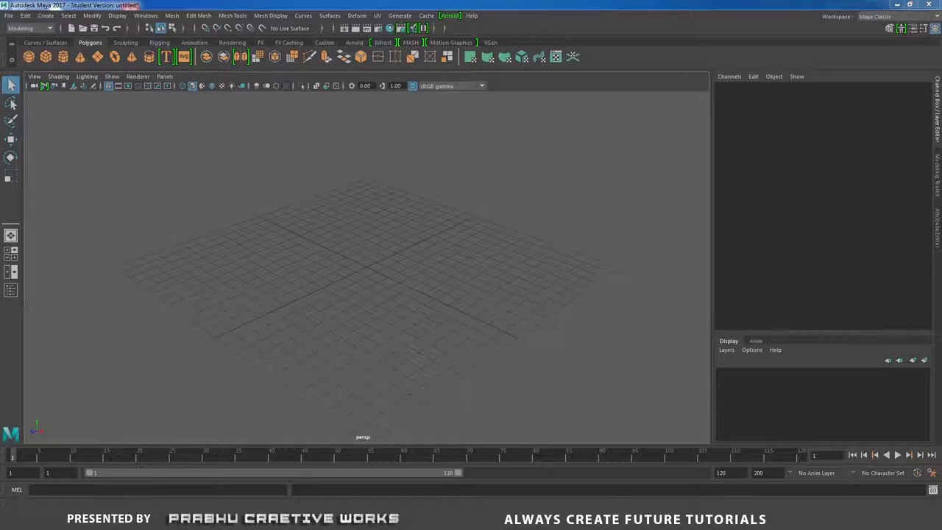
Start a new project and name it Cage_Keyshain
click(8, 14)
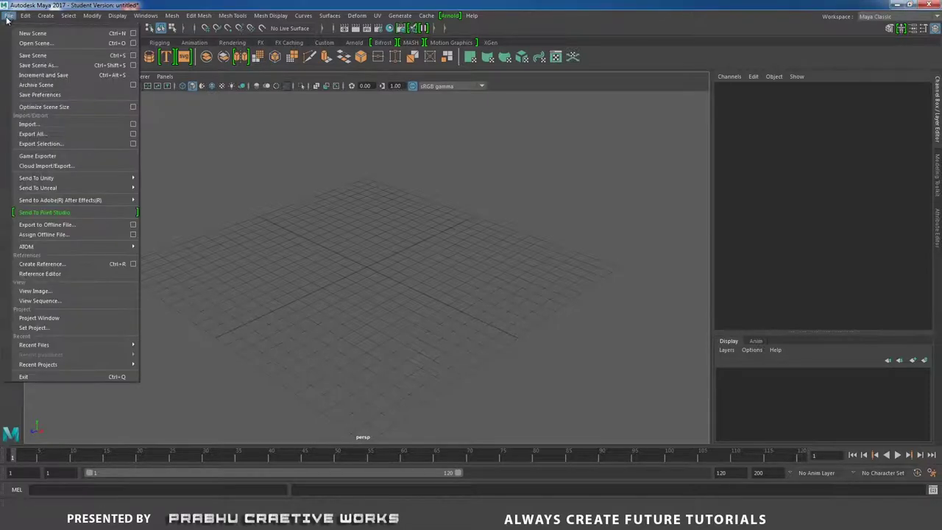
click(62, 317)
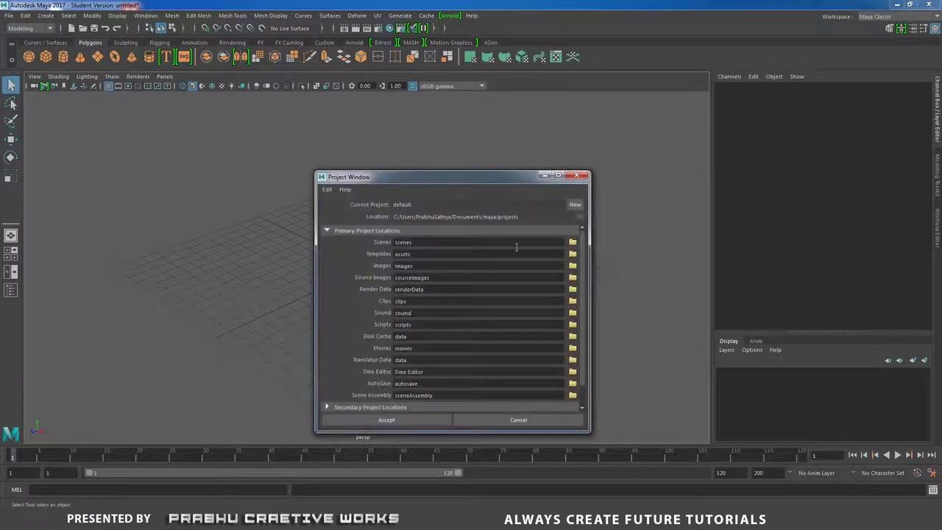
click(574, 205)
double_click(448, 206)
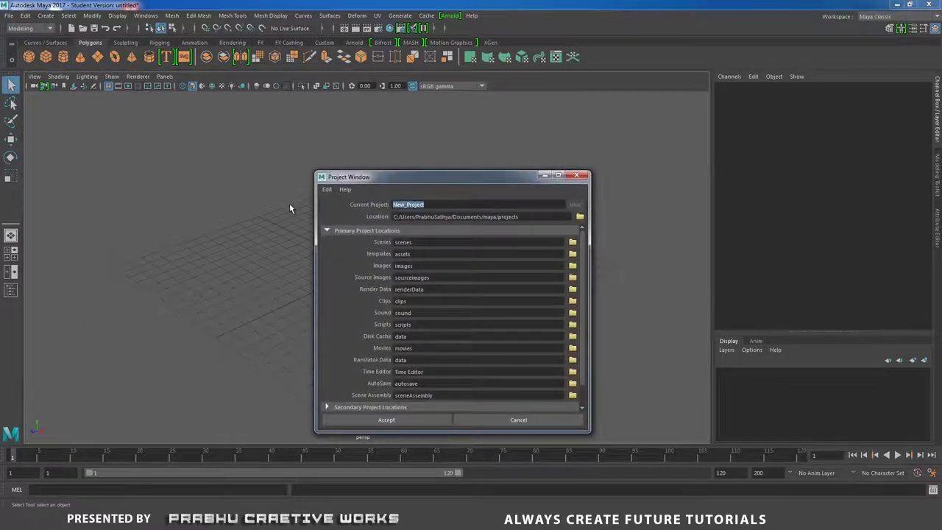
text(Cae)
key(BackSpace)
text(ge_Keys)
text(hain)
Set the new project's location to the D: drive and accept the project settings
click(578, 217)
click(336, 147)
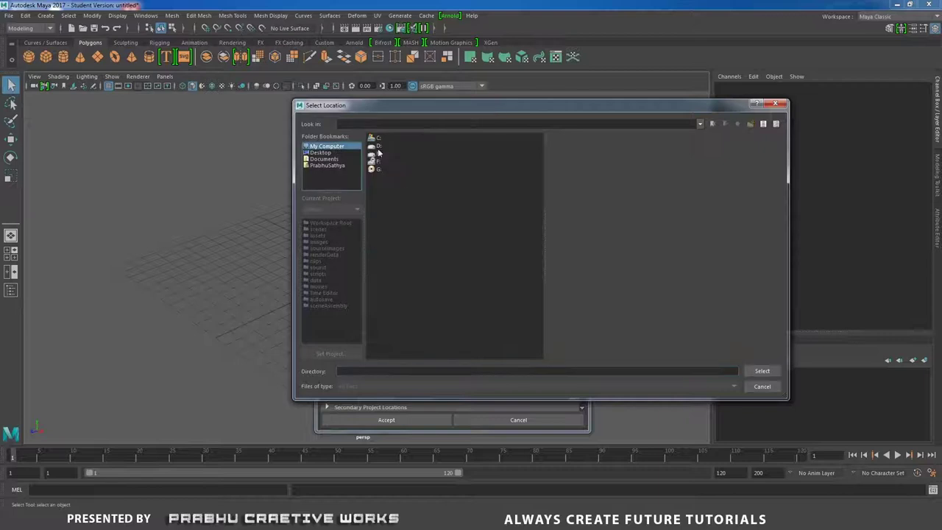
click(381, 146)
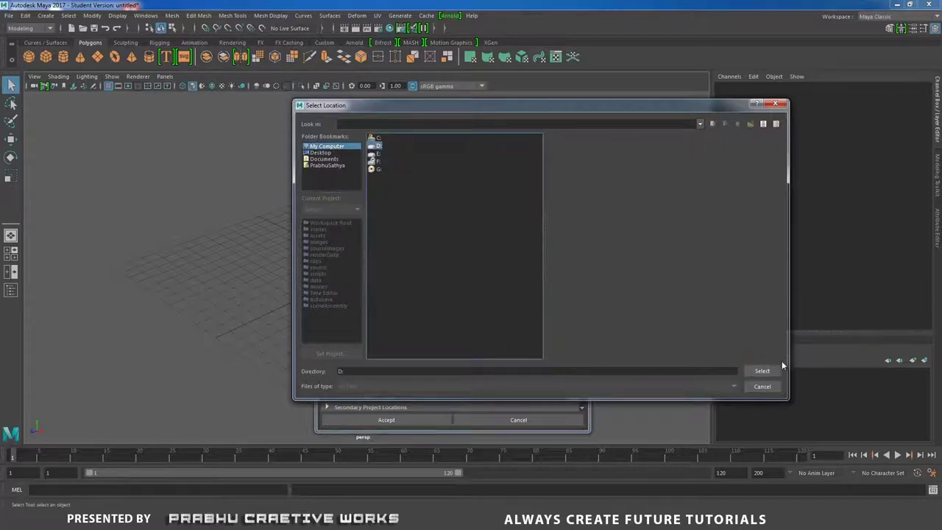
click(762, 370)
click(445, 420)
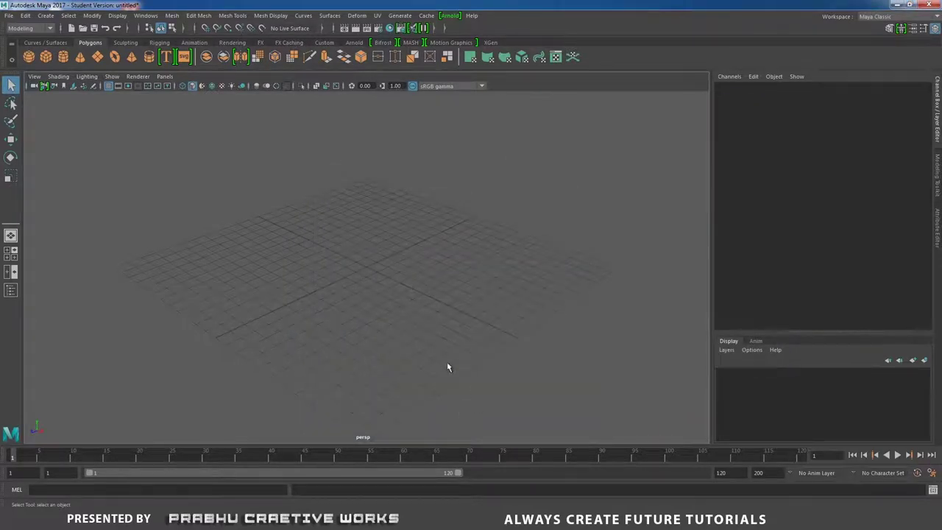
Create a polygon cube at the centre of the grid
click(46, 16)
mouse_move(72, 53)
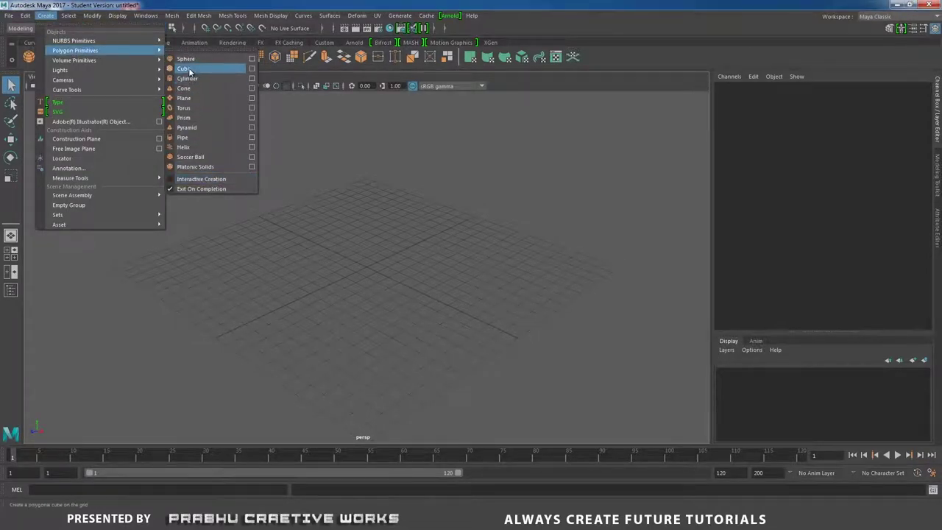
click(189, 70)
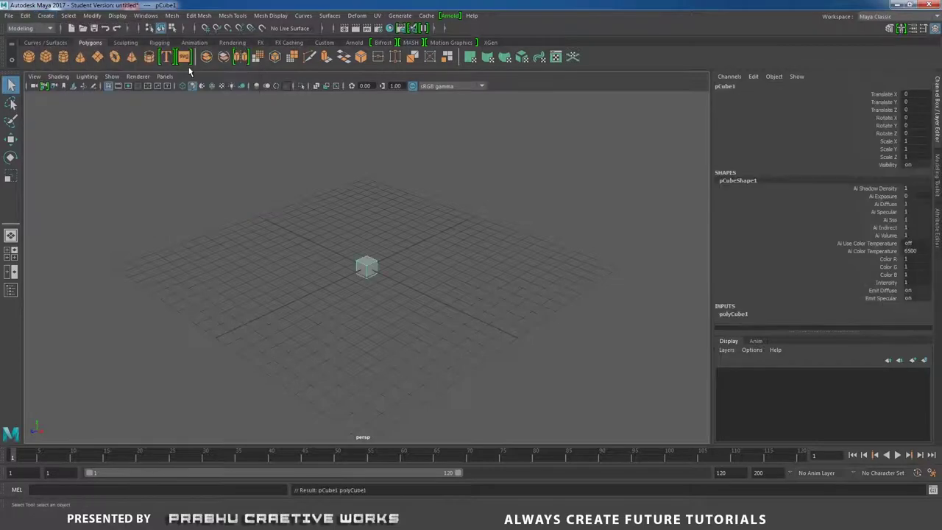
alt+drag(395, 260, 354, 296)
alt+right_drag(400, 319, 477, 332)
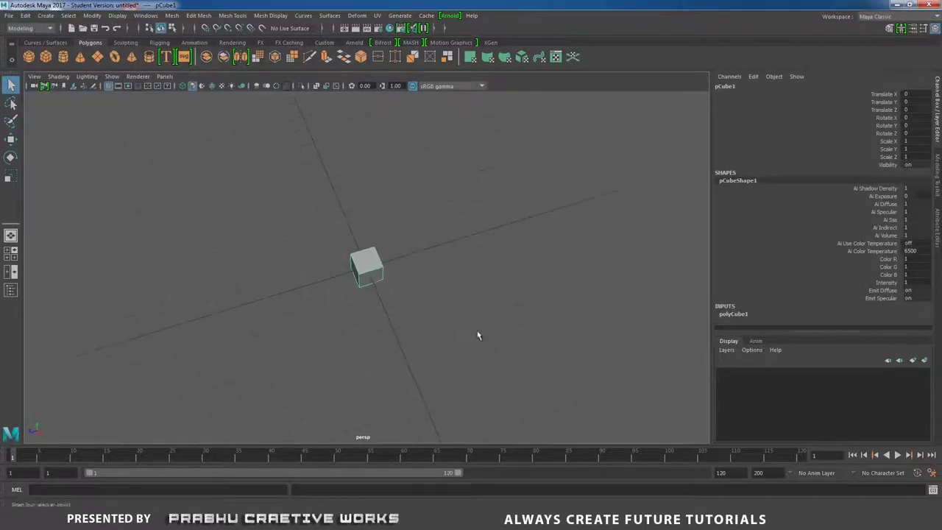
alt+drag(390, 282, 403, 273)
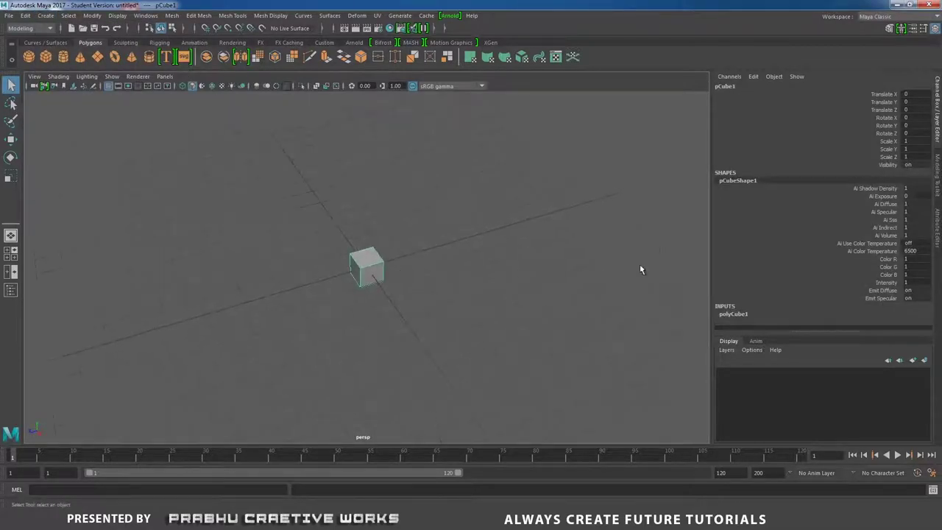
Set the cube's width, height and depth subdivisions to 2
click(743, 314)
scroll(931, 220, down, 3)
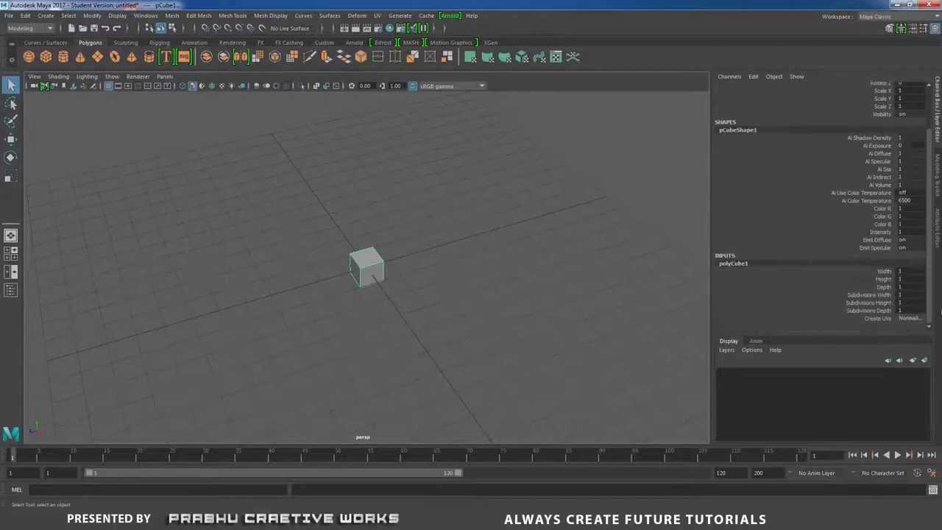
drag(911, 294, 911, 310)
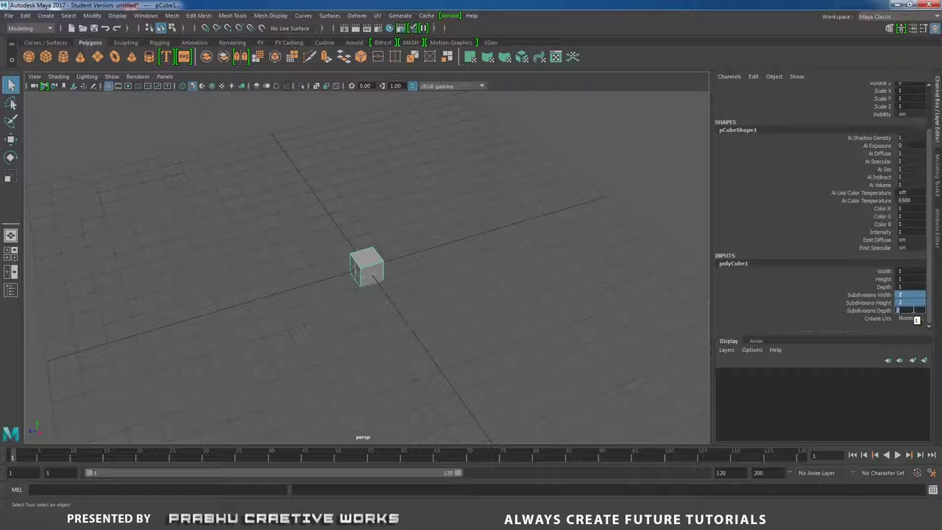
click(480, 311)
alt+drag(416, 315, 389, 323)
Scale the cube into a flat rectangular block, about 3.469 in Z and 2.542 in X
click(379, 264)
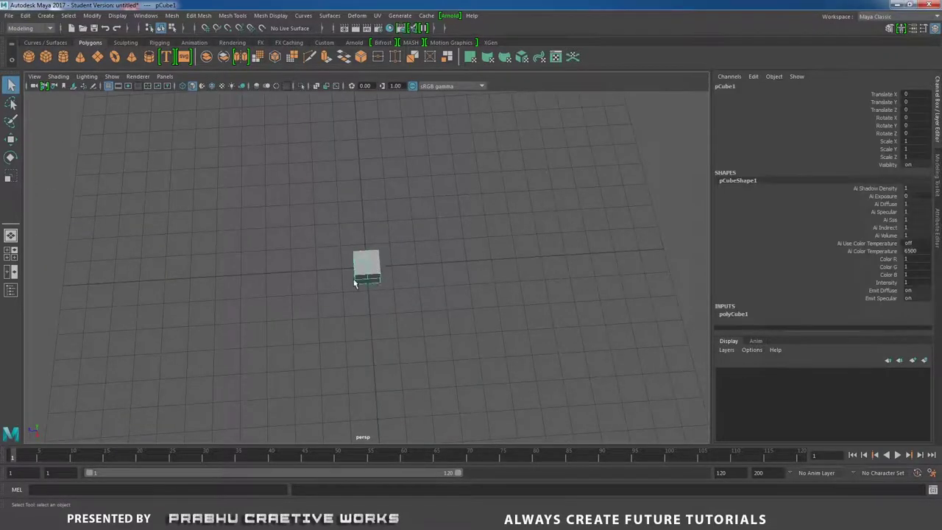
alt+drag(354, 279, 435, 291)
alt+right_drag(435, 292, 523, 336)
key(r)
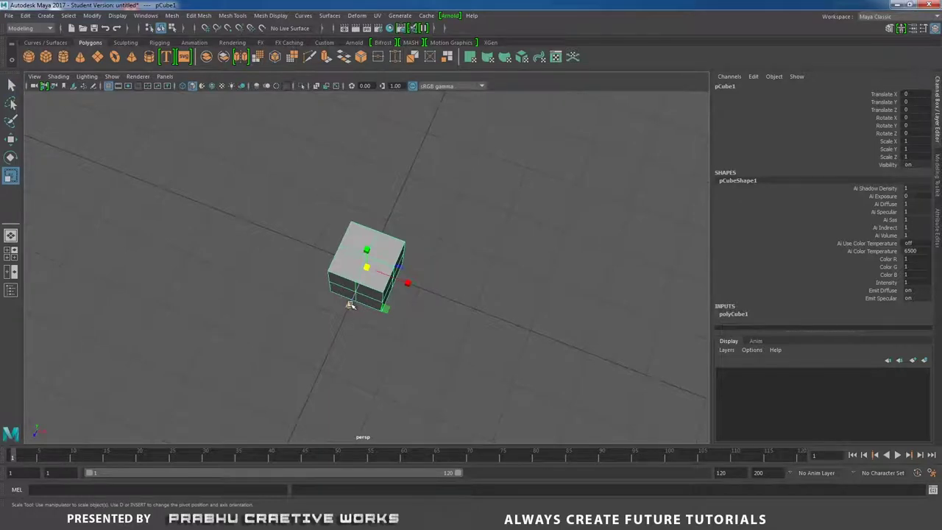
drag(351, 305, 316, 418)
alt+drag(379, 365, 409, 356)
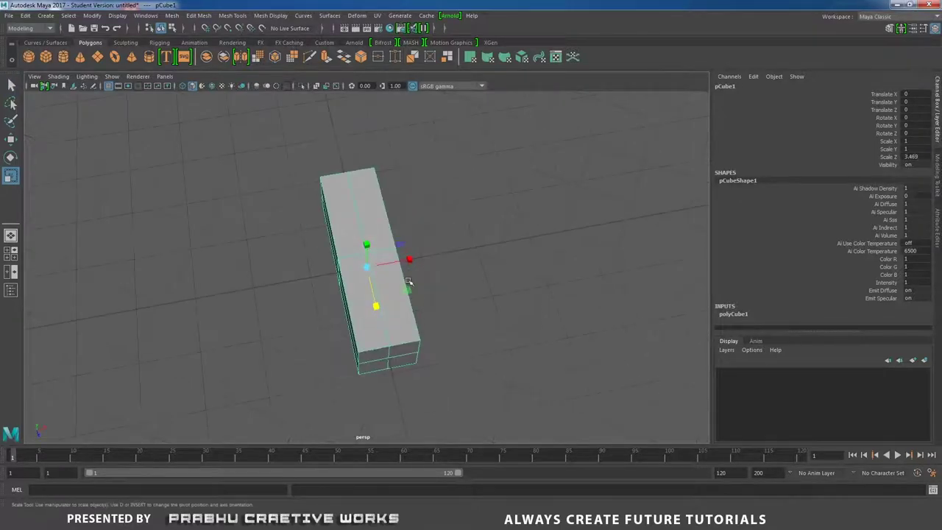
drag(408, 258, 477, 248)
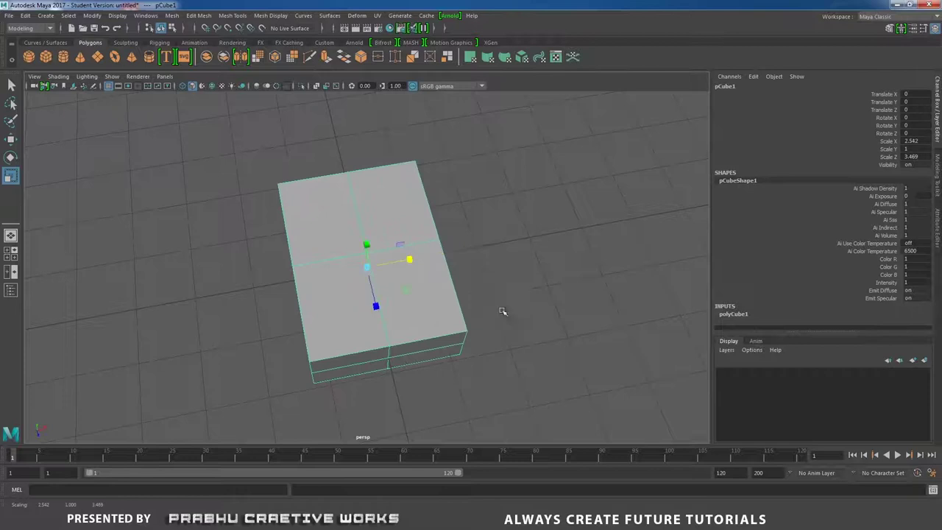
Move the block's central lengthwise edge loop along Z to form a point at one end and a notch at the other
alt+drag(500, 311, 343, 248)
right_drag(343, 248, 348, 224)
click(348, 224)
alt+drag(348, 225, 332, 307)
key(w)
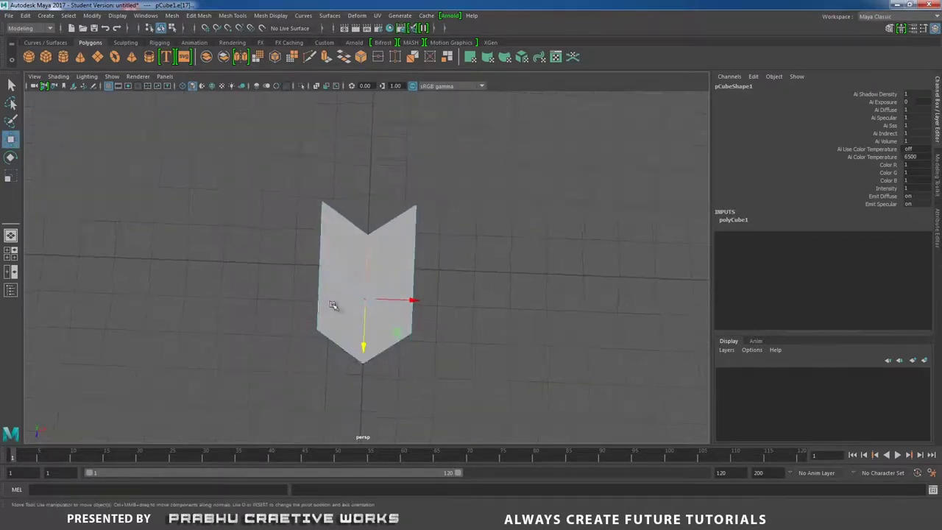
Scale the middle crosswise edge loop outward in X to widen the body's centre
click(406, 301)
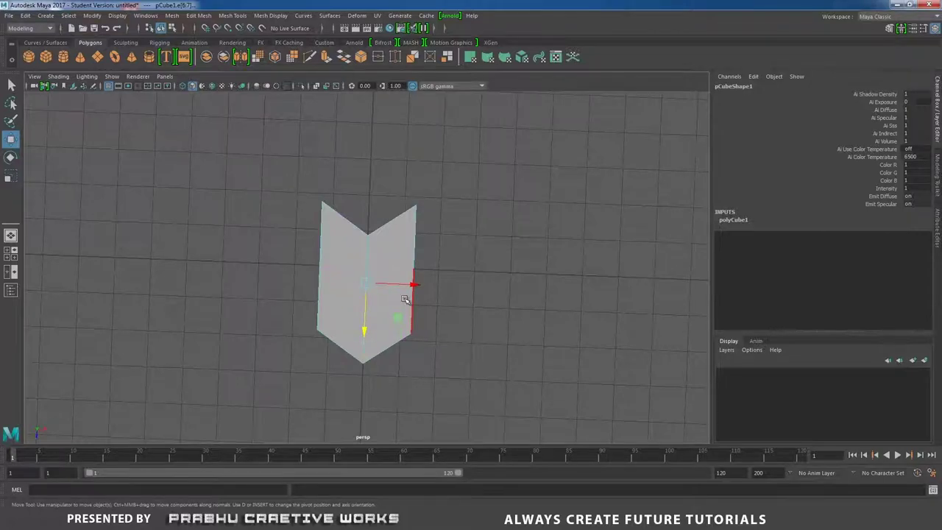
key(r)
drag(409, 285, 443, 249)
Move the vertices at the pointed end outward along Z and scale them narrower in X
right_drag(441, 246, 405, 237)
drag(409, 178, 493, 348)
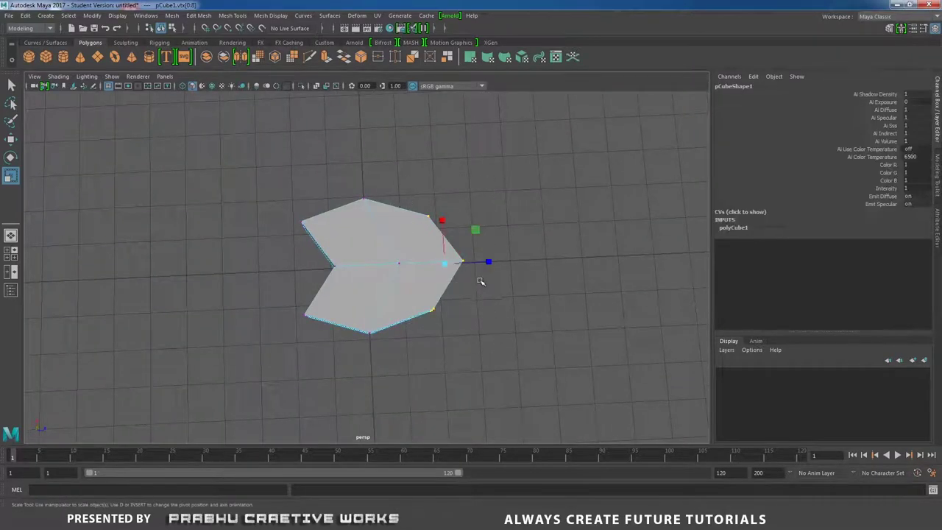
key(w)
drag(489, 263, 357, 314)
key(r)
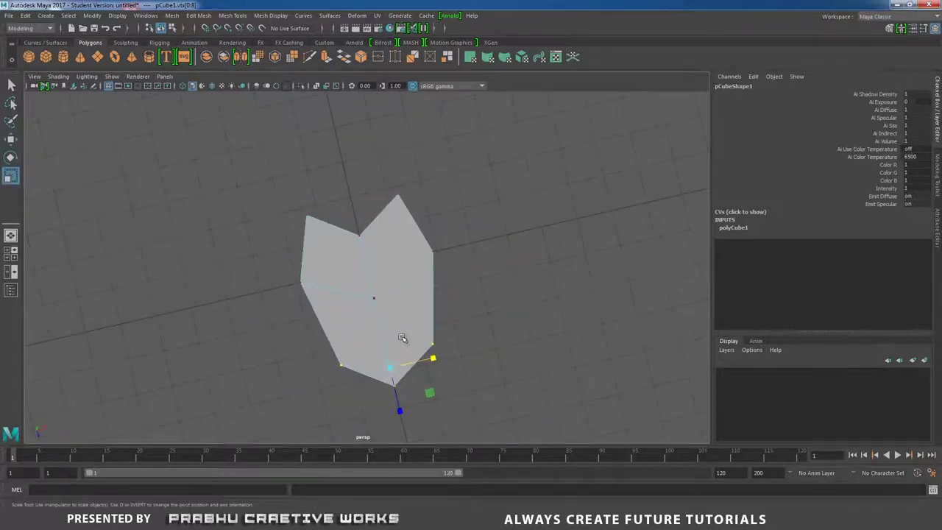
drag(431, 360, 366, 364)
Insert a lengthwise edge loop on each side of the body's centre line
right_drag(372, 239, 420, 248)
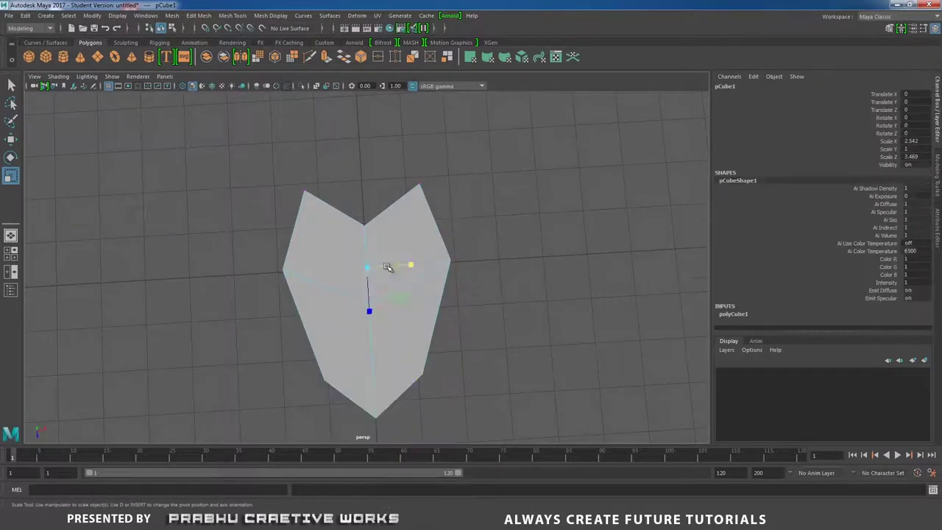
alt+drag(351, 307, 354, 263)
shift+right_drag(352, 257, 300, 272)
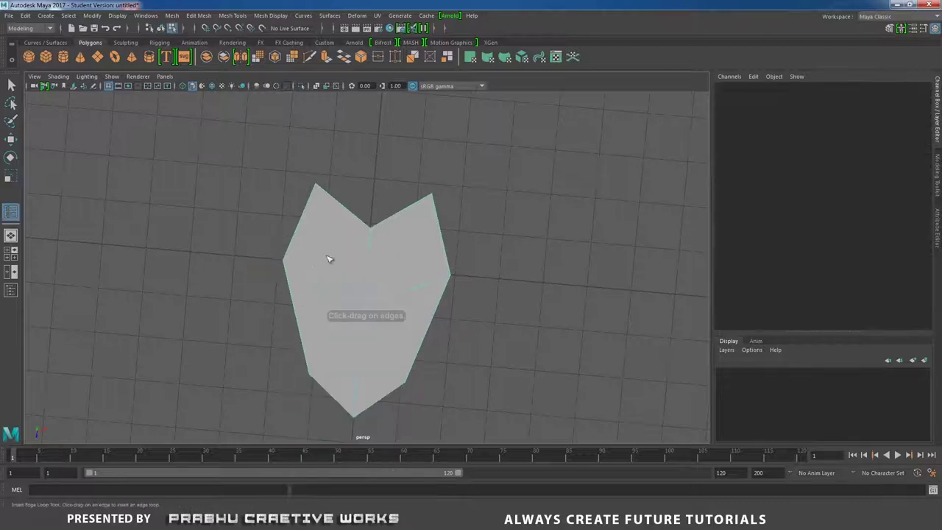
click(342, 207)
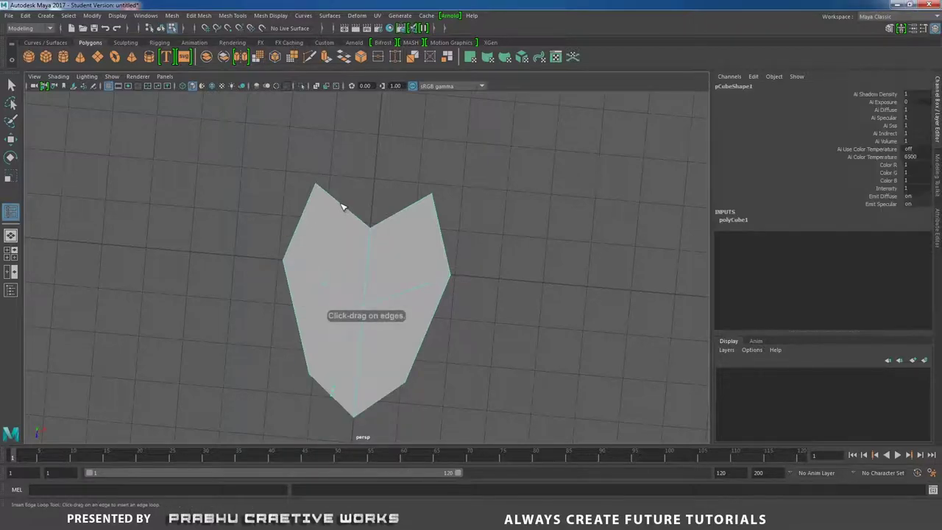
click(406, 213)
alt+drag(343, 280, 425, 308)
Scale the horizontal edge loop around the body's sides outward to bevel the rim
key(w)
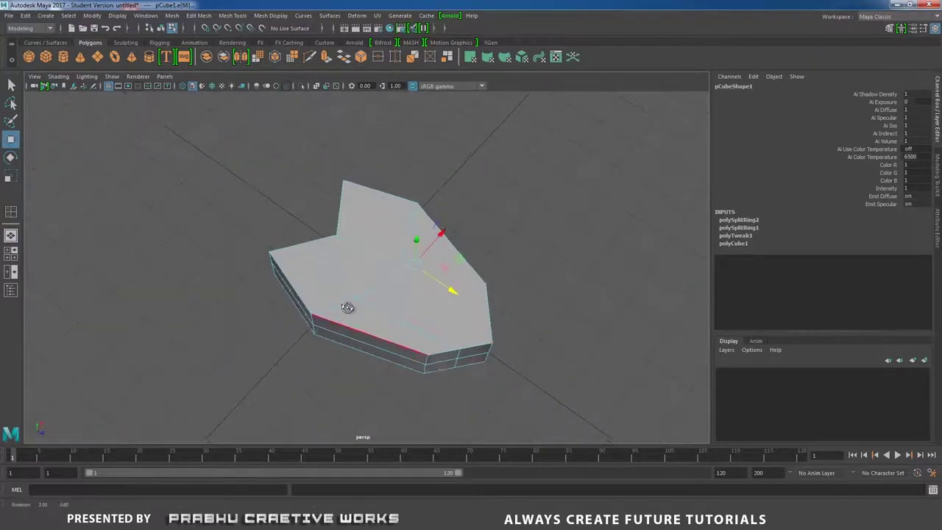
alt+drag(349, 307, 358, 311)
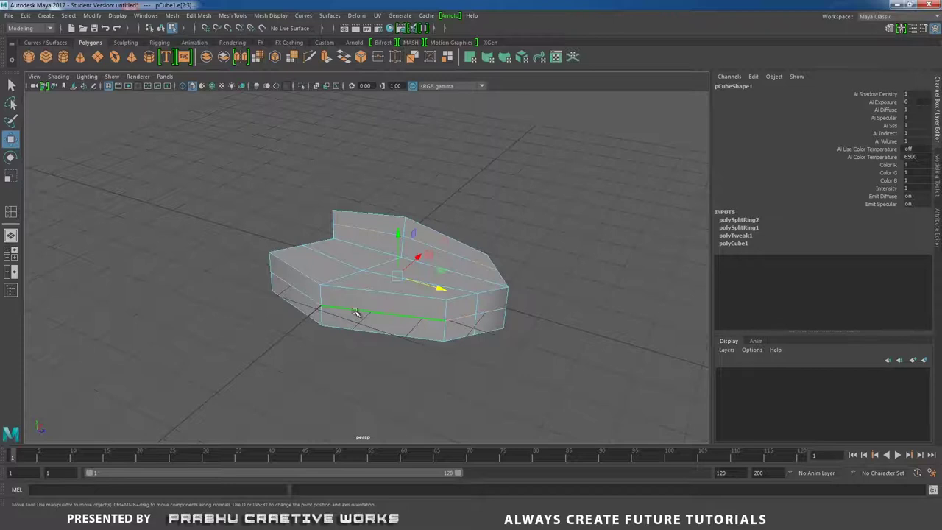
key(r)
alt+drag(396, 276, 324, 348)
Move the two lengthwise edge loops beside the centre line along Z toward the pointed end to round it
alt+drag(326, 291, 335, 254)
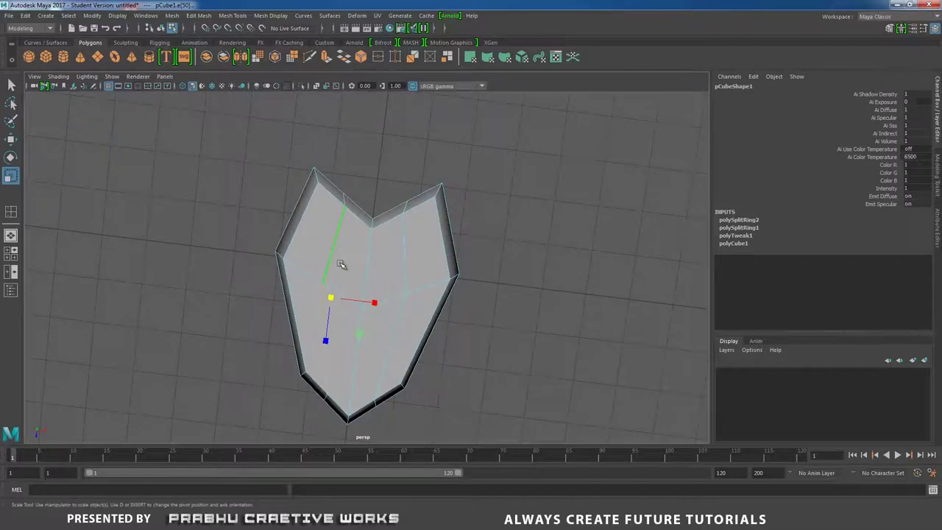
shift+click(403, 253)
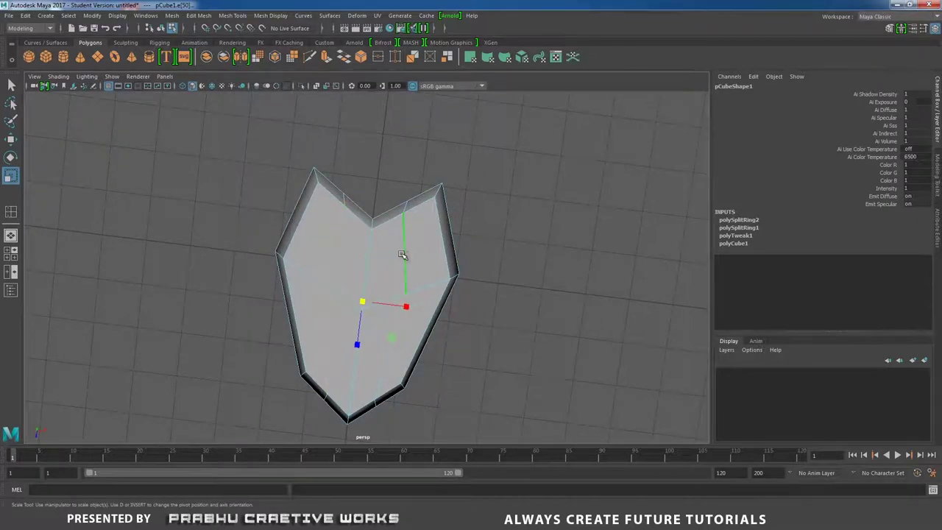
key(w)
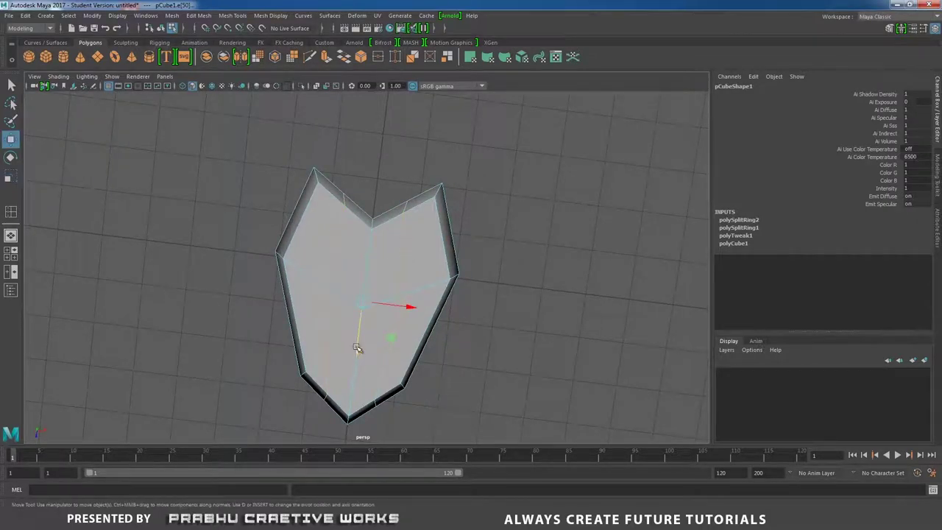
drag(357, 348, 359, 356)
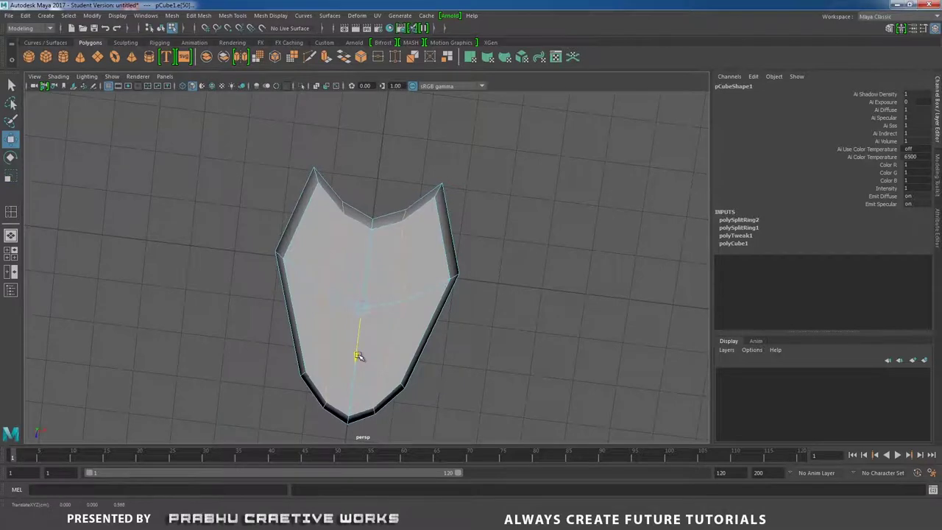
Move the vertices on both sides of the notch outward along Z, away from the pointed end, to deepen the notch
right_drag(357, 229, 309, 230)
drag(339, 166, 367, 229)
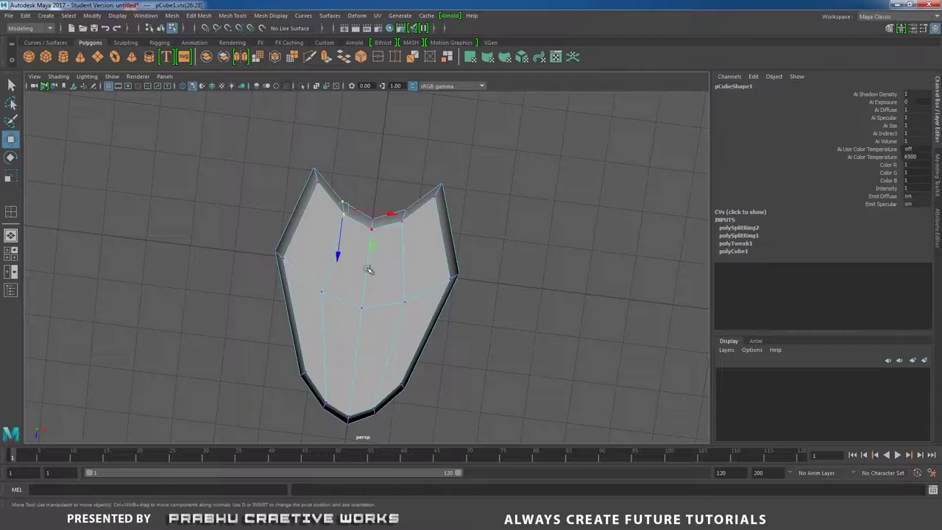
alt+drag(370, 267, 281, 313)
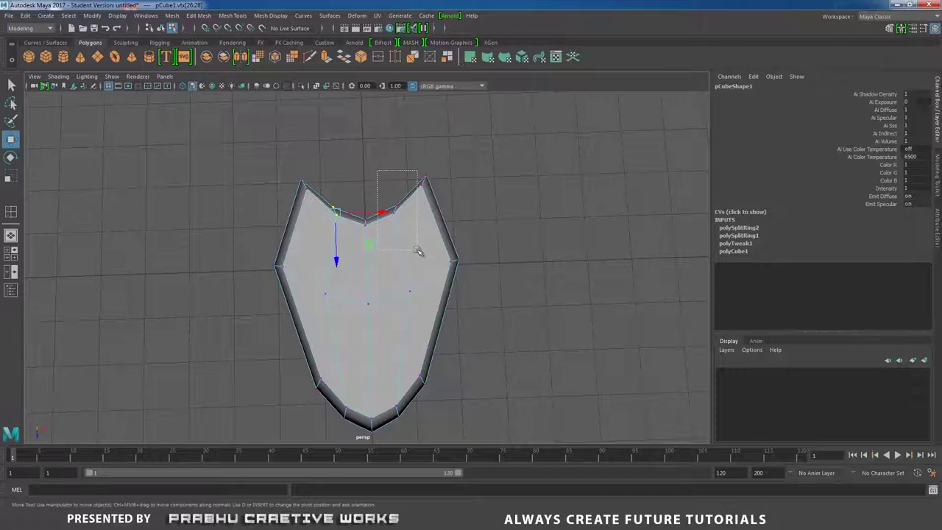
alt+drag(420, 248, 347, 263)
alt+drag(348, 300, 363, 241)
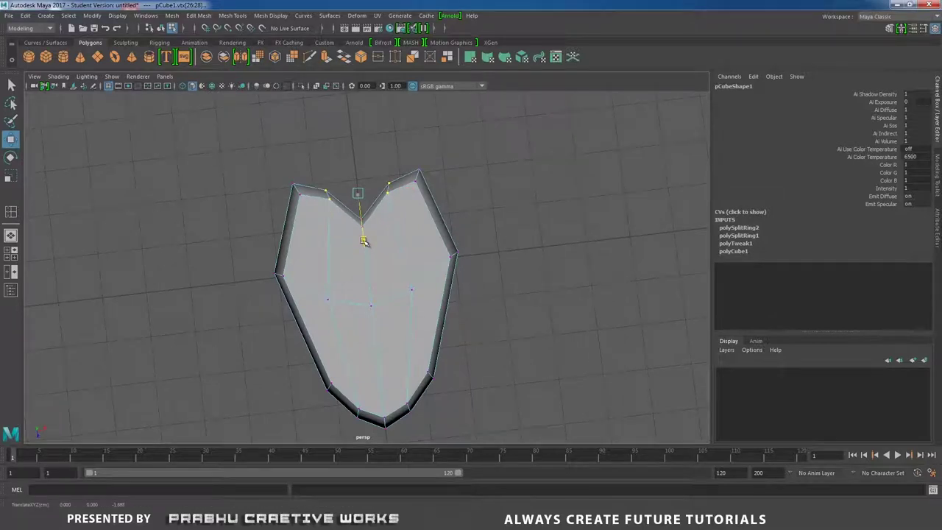
Insert one crosswise edge loop on each side of the body's middle crosswise loop, toward the notch and toward the pointed end
alt+drag(322, 288, 293, 323)
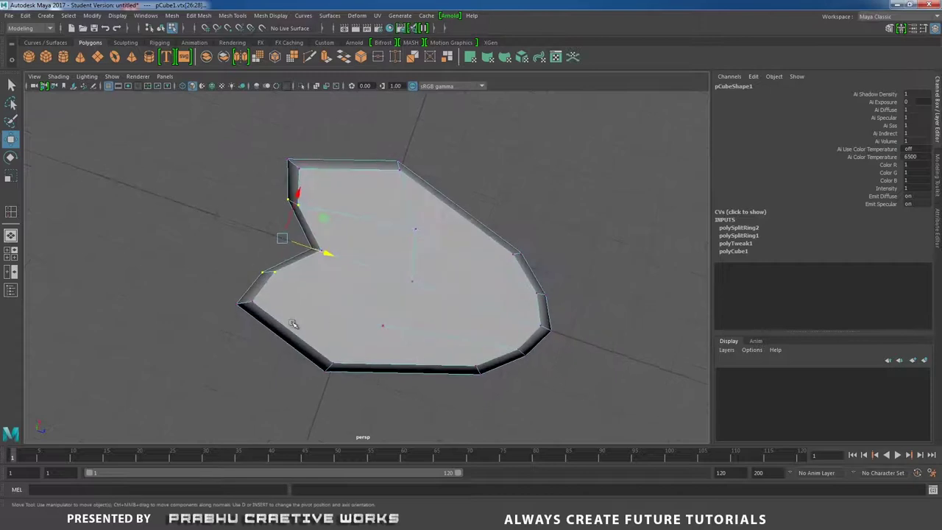
shift+right_click(363, 280)
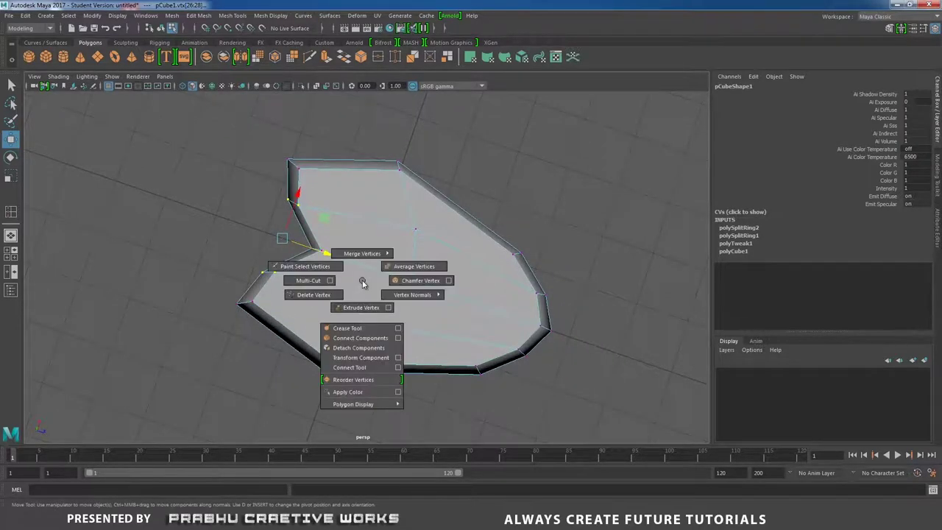
right_drag(362, 281, 362, 237)
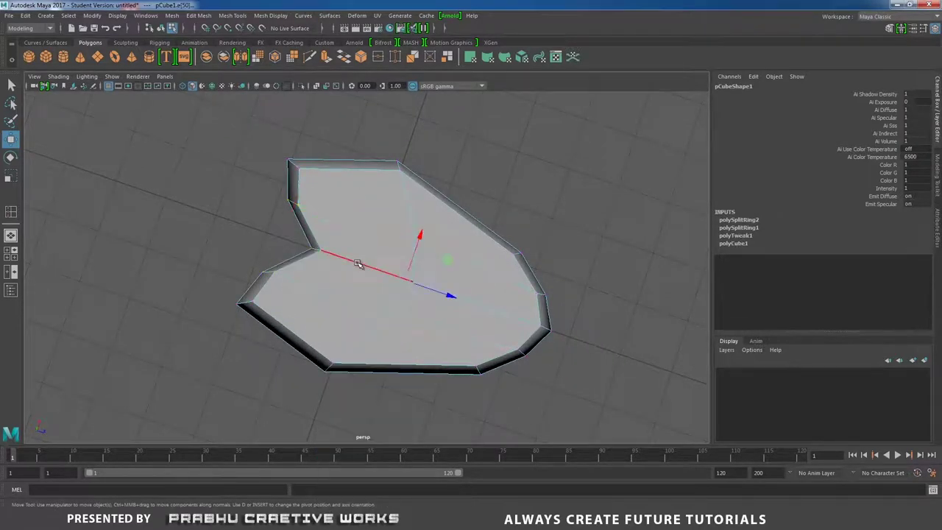
click(359, 264)
shift+right_click(338, 290)
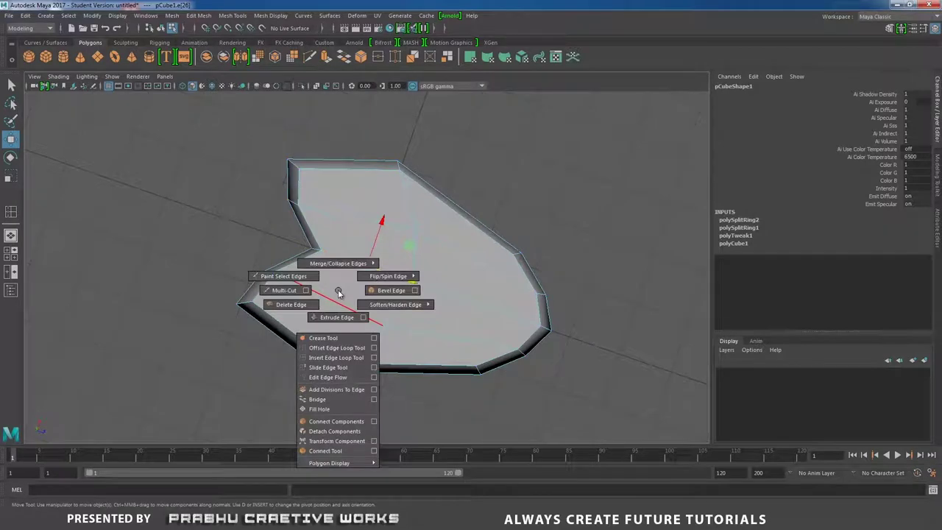
click(335, 358)
alt+drag(340, 343, 373, 317)
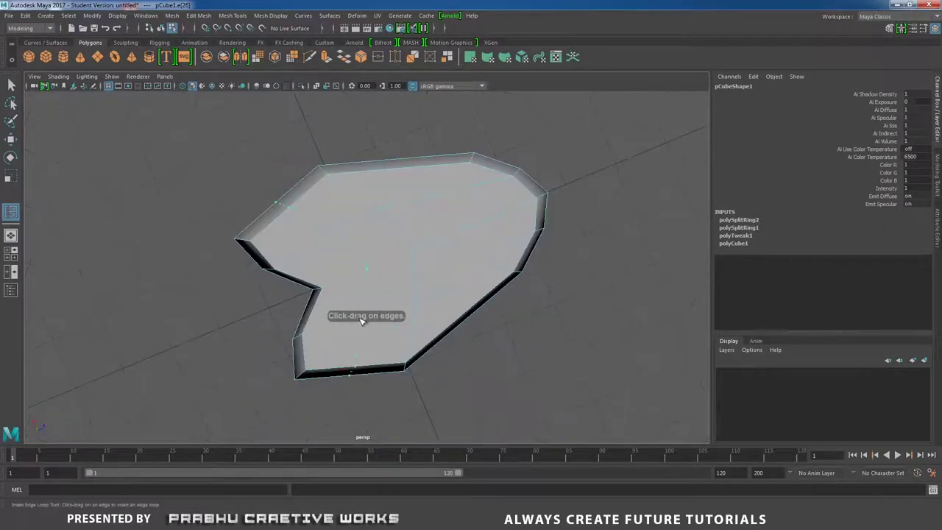
click(362, 321)
alt+drag(410, 290, 244, 336)
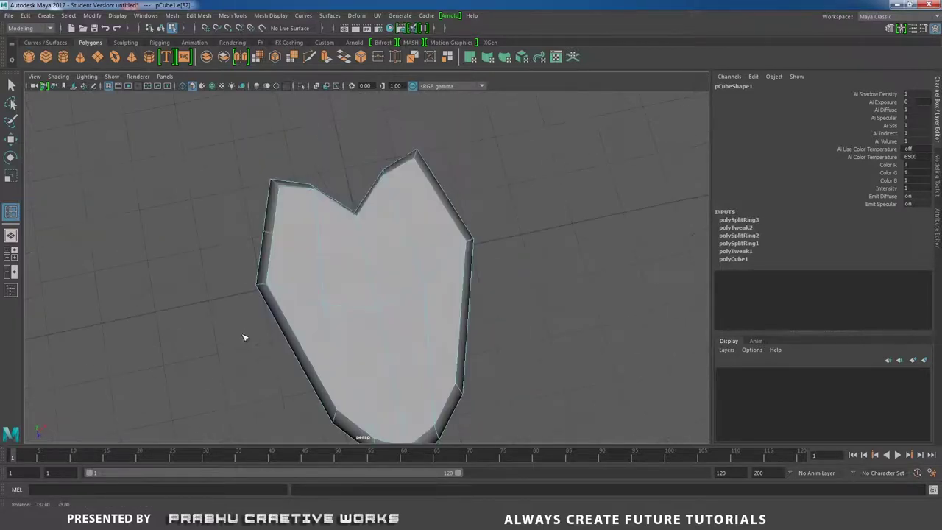
click(312, 359)
alt+drag(326, 359, 372, 343)
key(w)
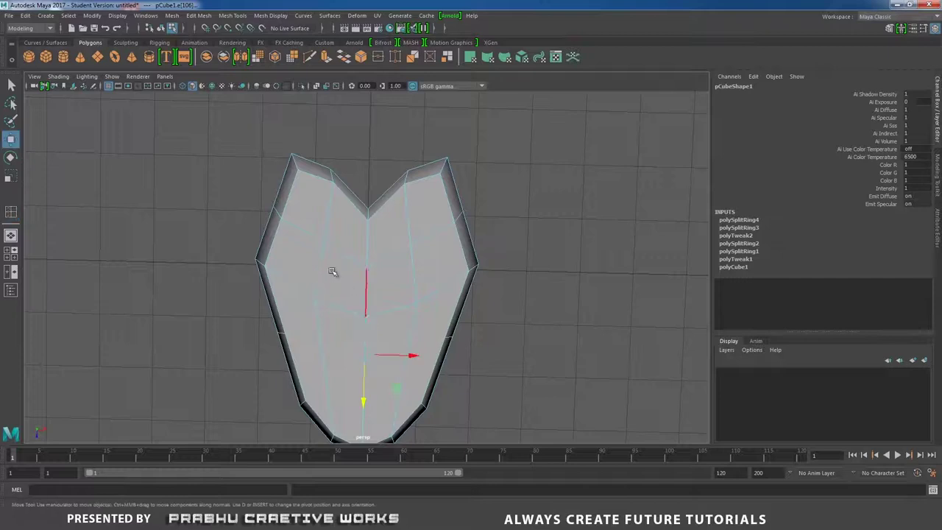
Scale the new crosswise edge loop nearer the notch outward along X to widen the two lobes
click(367, 241)
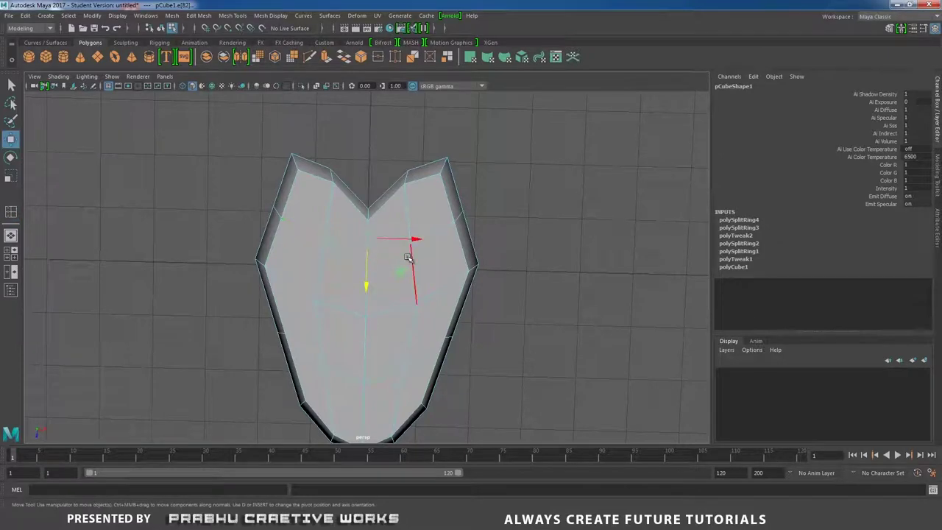
key(r)
drag(414, 239, 418, 241)
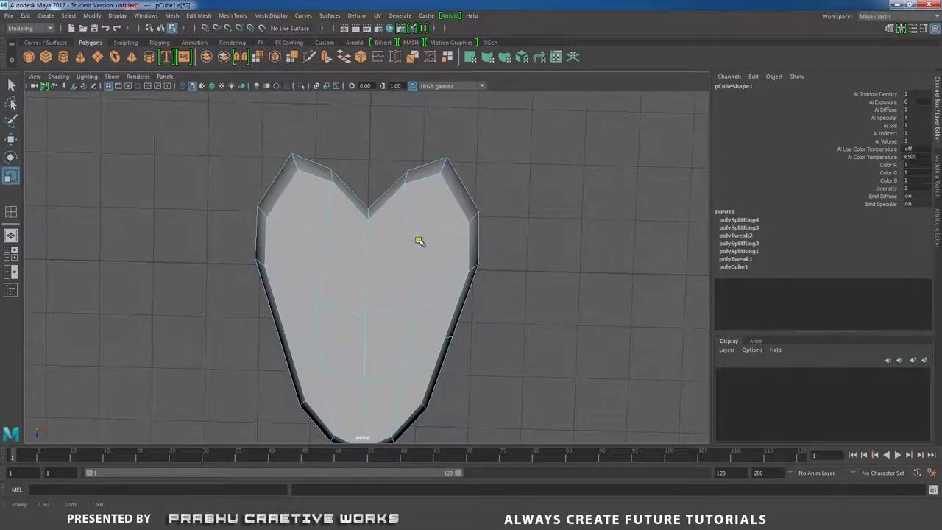
key(w)
Scale the new crosswise edge loop nearer the pointed end outward along X to round the lower sides
click(317, 358)
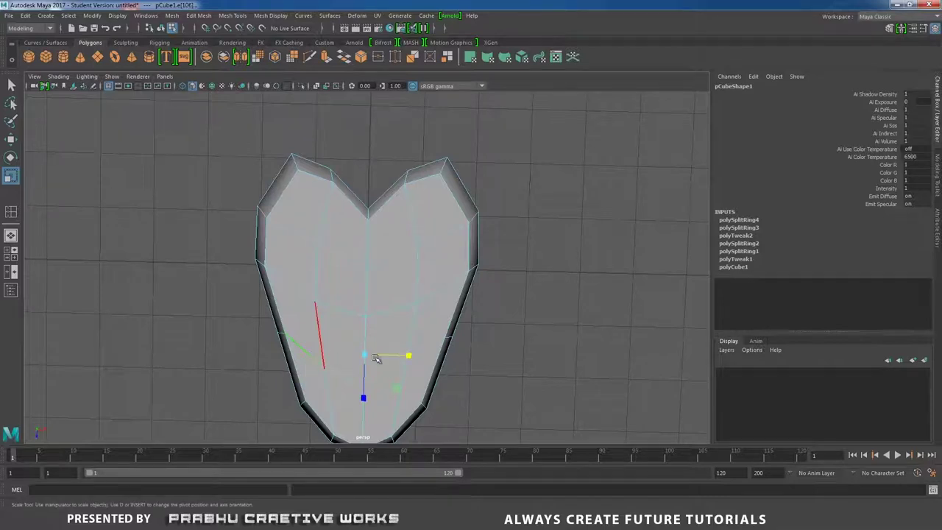
alt+drag(374, 361, 406, 305)
key(r)
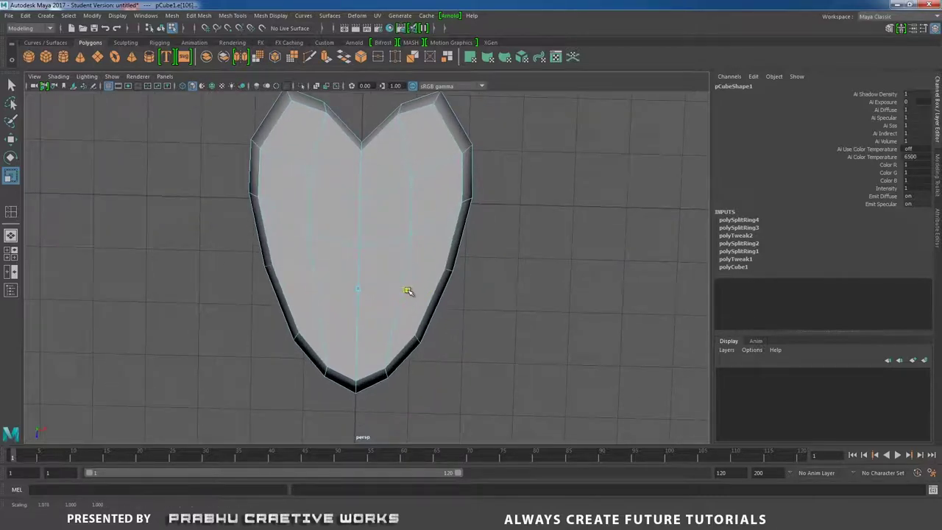
drag(410, 290, 410, 290)
scroll(334, 292, down, 3)
alt+drag(335, 292, 412, 309)
scroll(412, 309, up, 2)
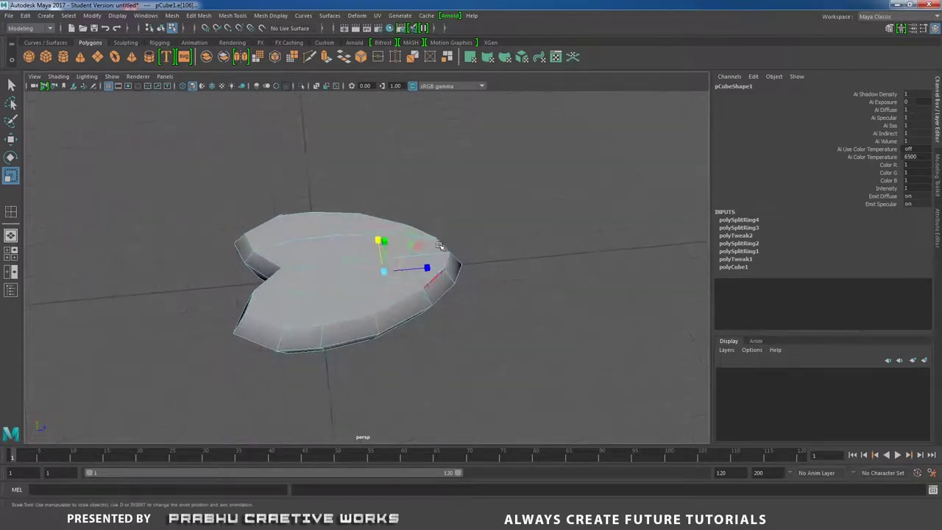
Select the rim vertices around the pointed end and scale them inward along X to narrow the tip
right_drag(437, 237, 388, 236)
alt+drag(381, 290, 386, 314)
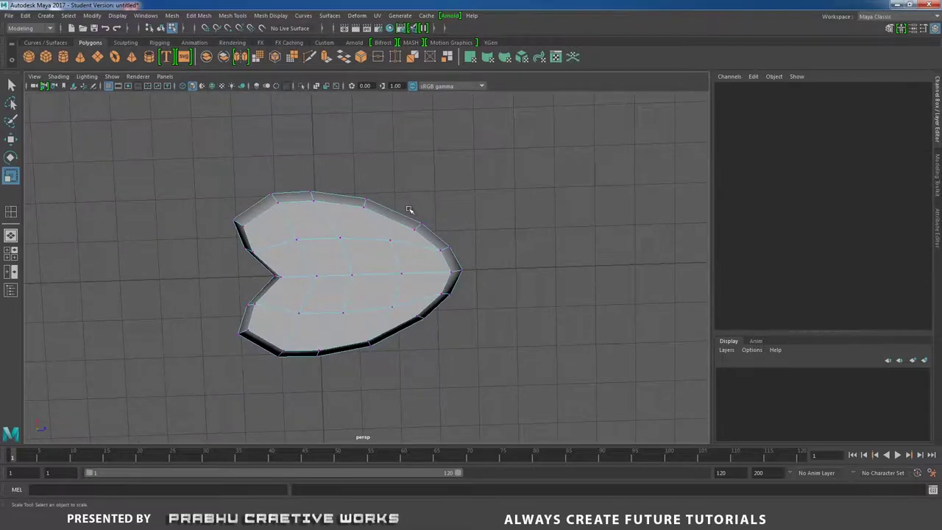
drag(487, 337, 291, 428)
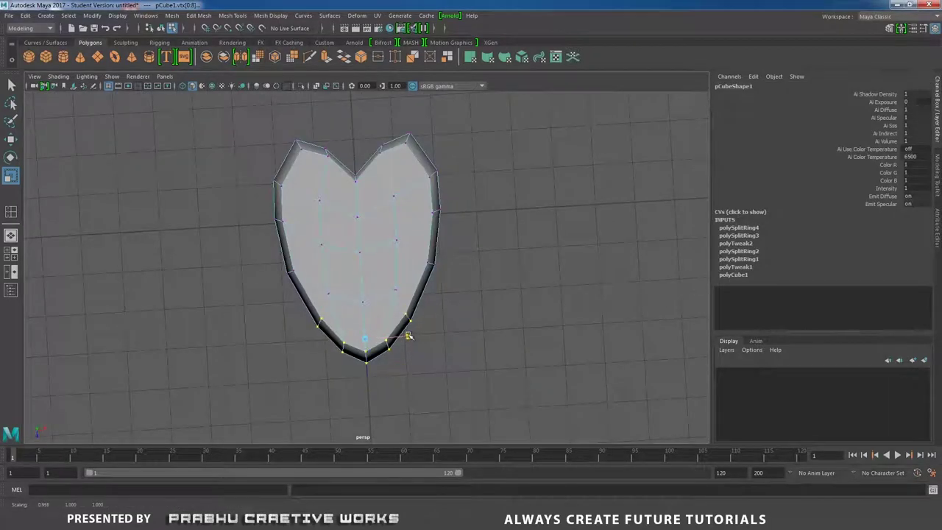
alt+drag(354, 348, 389, 272)
Scale the crosswise edge loop nearer the pointed end along X again to smooth the heart's side outline
right_drag(387, 237, 387, 210)
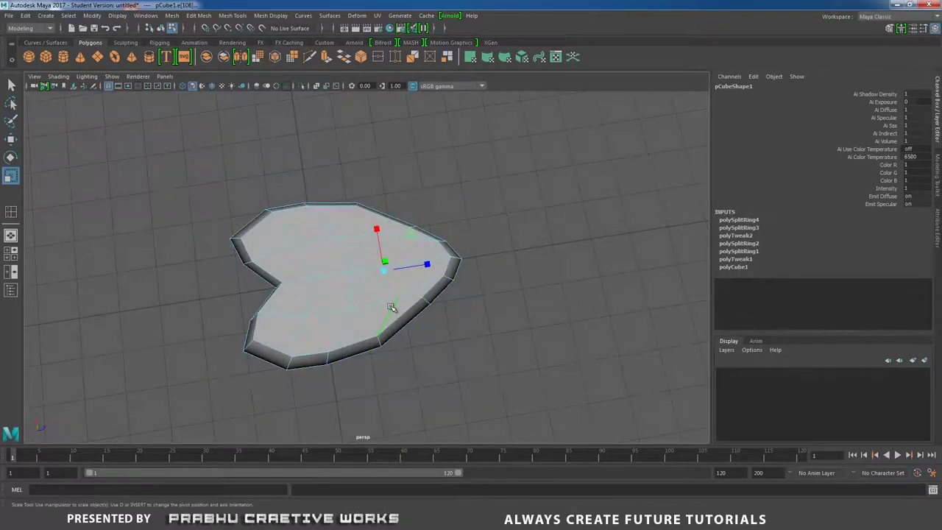
alt+drag(390, 331, 410, 275)
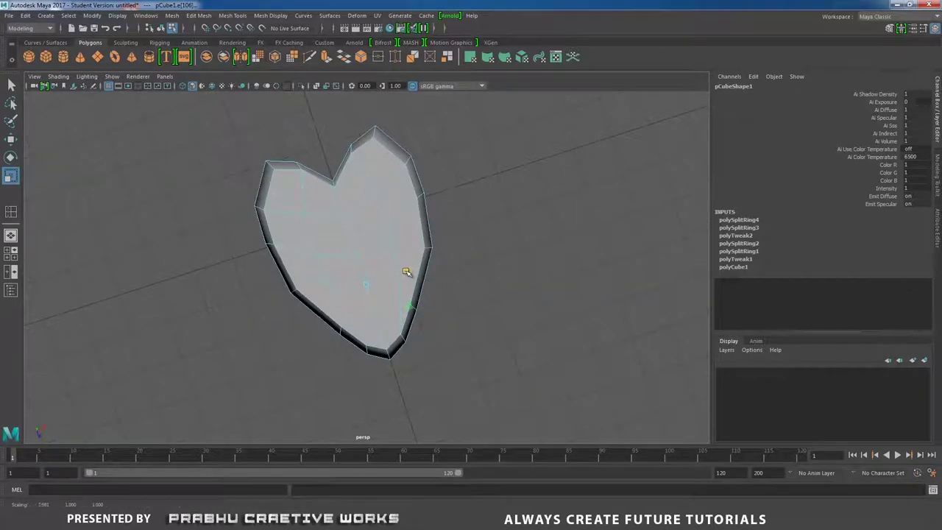
alt+drag(345, 300, 397, 318)
right_drag(402, 238, 454, 216)
alt+drag(354, 316, 408, 289)
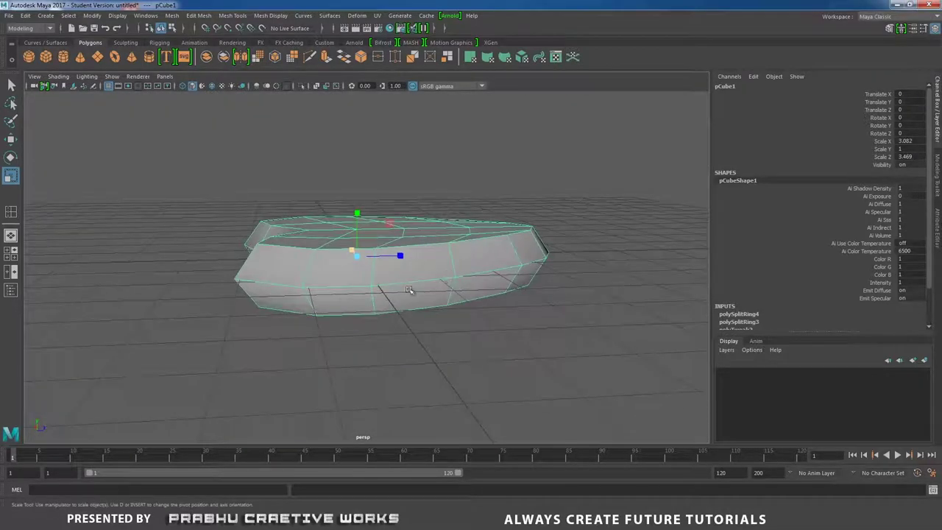
Select the inner crosswise edges on both faces of the heart and scale them outward along Y to dome the body
right_click(332, 271)
right_drag(339, 206, 340, 205)
alt+drag(341, 220, 343, 270)
alt+right_drag(343, 269, 419, 297)
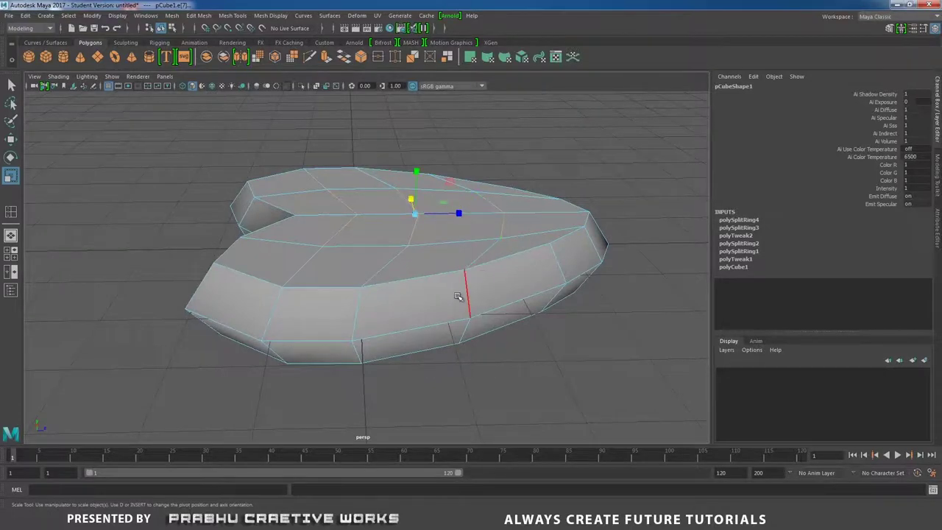
alt+drag(458, 296, 333, 275)
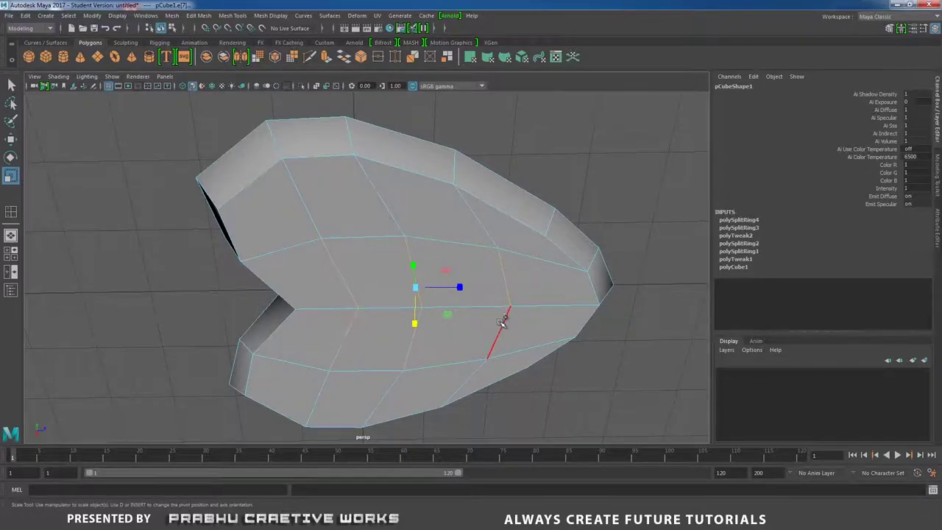
alt+drag(501, 258, 473, 341)
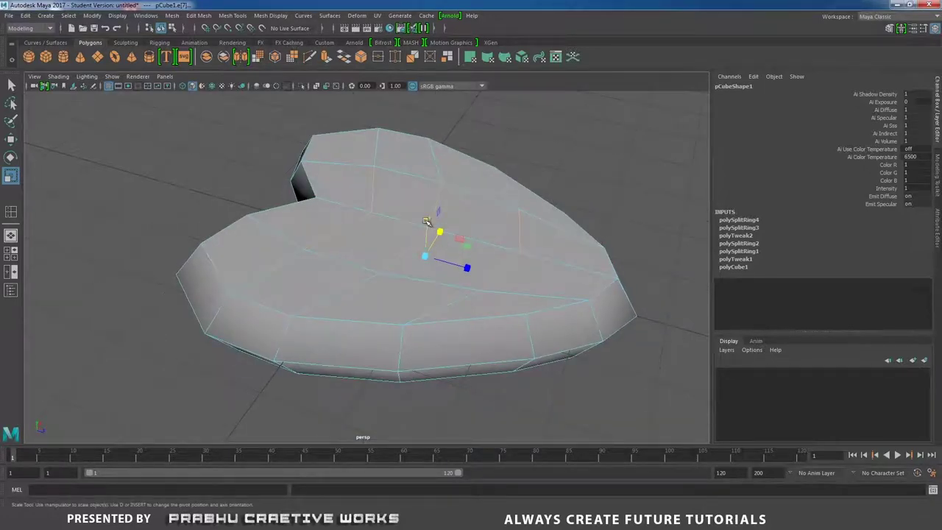
alt+drag(431, 204, 416, 207)
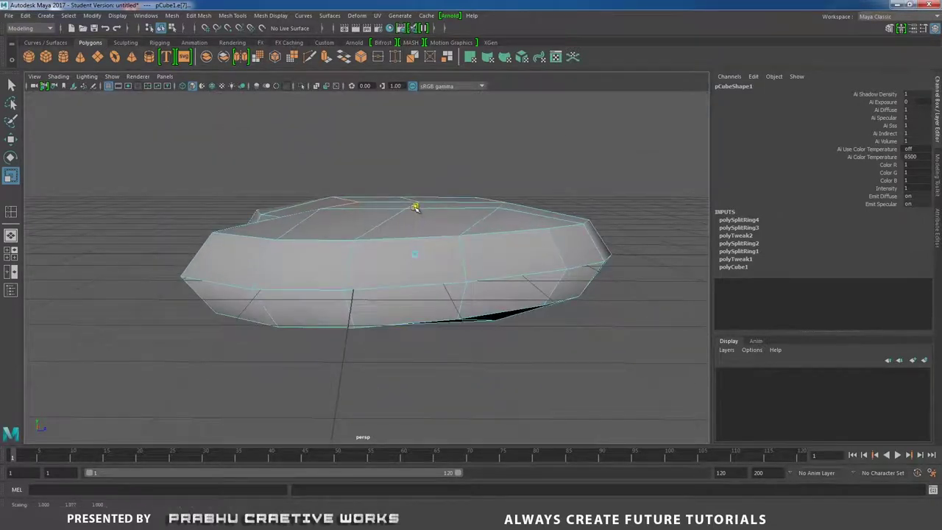
Scale the inner crosswise edges near the pointed end and those near the notch along Y to even out the dome
alt+drag(393, 275, 521, 363)
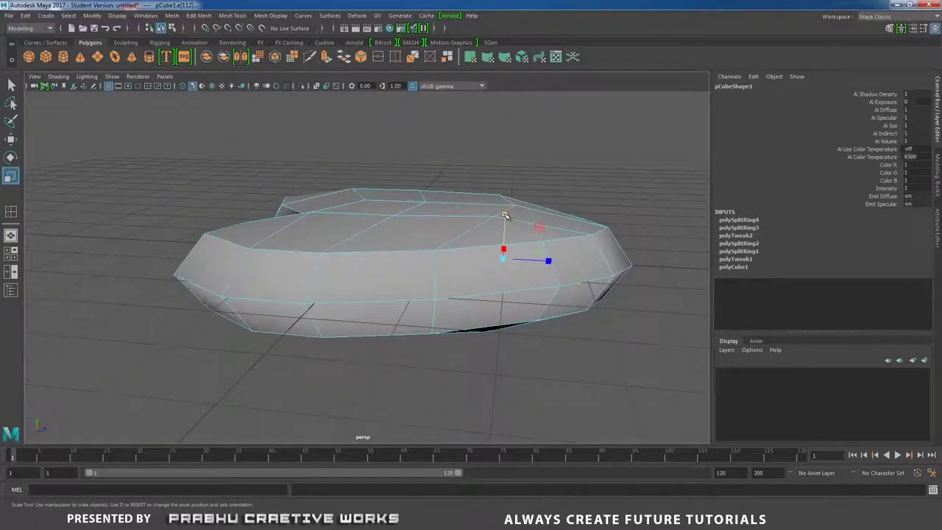
drag(504, 214, 337, 229)
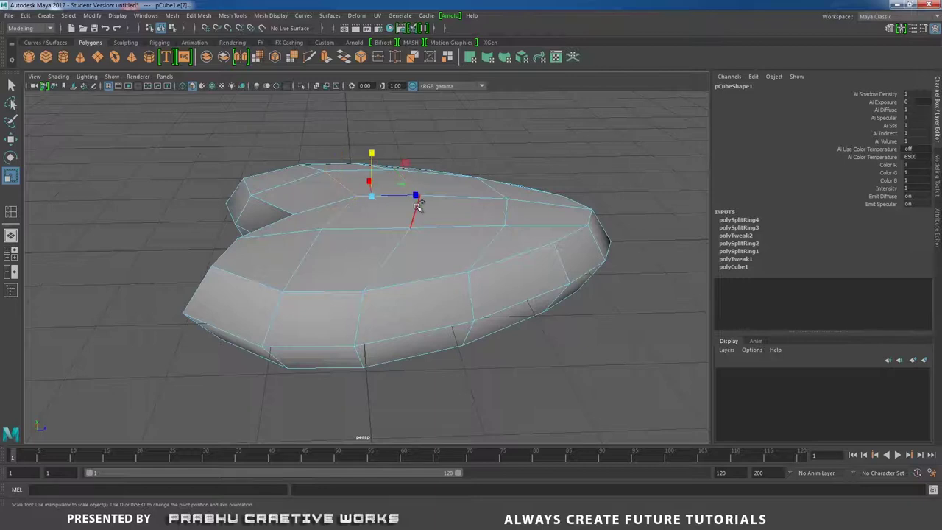
alt+drag(409, 276, 390, 241)
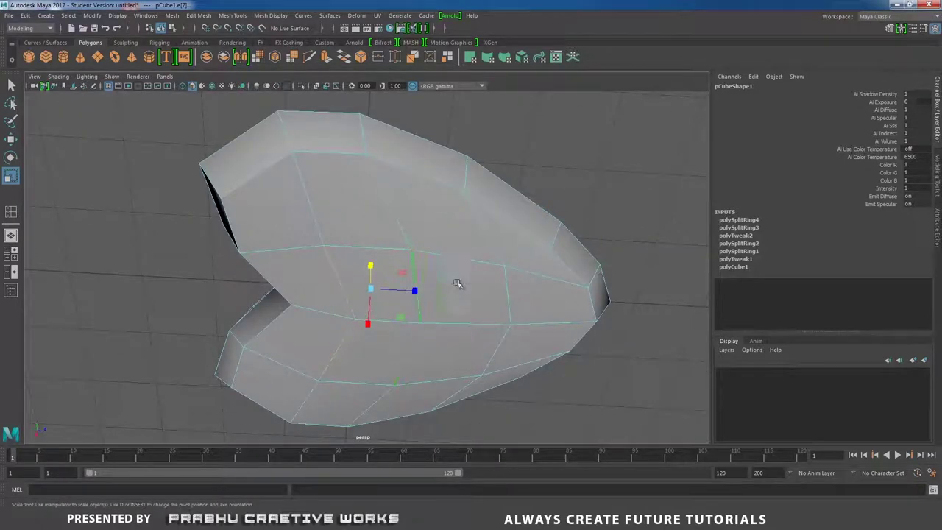
alt+drag(457, 283, 438, 335)
alt+drag(382, 249, 446, 218)
Scale the centre-line vertices near the pointed end along Y to refine the dome's slope
right_drag(560, 218, 522, 218)
alt+drag(521, 218, 524, 304)
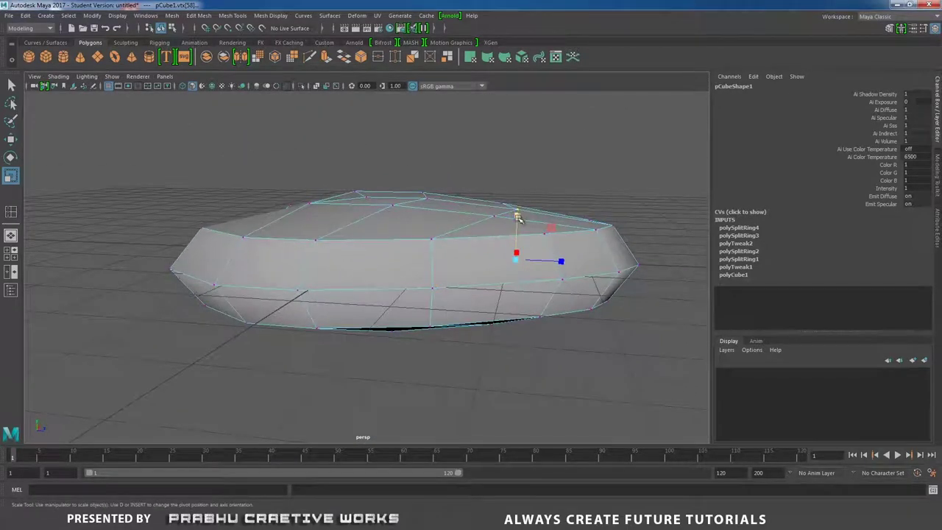
alt+drag(509, 237, 471, 223)
right_drag(471, 223, 481, 212)
Preview the heart with mesh smoothing from several angles, then restore the unsmoothed display
alt+drag(480, 212, 361, 343)
scroll(378, 276, down, 2)
key(3)
click(521, 286)
scroll(380, 300, down, 4)
click(464, 273)
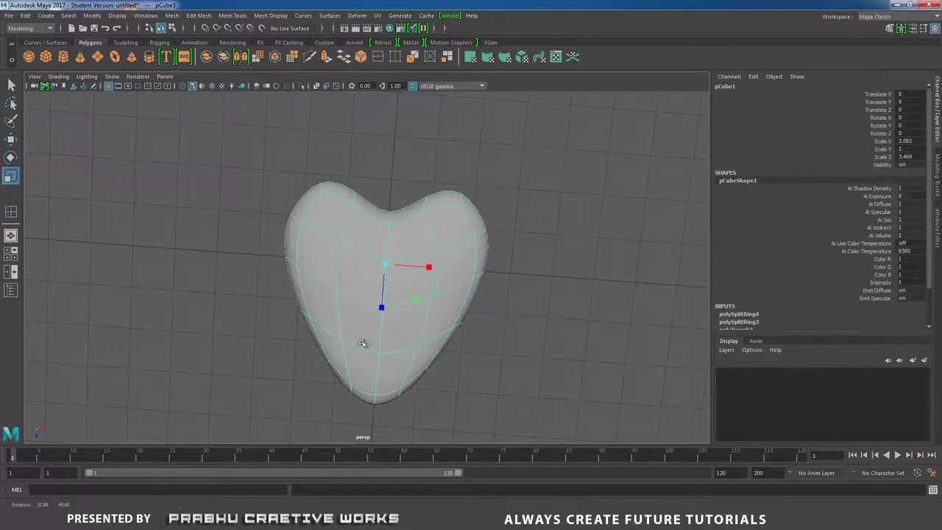
key(1)
Spread the corner vertices of both lobes apart along X and move them along Z toward the pointed end
right_drag(342, 225, 340, 193)
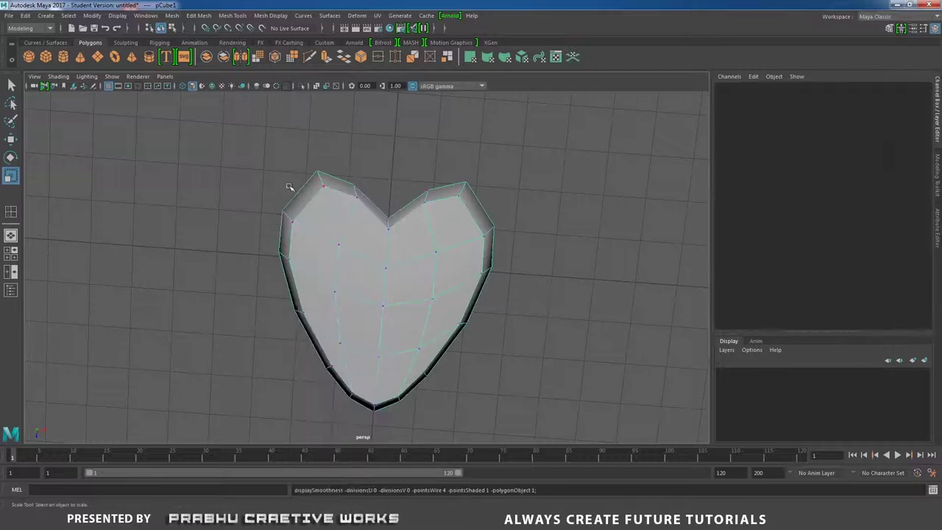
drag(317, 169, 336, 199)
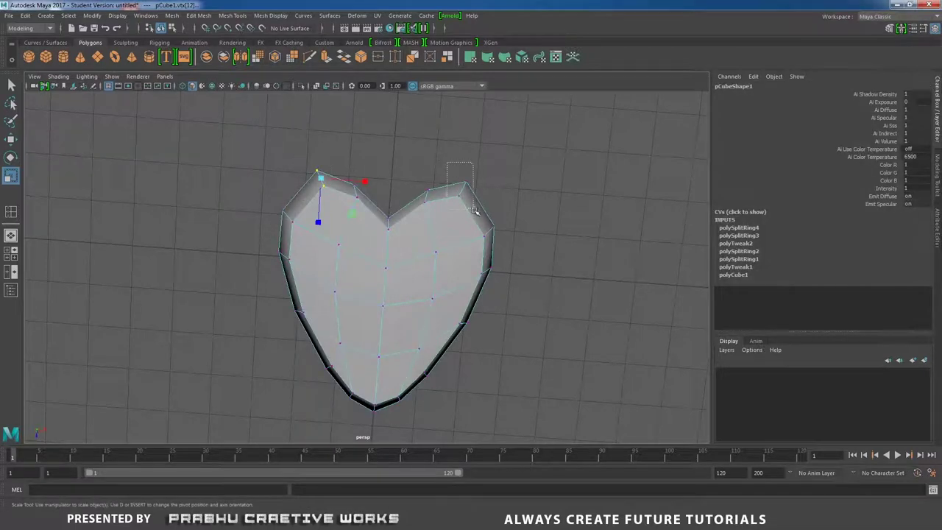
alt+drag(463, 237, 407, 273)
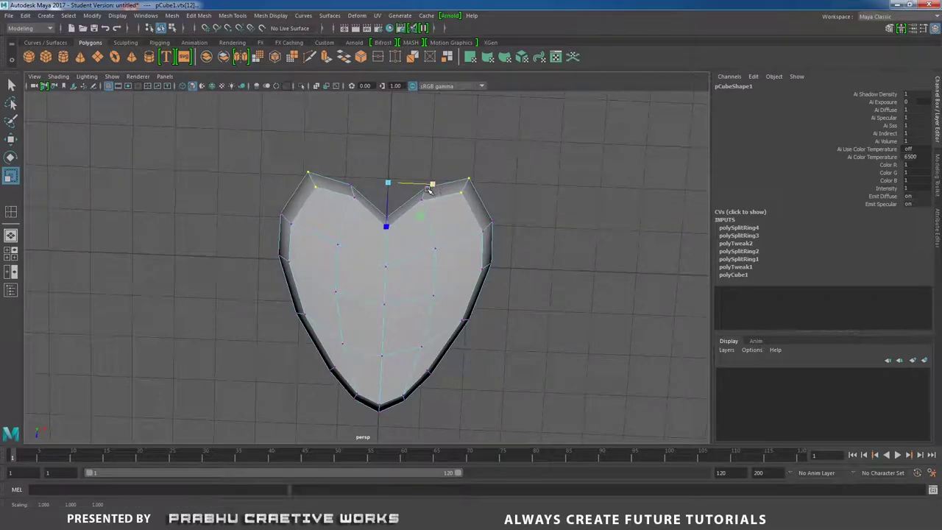
key(w)
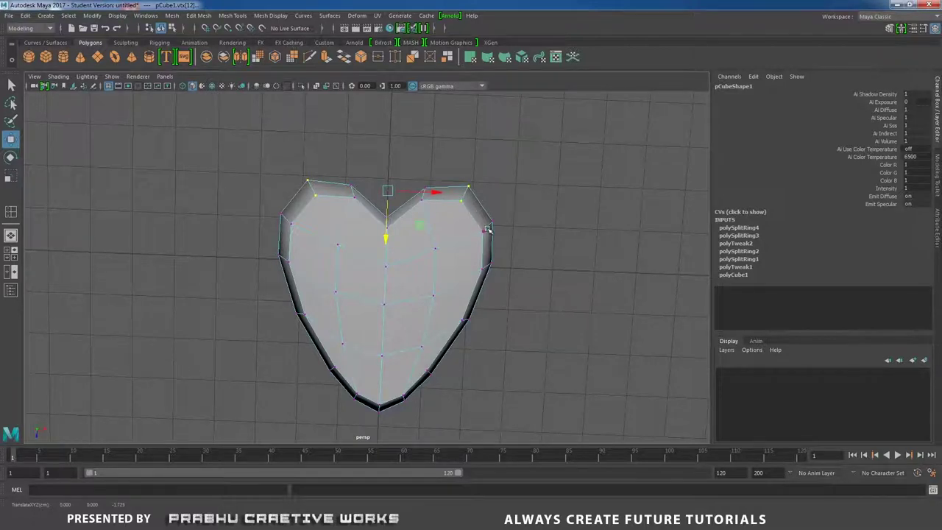
alt+drag(445, 279, 449, 212)
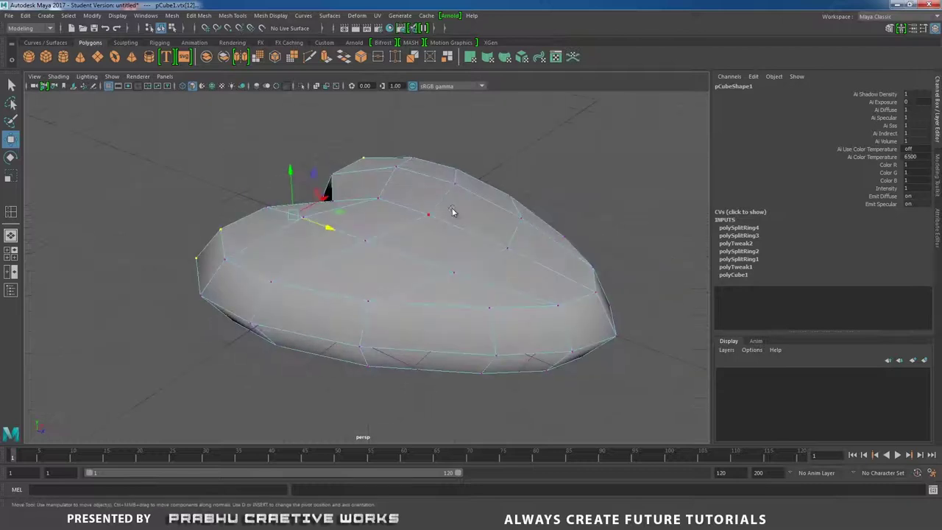
Select the centre-line vertices near the notch on both faces and scale them along Y to adjust the dome's height
right_drag(429, 215, 487, 197)
alt+drag(487, 221, 461, 218)
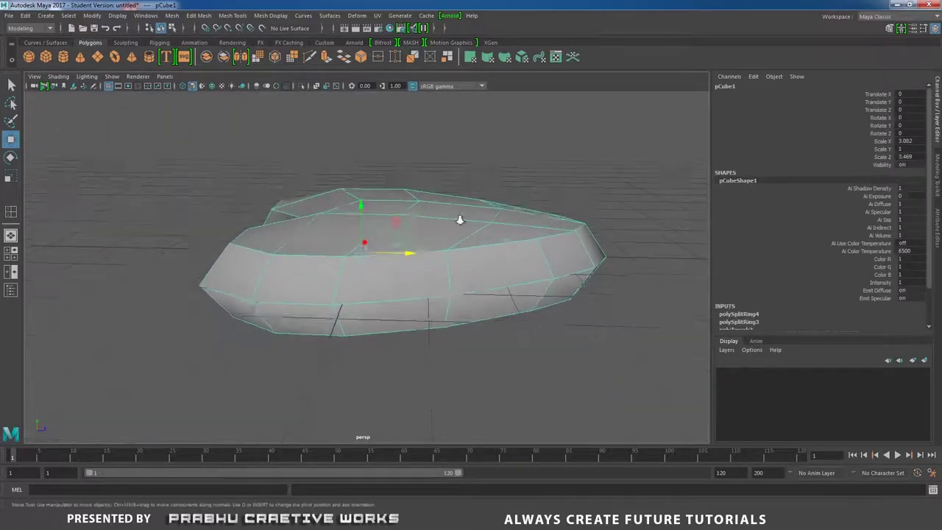
scroll(457, 191, up, 4)
right_drag(456, 186, 438, 167)
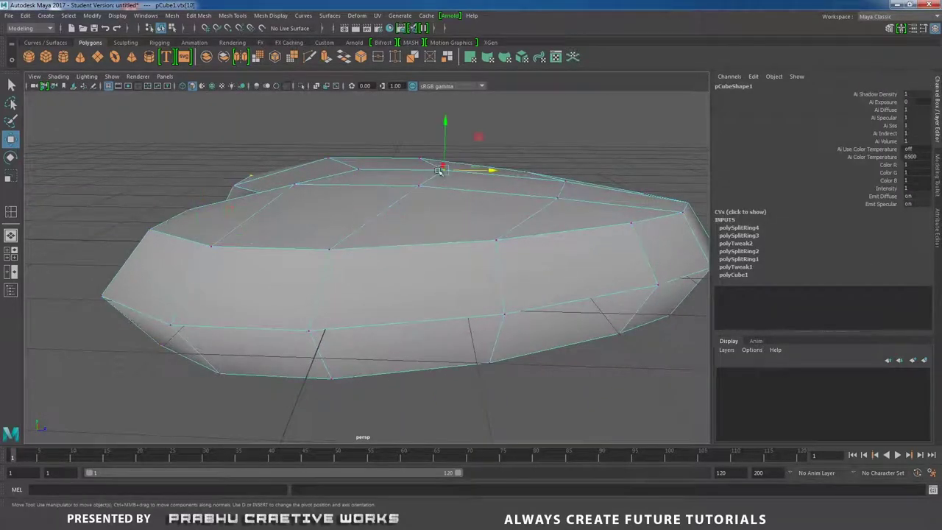
mouse_move(405, 241)
alt+mouse_down()
mouse_move(404, 255)
mouse_move(399, 228)
mouse_move(393, 238)
mouse_move(409, 282)
mouse_move(430, 232)
mouse_move(479, 246)
mouse_move(401, 220)
mouse_move(393, 244)
alt+mouse_up()
key(r)
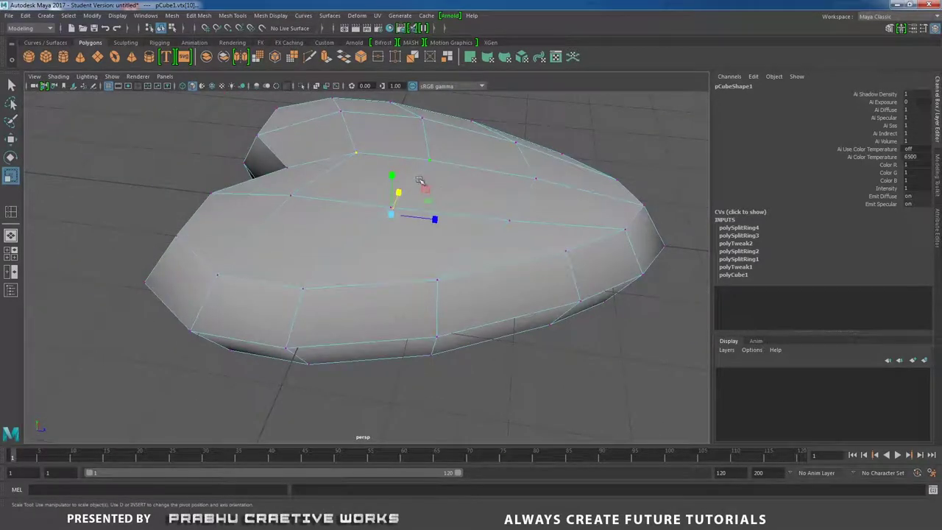
alt+drag(416, 184, 511, 198)
Scale the centre-line vertices nearest the pointed end slightly outward along Y
scroll(384, 204, down, 3)
alt+drag(383, 203, 474, 238)
mouse_move(490, 205)
alt+mouse_down()
mouse_move(494, 213)
mouse_move(500, 206)
alt+mouse_up()
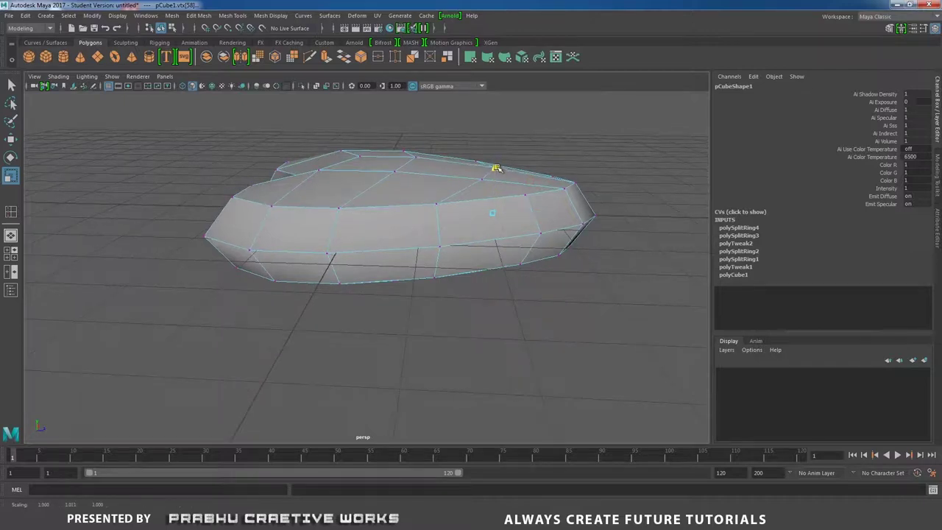
Return to object mode and preview the heart with mesh smoothing from above and from the side
alt+drag(497, 170, 410, 192)
right_click(396, 169)
click(444, 154)
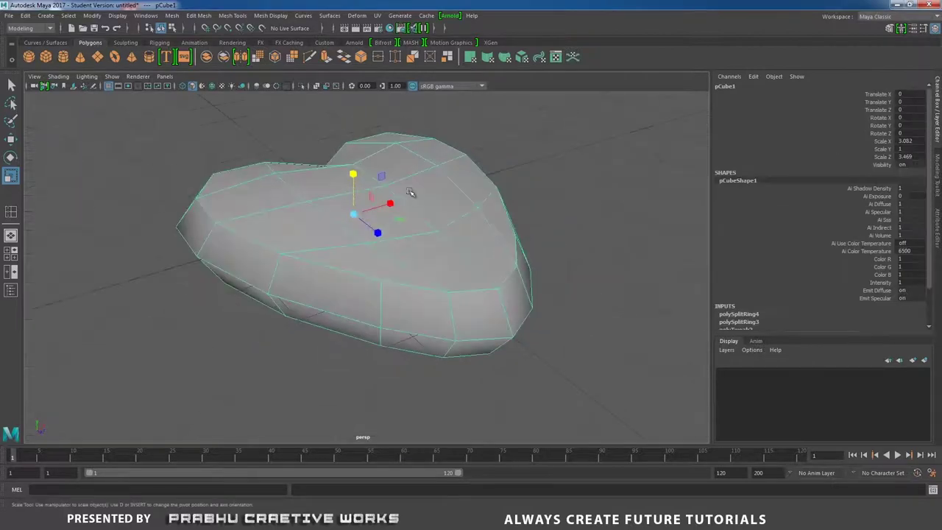
key(3)
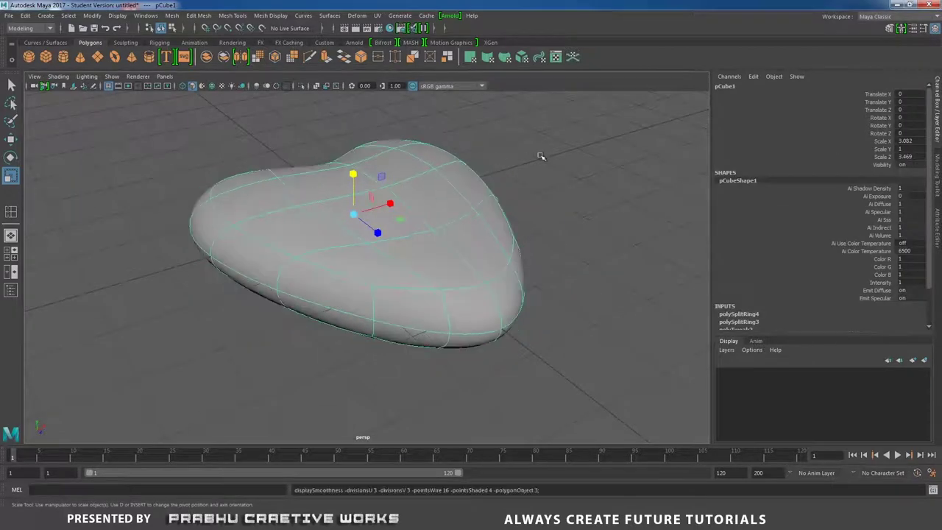
click(522, 179)
alt+drag(522, 179, 511, 211)
click(518, 228)
alt+drag(526, 248, 556, 222)
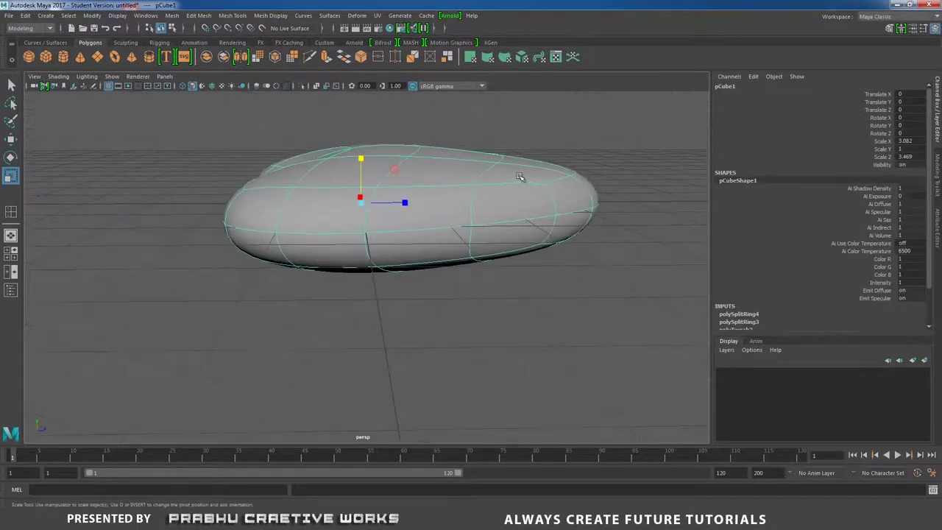
Select the upper and lower vertices near the pointed end of the smoothed heart and fine-tune their scale along Y
right_drag(522, 174, 474, 201)
click(495, 182)
alt+drag(495, 182, 412, 234)
click(473, 188)
alt+drag(473, 187, 425, 237)
shift+click(396, 210)
alt+drag(396, 209, 539, 278)
drag(486, 165, 527, 296)
click(507, 182)
click(490, 188)
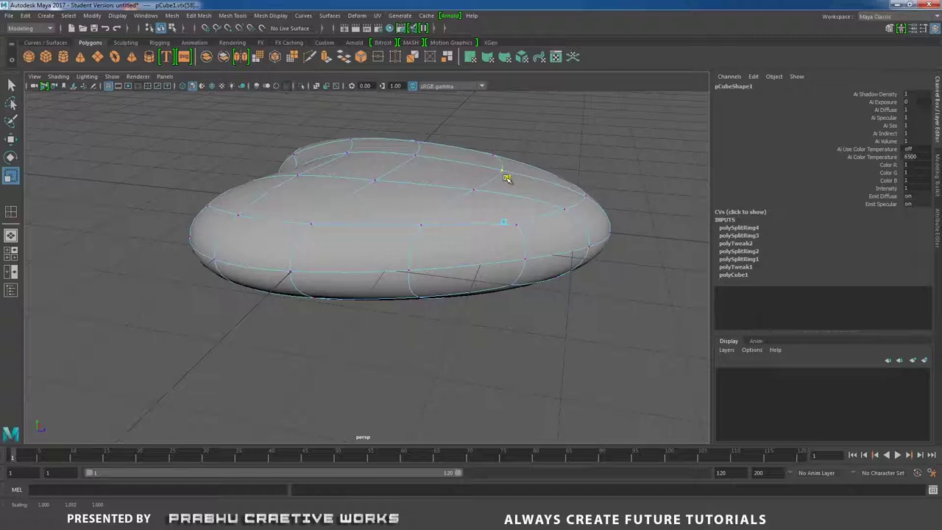
Return to object mode and examine the smoothed heart's outline and dome from above and at an angle
alt+drag(485, 194, 420, 214)
right_drag(421, 188, 547, 167)
alt+drag(547, 167, 337, 230)
alt+drag(448, 294, 435, 328)
alt+right_drag(435, 329, 355, 309)
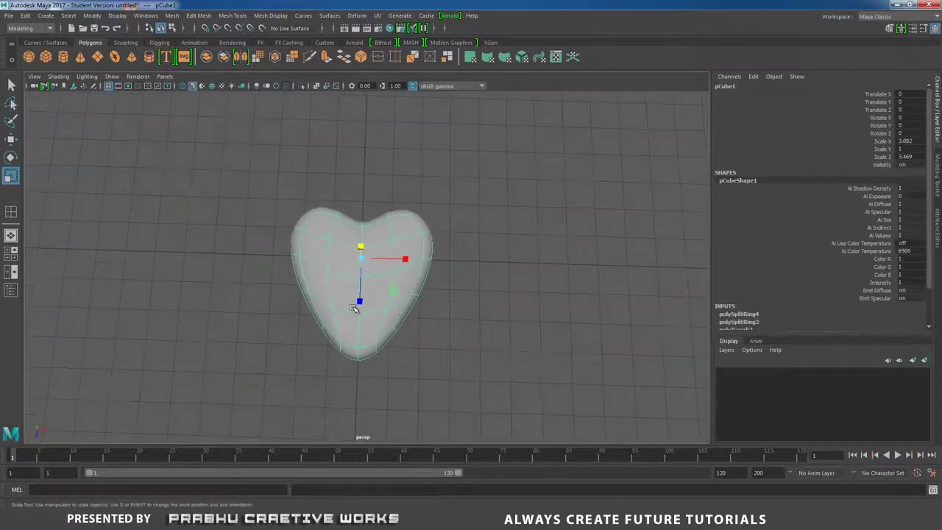
alt+middle_drag(387, 305, 414, 243)
click(515, 284)
alt+right_drag(515, 284, 336, 261)
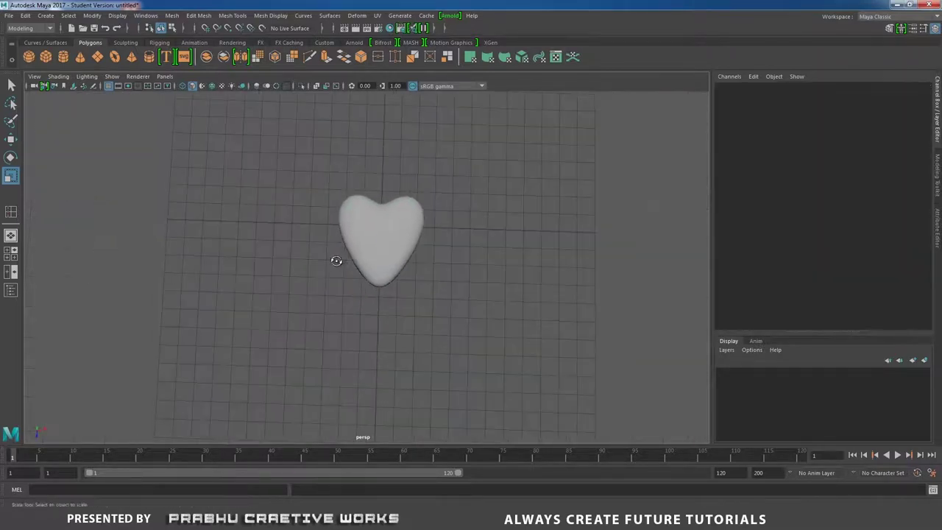
alt+drag(336, 260, 316, 228)
click(412, 268)
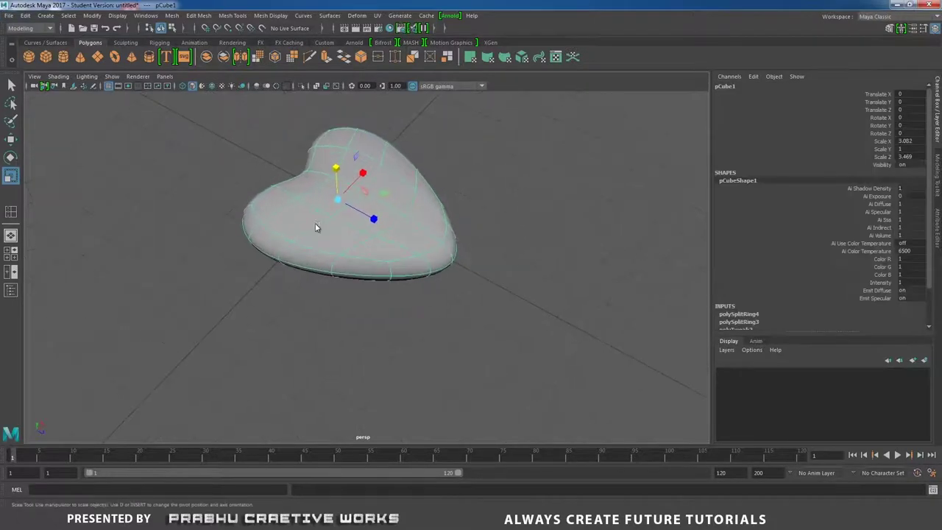
Select the lengthwise edge loop on one lobe and convert it to a curve with Best guess form and 3 Cubic degree
right_drag(315, 223, 312, 198)
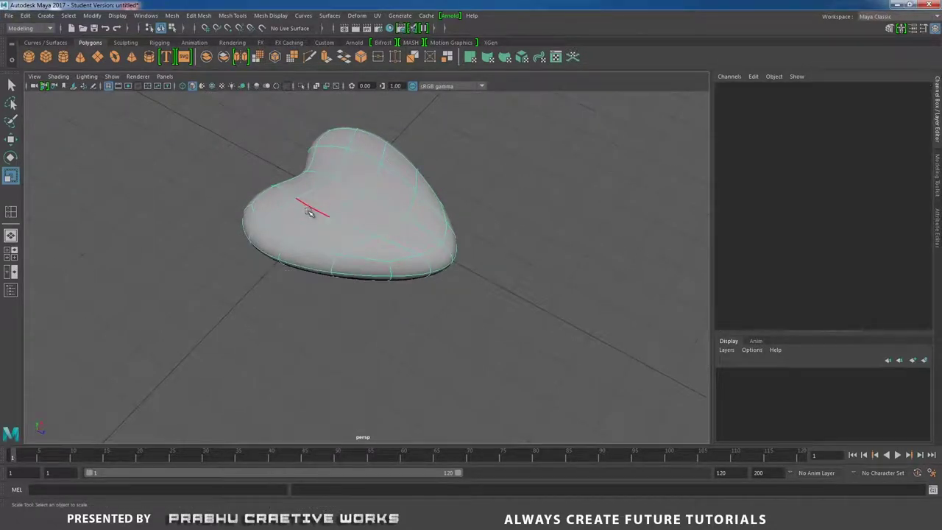
click(309, 212)
alt+drag(329, 229, 322, 257)
mouse_move(304, 261)
alt+mouse_down()
mouse_move(341, 276)
mouse_move(289, 260)
alt+mouse_up()
click(87, 18)
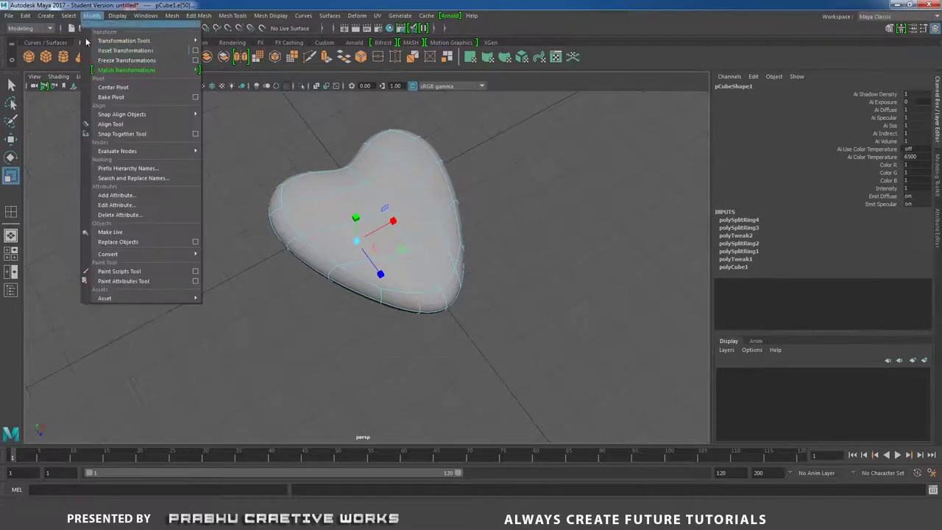
mouse_move(199, 254)
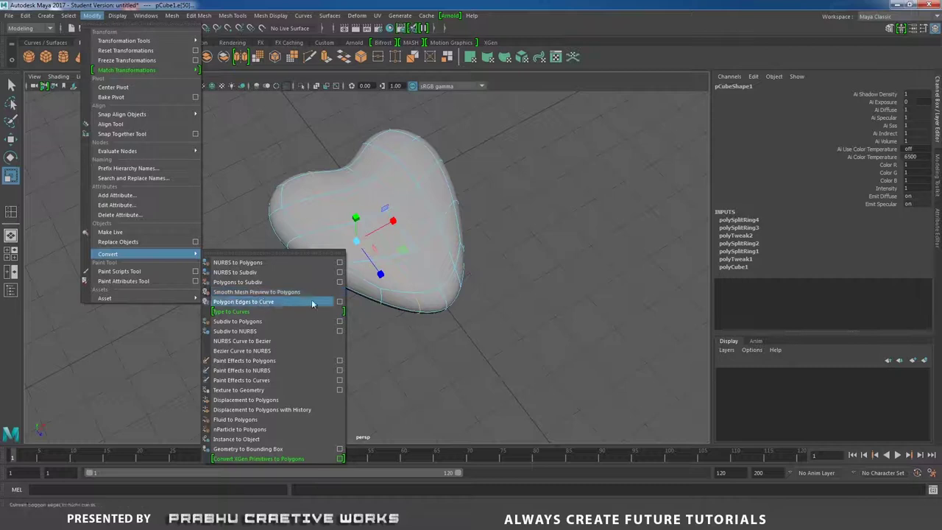
click(340, 302)
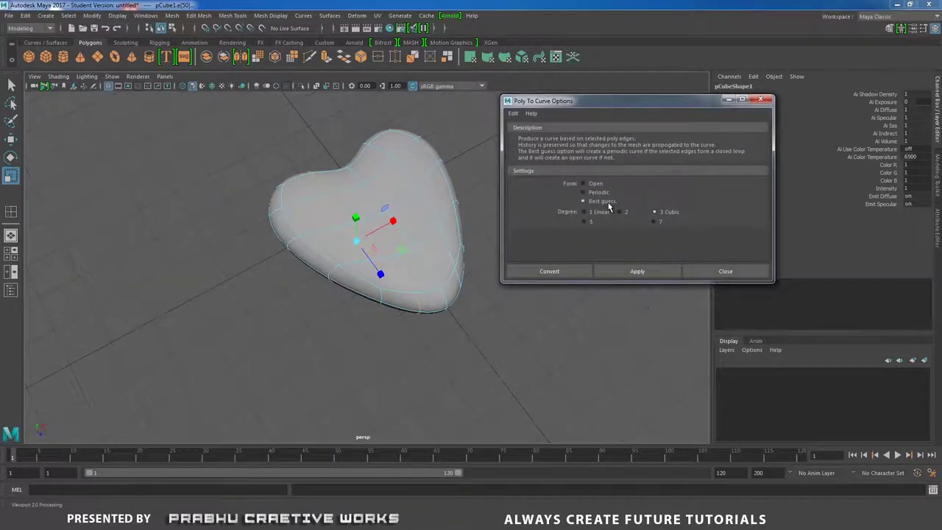
click(549, 270)
Select the heart's centre-line edge loop and convert it to a curve with the same settings
alt+drag(508, 275, 462, 262)
click(441, 272)
right_drag(435, 195, 432, 168)
alt+drag(400, 198, 388, 183)
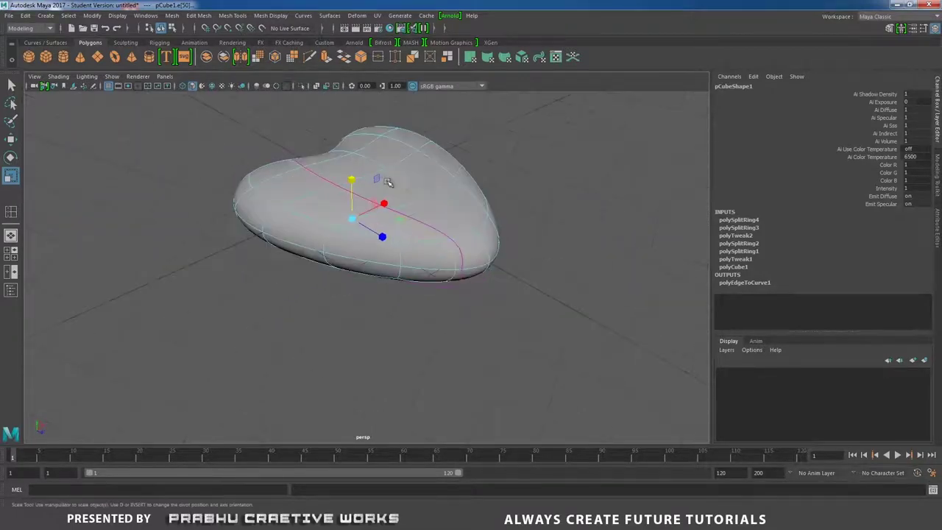
alt+drag(427, 221, 459, 244)
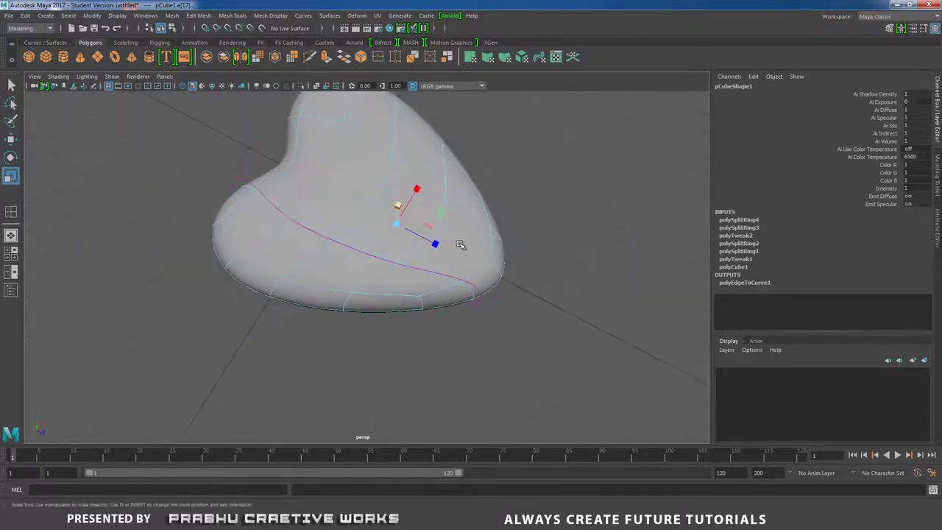
key(g)
alt+drag(495, 251, 519, 184)
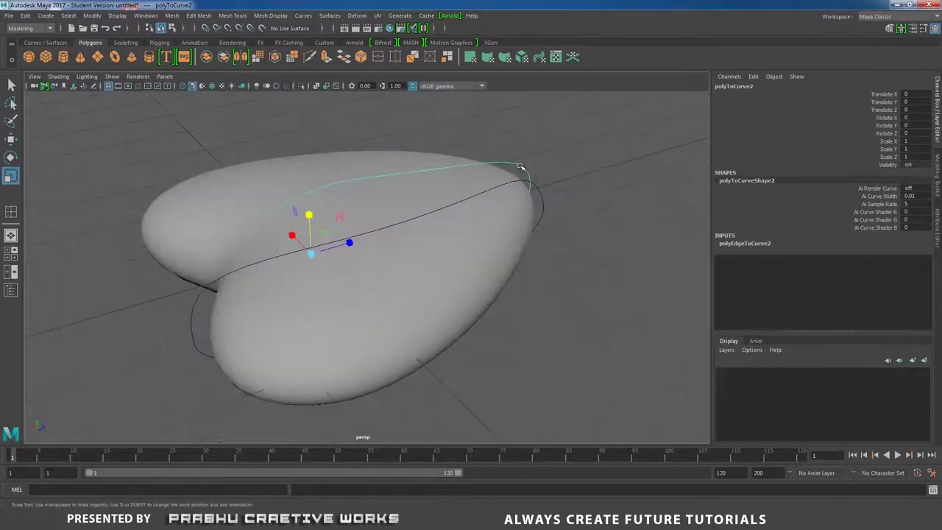
Show the centre-line curve's control vertices and adjust those on its upper side, raising one along Y away from the surface
right_drag(520, 169, 476, 160)
alt+drag(477, 160, 208, 272)
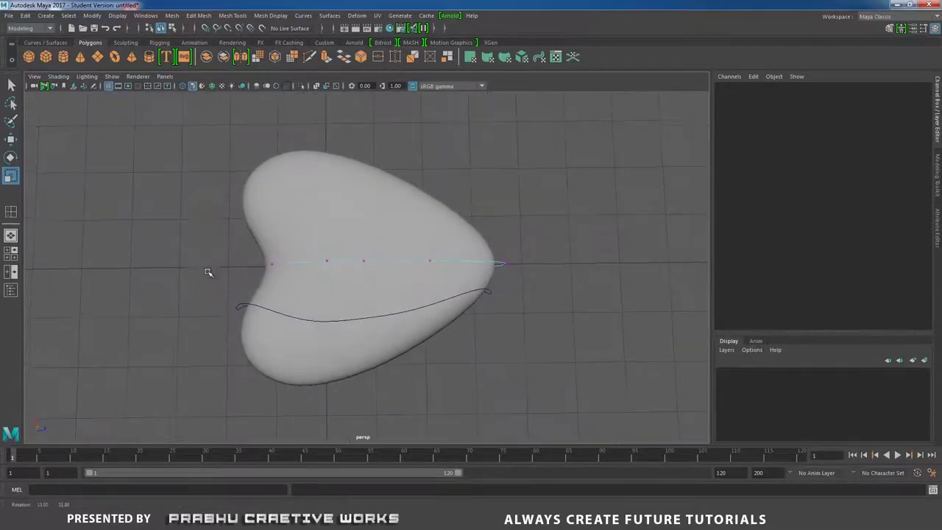
drag(220, 219, 298, 242)
key(w)
drag(325, 206, 439, 172)
click(446, 187)
drag(451, 140, 452, 132)
Lower two control vertices on the underside of the centre-line curve, shifting the middle one along Z toward the pointed end
alt+drag(380, 153, 373, 221)
click(446, 282)
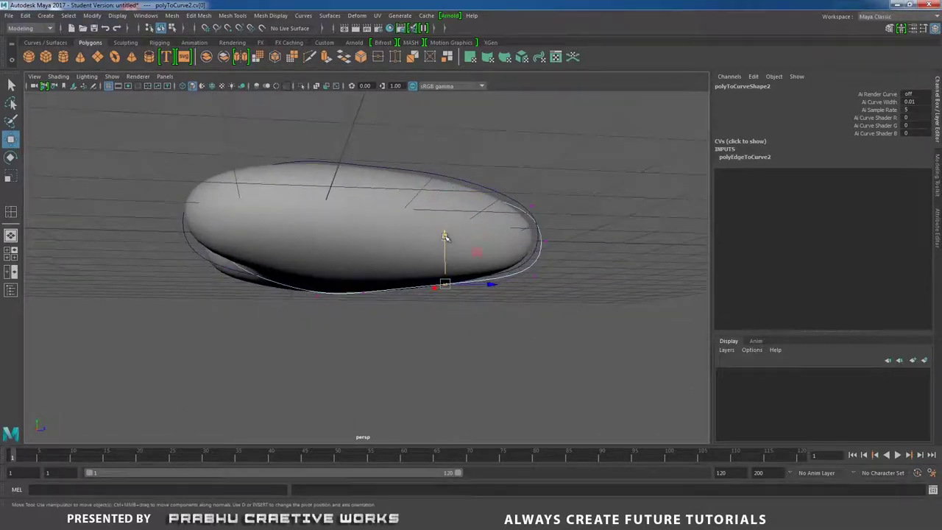
drag(446, 237, 444, 241)
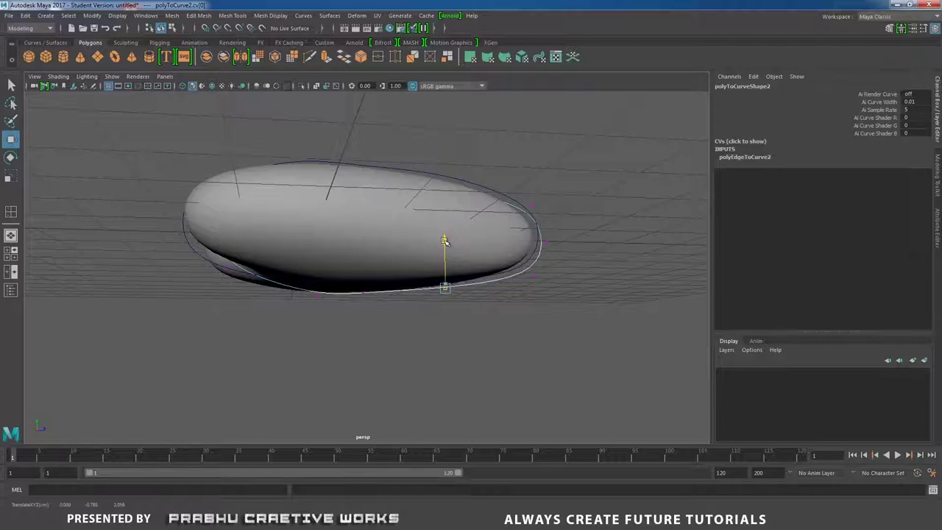
click(362, 292)
drag(407, 293, 417, 294)
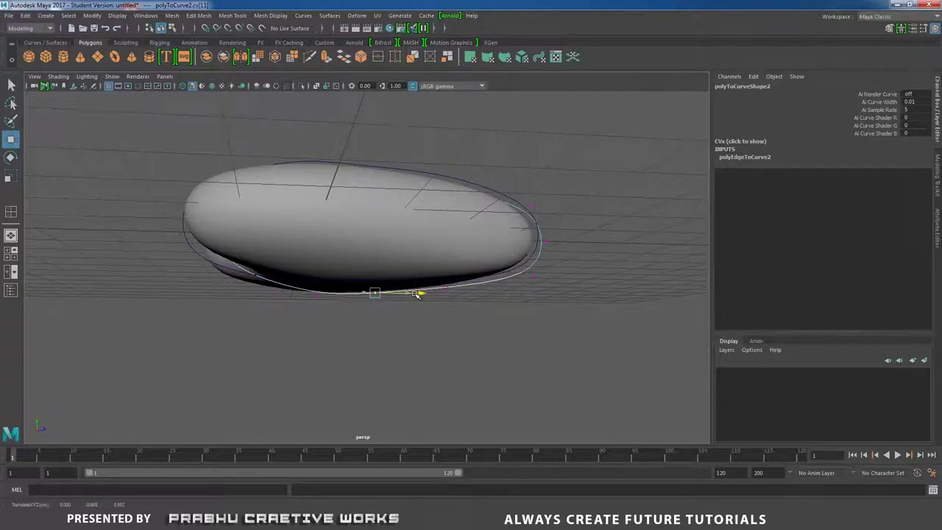
drag(373, 244, 375, 249)
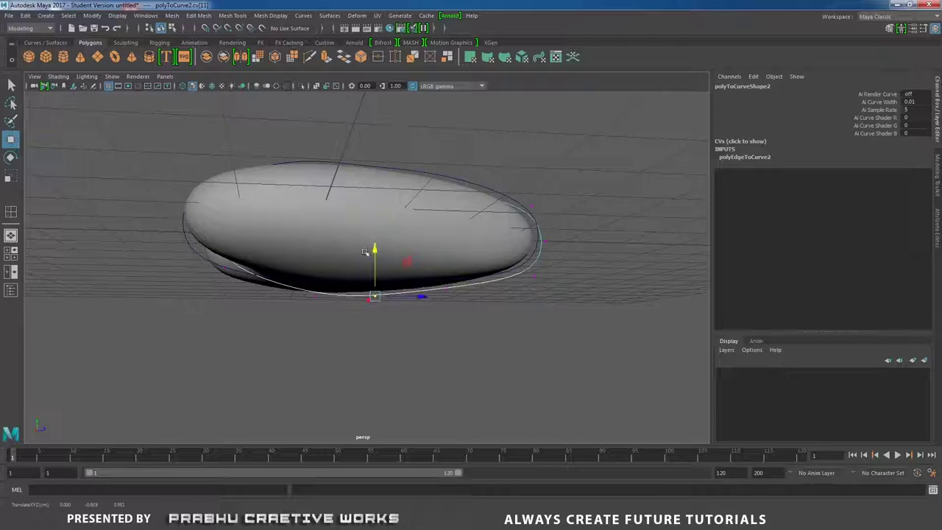
Adjust the underside control vertex nearer the notch along Z and lower the one nearer the pointed end slightly along Y
click(362, 302)
click(351, 299)
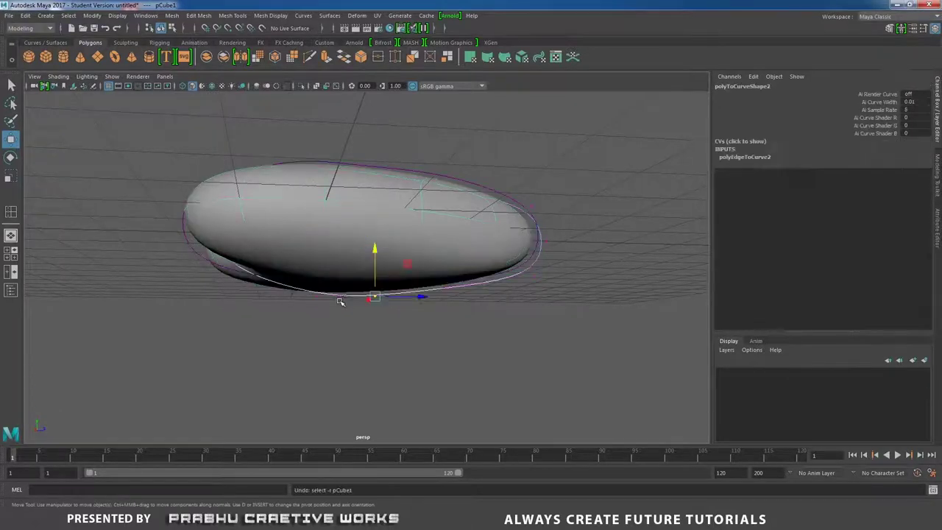
drag(361, 297, 363, 324)
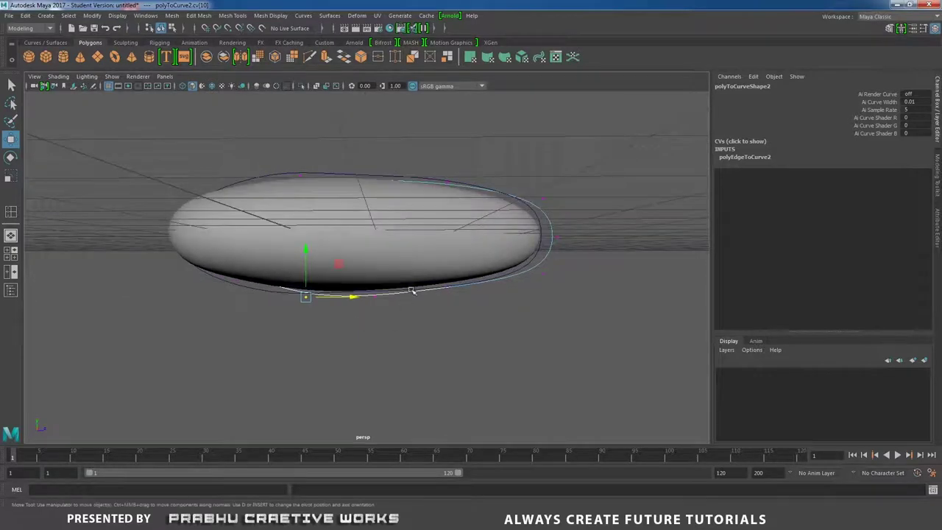
drag(451, 300, 458, 304)
drag(447, 242, 448, 244)
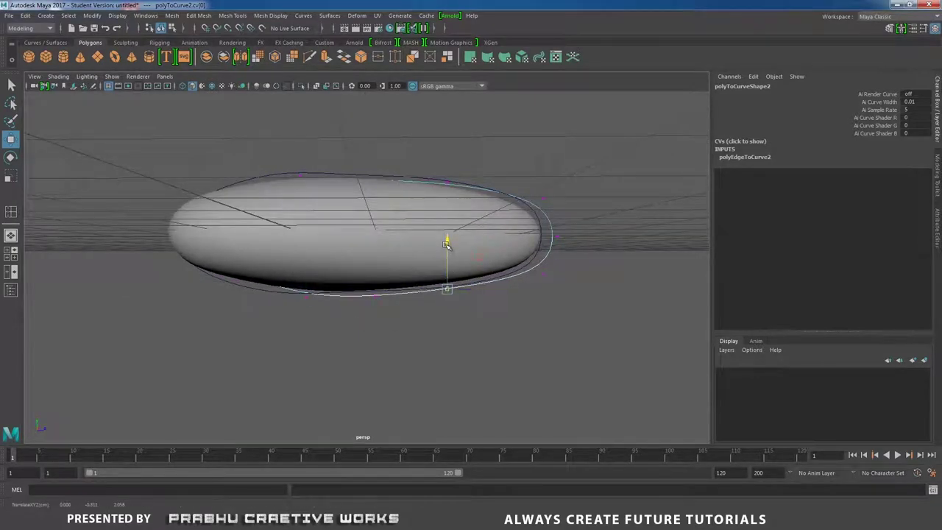
click(421, 326)
Select the lengthwise edge loop on the opposite lobe and convert it to a curve
alt+drag(447, 366, 415, 309)
click(408, 248)
alt+drag(408, 248, 310, 274)
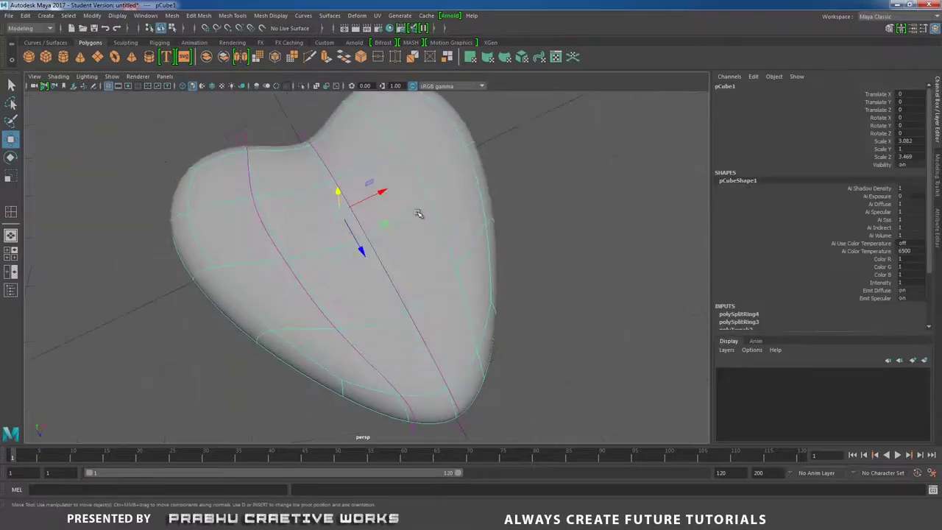
alt+drag(418, 214, 414, 200)
right_drag(427, 204, 423, 171)
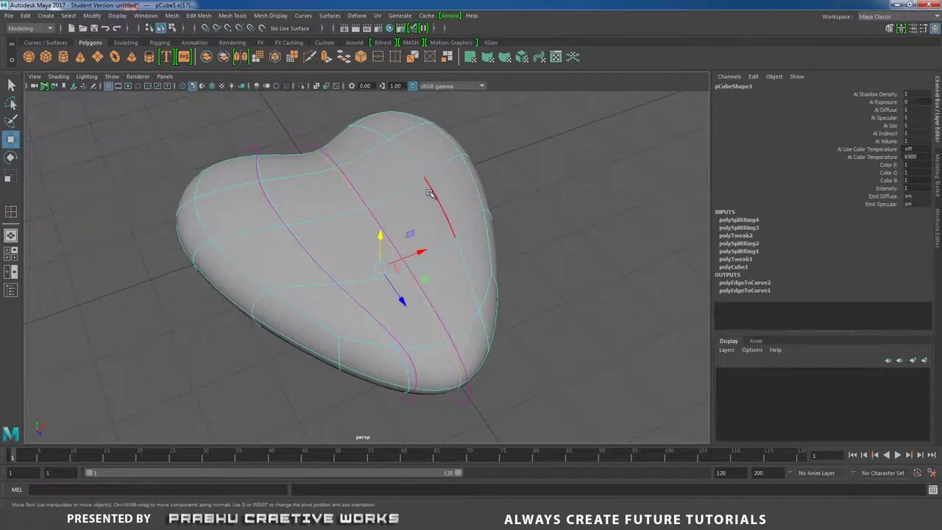
double_click(430, 193)
alt+drag(430, 194, 444, 199)
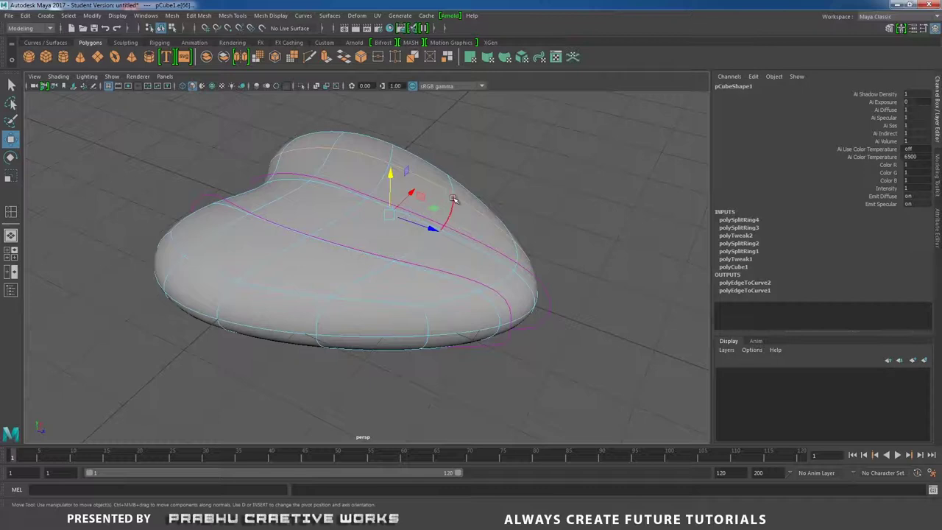
key(g)
click(527, 183)
alt+drag(522, 192, 477, 238)
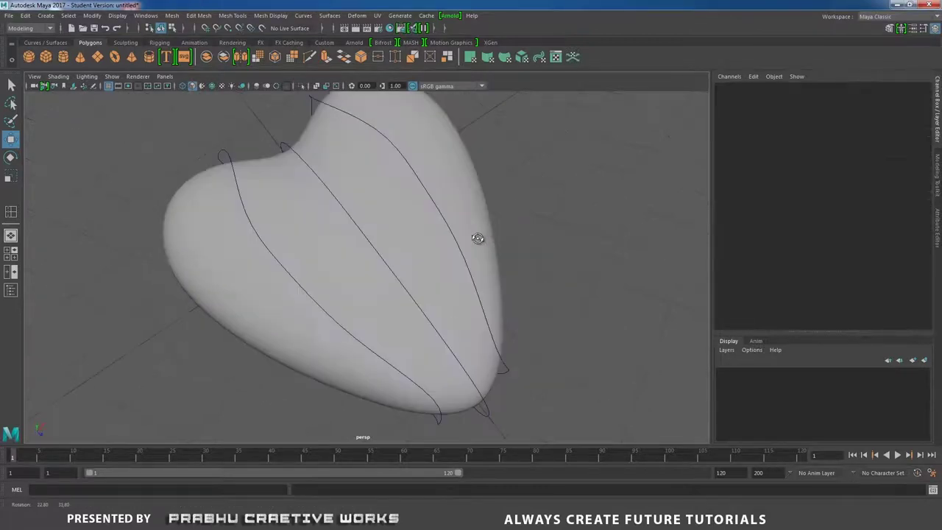
Select the crosswise edge loop nearest the lobes and convert it to a curve
click(442, 218)
alt+drag(426, 253, 515, 218)
click(312, 297)
alt+drag(311, 297, 331, 309)
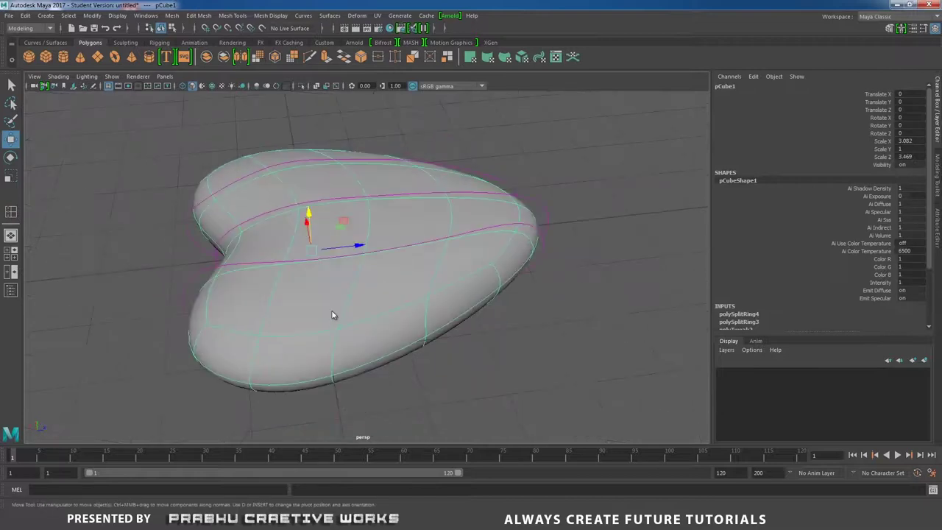
right_drag(331, 237, 326, 209)
alt+drag(309, 294, 346, 309)
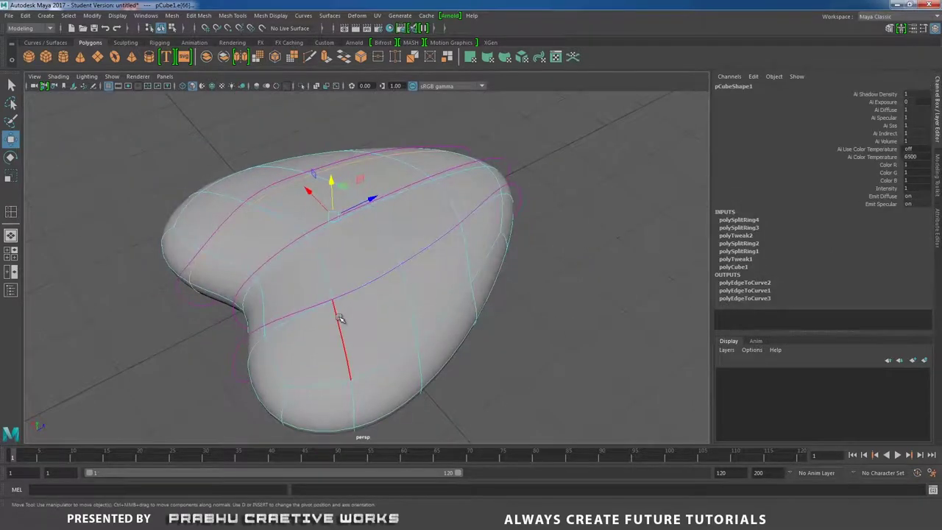
click(338, 317)
alt+right_drag(434, 311, 335, 277)
double_click(348, 287)
key(g)
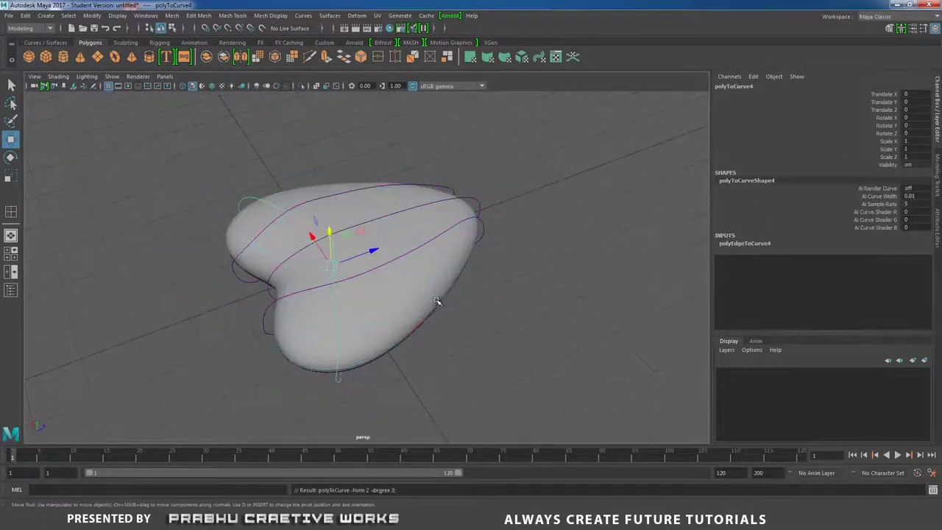
Convert the crosswise edge loops at mid-body and nearer the pointed end to separate curves
click(415, 284)
right_drag(407, 285, 406, 213)
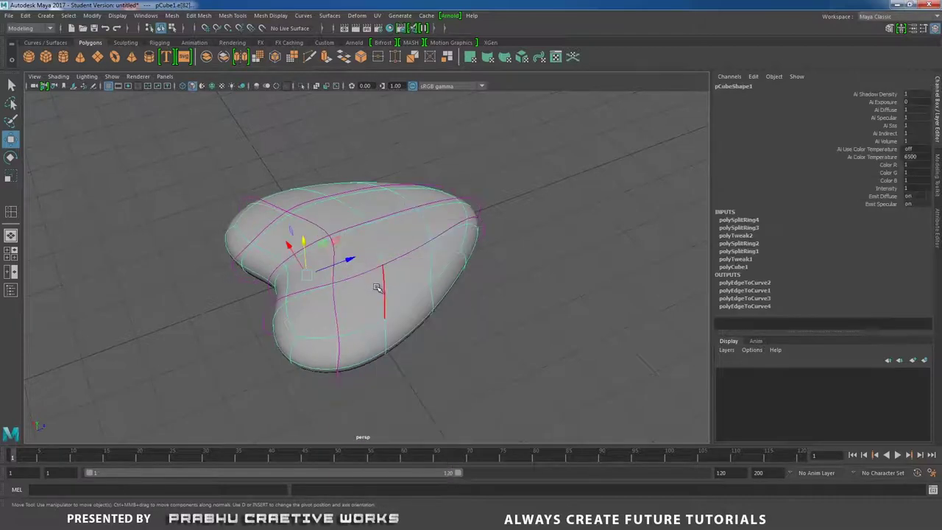
double_click(380, 288)
key(g)
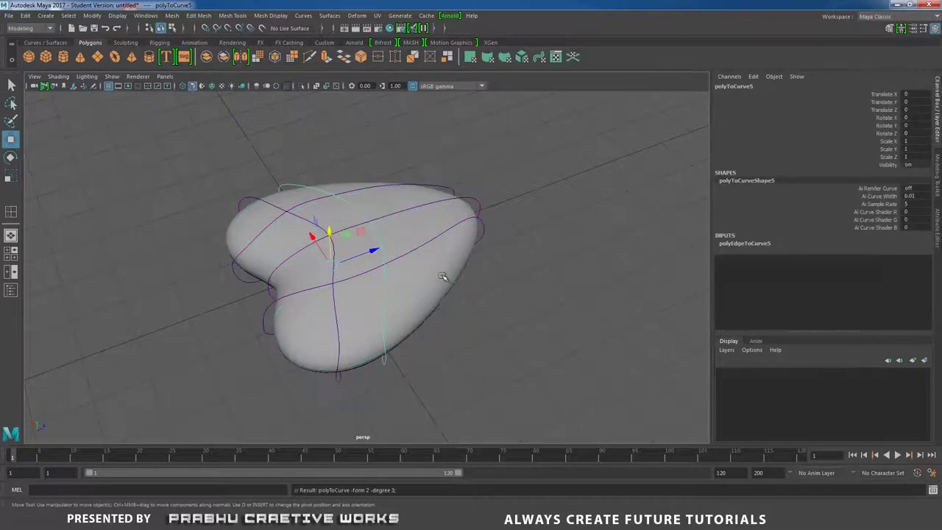
click(445, 275)
right_drag(447, 264, 446, 211)
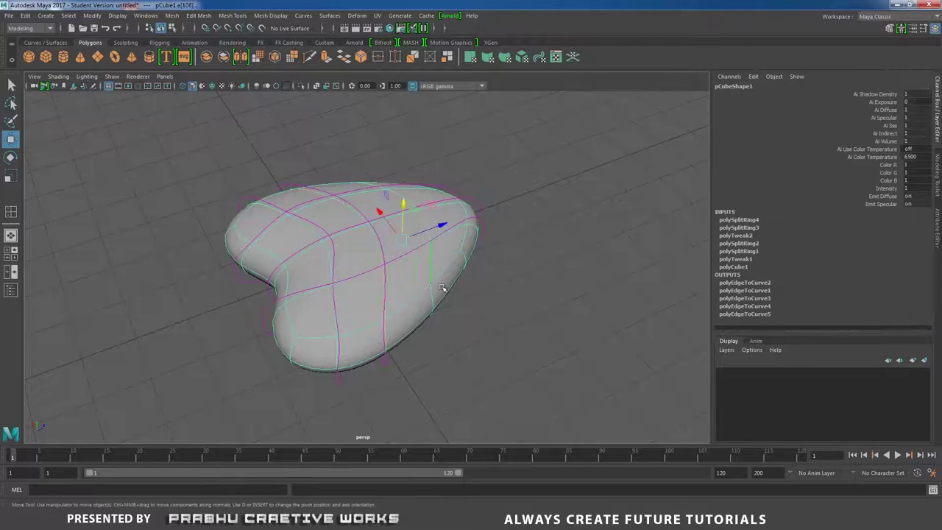
key(g)
Select the edge loop running around the heart's side and convert it to a curve, then clear the selection
click(413, 327)
alt+drag(413, 326, 374, 306)
right_drag(317, 237, 313, 219)
alt+drag(298, 276, 314, 281)
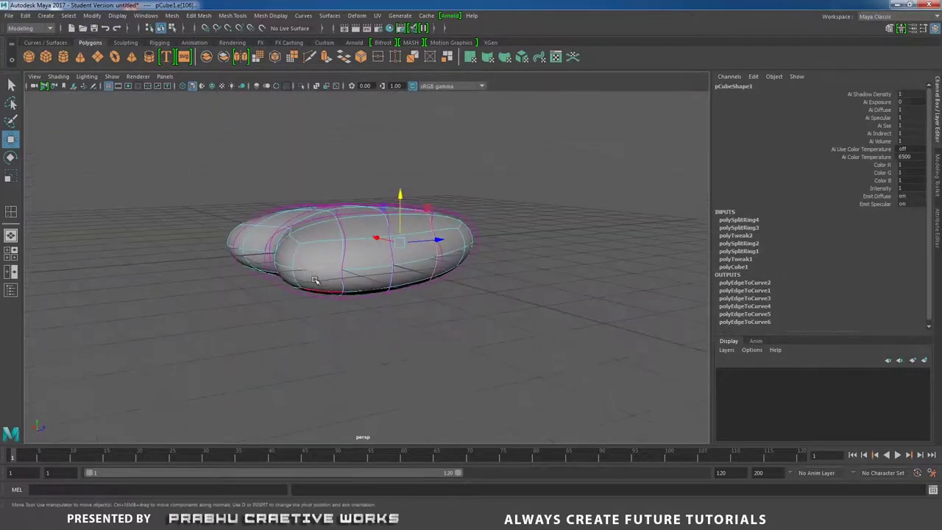
click(316, 277)
key(g)
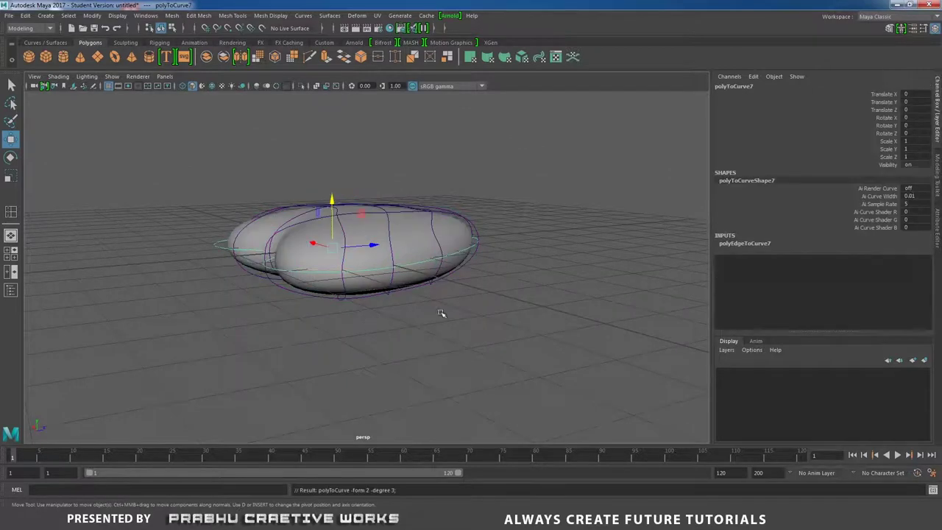
click(504, 302)
alt+drag(505, 302, 274, 331)
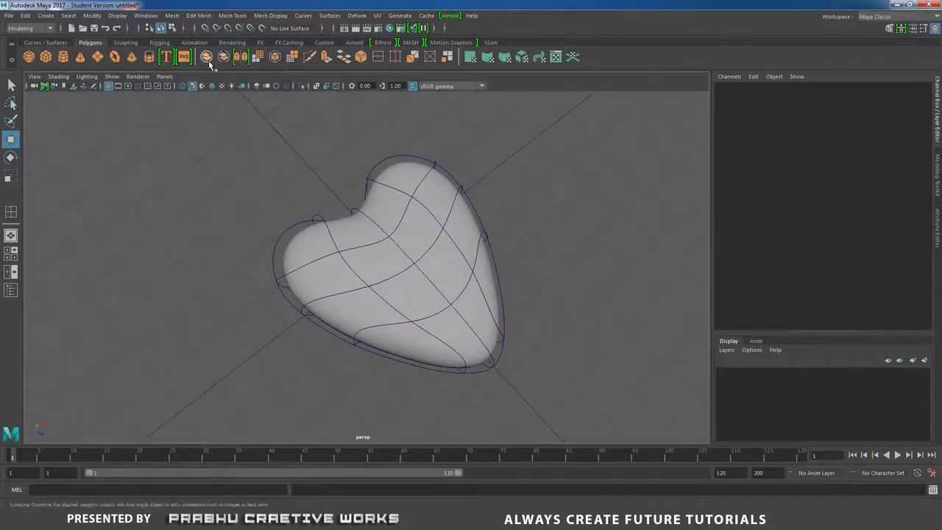
Create a NURBS circle and move it along X to about -5.933, clear of the heart
click(47, 15)
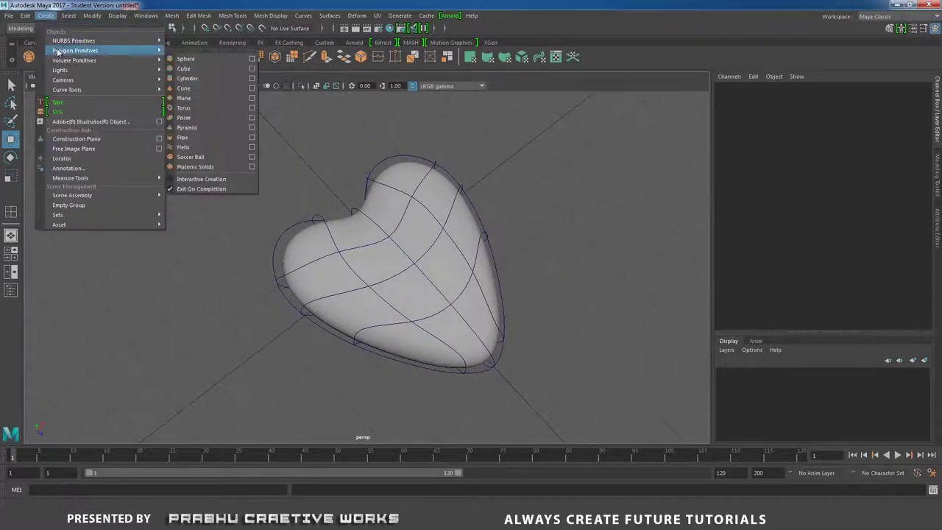
mouse_move(74, 40)
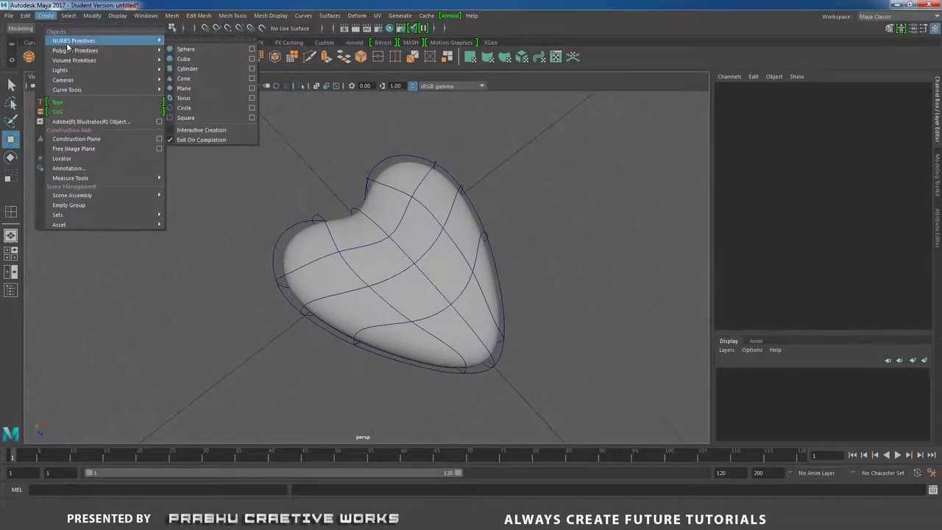
click(182, 108)
alt+right_drag(406, 193, 337, 183)
alt+middle_drag(331, 170, 345, 149)
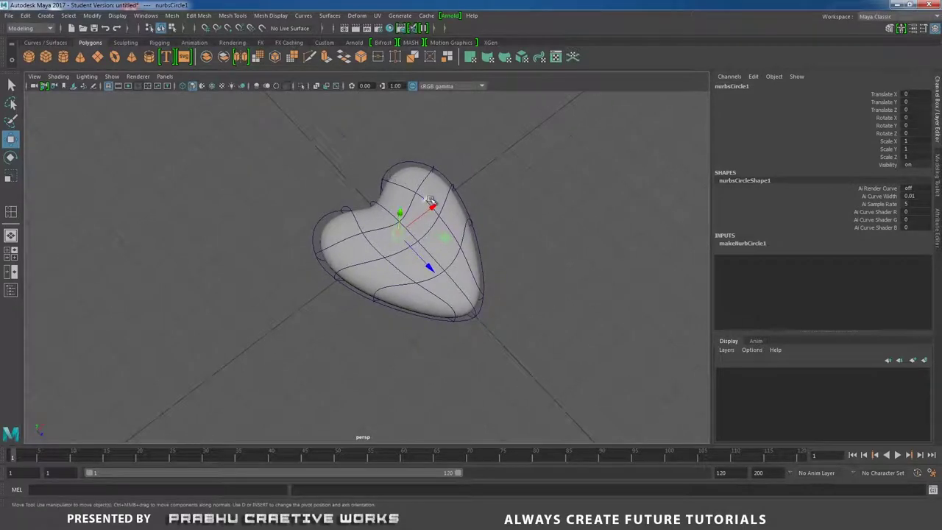
drag(432, 210, 259, 286)
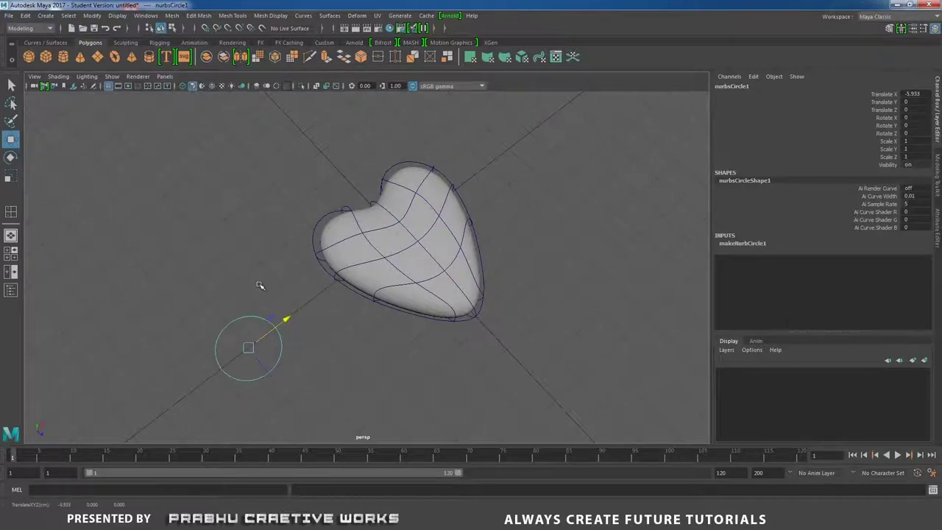
alt+middle_drag(308, 259, 339, 193)
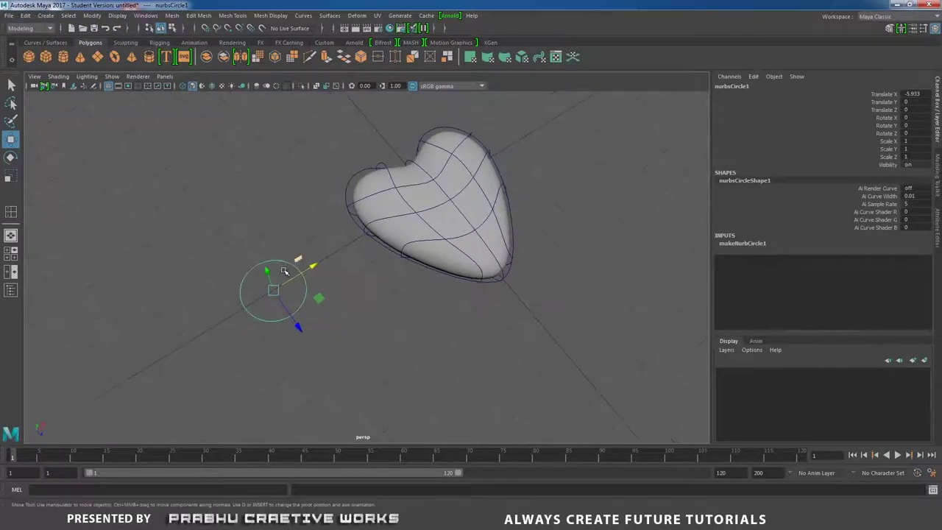
Scale the circle uniformly down to about 0.151 as a thin wire profile
key(r)
drag(273, 289, 329, 325)
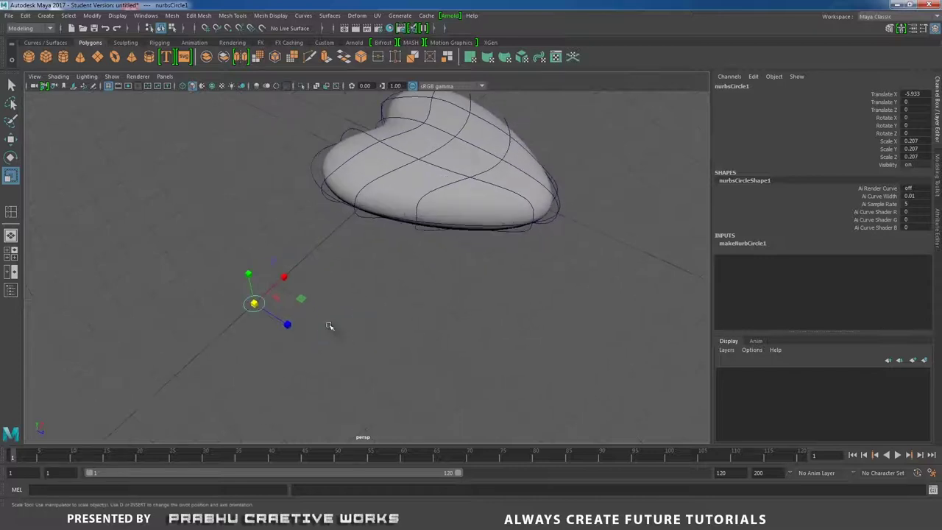
drag(259, 301, 248, 304)
alt+drag(346, 293, 350, 301)
alt+drag(357, 266, 390, 293)
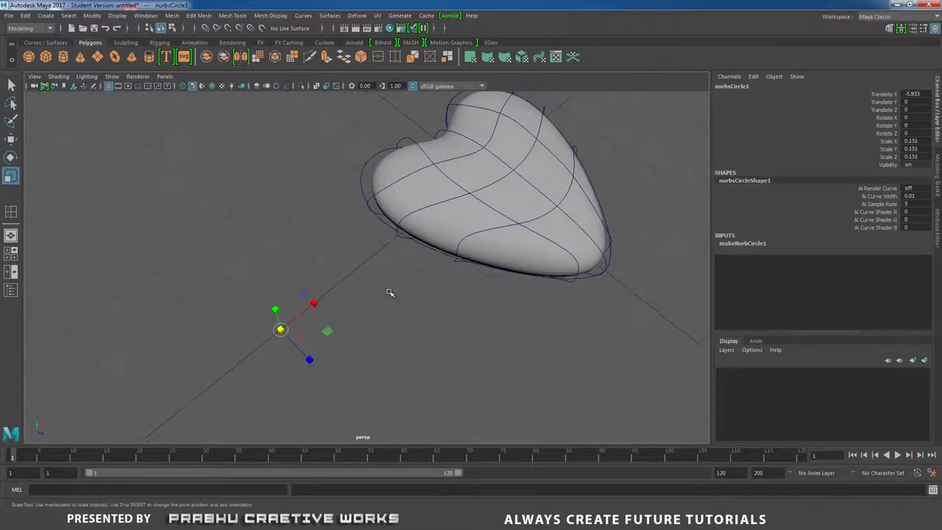
Reselect the small circle and open the Outliner, enlarged to show the full object list and placed clear of the heart
click(361, 193)
alt+drag(357, 208, 338, 274)
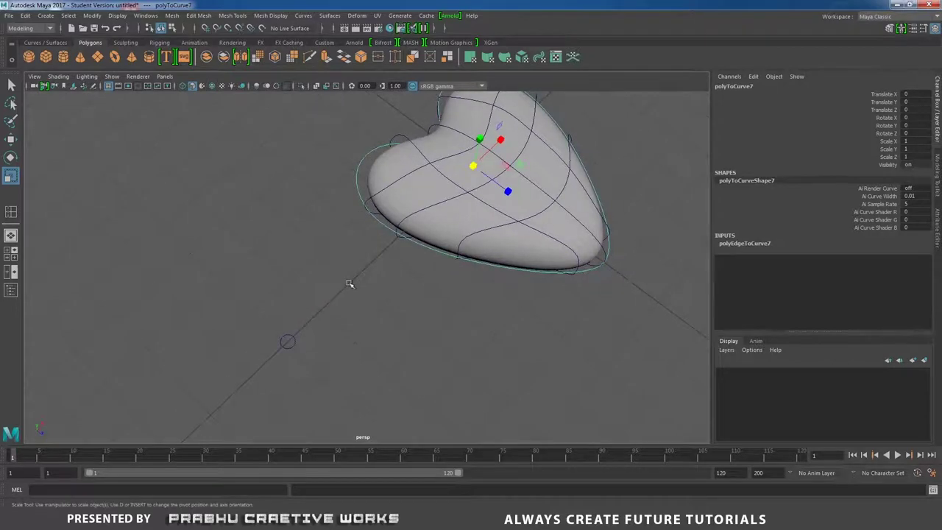
click(282, 335)
alt+drag(315, 367, 274, 343)
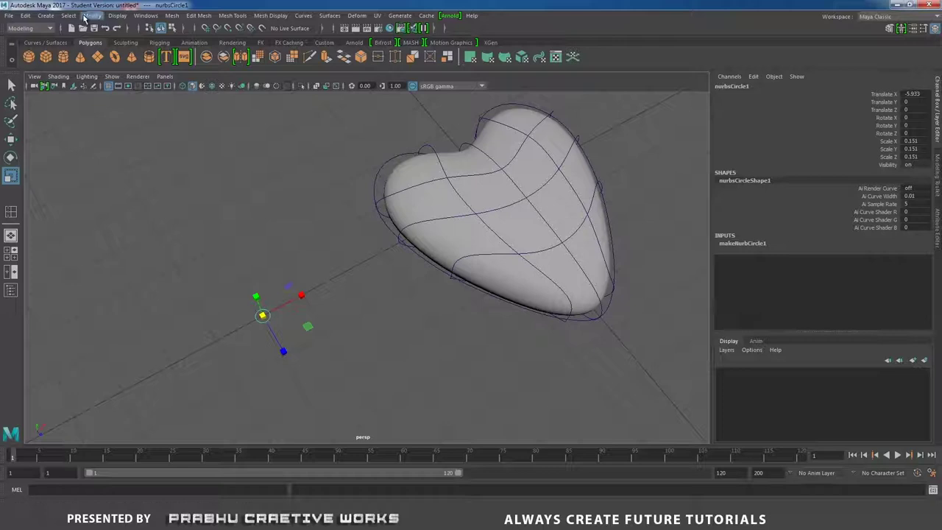
click(146, 16)
click(159, 120)
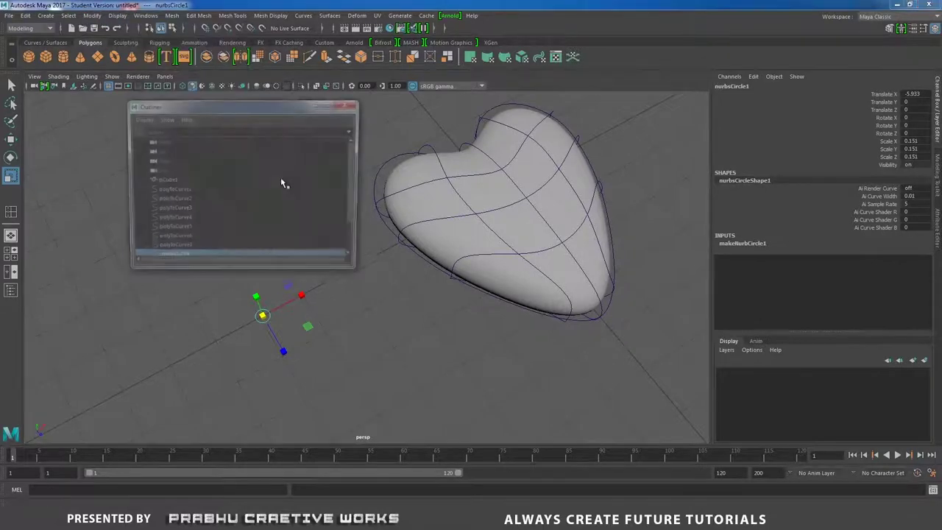
drag(360, 185, 258, 195)
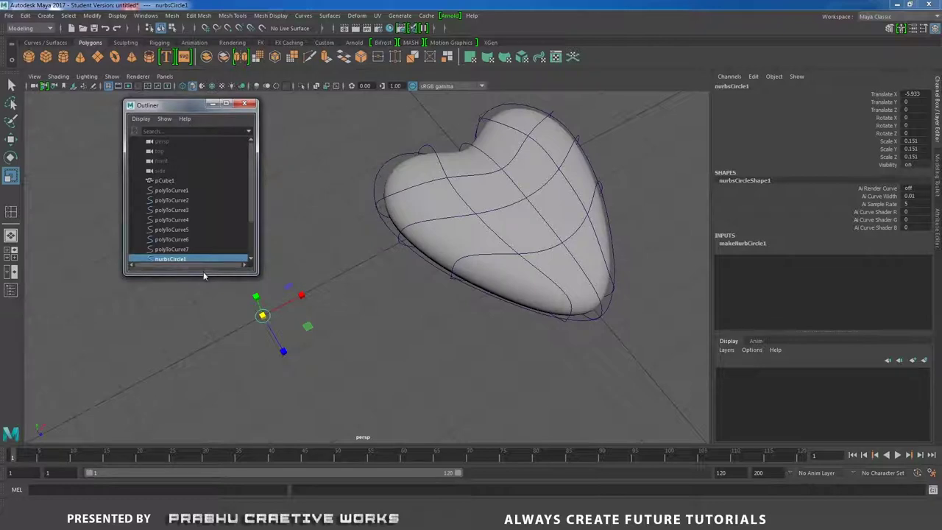
drag(203, 274, 210, 350)
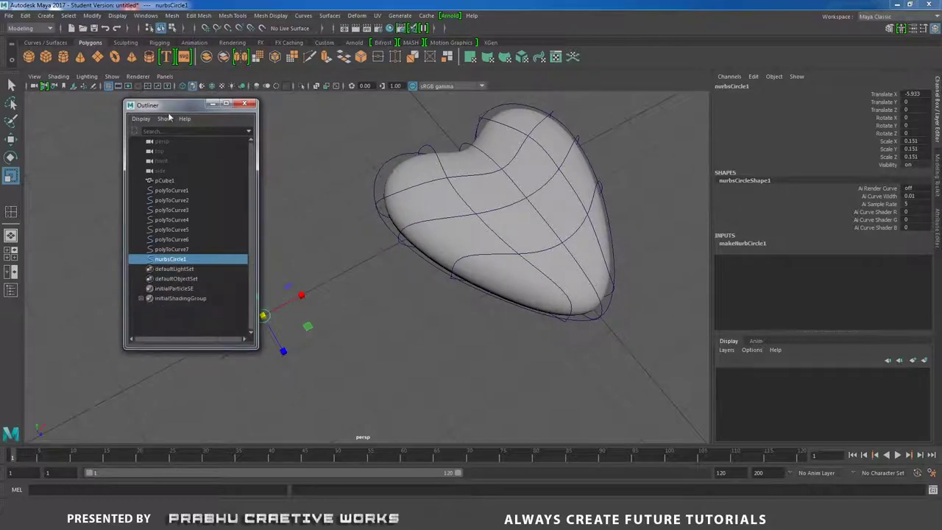
drag(169, 105, 119, 107)
Select the small profile circle, then add the curve running around the heart's side to the selection
alt+drag(287, 165, 320, 166)
click(319, 166)
drag(305, 266, 362, 312)
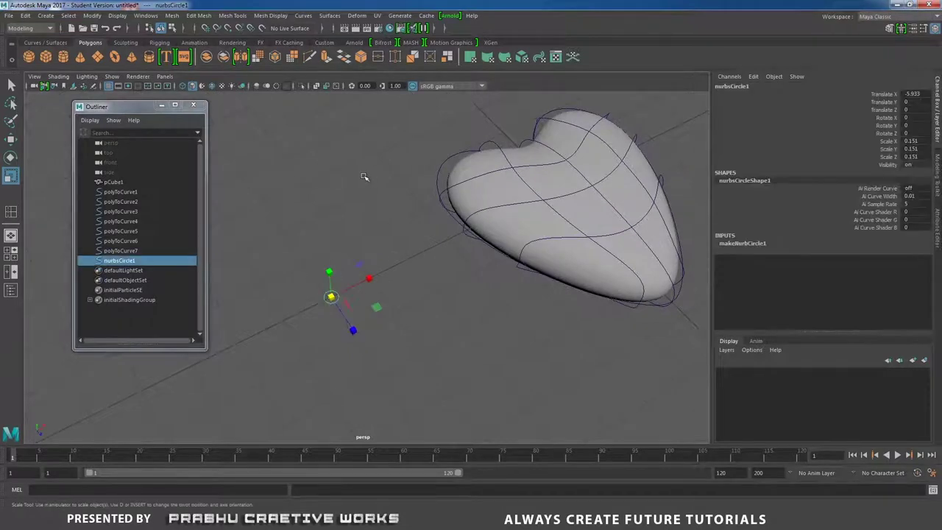
alt+right_drag(370, 180, 380, 246)
click(390, 273)
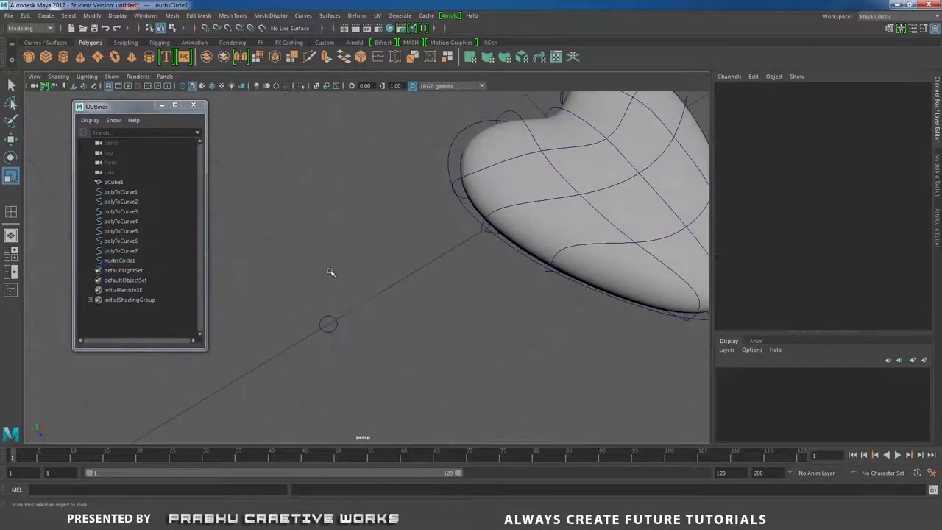
click(129, 261)
click(297, 298)
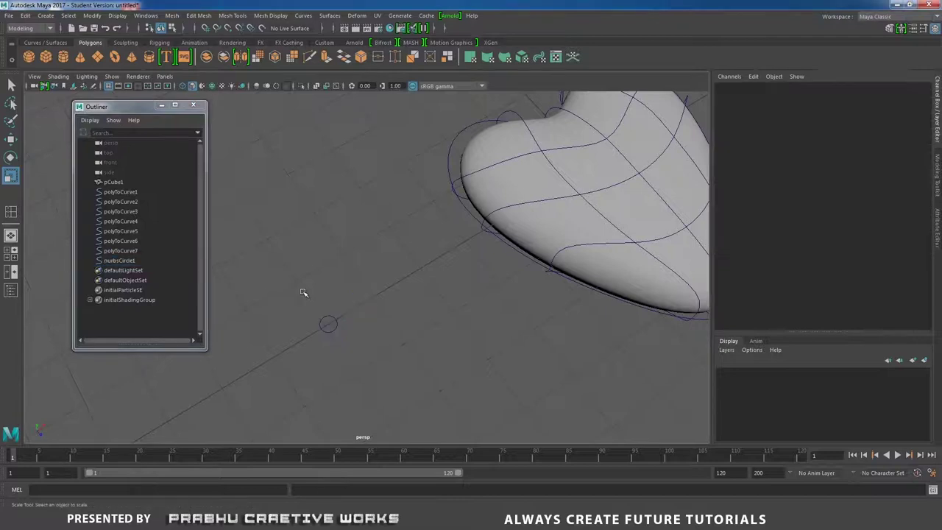
drag(302, 291, 350, 355)
alt+drag(452, 294, 473, 282)
alt+middle_drag(477, 274, 411, 301)
alt+drag(411, 302, 363, 213)
shift+click(365, 207)
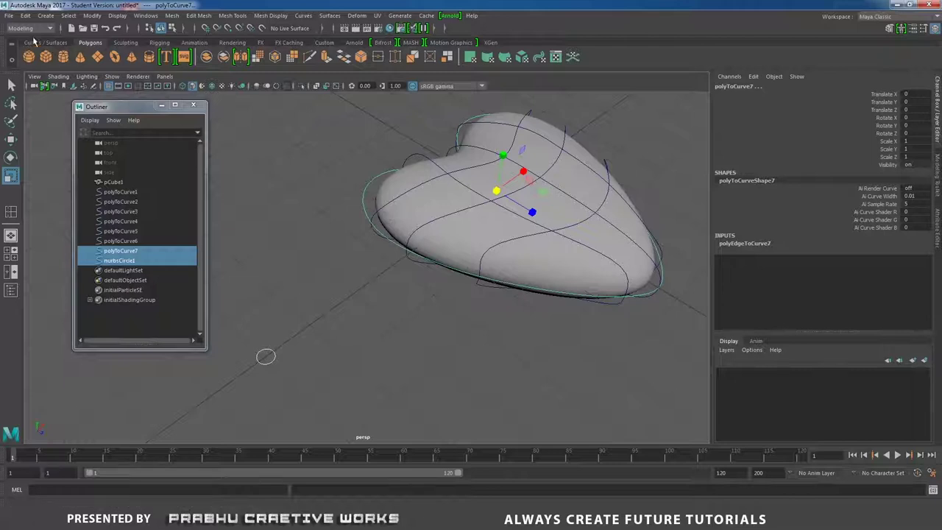
Reset the Extrude options and extrude the circle along the side curve as a NURBS tube, using At path, Component and Profile normal
click(325, 17)
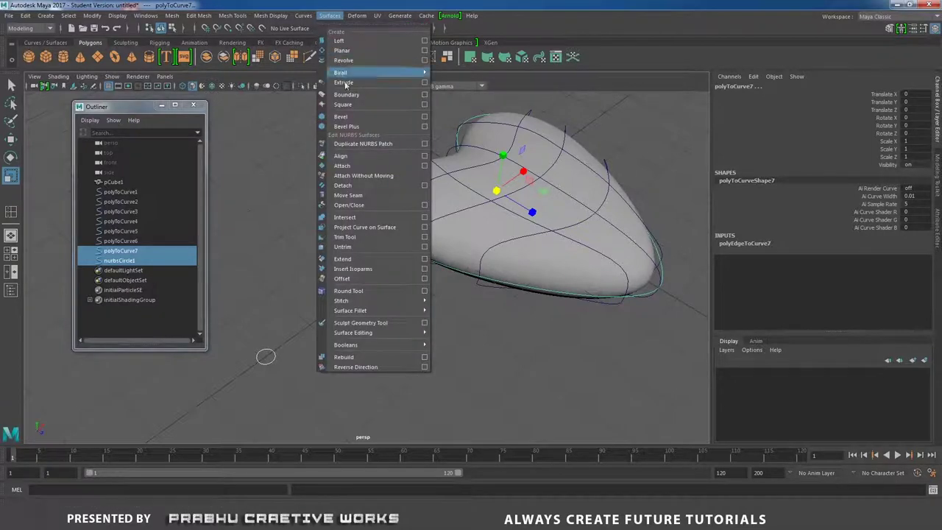
click(424, 83)
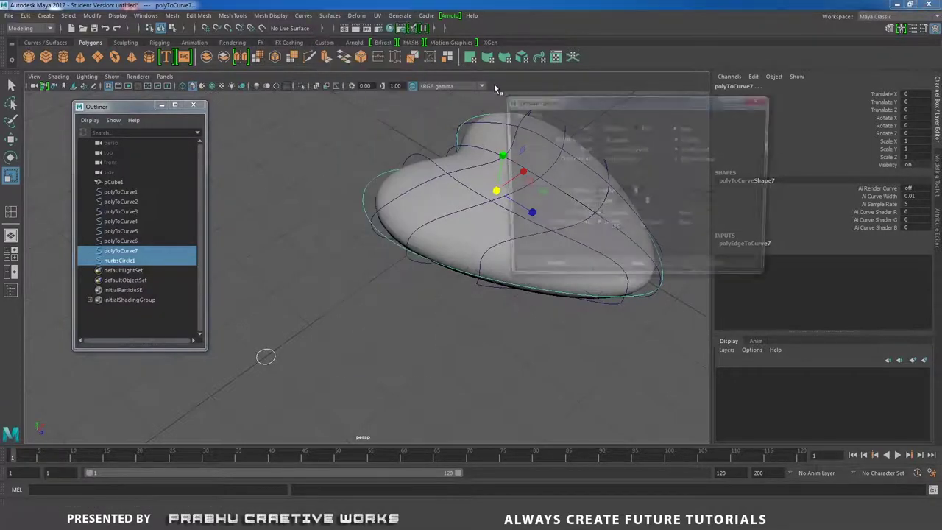
click(513, 113)
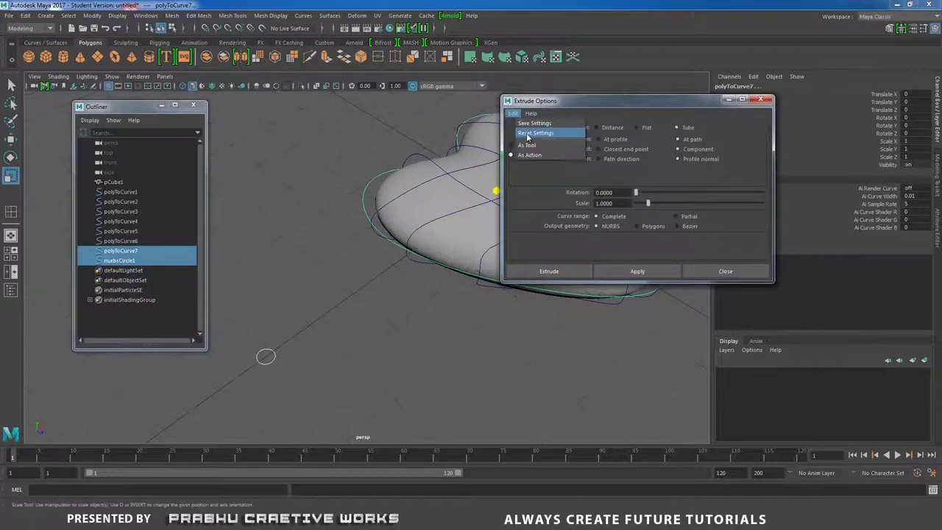
click(531, 133)
click(514, 116)
click(537, 133)
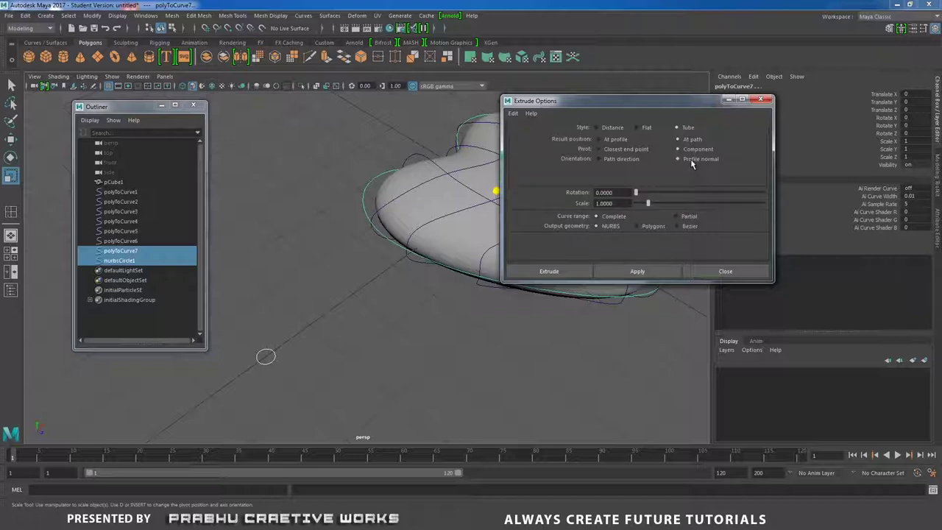
click(551, 272)
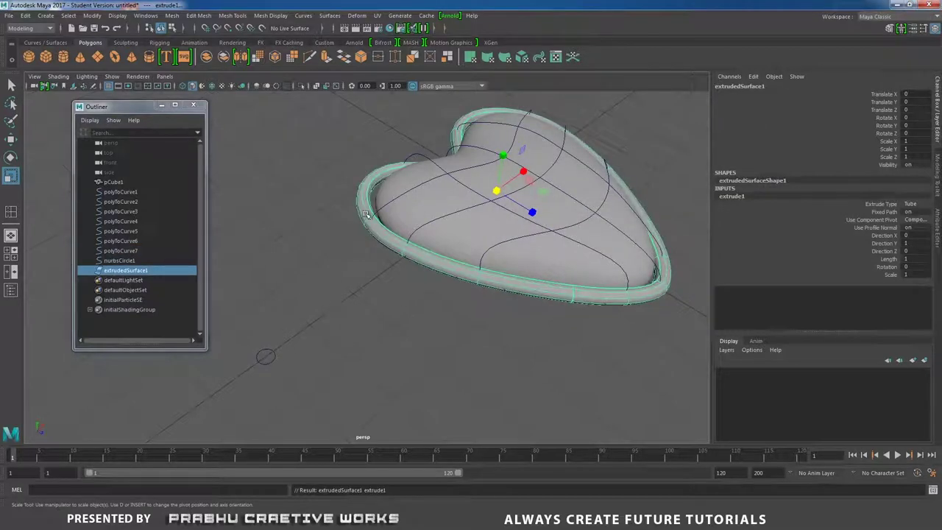
Extrude the small circle along the lengthwise curve on the nearer lobe with the same settings, then clear the selection
mouse_move(363, 217)
alt+mouse_down()
mouse_move(366, 259)
mouse_move(381, 206)
mouse_move(376, 216)
alt+mouse_up()
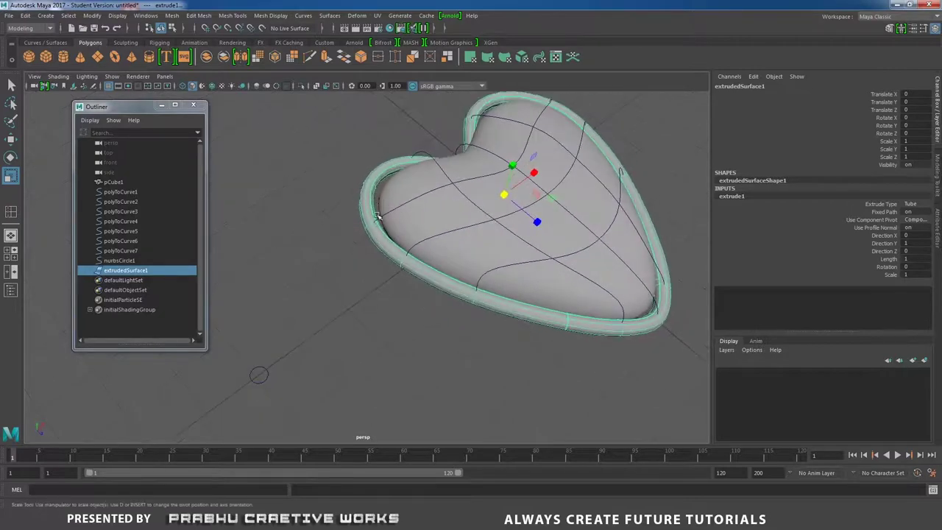
click(310, 319)
alt+drag(336, 269, 353, 273)
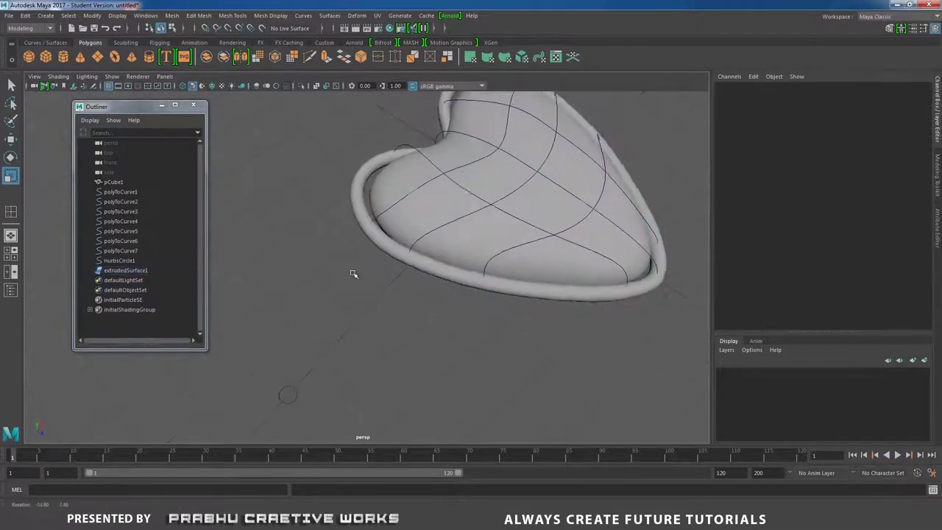
click(294, 389)
alt+drag(284, 389, 414, 179)
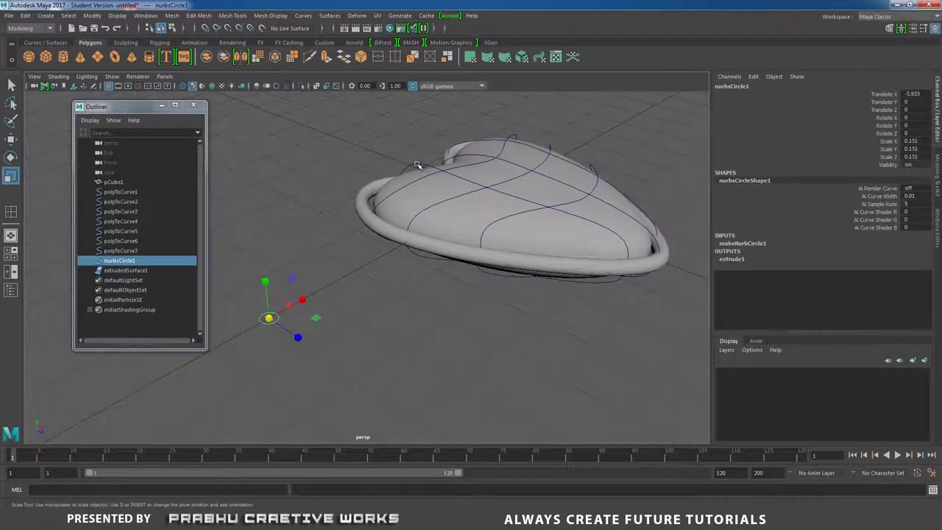
shift+click(417, 168)
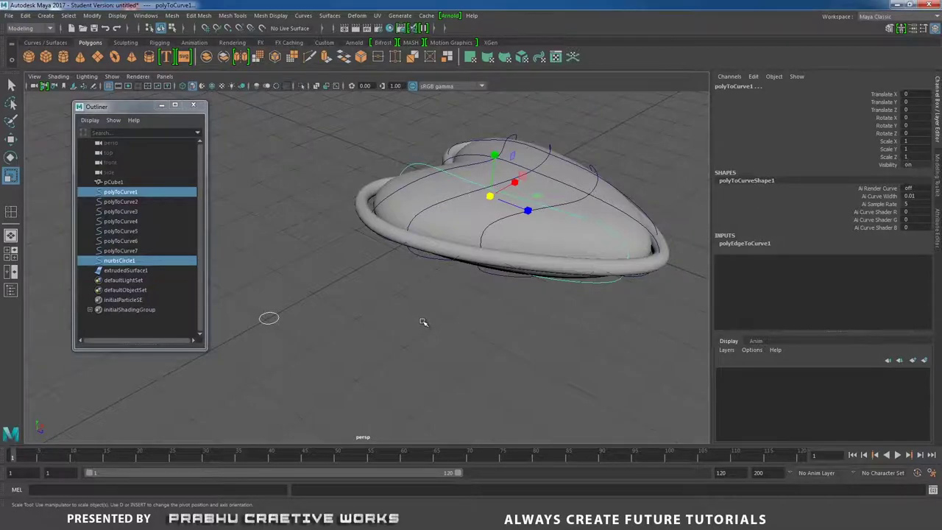
key(g)
alt+drag(433, 280, 392, 327)
click(392, 327)
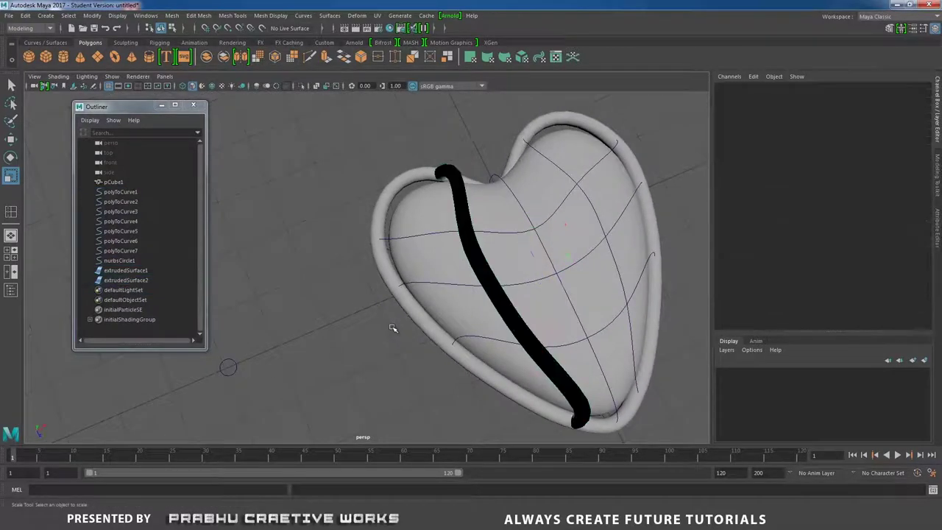
Select the black-shaded lengthwise tube and switch two-sided lighting on and back off to compare its shading
click(493, 292)
alt+drag(493, 292, 444, 206)
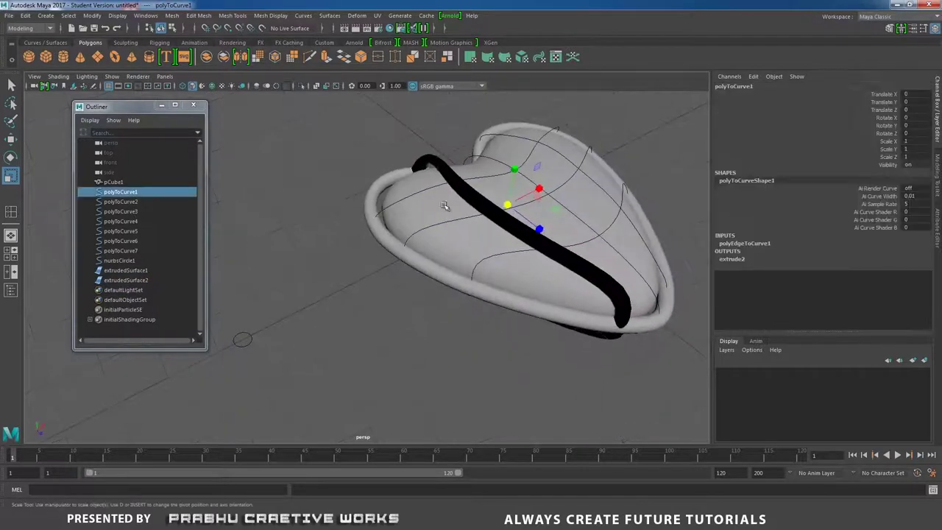
click(401, 150)
click(429, 156)
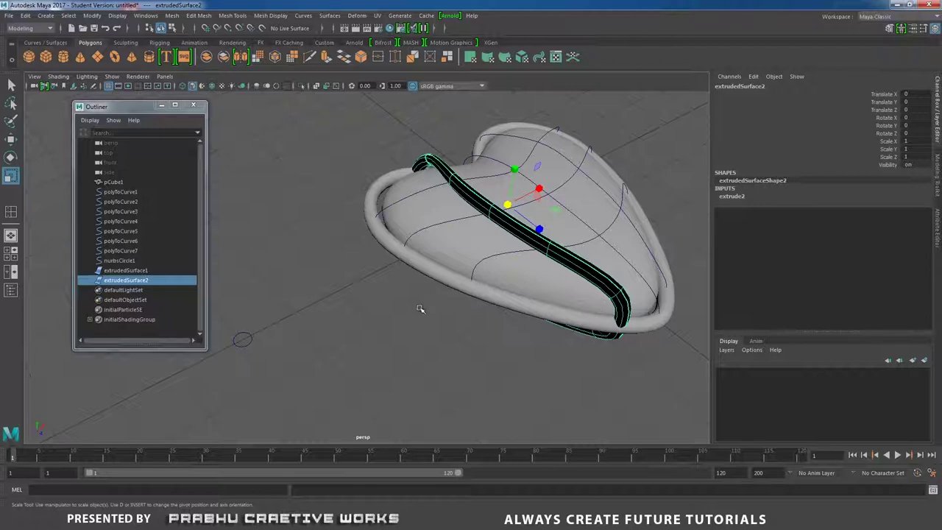
click(92, 78)
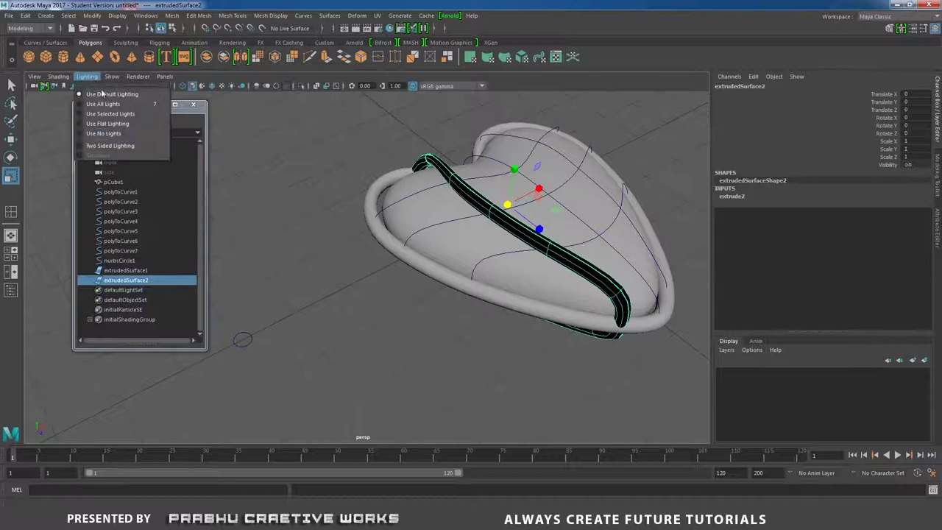
click(92, 145)
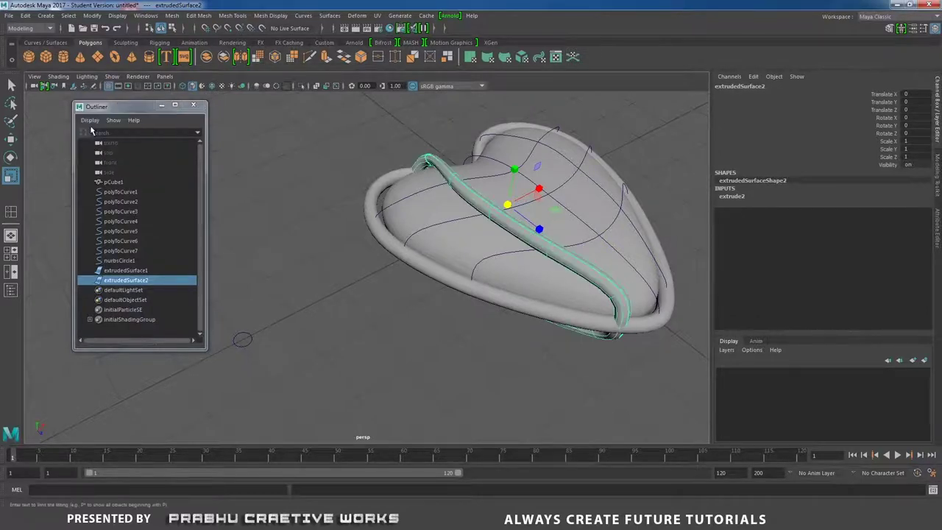
click(94, 78)
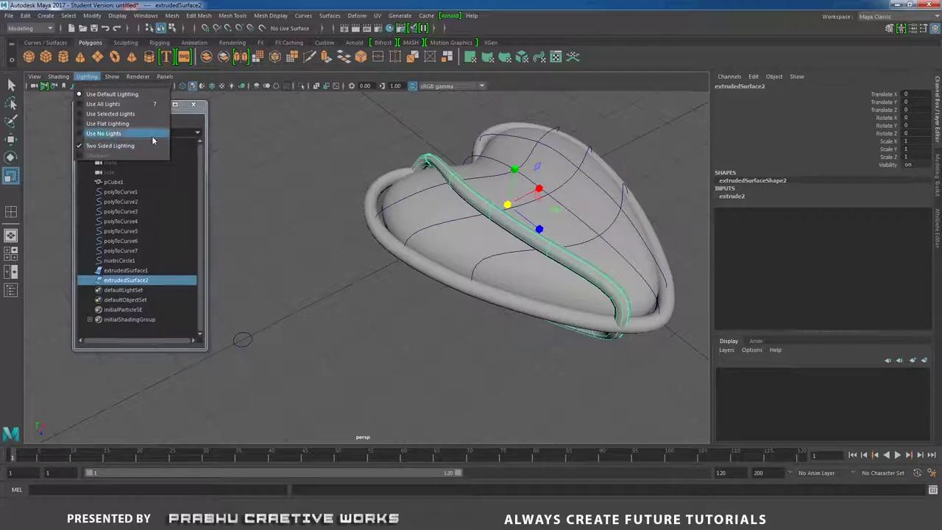
click(110, 145)
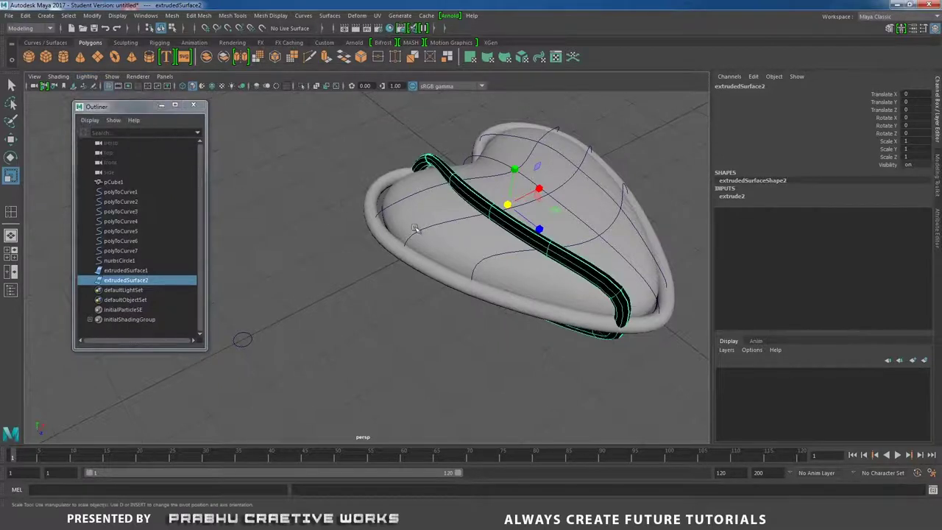
Select the black-shaded lengthwise tube on the nearer lobe, reverse its surface direction, and clear the selection
alt+drag(351, 269, 316, 246)
click(318, 246)
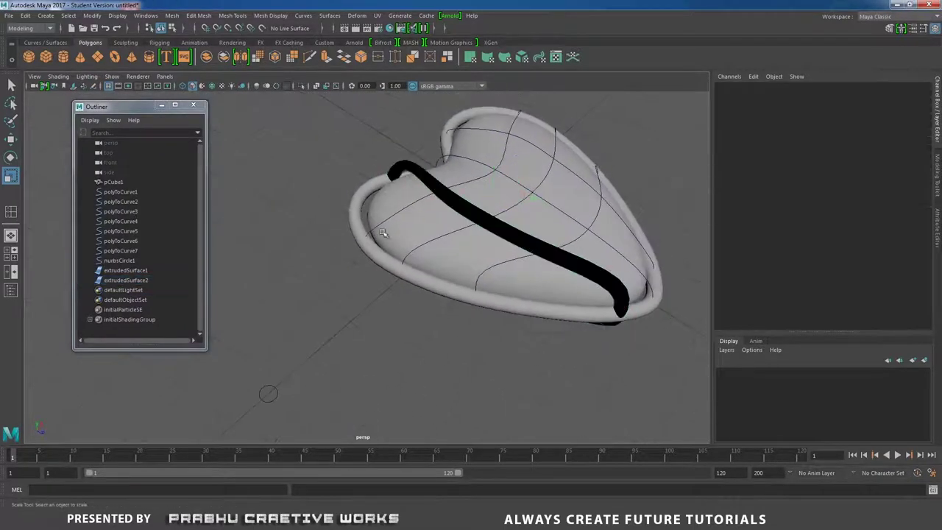
click(457, 206)
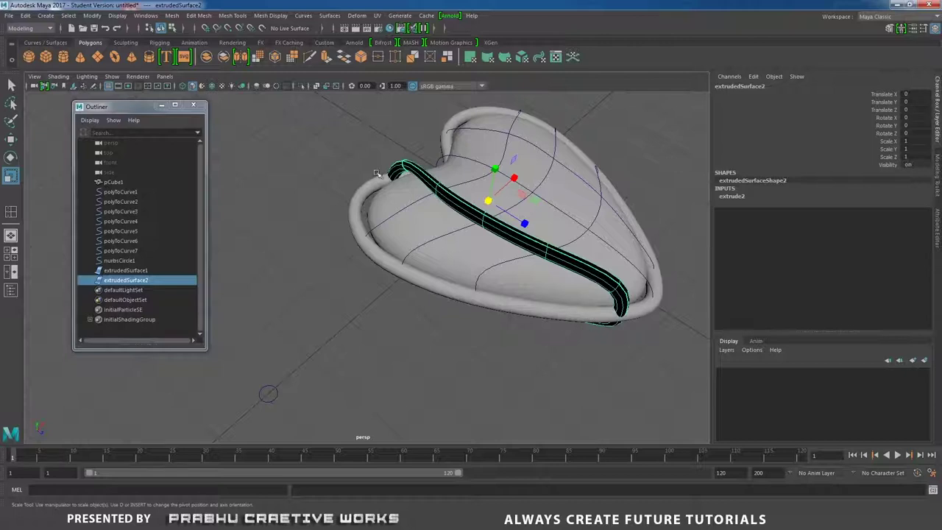
click(500, 329)
click(513, 241)
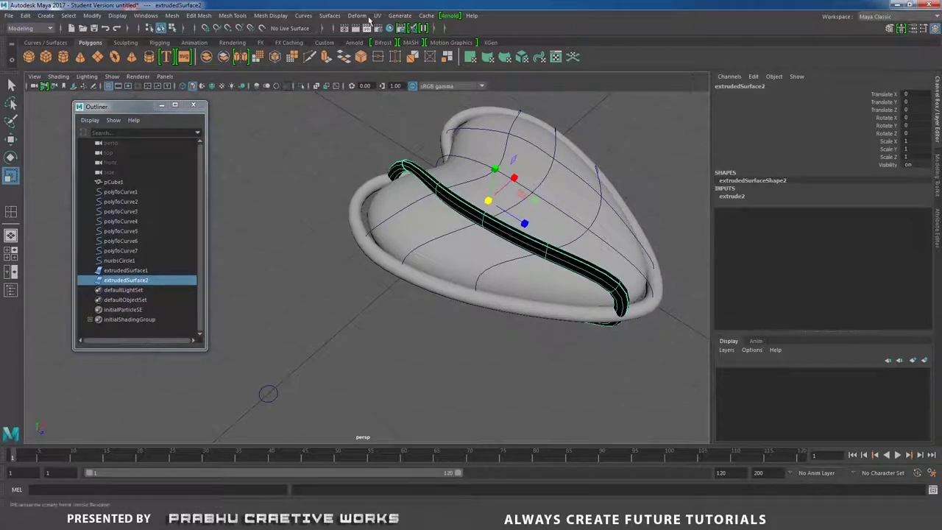
click(329, 15)
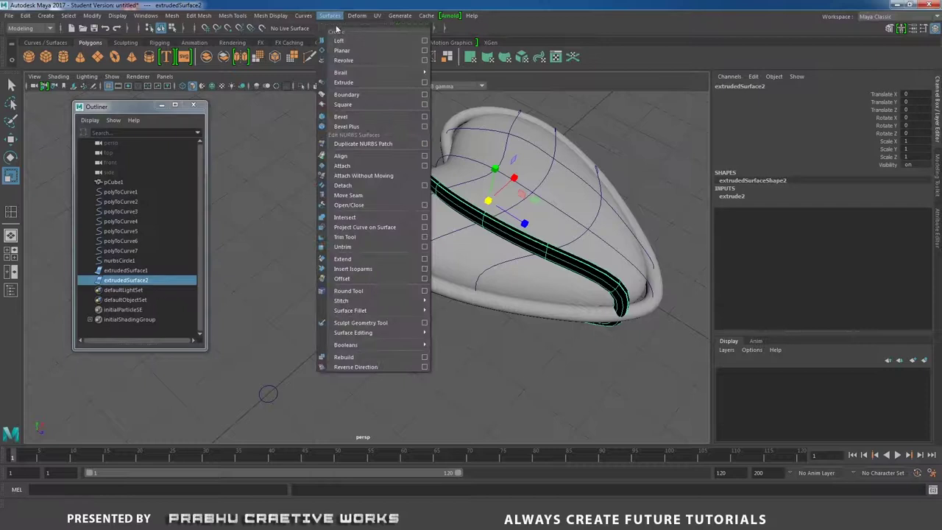
click(379, 366)
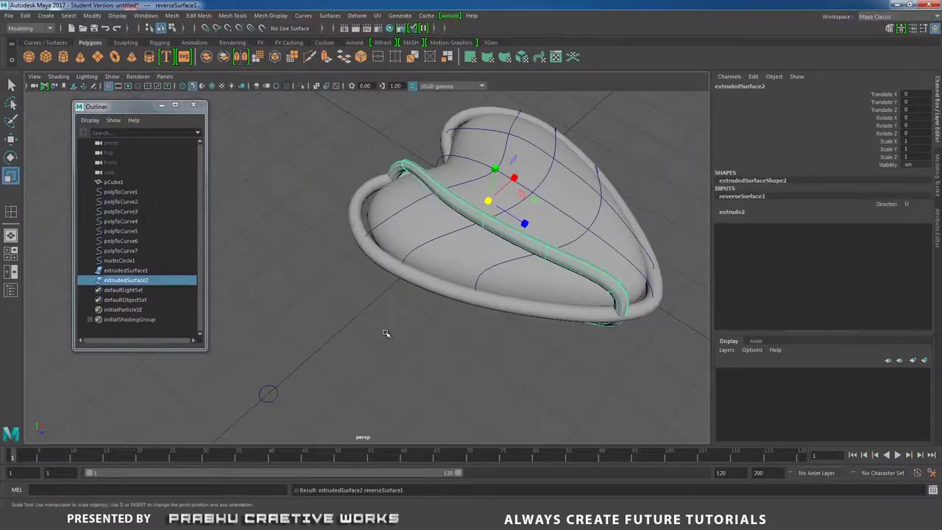
click(385, 358)
Extrude the small profile circle along the lengthwise curve running through the middle of the heart
alt+drag(427, 298, 318, 311)
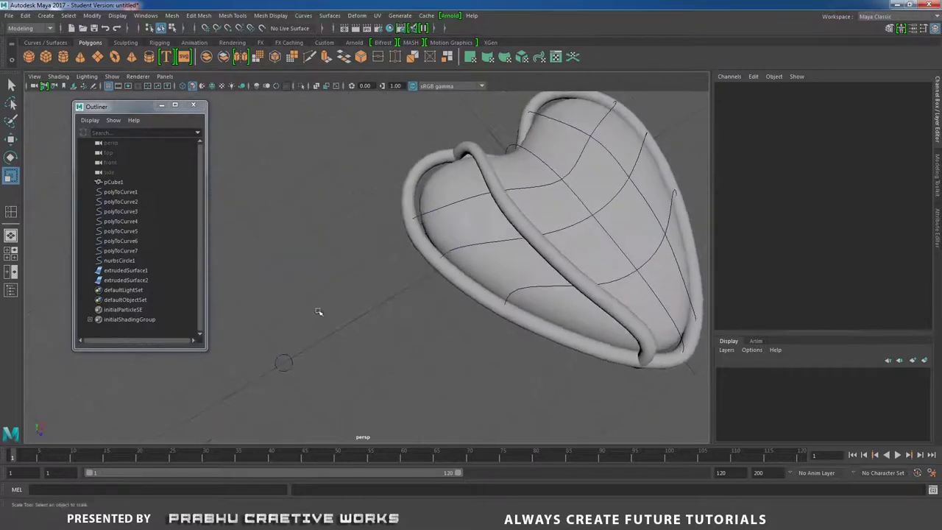
click(287, 370)
alt+drag(441, 272, 369, 299)
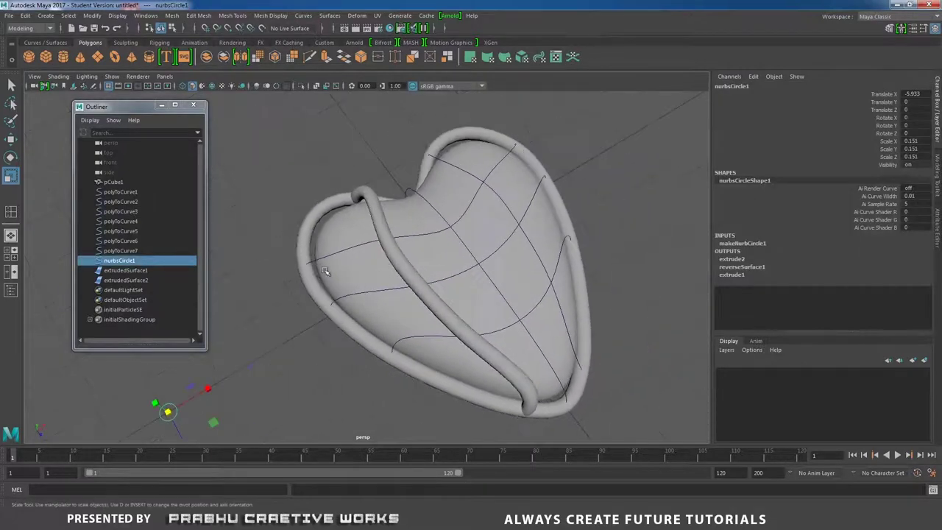
alt+drag(325, 272, 432, 164)
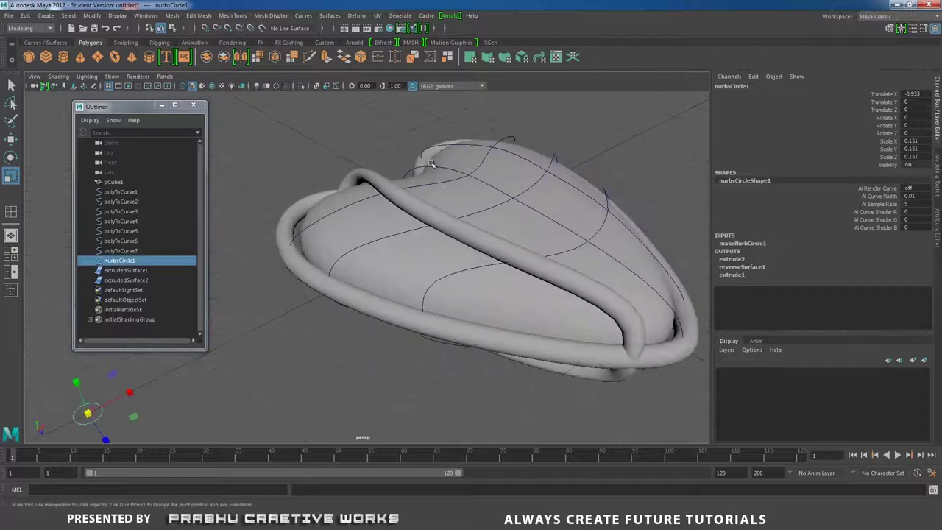
shift+click(408, 171)
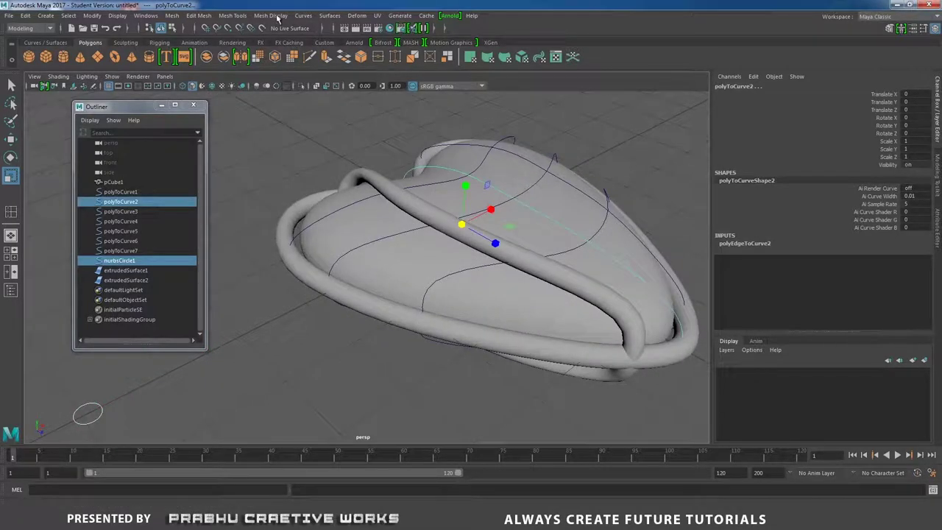
click(330, 15)
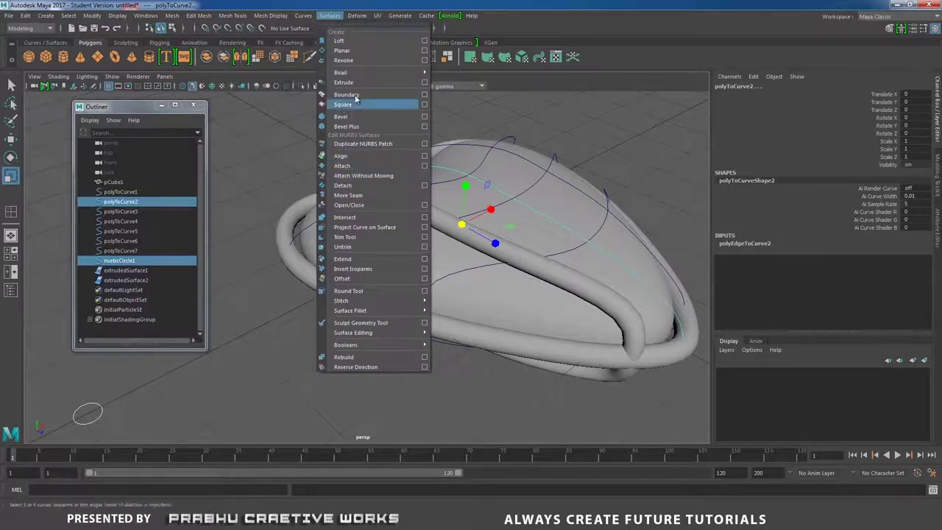
click(409, 82)
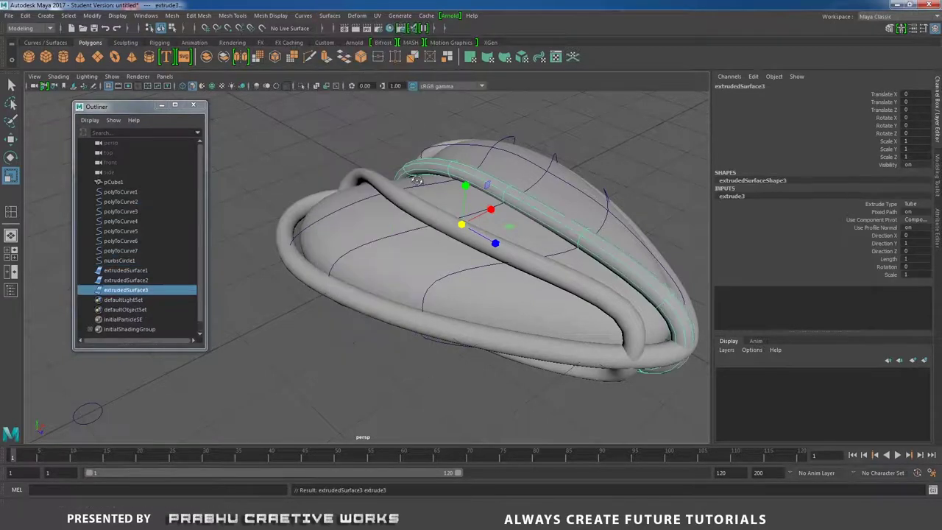
Extrude the small profile circle along the lengthwise curve on the farther lobe
alt+drag(409, 132, 300, 236)
alt+middle_drag(300, 235, 370, 190)
click(253, 356)
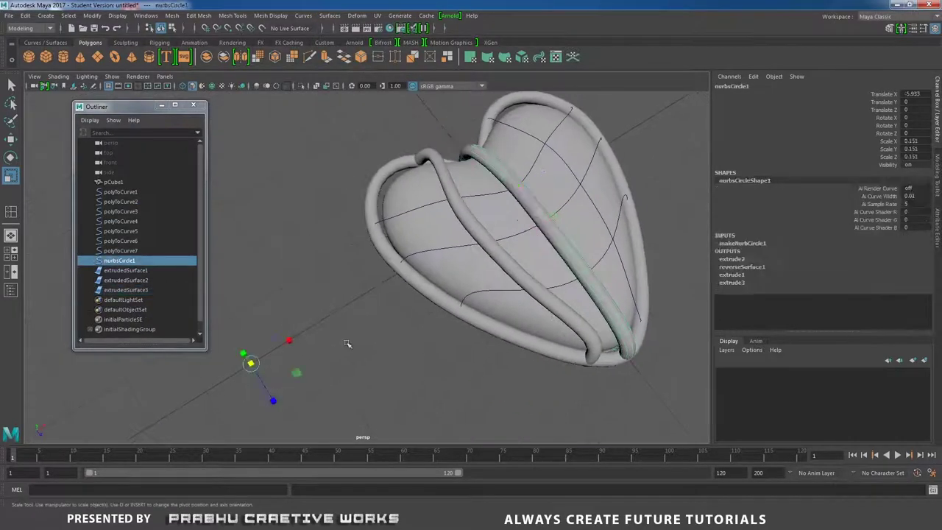
alt+middle_drag(456, 179, 401, 235)
alt+drag(401, 235, 460, 235)
shift+click(433, 149)
alt+right_drag(457, 185, 344, 227)
key(g)
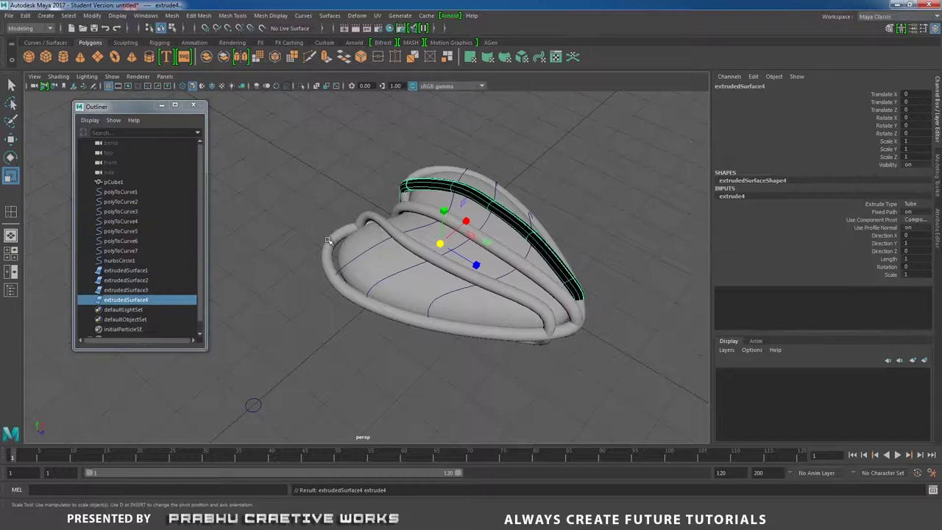
Reverse the surface direction of the black-shaded tube on the farther lobe
click(328, 240)
alt+drag(384, 235, 382, 245)
click(357, 187)
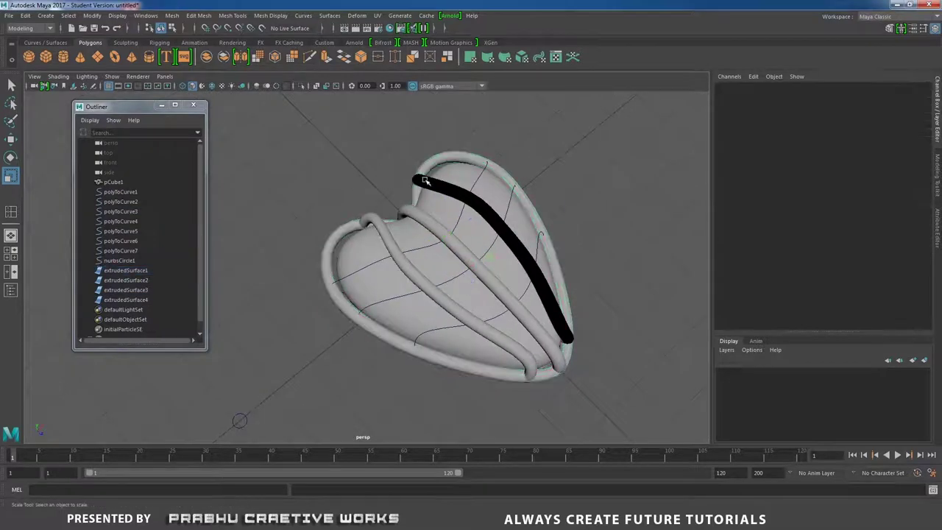
click(424, 182)
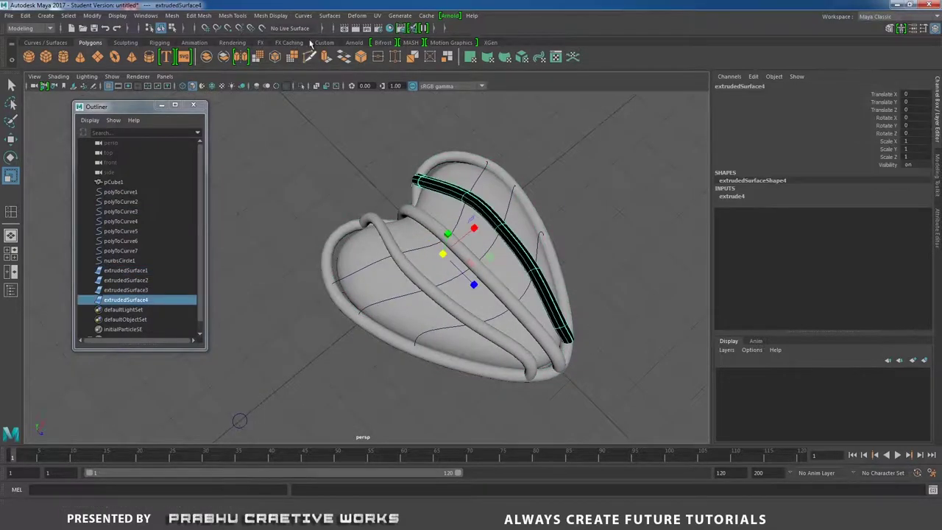
click(328, 15)
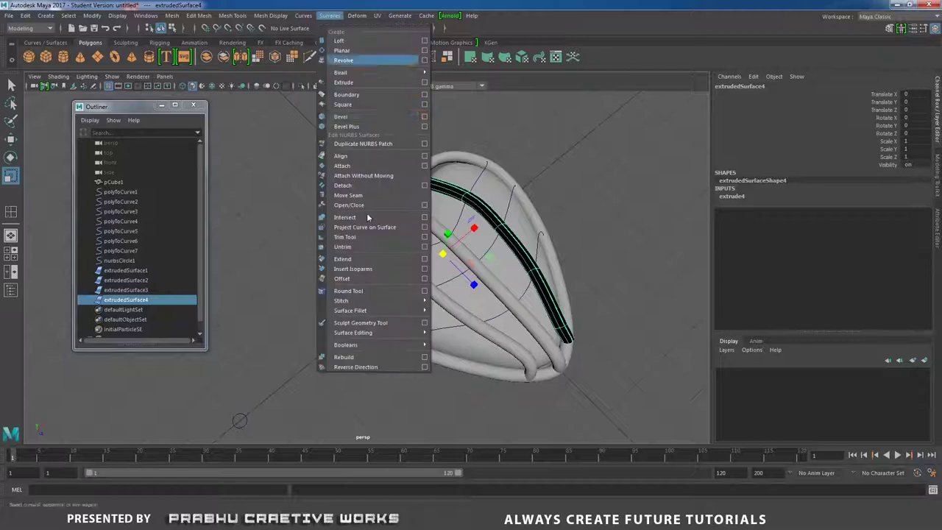
click(376, 367)
alt+drag(332, 322, 337, 295)
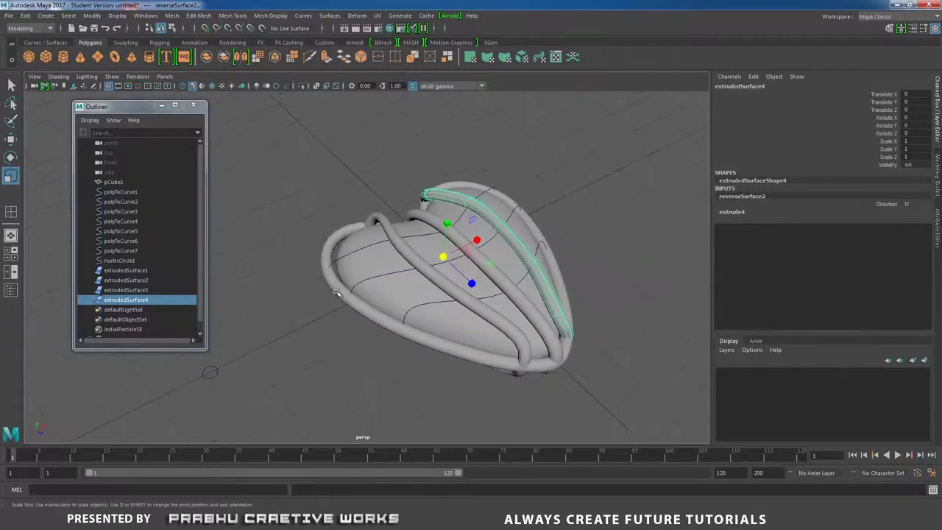
Extrude the small profile circle along the crosswise curve closest to the top of the lobes
alt+middle_drag(241, 326, 282, 314)
click(260, 366)
alt+drag(260, 366, 352, 273)
shift+click(380, 257)
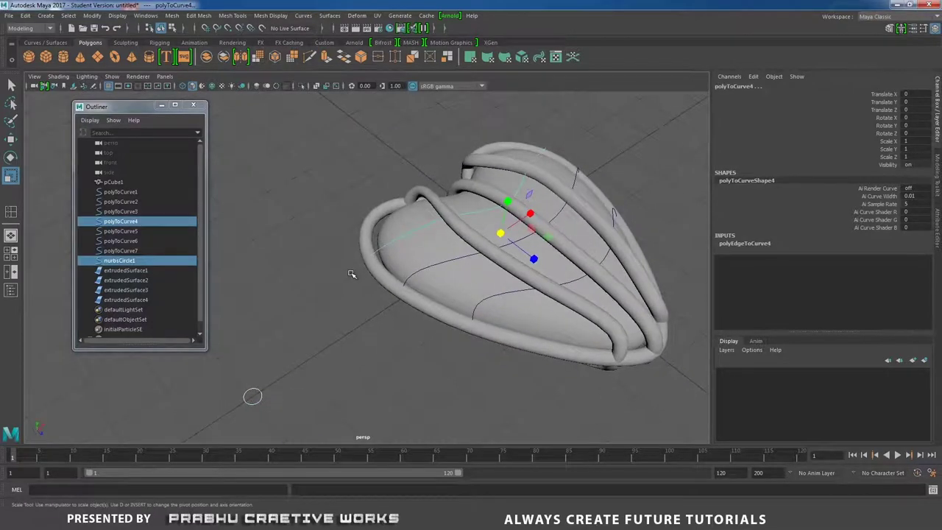
click(329, 15)
click(345, 81)
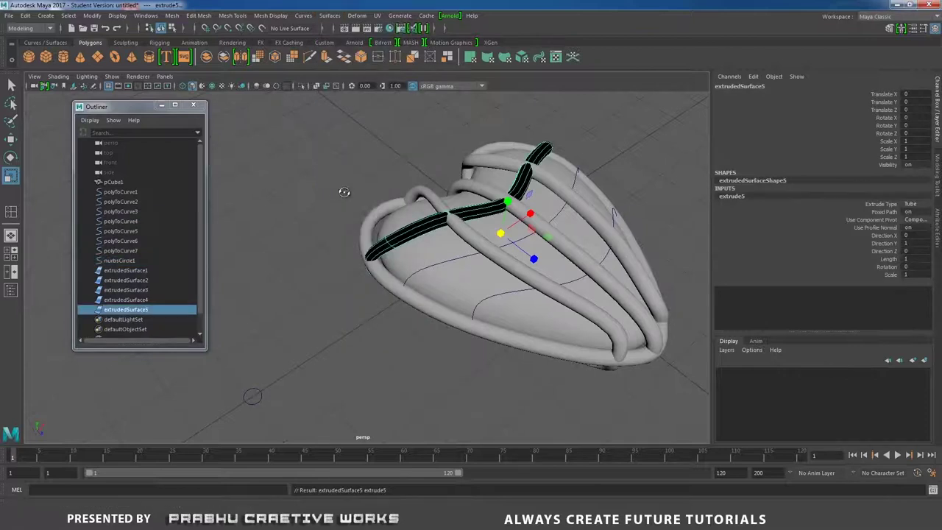
Reverse the surface direction of the black-shaded crosswise tube near the lobes
alt+drag(343, 193, 341, 236)
click(340, 236)
click(396, 229)
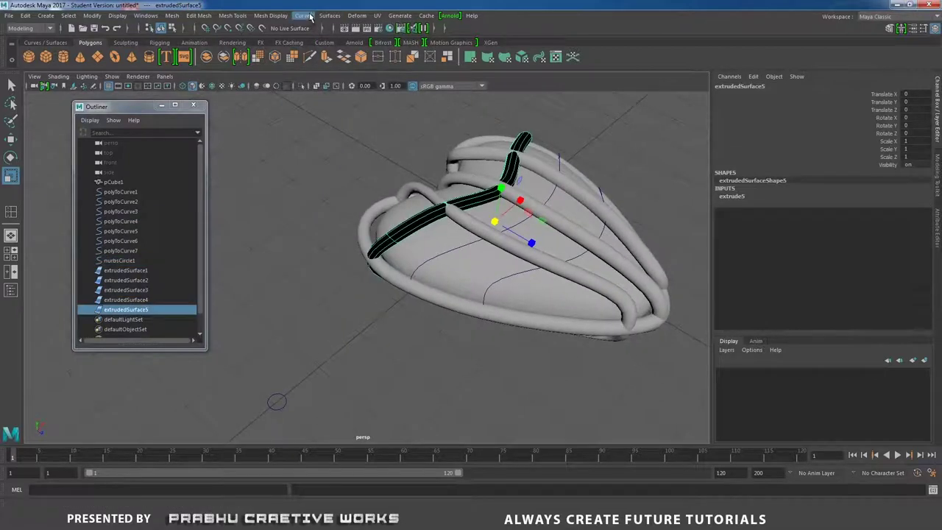
click(328, 16)
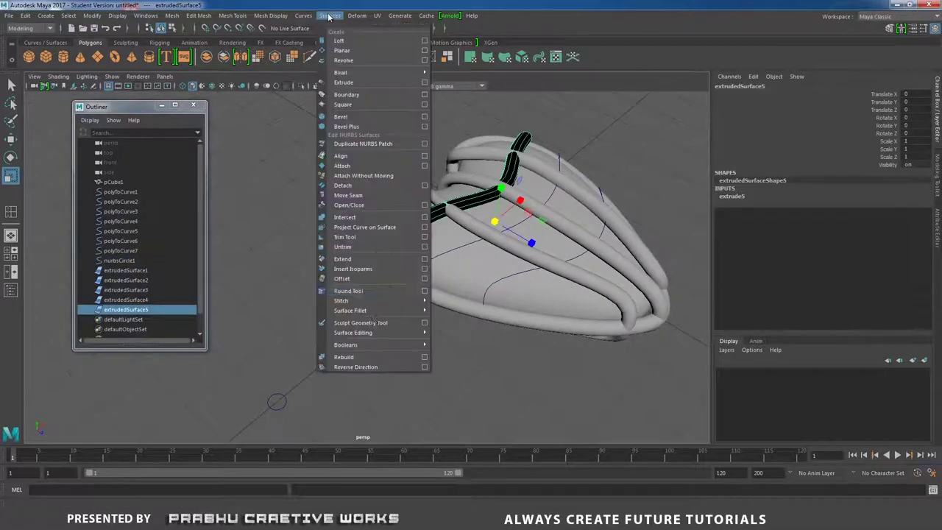
click(369, 364)
Extrude the small profile circle along the middle crosswise curve
alt+drag(368, 365, 293, 365)
click(286, 376)
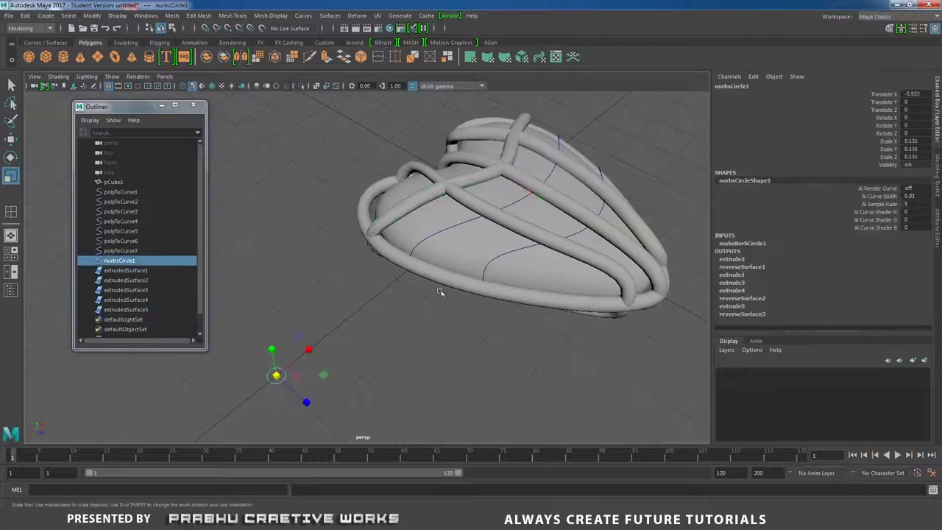
shift+click(437, 233)
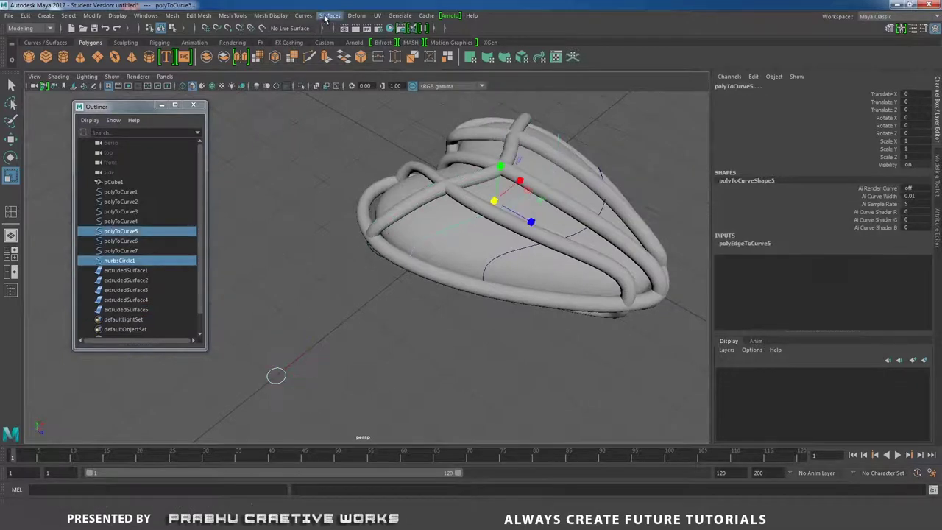
click(326, 16)
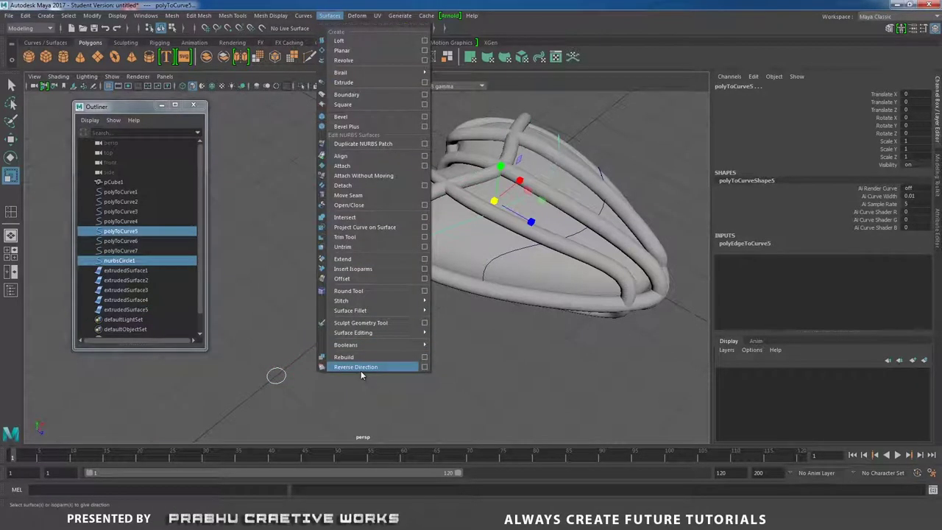
click(361, 81)
Extrude the small profile circle along the crosswise curve nearest the heart's tip
alt+drag(295, 346, 322, 349)
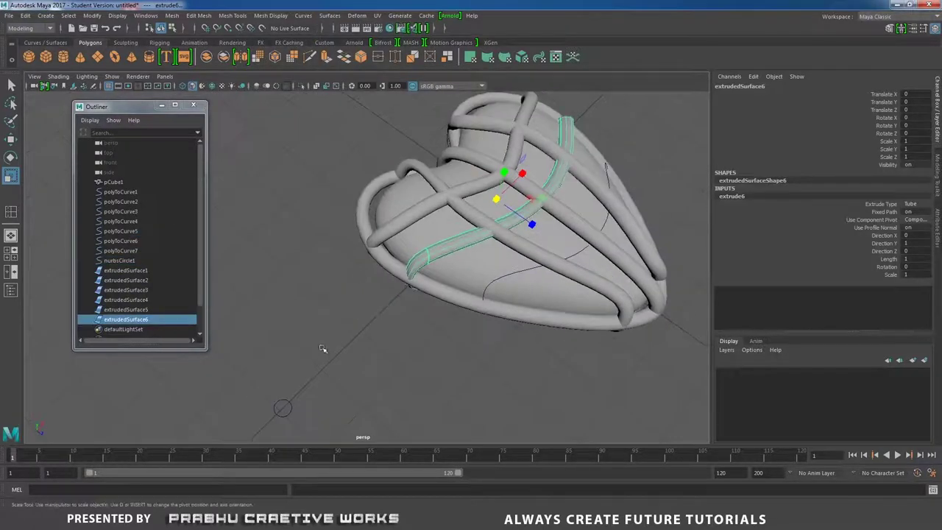
click(287, 401)
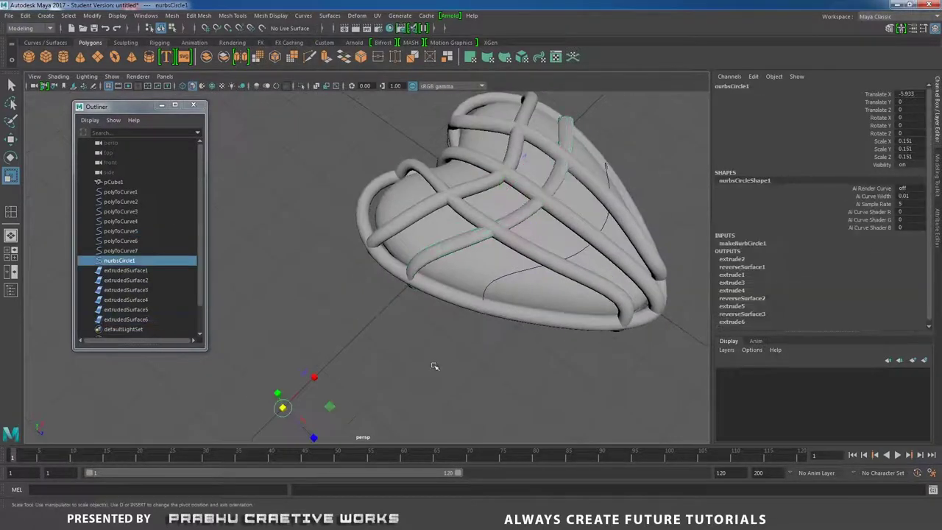
shift+click(493, 283)
alt+drag(444, 321, 442, 317)
key(g)
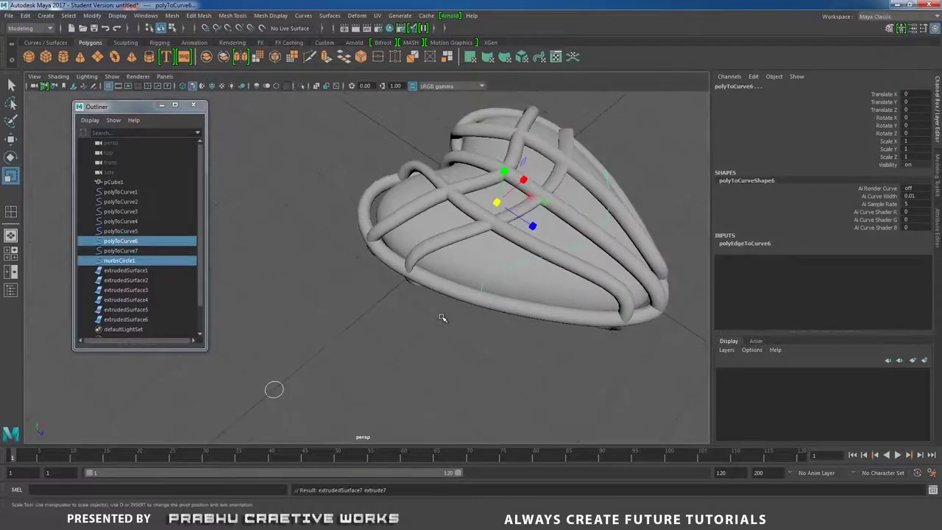
Reverse the surface direction of the black-shaded crosswise tube nearest the tip and clear the selection
click(467, 312)
click(487, 280)
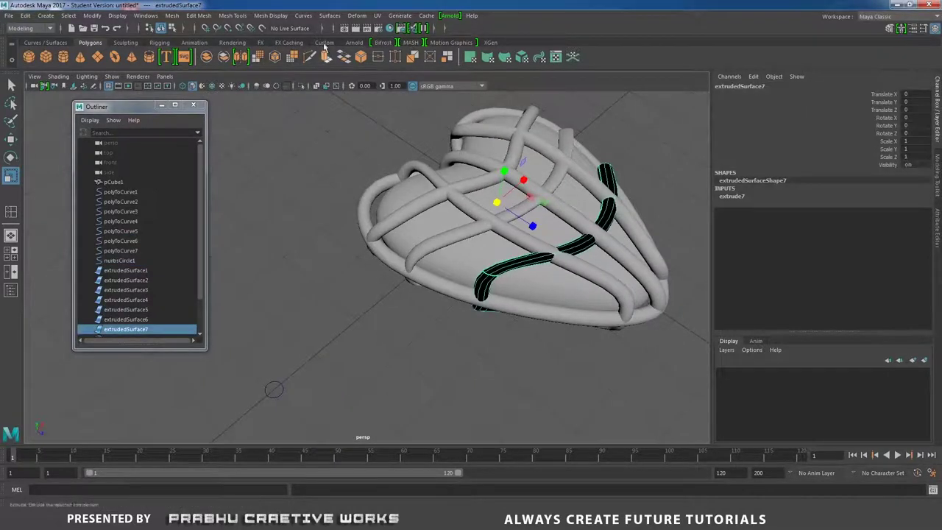
click(330, 15)
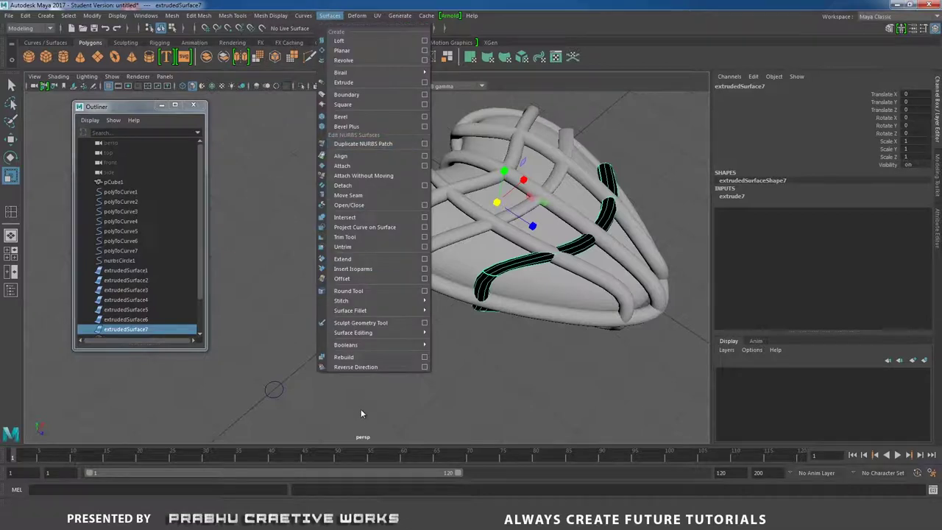
click(369, 367)
click(410, 374)
Select the small profile circle and scale it uniformly to 0.06 to thin all the cage tubes
alt+right_drag(410, 374, 338, 331)
alt+drag(339, 330, 379, 293)
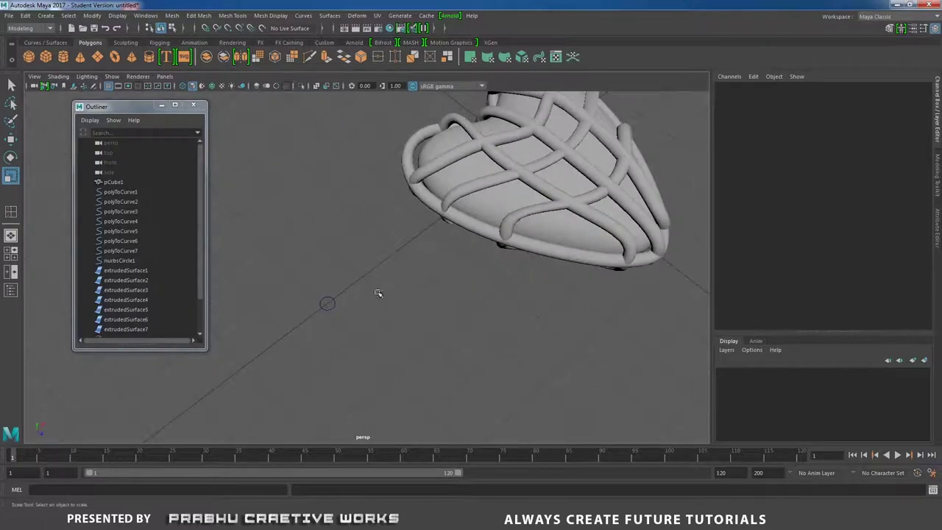
drag(309, 269, 358, 343)
alt+drag(358, 343, 326, 326)
alt+right_drag(326, 326, 387, 292)
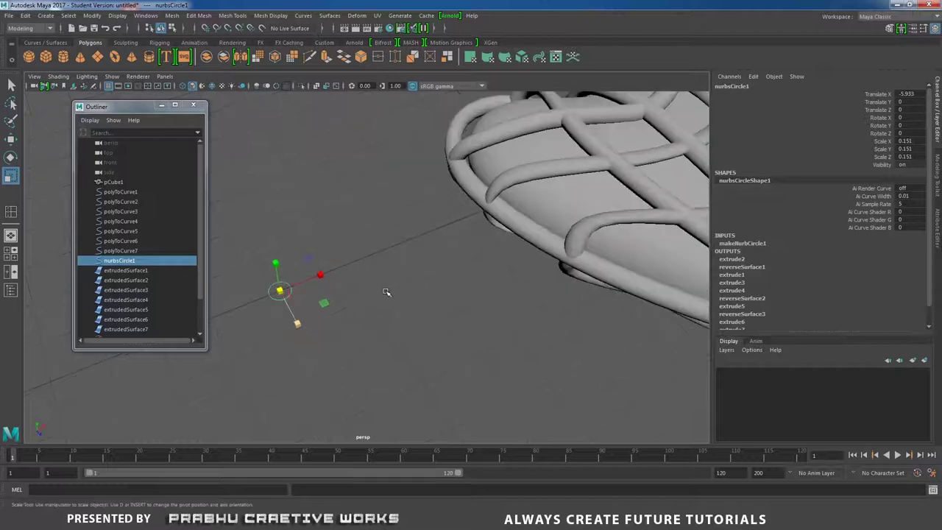
alt+middle_drag(387, 292, 399, 310)
alt+drag(400, 310, 434, 309)
alt+drag(497, 268, 438, 229)
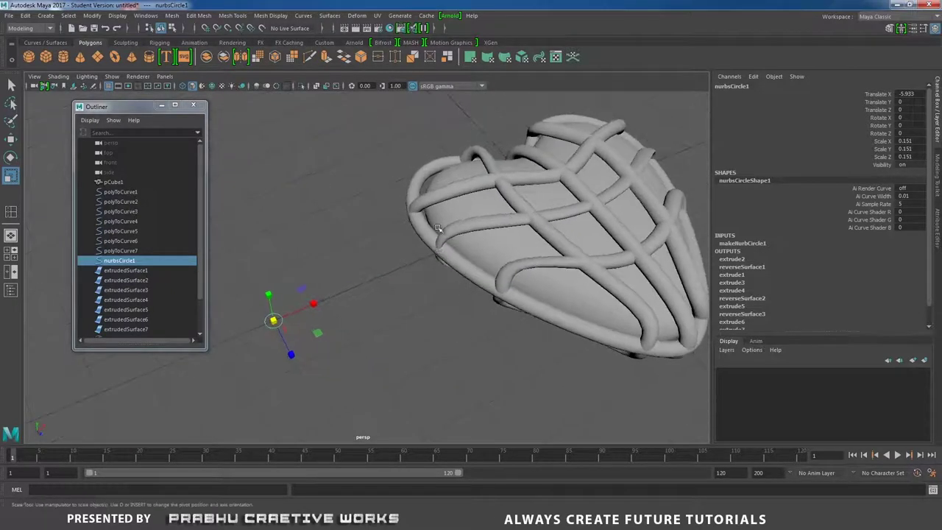
alt+drag(323, 287, 287, 350)
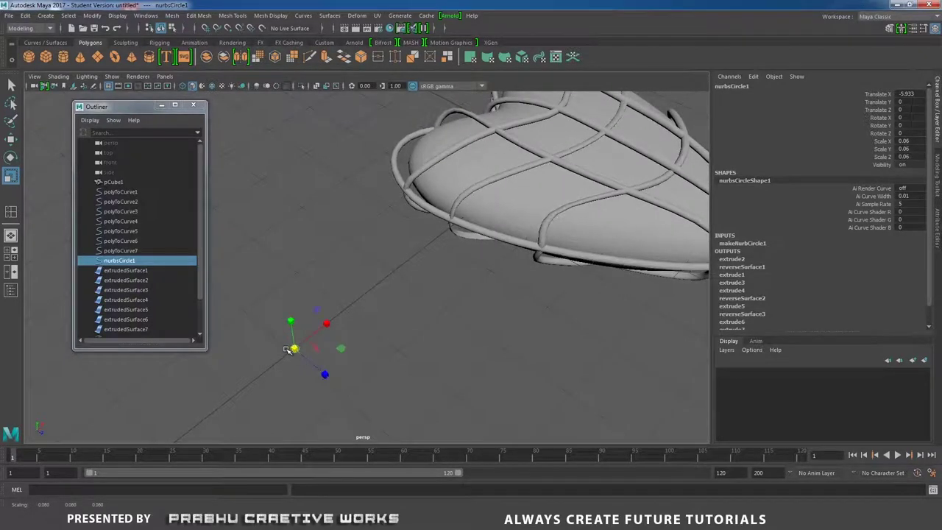
Rotate a ring of control vertices at one side bend of the middle crosswise tube to even out its pinched shape
alt+drag(413, 310, 465, 238)
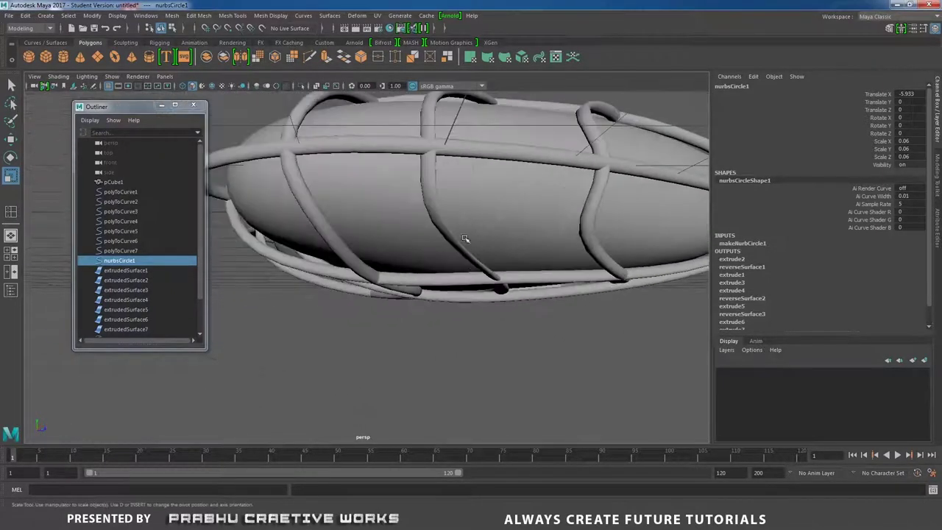
click(451, 246)
right_click(456, 241)
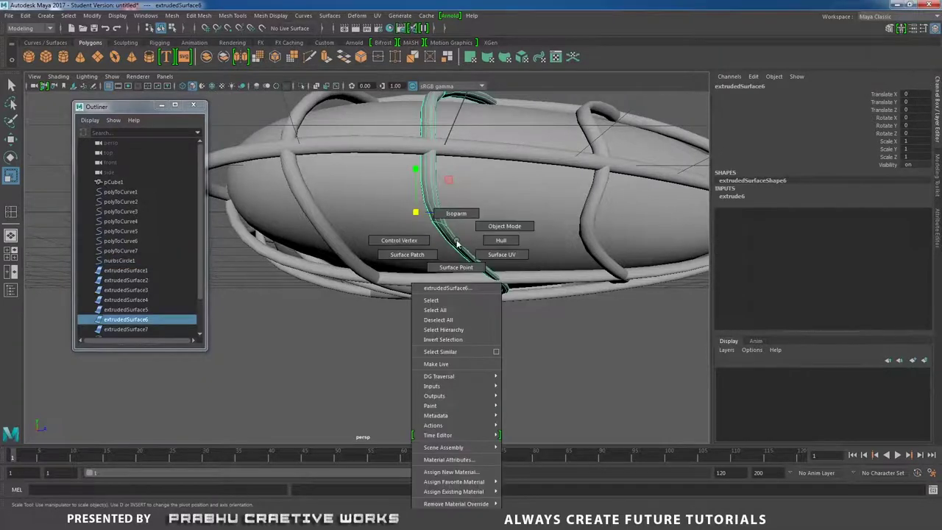
right_drag(456, 240, 404, 241)
alt+drag(412, 243, 492, 236)
key(e)
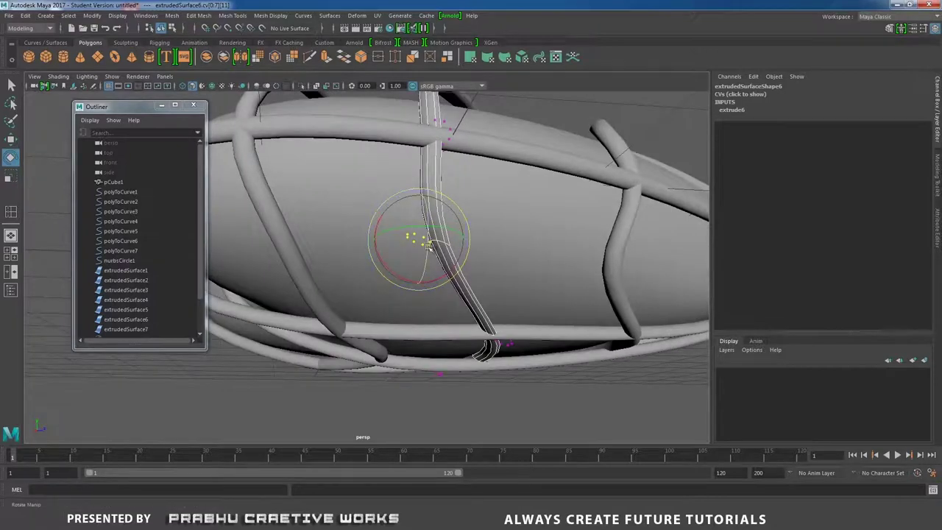
drag(421, 276, 513, 181)
alt+middle_drag(513, 181, 497, 251)
Select and rotate further control-vertex rings where the middle crosswise tube wraps around the heart's edge to smooth its bends
alt+drag(498, 251, 410, 176)
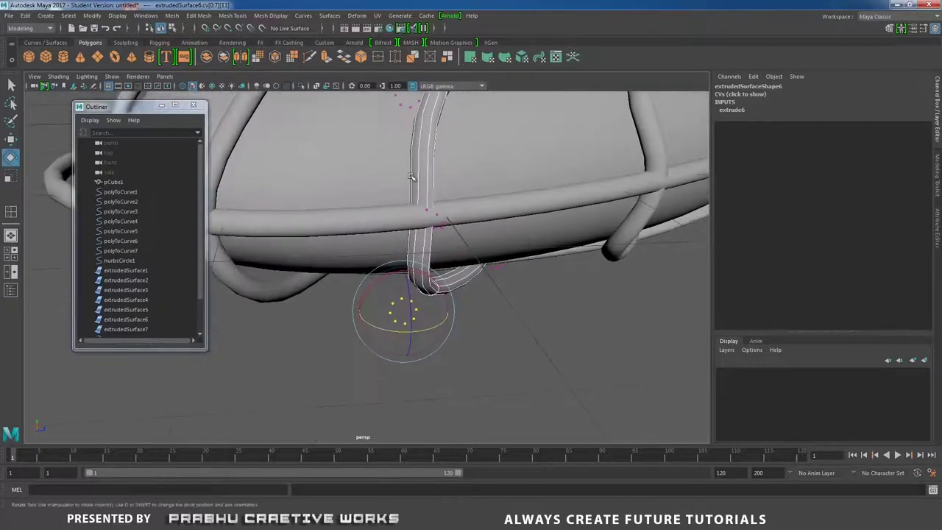
drag(466, 245, 468, 247)
alt+drag(467, 247, 379, 225)
drag(422, 254, 383, 266)
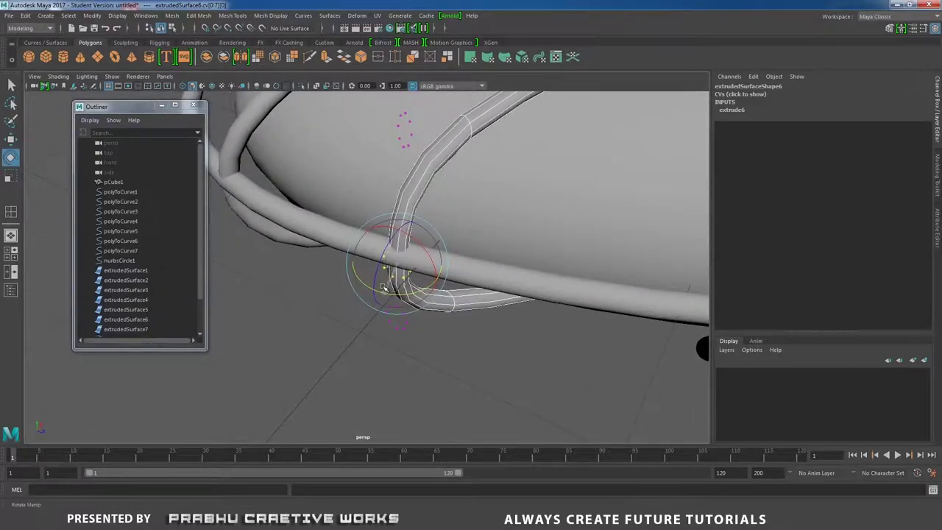
alt+drag(425, 260, 459, 172)
drag(568, 190, 392, 213)
alt+drag(392, 213, 338, 237)
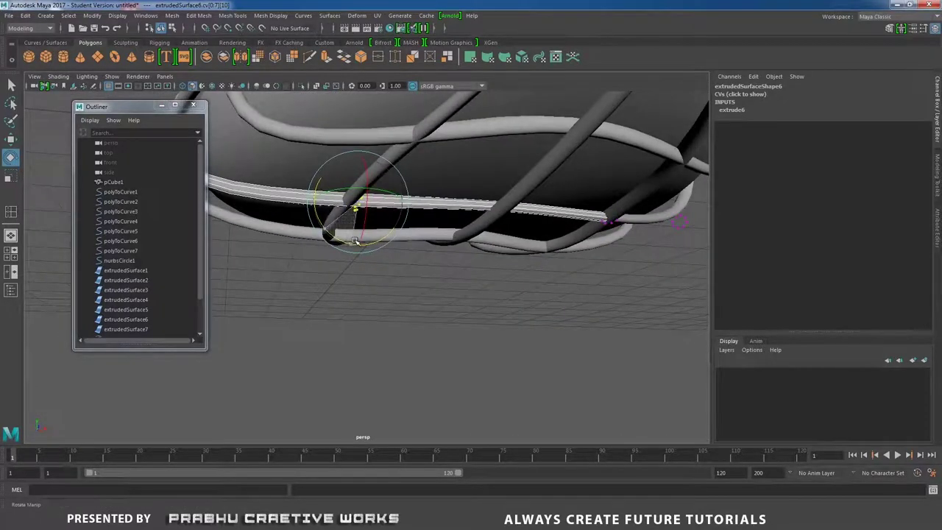
Correct the angle of the middle crosswise tube's control-vertex rings along the underside and at the opposite side bend
alt+drag(498, 194, 337, 148)
drag(376, 197, 359, 213)
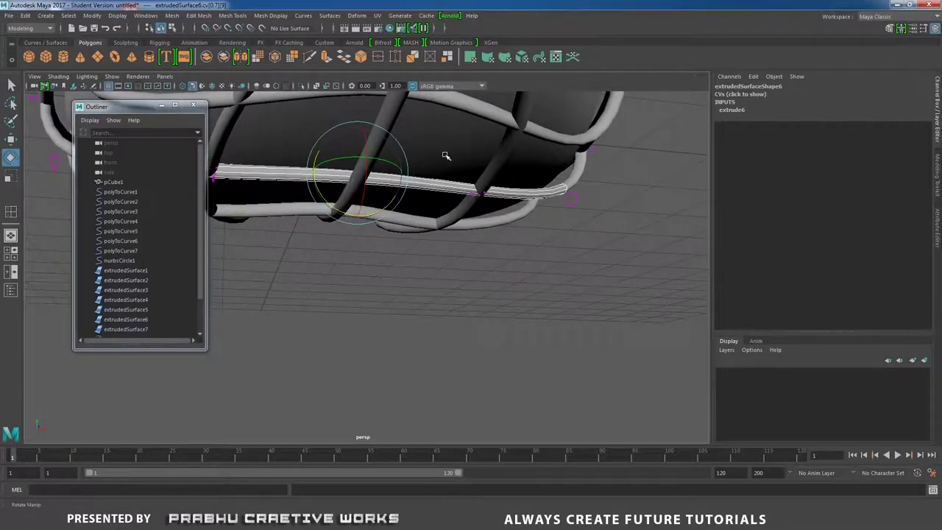
click(475, 192)
alt+drag(478, 195, 504, 194)
mouse_move(562, 193)
alt+mouse_down()
mouse_move(446, 255)
mouse_move(521, 255)
mouse_move(584, 168)
mouse_move(564, 210)
alt+mouse_up()
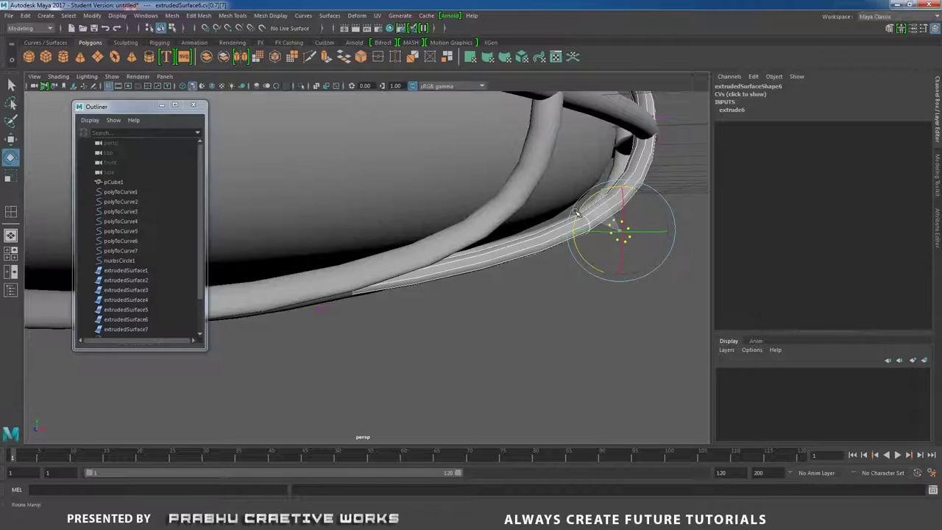
alt+drag(583, 204, 548, 288)
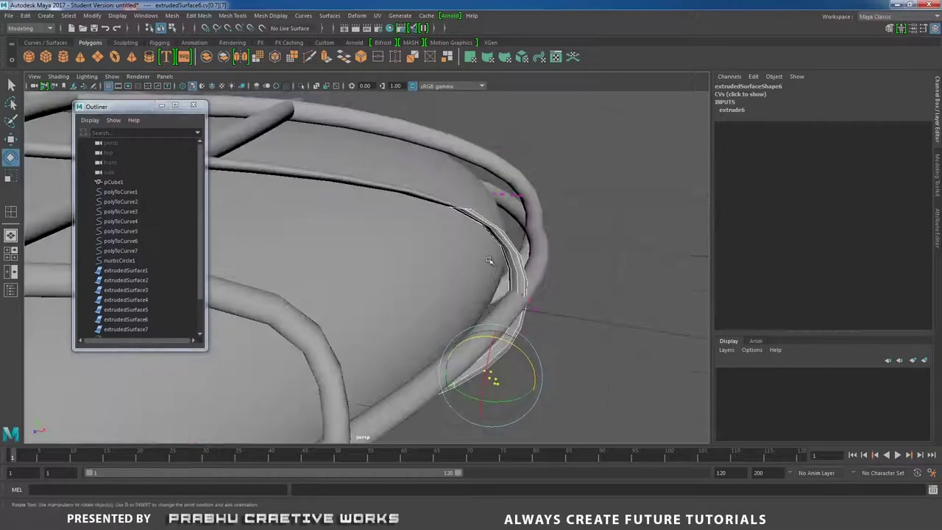
alt+drag(557, 320, 475, 199)
Rotate a control-vertex ring at the side bend of the crosswise tube nearest the heart's tip to even out its thickness
alt+right_drag(565, 237, 383, 253)
alt+middle_drag(382, 253, 603, 225)
alt+drag(603, 225, 583, 237)
alt+right_drag(583, 237, 575, 225)
alt+drag(576, 224, 541, 235)
click(419, 283)
alt+drag(418, 283, 479, 275)
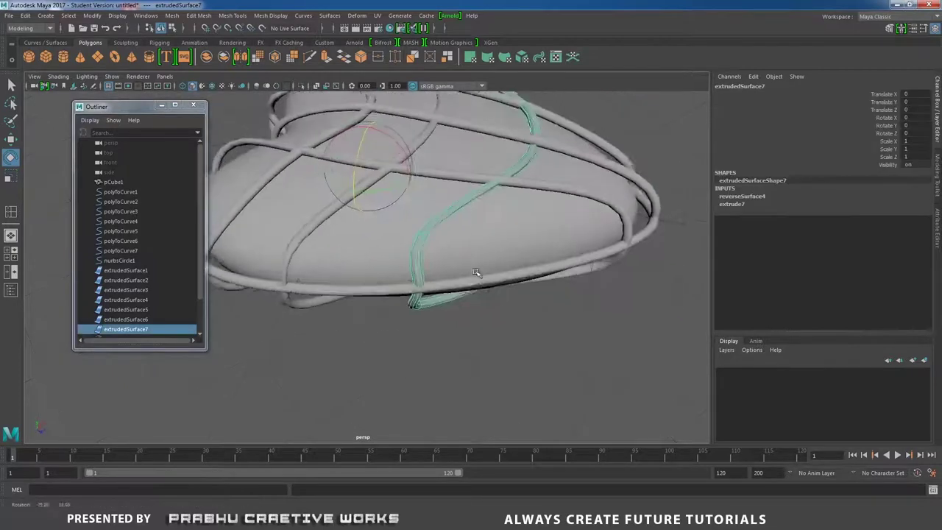
alt+right_drag(479, 275, 530, 255)
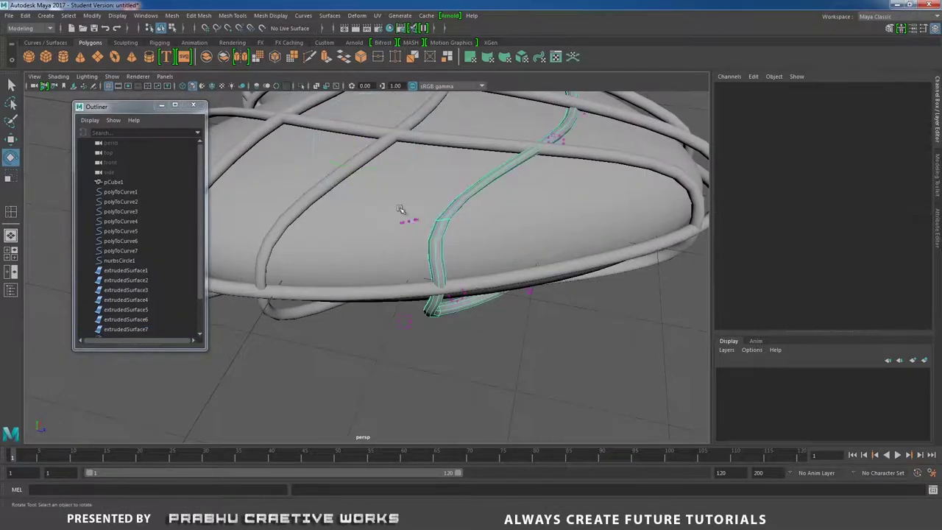
drag(433, 241, 434, 241)
alt+drag(433, 241, 451, 269)
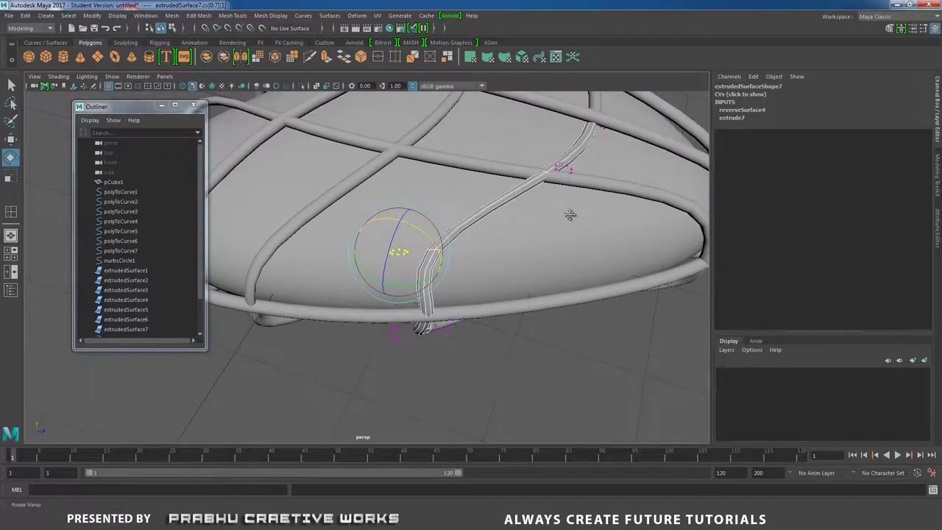
Finish the control-vertex edits on the tube nearest the tip, return it to object mode and clear the selection
alt+drag(570, 214, 637, 311)
click(592, 307)
alt+drag(500, 294, 440, 257)
right_drag(454, 259, 502, 242)
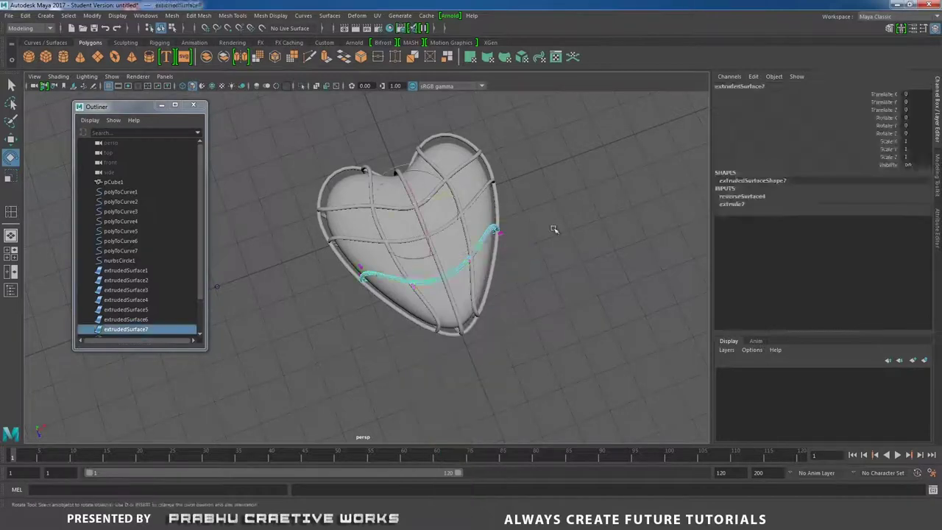
click(555, 231)
Examine the tubes around the heart's upper notch in shaded and wireframe display
alt+drag(511, 292, 299, 307)
alt+right_drag(298, 307, 459, 275)
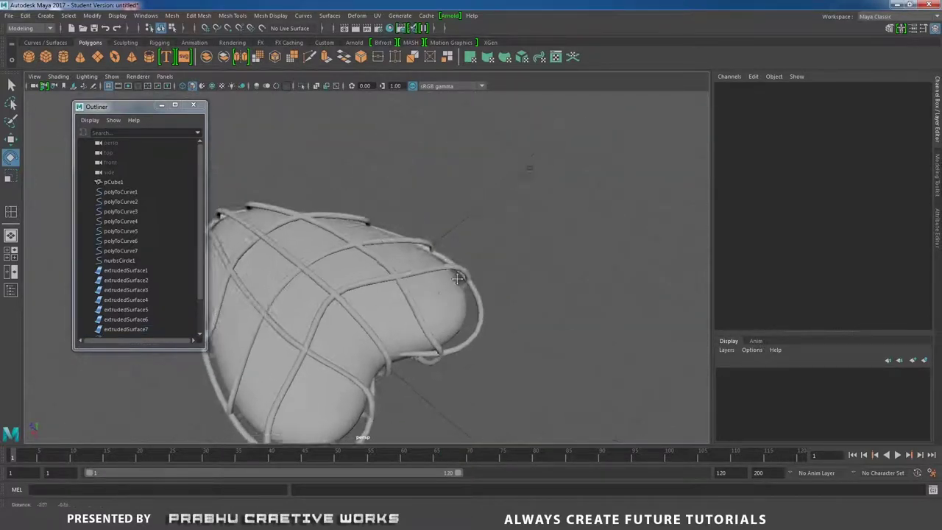
alt+drag(458, 276, 391, 316)
alt+right_drag(390, 316, 428, 346)
alt+drag(428, 347, 451, 317)
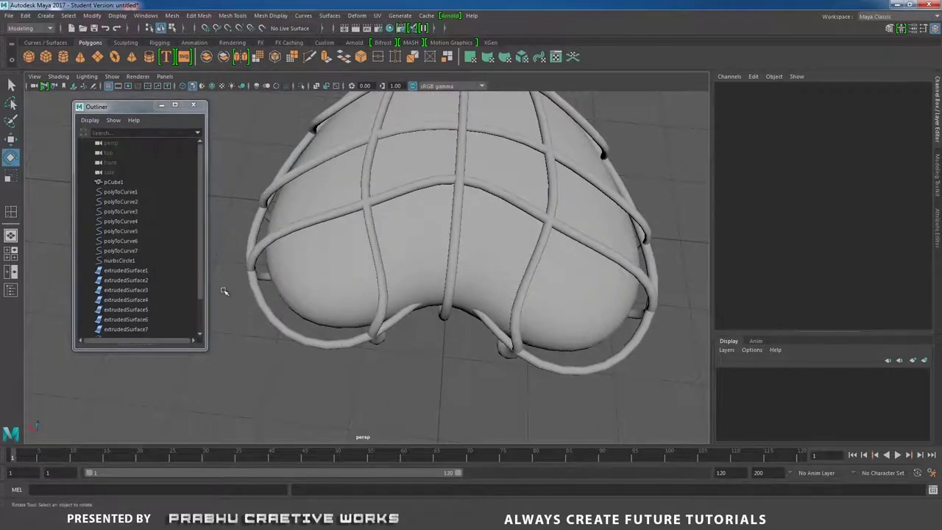
alt+drag(240, 274, 292, 287)
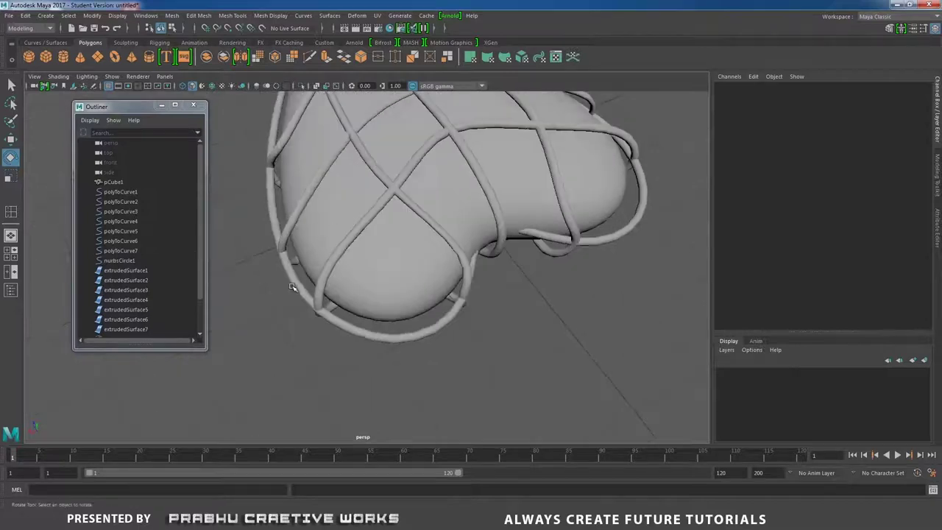
key(4)
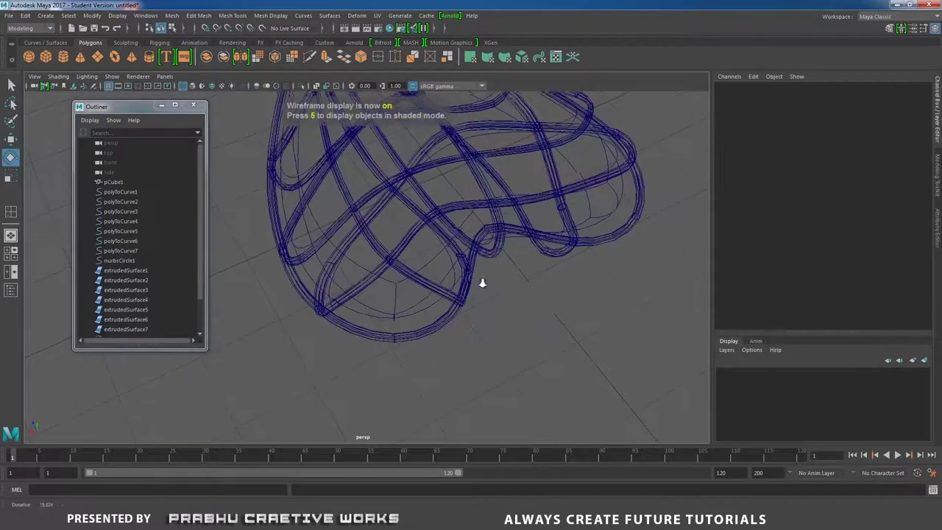
alt+right_drag(481, 282, 413, 250)
alt+middle_drag(412, 250, 410, 255)
alt+drag(409, 254, 434, 310)
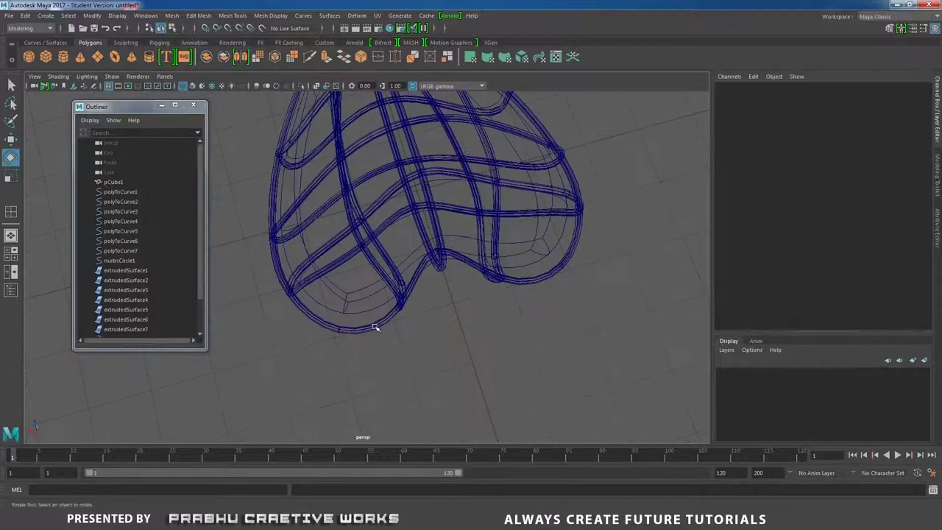
Move the control vertex of the heart's outline curve at the notch outward so the notch becomes shallower
click(134, 230)
click(126, 241)
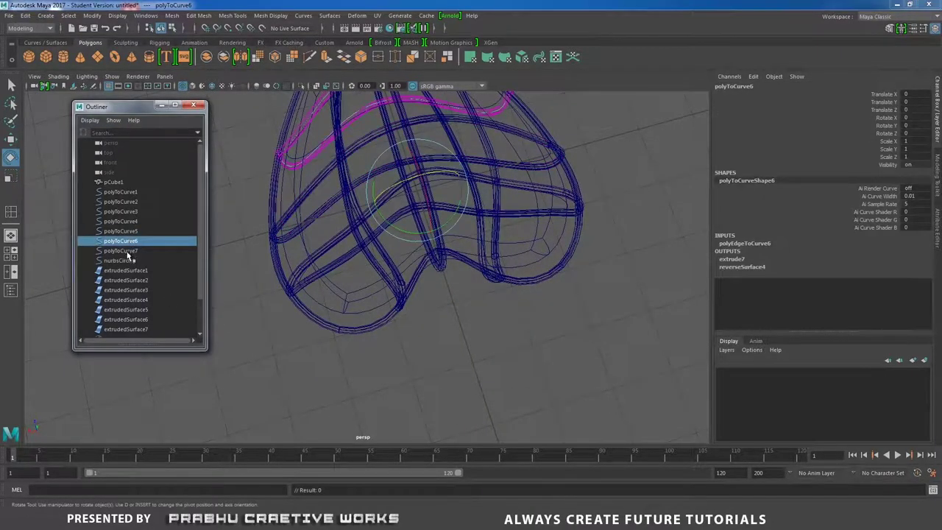
click(126, 251)
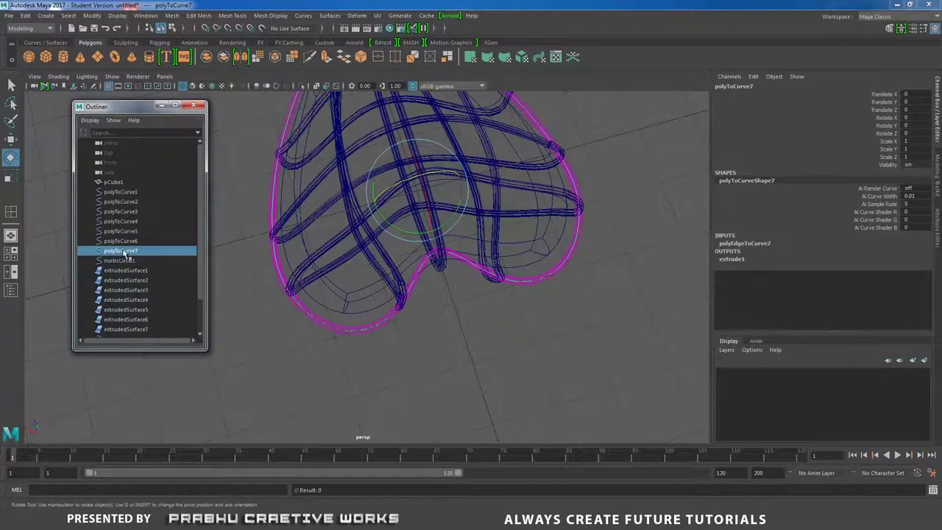
alt+drag(469, 304, 446, 325)
right_drag(444, 266, 377, 281)
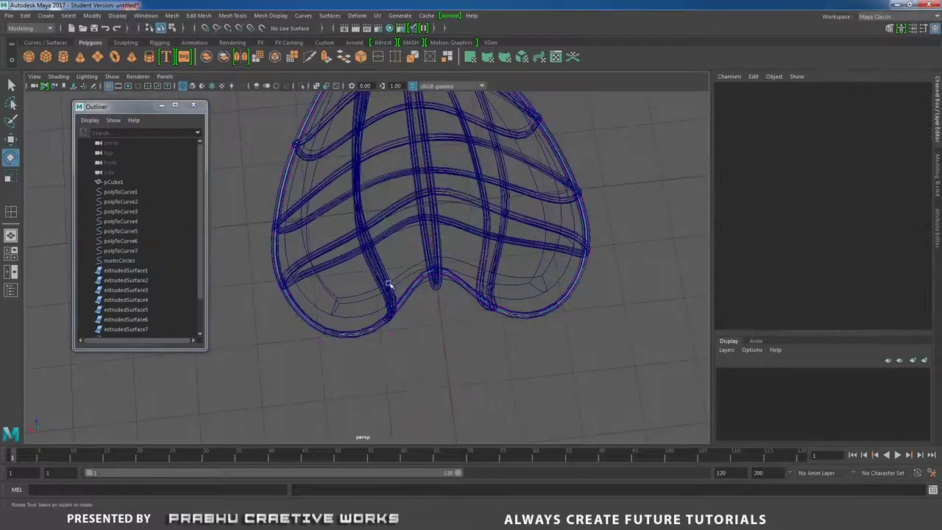
click(442, 278)
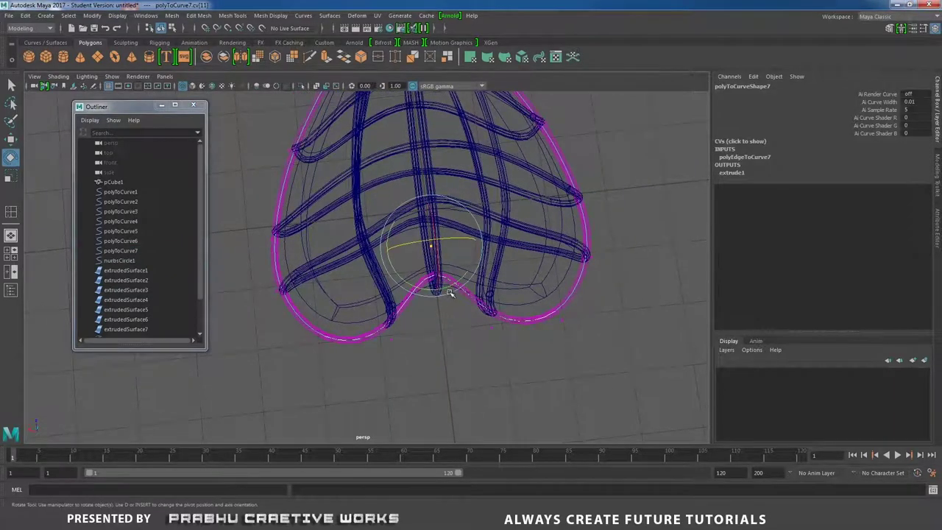
key(w)
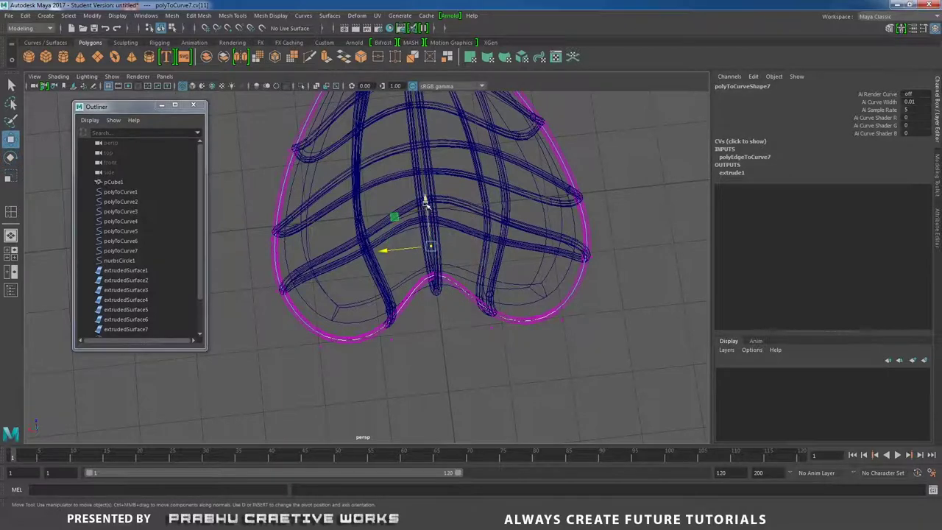
drag(425, 208, 426, 233)
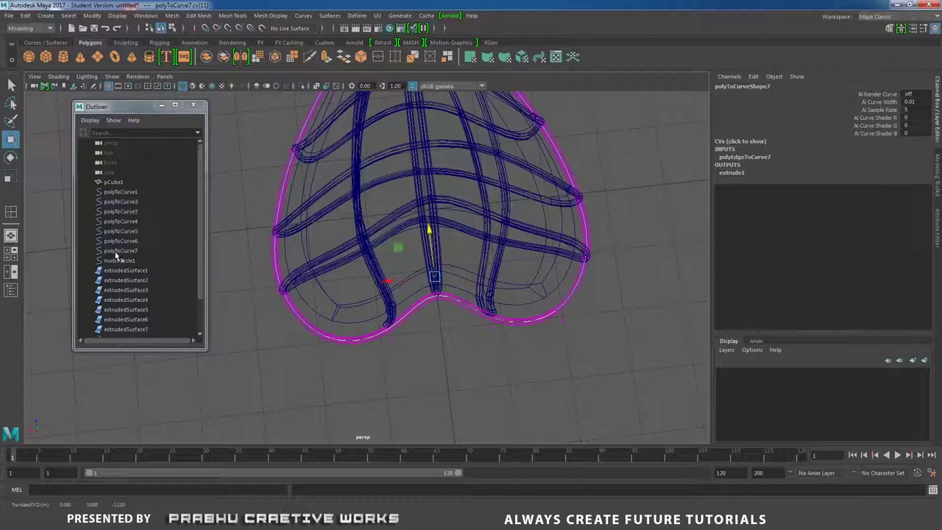
Move the control vertices at the notch end of the central lengthwise curve outward past the outline tube
click(138, 203)
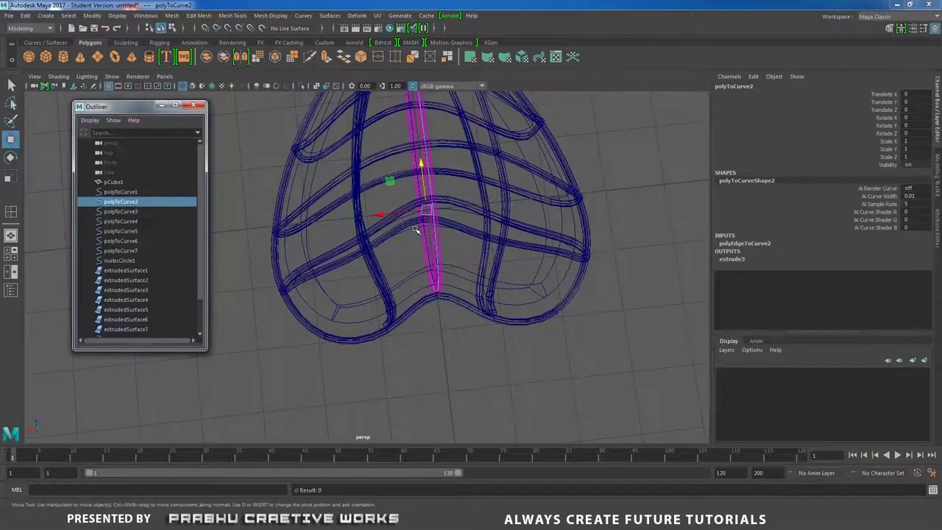
right_drag(469, 329, 423, 275)
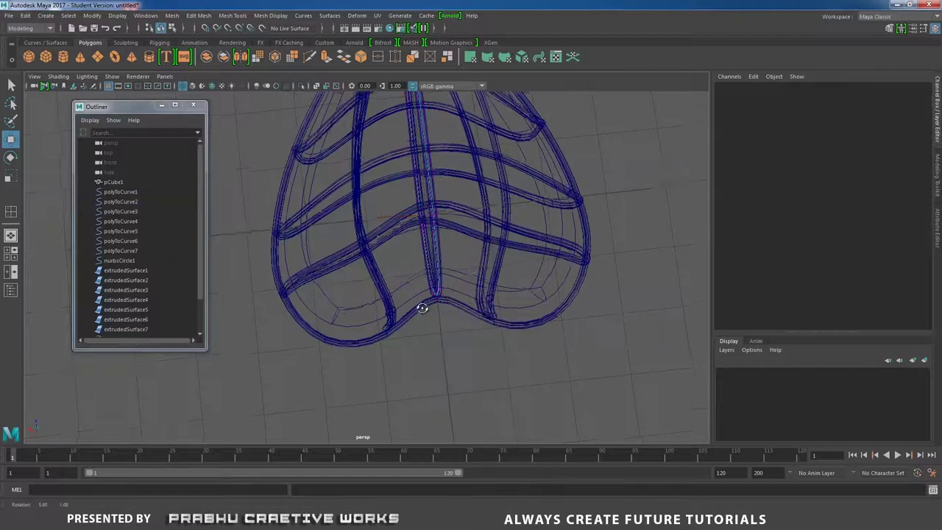
alt+drag(422, 308, 442, 339)
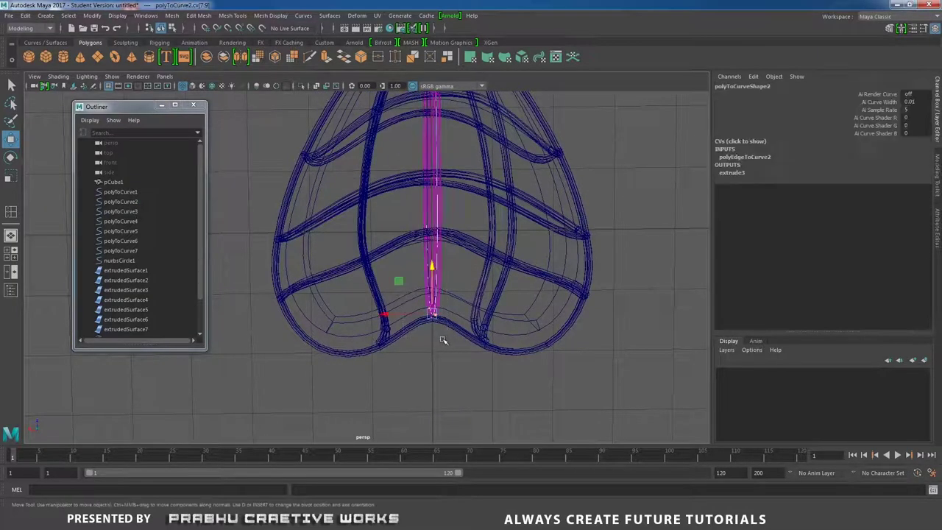
drag(425, 269, 432, 282)
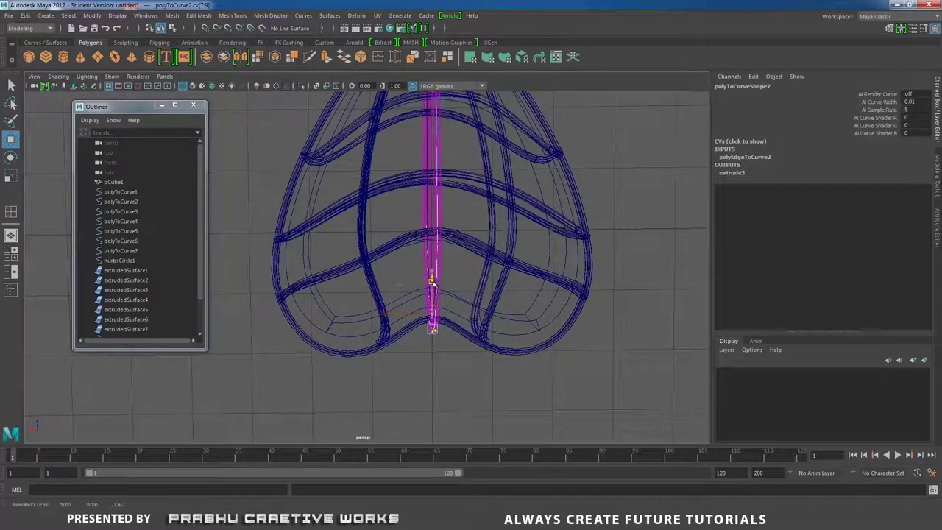
alt+right_drag(450, 318, 345, 288)
mouse_move(345, 287)
alt+mouse_down()
mouse_move(358, 249)
mouse_move(464, 255)
mouse_move(547, 286)
alt+mouse_up()
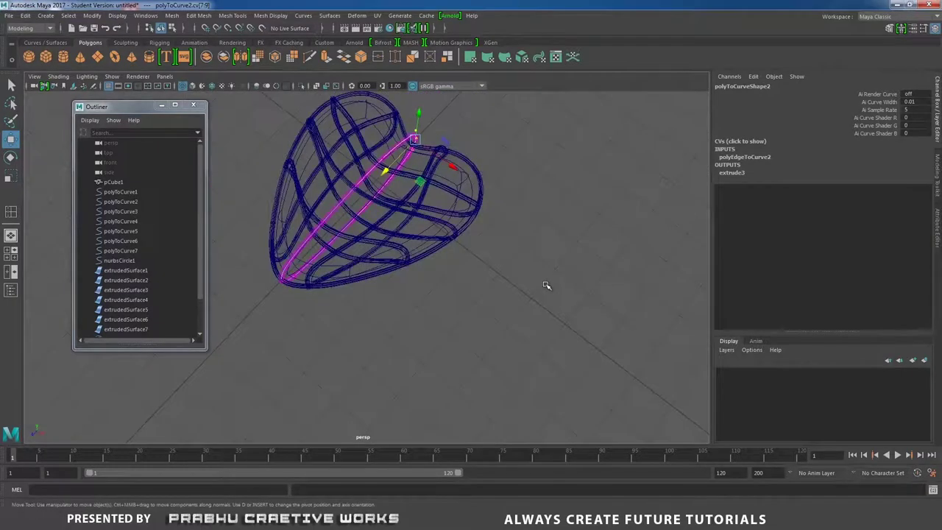
Restore shaded display, return the edited curve to object mode and clear the selection
key(5)
alt+drag(460, 277, 412, 239)
click(550, 260)
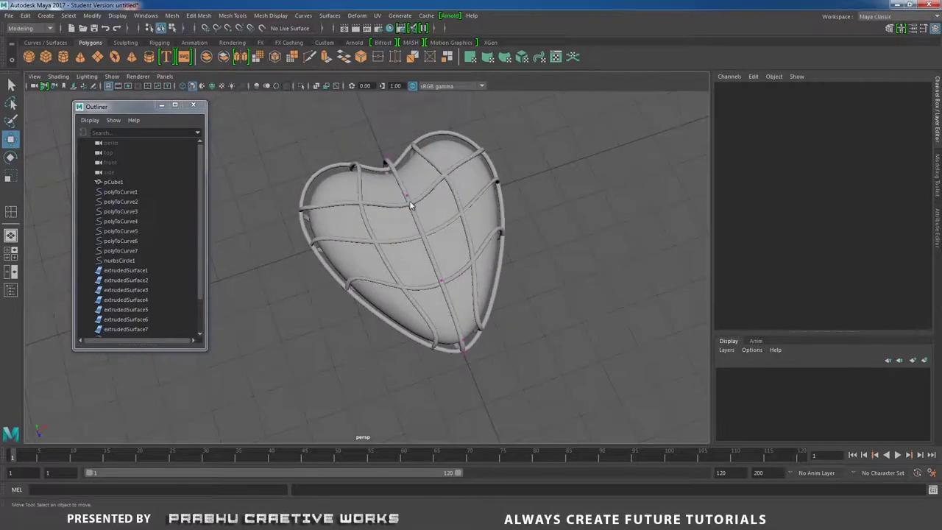
right_drag(412, 203, 460, 188)
click(571, 214)
Select the heart body with all its curves and tubes, leaving out the profile circle, and delete their construction history
alt+drag(572, 214, 393, 247)
drag(292, 135, 502, 340)
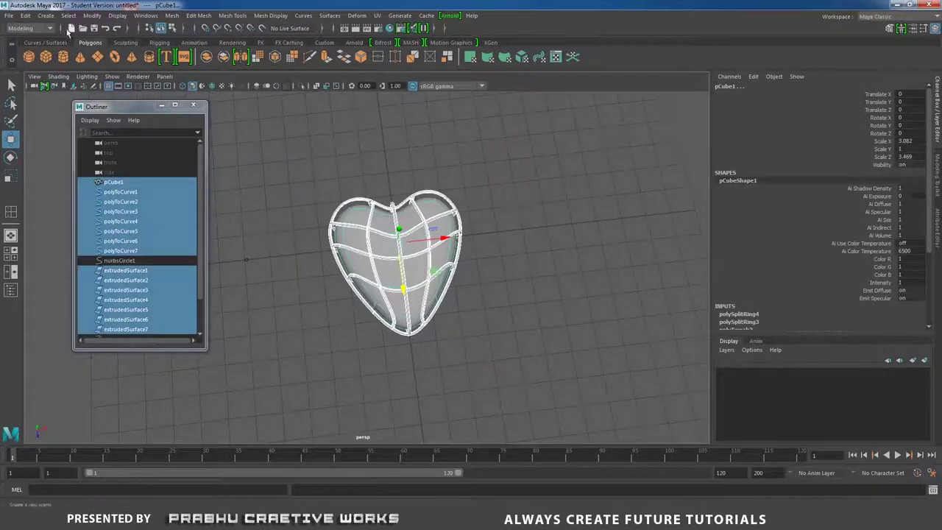
click(26, 16)
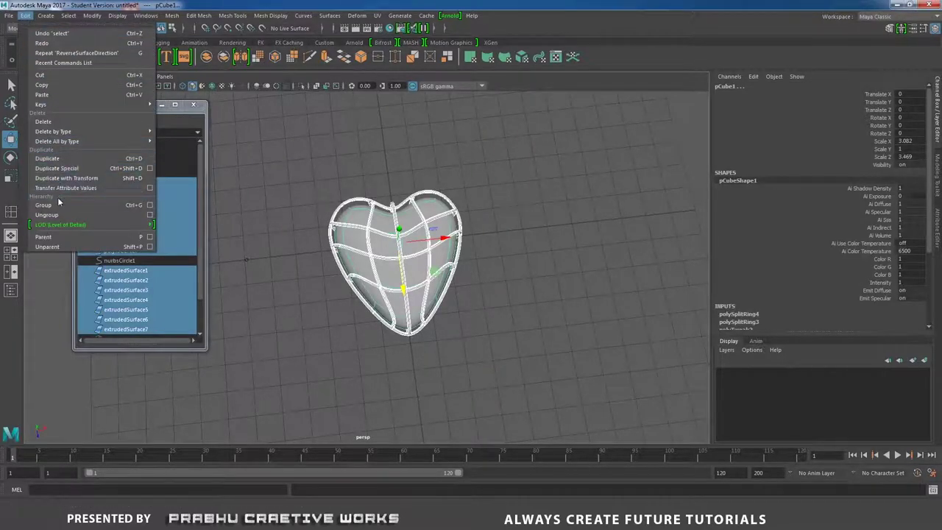
mouse_move(58, 133)
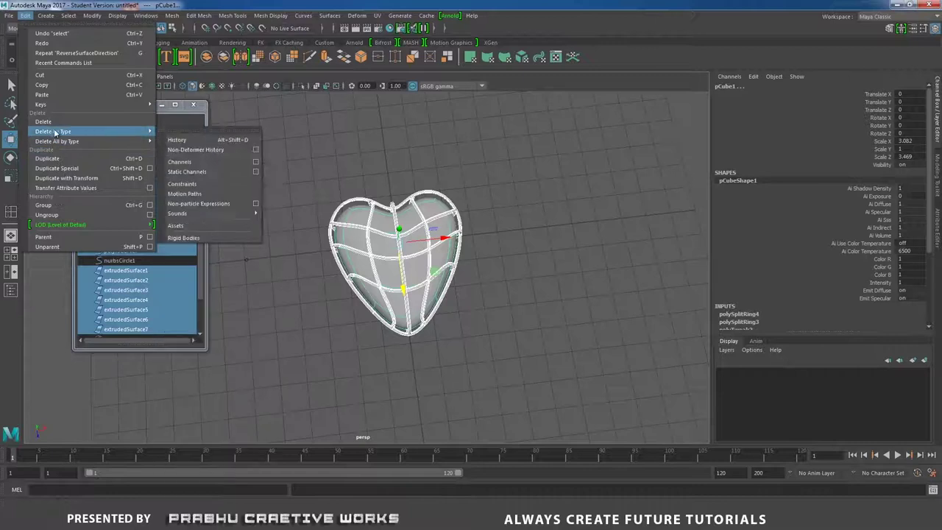
click(182, 140)
click(234, 208)
Delete all seven construction curves together with the profile circle
click(124, 192)
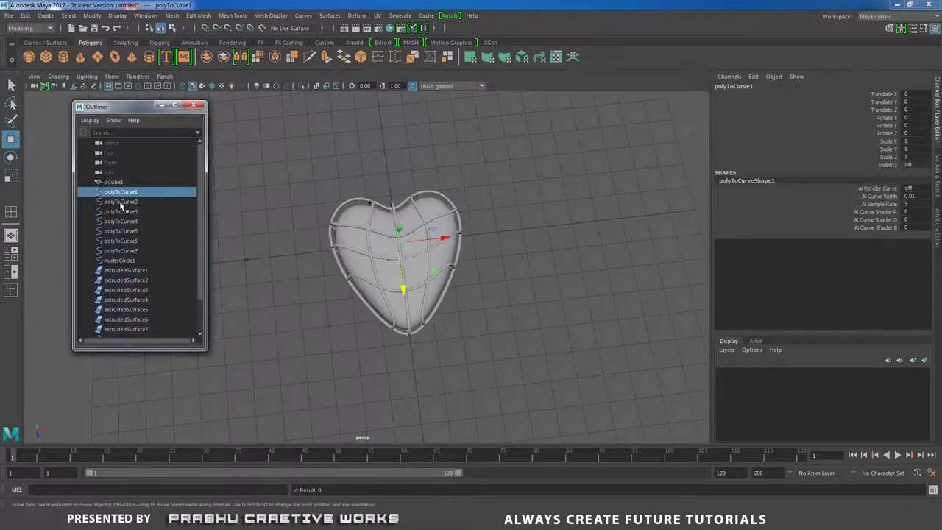
drag(121, 207, 169, 263)
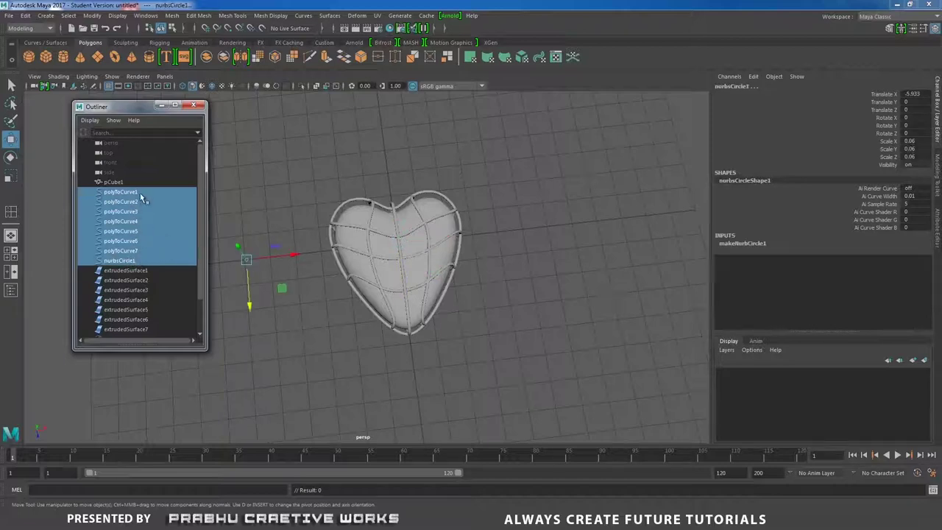
drag(134, 193, 131, 262)
key(Delete)
alt+drag(259, 255, 233, 255)
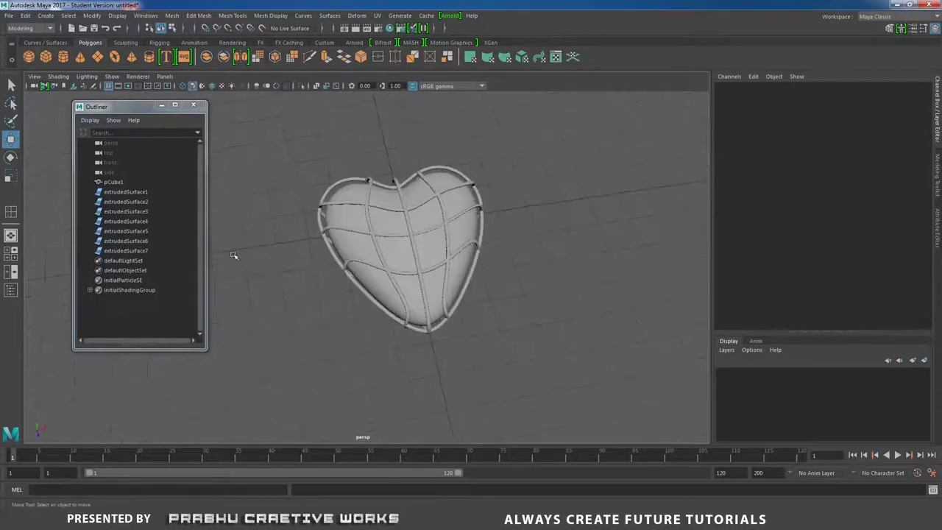
Rename the heart body pCube1 as Heartin_shape01
click(116, 183)
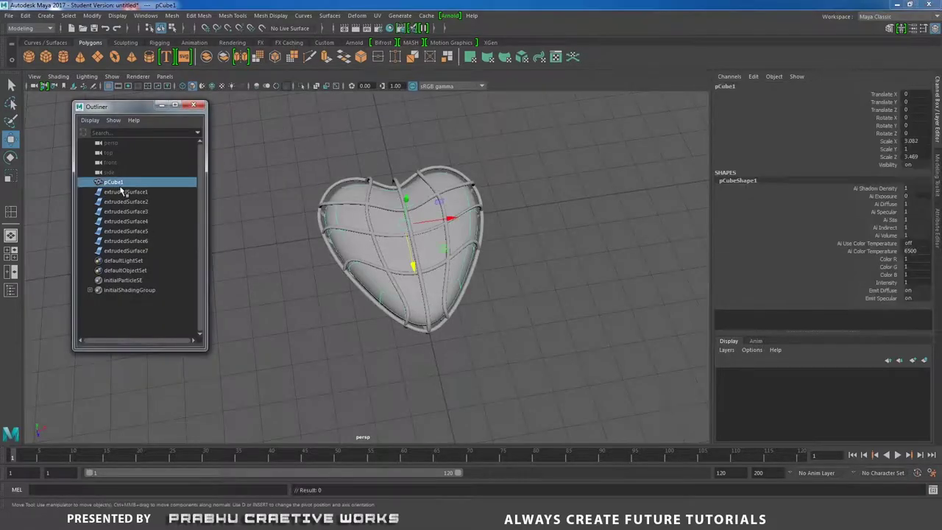
click(122, 191)
click(115, 182)
double_click(122, 185)
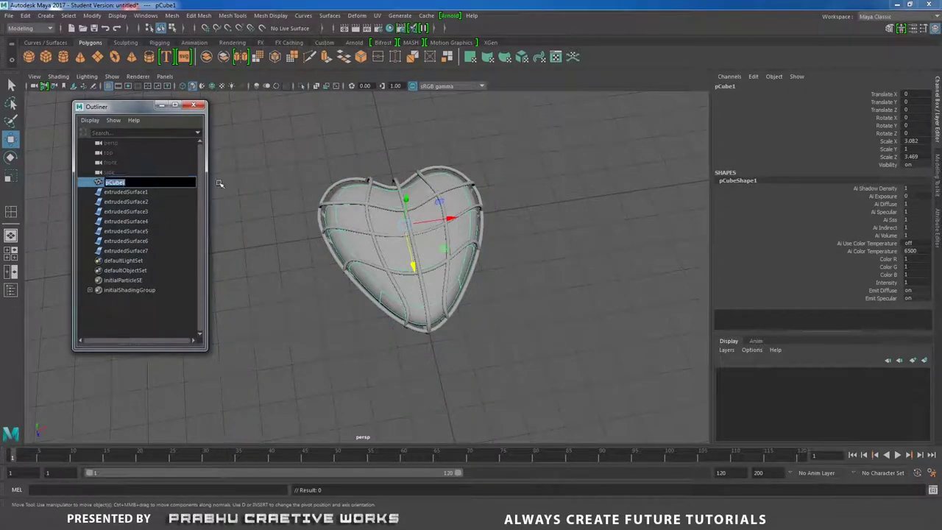
text(He)
text(artin_shape01)
key(Return)
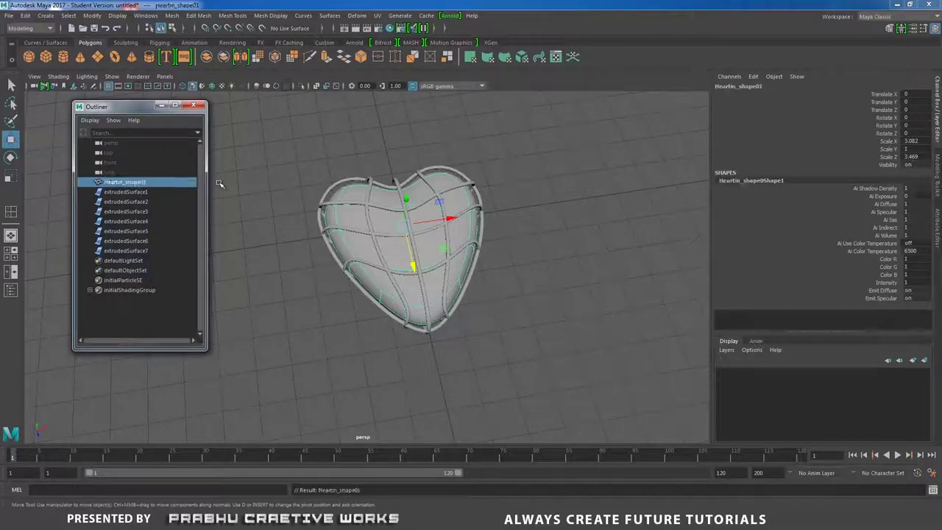
Select all seven extruded surfaces, batch-rename them with the name cage_shape01, and clear the selection
click(144, 195)
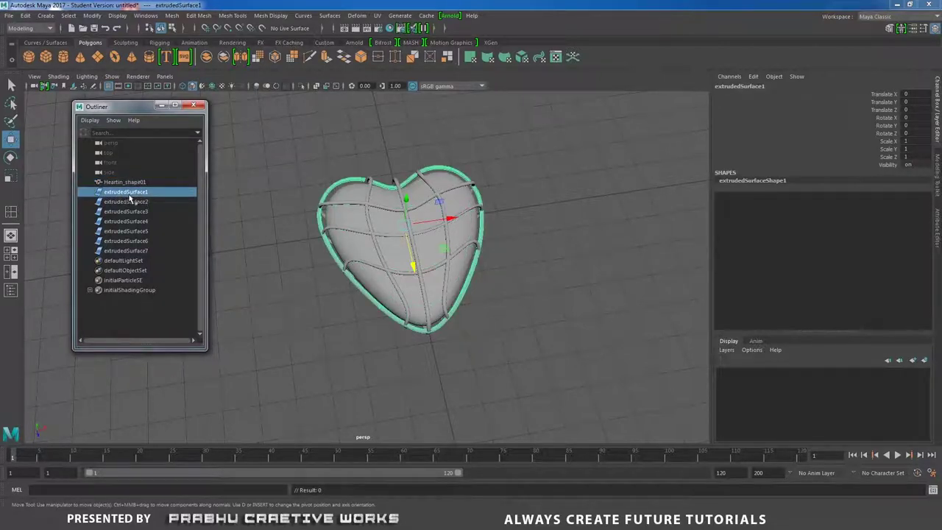
shift+click(144, 202)
shift+click(142, 211)
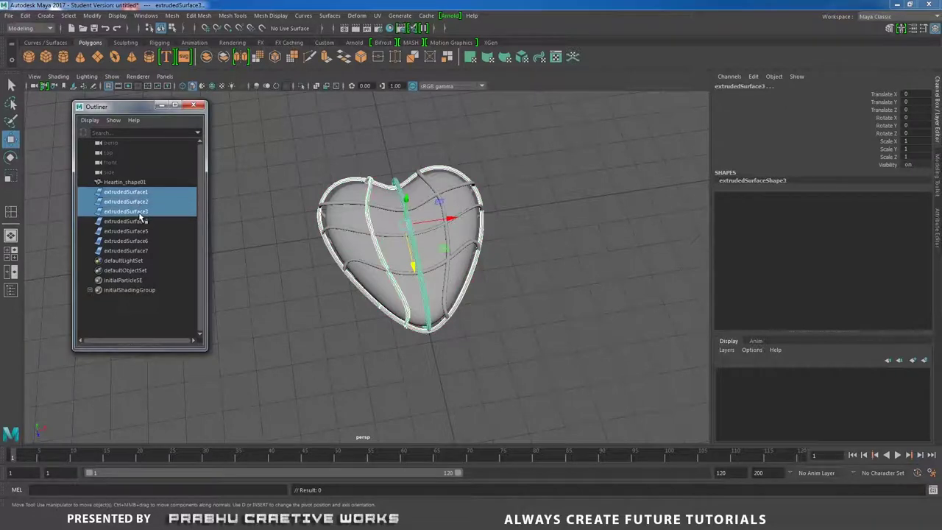
shift+click(141, 220)
shift+click(141, 231)
shift+click(142, 241)
shift+click(140, 251)
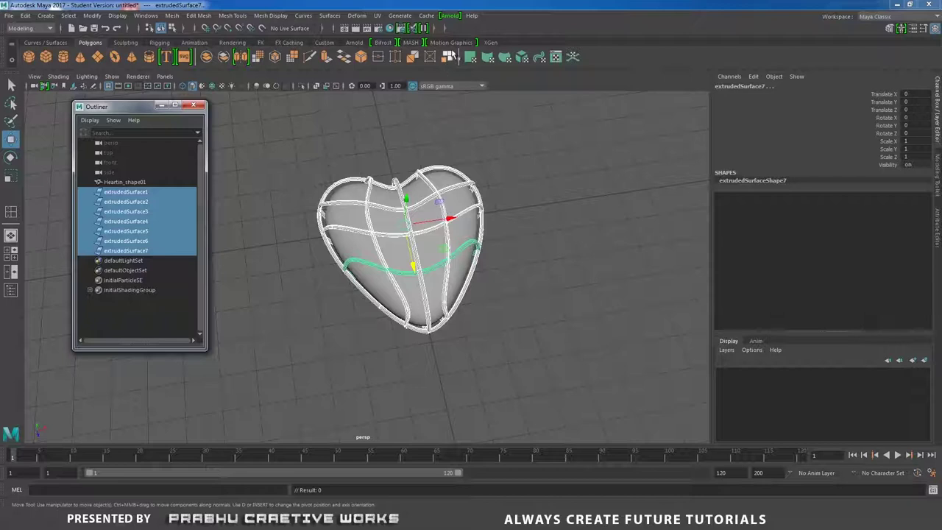
click(444, 27)
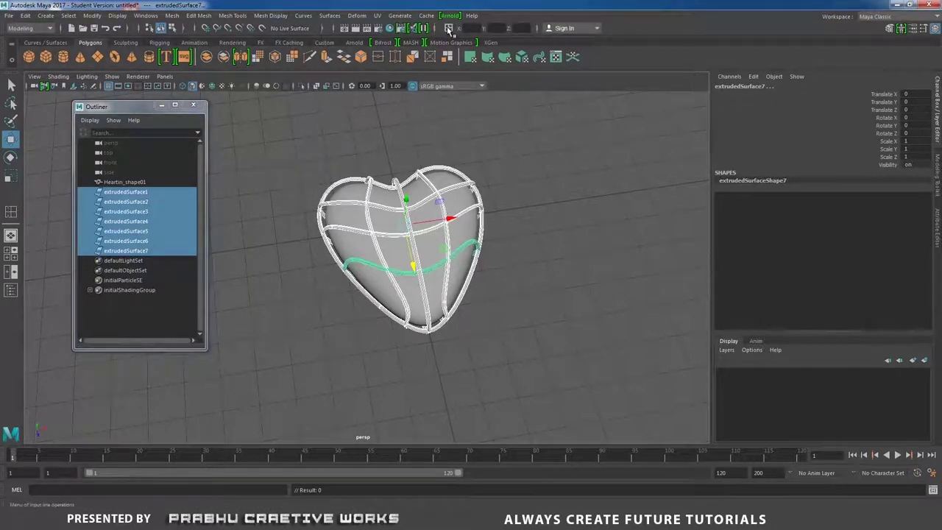
click(448, 29)
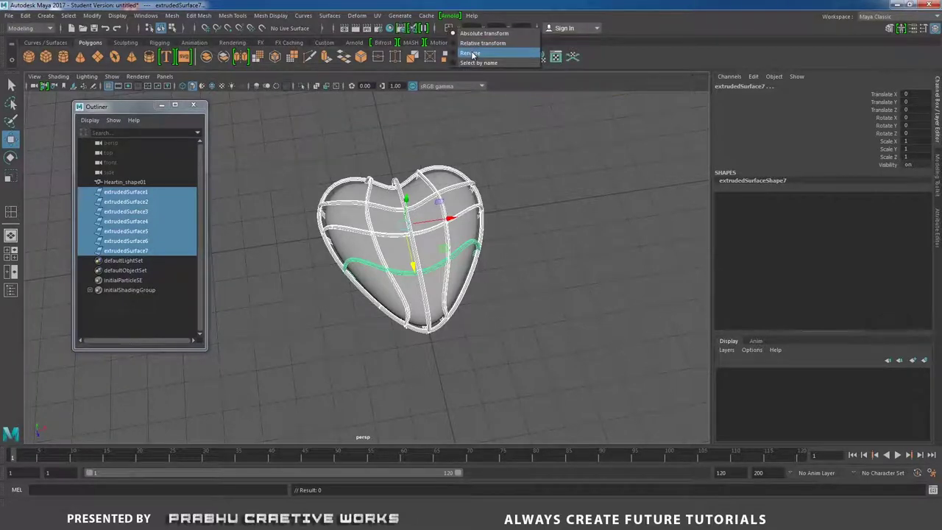
click(471, 53)
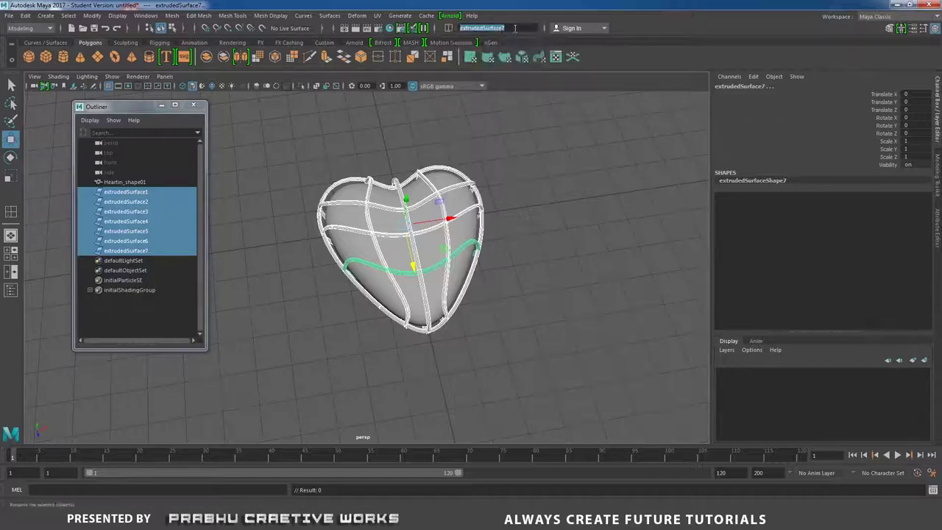
drag(467, 28, 450, 28)
text(cage_shape01)
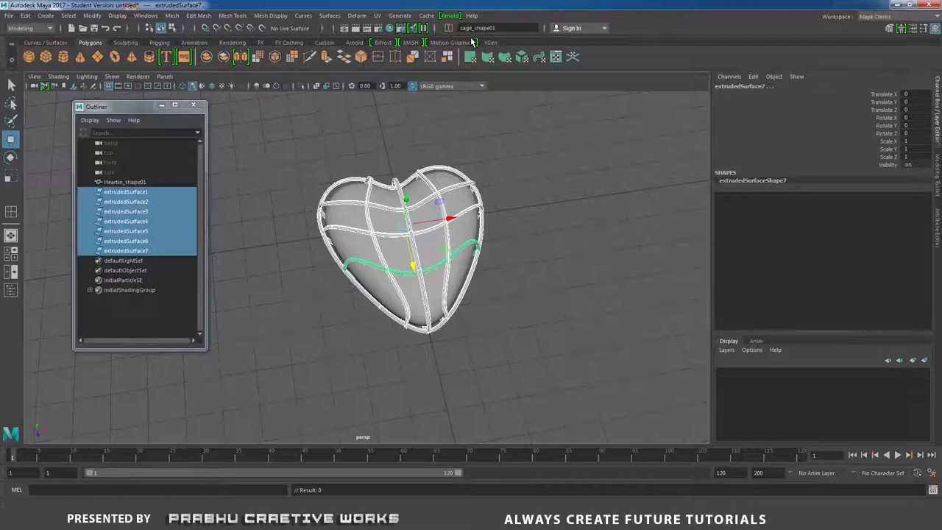
key(Return)
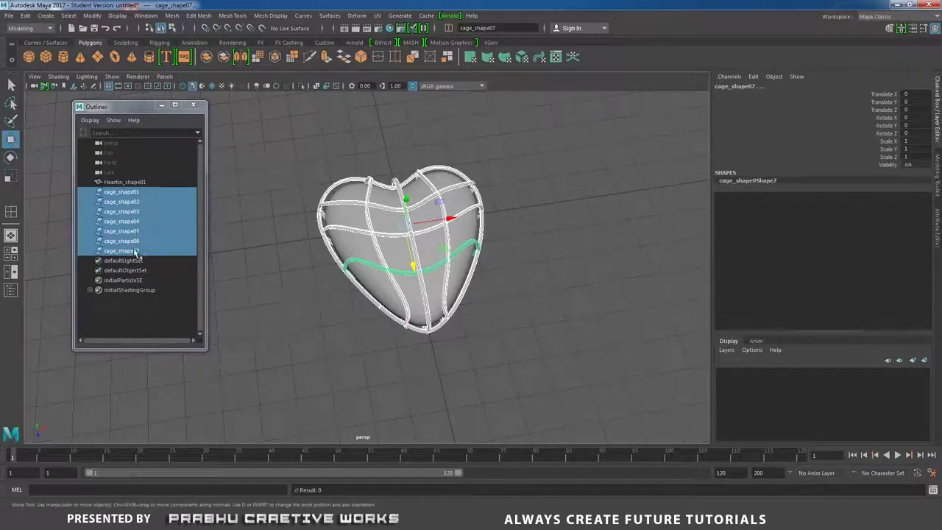
click(258, 280)
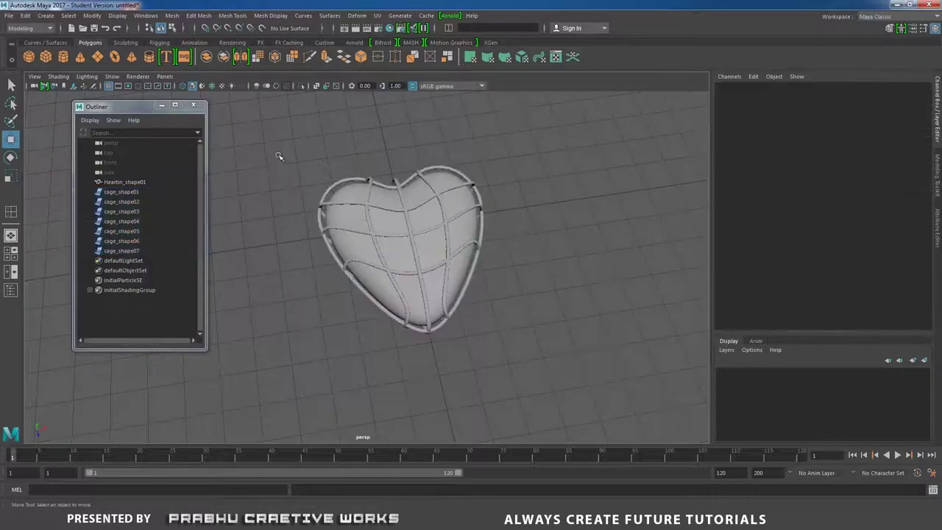
Group the heart body with all the cage tubes and rename the group as Object_main01
drag(285, 150, 530, 352)
alt+drag(451, 349, 415, 335)
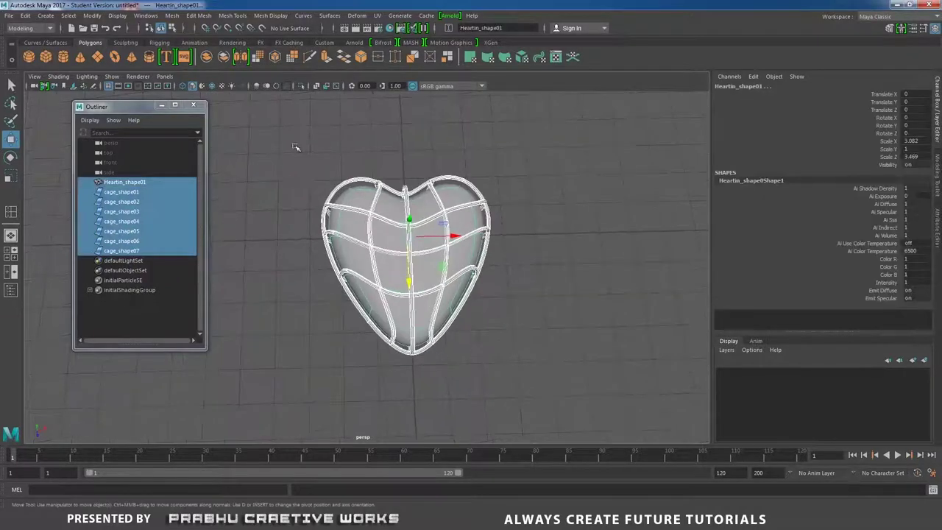
drag(295, 144, 583, 420)
key(ctrl+g)
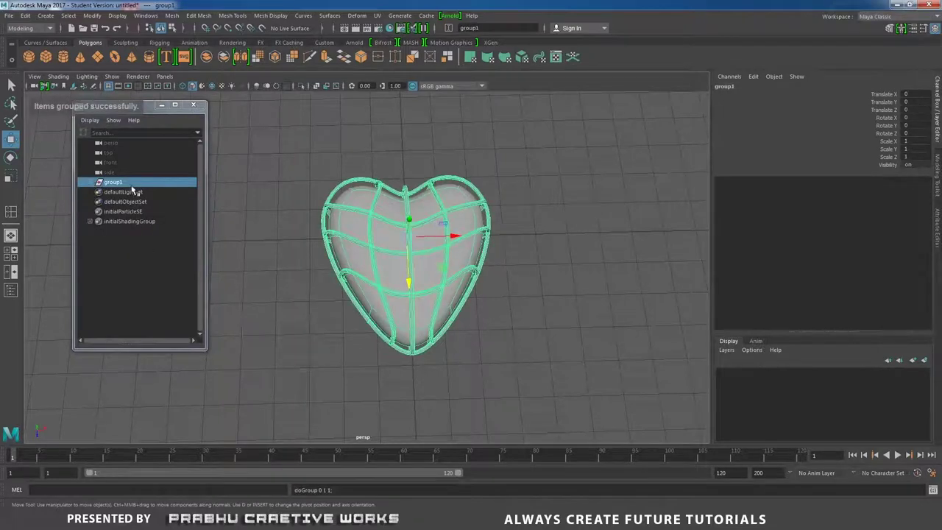
double_click(125, 182)
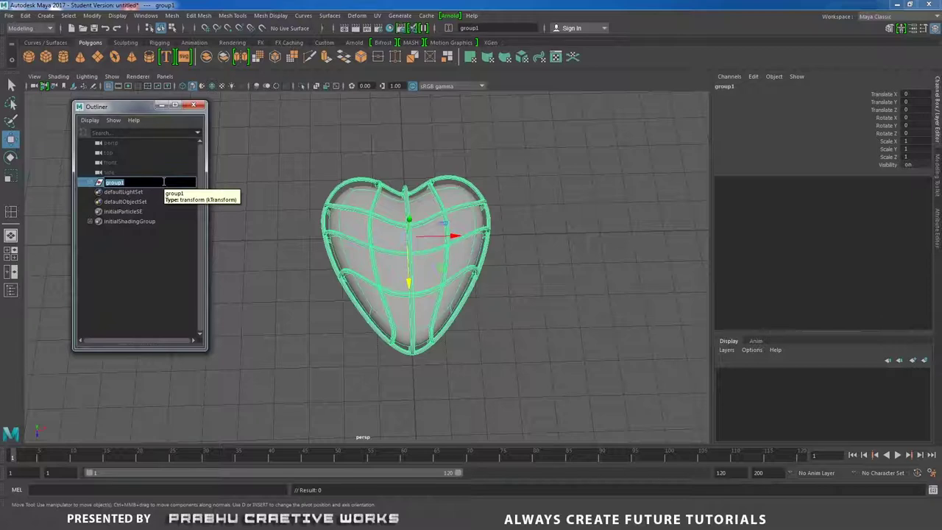
text(o)
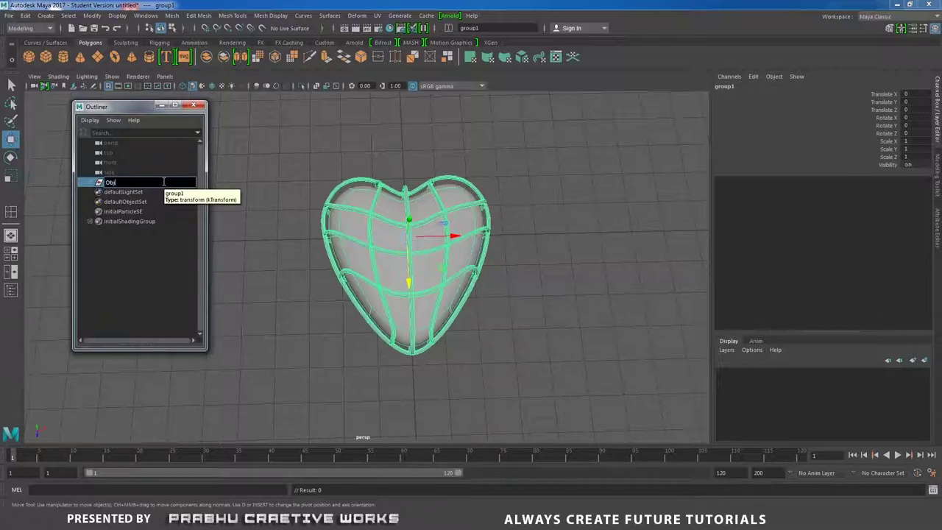
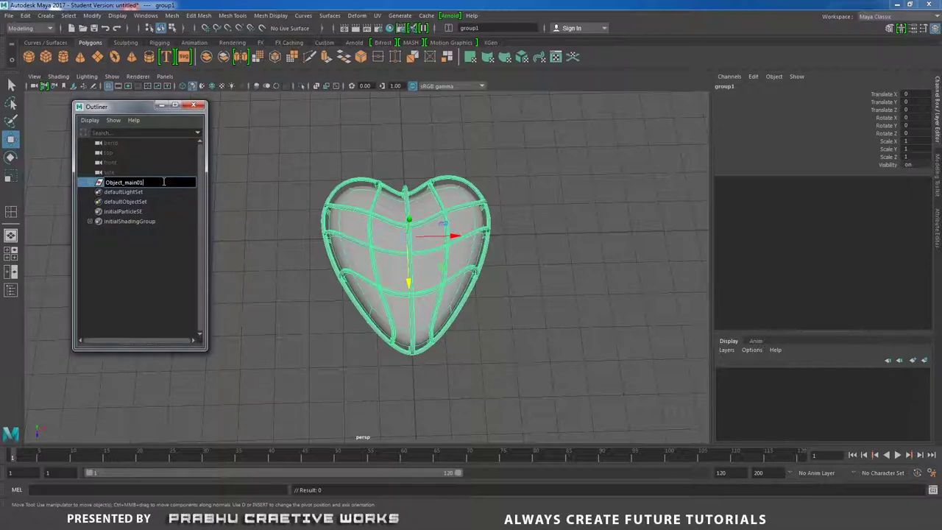
key(Return)
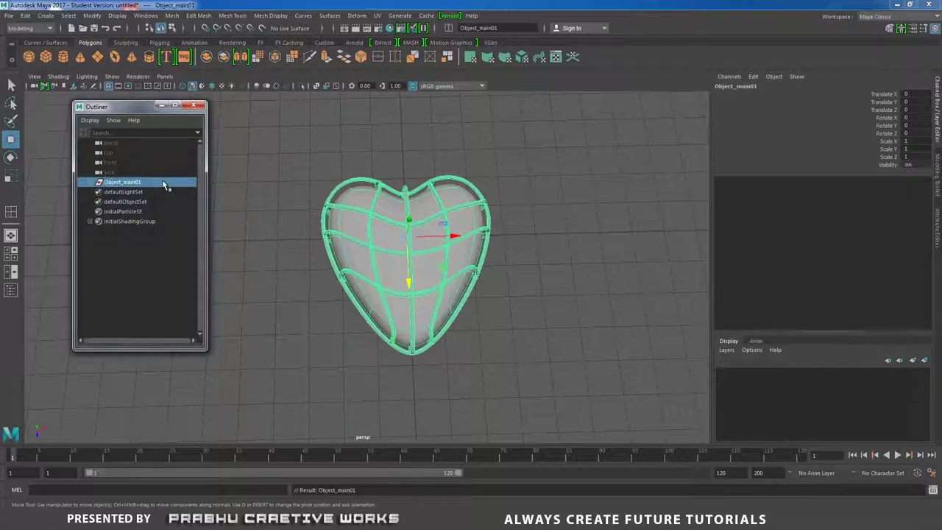
Expand the Object_main01 group and check its cage tubes and heart body one by one, then collapse it
click(94, 183)
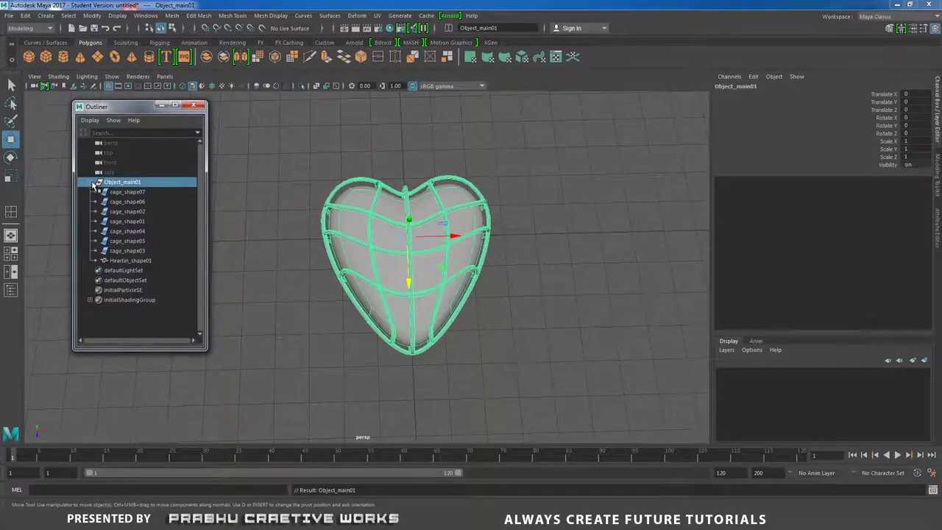
click(93, 183)
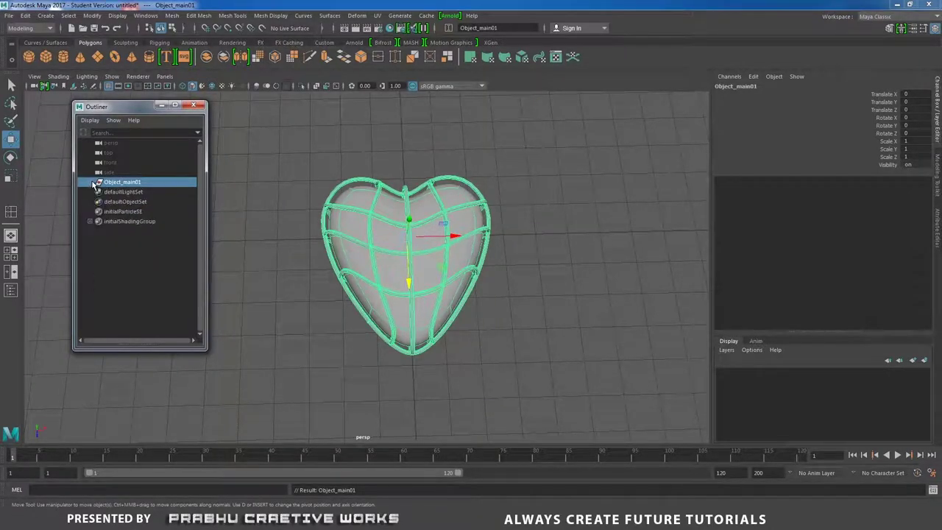
click(93, 183)
click(93, 183)
click(90, 184)
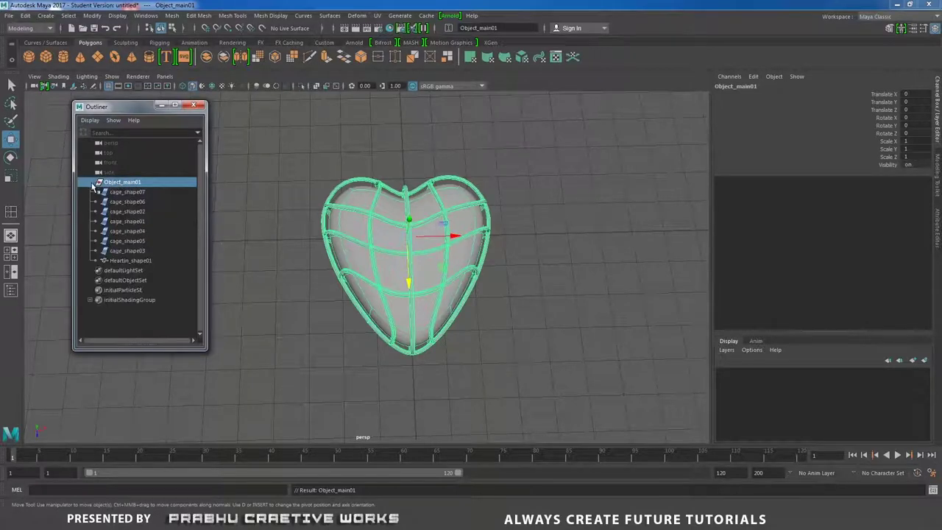
click(125, 192)
click(125, 212)
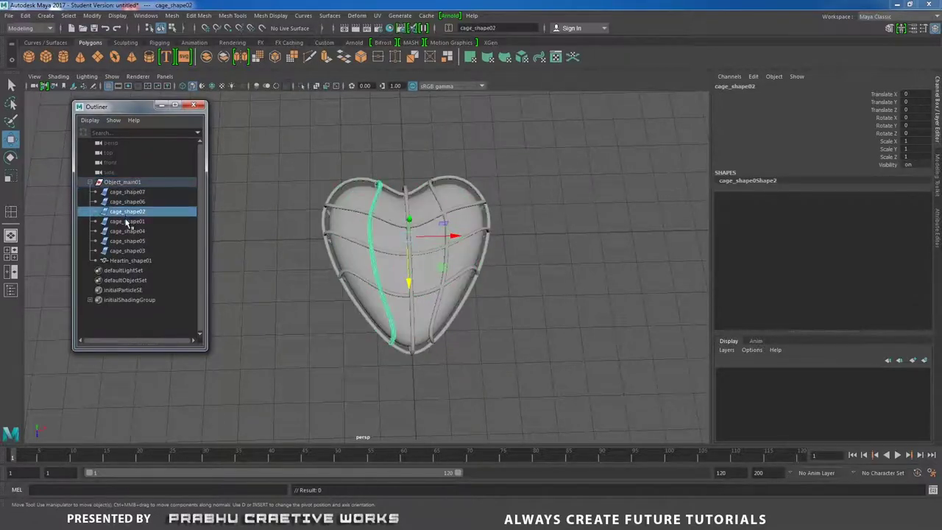
click(127, 221)
click(129, 231)
click(127, 242)
click(128, 251)
click(129, 260)
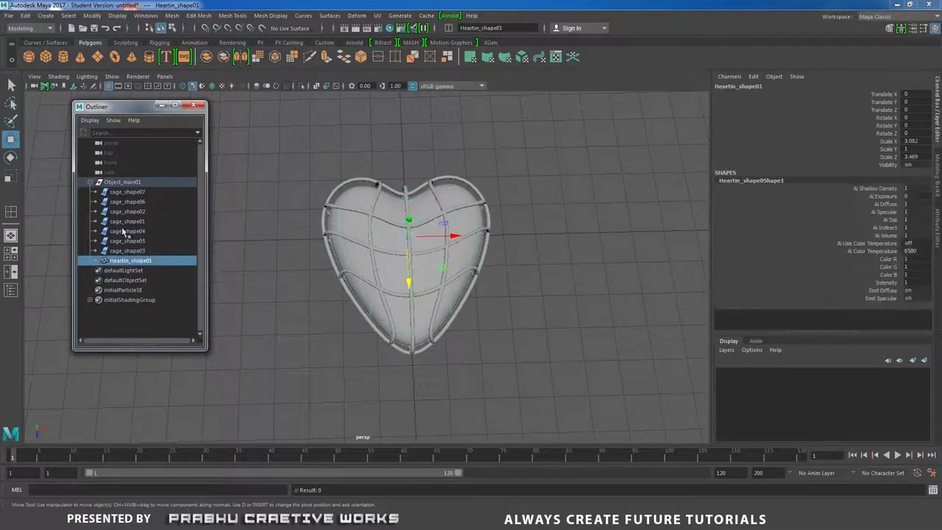
click(91, 183)
In the front view, raise the Object_main01 group to about 0.973 in Y so it rests on the ground line, then return to perspective and deselect
click(109, 182)
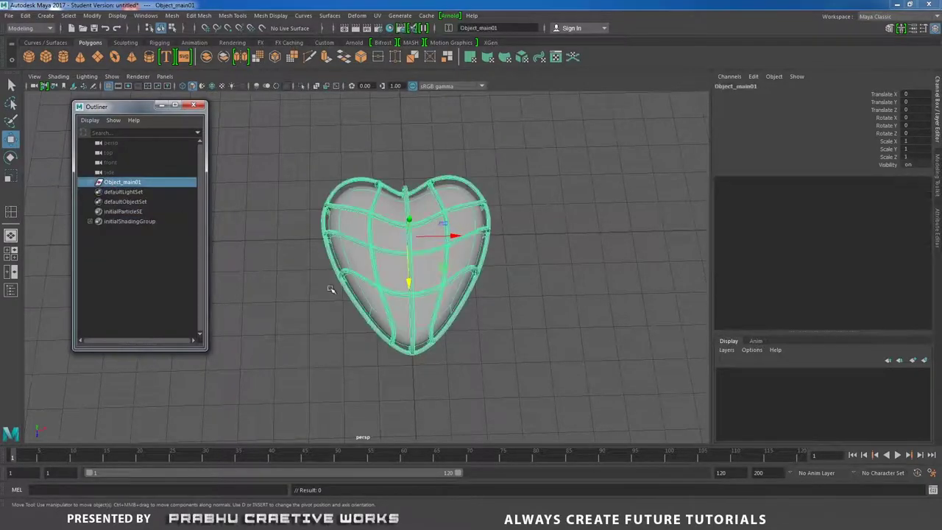
key(space)
drag(510, 273, 513, 289)
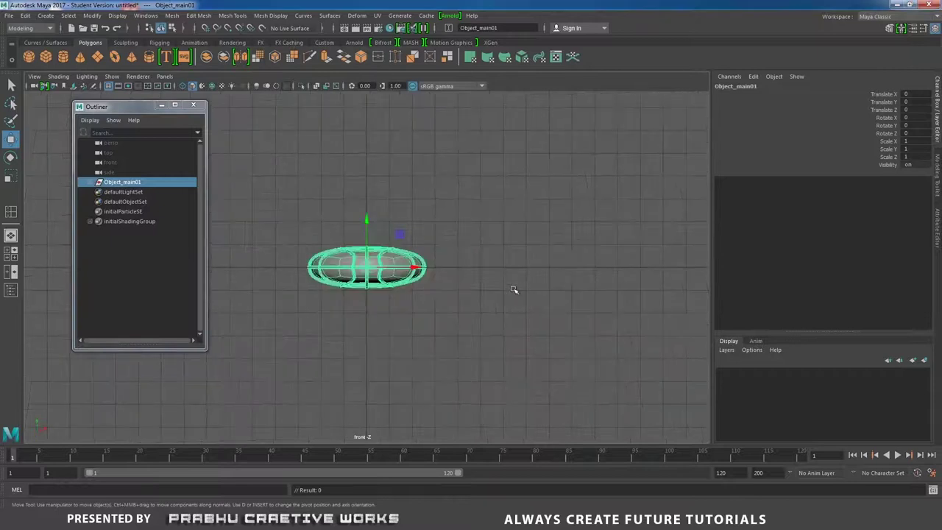
scroll(583, 330, up, 2)
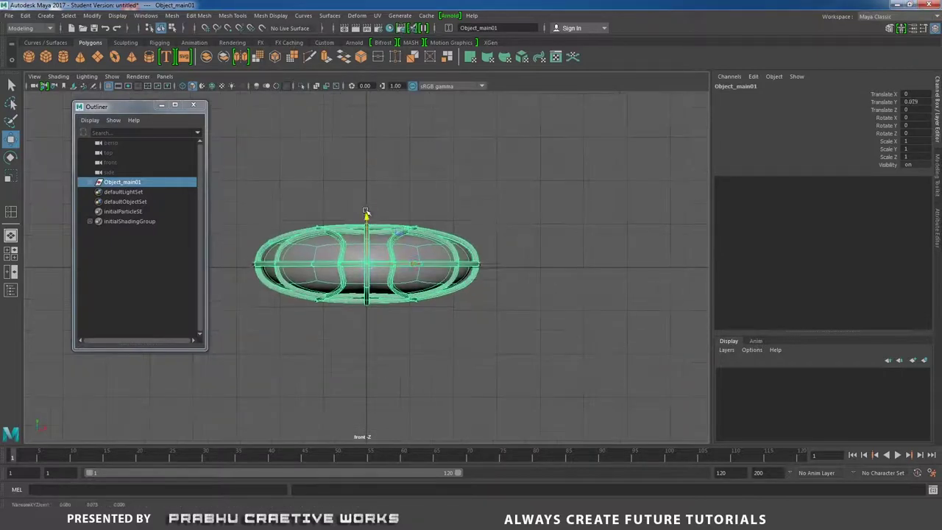
drag(367, 211, 371, 180)
alt+right_drag(465, 294, 589, 346)
alt+middle_drag(395, 249, 465, 251)
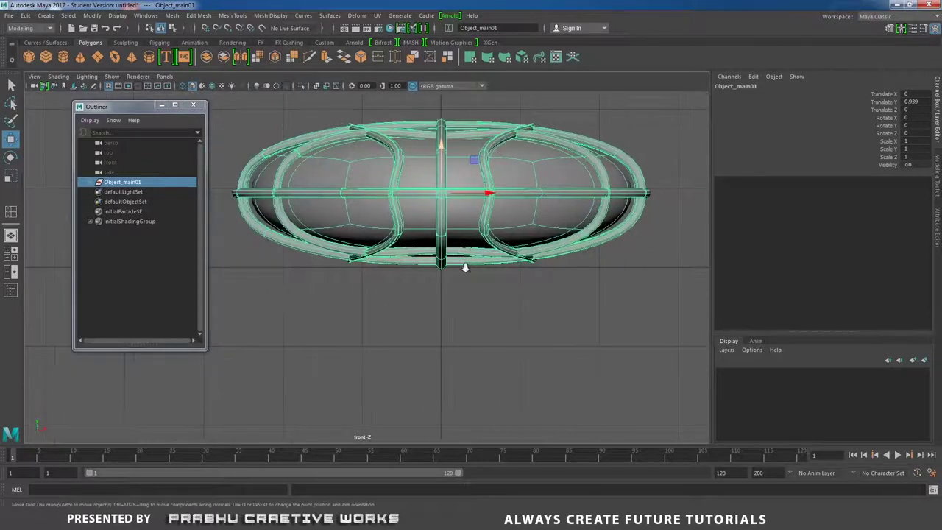
alt+right_drag(464, 267, 488, 291)
drag(446, 141, 450, 135)
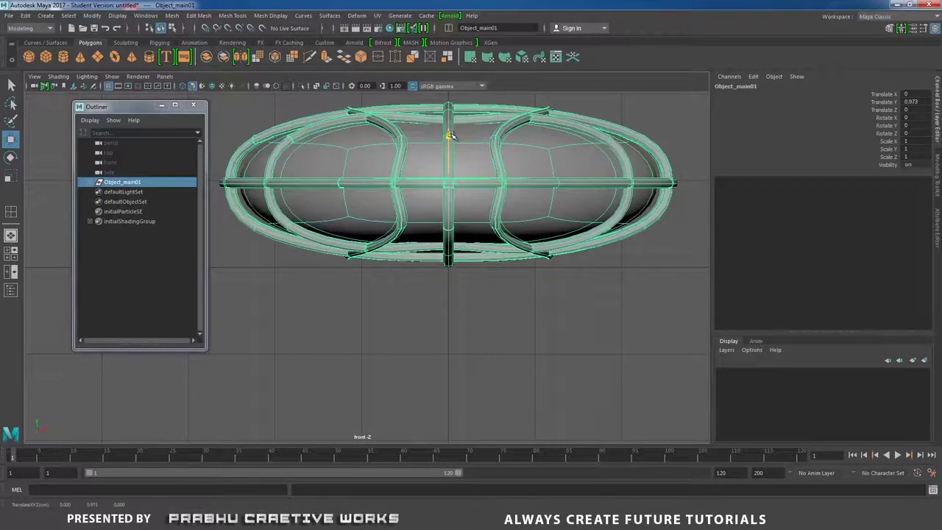
scroll(346, 272, down, 8)
alt+drag(321, 275, 330, 254)
key(space)
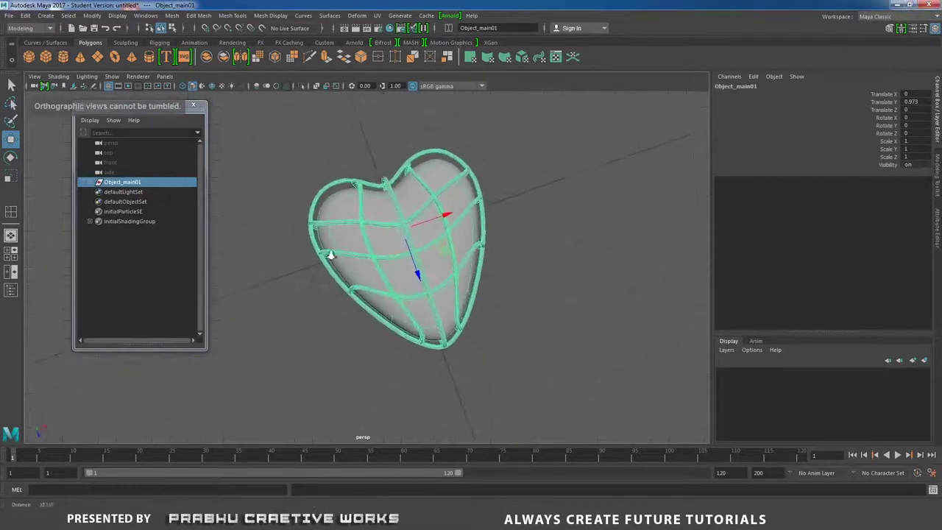
scroll(309, 243, down, 4)
click(299, 246)
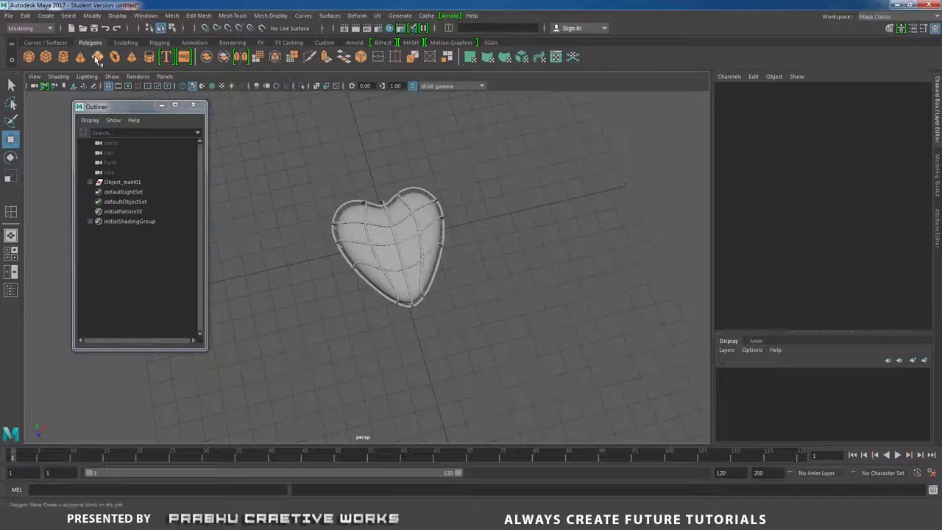
Create a polygon plane at the origin beneath the heart
click(97, 59)
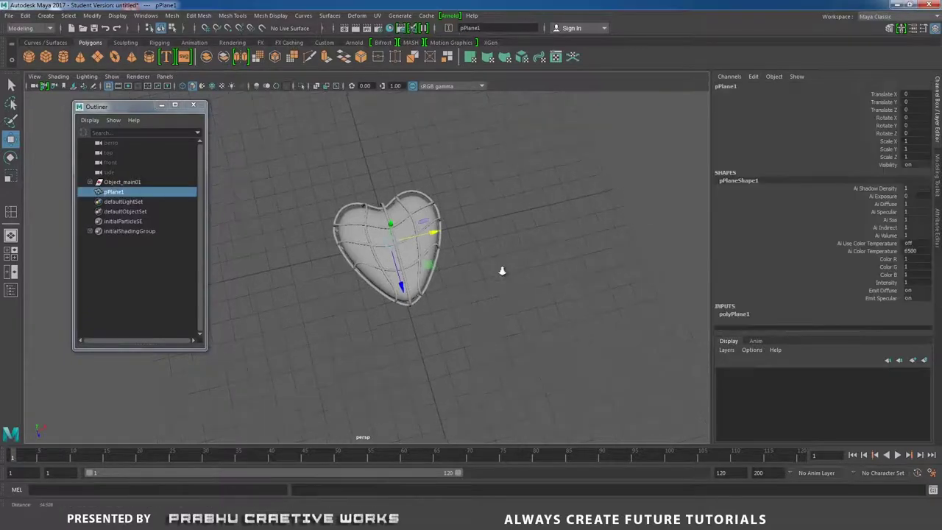
scroll(395, 211, down, 3)
alt+drag(394, 211, 439, 273)
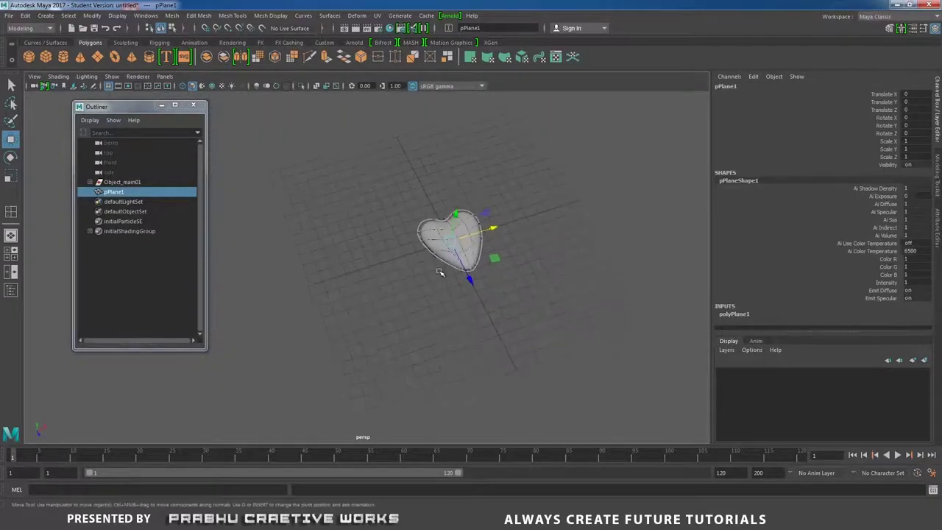
Scale the ground plane uniformly to about 47.83 so it extends well beyond the grid around the heart
key(r)
drag(450, 240, 787, 110)
alt+right_drag(550, 223, 330, 214)
drag(407, 255, 548, 245)
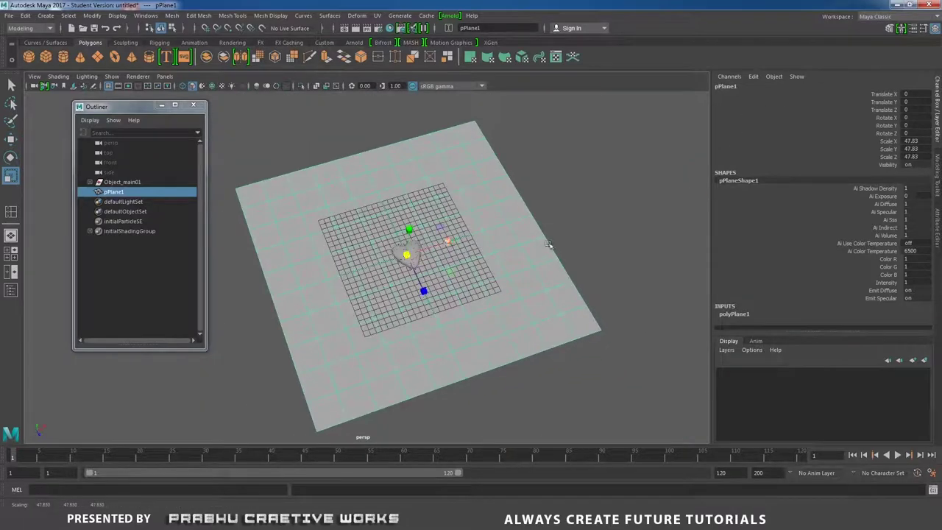
Reduce the plane's width and height subdivisions until it is a single undivided face, then deselect it
click(740, 314)
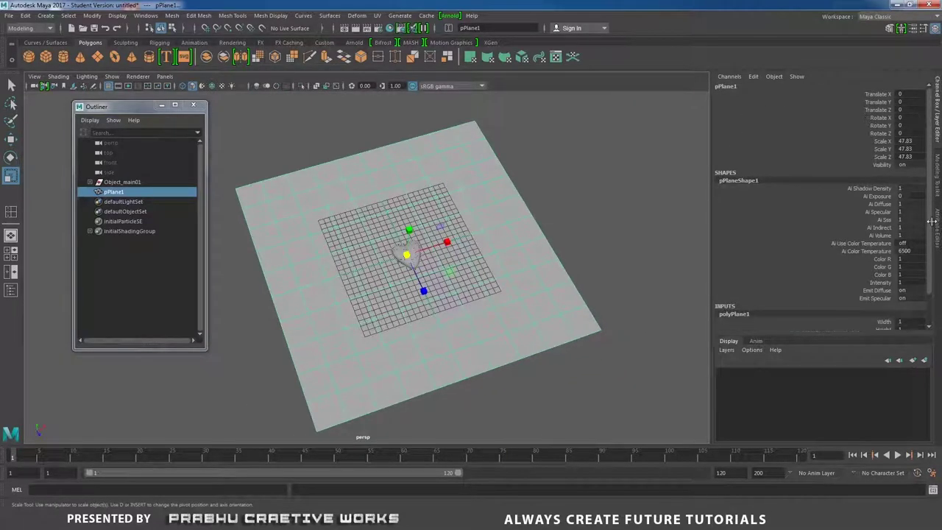
scroll(934, 295, down, 2)
drag(916, 301, 917, 310)
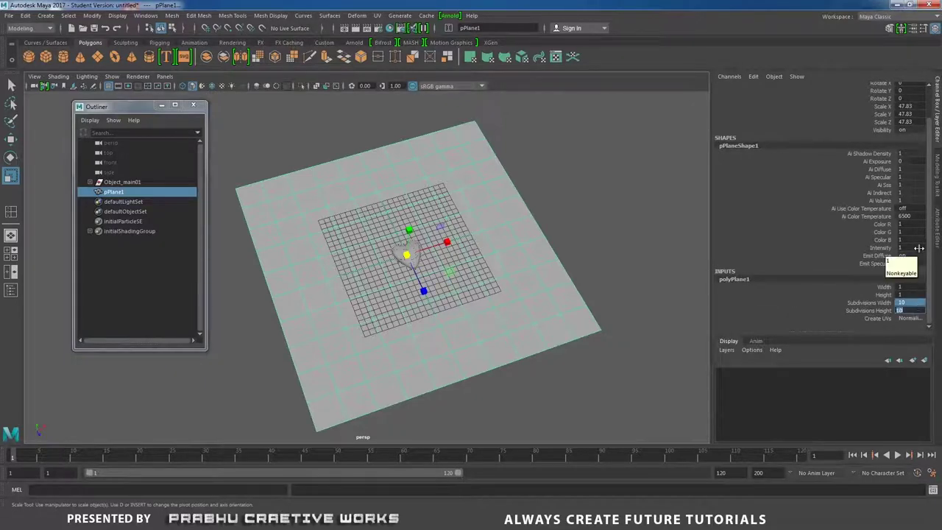
key(Return)
click(620, 274)
scroll(553, 277, up, 3)
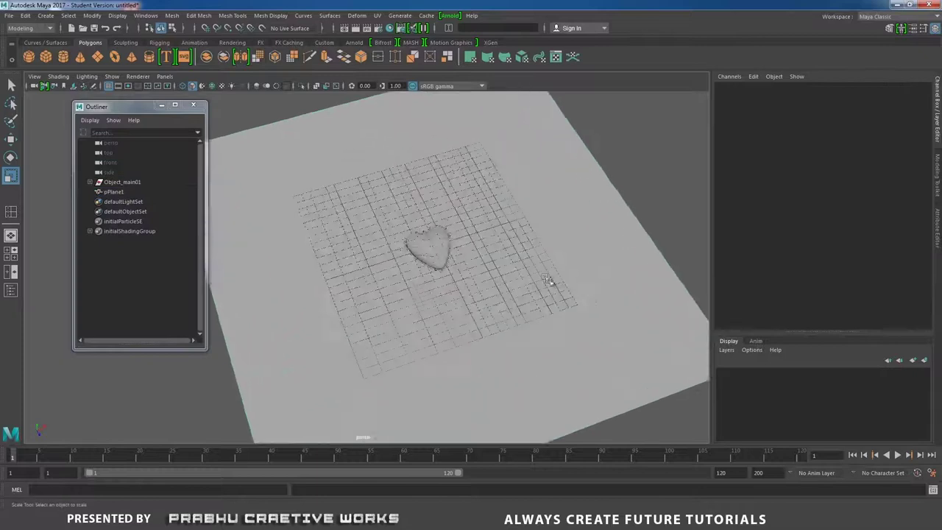
Rename the plane as Ground01
click(548, 283)
alt+drag(542, 313, 601, 326)
alt+middle_drag(544, 319, 469, 324)
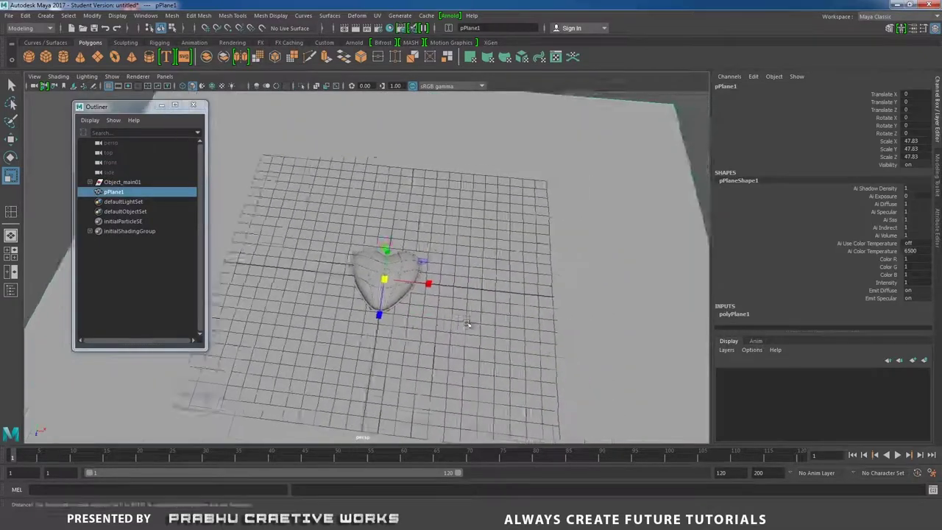
alt+right_drag(469, 324, 568, 342)
alt+drag(567, 341, 504, 340)
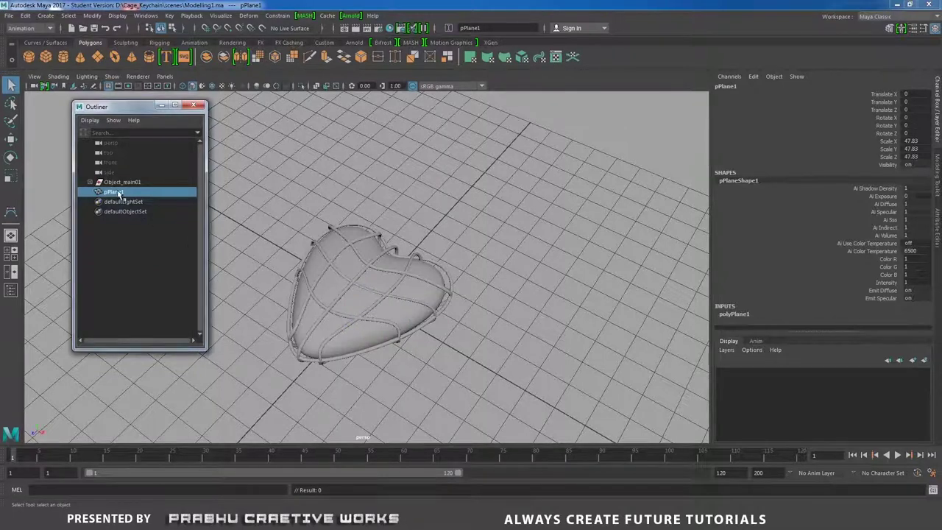
double_click(116, 191)
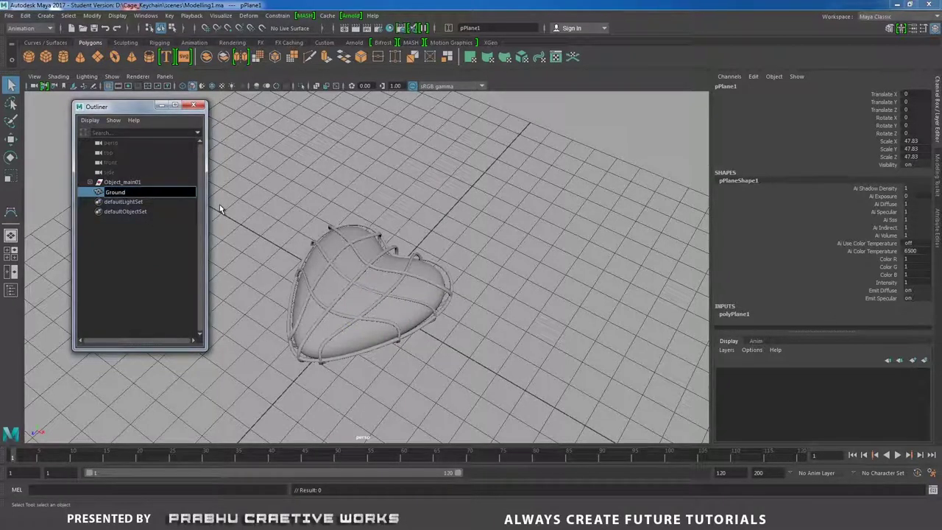
text(Ground01)
key(Return)
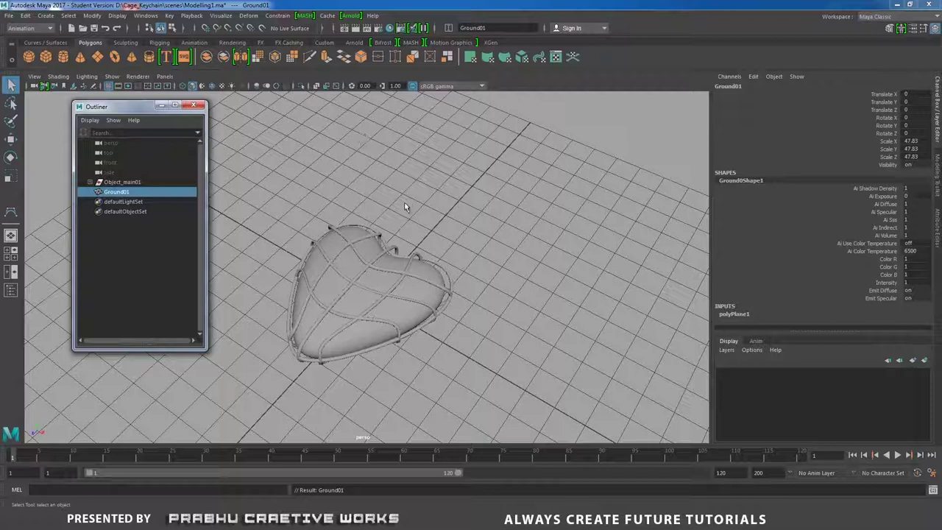
In the side view, draw a 3 Cubic CV curve from the heart's notch end down to the ground line and outward along it
key(space)
drag(338, 256, 454, 258)
click(45, 15)
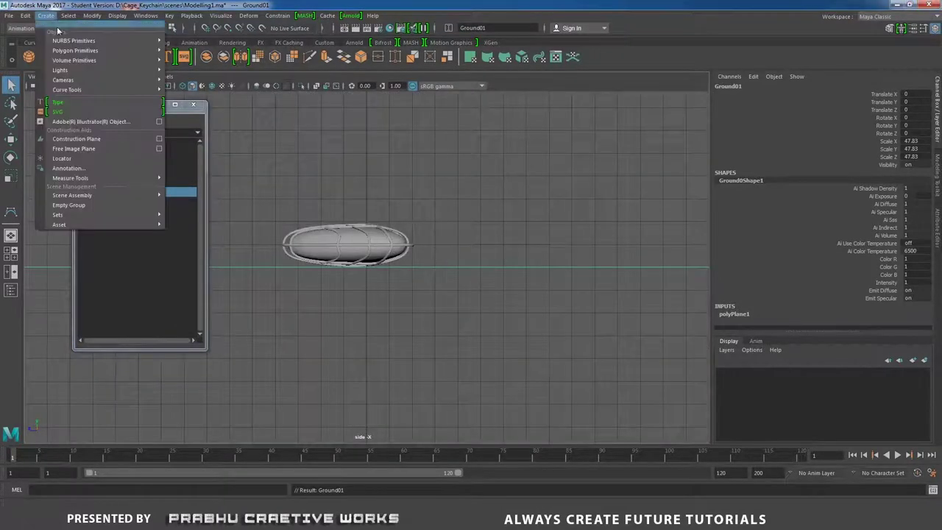
mouse_move(110, 89)
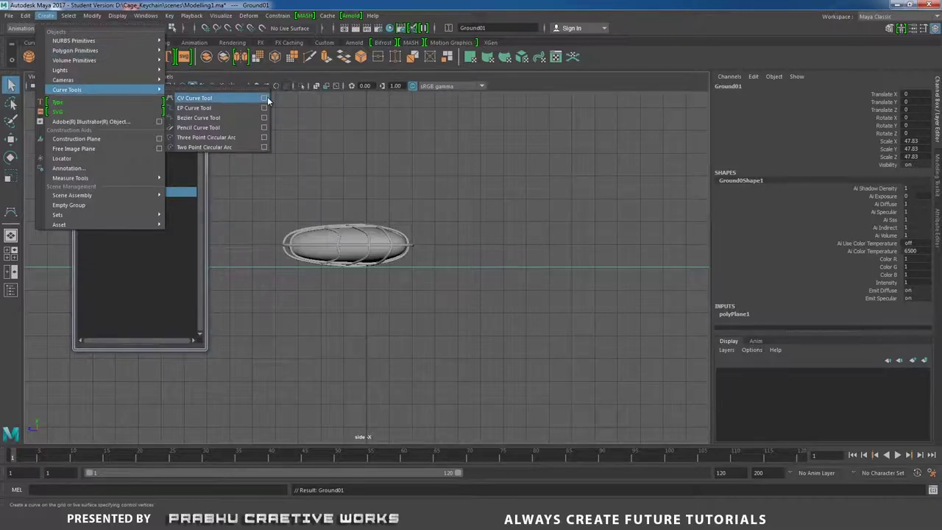
click(264, 98)
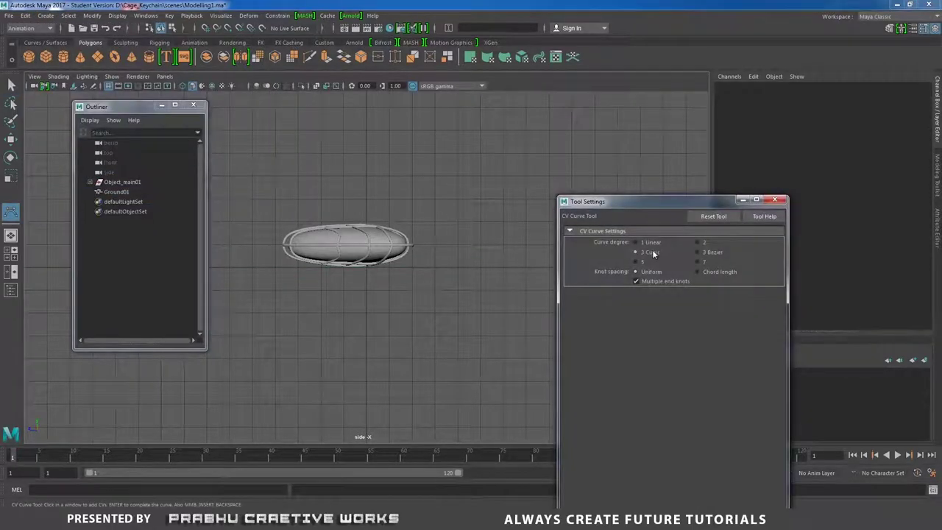
click(774, 199)
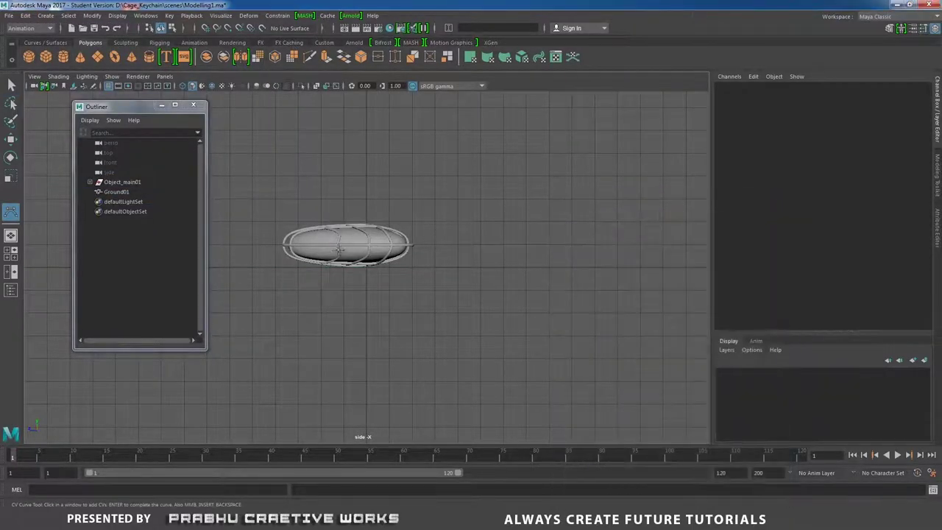
scroll(563, 269, up, 4)
click(335, 242)
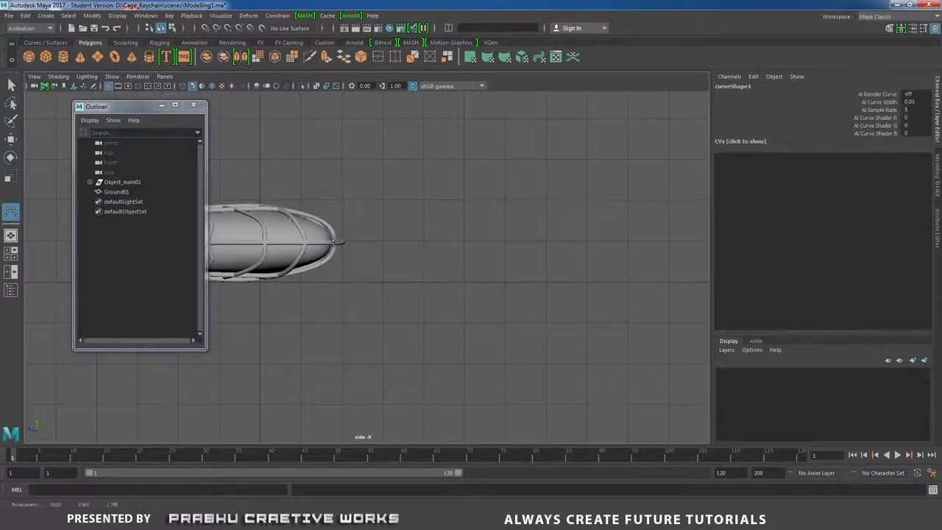
click(379, 267)
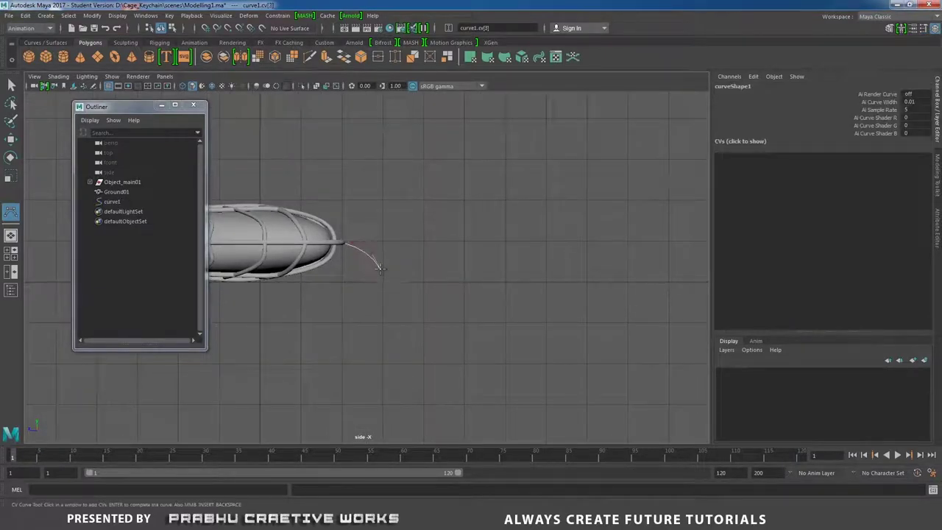
click(400, 281)
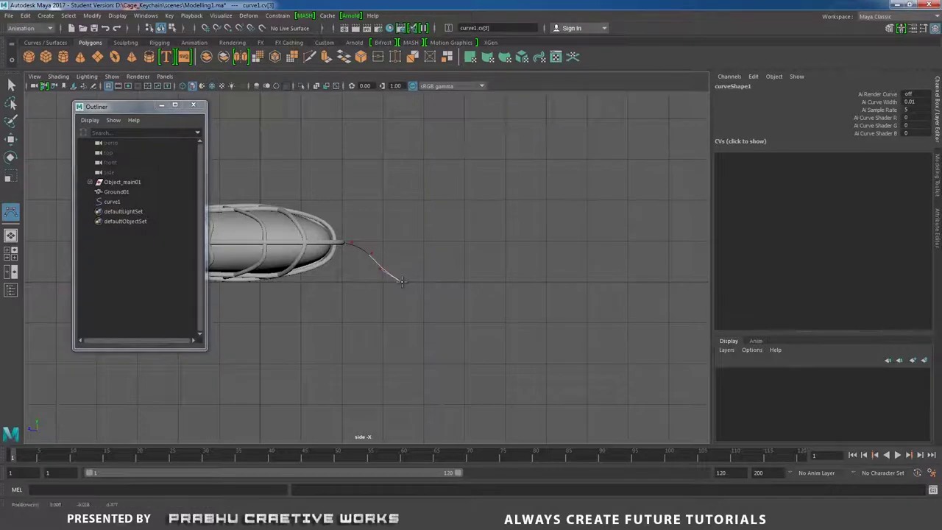
click(442, 281)
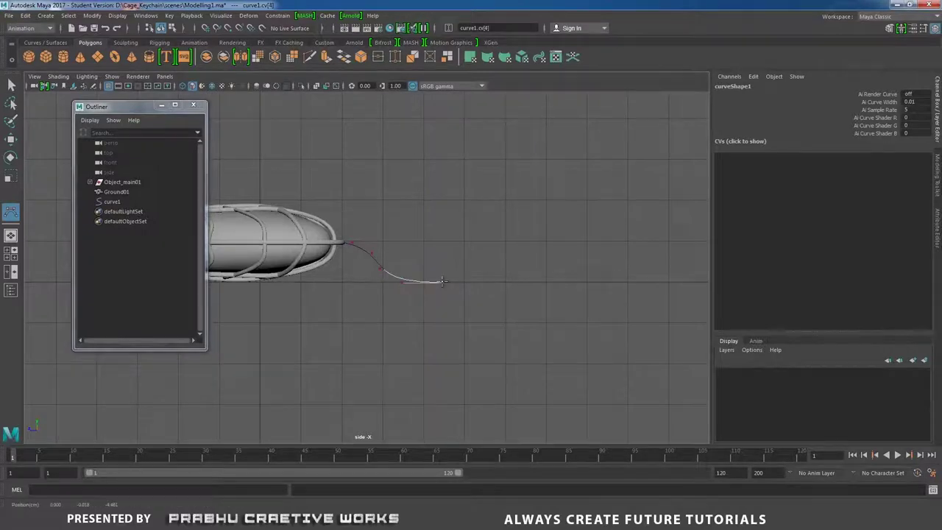
click(490, 281)
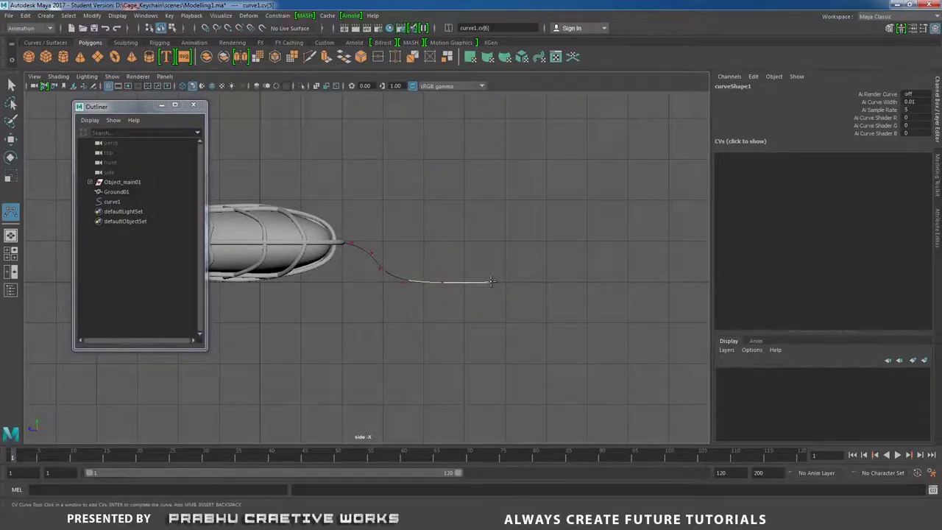
click(540, 282)
key(Return)
In the perspective view, move the curve's first control point along Z into the cage loop at the heart's notch
key(space)
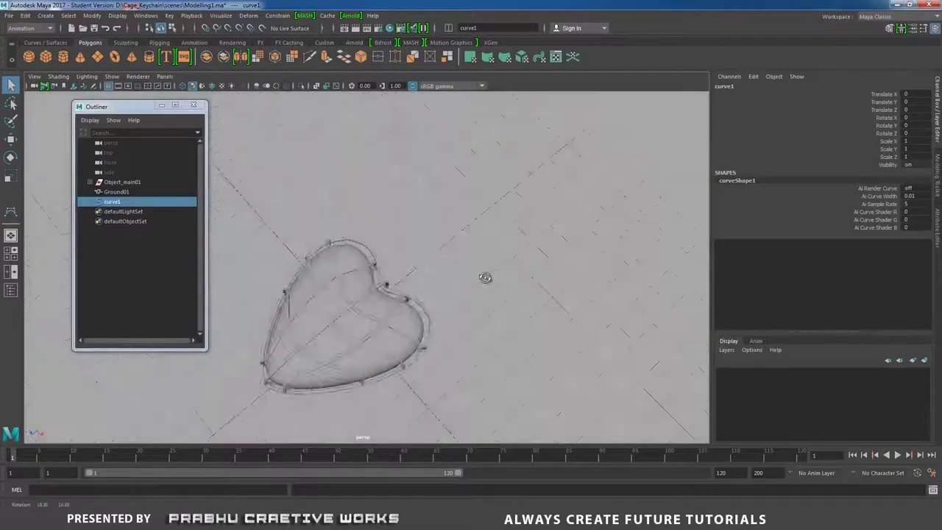
alt+drag(485, 277, 472, 248)
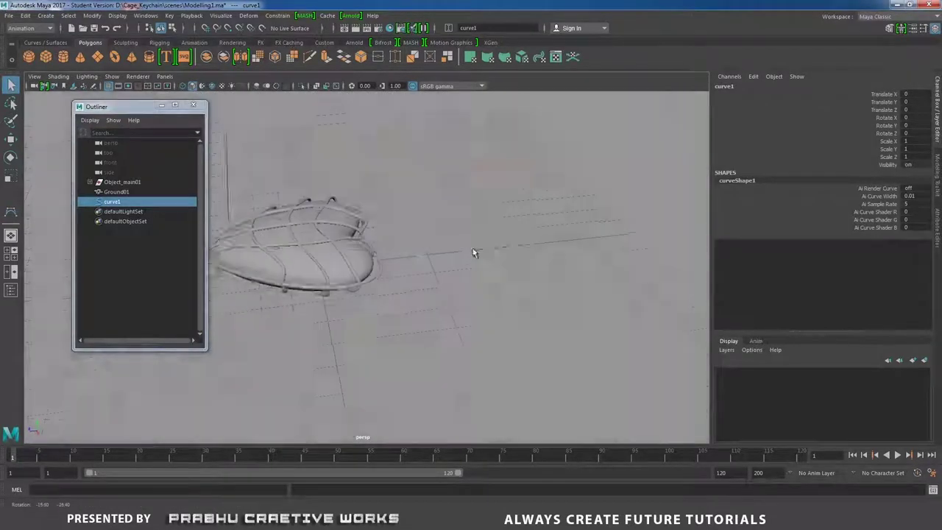
scroll(487, 262, up, 6)
right_drag(411, 216, 343, 216)
alt+drag(375, 230, 354, 255)
alt+right_drag(354, 255, 428, 259)
alt+drag(429, 262, 479, 304)
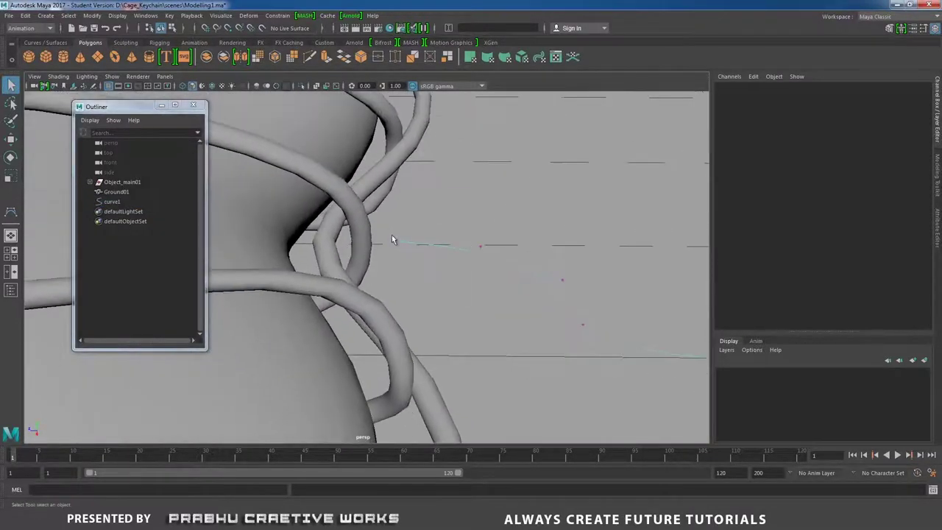
drag(392, 237, 428, 262)
key(w)
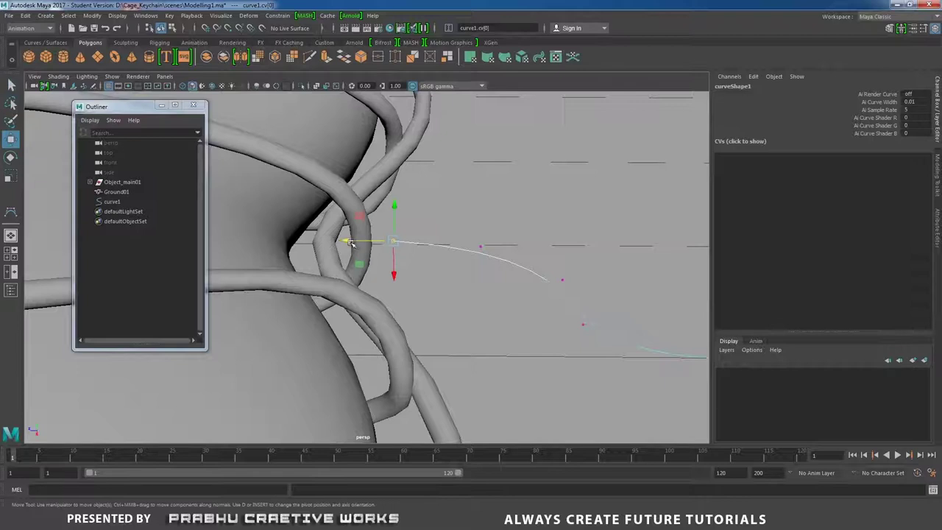
drag(350, 243, 301, 242)
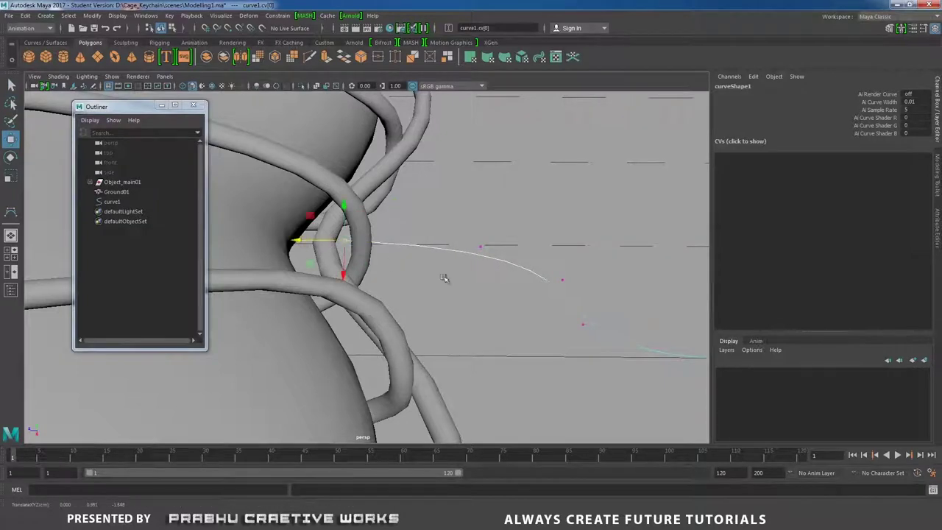
Raise the control points at the curve's far end slightly so that stretch lies just above the ground plane
alt+drag(444, 277, 471, 294)
drag(442, 231, 518, 285)
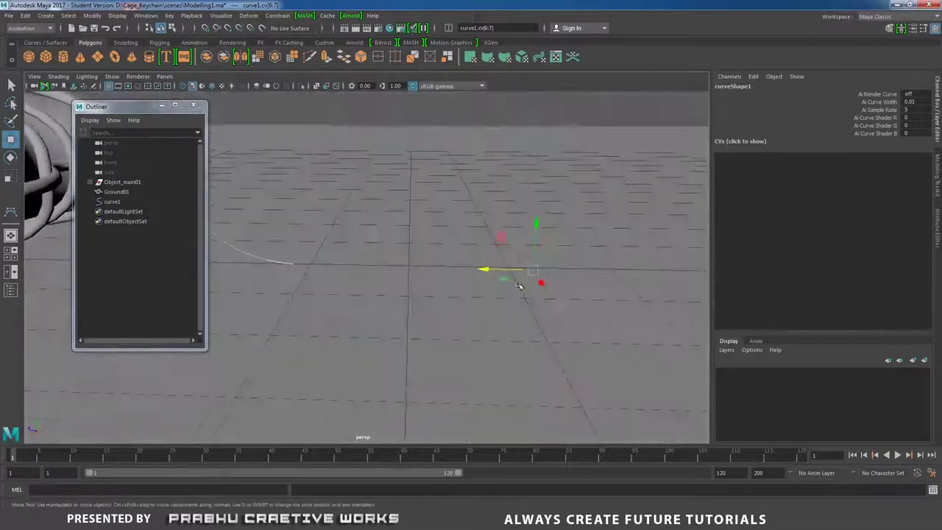
drag(536, 225, 540, 221)
click(342, 264)
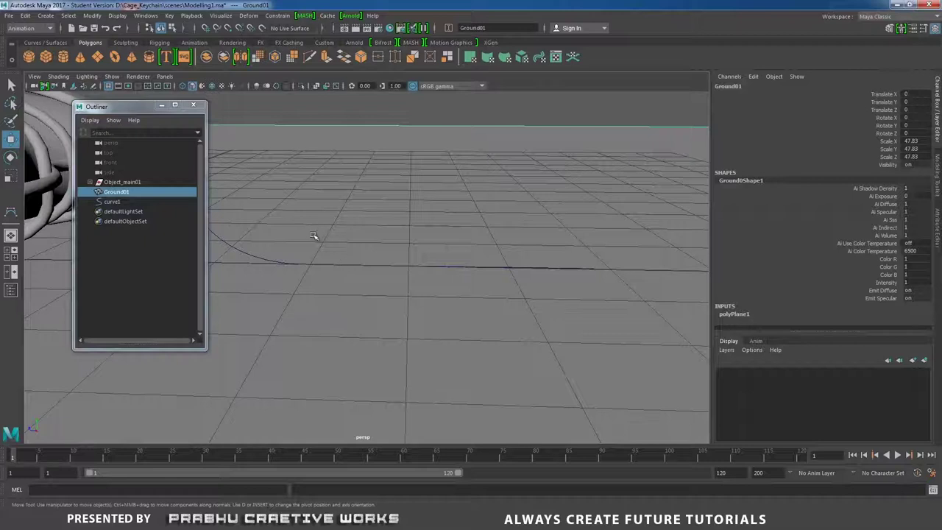
key(ctrl+z)
click(349, 300)
key(ctrl+z)
click(355, 264)
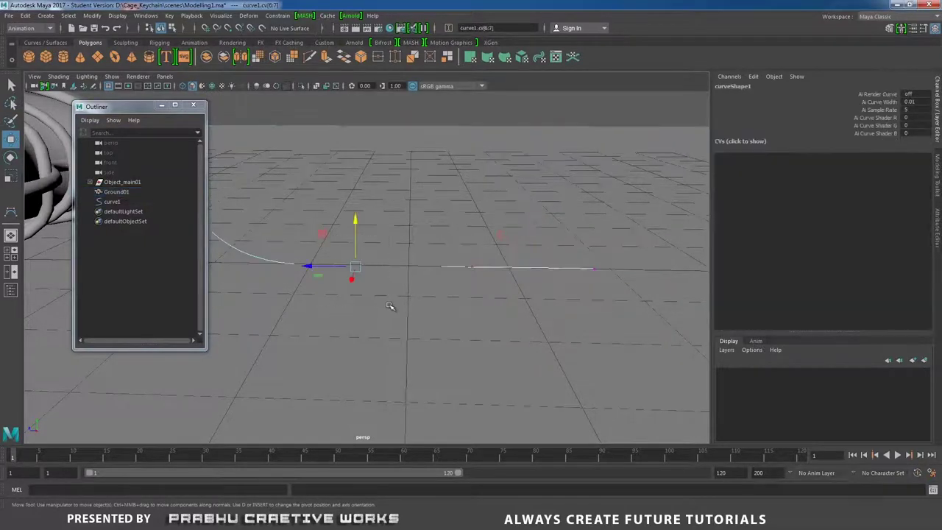
alt+drag(356, 218, 348, 311)
Move the curve's last two control points sideways along X, and pull the end point farther out to start a bend
drag(438, 367, 437, 365)
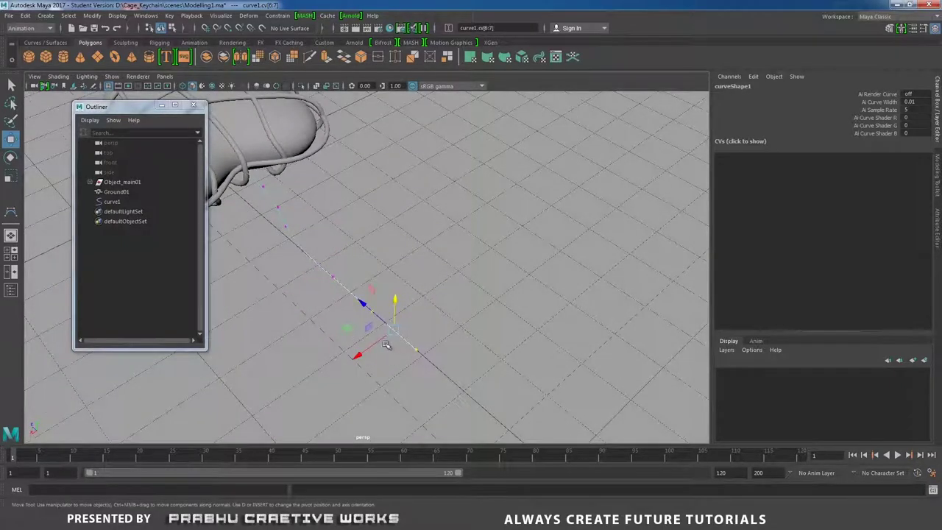
drag(361, 351, 496, 314)
alt+middle_drag(497, 314, 576, 336)
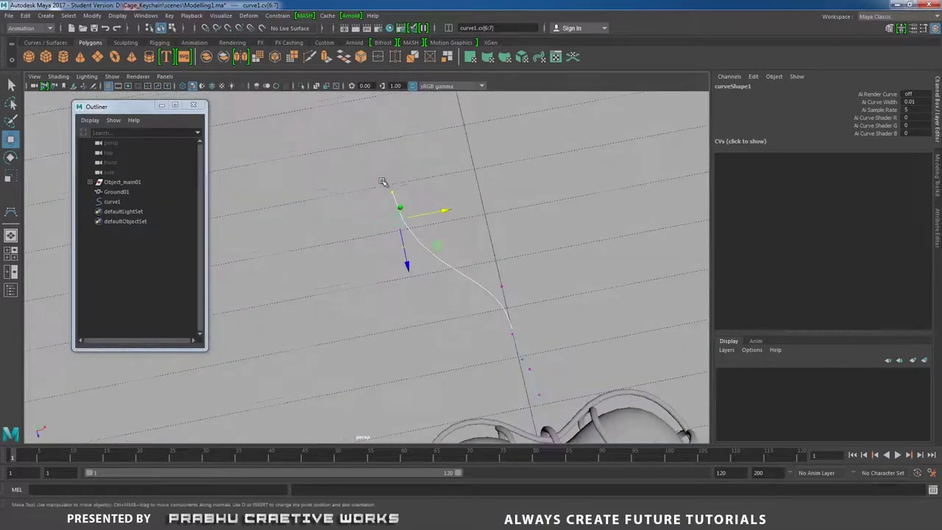
mouse_move(384, 183)
mouse_down()
mouse_move(401, 200)
mouse_move(374, 193)
mouse_up()
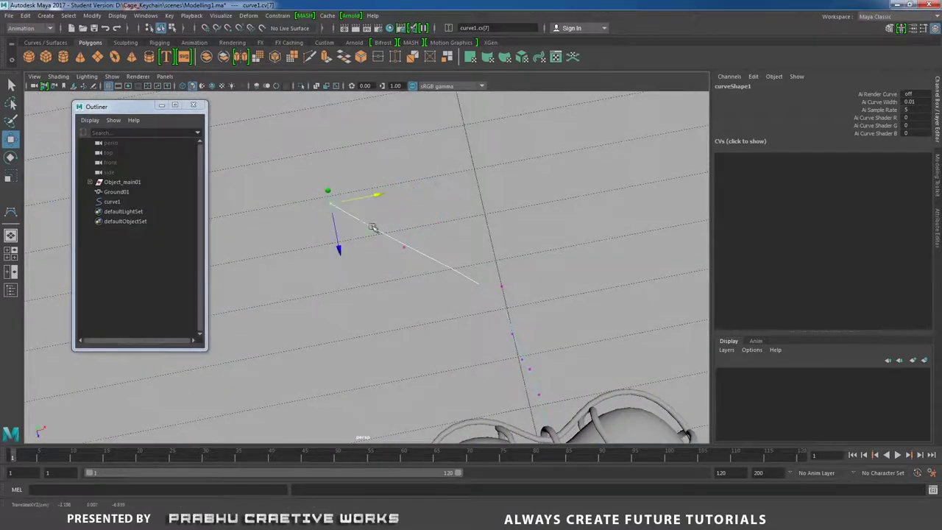
drag(340, 250, 353, 304)
Reposition the curve's last three control points into a smooth arc, then select curve1 as a whole object
alt+right_drag(454, 321, 434, 299)
drag(454, 252, 341, 273)
click(354, 278)
drag(395, 285, 398, 327)
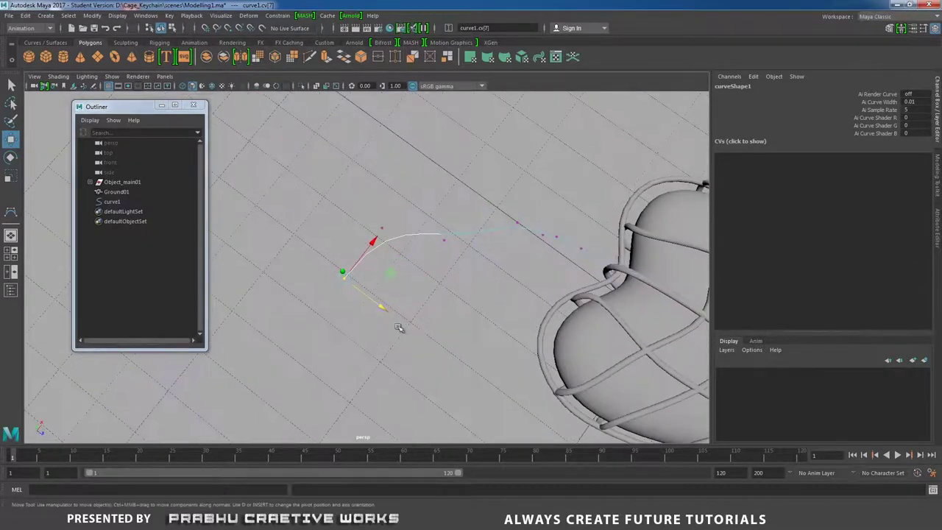
click(443, 240)
click(381, 228)
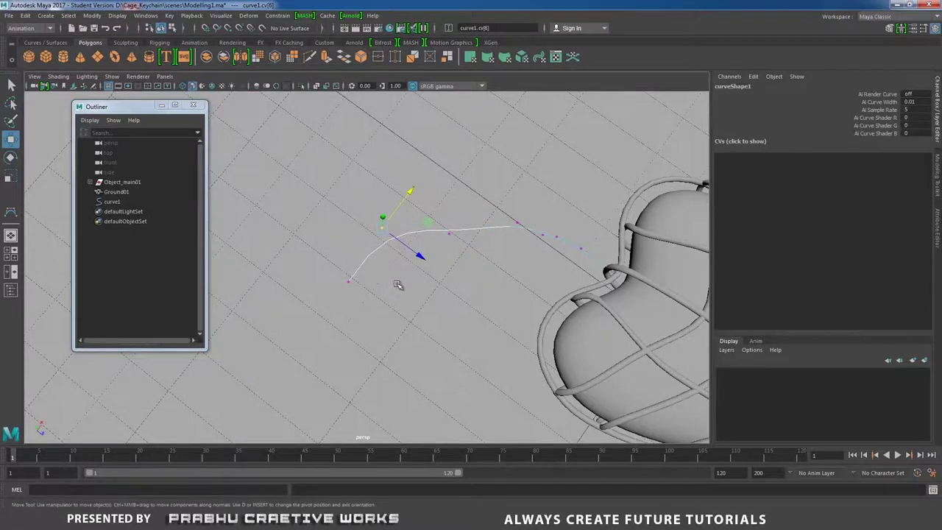
alt+drag(400, 284, 383, 295)
drag(346, 264, 366, 286)
alt+right_drag(365, 286, 446, 343)
alt+drag(446, 343, 441, 315)
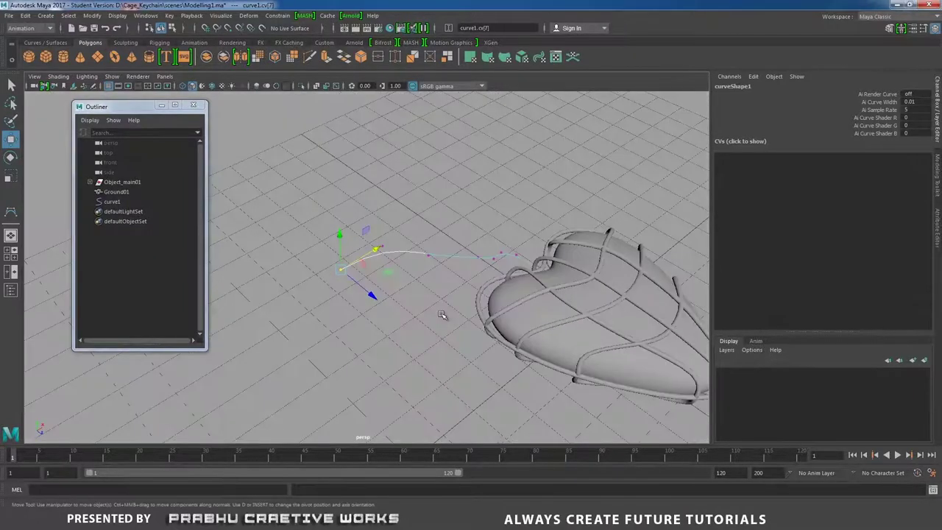
click(133, 202)
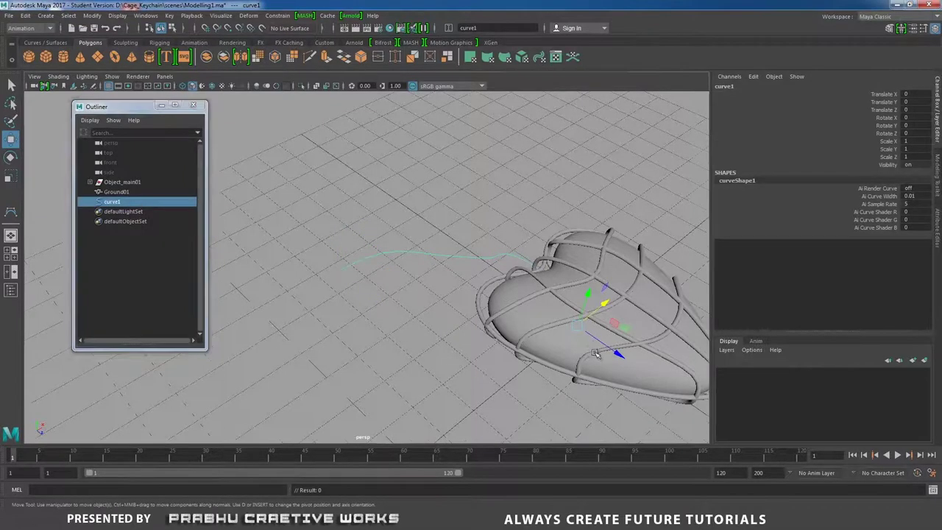
alt+right_drag(594, 353, 442, 333)
alt+drag(441, 332, 431, 279)
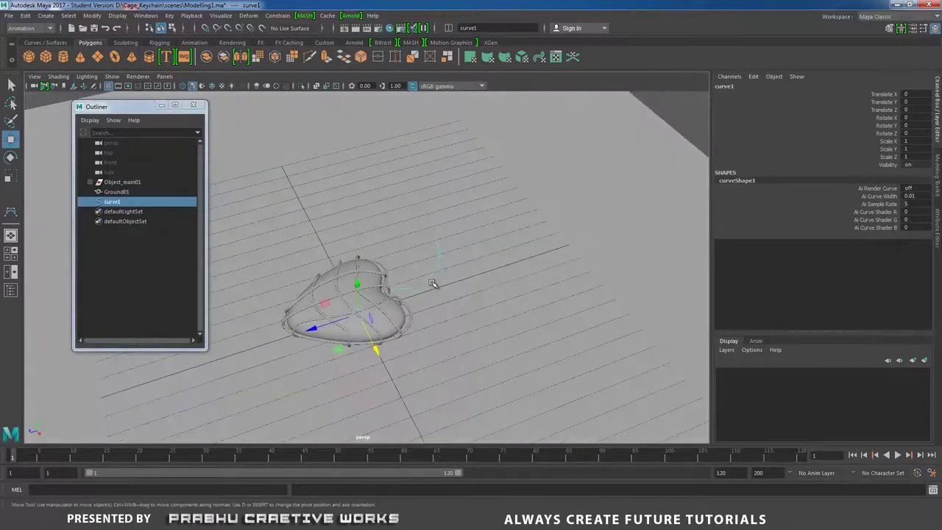
Create a NURBS torus and place it beside the heart at about 6.043 in X and 3.303 in Y
click(56, 15)
mouse_move(70, 53)
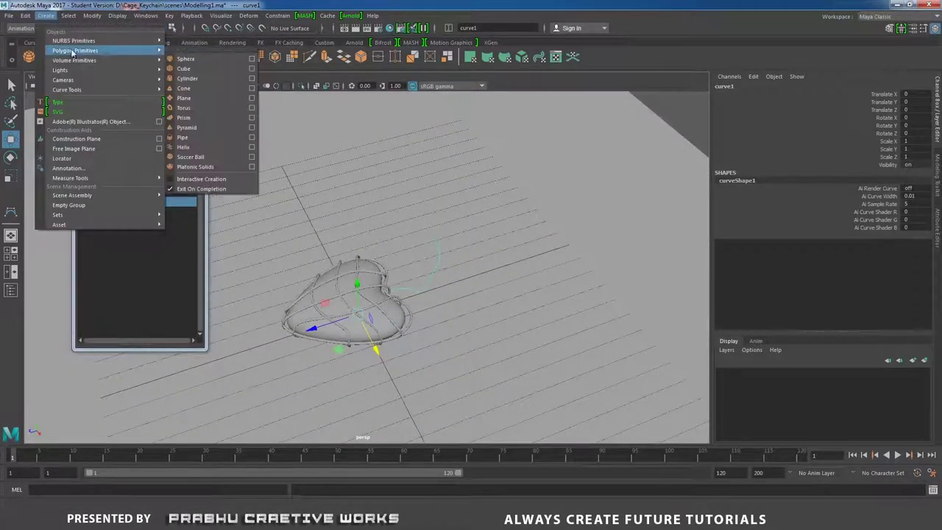
click(184, 98)
alt+drag(263, 210, 540, 343)
alt+drag(539, 343, 465, 172)
scroll(465, 292, up, 2)
Set the NURBS torus radius to 0.2
click(741, 197)
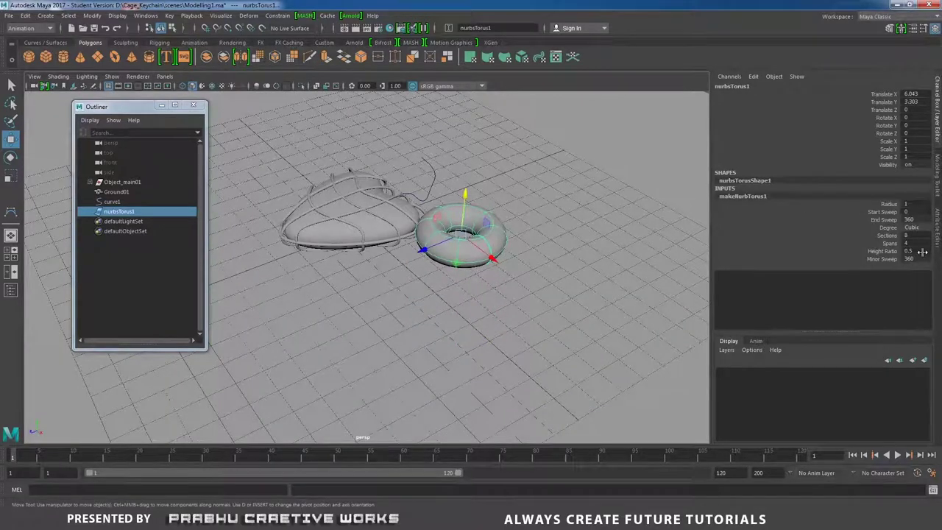
double_click(916, 205)
key(Return)
alt+drag(523, 255, 498, 276)
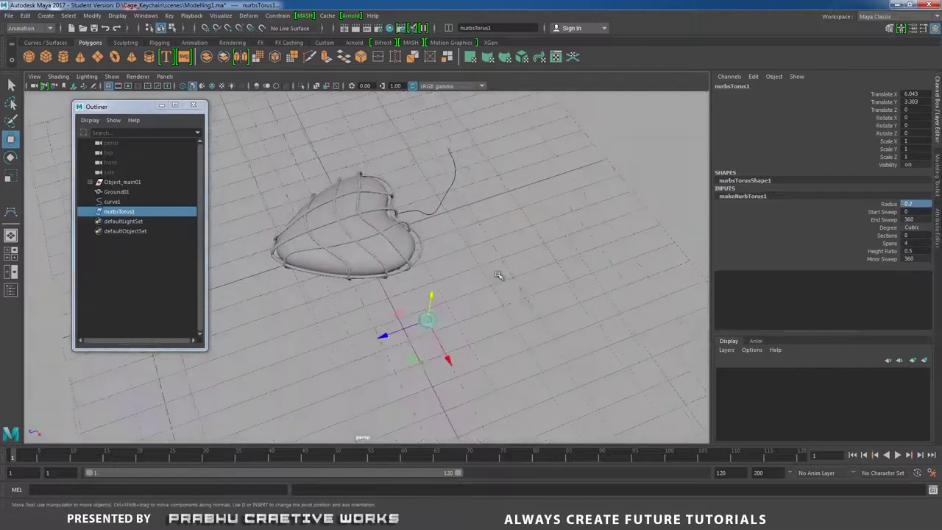
alt+right_drag(498, 275, 532, 286)
alt+middle_drag(532, 286, 495, 253)
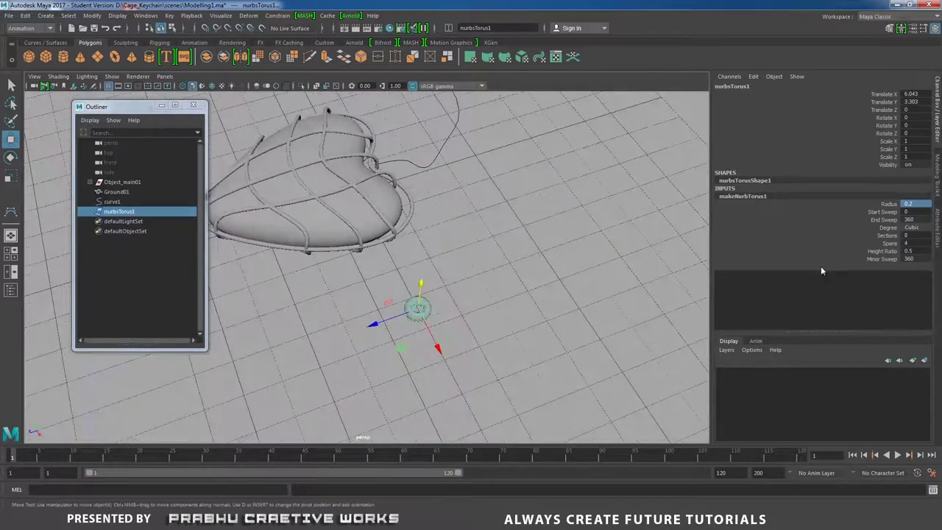
Set the torus height ratio to 0.35 to make the small ring thinner
double_click(913, 251)
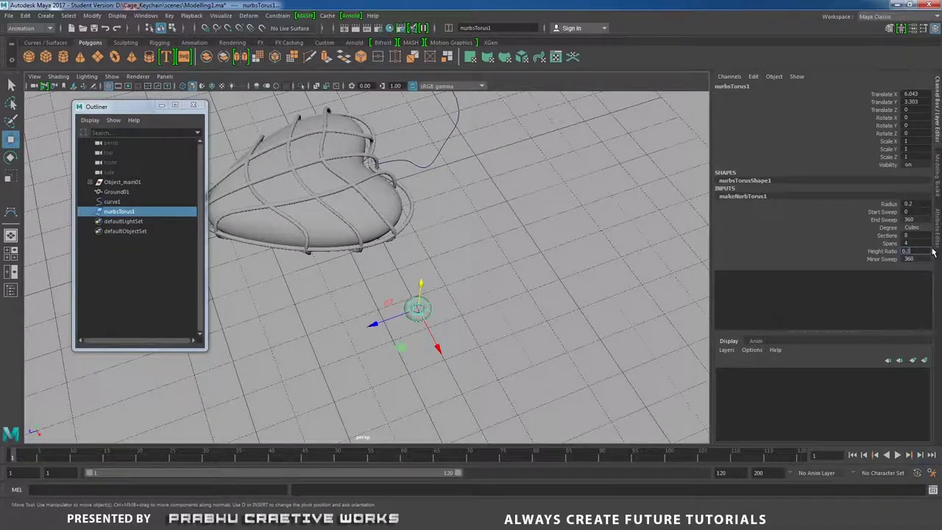
text(0.3)
key(Return)
click(418, 313)
alt+drag(392, 330, 353, 368)
alt+right_drag(353, 368, 437, 324)
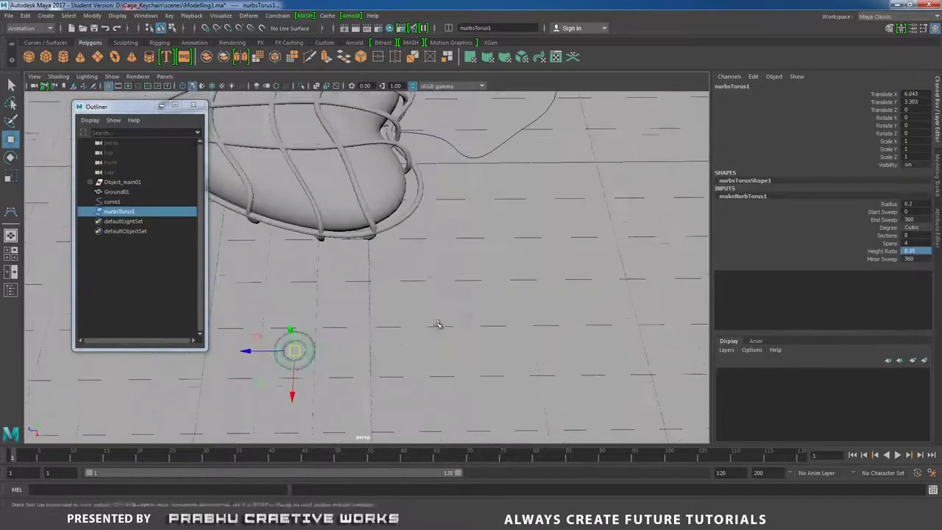
Duplicate the small torus ring
mouse_move(437, 324)
alt+mouse_down()
mouse_move(503, 311)
mouse_move(420, 319)
alt+mouse_up()
key(ctrl+d)
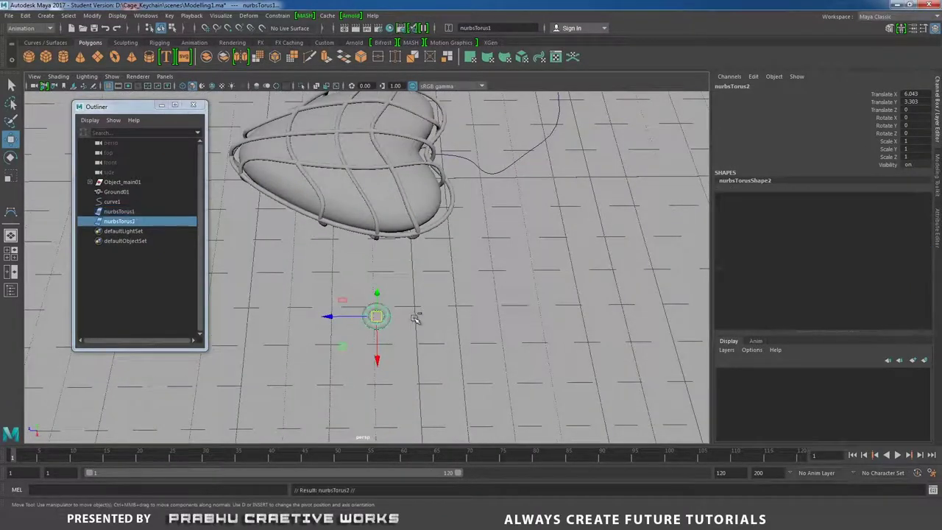
Move nurbsTorus2 along Z to about -0.242 so it overlaps the first ring, and set its Rotate Z to 90
drag(328, 317, 344, 317)
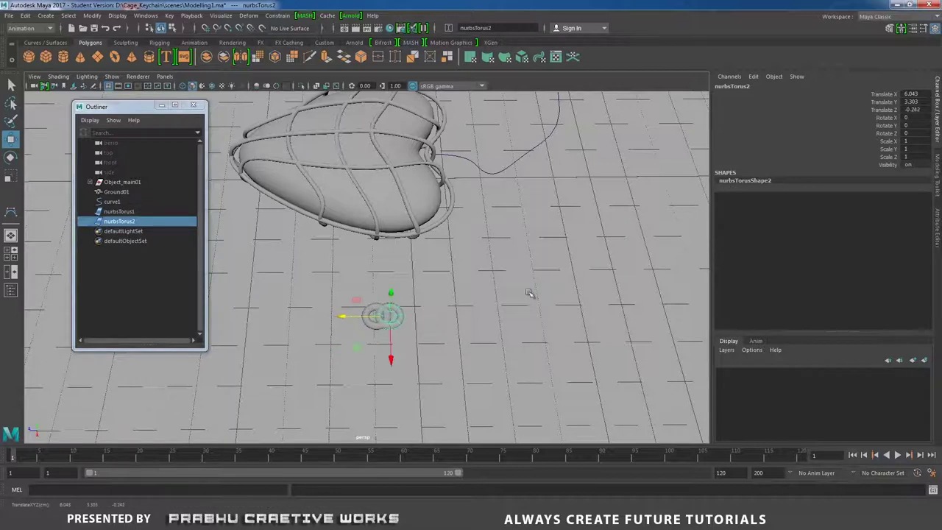
click(911, 133)
key(Return)
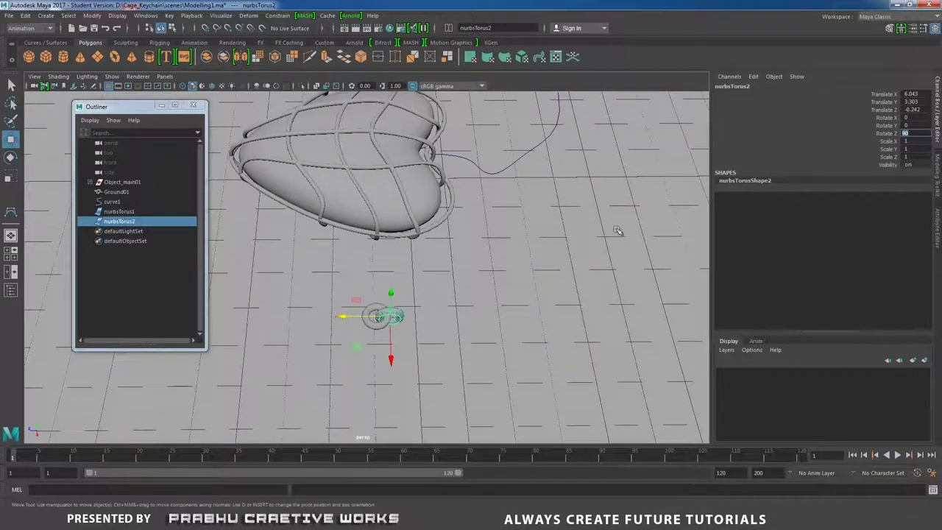
Group nurbsTorus1 and nurbsTorus2, and center the group's pivot on the two rings
click(151, 212)
ctrl+click(144, 222)
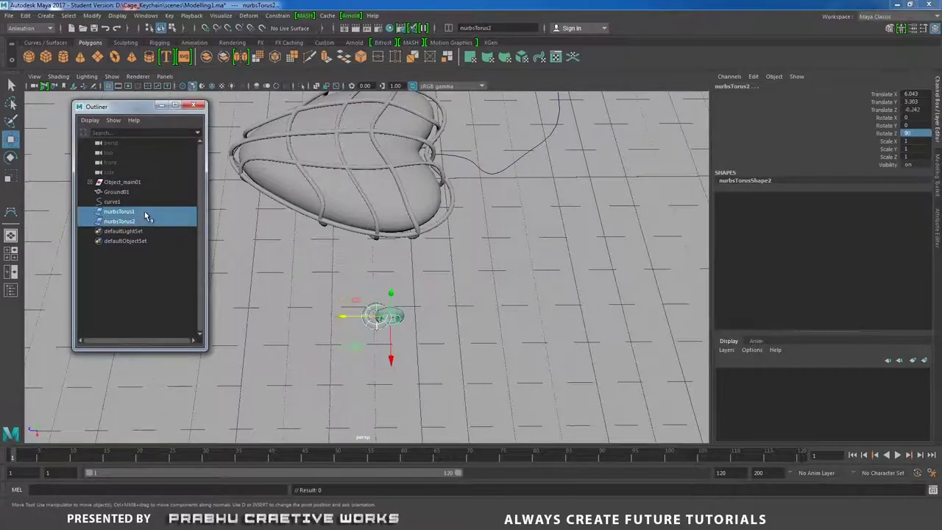
key(ctrl+g)
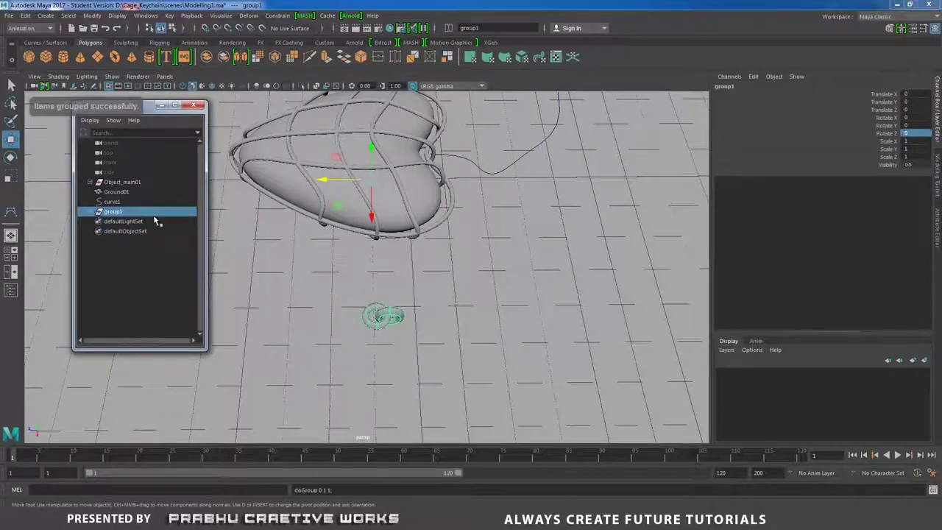
alt+drag(428, 310, 485, 294)
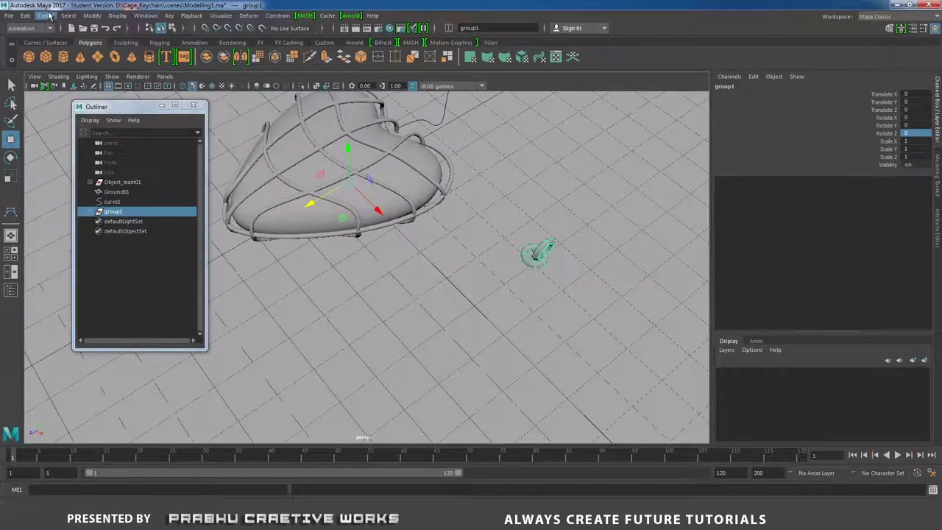
click(92, 15)
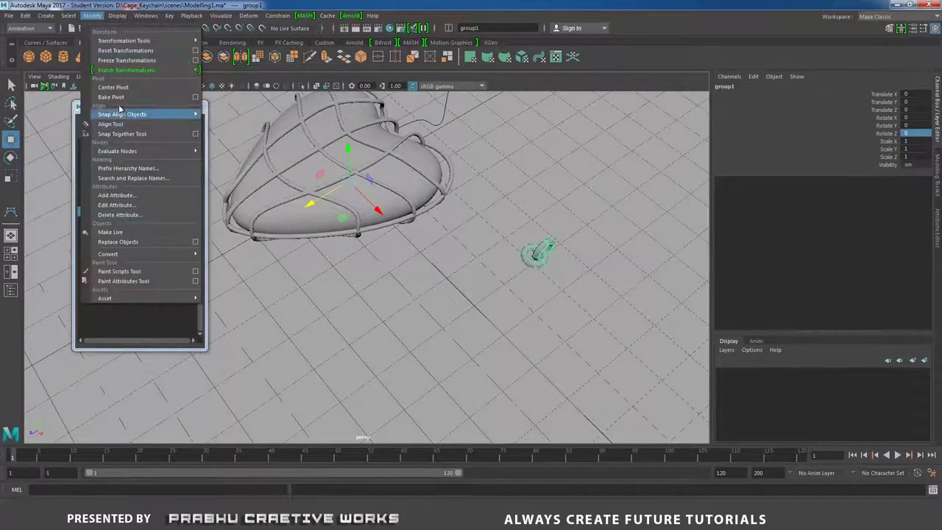
click(118, 87)
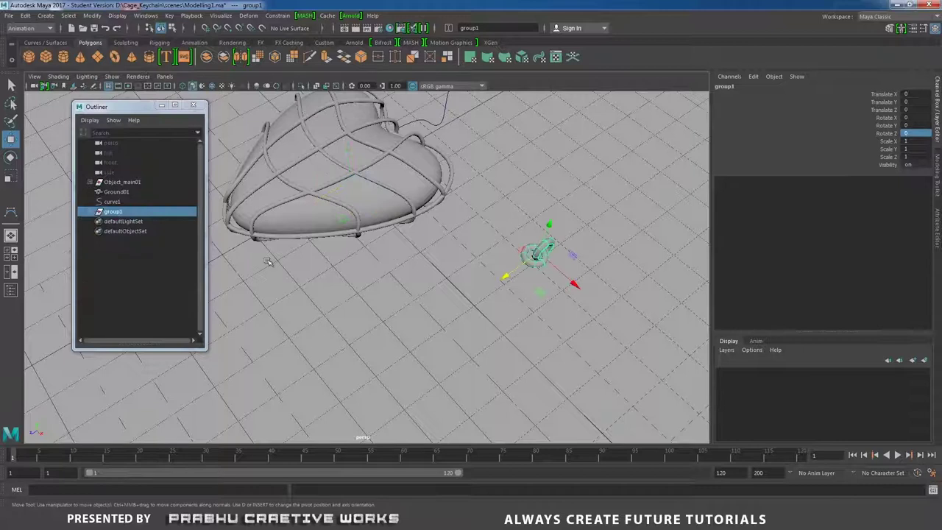
Rename the group of two rings to test_chain01
double_click(112, 212)
text(test_c)
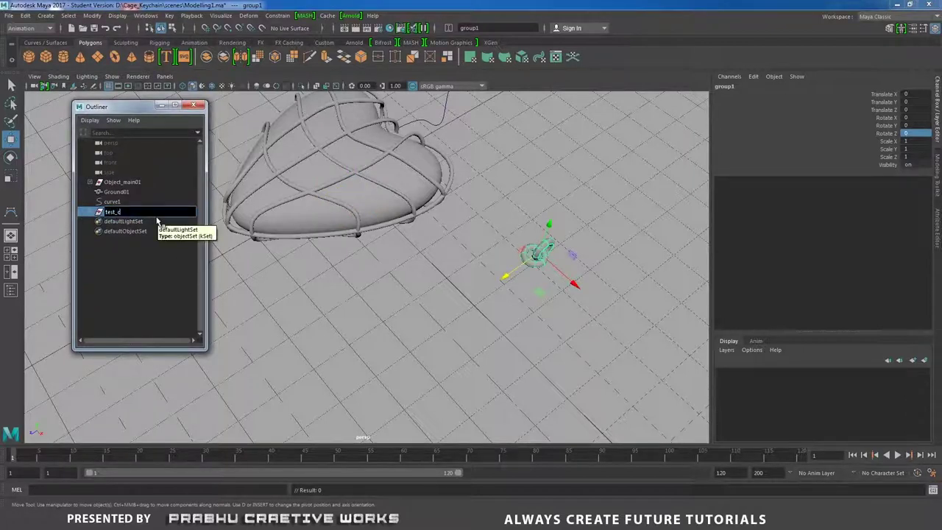
text(hain01)
key(Return)
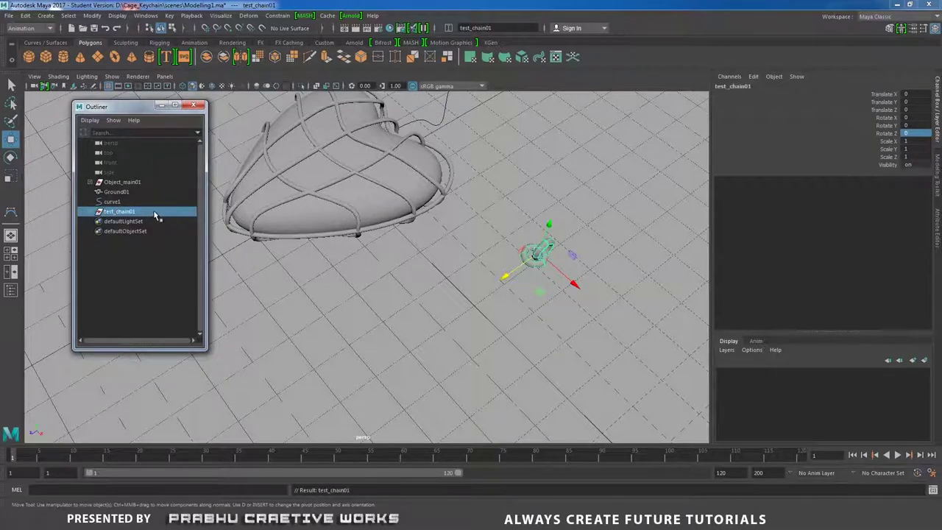
Select test_chain01 followed by curve1, and open the Attach to Motion Path options from the Animation command set
alt+drag(370, 267, 397, 302)
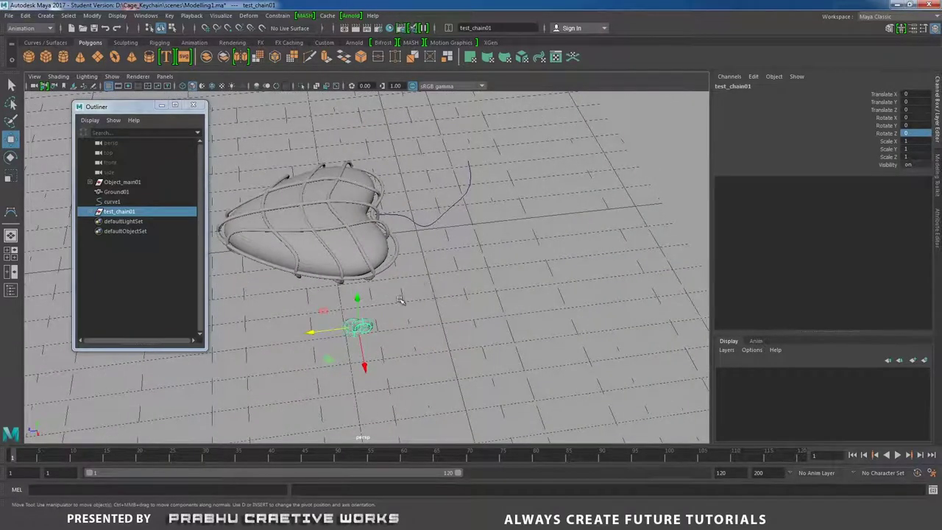
mouse_move(413, 285)
alt+mouse_down()
mouse_move(391, 301)
mouse_move(416, 288)
alt+mouse_up()
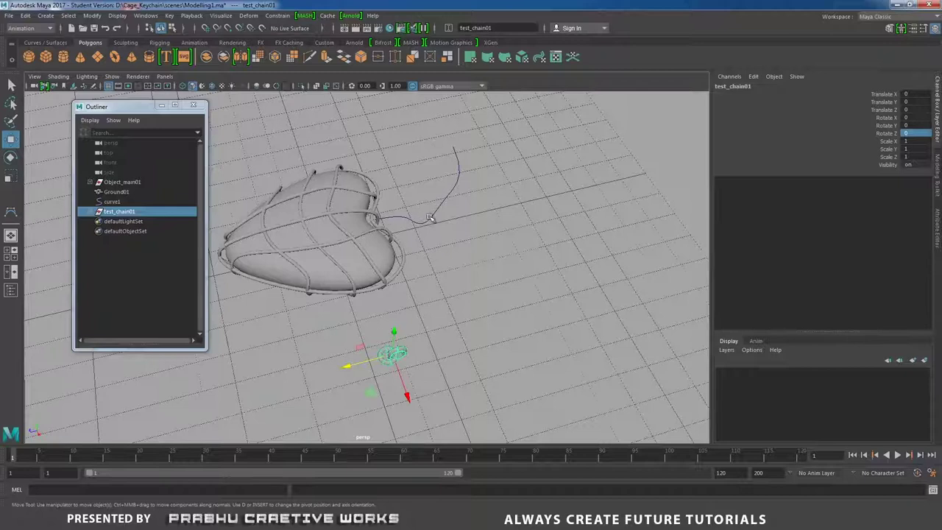
click(145, 213)
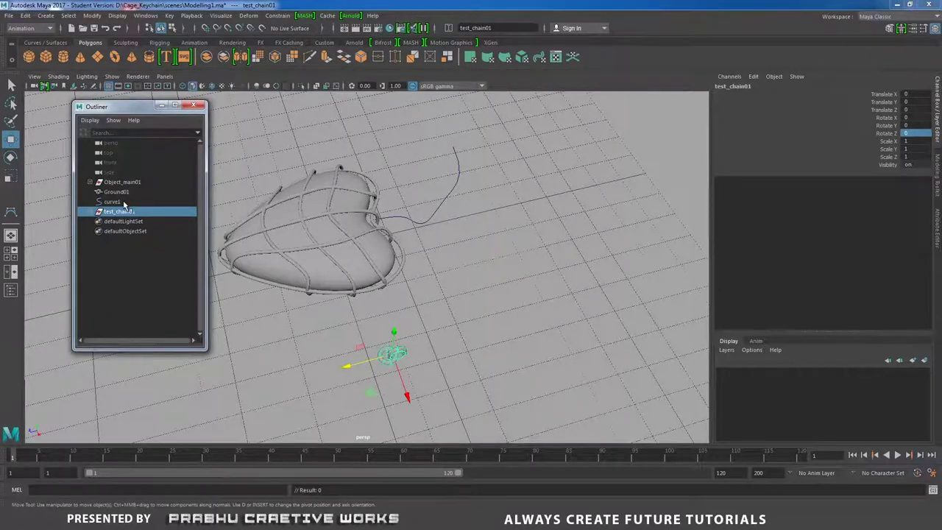
ctrl+click(113, 203)
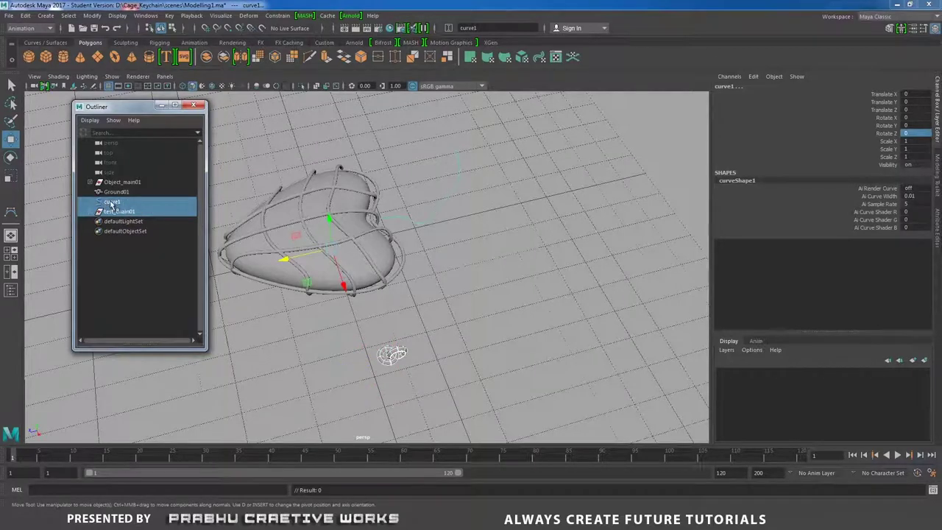
click(123, 212)
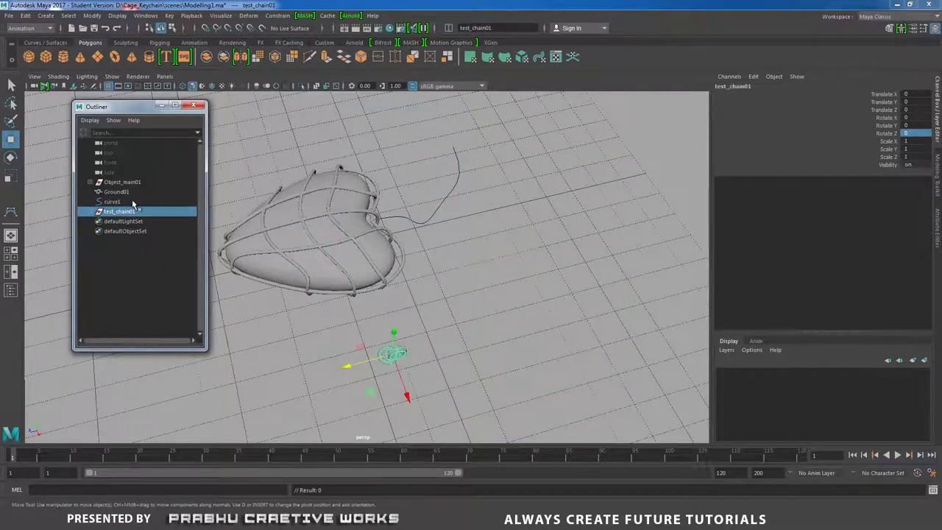
ctrl+click(131, 202)
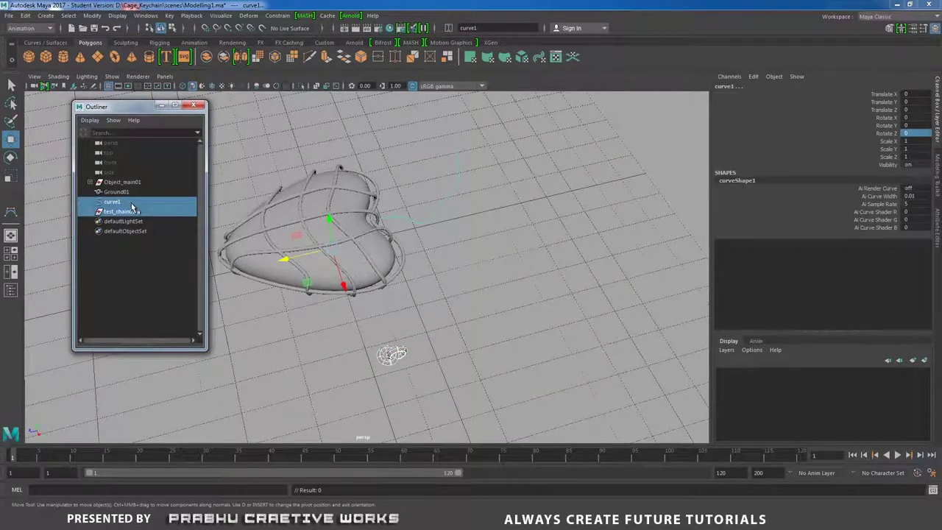
click(22, 28)
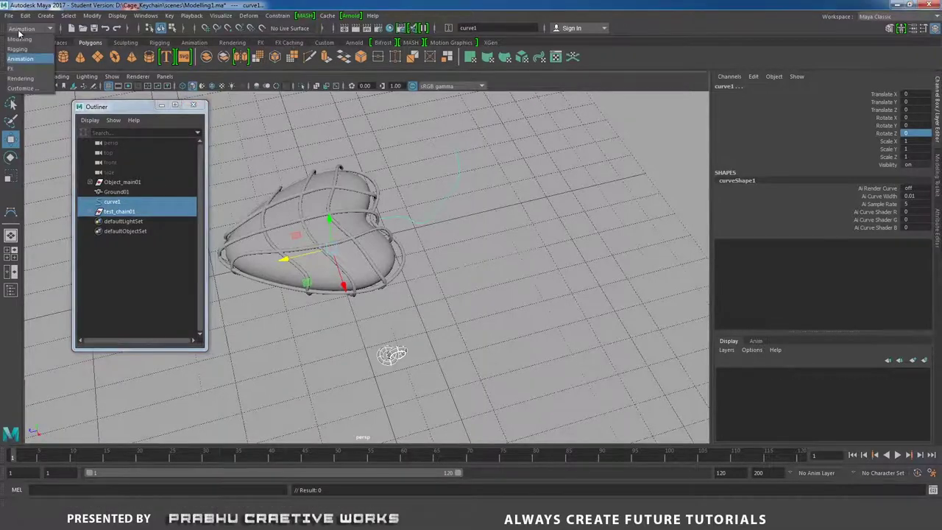
click(20, 61)
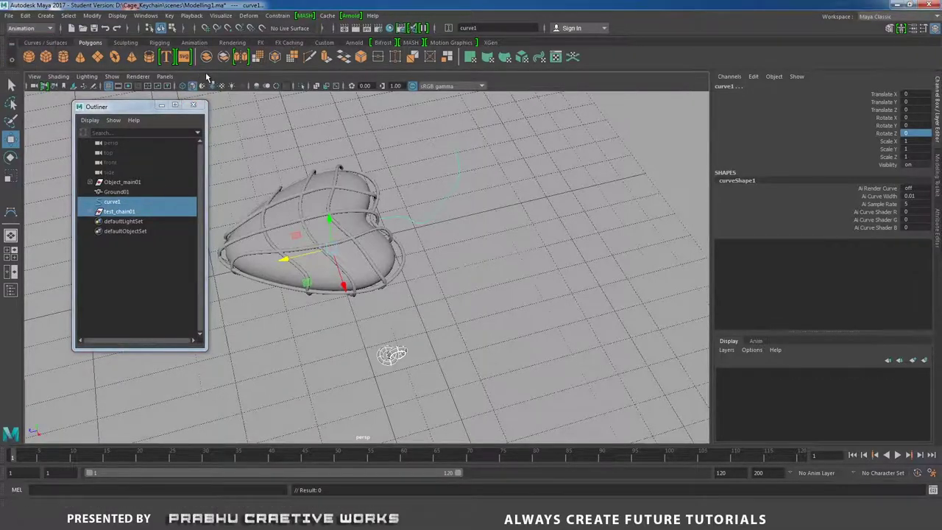
click(277, 17)
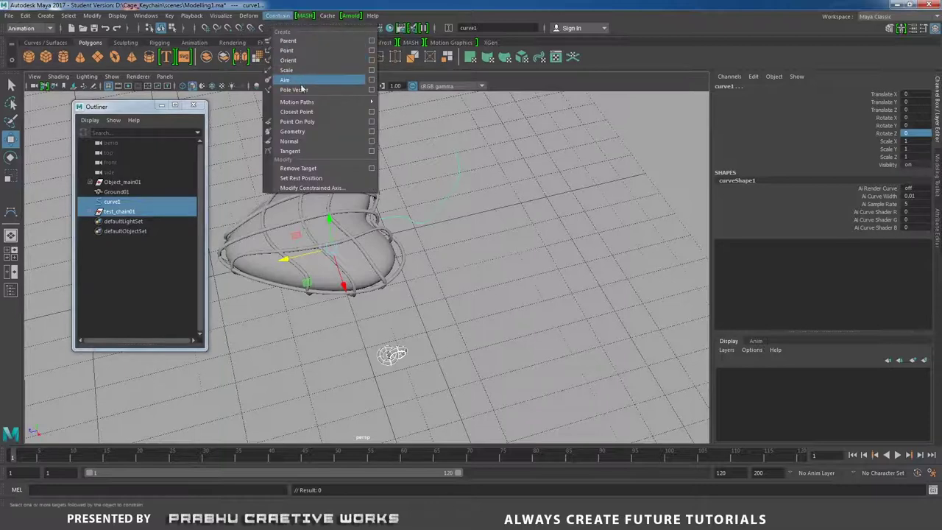
mouse_move(309, 102)
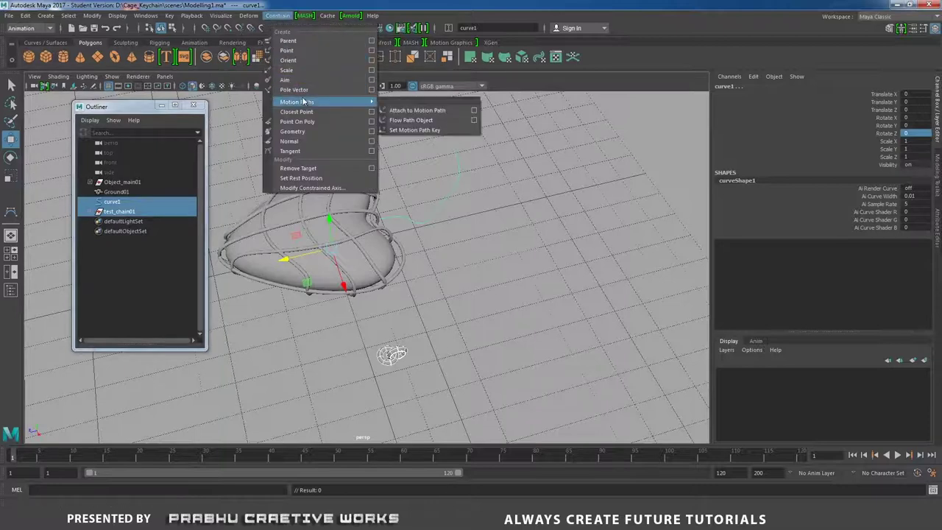
click(474, 111)
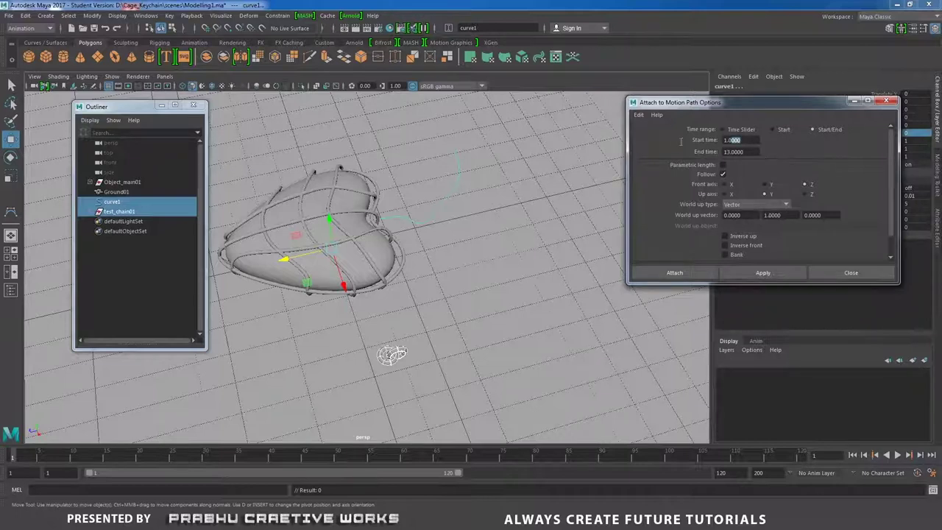
Attach test_chain01 to curve1 as a motion path with start time 1, end time 20 and Follow enabled
key(Tab)
text(20)
key(Return)
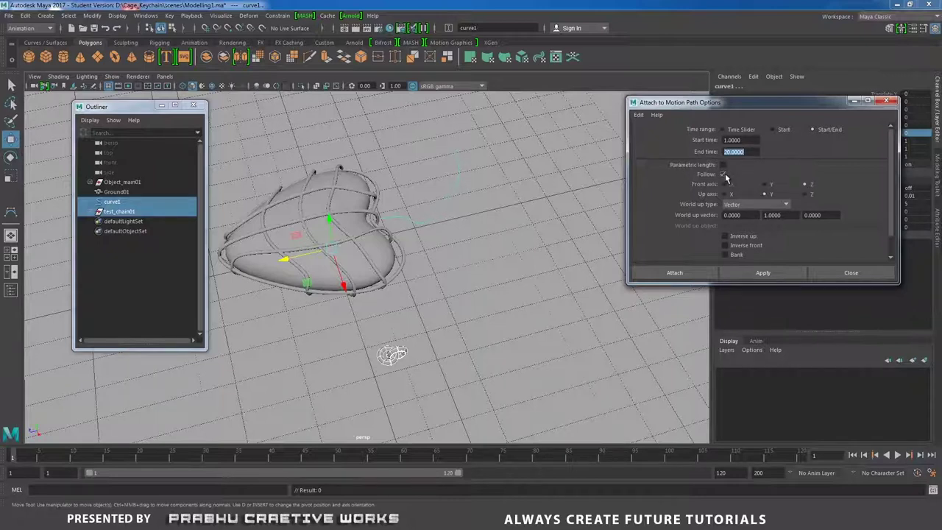
click(724, 174)
click(724, 175)
click(674, 273)
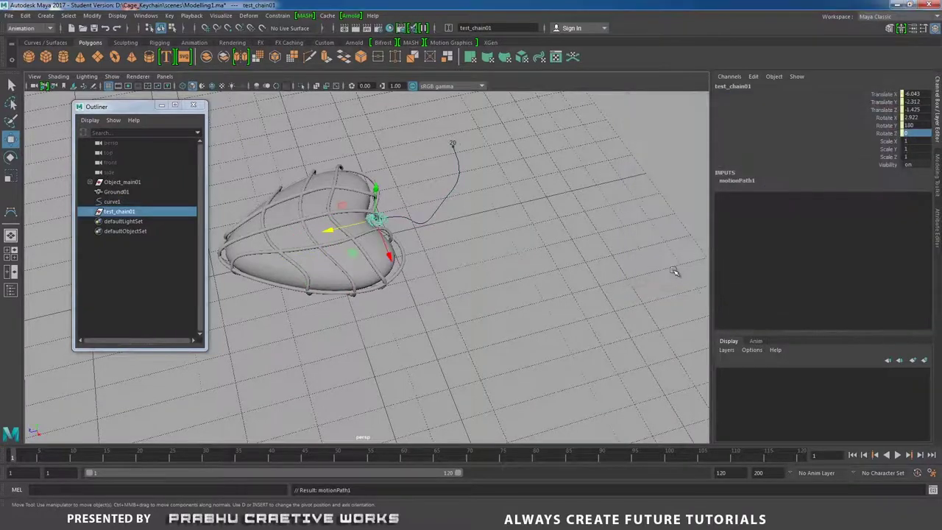
Preview the link's motion along the curve, and create an animation snapshot of test_chain01 from time 1 to 20 with increment 1
alt+drag(616, 284, 501, 290)
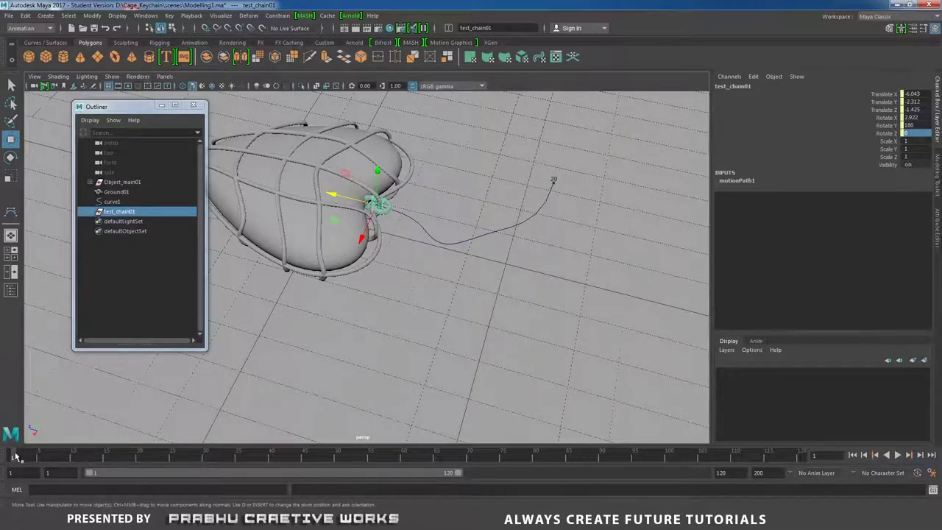
mouse_move(17, 457)
mouse_down()
mouse_move(132, 450)
mouse_move(13, 440)
mouse_up()
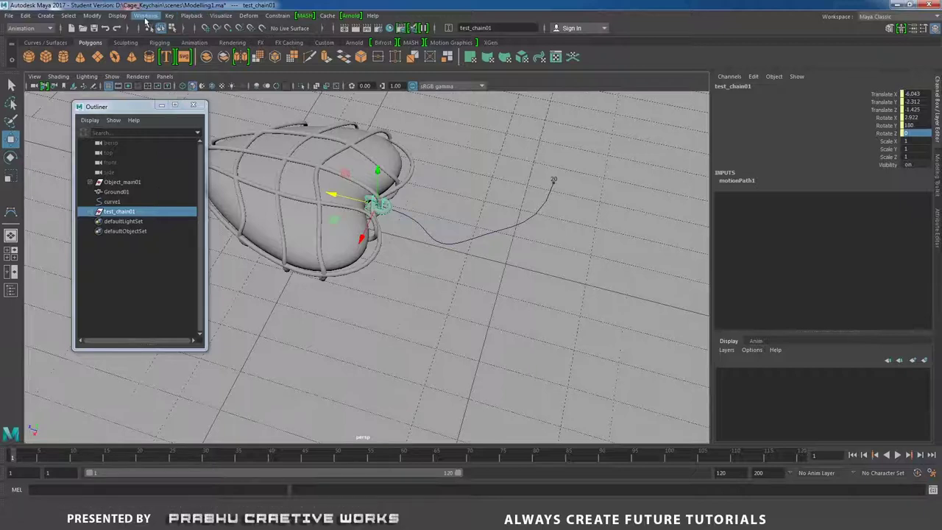
click(170, 15)
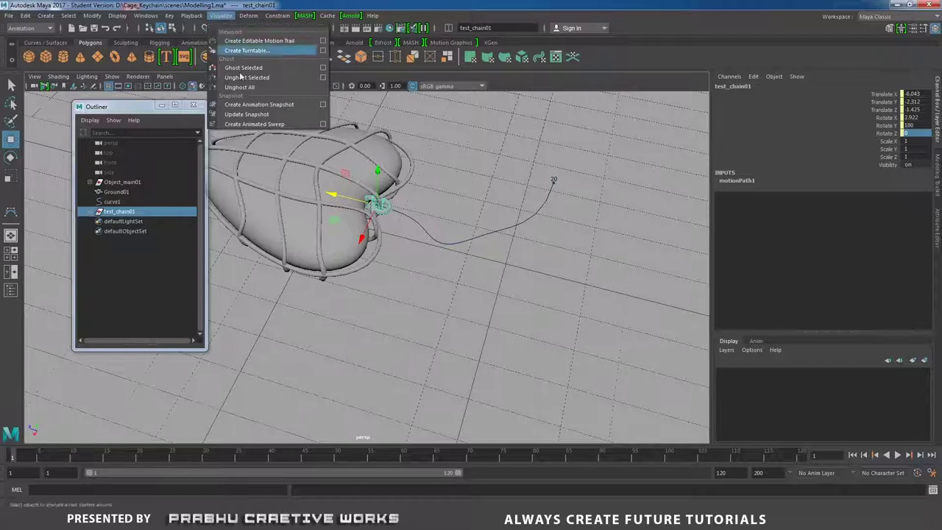
click(322, 104)
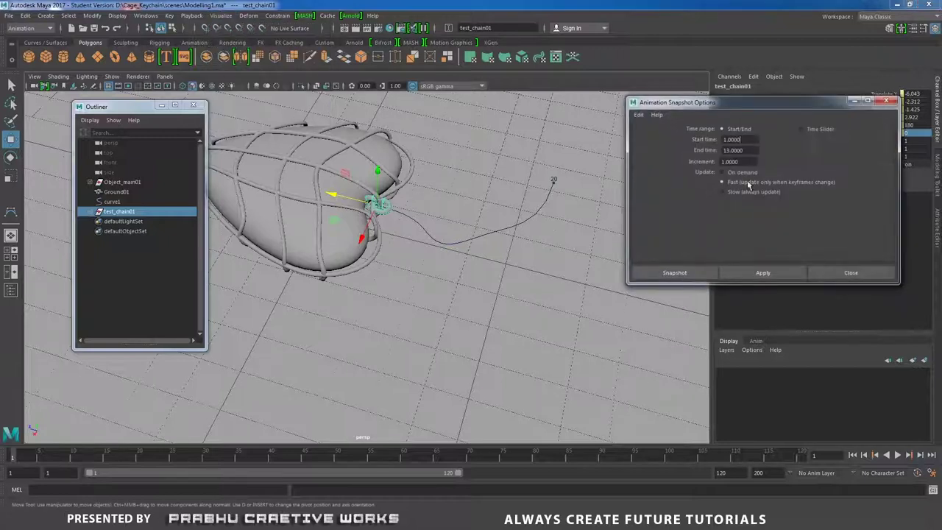
double_click(745, 140)
double_click(746, 150)
text(20)
click(674, 273)
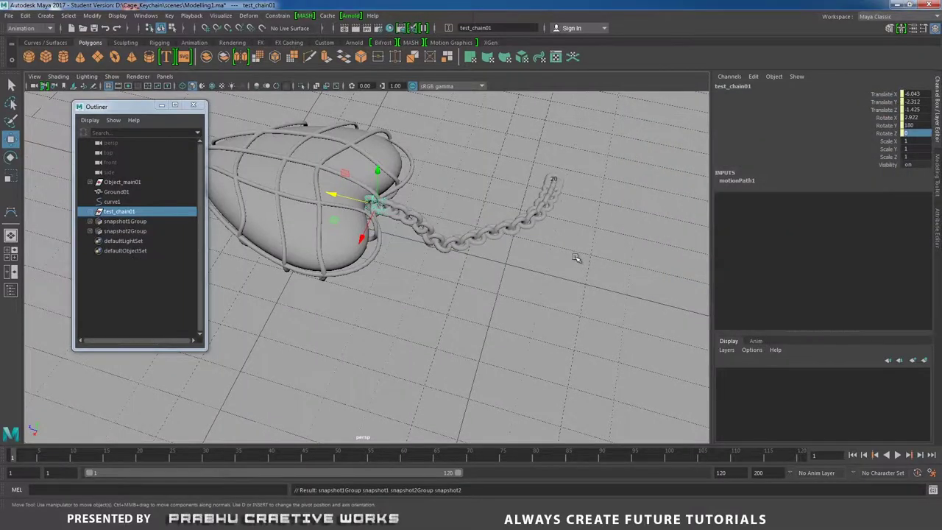
Examine the generated chain along its whole length, checking how the links interlock and meet the heart cage
alt+drag(577, 259, 608, 252)
scroll(486, 243, up, 5)
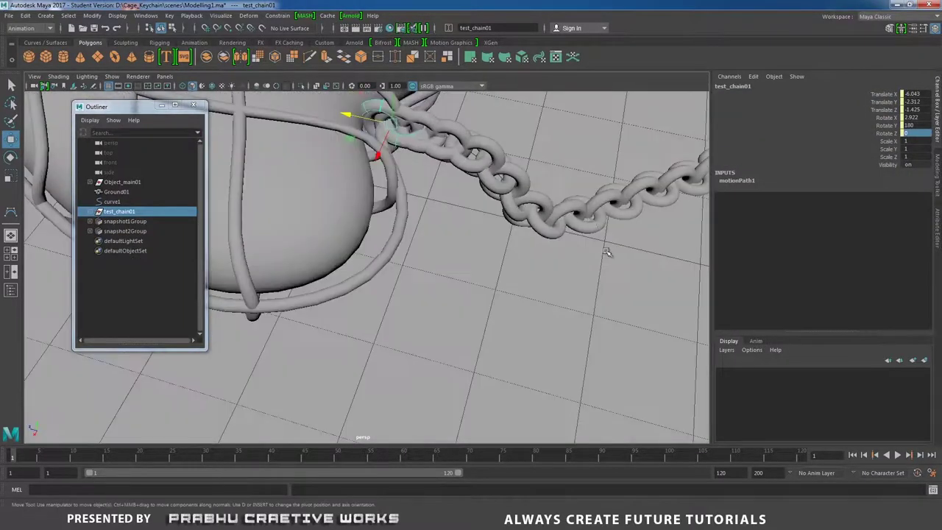
alt+middle_drag(608, 252, 542, 331)
alt+right_drag(541, 331, 743, 327)
alt+right_drag(559, 191, 478, 184)
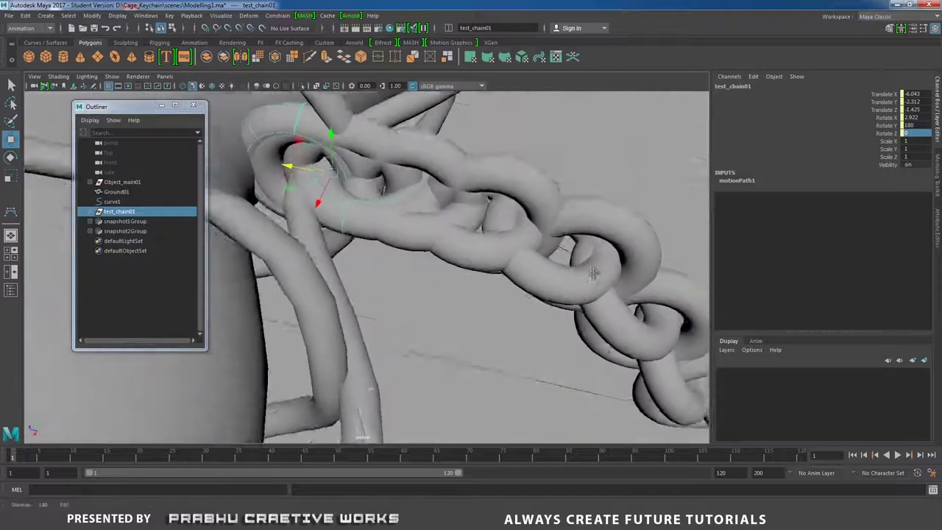
alt+middle_drag(478, 184, 478, 234)
alt+right_drag(478, 234, 434, 233)
alt+drag(384, 229, 370, 202)
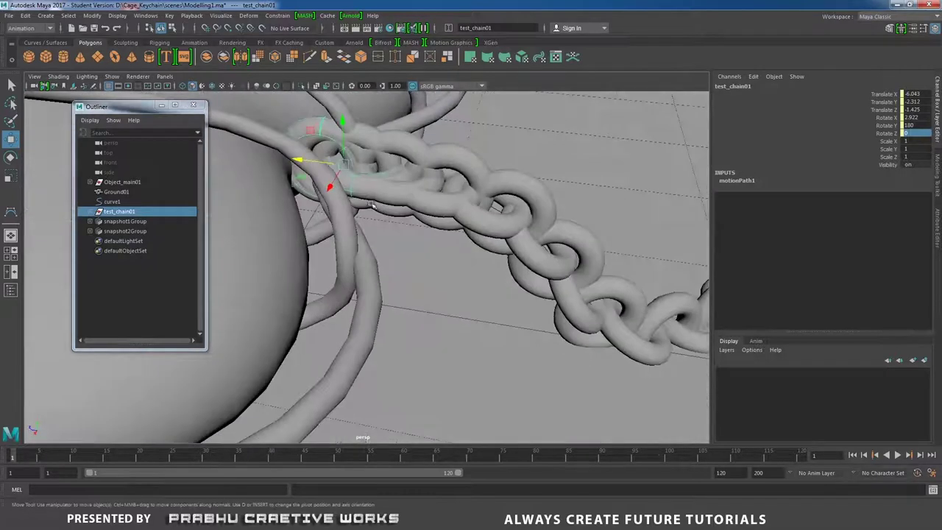
alt+drag(547, 216, 479, 258)
alt+right_drag(479, 258, 376, 244)
scroll(401, 295, up, 2)
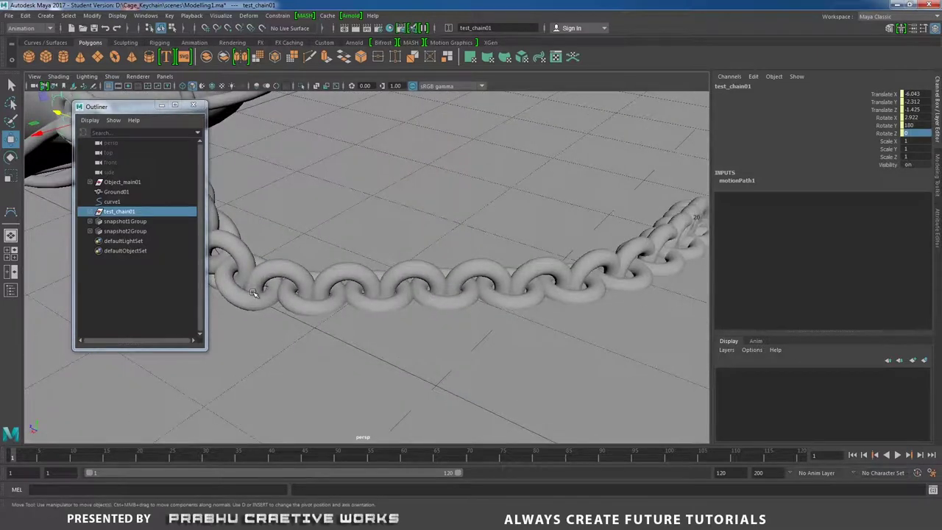
alt+drag(544, 291, 499, 306)
alt+drag(598, 311, 614, 329)
alt+middle_drag(614, 328, 557, 183)
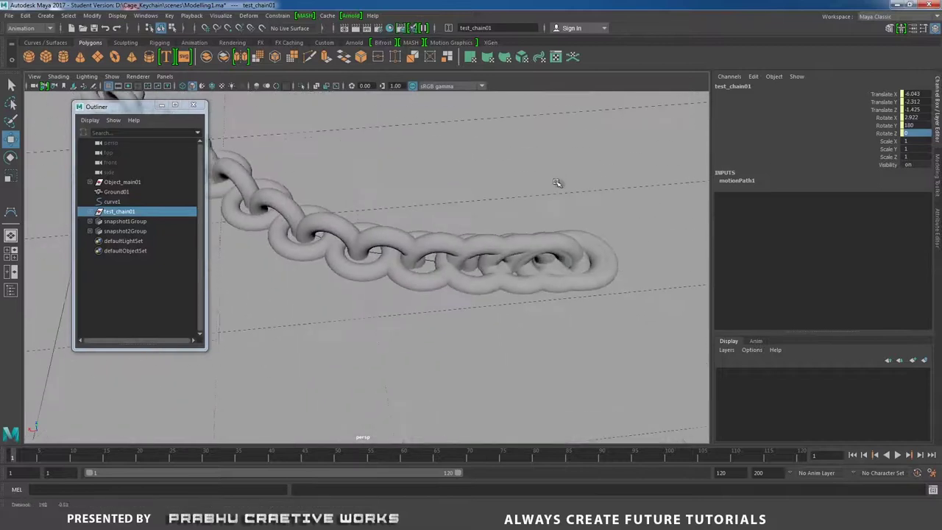
alt+right_drag(557, 184, 616, 281)
alt+right_drag(674, 270, 462, 231)
alt+drag(462, 231, 446, 235)
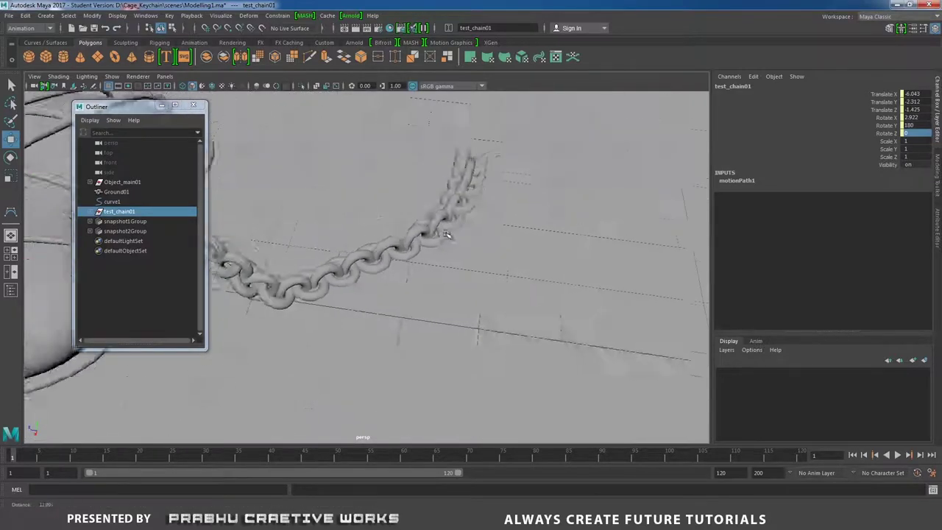
alt+middle_drag(447, 236, 592, 242)
alt+drag(546, 240, 532, 237)
alt+right_drag(532, 237, 557, 272)
alt+drag(460, 233, 477, 256)
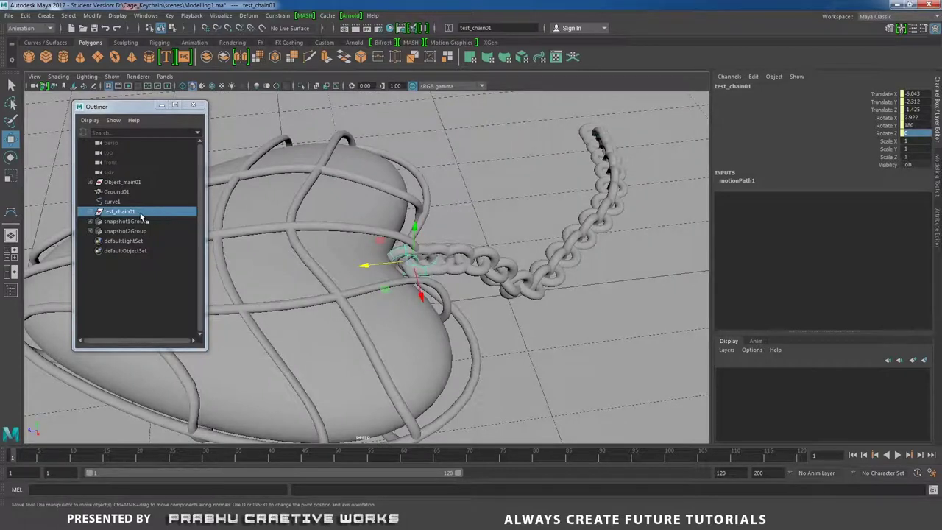
Open the Graph Editor for test_chain01 and make its motion path animation curve linear so the links are evenly spaced
click(146, 15)
mouse_move(169, 50)
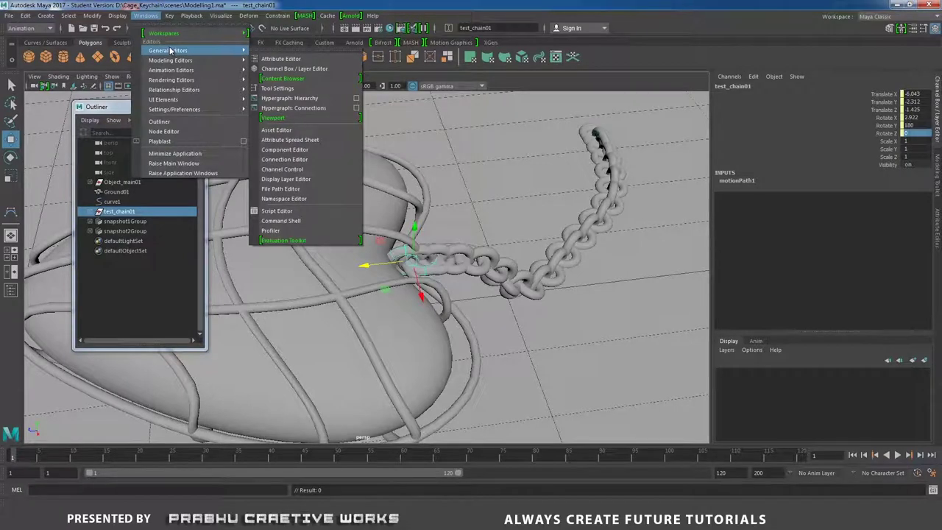
mouse_move(166, 72)
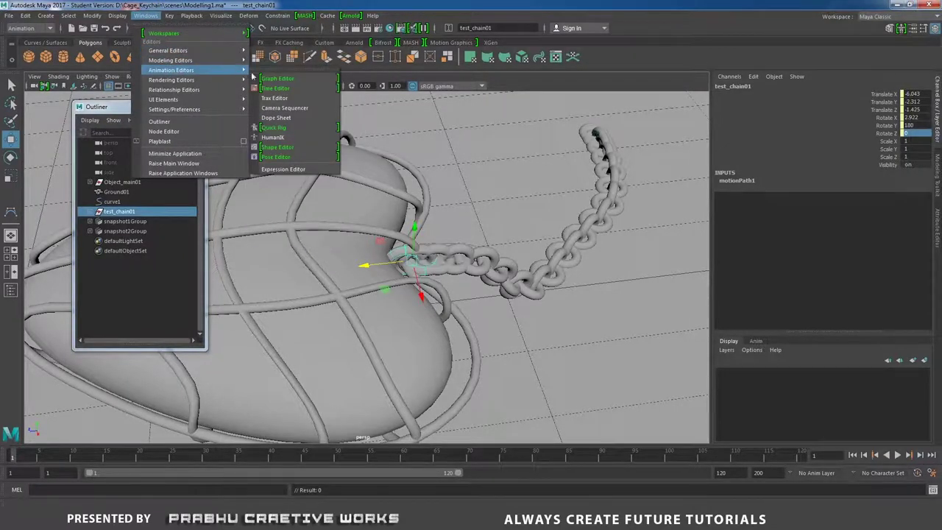
click(285, 80)
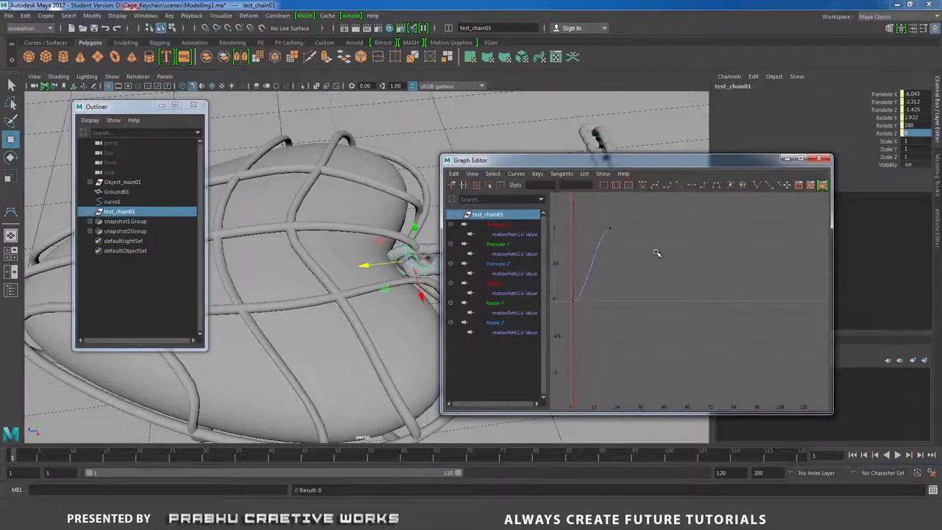
key(f)
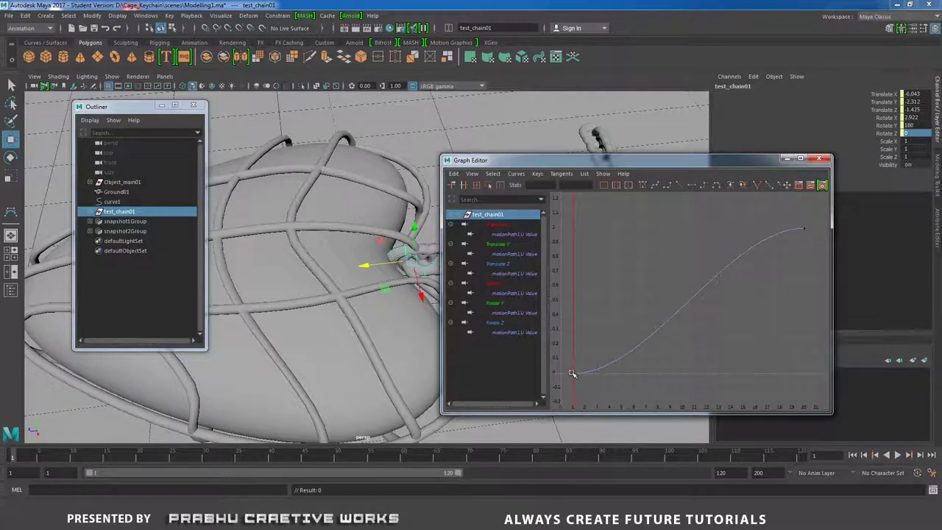
drag(659, 160, 762, 97)
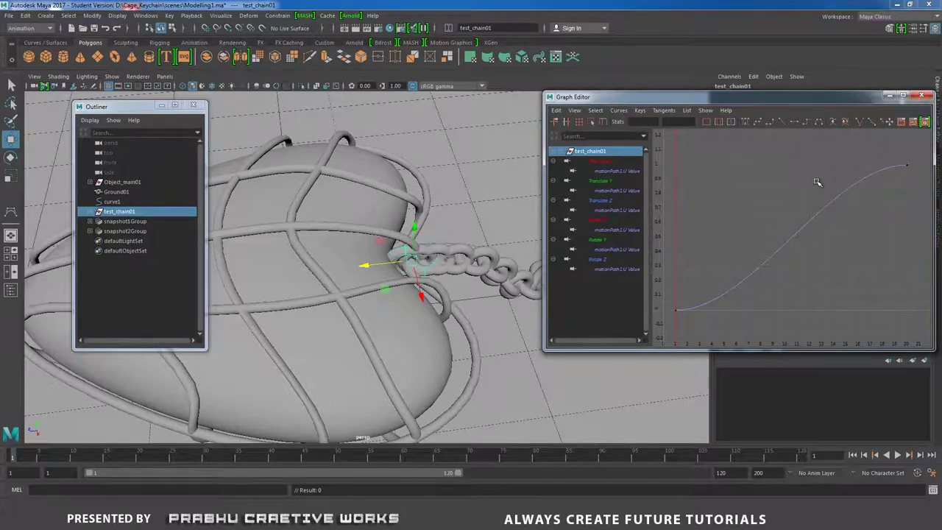
key(ctrl+a)
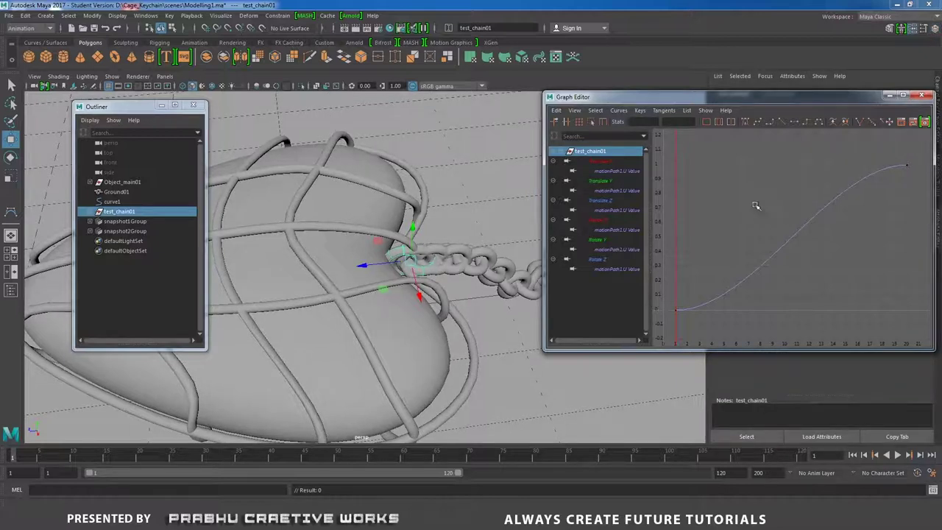
click(783, 126)
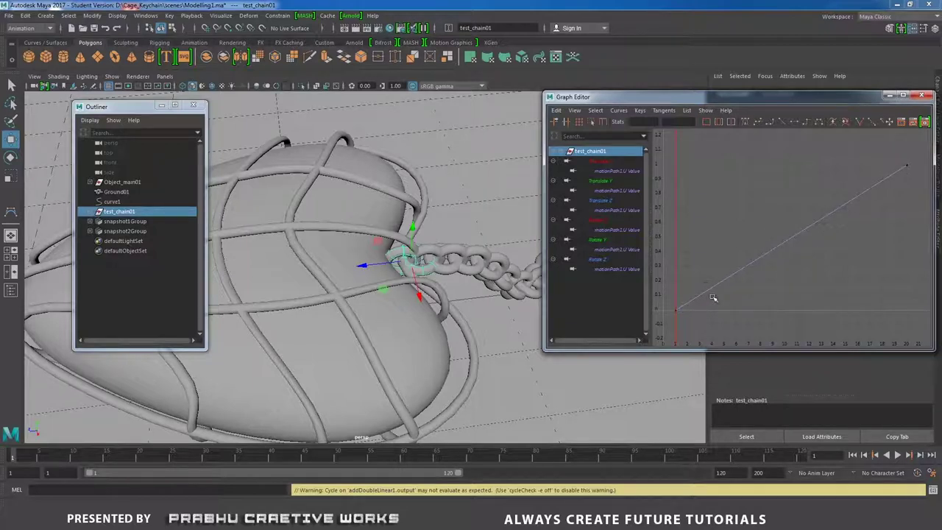
click(890, 95)
Examine the evenly spaced chain from several angles, checking whether neighbouring links overlap or interlock cleanly
alt+drag(604, 243, 548, 247)
scroll(554, 269, up, 3)
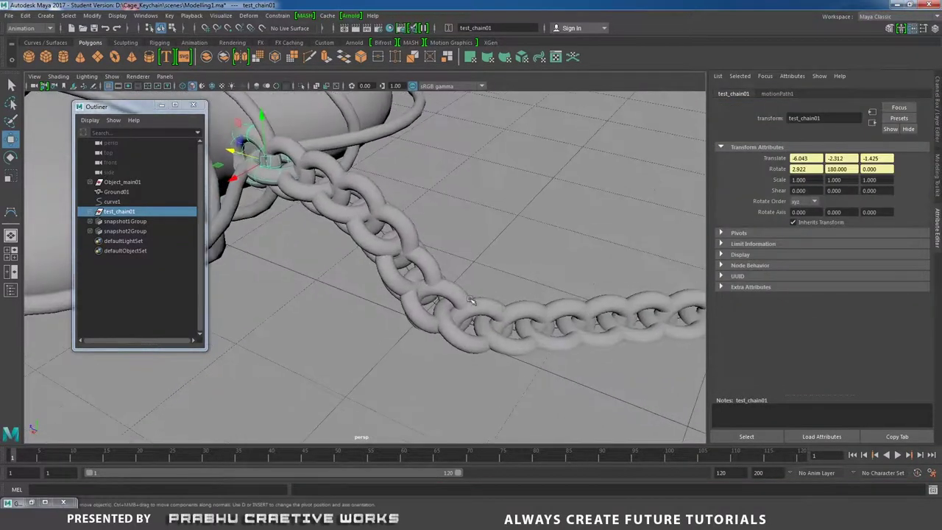
scroll(444, 294, up, 5)
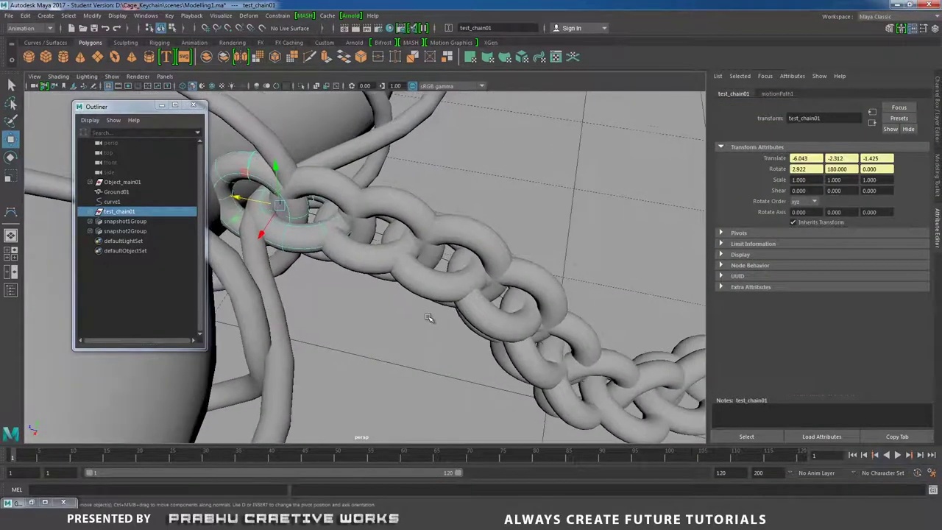
alt+drag(449, 319, 408, 326)
alt+right_drag(408, 326, 488, 316)
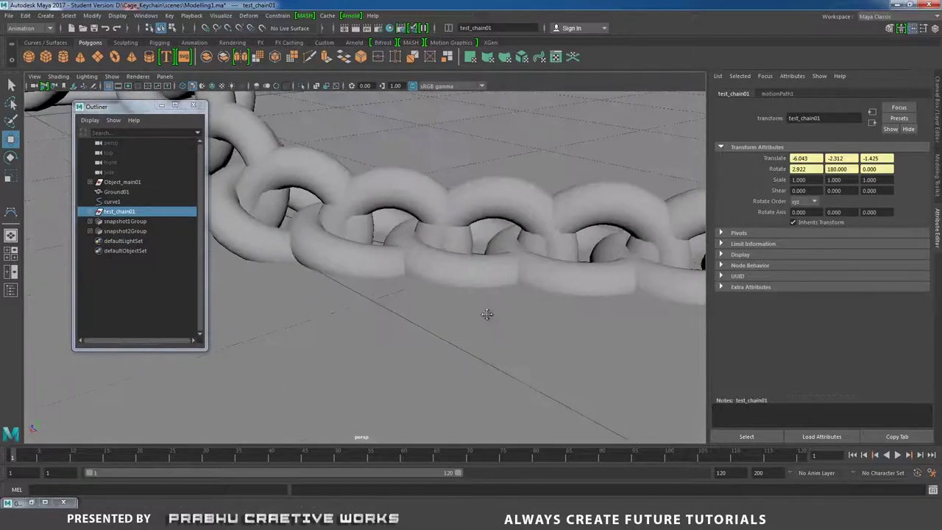
alt+middle_drag(488, 315, 532, 326)
alt+right_drag(532, 342, 450, 316)
mouse_move(449, 315)
alt+mouse_down()
mouse_move(492, 336)
mouse_move(460, 311)
alt+mouse_up()
alt+middle_drag(460, 311, 482, 311)
alt+drag(463, 284, 450, 277)
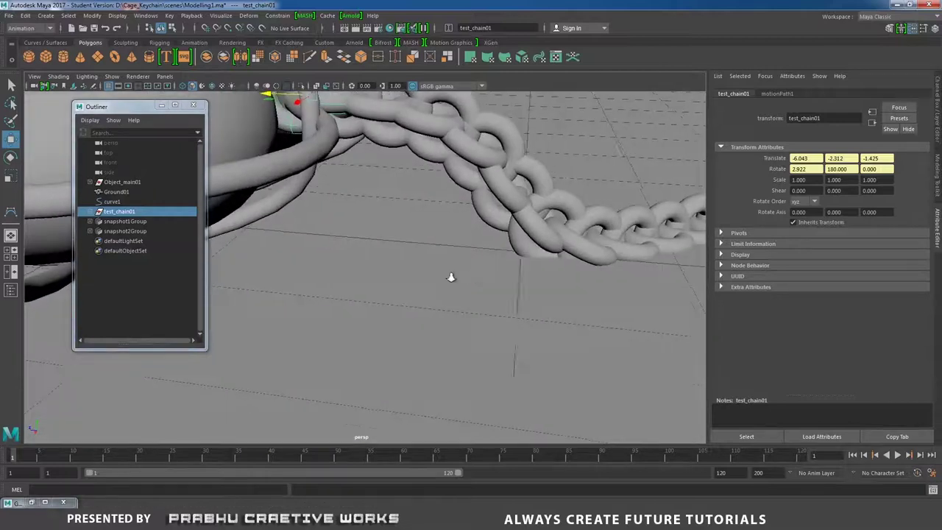
alt+right_drag(450, 277, 372, 292)
mouse_move(373, 292)
alt+mouse_down()
mouse_move(361, 309)
mouse_move(371, 287)
alt+mouse_up()
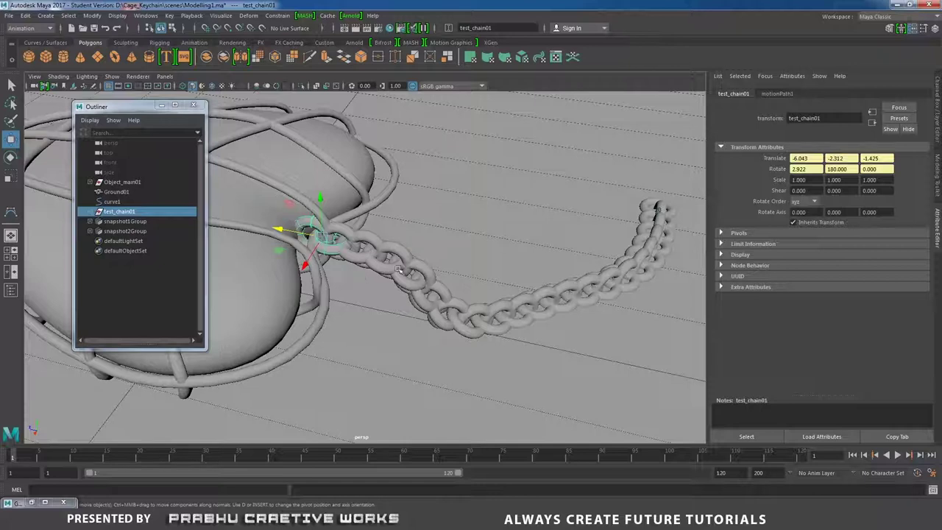
alt+drag(657, 209, 500, 294)
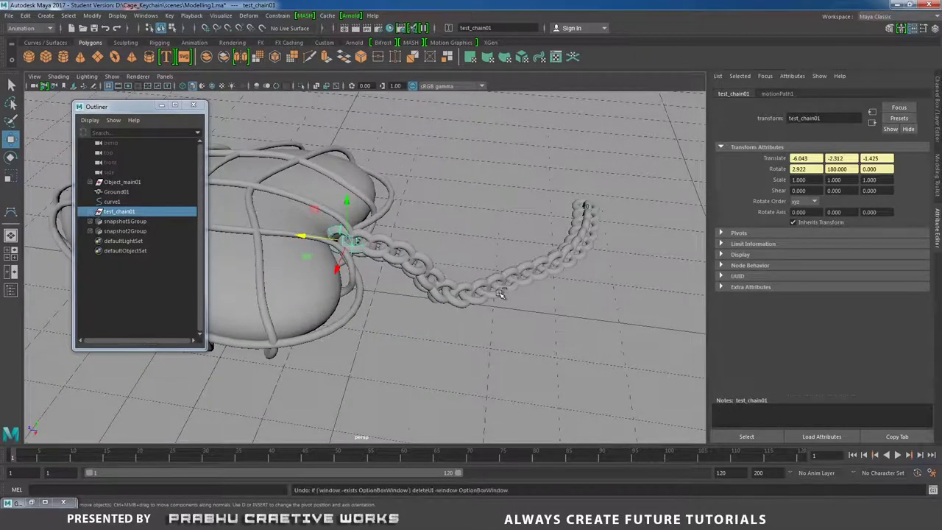
Undo the linear curve change, the animation snapshot and the attachment of test_chain01 to its motion path
key(ctrl+z)
key(ctrl+z)
key(ctrl+z)
key(ctrl+z)
key(ctrl+z)
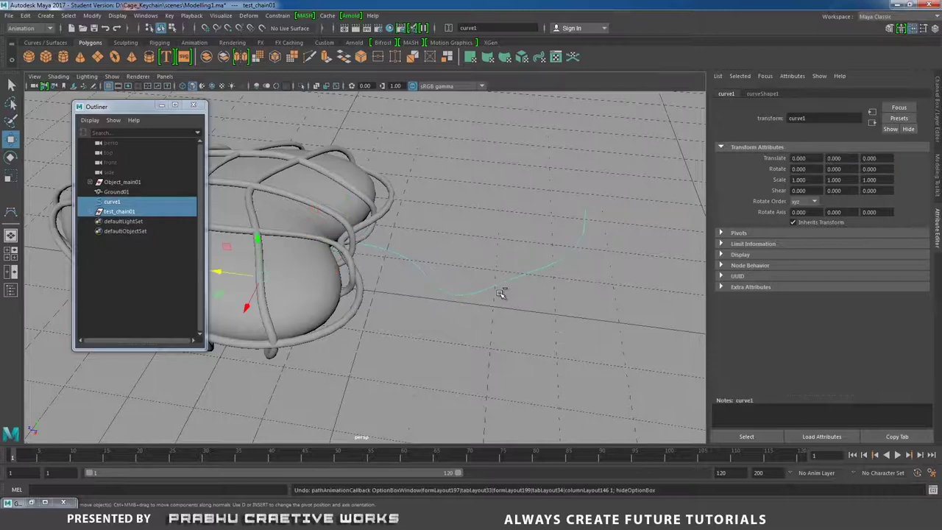
Attach test_chain01 to curve1 as a motion path again, with start time 1, end time 15 and Follow enabled
alt+right_drag(516, 324, 409, 295)
mouse_move(410, 294)
alt+mouse_down()
mouse_move(444, 293)
mouse_move(395, 305)
alt+mouse_up()
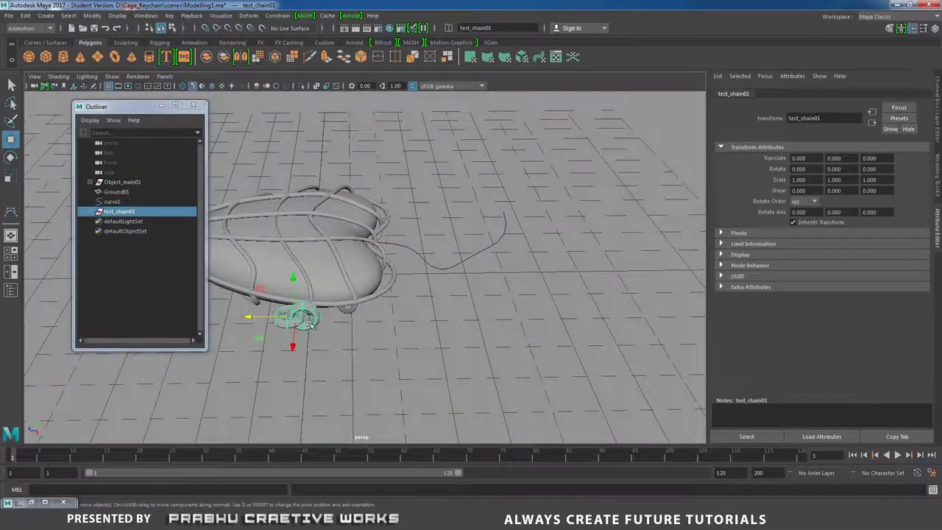
click(135, 211)
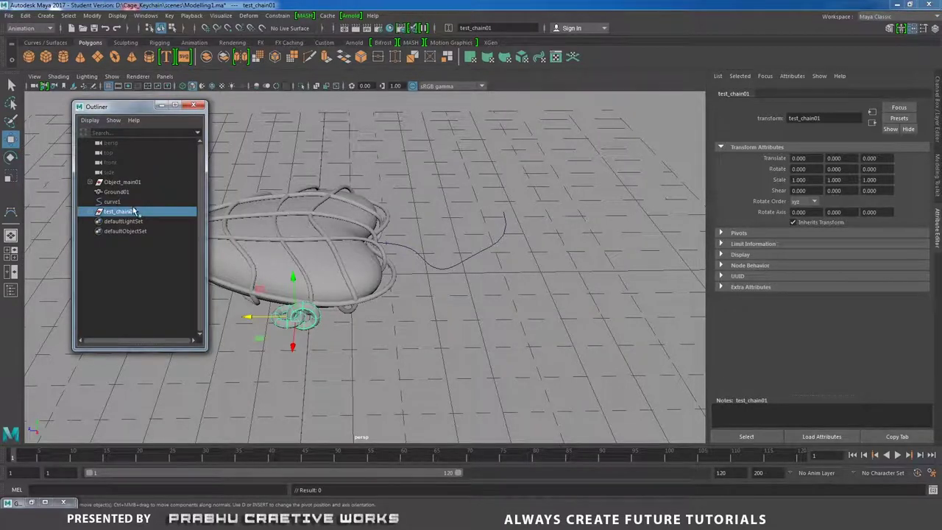
ctrl+click(118, 203)
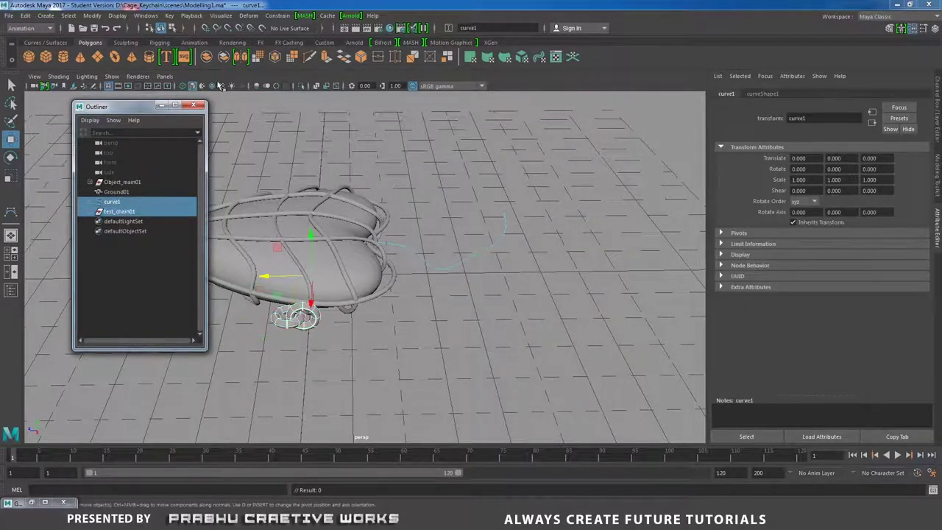
alt+drag(339, 243, 346, 181)
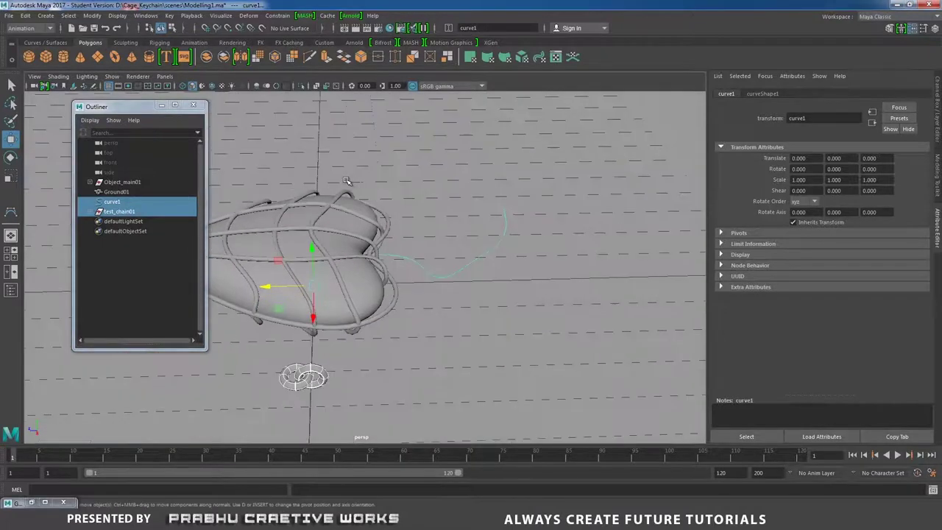
click(278, 15)
mouse_move(318, 102)
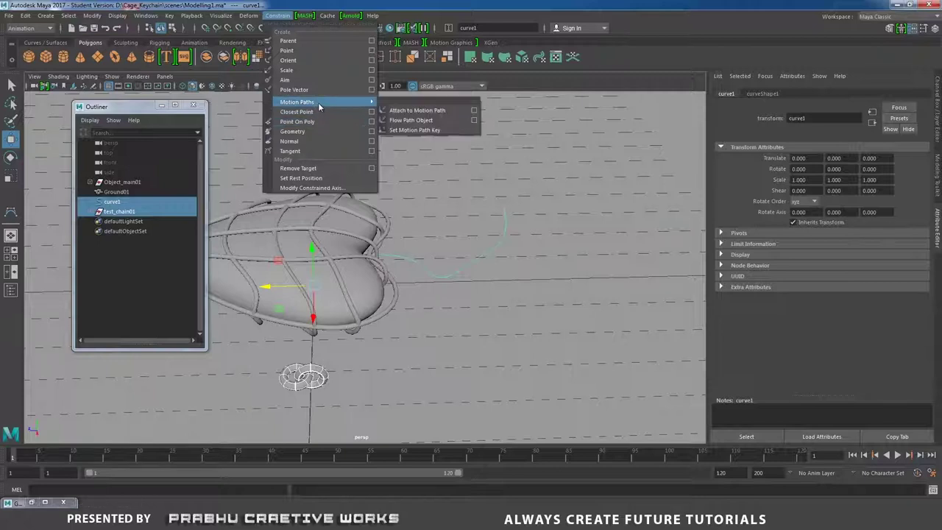
click(476, 111)
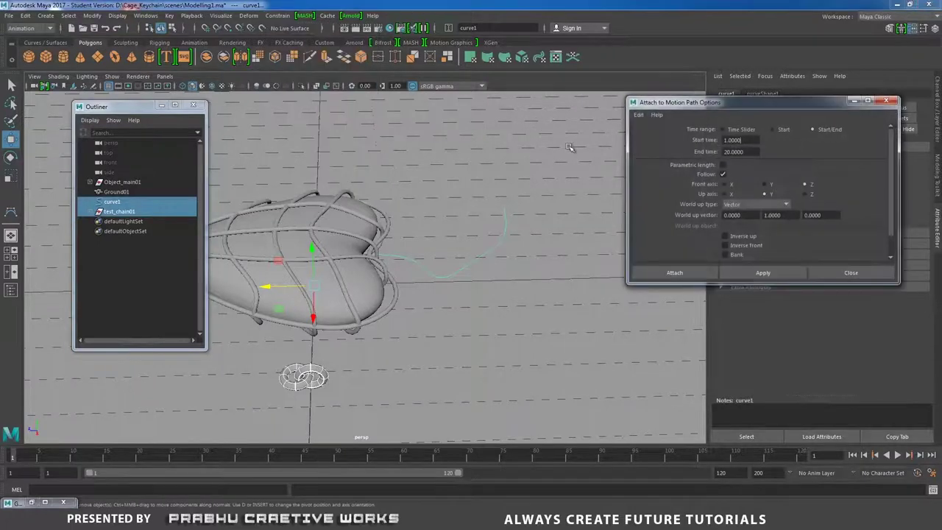
drag(760, 150, 638, 156)
key(Return)
drag(725, 141, 758, 150)
click(688, 272)
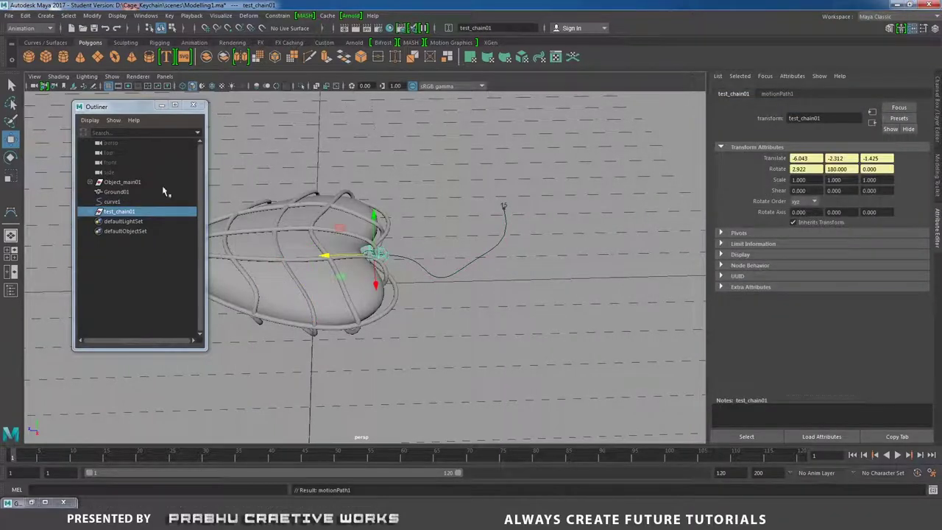
Create an animation snapshot of test_chain01 from time 1 to 15 with increment 1
click(146, 211)
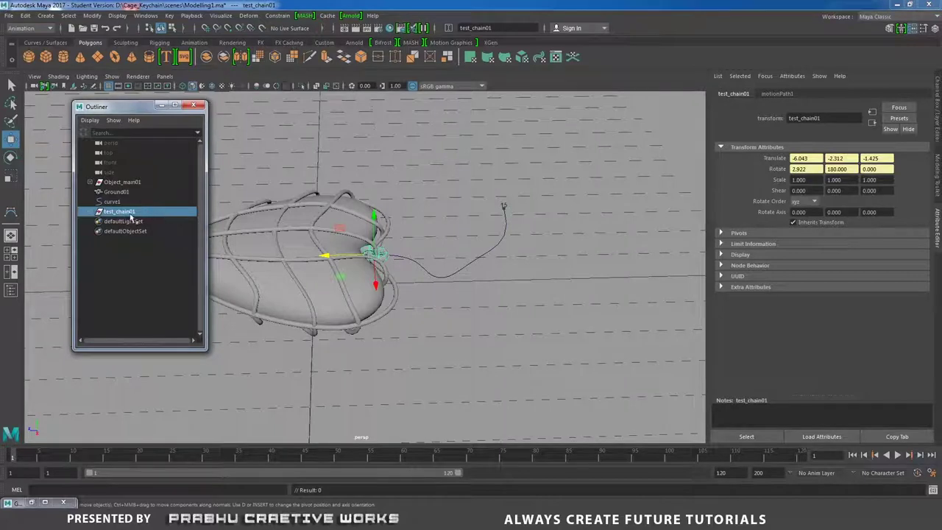
click(171, 15)
mouse_move(217, 16)
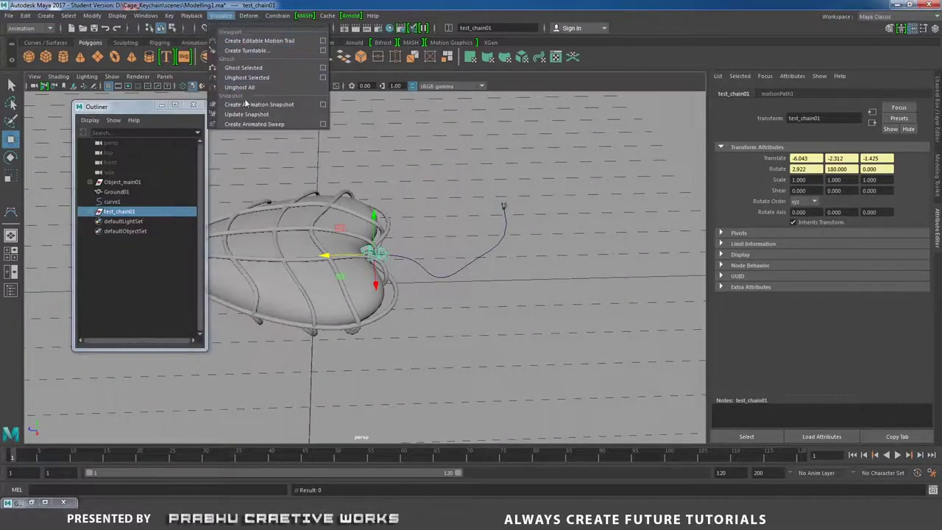
click(324, 103)
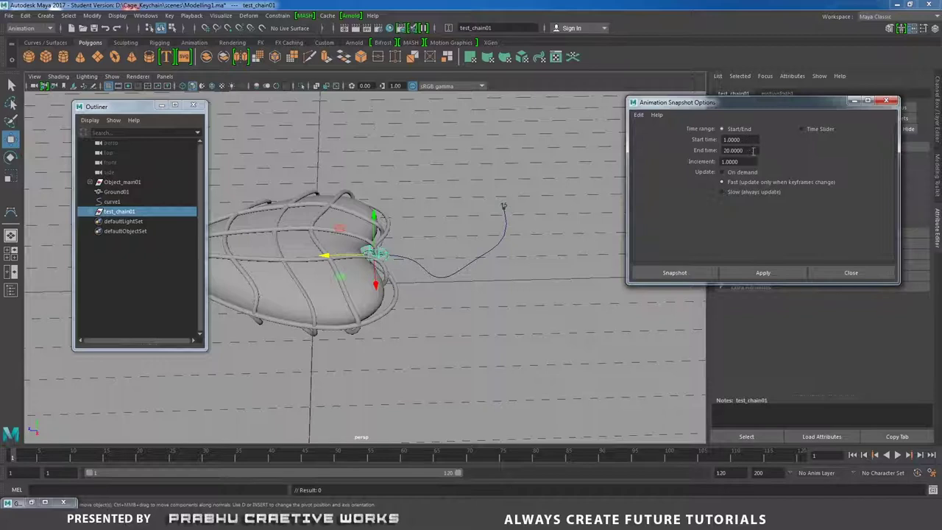
double_click(752, 150)
text(15)
key(Return)
click(681, 272)
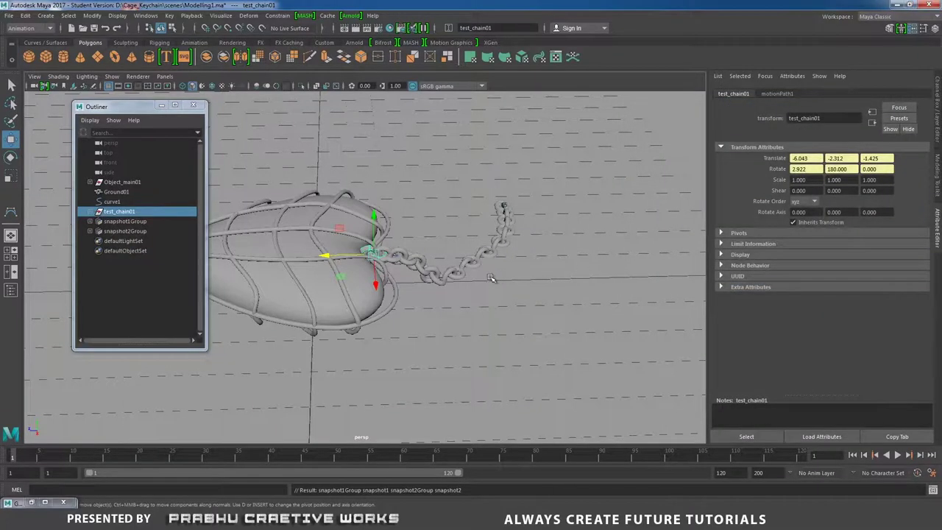
Restore the Graph Editor and make the 15-frame motion path curve of test_chain01 linear
alt+drag(492, 278, 439, 278)
alt+right_drag(439, 278, 528, 303)
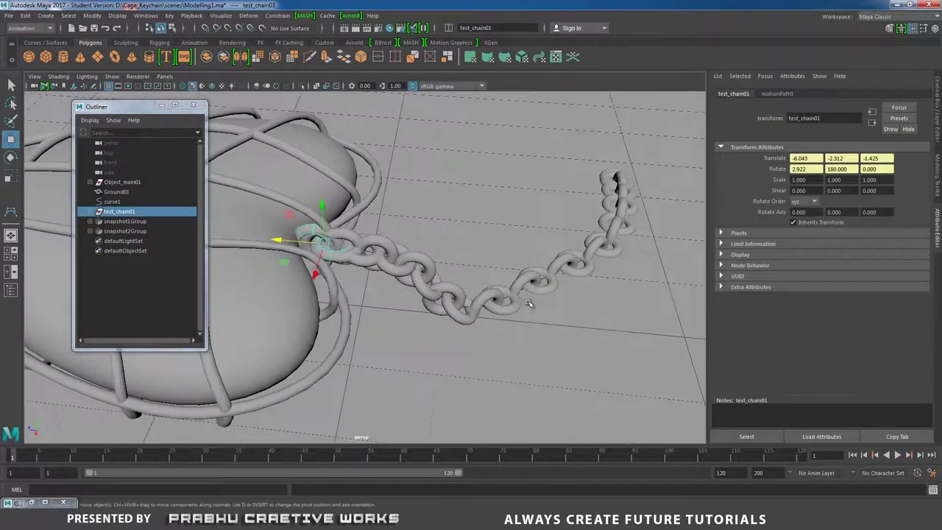
click(30, 505)
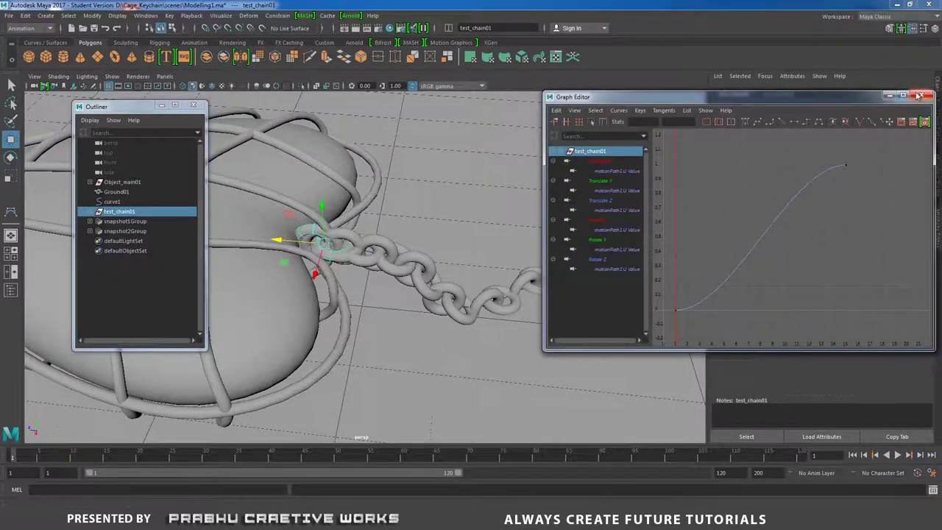
click(127, 215)
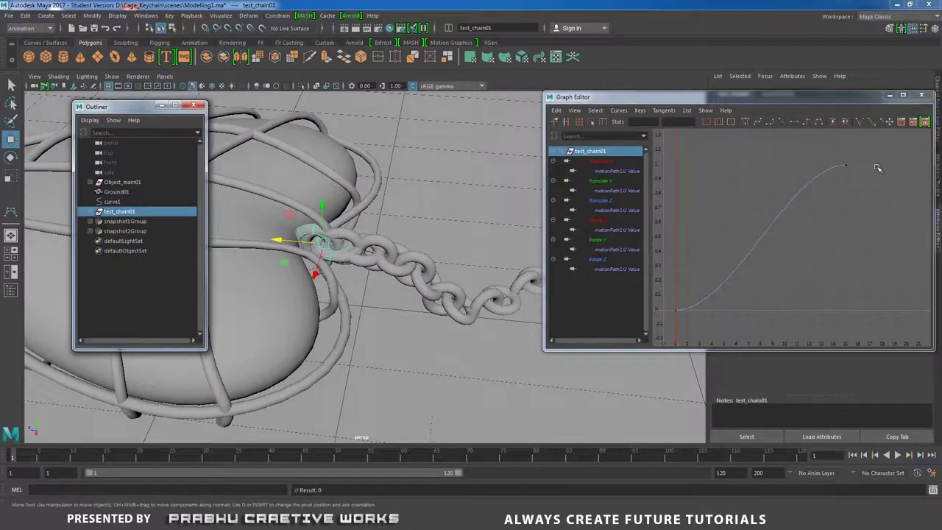
key(ctrl+a)
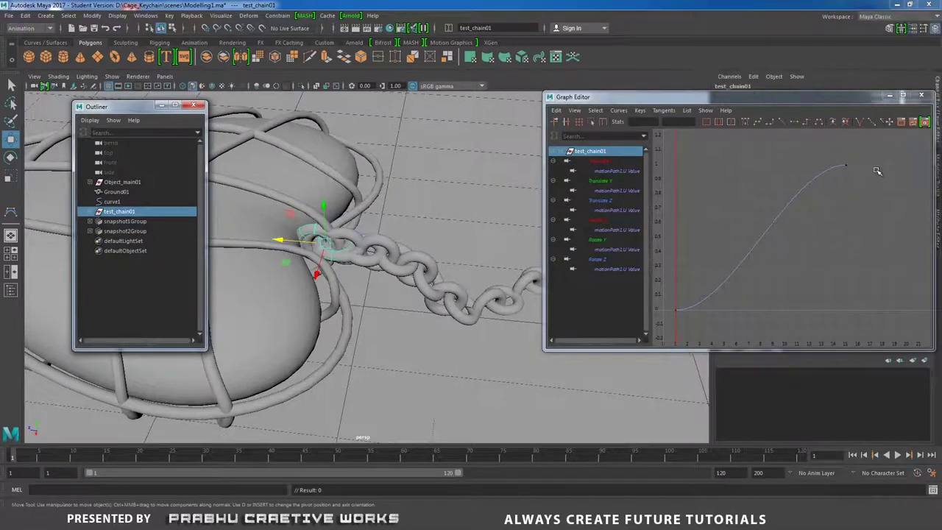
click(782, 122)
Examine the 15-frame chain up close and along its length to check the spacing and interlocking of the links
alt+drag(270, 250, 378, 287)
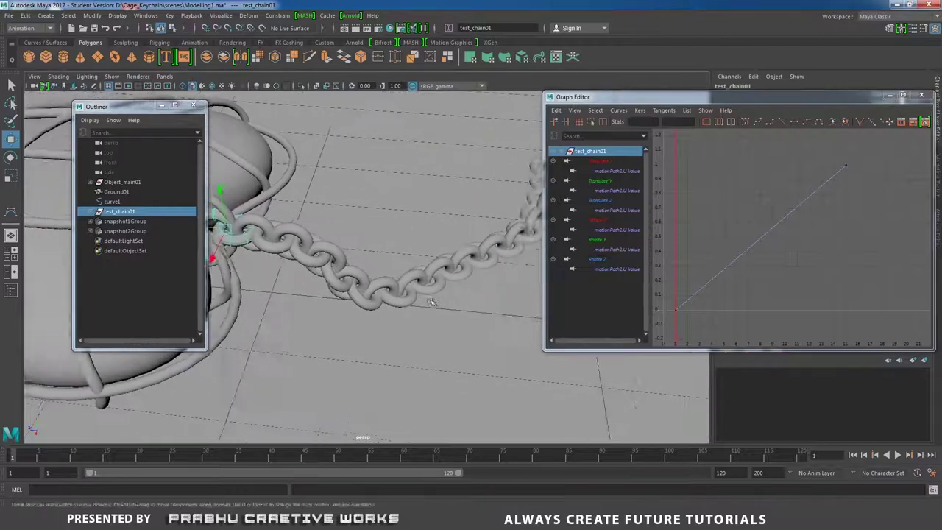
alt+right_drag(378, 287, 414, 298)
alt+drag(407, 288, 379, 315)
alt+drag(500, 336, 405, 318)
alt+right_drag(405, 318, 459, 319)
alt+middle_drag(458, 319, 384, 332)
alt+drag(425, 337, 391, 330)
alt+right_drag(391, 330, 473, 366)
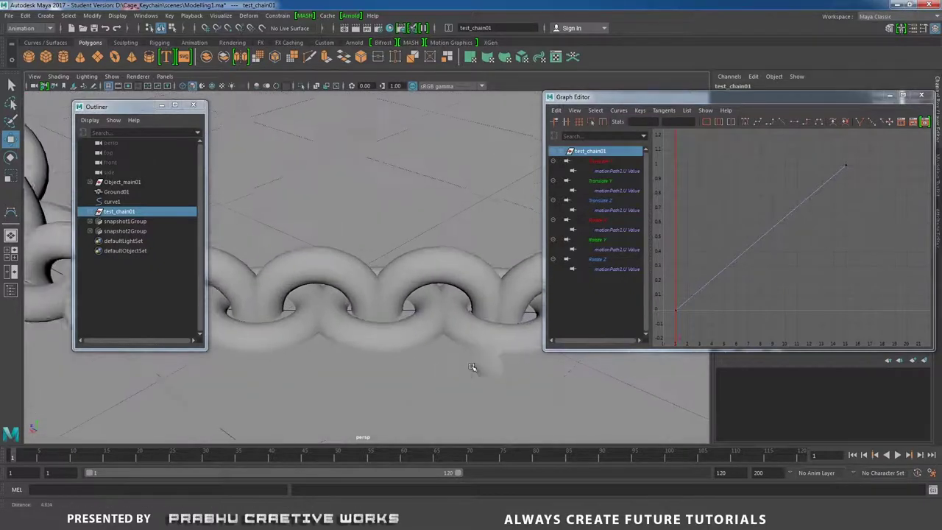
alt+middle_drag(419, 333, 400, 324)
alt+right_drag(399, 323, 375, 322)
alt+drag(375, 322, 466, 361)
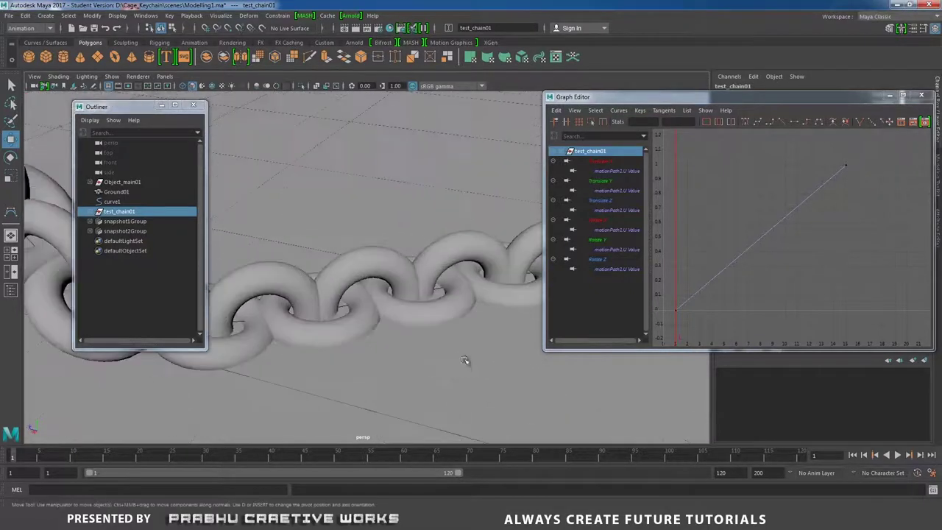
alt+right_drag(468, 358, 290, 306)
alt+drag(290, 307, 471, 301)
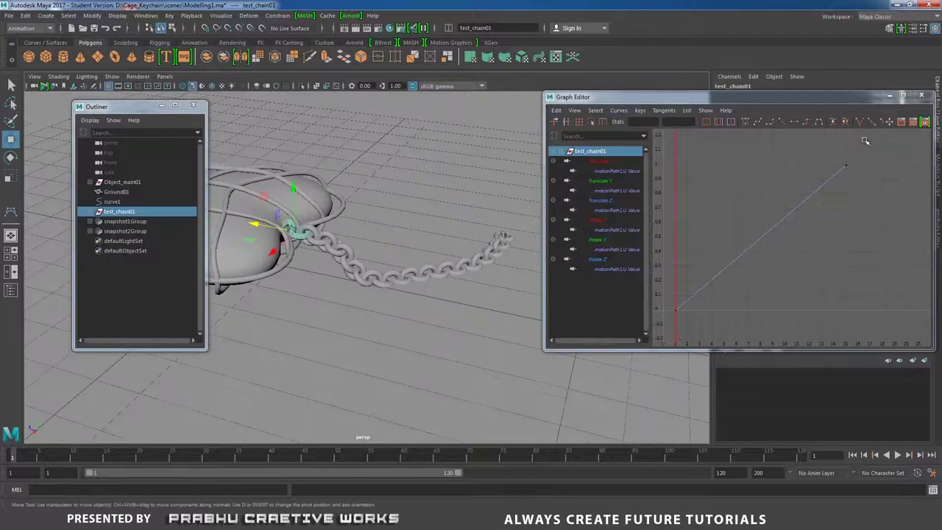
Close the Graph Editor and undo the 15-frame animation snapshot and motion path attachment of test_chain01
click(920, 95)
alt+drag(457, 237, 551, 239)
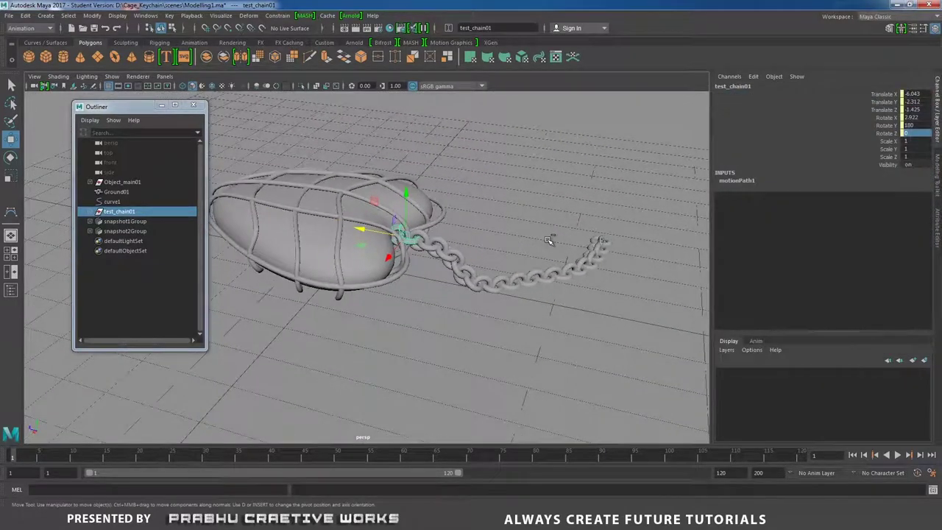
key(ctrl+z)
key(ctrl+z)
key(ctrl+z)
key(ctrl+z)
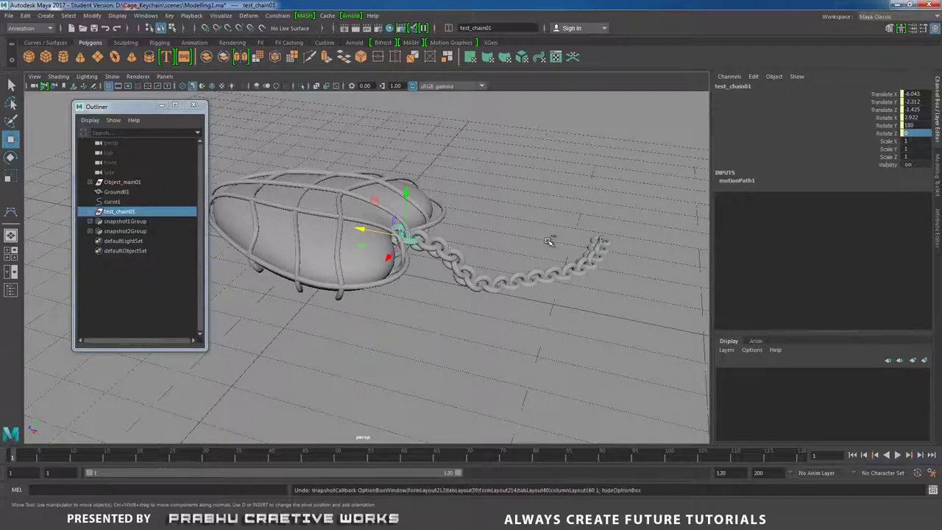
key(ctrl+z)
key(ctrl+z)
key(ctrl+z)
key(ctrl+z)
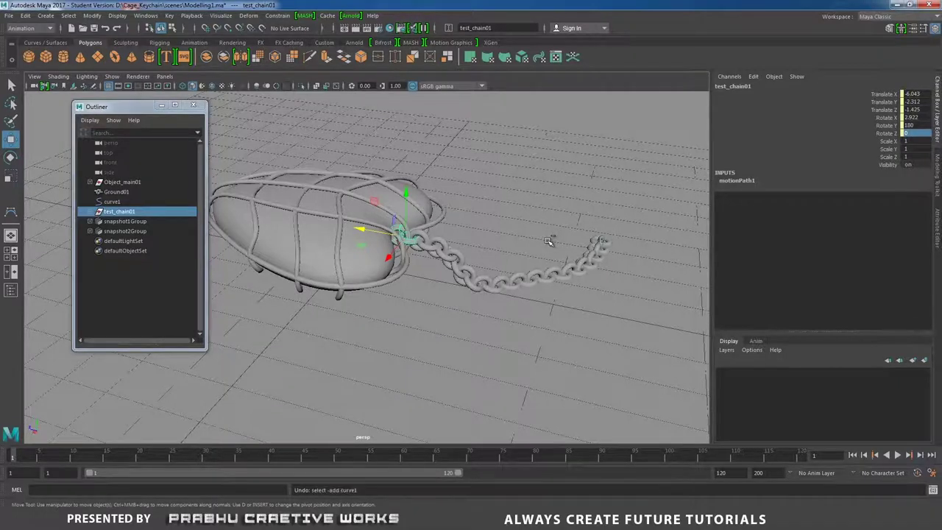
key(ctrl+z)
key(ctrl+z)
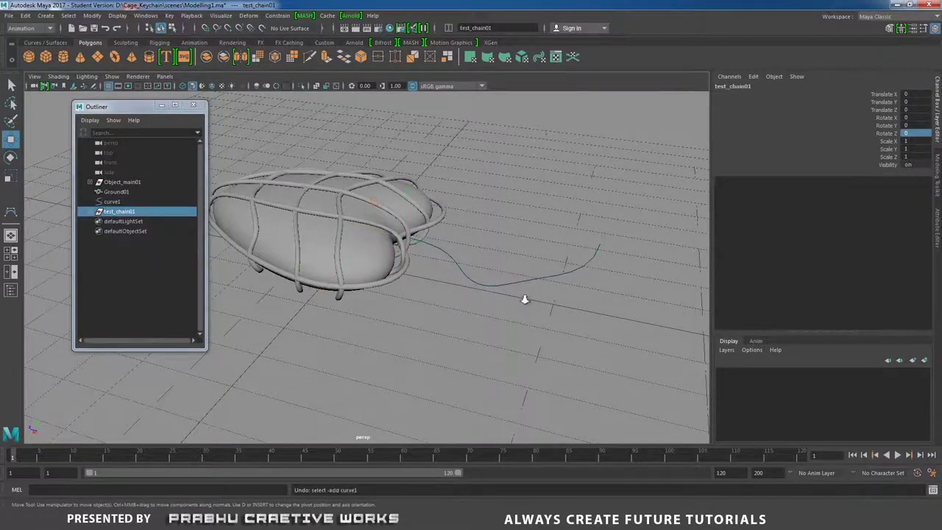
Attach test_chain01 to curve1 as a motion path with start time 1, end time 13 and Follow enabled
mouse_move(524, 296)
alt+mouse_down()
mouse_move(525, 274)
mouse_move(466, 309)
mouse_move(412, 315)
alt+mouse_up()
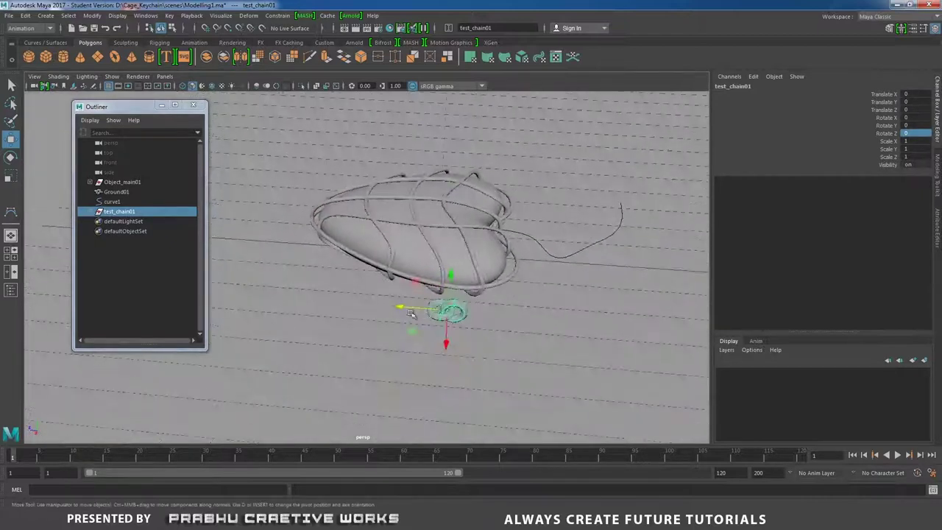
click(128, 213)
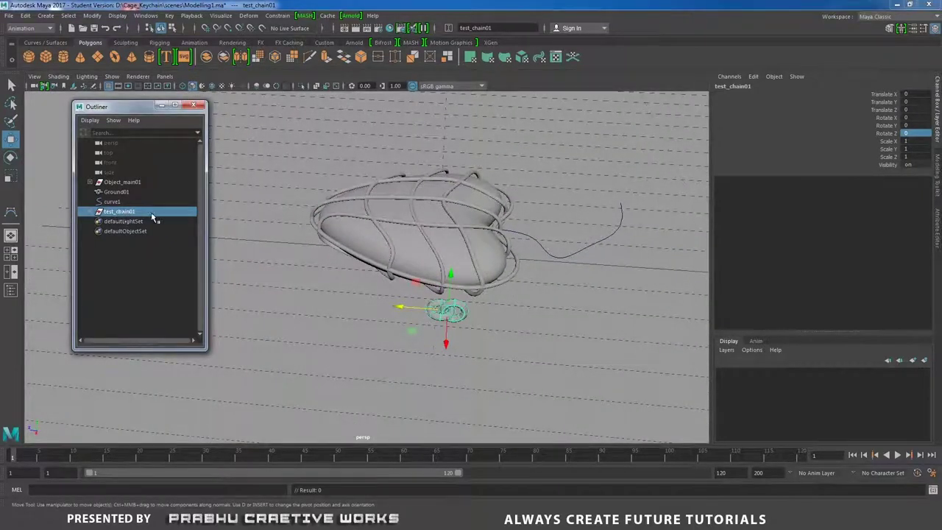
click(127, 203)
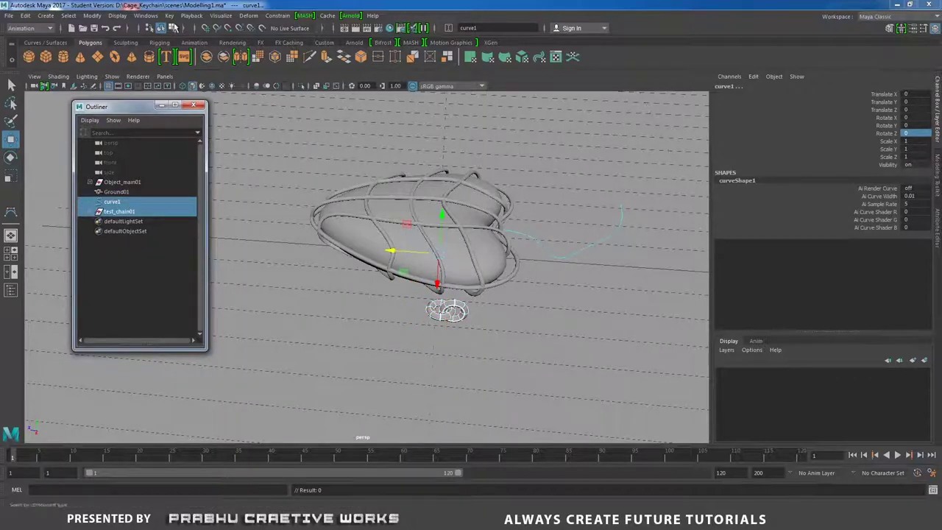
click(277, 16)
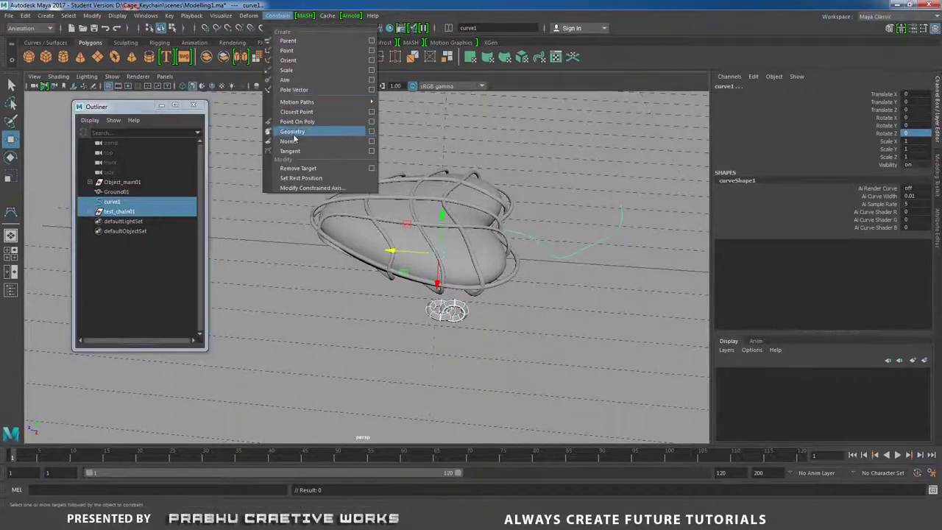
mouse_move(308, 109)
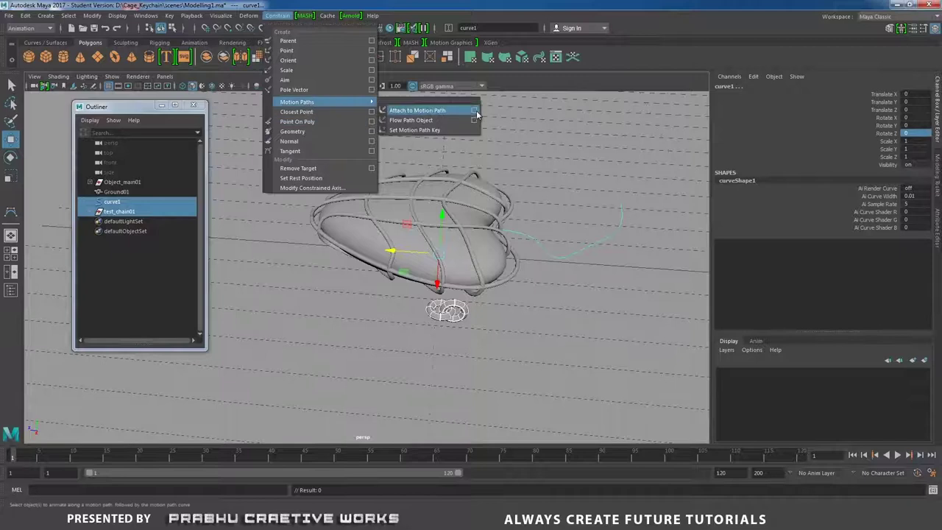
click(475, 106)
drag(753, 151, 675, 154)
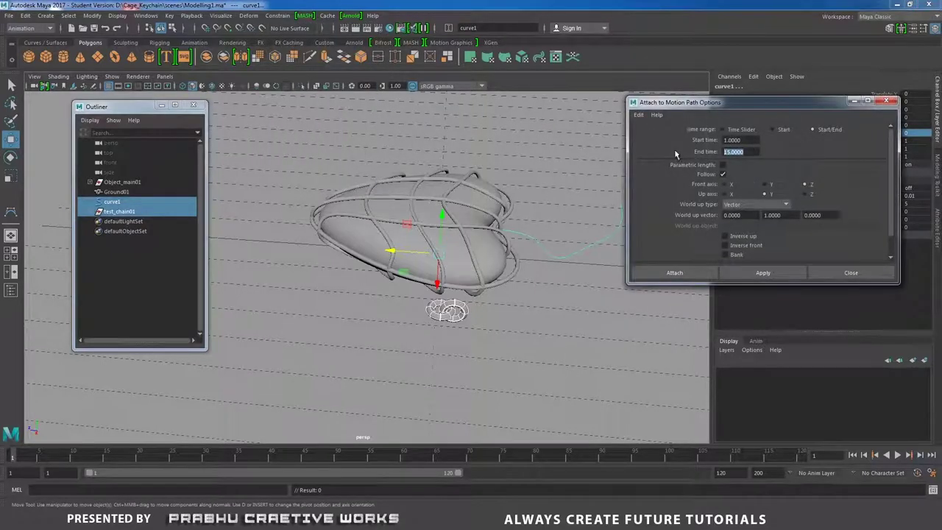
text(13)
key(Return)
click(674, 272)
Create an animation snapshot of test_chain01 from time 1 to 13 with increment 1
alt+drag(645, 273, 546, 327)
alt+right_drag(547, 327, 563, 329)
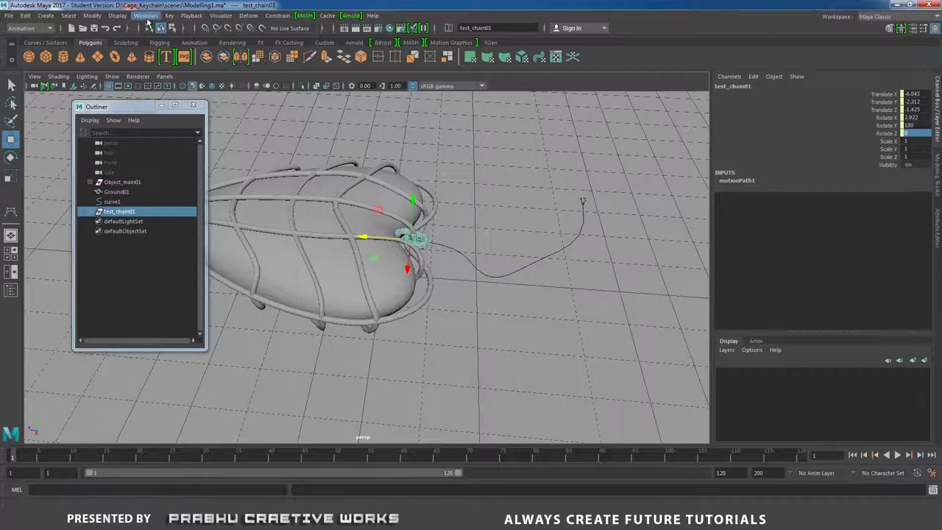
click(218, 16)
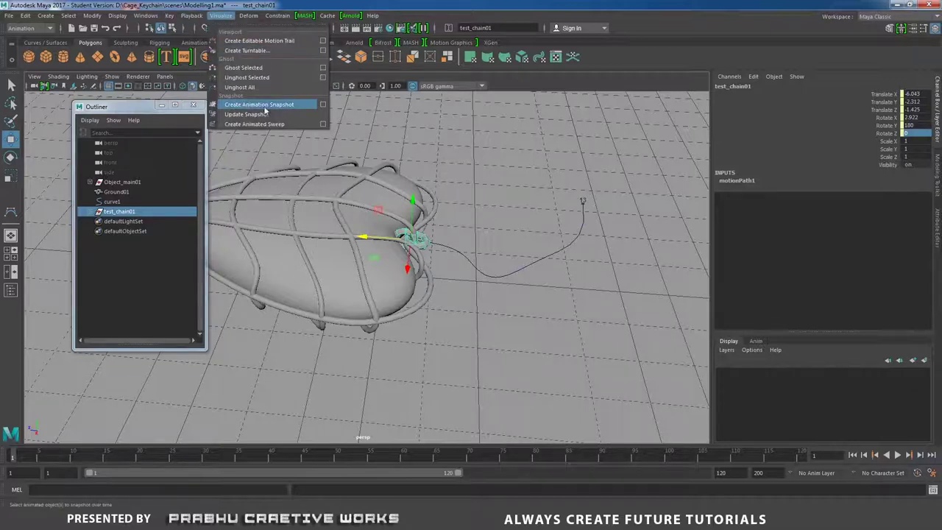
click(323, 104)
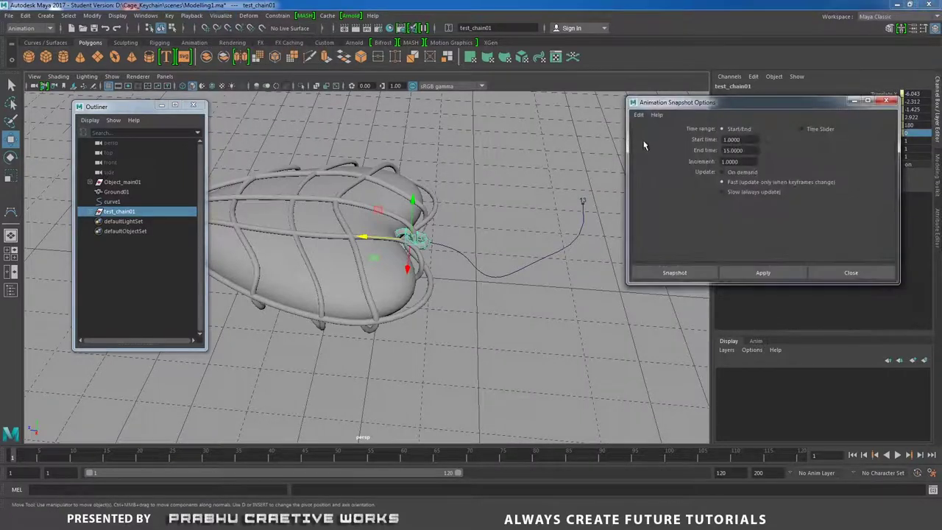
text(13)
key(Return)
click(682, 272)
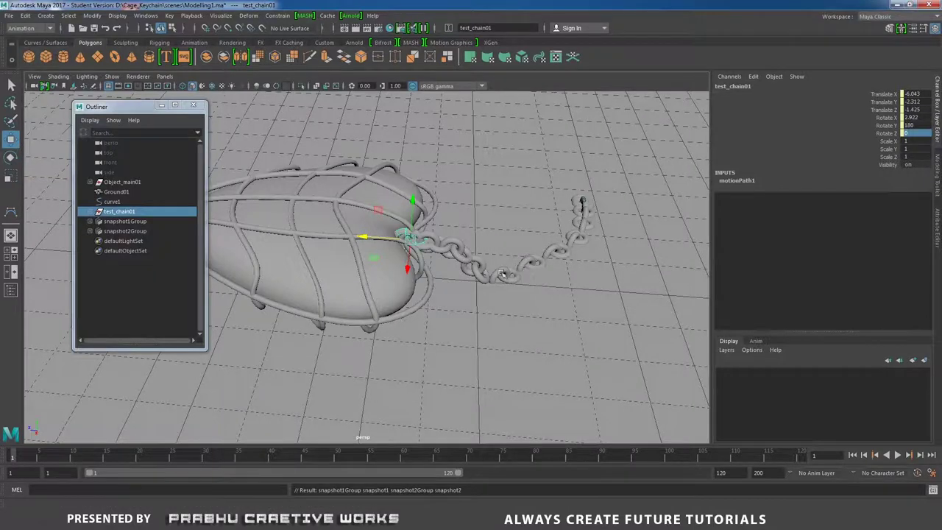
Open the Graph Editor and give the 13-frame motion path curve of test_chain01 linear tangents
alt+drag(504, 275, 607, 264)
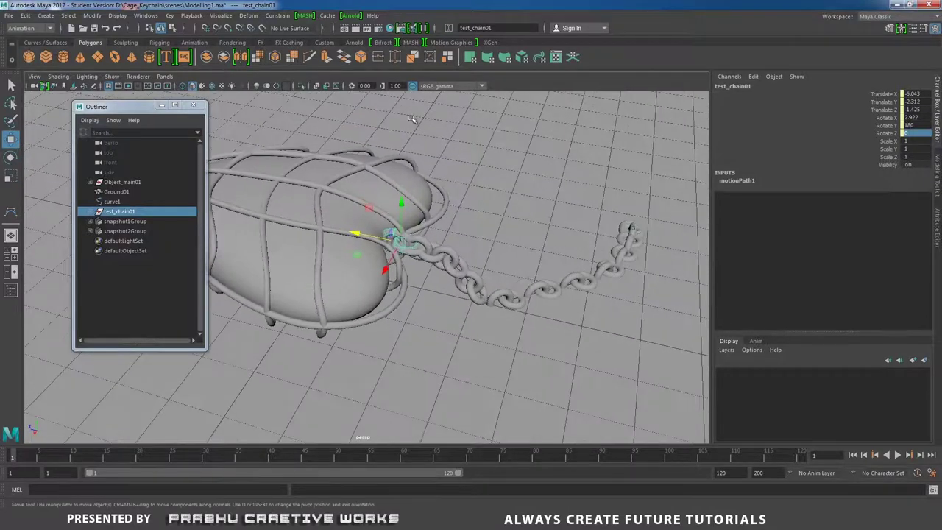
click(146, 16)
mouse_move(184, 53)
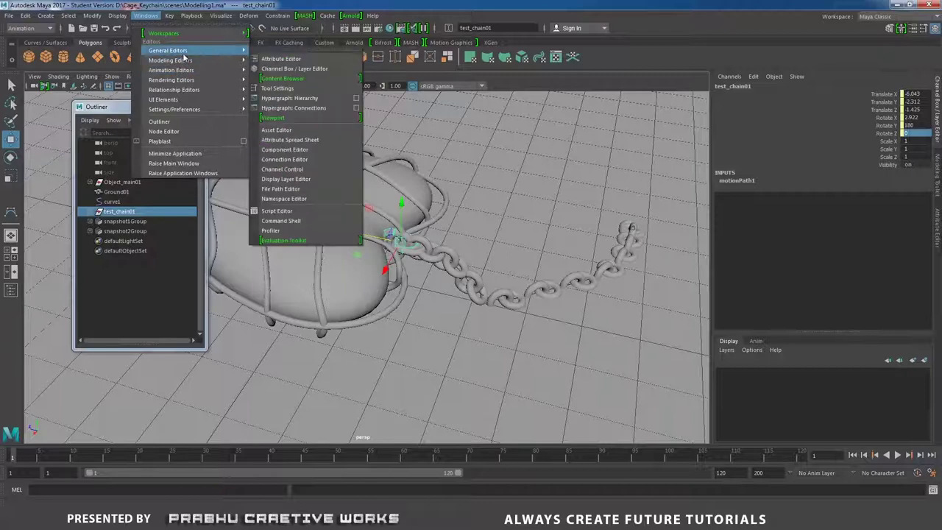
mouse_move(184, 71)
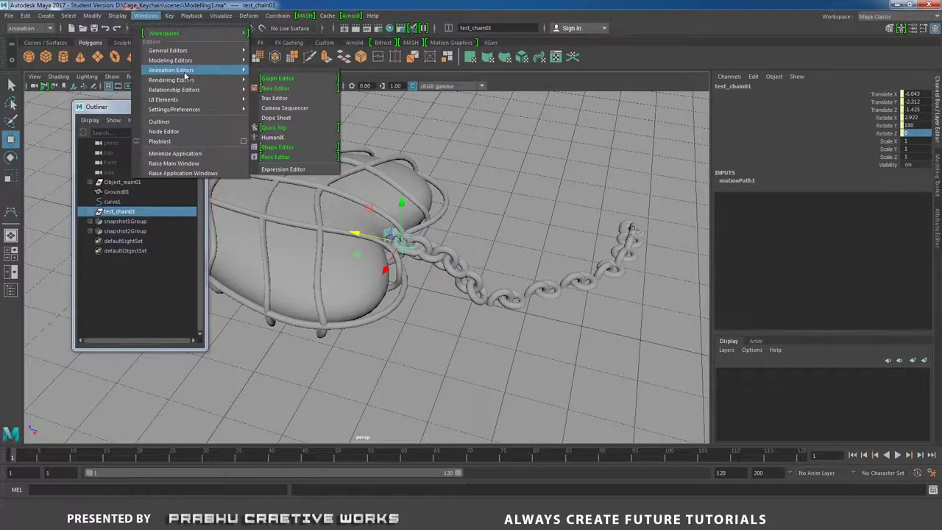
click(280, 79)
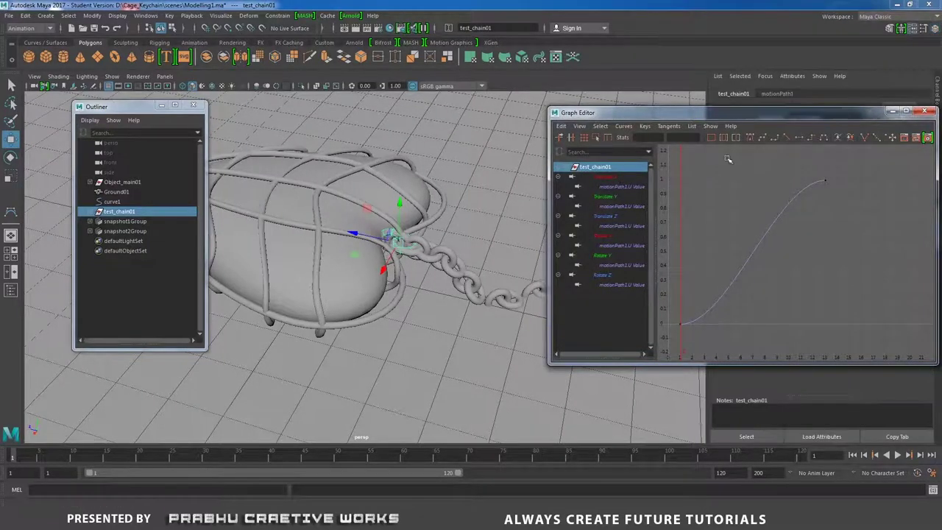
click(784, 136)
Examine the spacing and interlocking of the links along the 13-frame chain, closing the Graph Editor as well
alt+middle_drag(491, 212, 379, 180)
alt+right_drag(379, 221, 423, 270)
alt+drag(399, 250, 358, 243)
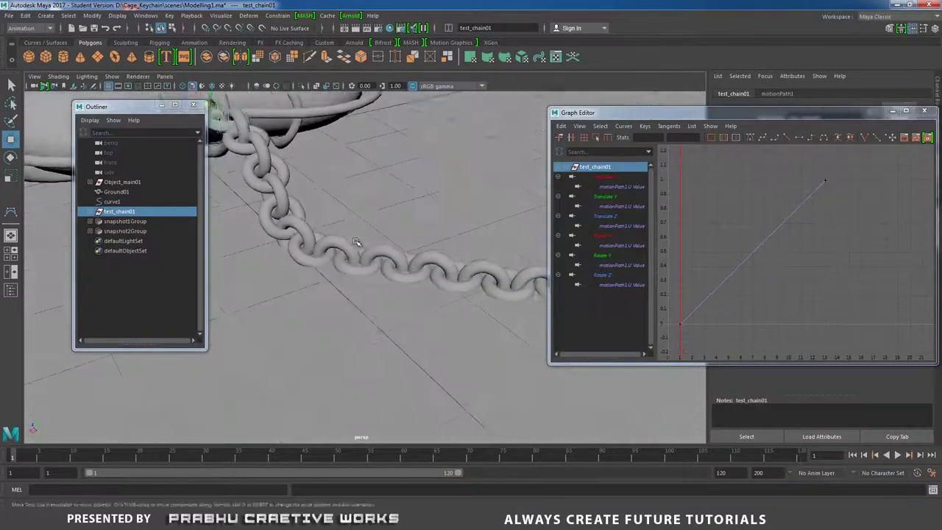
alt+right_drag(357, 243, 432, 256)
alt+middle_drag(370, 223, 346, 231)
alt+drag(347, 231, 463, 238)
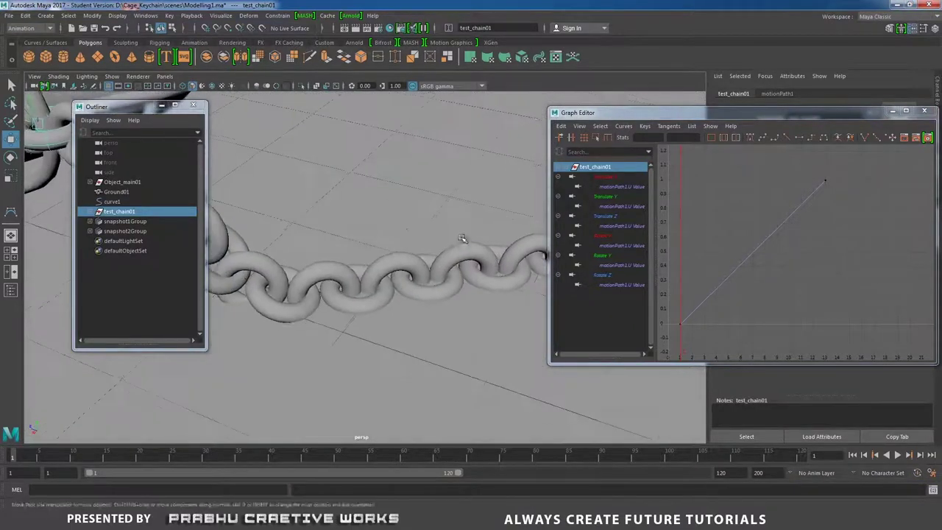
alt+right_drag(463, 237, 424, 231)
alt+drag(424, 231, 388, 234)
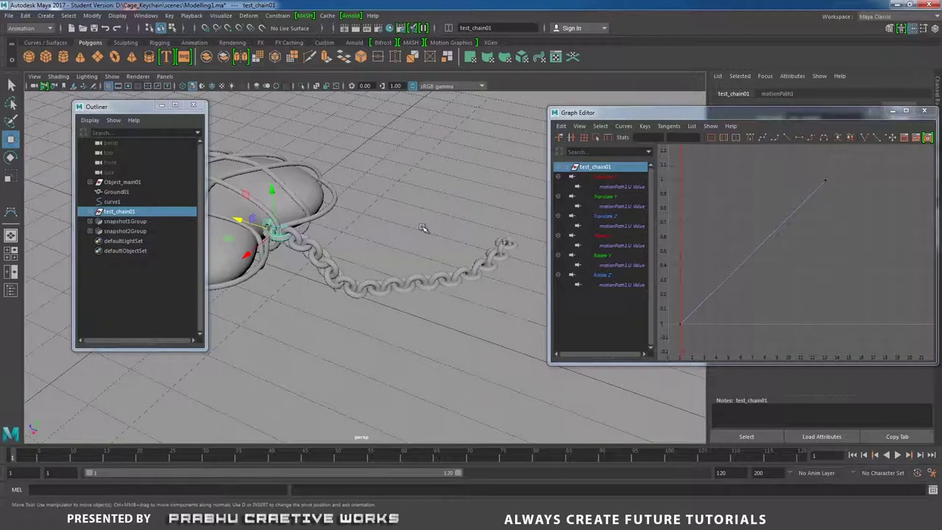
alt+drag(393, 251, 415, 250)
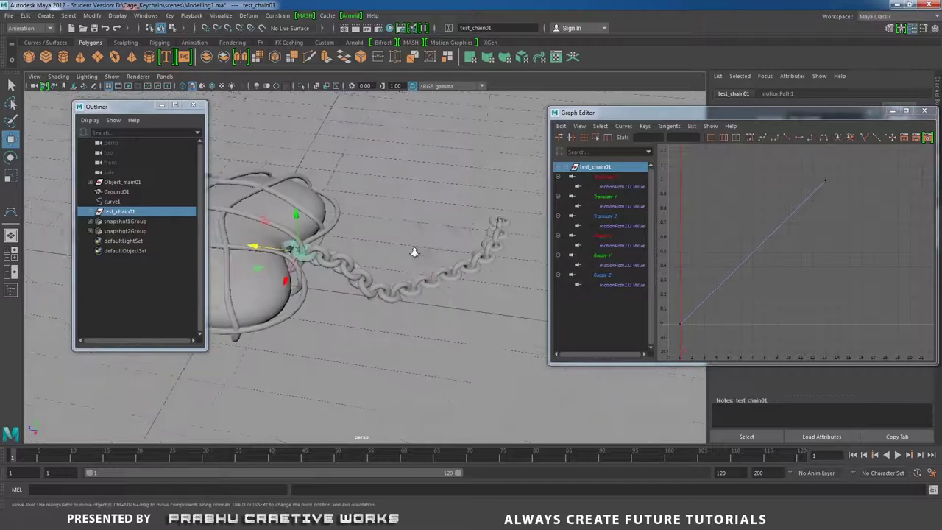
alt+right_drag(414, 250, 396, 272)
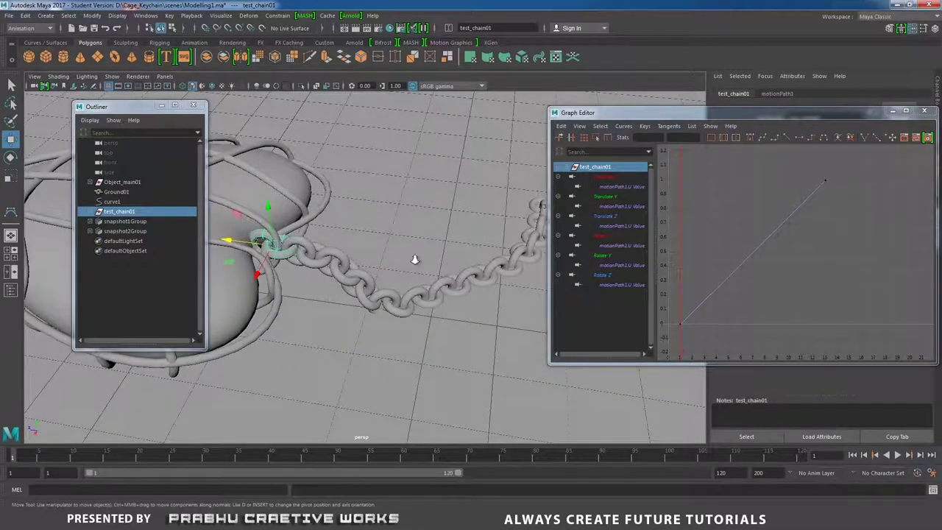
alt+drag(414, 259, 370, 290)
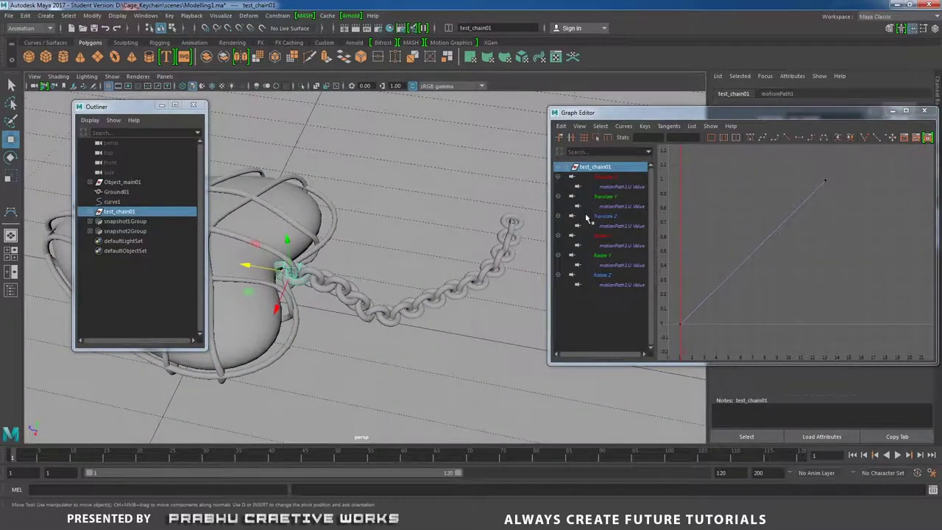
click(924, 111)
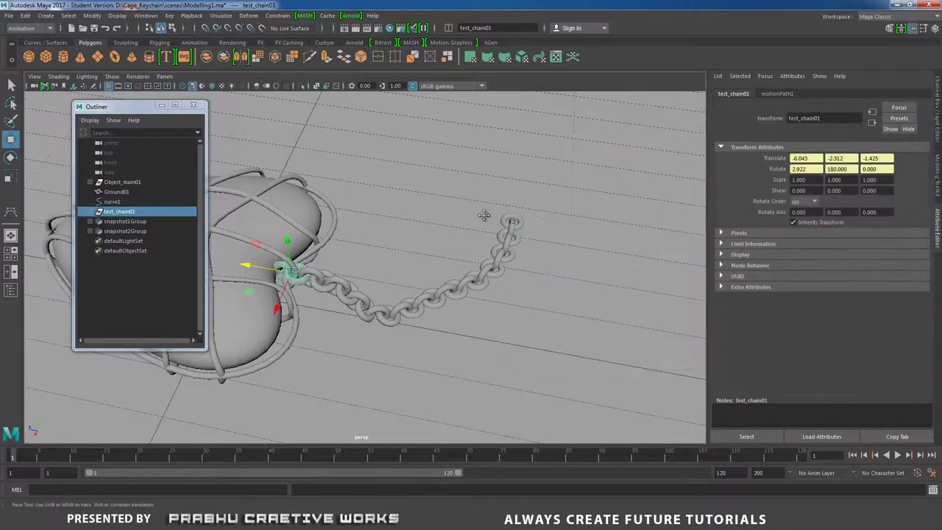
alt+drag(413, 228, 446, 240)
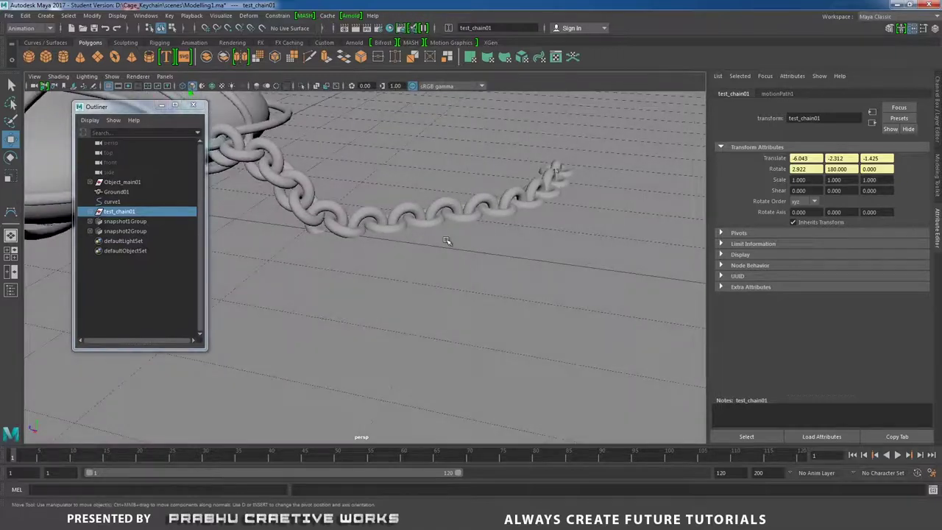
Switch curve1 to control vertex editing
click(118, 201)
right_click(374, 159)
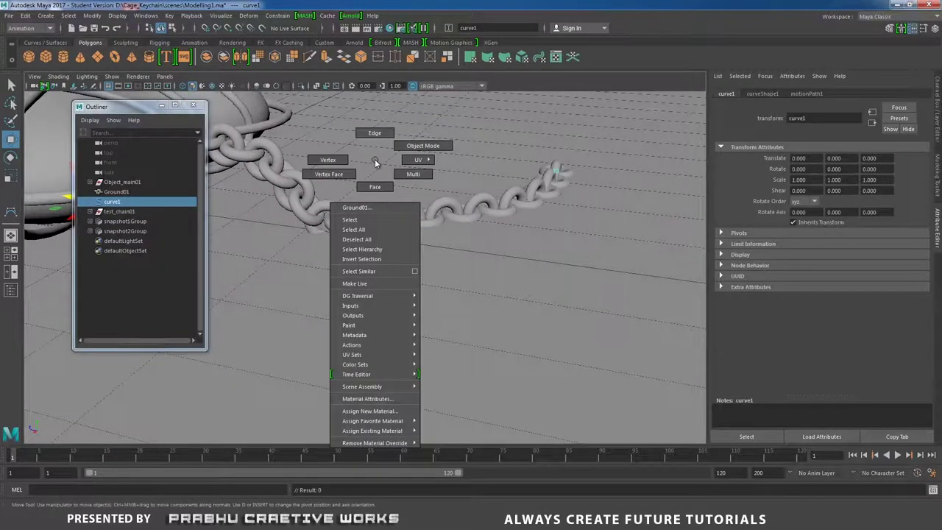
alt+right_drag(374, 159, 331, 173)
alt+drag(331, 173, 370, 152)
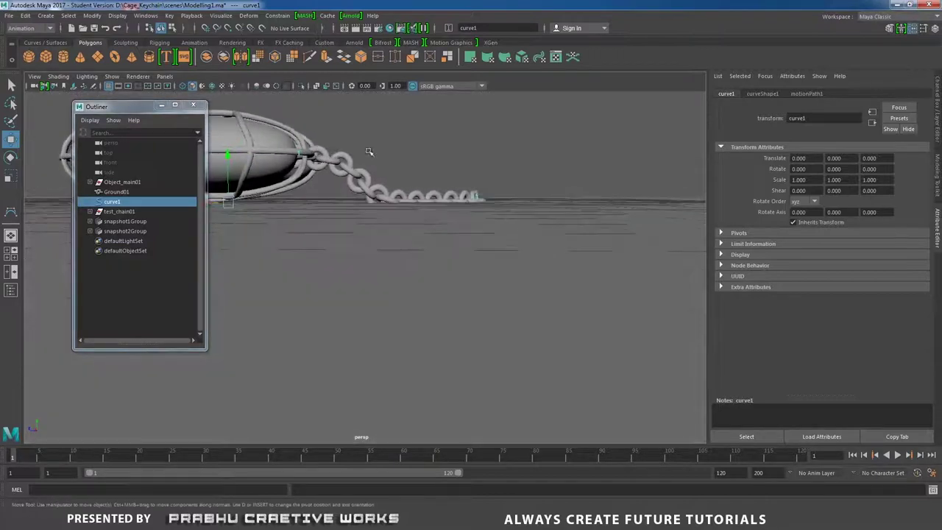
right_drag(389, 145, 359, 145)
alt+drag(387, 201, 346, 235)
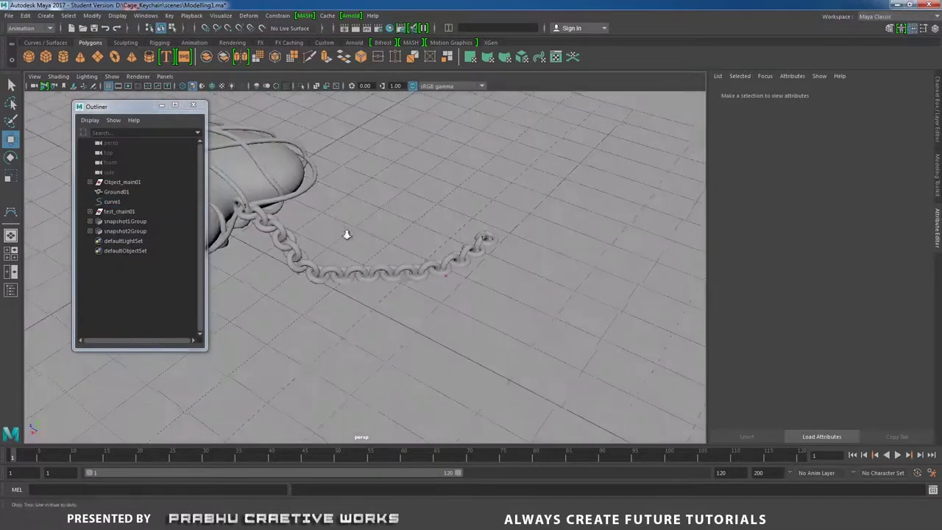
Raise the last three control vertices of curve1 (cv[5:7]) so the free end of the chain sits above the ground
alt+right_drag(347, 236, 410, 250)
alt+drag(410, 251, 458, 282)
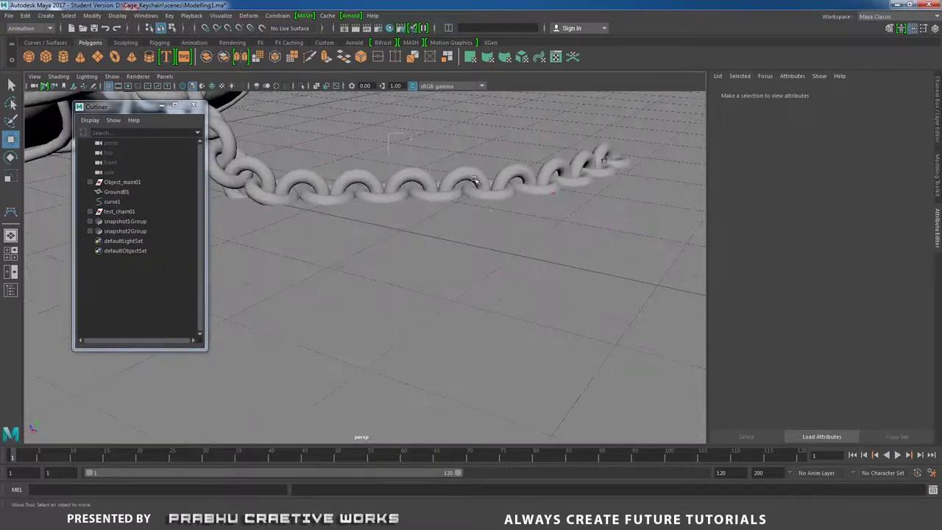
drag(474, 180, 574, 227)
alt+right_drag(574, 228, 447, 165)
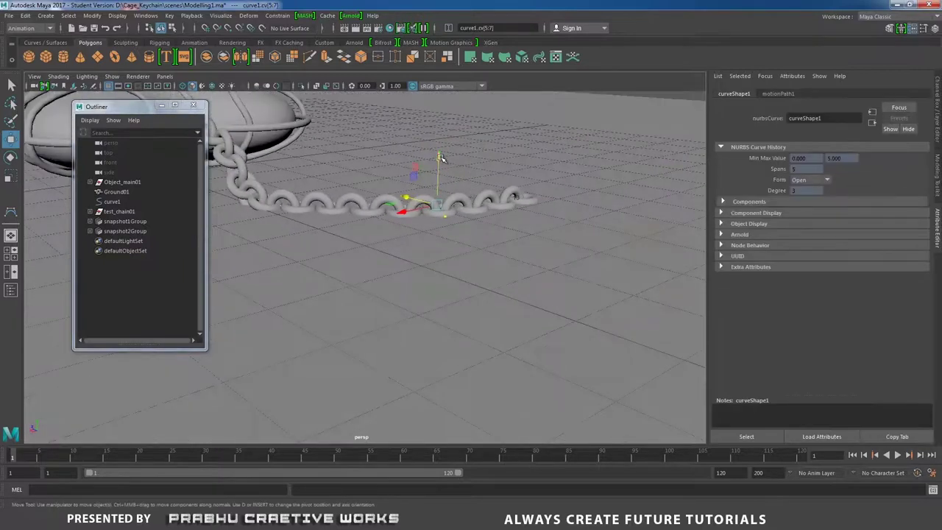
drag(440, 158, 451, 147)
alt+right_drag(452, 148, 505, 218)
alt+middle_drag(505, 219, 497, 169)
drag(459, 158, 457, 146)
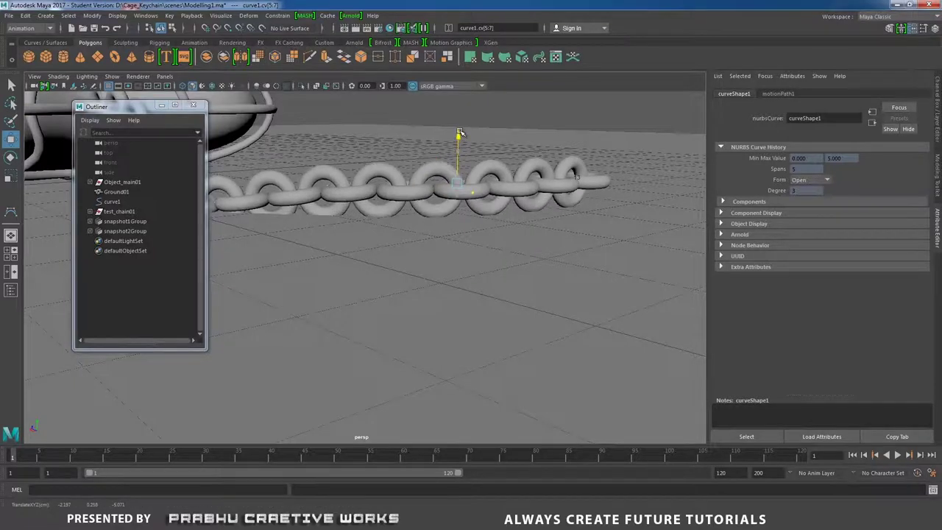
Raise control vertex cv[4] of curve1 at the chain's low bend to lift its links above the ground
alt+drag(446, 188, 467, 200)
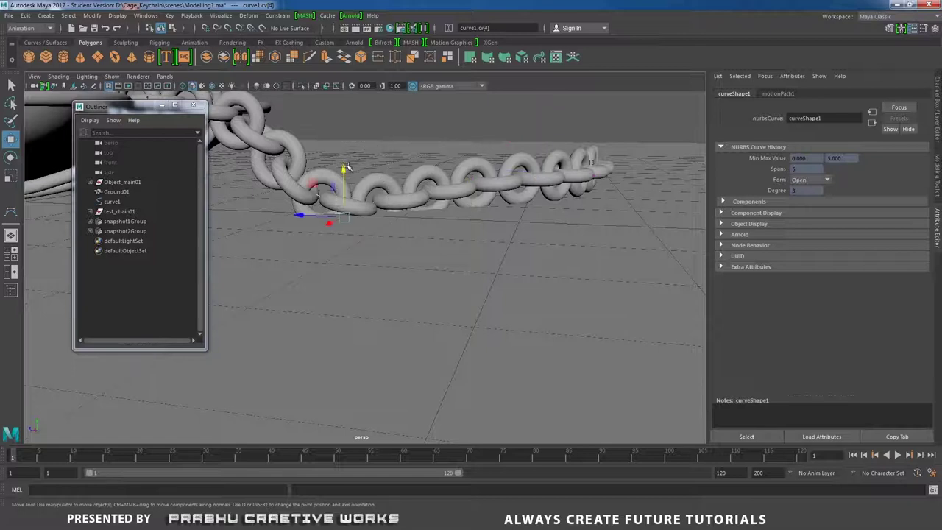
drag(346, 168, 253, 222)
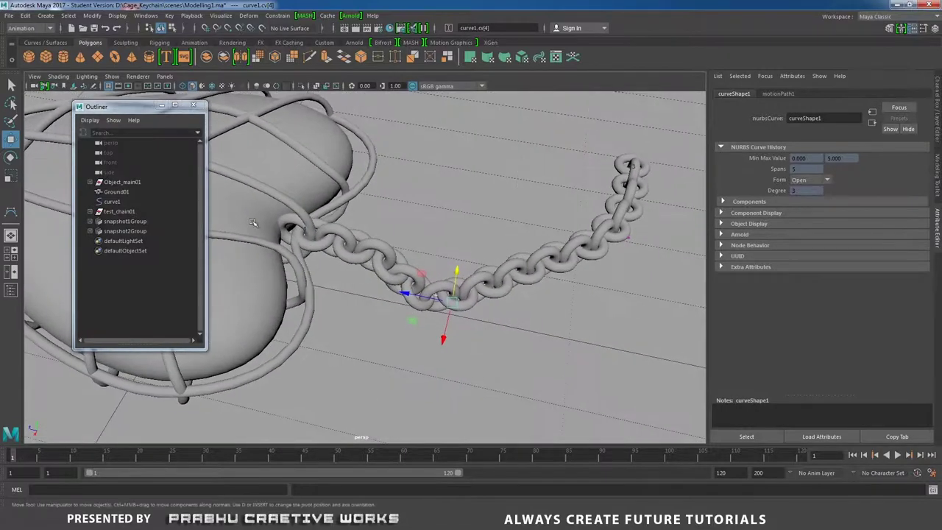
alt+drag(501, 270, 434, 292)
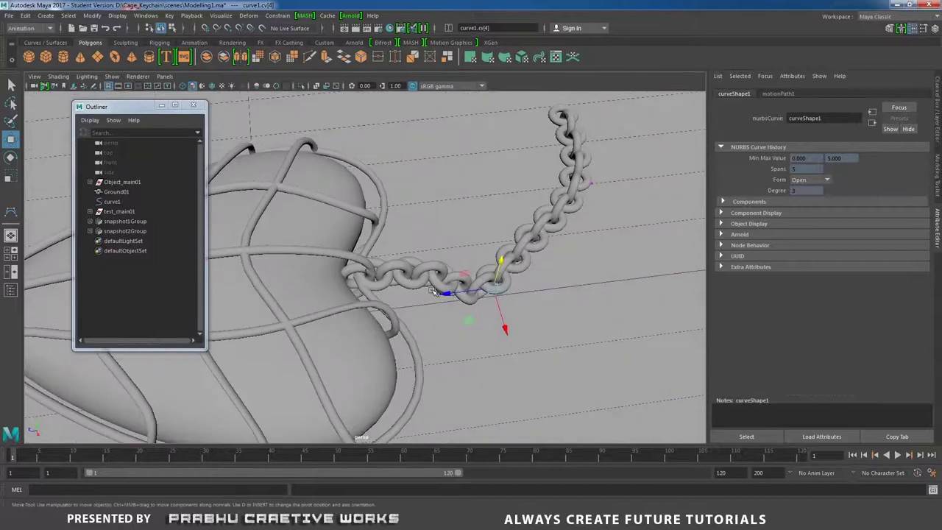
Delete the source link test_chain01 and the path curve curve1 from the scene
click(118, 212)
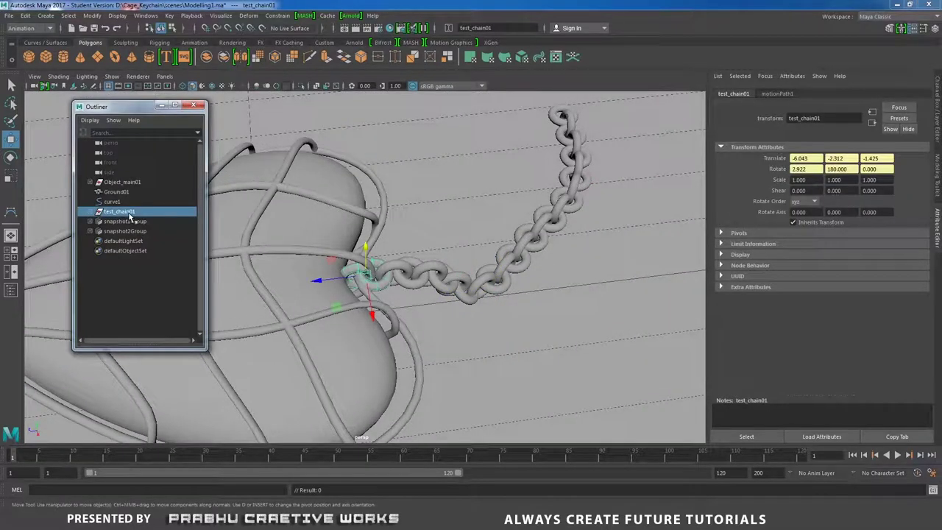
key(Delete)
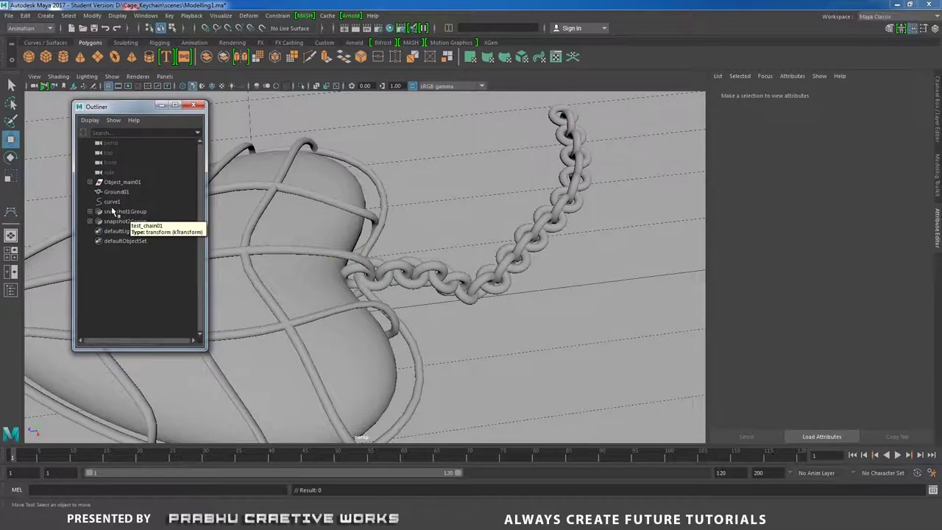
click(111, 203)
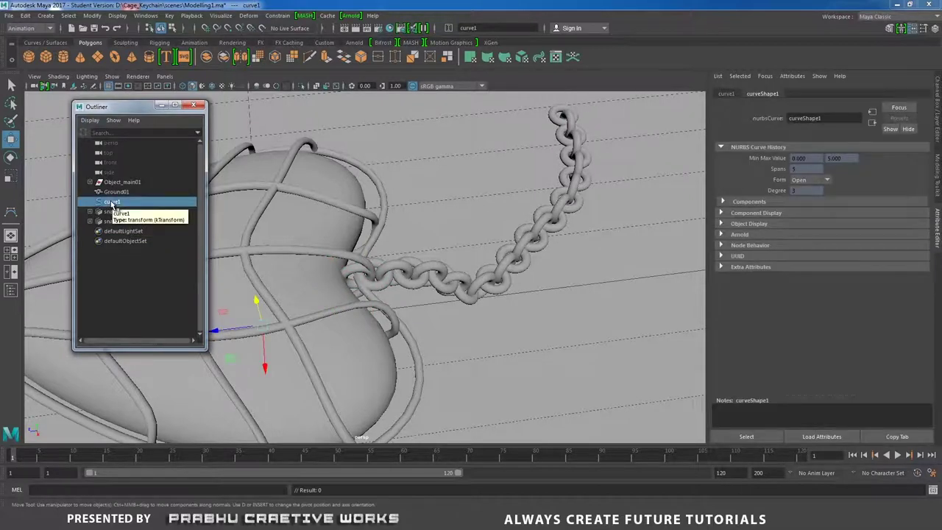
key(Delete)
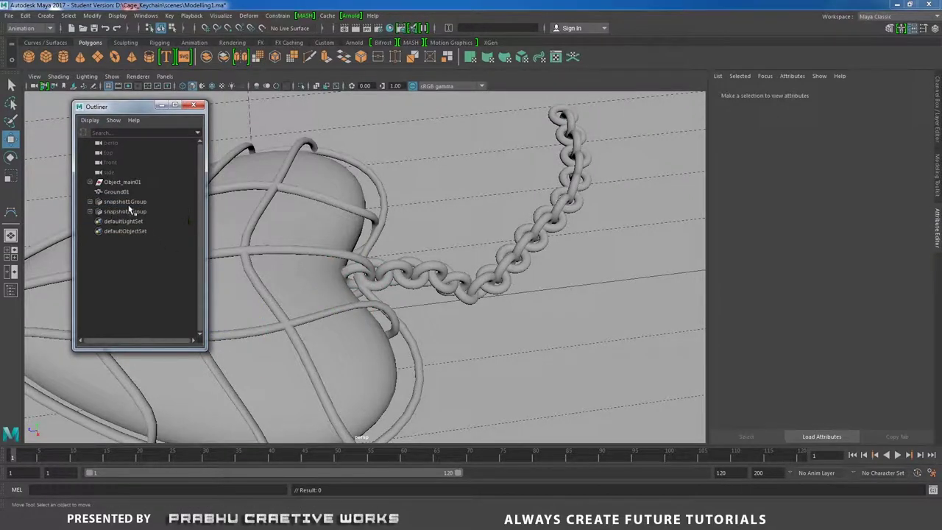
Unparent links transform1_1 through transform1_13 from snapshot1Group and delete the emptied group
click(118, 201)
click(87, 205)
click(88, 205)
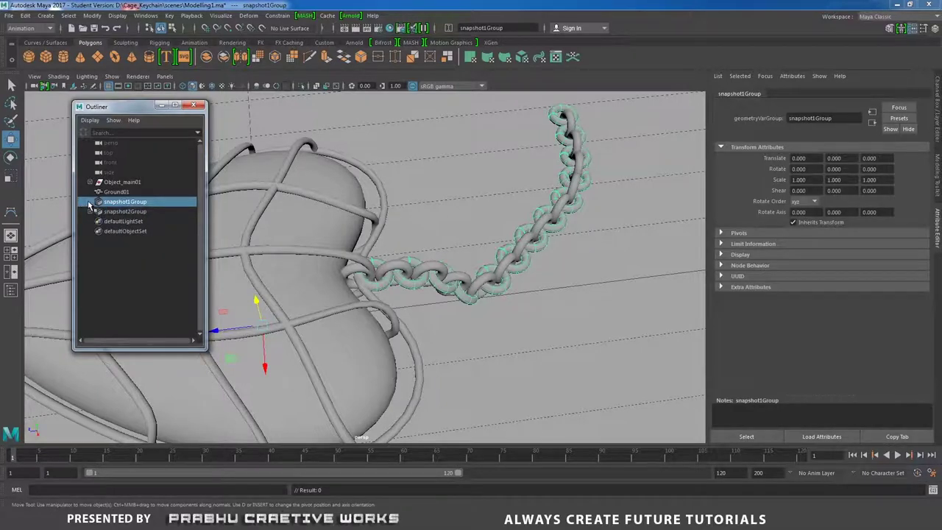
click(89, 205)
click(123, 211)
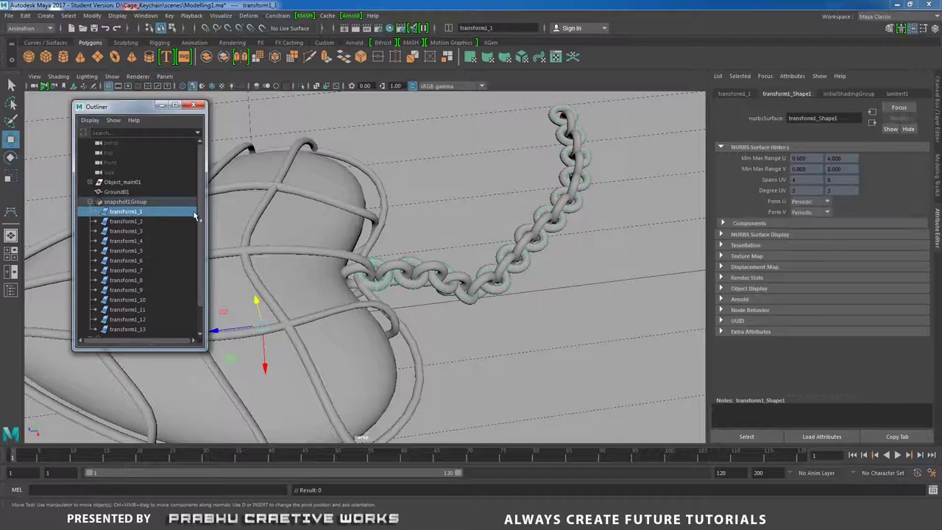
scroll(199, 225, down, 1)
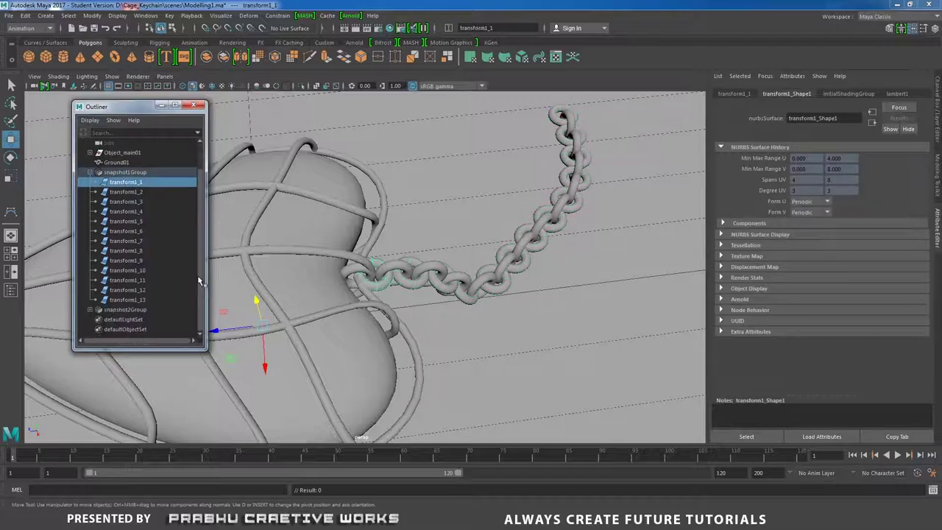
shift+click(140, 192)
shift+click(137, 201)
shift+click(136, 211)
shift+click(136, 221)
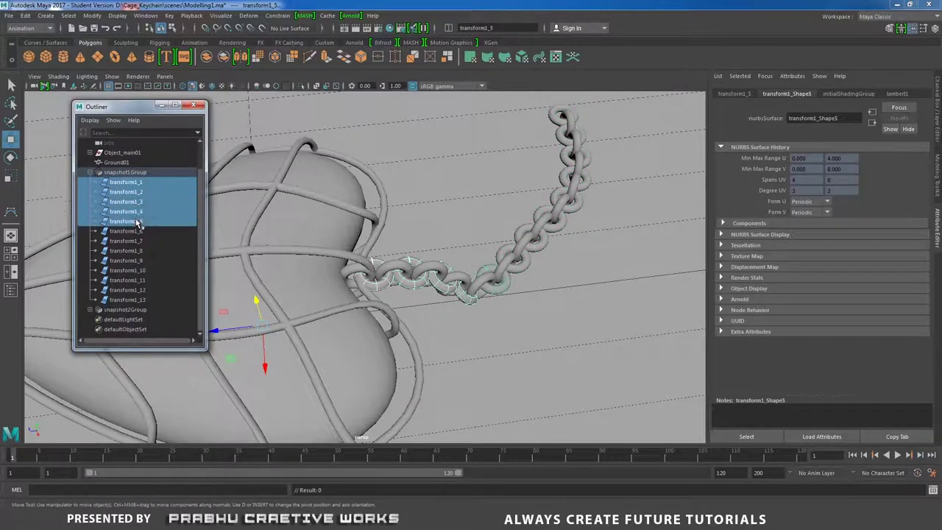
shift+click(137, 231)
shift+click(137, 241)
shift+click(140, 250)
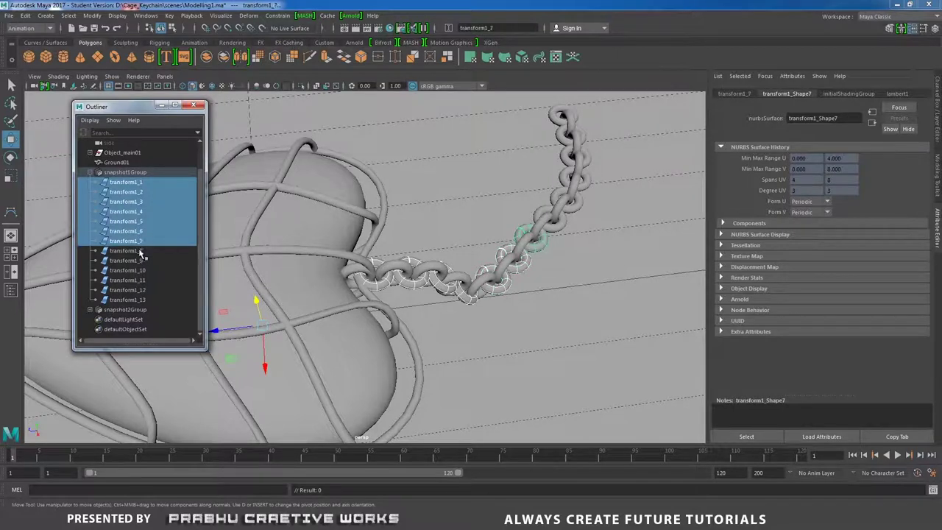
shift+click(139, 261)
shift+click(142, 270)
shift+click(142, 281)
shift+click(141, 290)
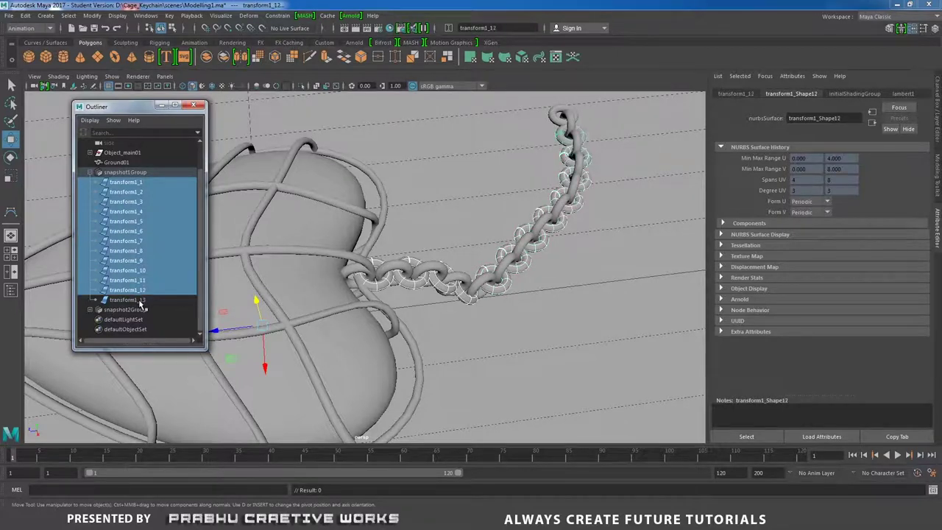
shift+click(140, 300)
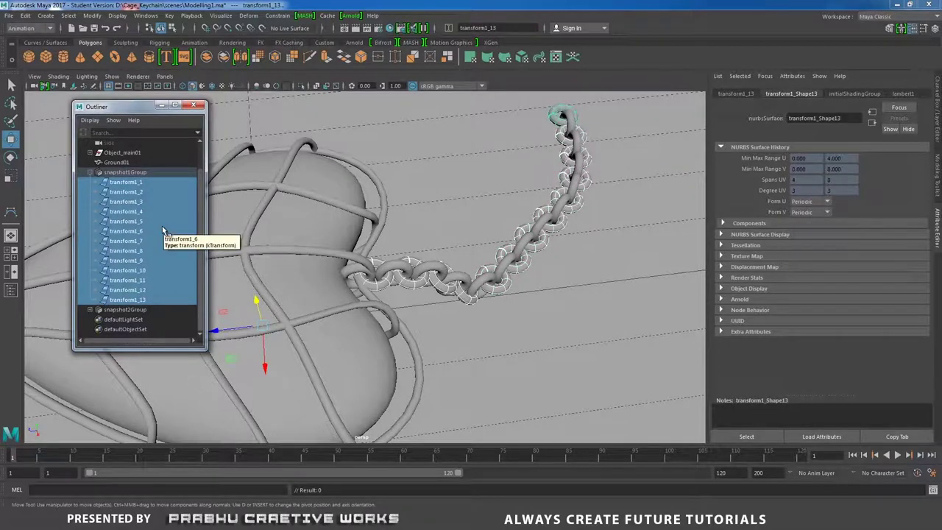
key(shift+p)
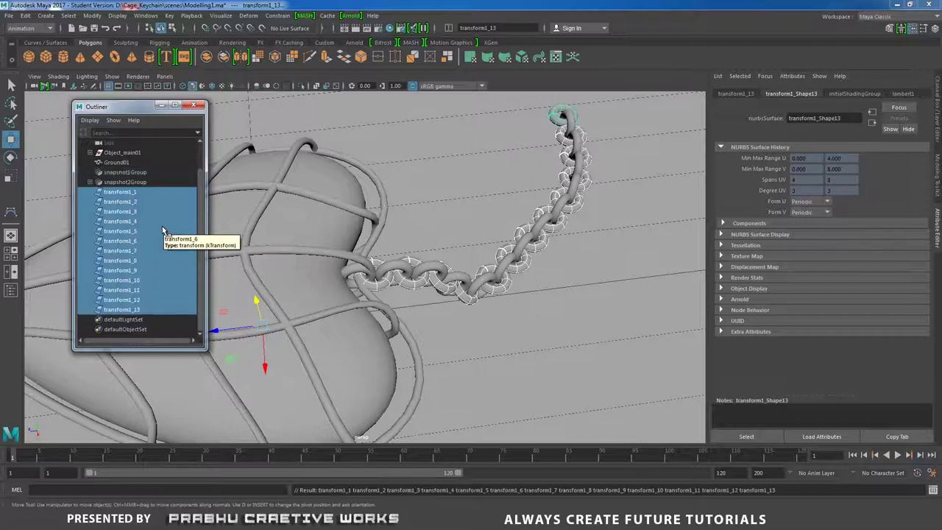
click(140, 172)
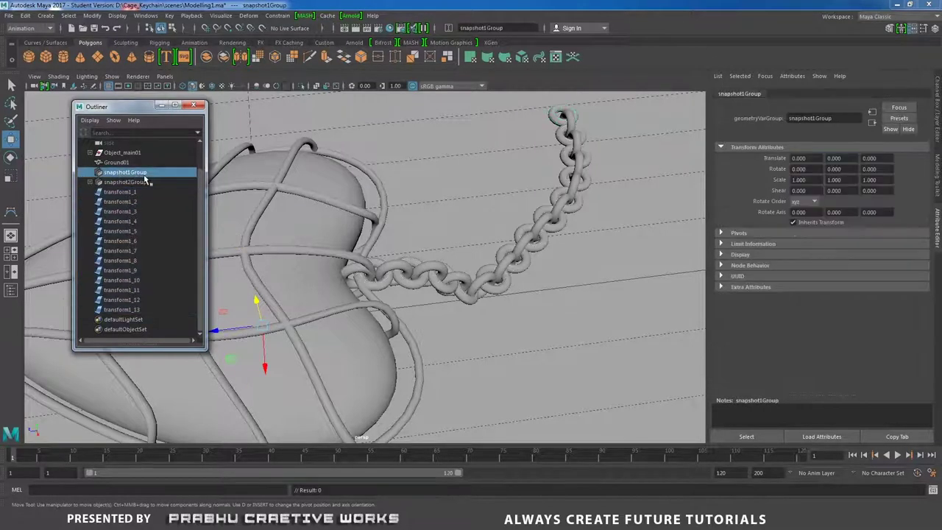
key(Delete)
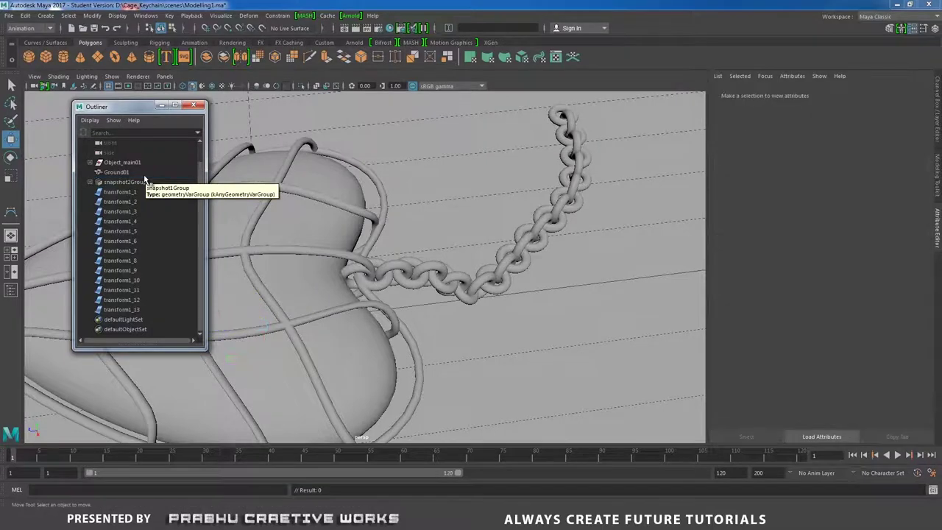
Unparent links transform2_1 through transform2_13 from snapshot2Group and delete the emptied group
click(140, 182)
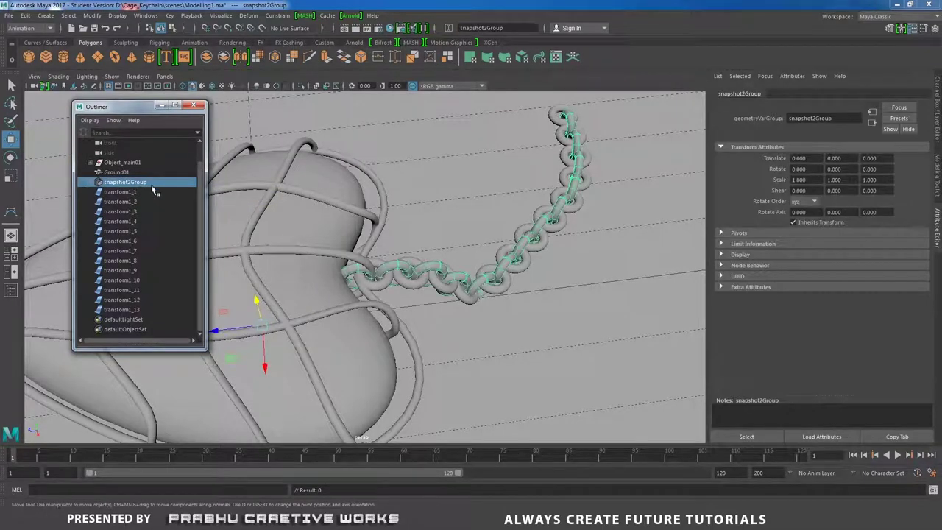
click(91, 182)
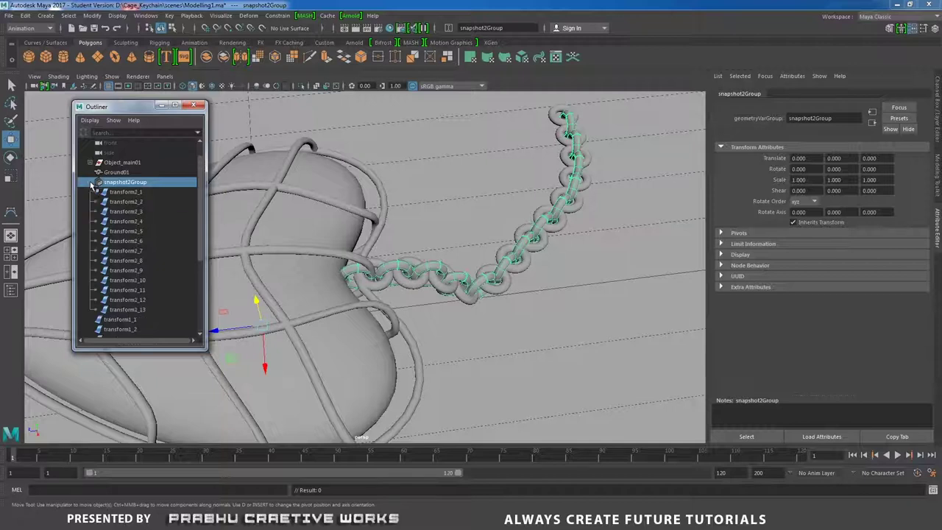
click(124, 192)
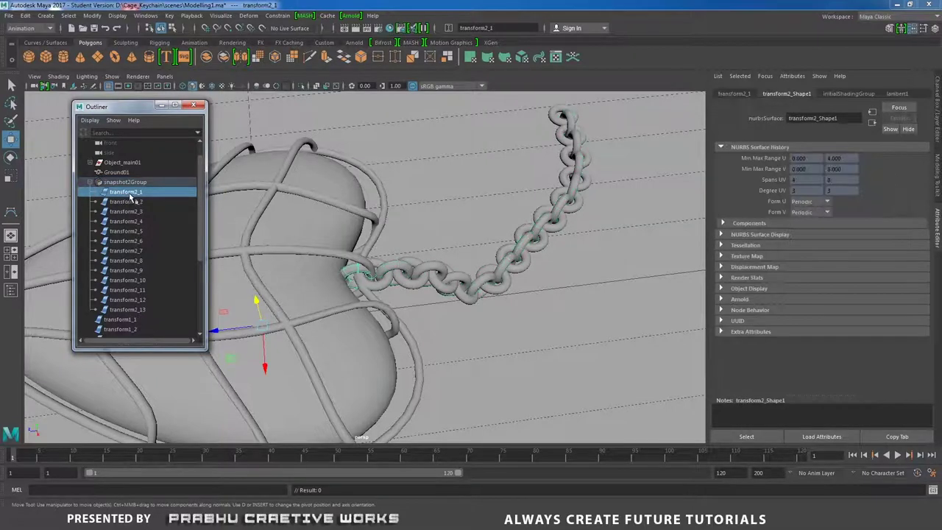
drag(130, 196, 164, 296)
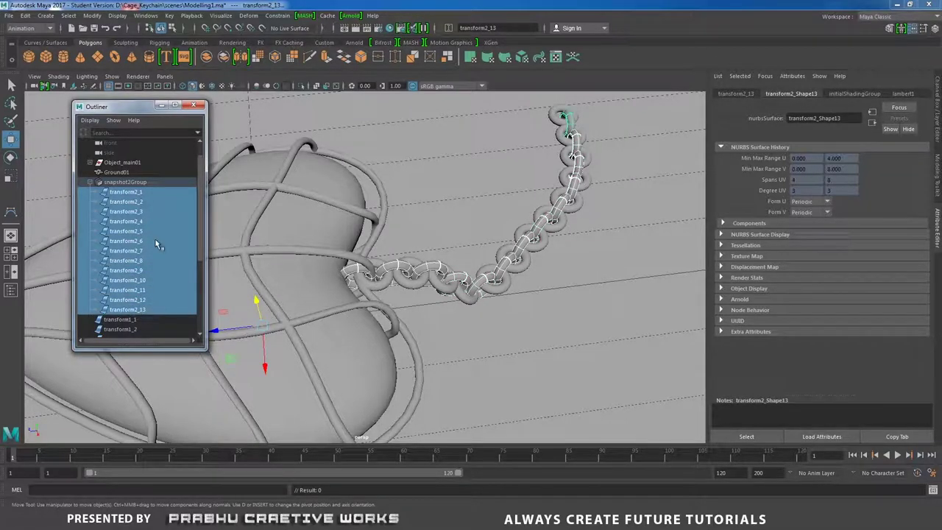
key(shift+p)
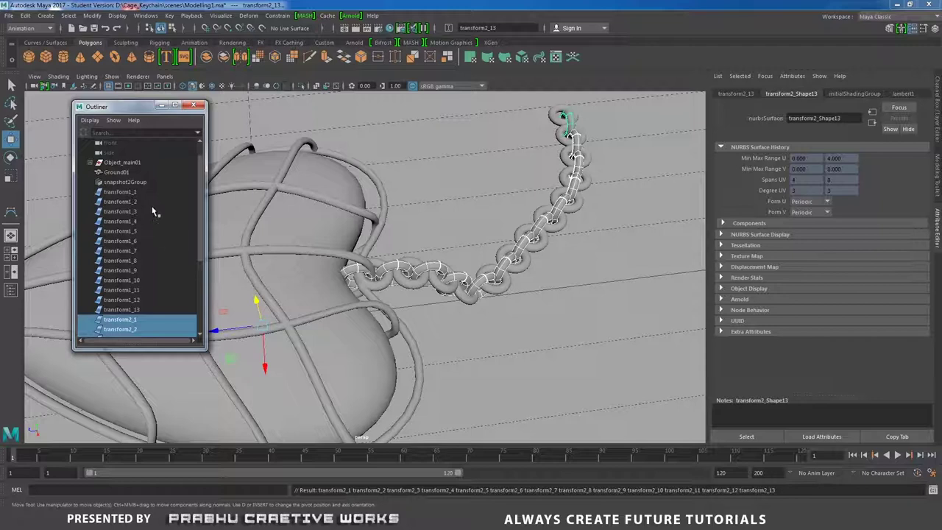
click(141, 183)
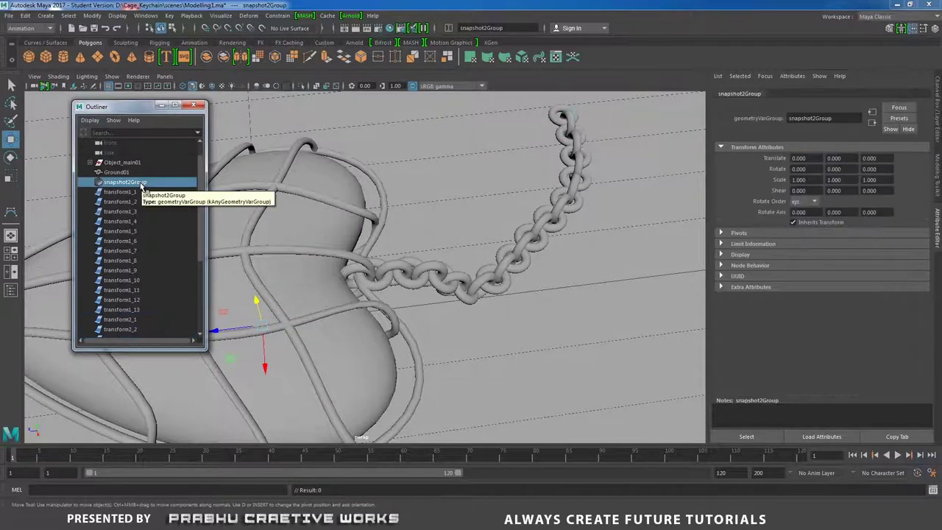
key(Delete)
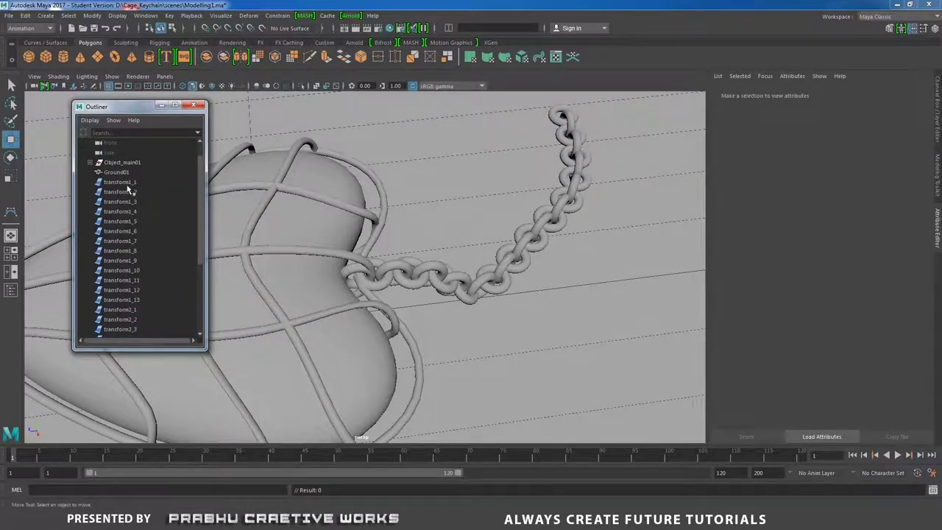
Group all links from transform1_1 through transform2_13 and name the group chain01
click(125, 182)
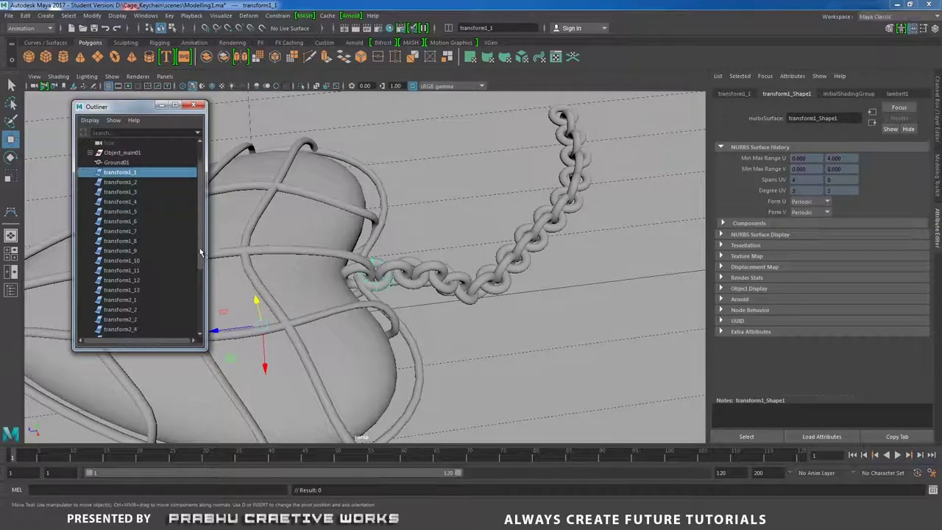
drag(199, 234, 206, 306)
shift+click(153, 308)
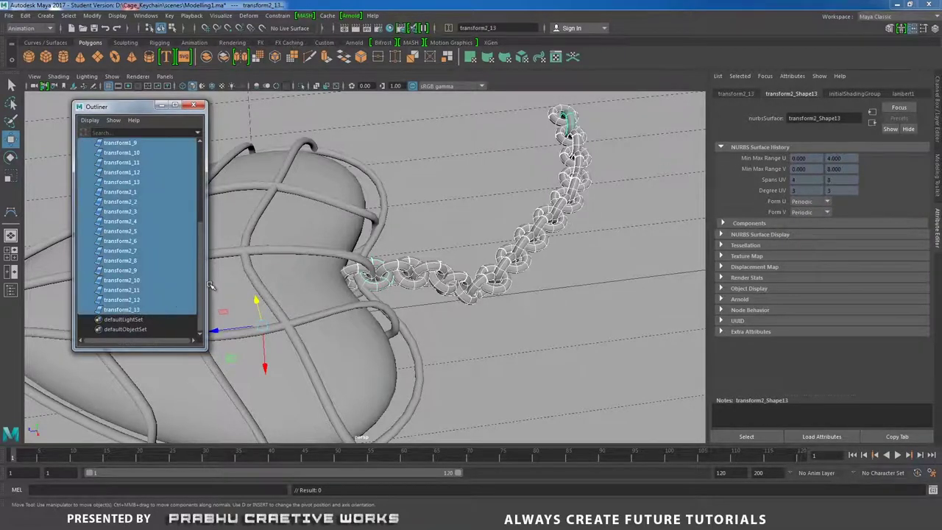
key(ctrl+g)
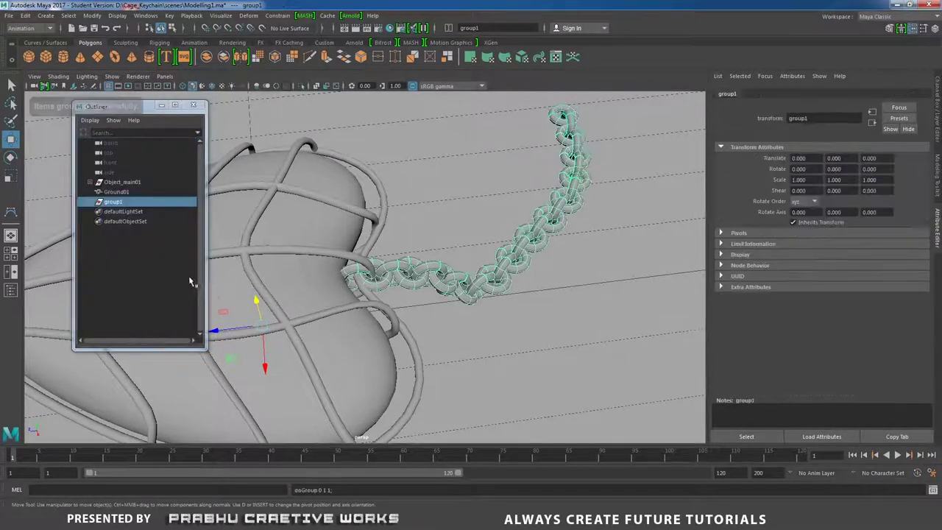
double_click(120, 203)
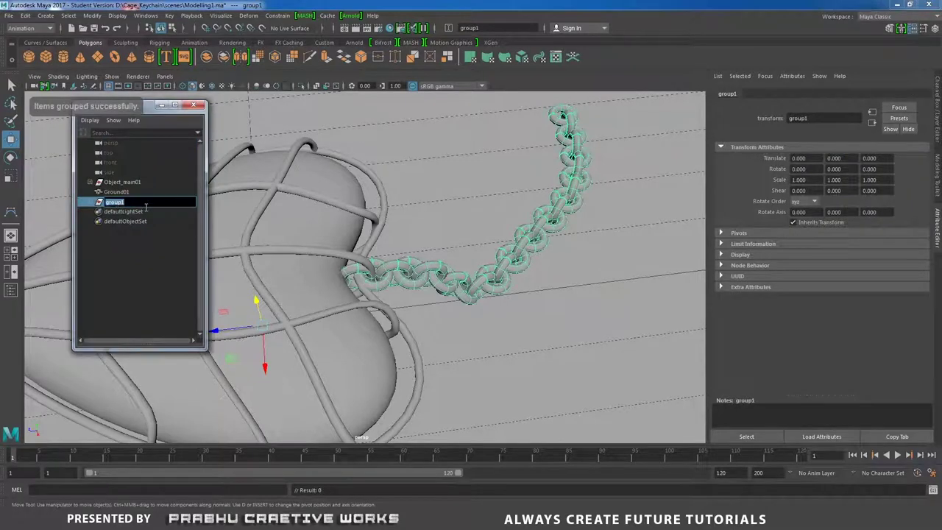
text(chain01)
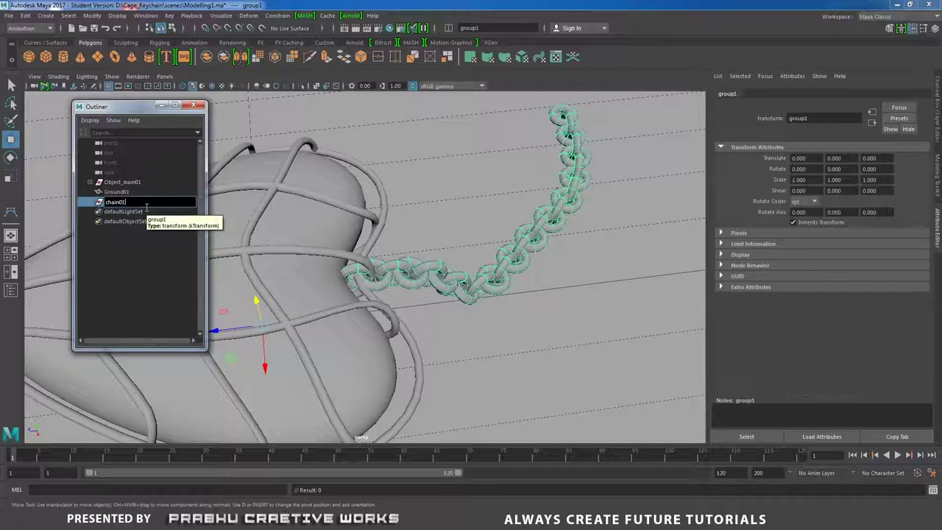
key(Return)
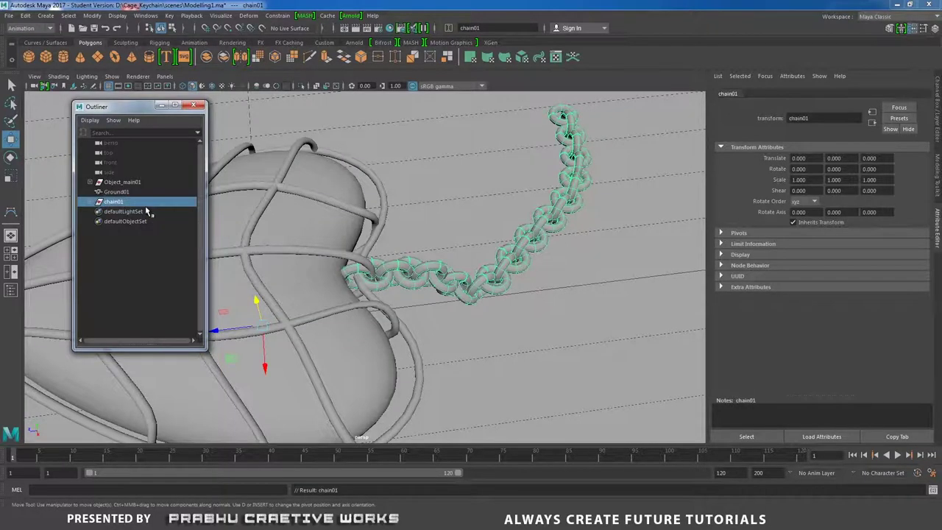
Delete the surplus link transform2_1 at the heart end of the chain
alt+drag(438, 228, 397, 259)
alt+right_drag(398, 259, 410, 246)
alt+middle_drag(409, 246, 448, 258)
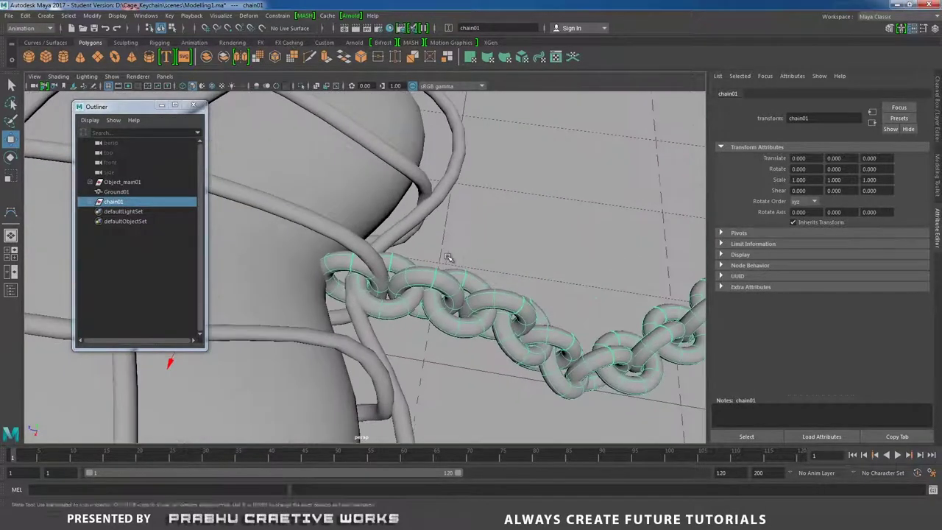
alt+right_drag(448, 258, 509, 306)
click(331, 263)
scroll(343, 270, down, 1)
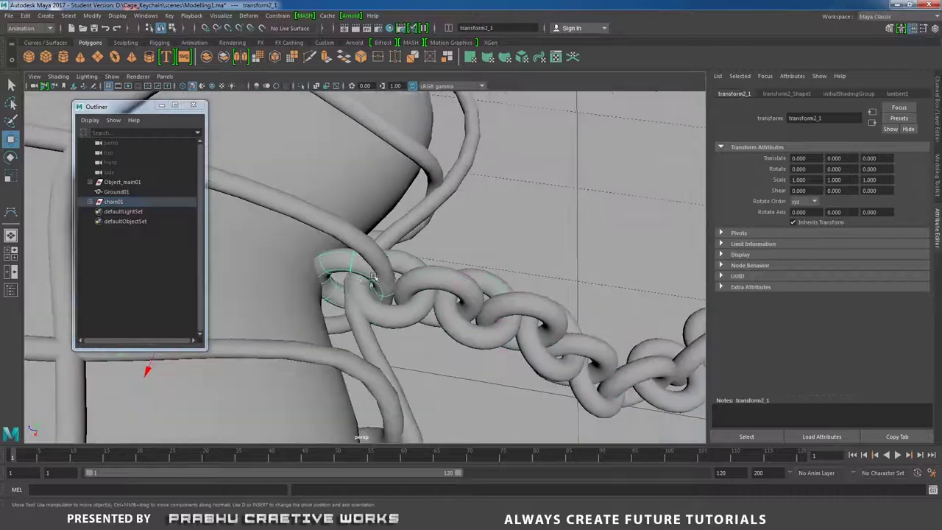
key(Delete)
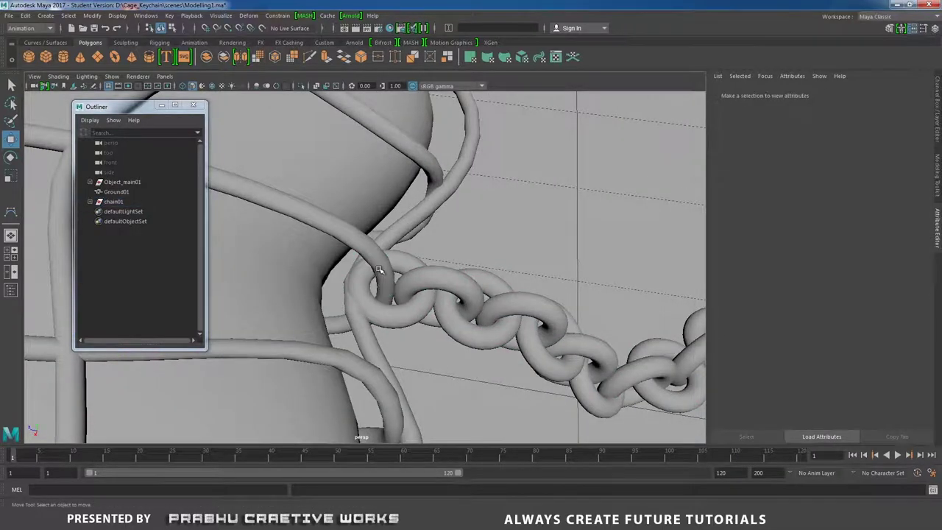
Center the pivot of transform1_1, the first remaining link beside the heart cage
click(365, 277)
alt+drag(365, 277, 390, 288)
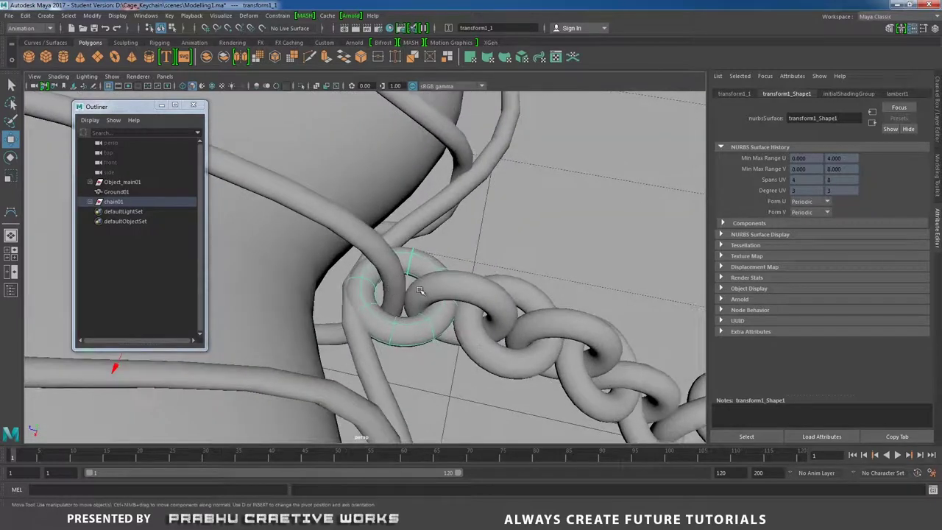
alt+right_drag(489, 269, 425, 258)
alt+middle_drag(425, 259, 519, 263)
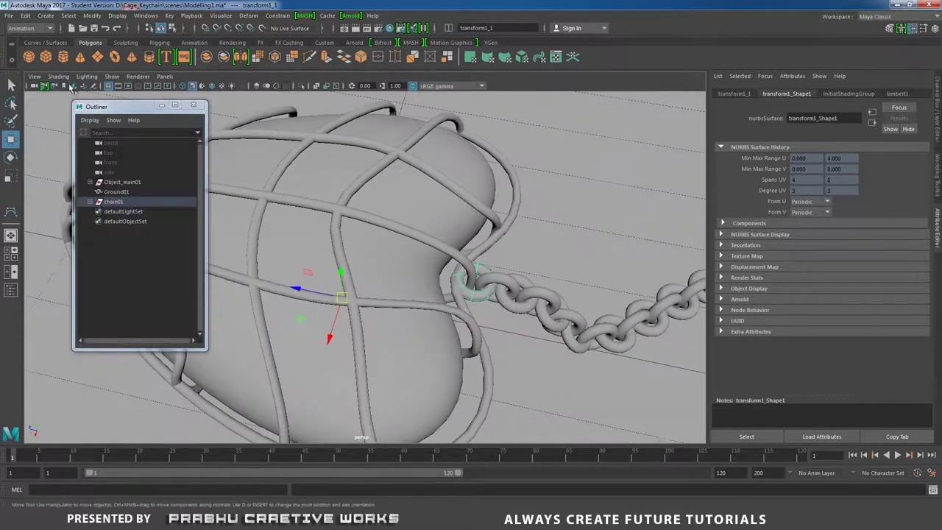
click(96, 17)
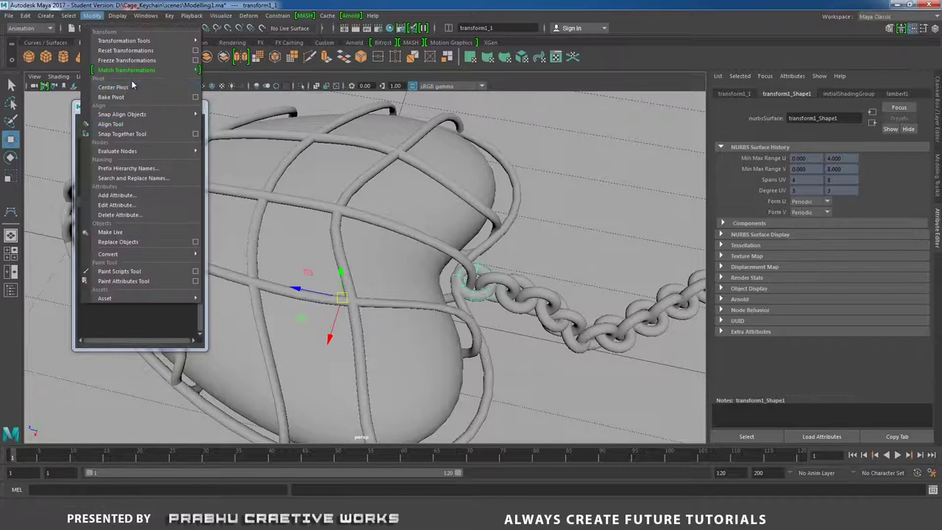
click(129, 90)
Rotate link transform1_1 and shift it toward the heart so that it loops around the cage wire
alt+middle_drag(409, 237, 325, 214)
alt+right_drag(325, 213, 410, 284)
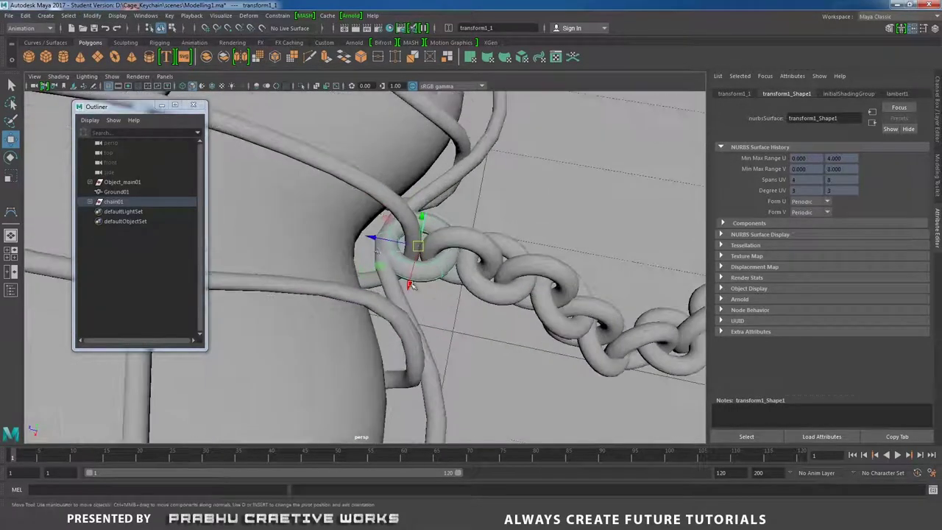
drag(374, 240, 443, 283)
key(e)
key(w)
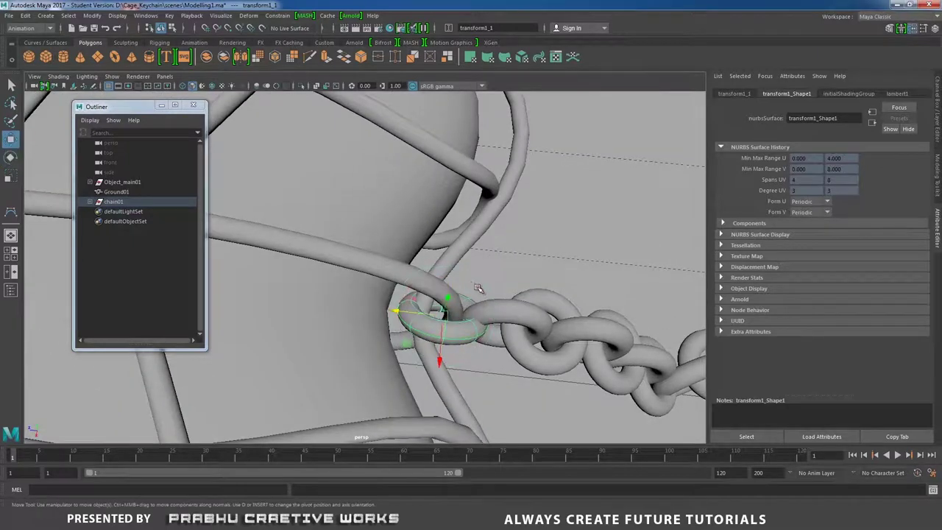
drag(404, 309, 381, 309)
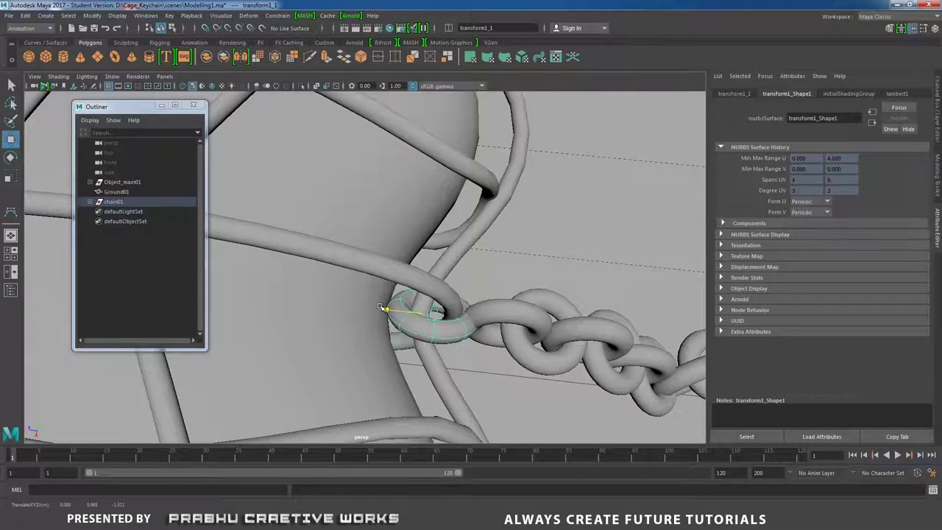
Center the pivot of the second link, transform2_2, move it toward the heart and rotate it to interlock with the first link
click(482, 309)
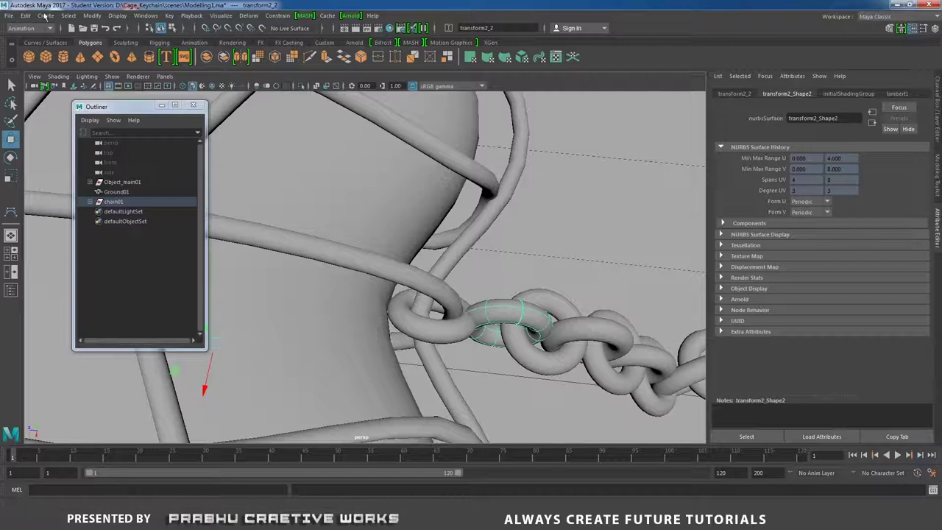
click(92, 16)
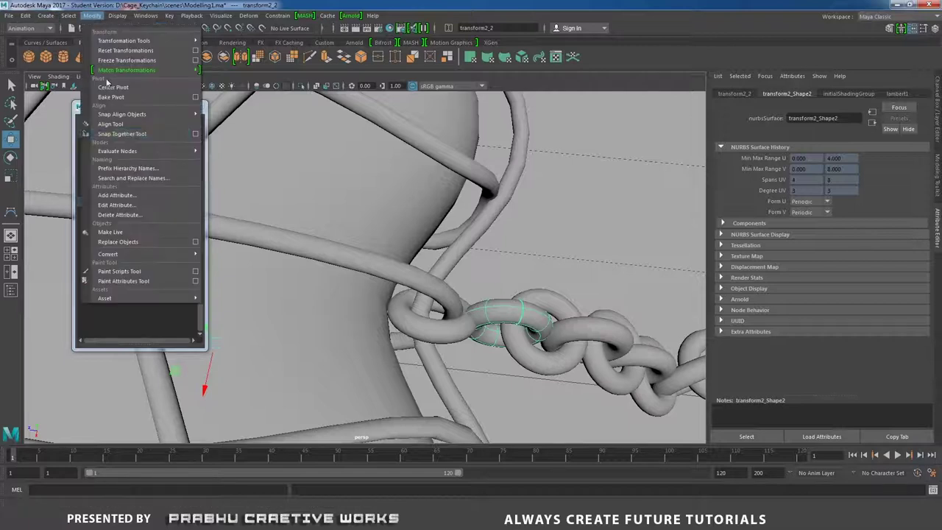
click(131, 89)
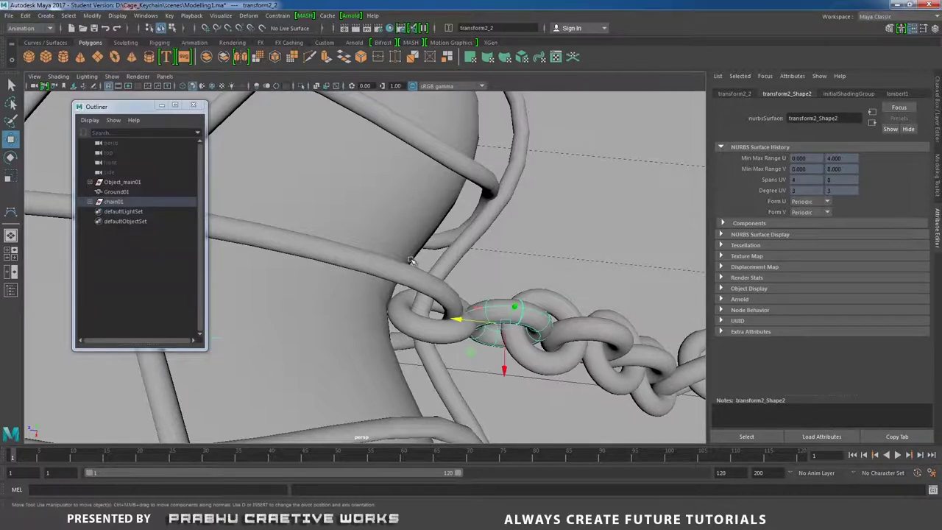
drag(445, 314, 427, 314)
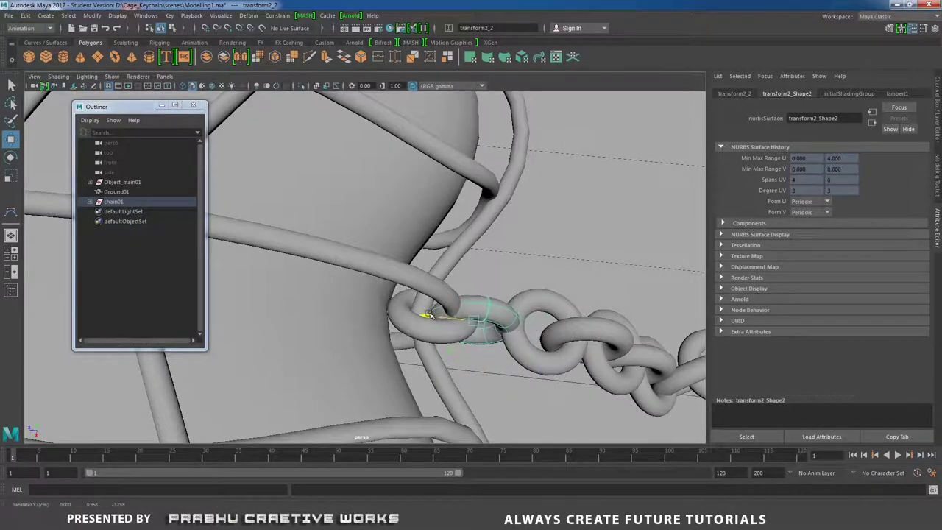
key(e)
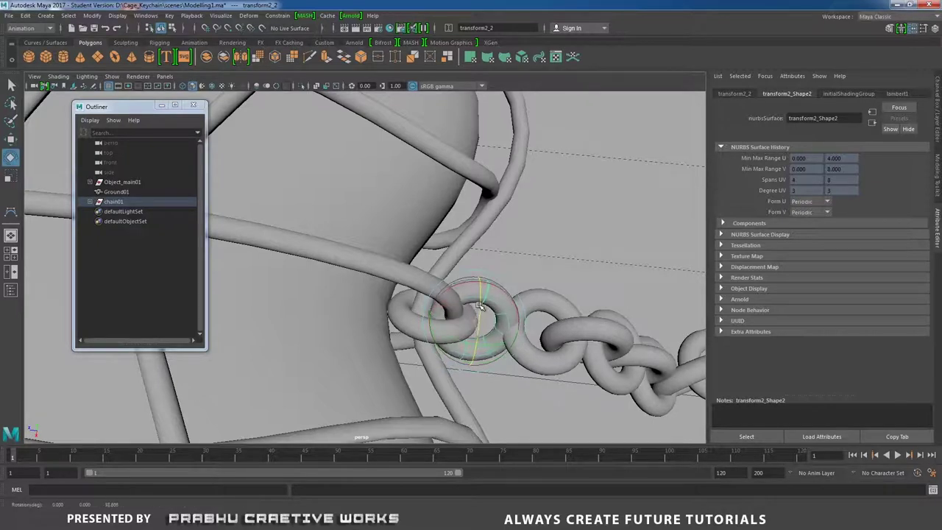
Center the pivot of link transform1_2, then move and slightly rotate it so it hooks through transform2_2
click(545, 354)
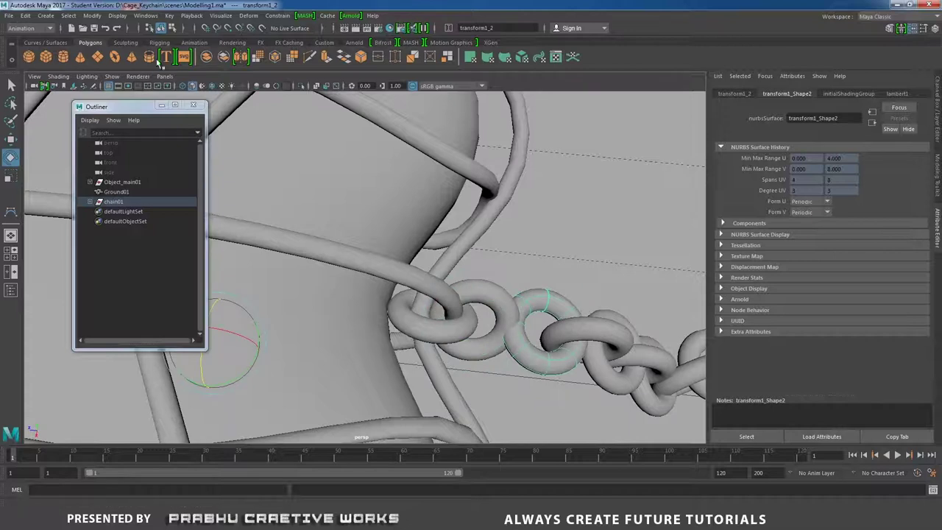
click(92, 15)
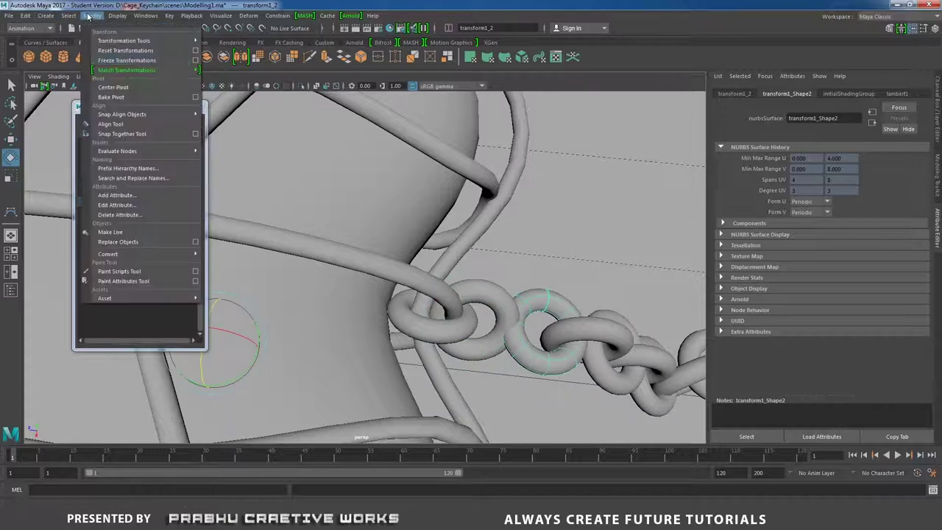
click(117, 87)
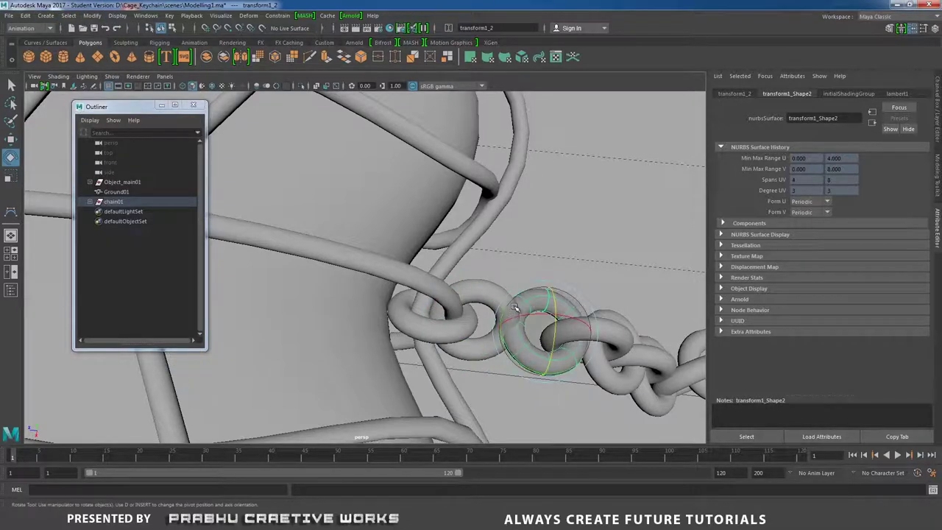
key(w)
drag(498, 326, 508, 273)
alt+middle_drag(509, 273, 483, 341)
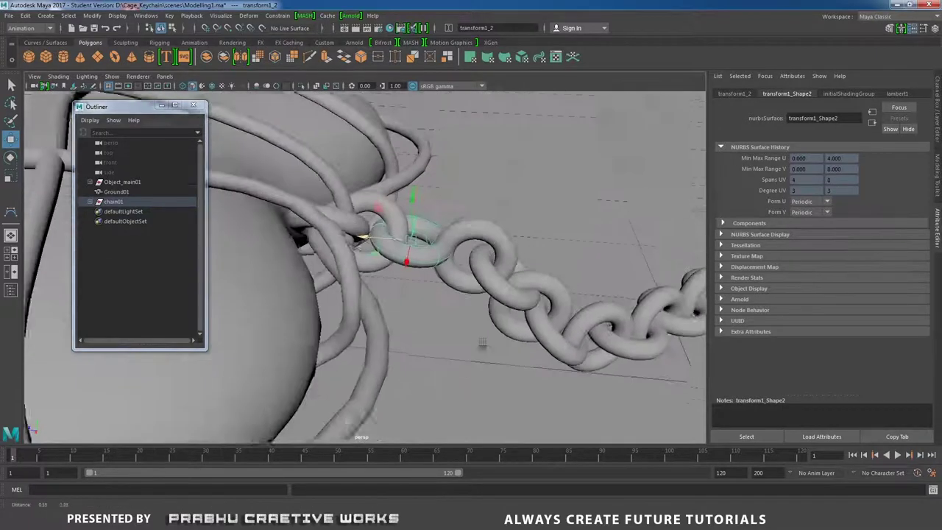
alt+drag(483, 342, 454, 356)
key(e)
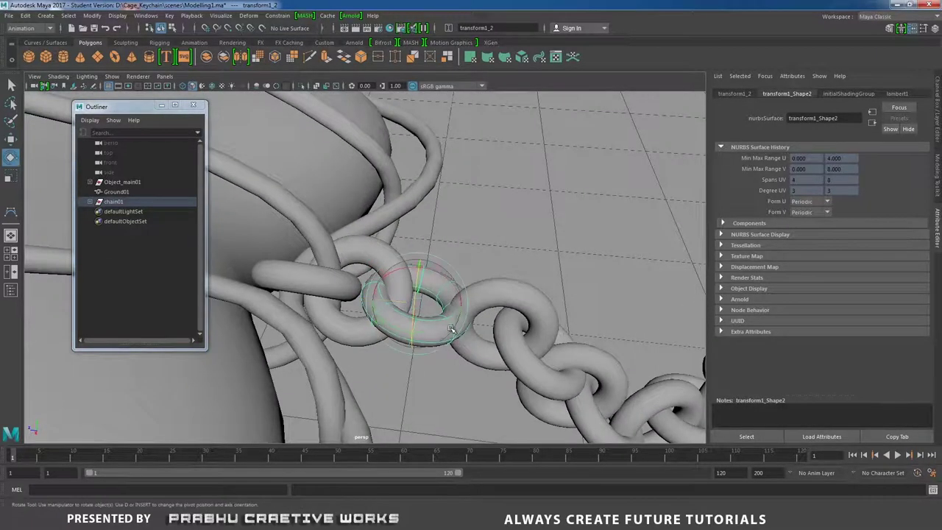
drag(415, 326, 412, 309)
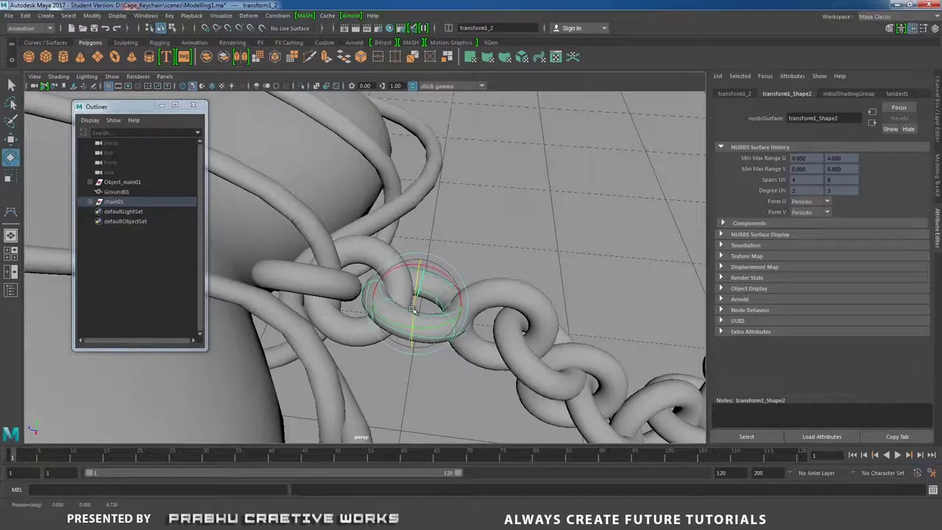
Center the pivot of link transform2_3 and slide it toward the heart to interlock with transform1_2
click(506, 322)
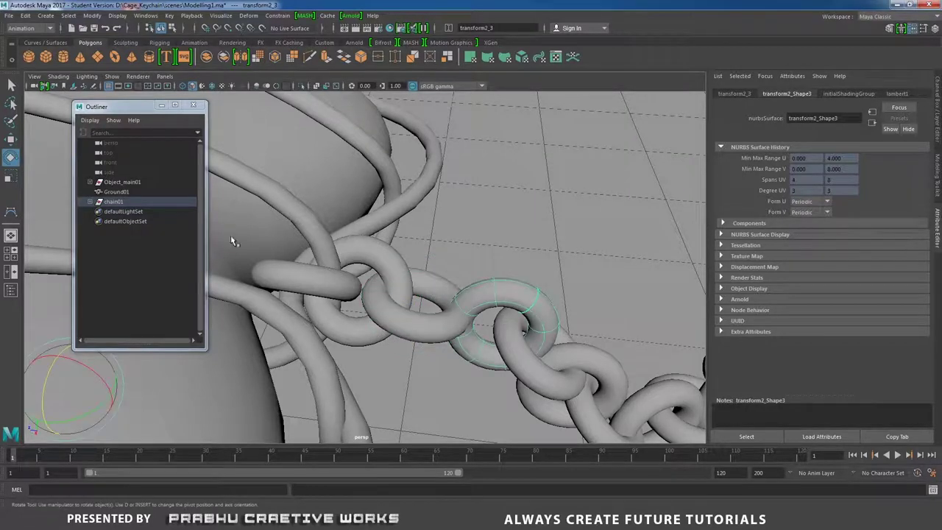
click(92, 16)
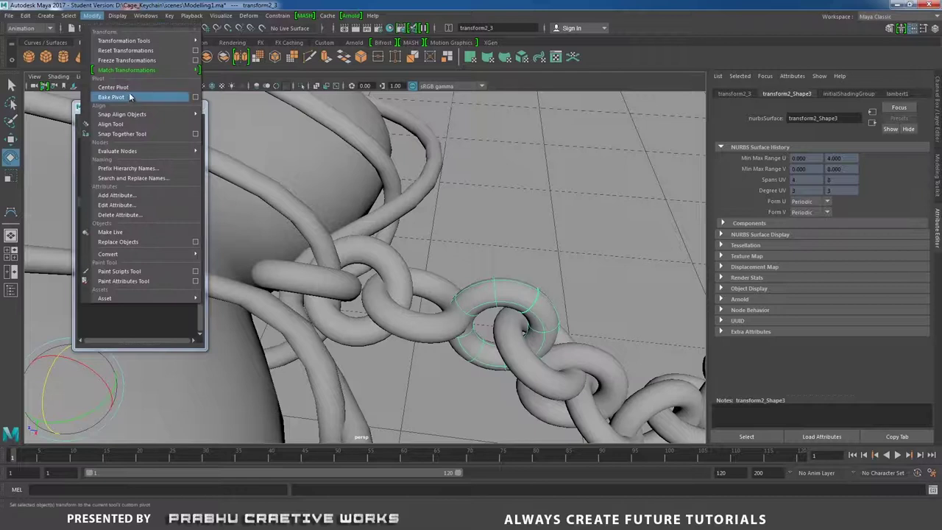
click(129, 96)
key(w)
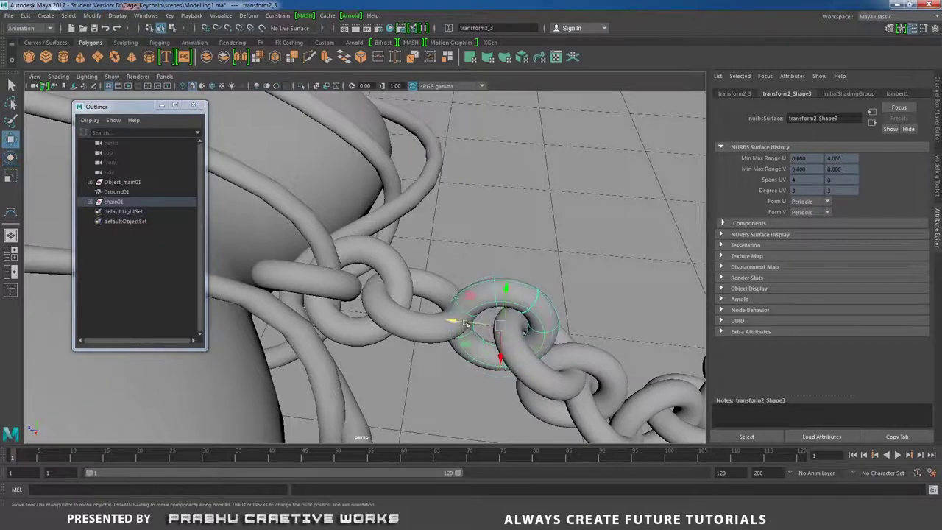
drag(465, 321, 427, 313)
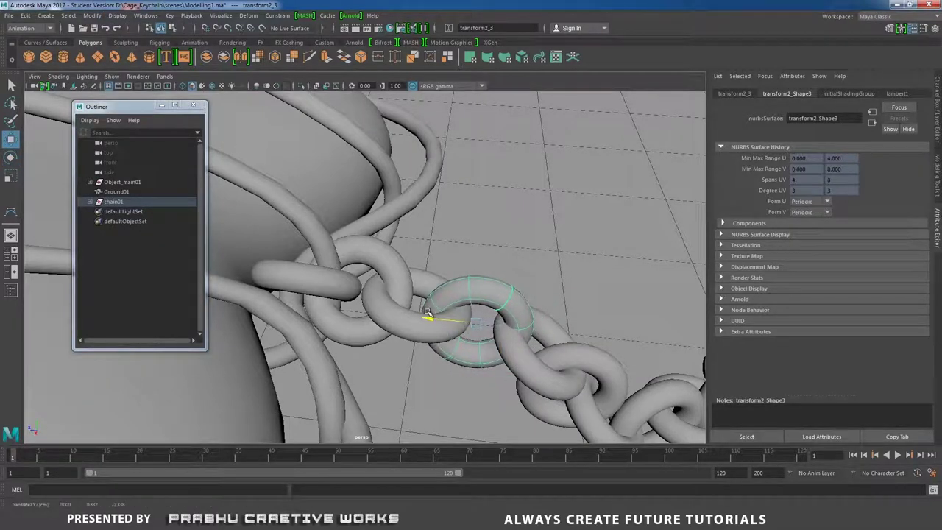
drag(487, 284, 479, 282)
Center the pivot of link transform1_3 and slide it closer to transform2_3
click(519, 360)
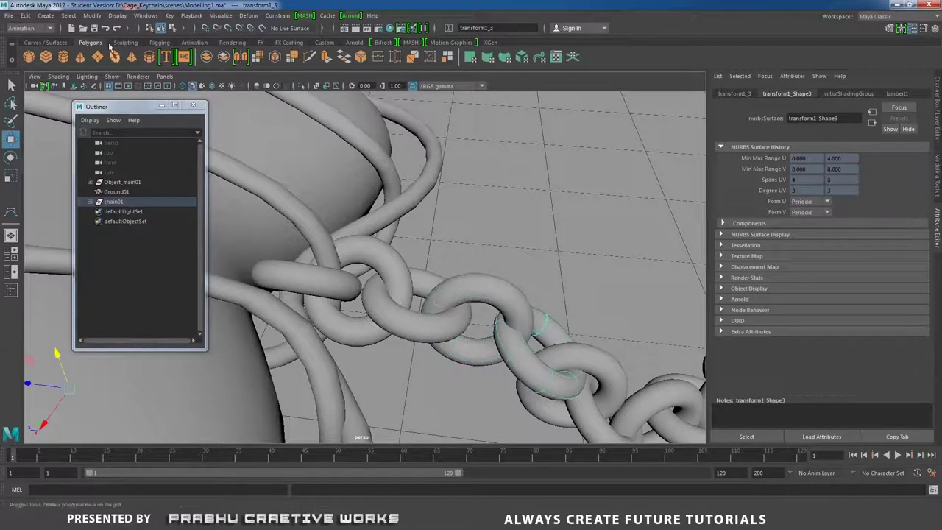
click(92, 16)
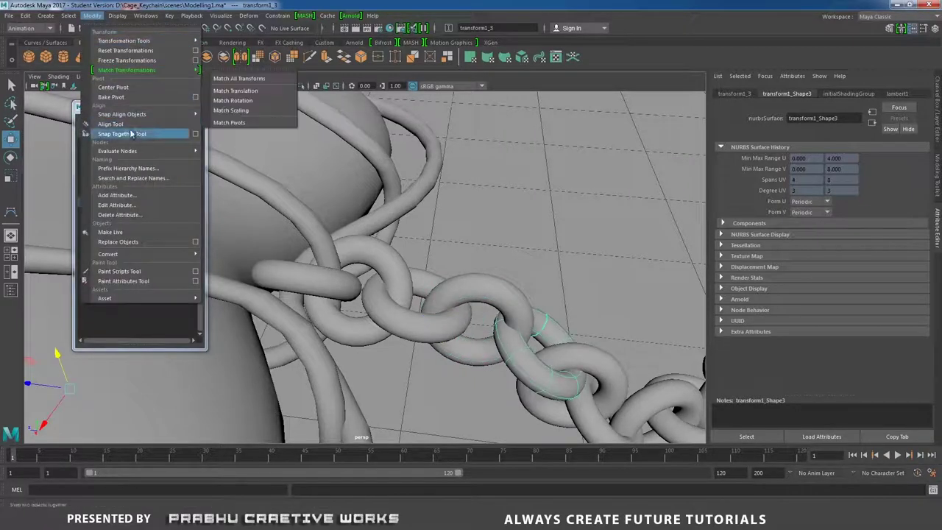
click(134, 88)
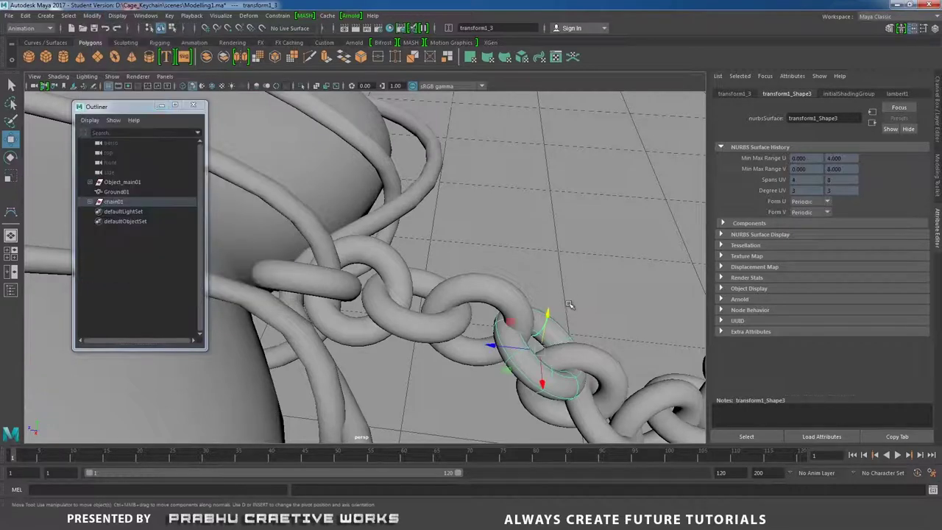
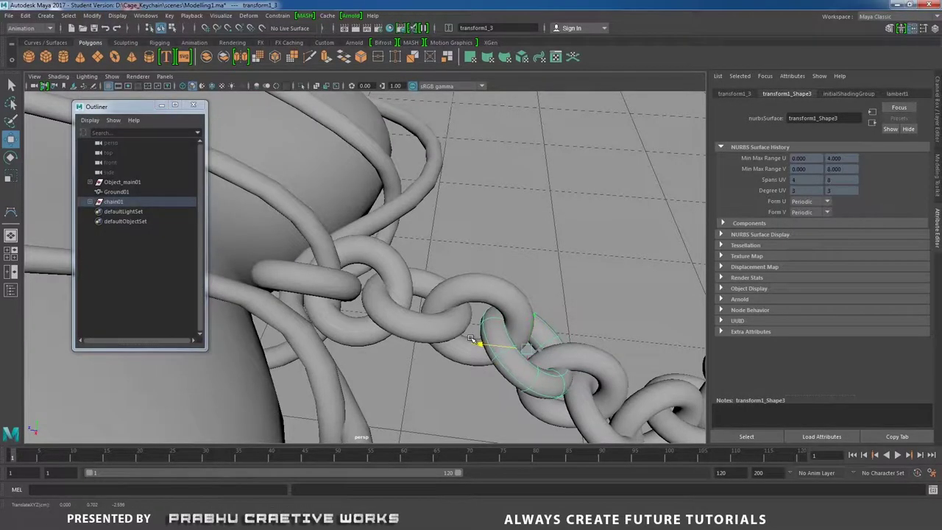
Center the pivot of link transform2_4 and raise it slightly to fit against its neighbouring link
alt+drag(479, 341, 404, 316)
alt+right_drag(404, 317, 355, 293)
click(353, 273)
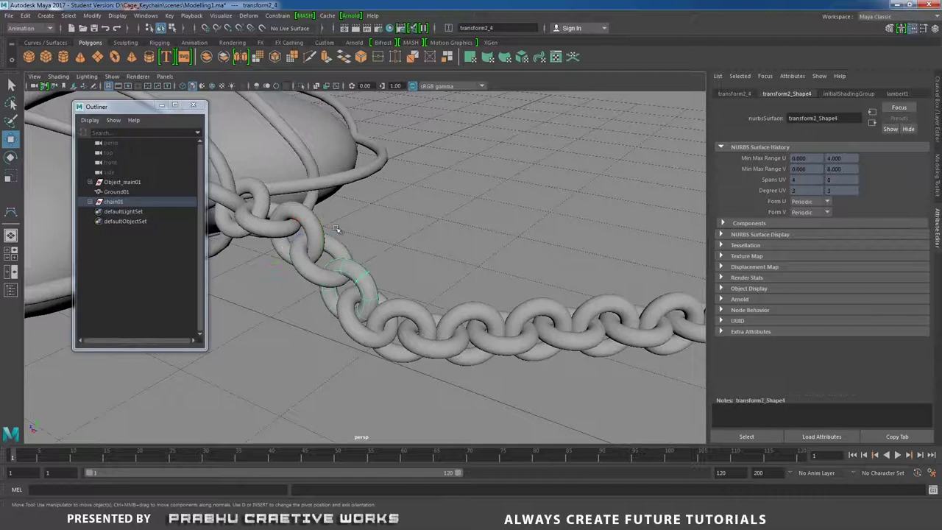
click(89, 17)
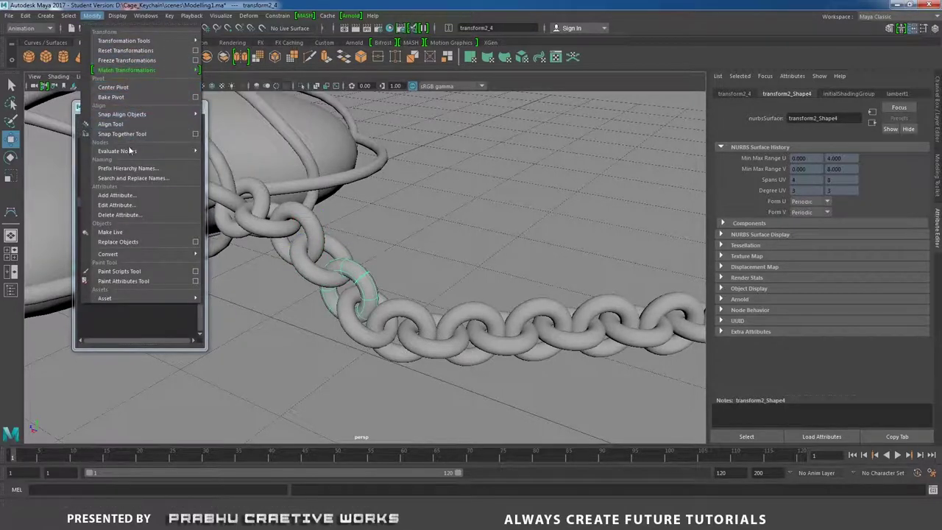
click(118, 88)
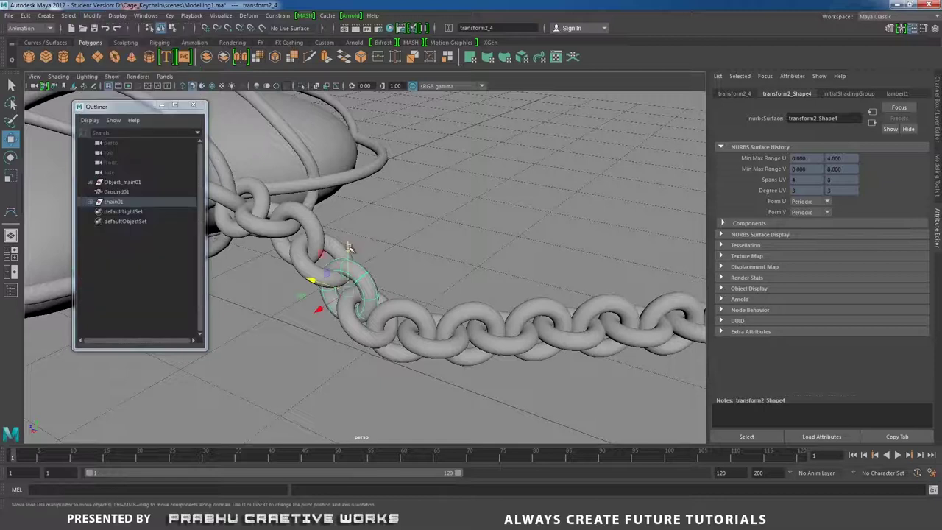
drag(349, 247, 349, 240)
Select all the remaining links out to the chain's free end and center their pivots together
alt+right_drag(530, 275, 361, 273)
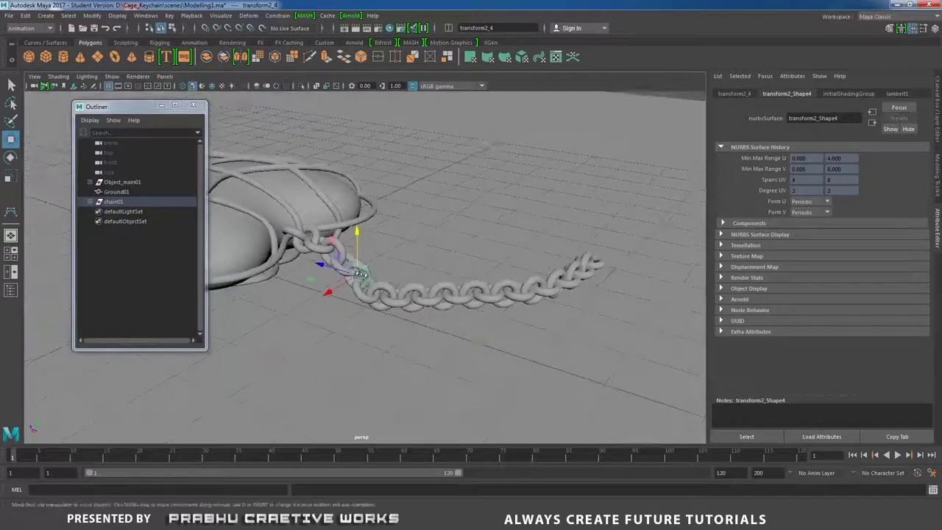
alt+drag(360, 273, 605, 339)
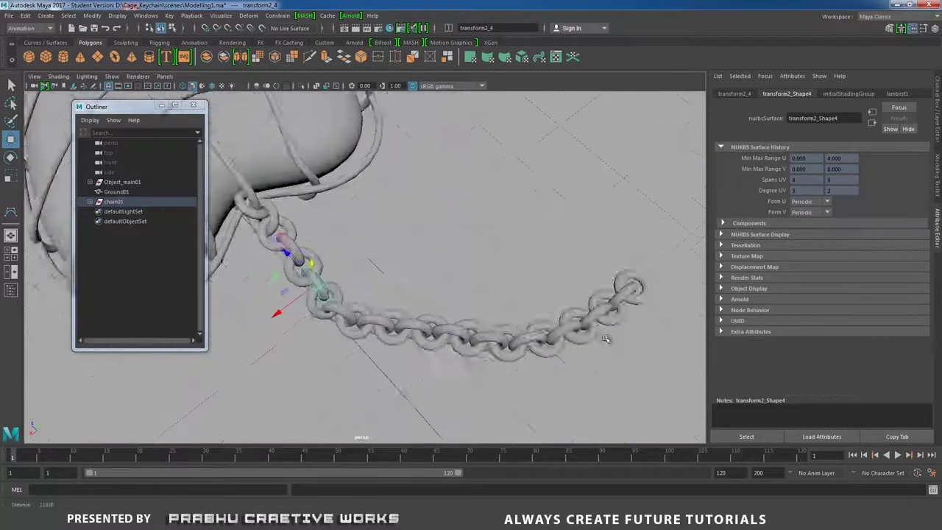
alt+middle_drag(605, 339, 554, 312)
alt+right_drag(555, 312, 487, 283)
click(561, 286)
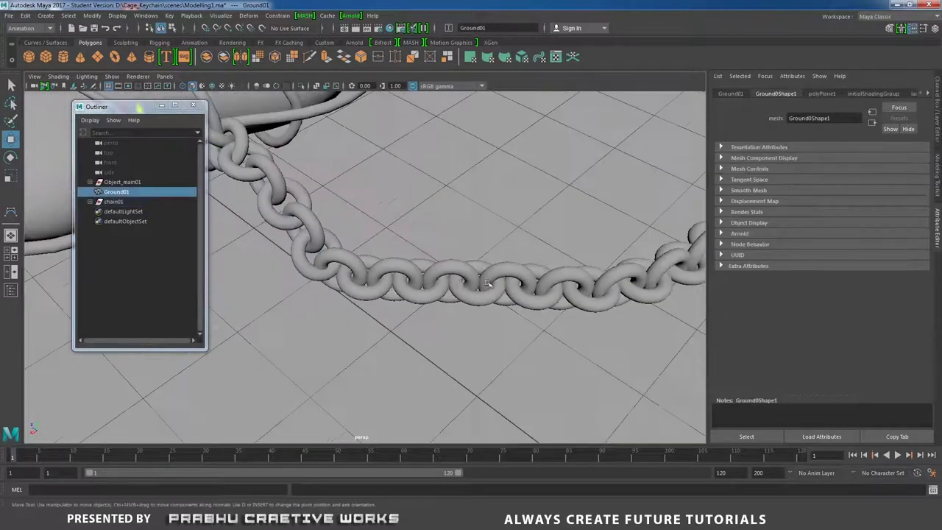
shift+click(456, 273)
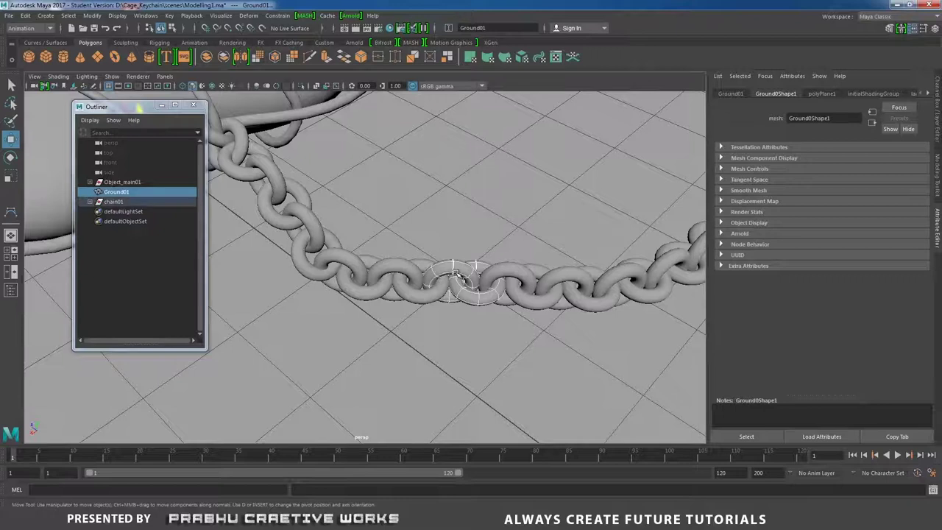
key(ctrl+z)
alt+right_drag(560, 281, 365, 245)
shift+drag(371, 210, 545, 323)
click(92, 16)
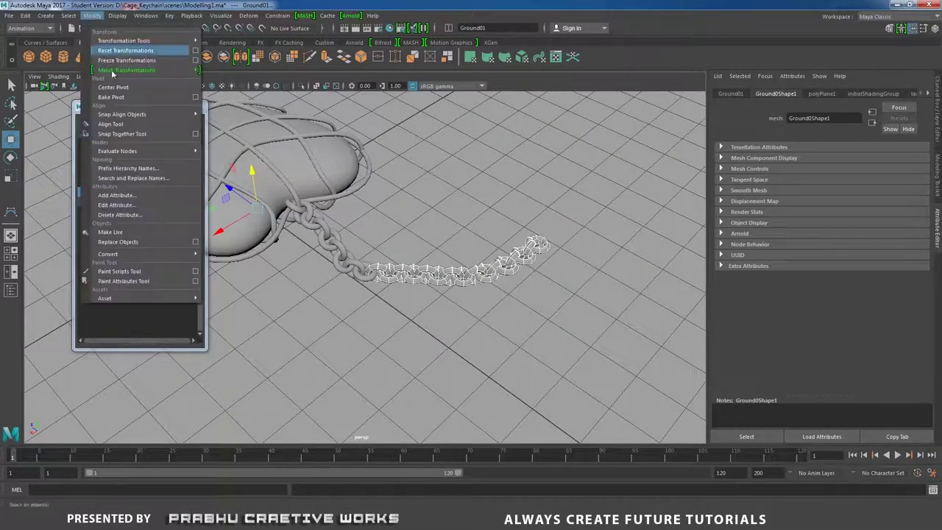
click(113, 87)
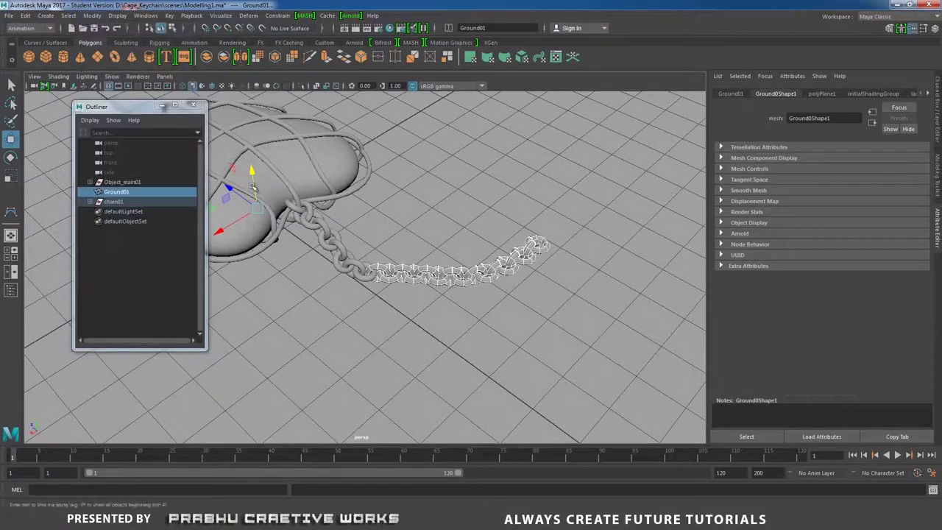
Rotate link transform2_7 in the middle of the chain slightly so it sits less uniformly between its neighbours
scroll(498, 307, up, 3)
click(489, 291)
click(438, 263)
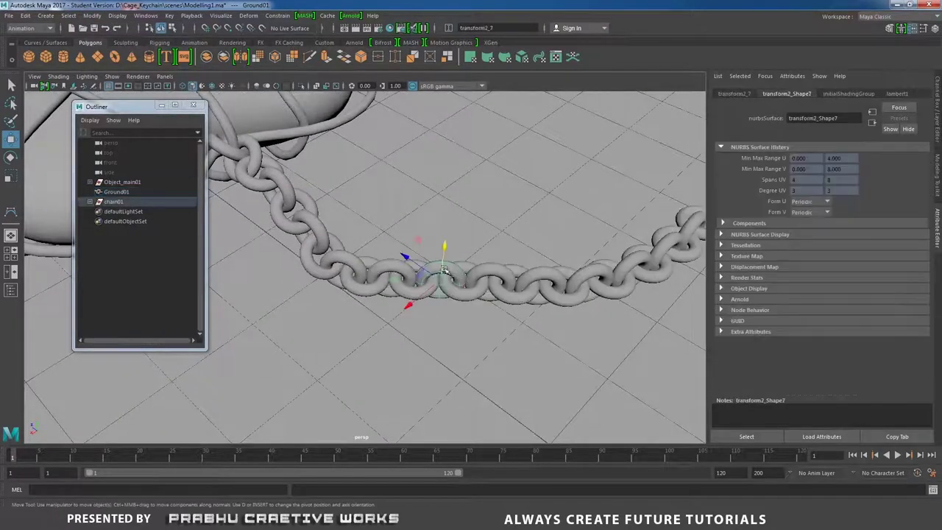
alt+drag(457, 276, 420, 268)
scroll(479, 294, up, 3)
alt+middle_drag(494, 271, 471, 324)
scroll(479, 324, up, 3)
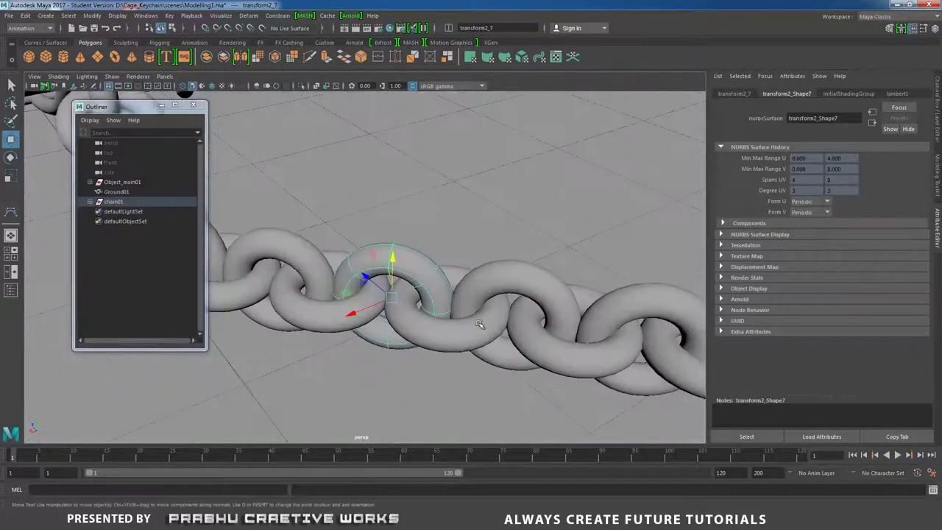
key(e)
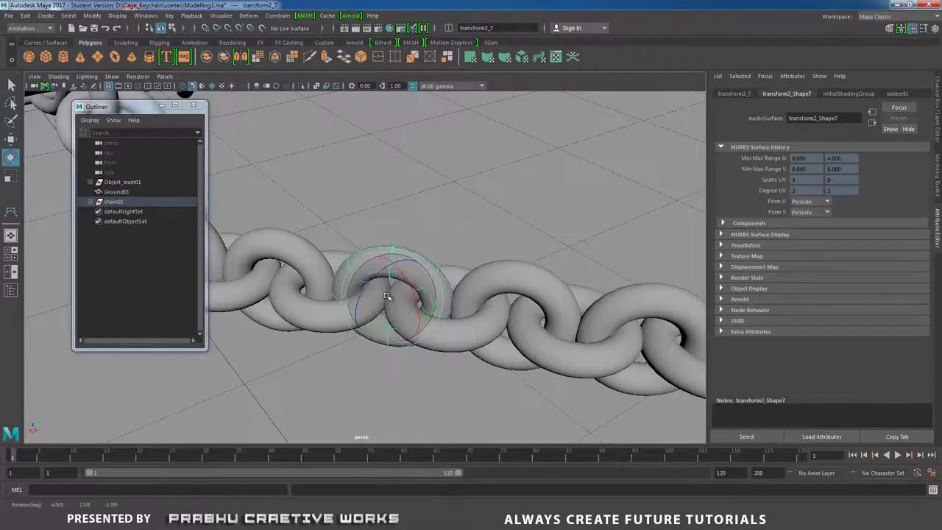
click(513, 289)
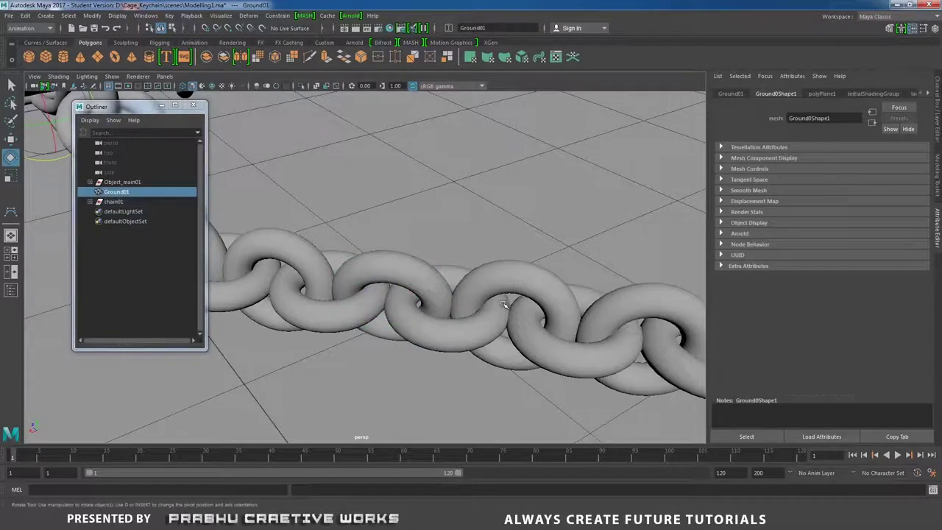
Rotate link transform2_9 slightly so it sits at a less uniform angle between its neighbours
shift+click(532, 267)
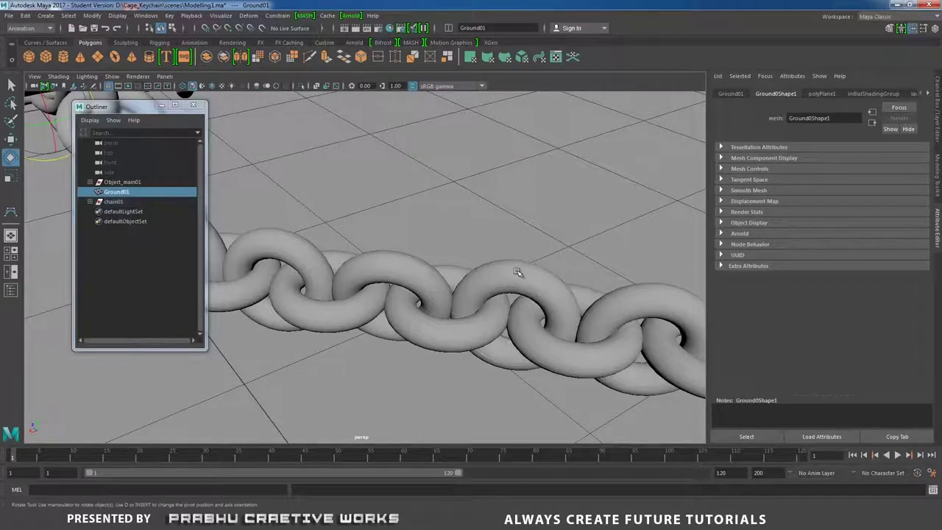
alt+drag(517, 281, 447, 286)
alt+middle_drag(419, 288, 588, 221)
click(431, 305)
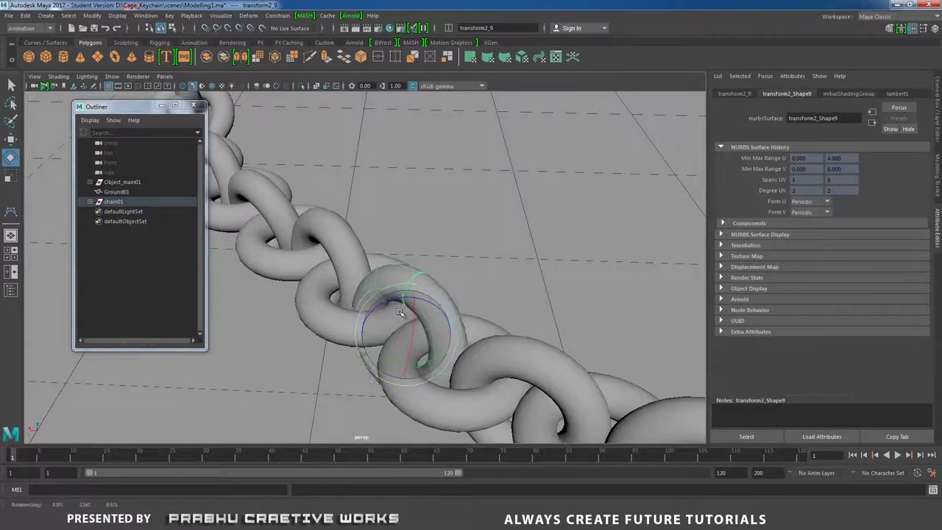
Continue toward the chain's free end, slightly rotating further links including transform2_12 for a more natural lie
click(542, 349)
alt+right_drag(522, 311, 505, 317)
drag(463, 337, 451, 365)
alt+right_drag(564, 346, 513, 336)
click(510, 336)
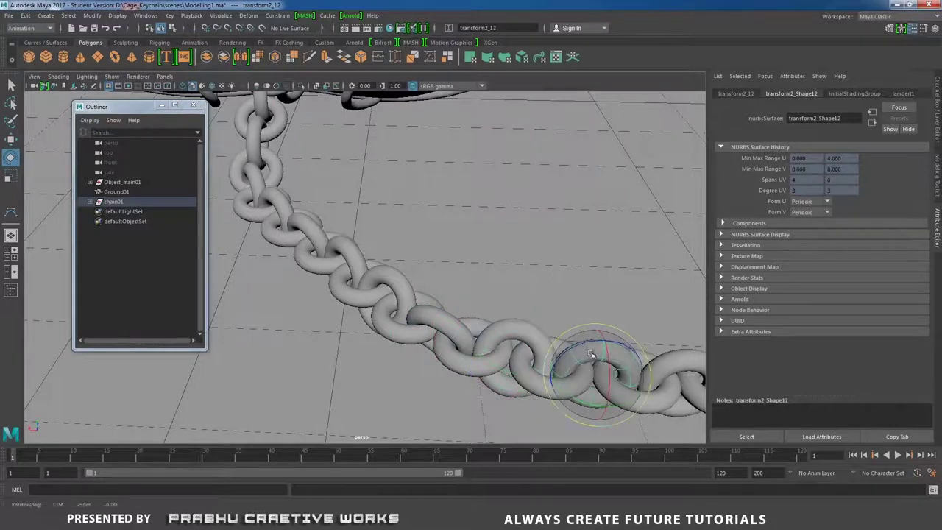
click(602, 344)
scroll(588, 342, down, 3)
scroll(525, 329, up, 3)
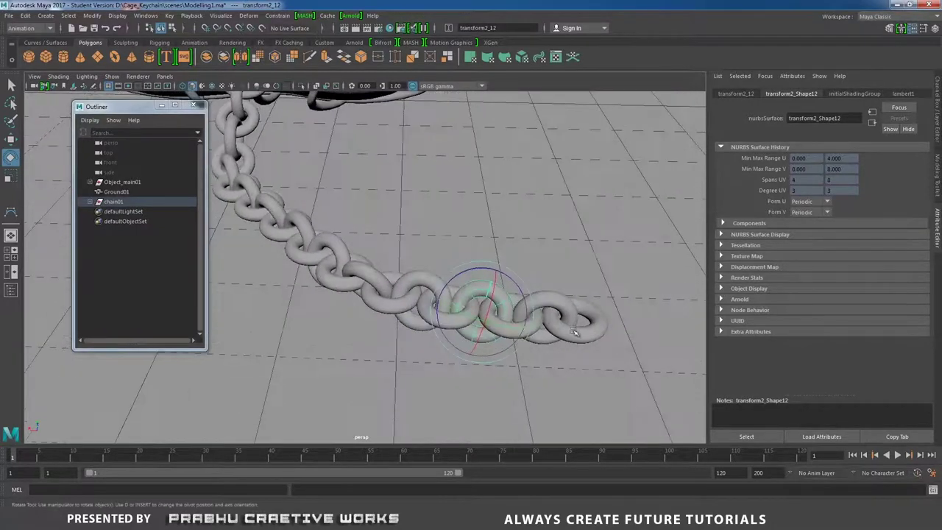
Rotate the chain's end link transform1_13 to tilt it out of line with the preceding links
click(576, 330)
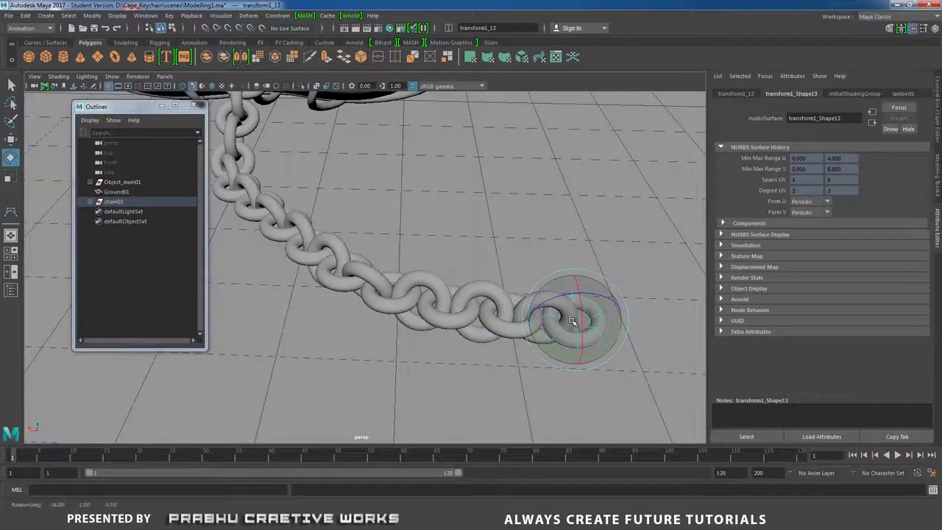
drag(619, 302, 584, 306)
alt+right_drag(594, 290, 495, 253)
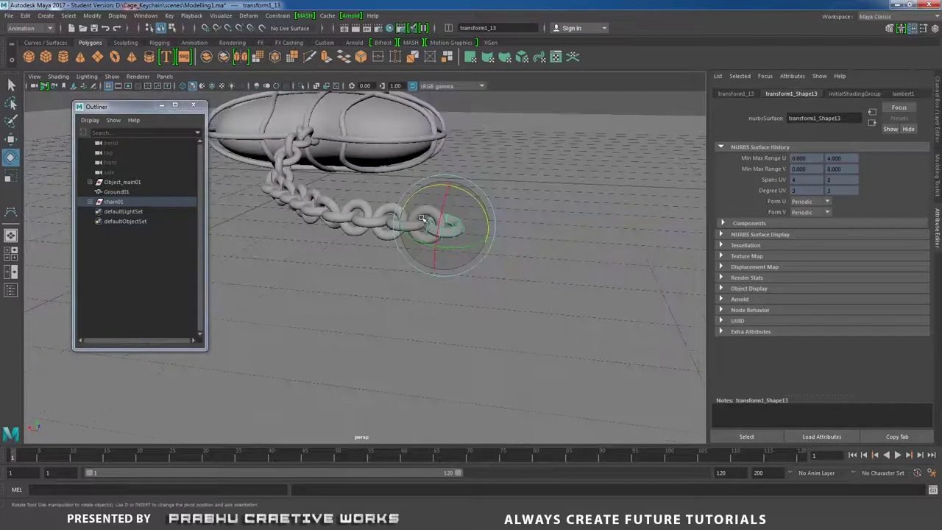
scroll(490, 317, up, 4)
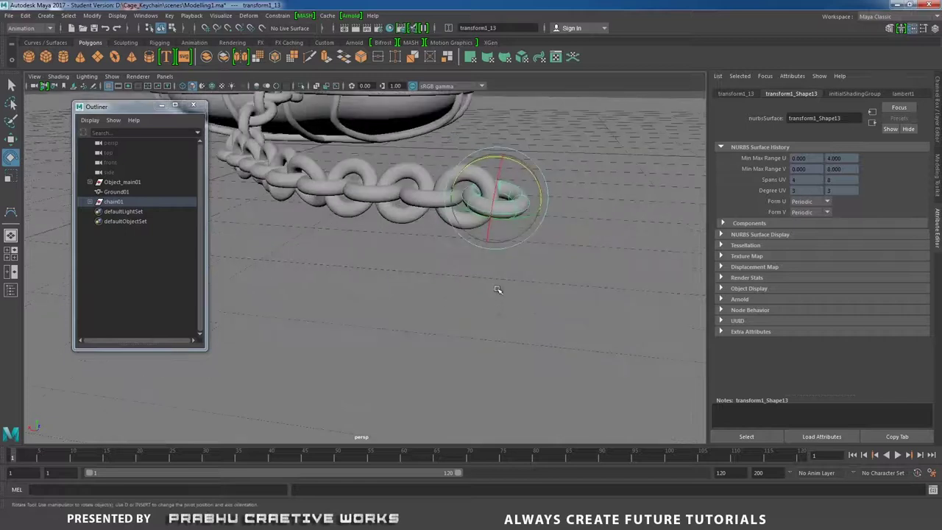
Rotate the second-to-last link transform2_13 about its X axis so it passes more naturally through the end link
key(w)
click(477, 177)
alt+drag(478, 223, 505, 264)
alt+right_drag(508, 257, 552, 318)
alt+drag(552, 318, 512, 284)
alt+right_drag(513, 284, 492, 283)
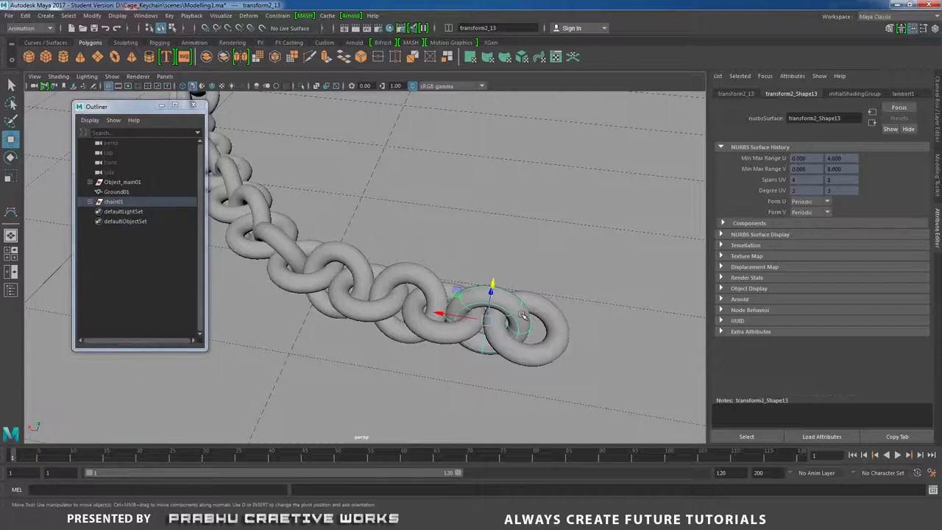
key(e)
drag(521, 315, 488, 346)
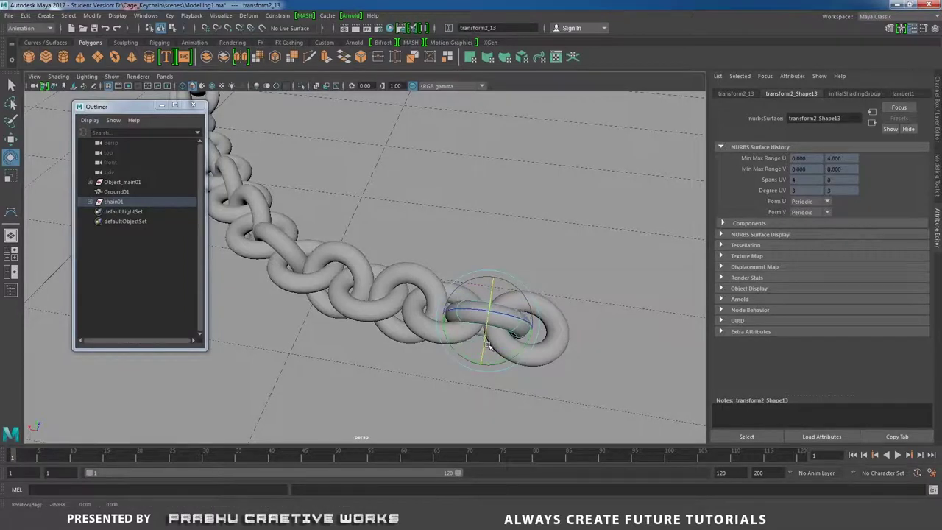
Examine the adjusted chain and its attachment to the heart cage from several angles and distances
alt+right_drag(577, 337, 398, 276)
alt+drag(397, 276, 431, 292)
alt+right_drag(432, 292, 240, 269)
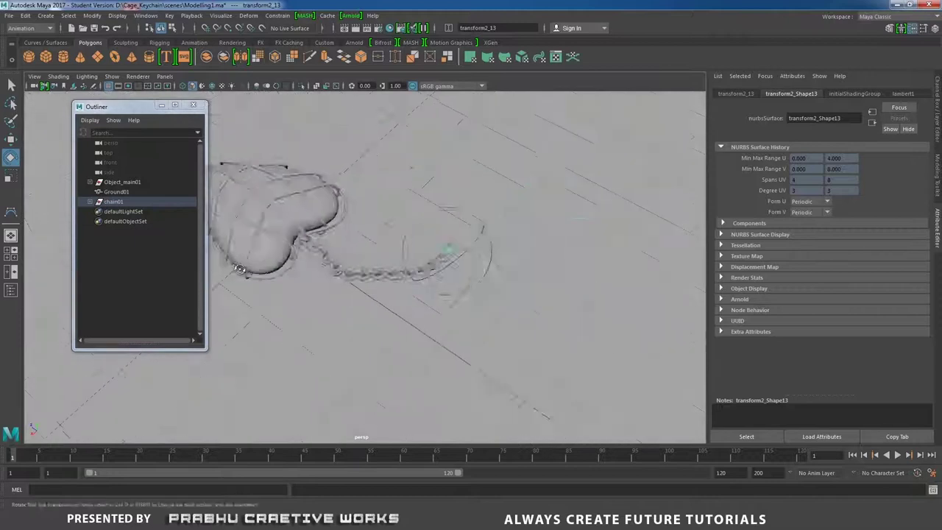
alt+drag(239, 268, 494, 321)
alt+right_drag(493, 322, 559, 280)
alt+middle_drag(372, 308, 471, 318)
alt+right_drag(471, 318, 479, 317)
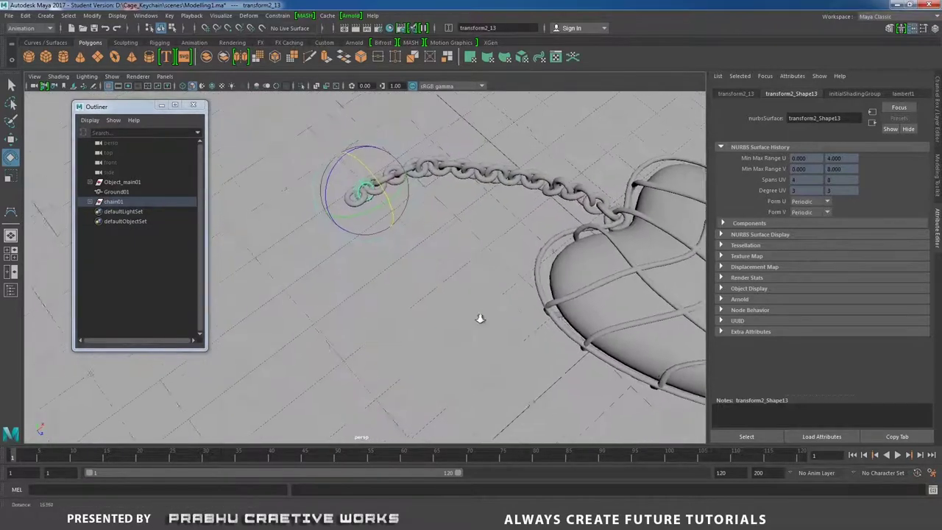
alt+drag(480, 318, 450, 283)
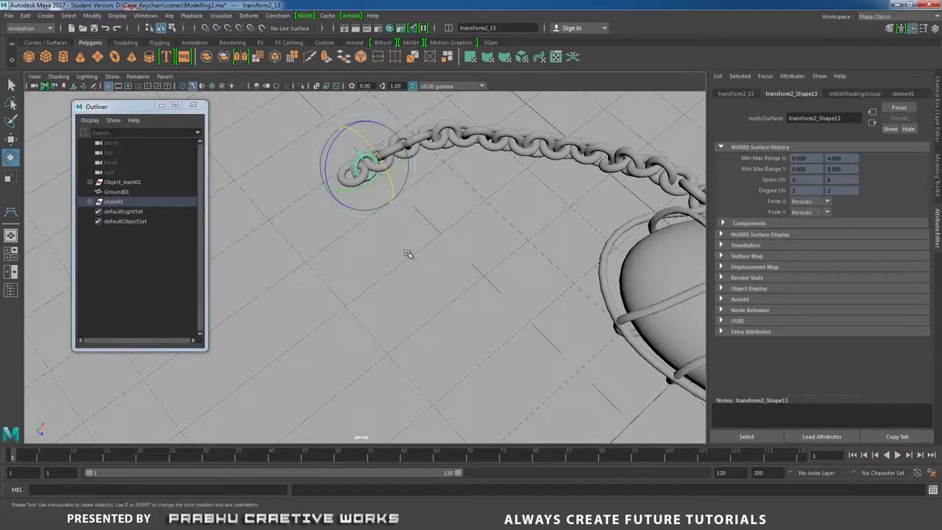
alt+drag(331, 261, 412, 288)
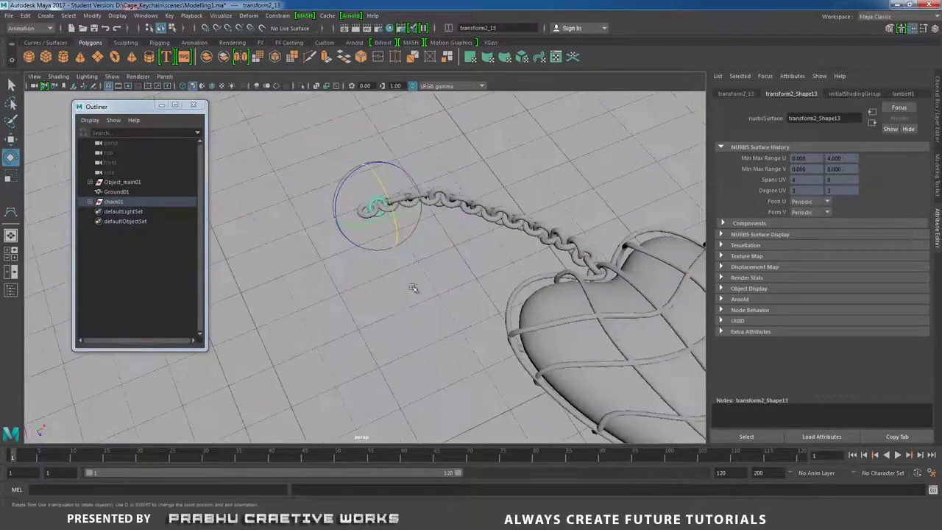
alt+right_drag(412, 288, 366, 286)
alt+drag(366, 286, 385, 275)
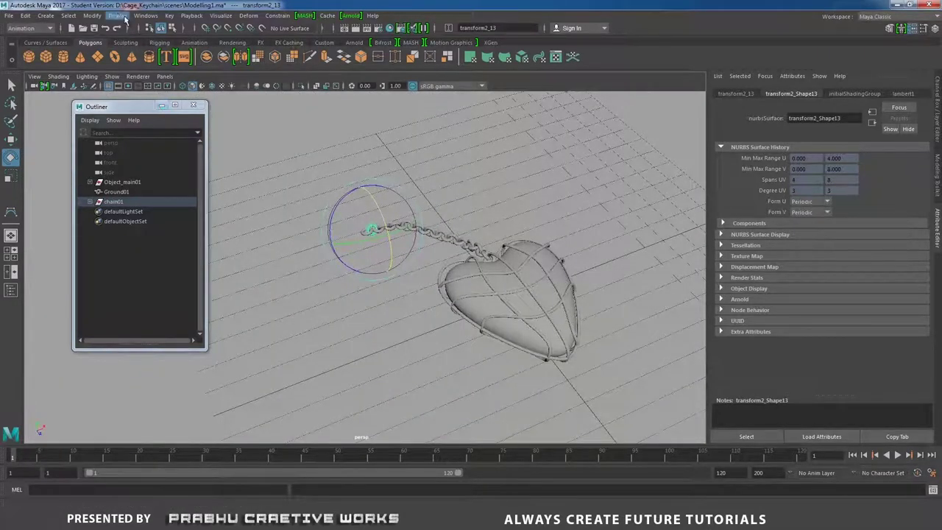
Create a polygon helix and move it beside the chain's free end, at about X -5.122 and Z -5.475
click(46, 15)
mouse_move(74, 40)
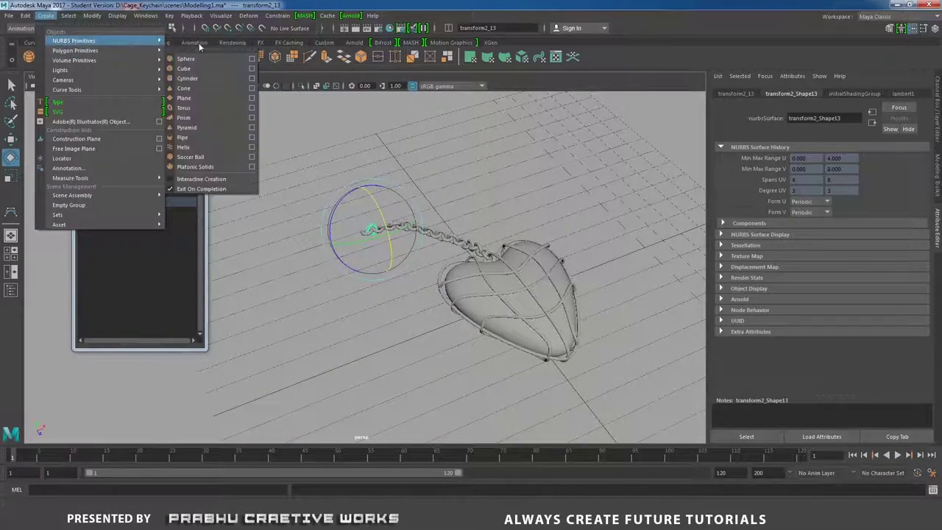
mouse_move(110, 48)
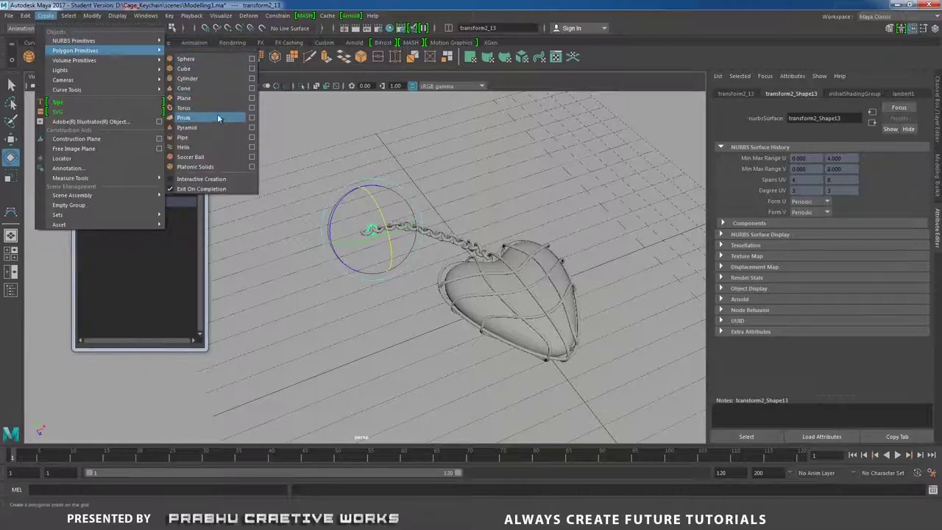
click(204, 149)
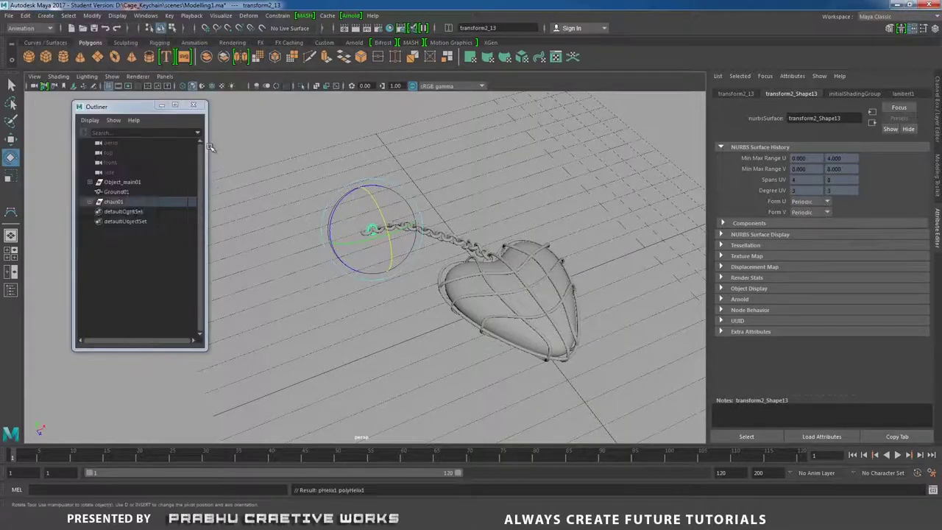
key(w)
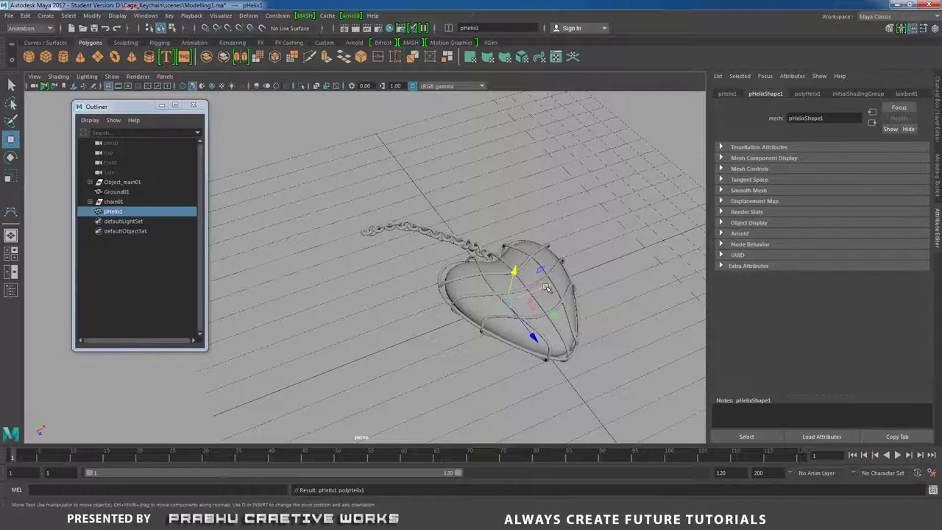
drag(548, 289, 354, 293)
Expand the helix's creation attributes and set its radius to 0.1 after trying 0.8 and 0.3
alt+drag(463, 343, 329, 297)
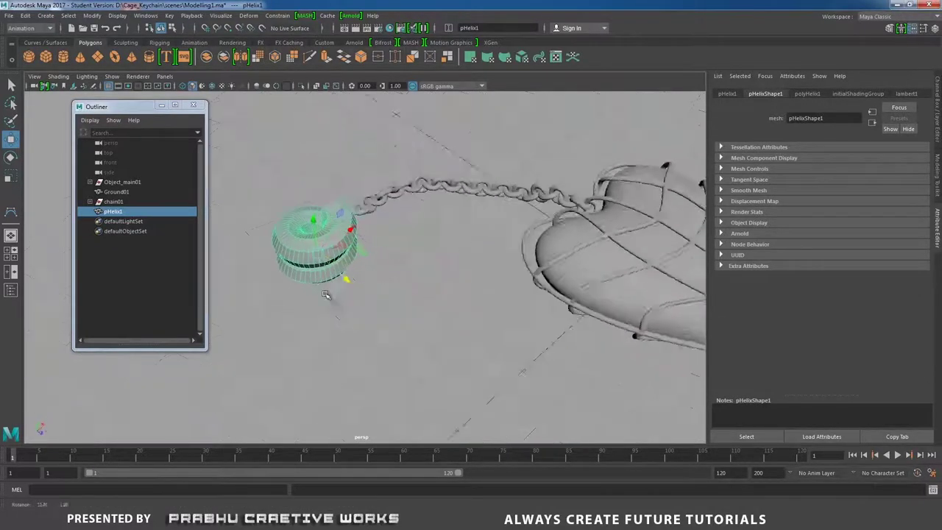
alt+right_drag(329, 296, 389, 194)
alt+middle_drag(388, 194, 448, 240)
alt+drag(448, 239, 414, 219)
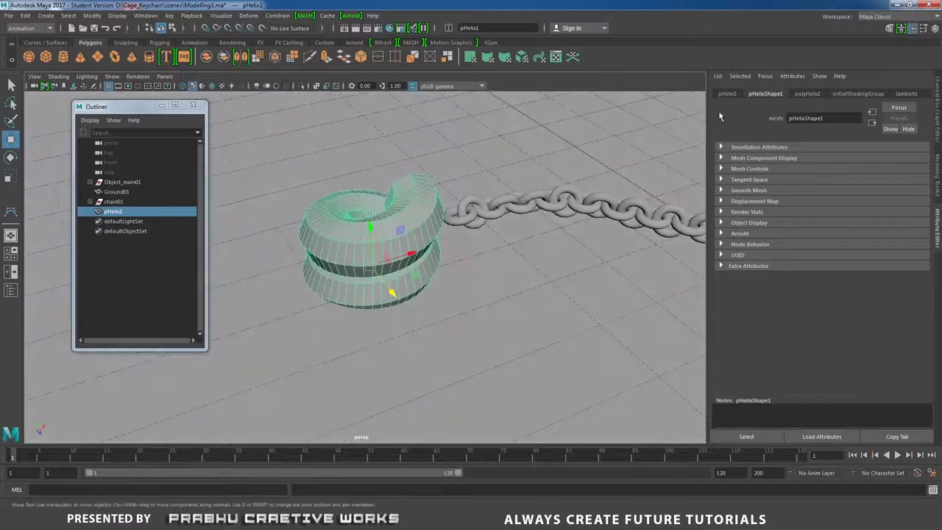
click(937, 109)
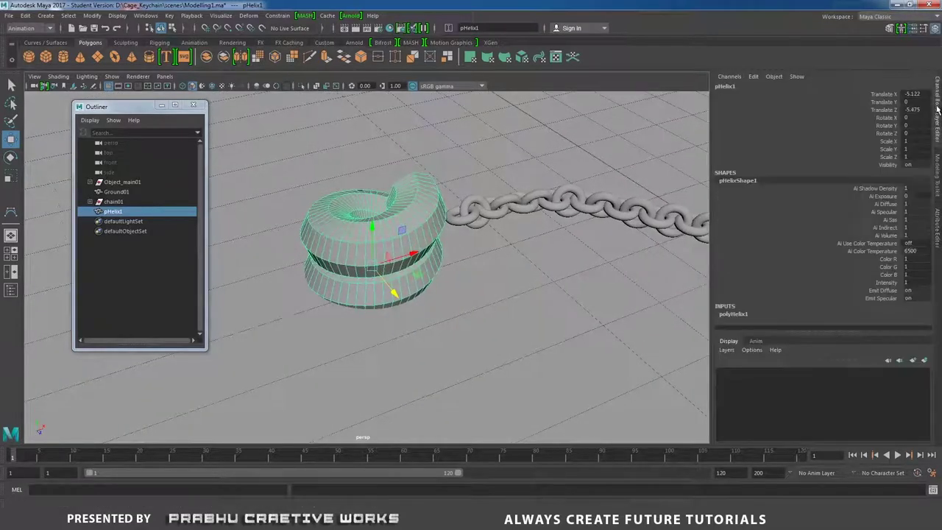
click(753, 314)
drag(928, 219, 938, 313)
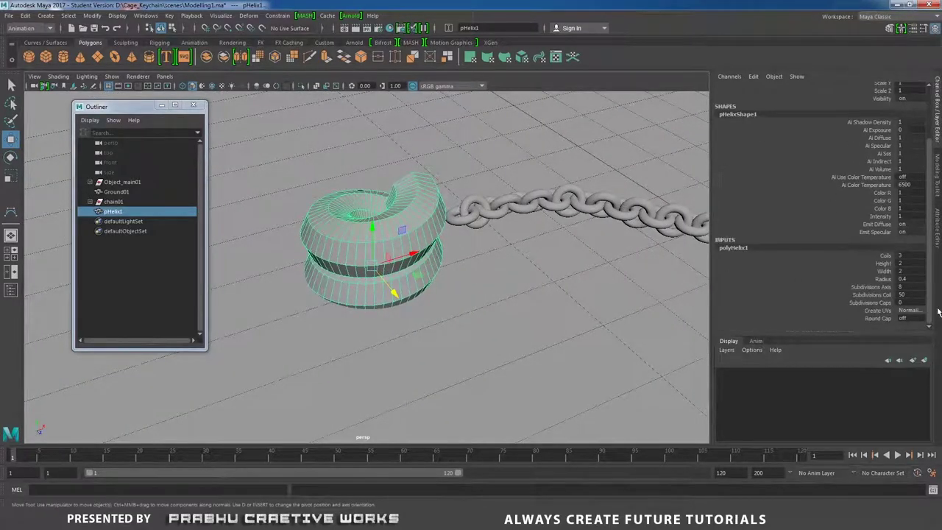
click(912, 278)
text(0.8)
key(Return)
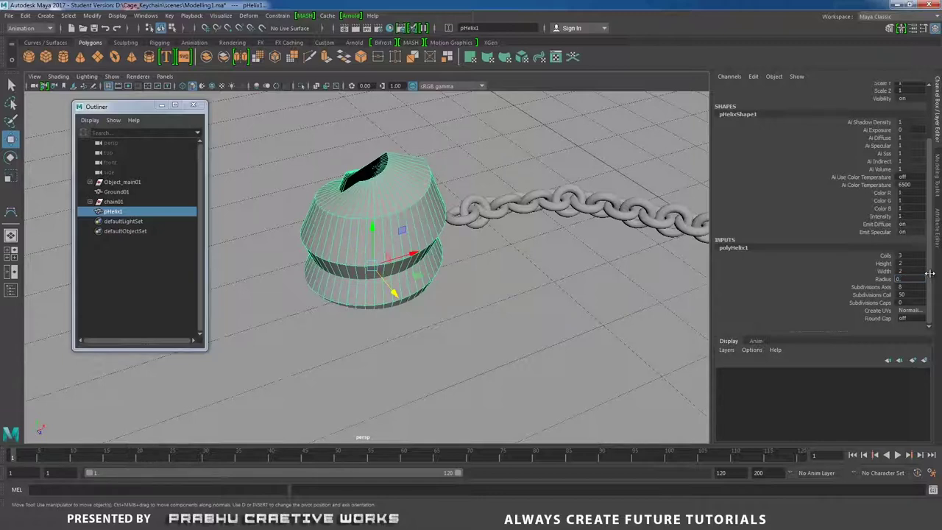
text(0.3)
key(Return)
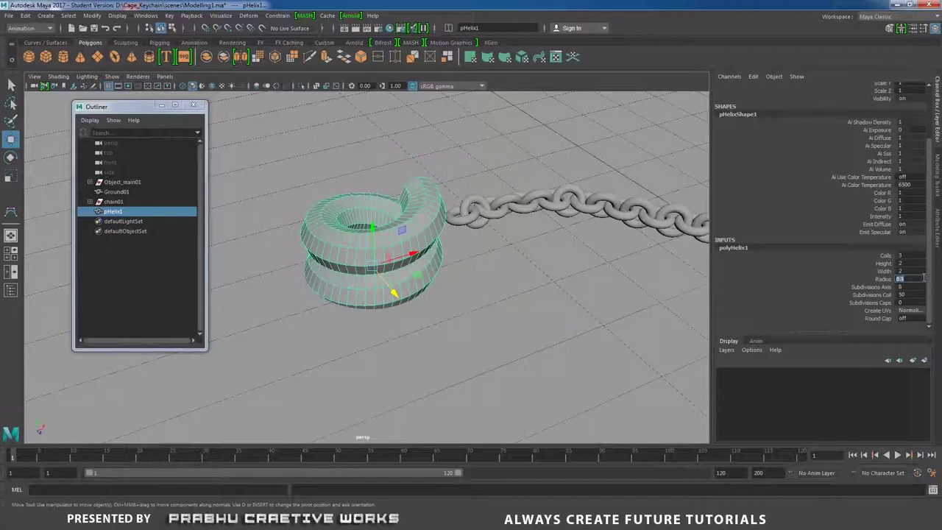
text(0.1)
key(Return)
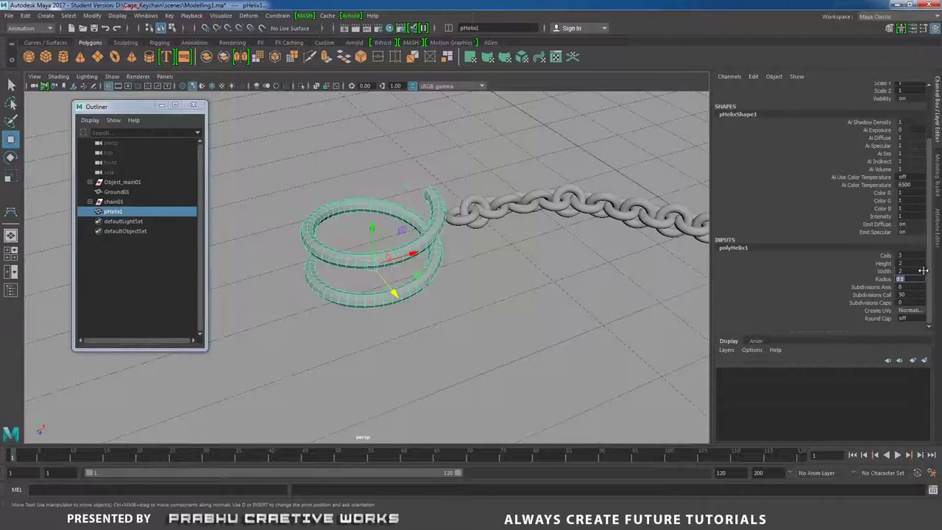
Smooth the helix's tube cross-section by setting Subdivisions Axis to 30
alt+drag(534, 301, 569, 322)
alt+right_drag(569, 321, 378, 261)
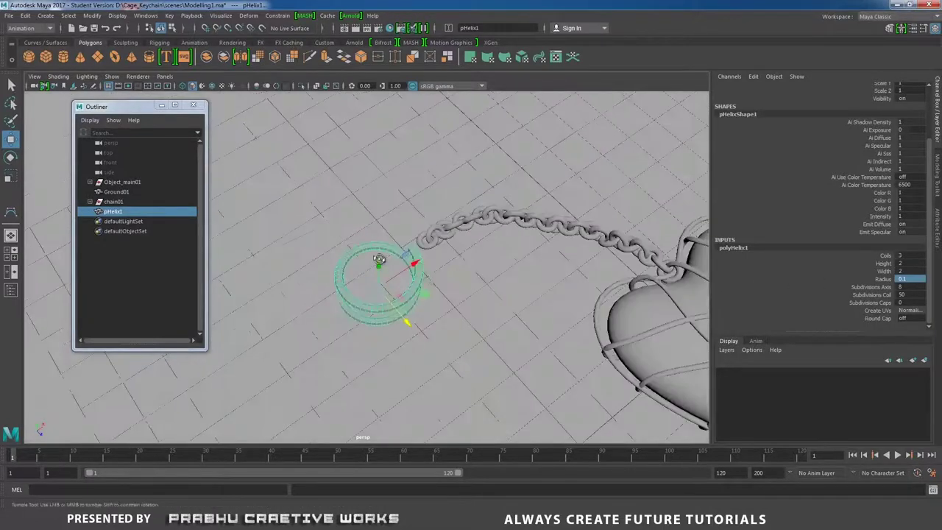
alt+drag(378, 260, 406, 261)
alt+right_drag(405, 262, 561, 284)
alt+drag(562, 284, 569, 275)
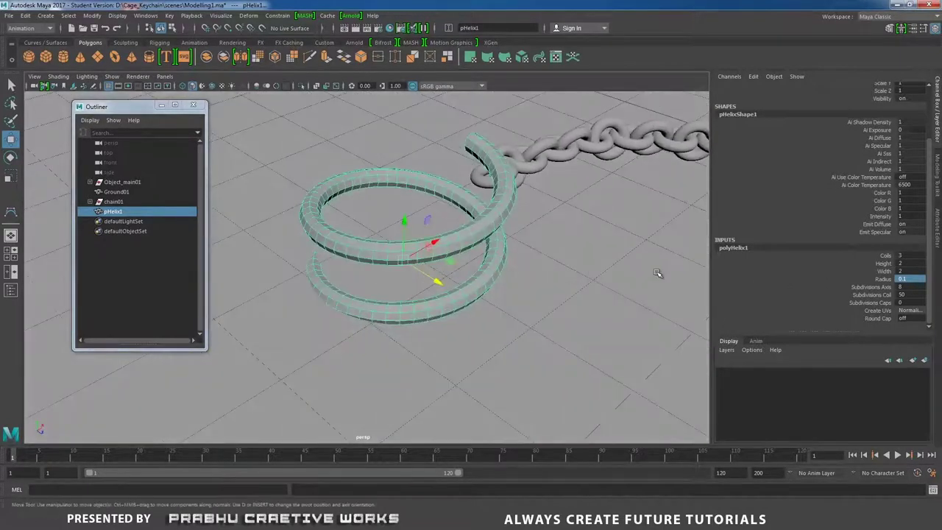
click(906, 286)
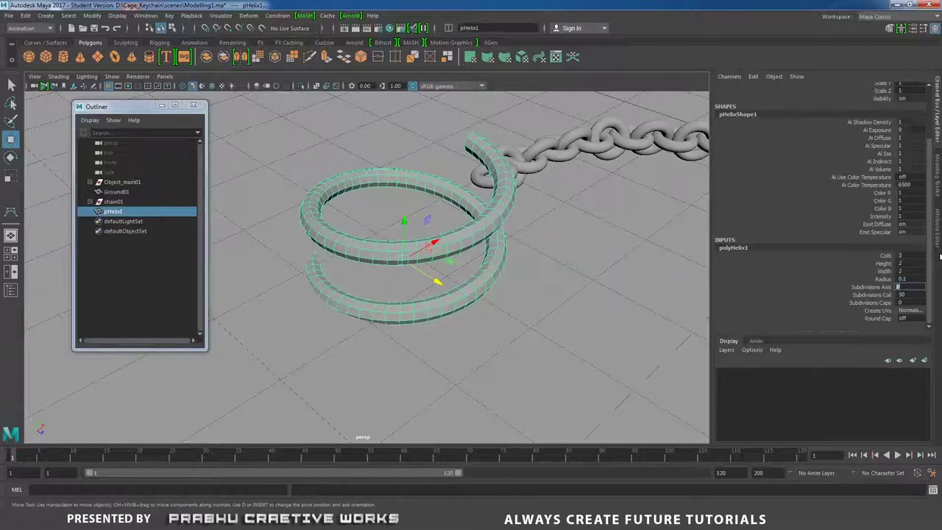
text(30)
key(Return)
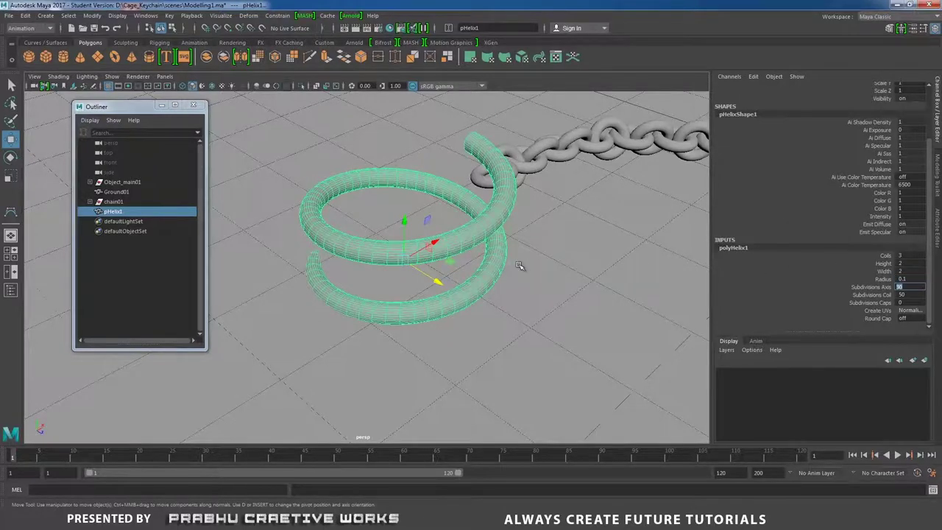
alt+drag(519, 266, 478, 249)
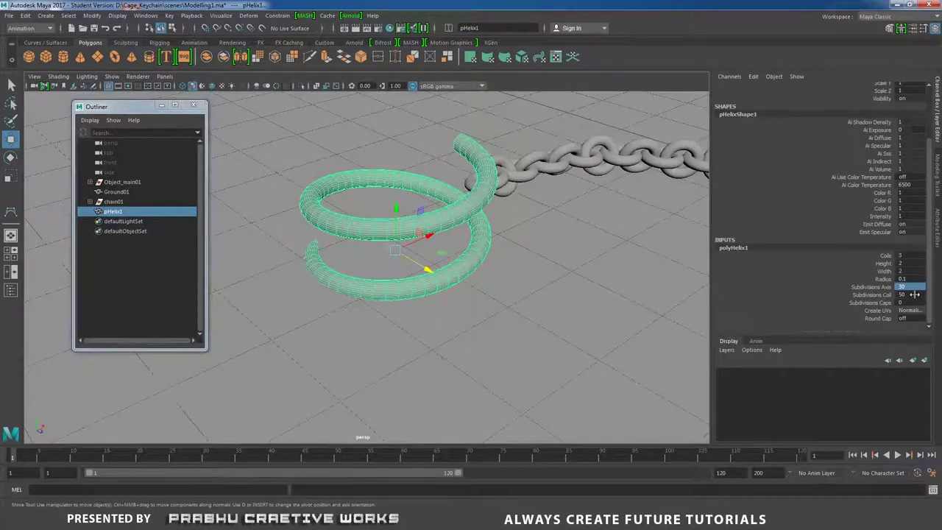
Try helix heights of 1 and 0.8 to bring its coils closer together
click(883, 263)
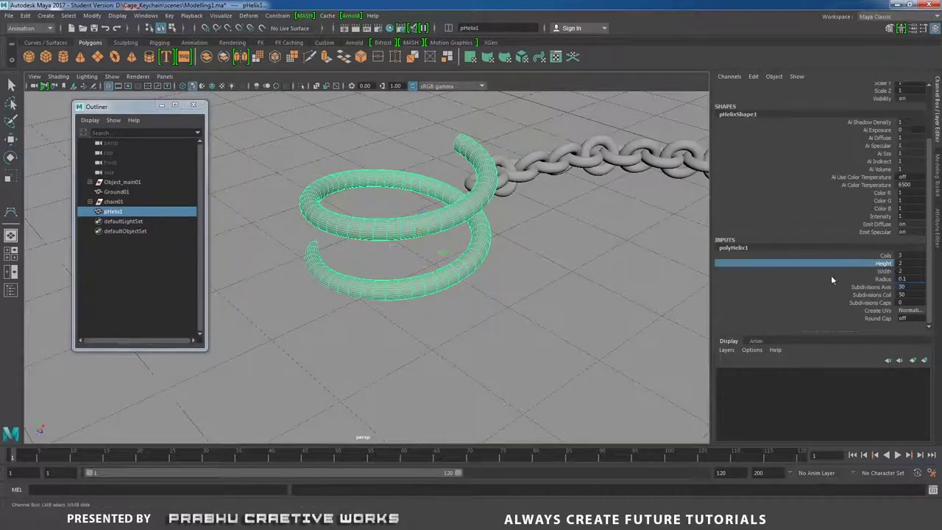
double_click(902, 263)
text(1)
key(Return)
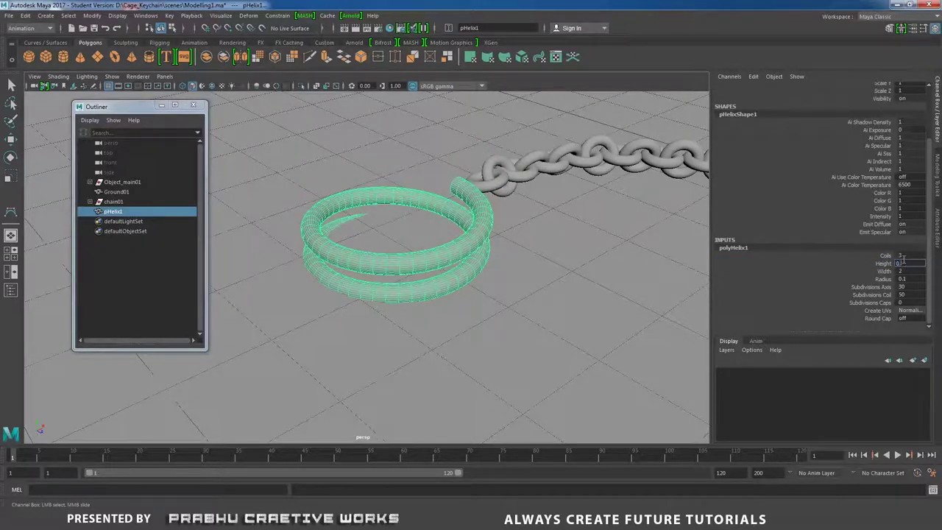
text(0.8)
key(Return)
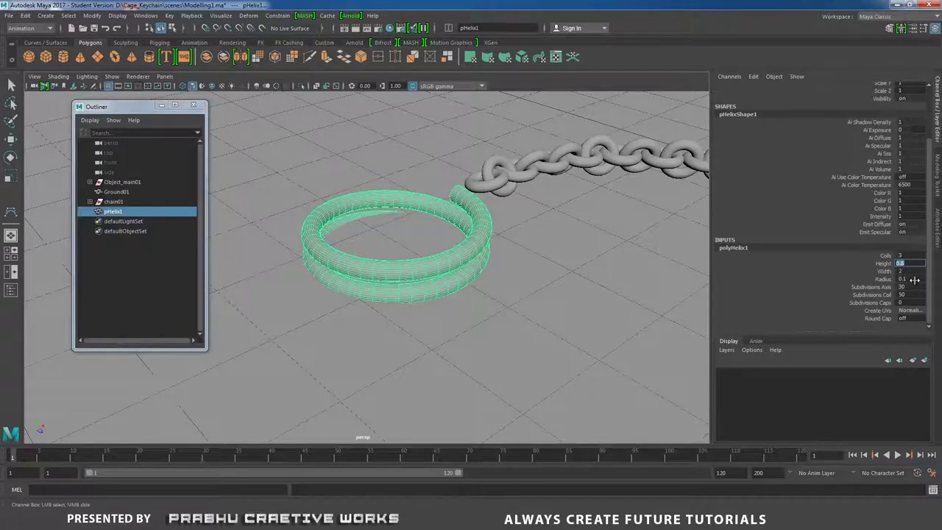
Set the helix's radius to 0.08 and its height to 0.7 for a thinner, tighter coil
click(914, 279)
text(0.08)
key(Return)
click(916, 263)
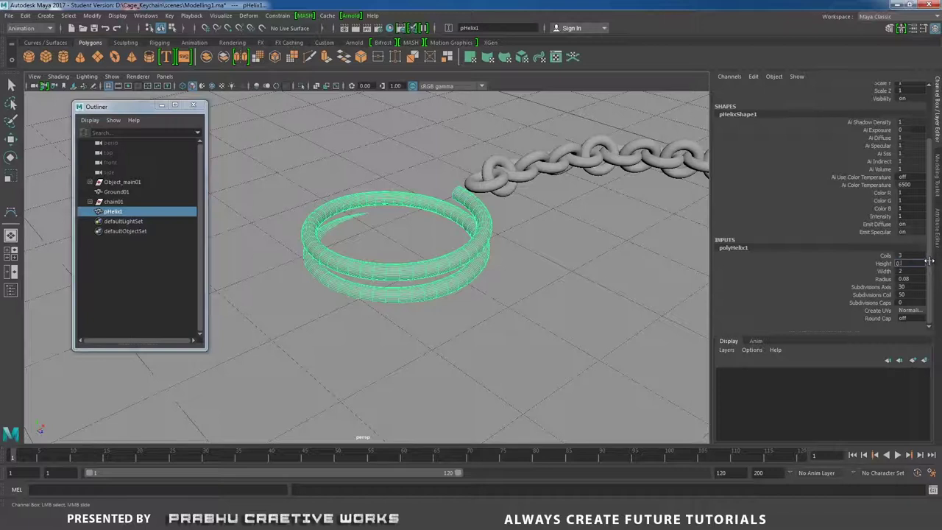
key(Return)
alt+drag(572, 289, 647, 249)
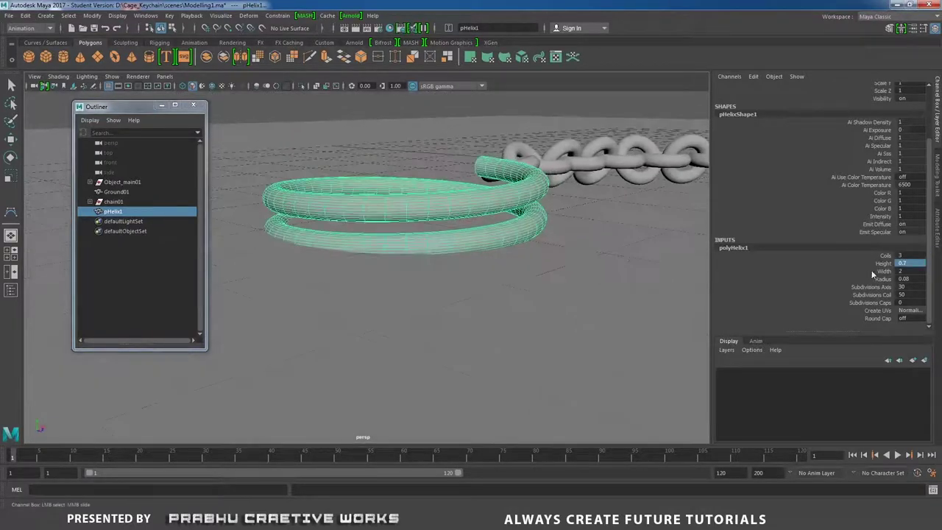
Try a helix height of 0.5 to bring the coils closer together
click(914, 265)
text(0.5)
key(Return)
alt+drag(504, 265, 529, 272)
Try a helix width of 3 for a larger ring beside the chain
click(885, 274)
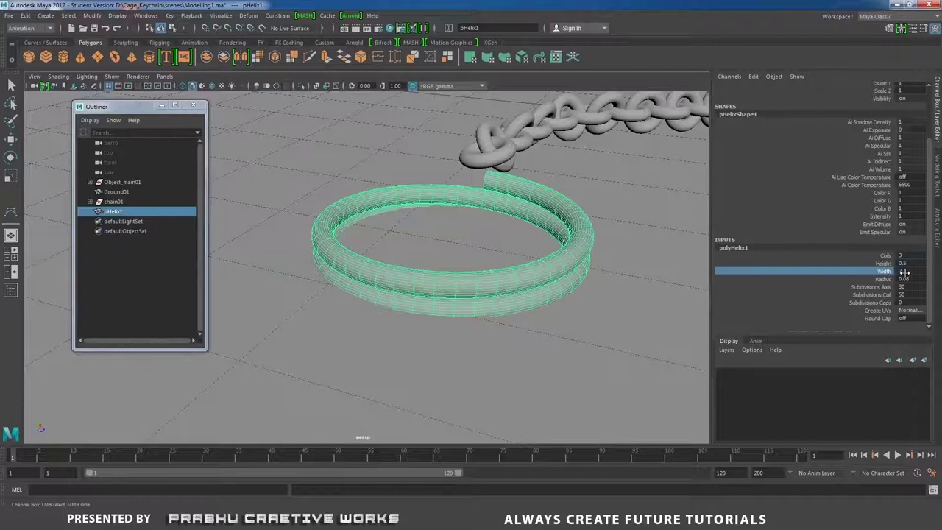
click(906, 270)
text(3)
key(Return)
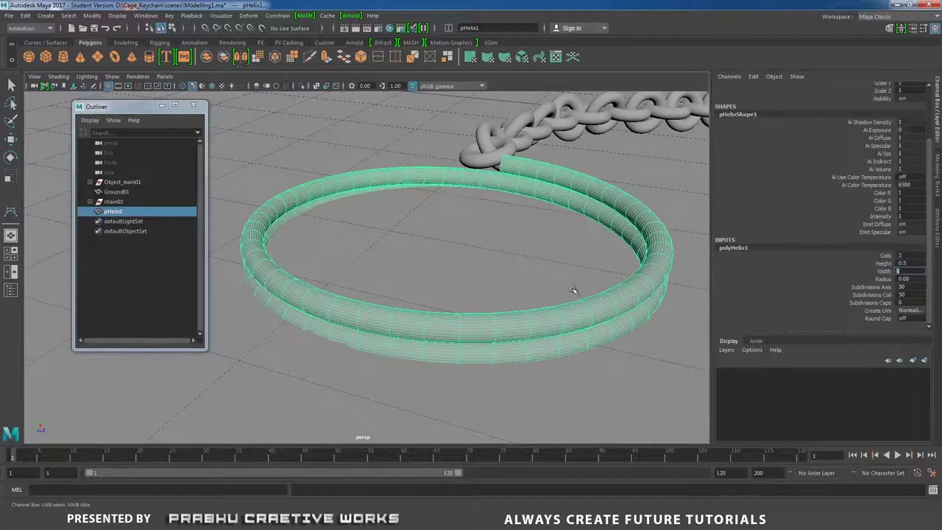
alt+drag(571, 290, 406, 292)
alt+right_drag(406, 292, 597, 345)
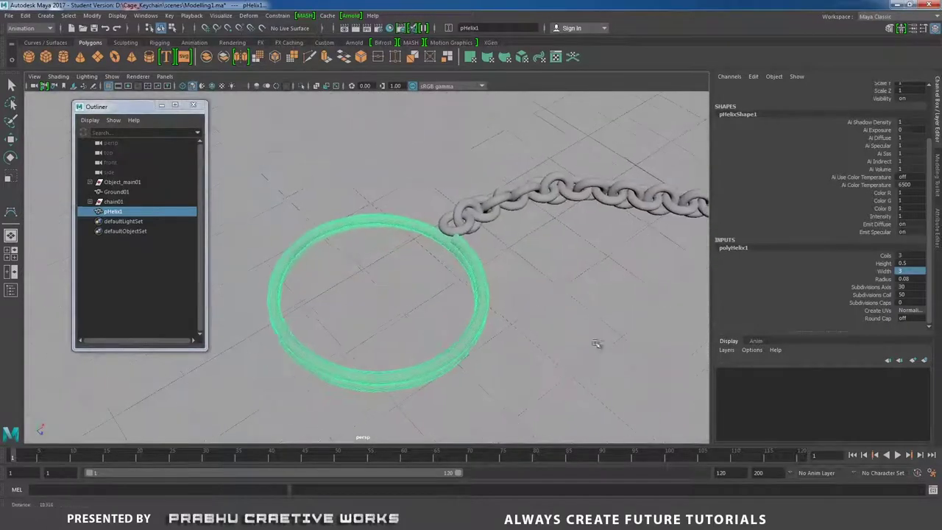
mouse_move(536, 293)
alt+mouse_down()
mouse_move(519, 297)
mouse_move(508, 270)
mouse_move(545, 290)
alt+mouse_up()
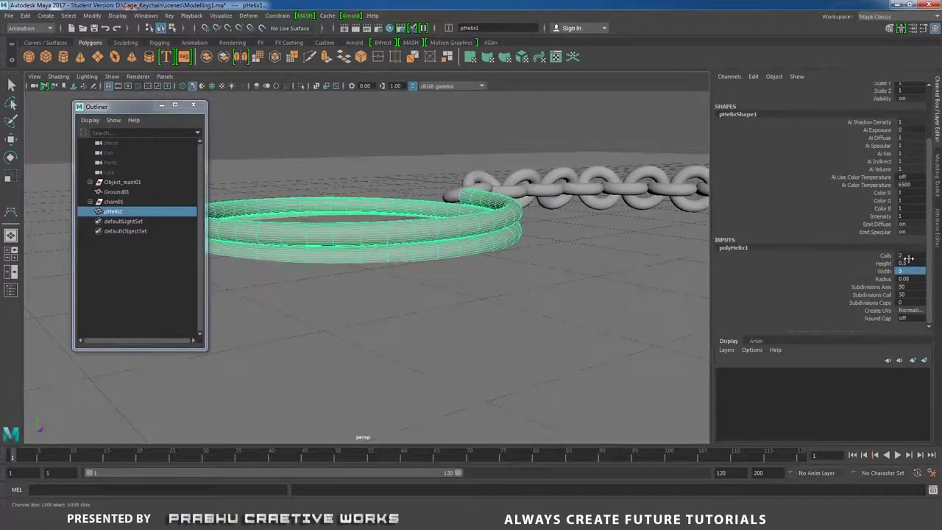
Try a thinner, flatter helix with a radius of 0.05 and a height of 0.3
double_click(919, 278)
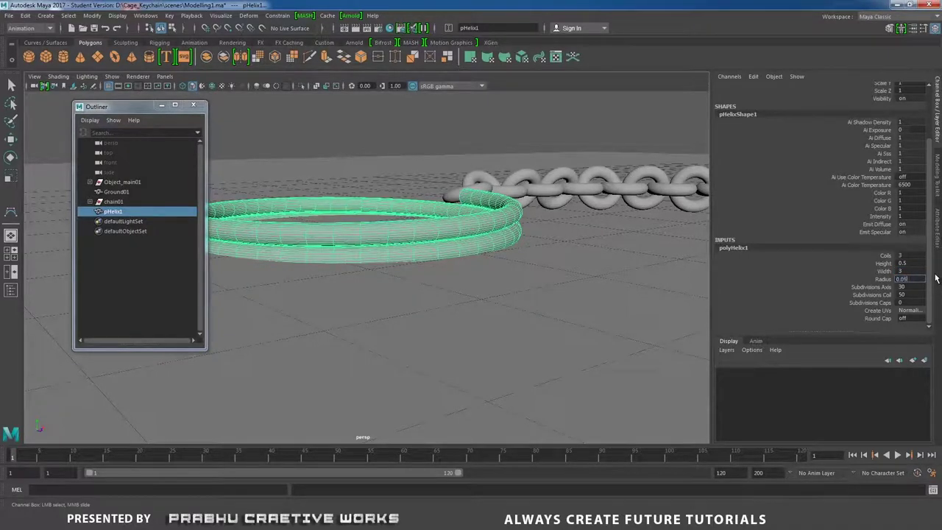
key(Return)
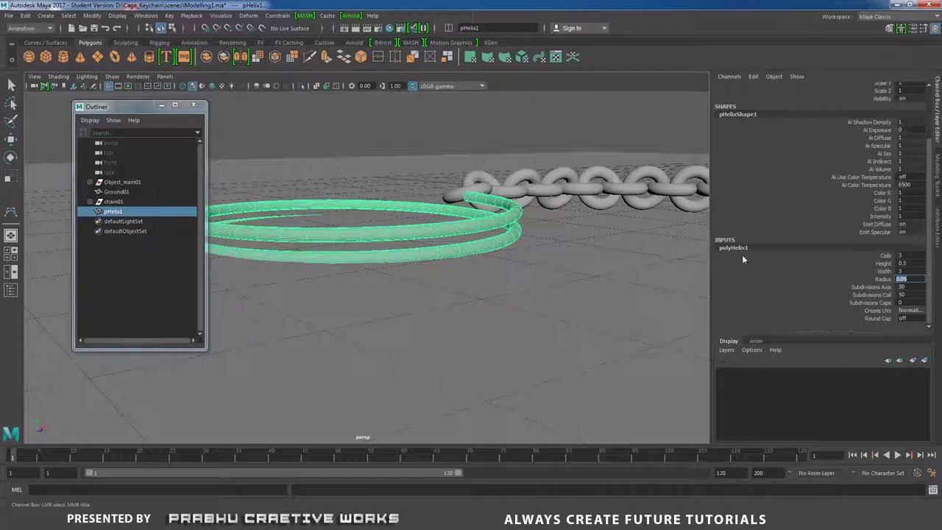
double_click(915, 263)
text(0.3)
key(Return)
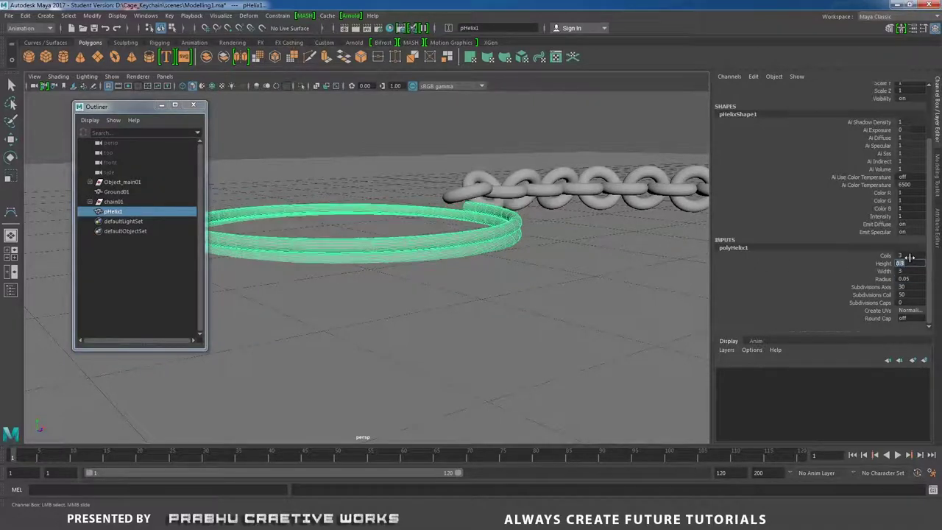
Move the helix up until all of its coils sit above the ground plane
alt+drag(580, 264, 521, 289)
key(r)
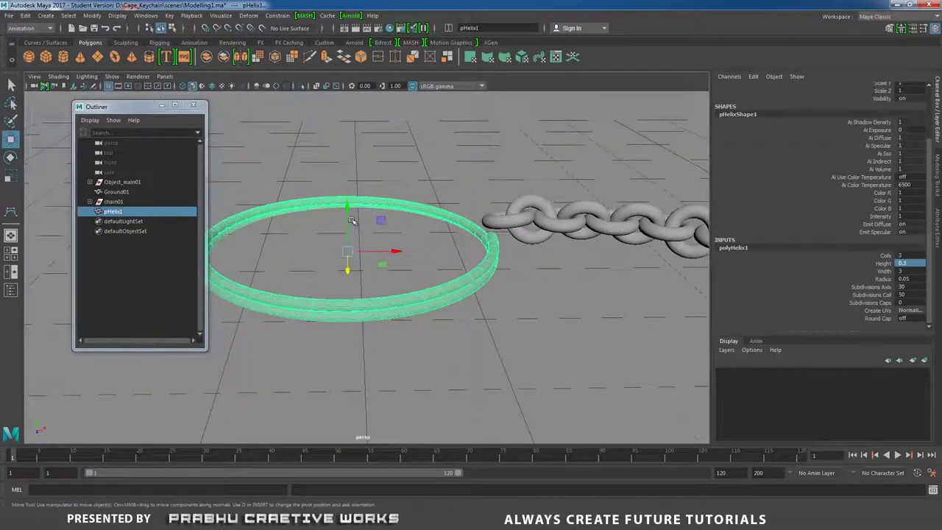
drag(344, 205, 345, 187)
key(w)
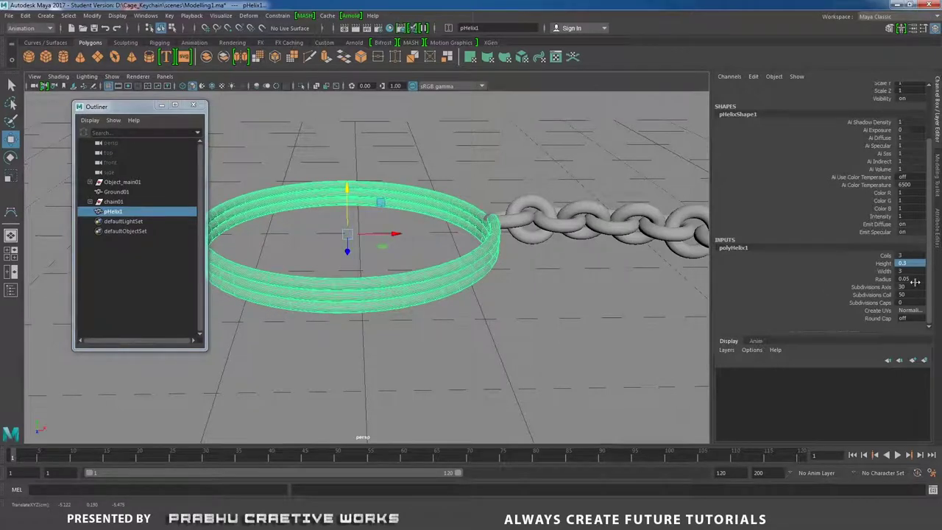
Reduce the helix to 2 coils
double_click(910, 257)
text(2)
key(Return)
alt+drag(588, 284, 587, 243)
alt+right_drag(588, 246, 655, 258)
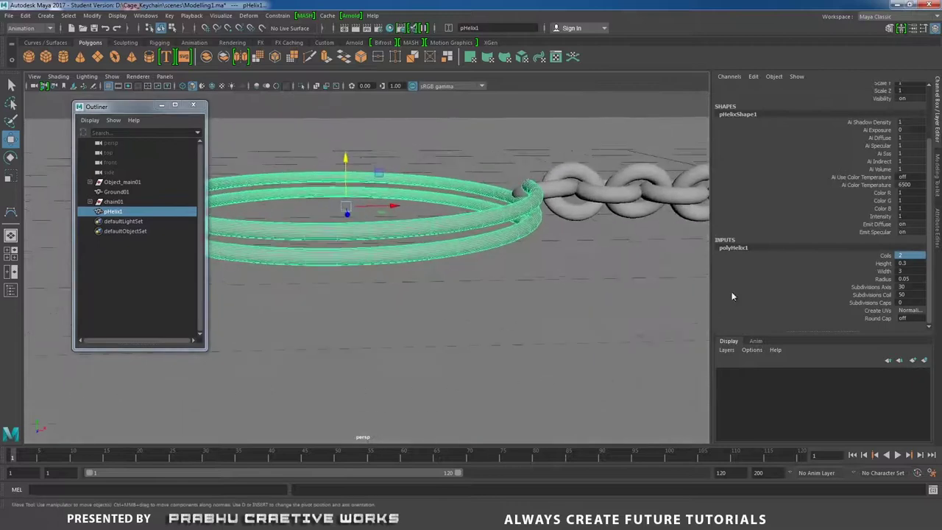
Try a helix height of 0.2 and compare the ring's size with the chain and heart cage
click(899, 263)
text(0.)
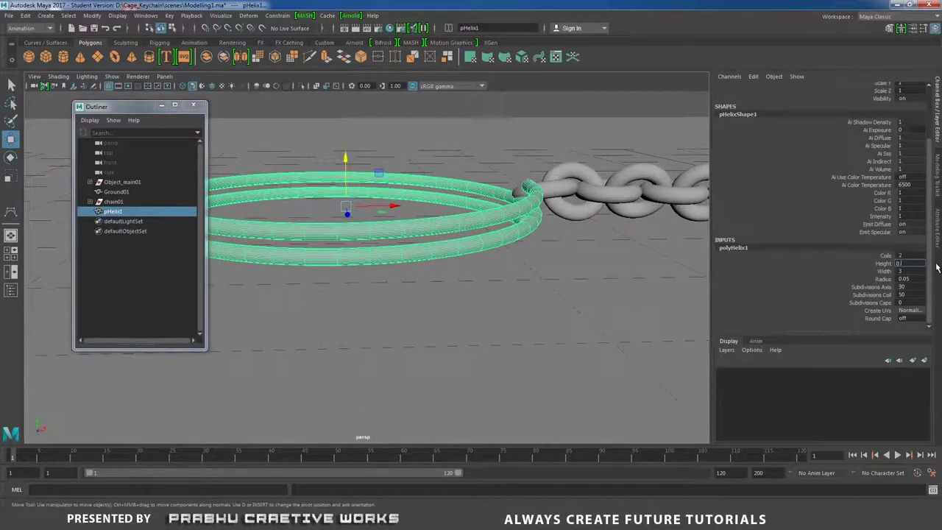
text(2)
key(Return)
alt+drag(533, 263, 585, 295)
alt+right_drag(624, 301, 444, 302)
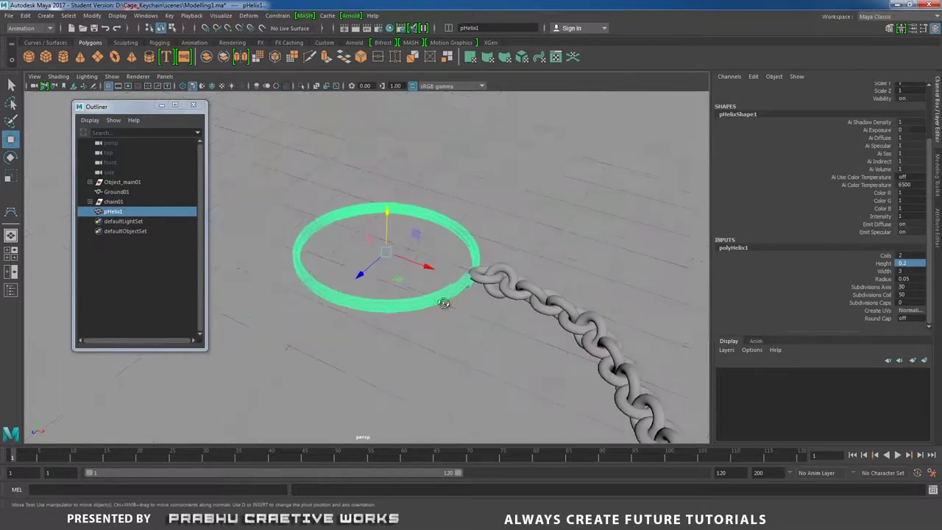
alt+drag(445, 303, 511, 303)
alt+middle_drag(596, 290, 475, 307)
alt+right_drag(476, 307, 375, 298)
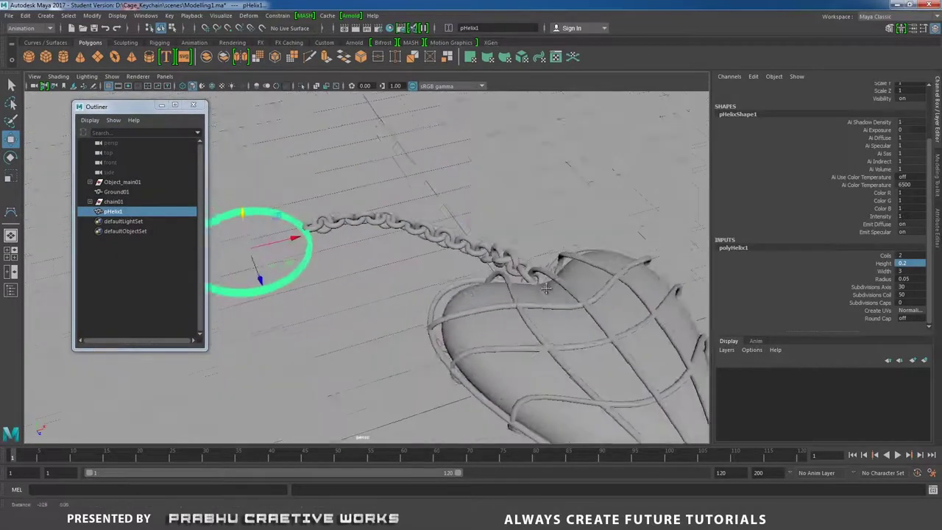
alt+middle_drag(491, 290, 556, 289)
alt+right_drag(677, 294, 727, 315)
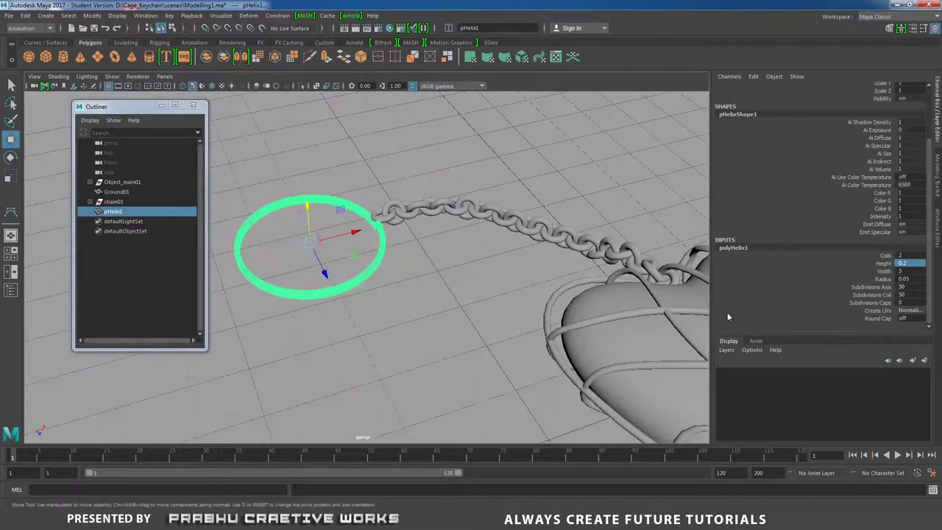
Set the helix's radius to 0.04 for a thinner key ring wire
double_click(913, 279)
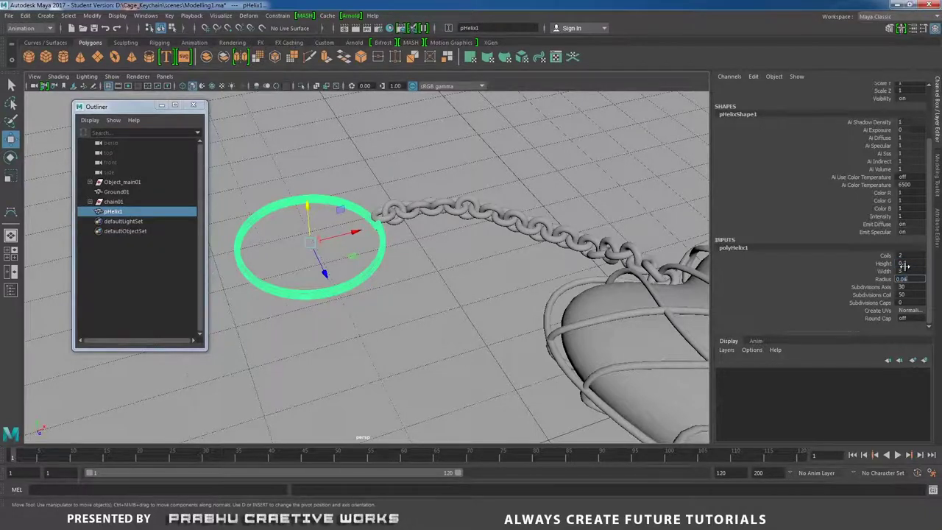
text(0.04)
key(Return)
alt+drag(448, 279, 450, 242)
alt+right_drag(479, 292, 625, 354)
alt+middle_drag(499, 275, 651, 309)
alt+right_drag(508, 284, 614, 331)
alt+drag(615, 330, 605, 297)
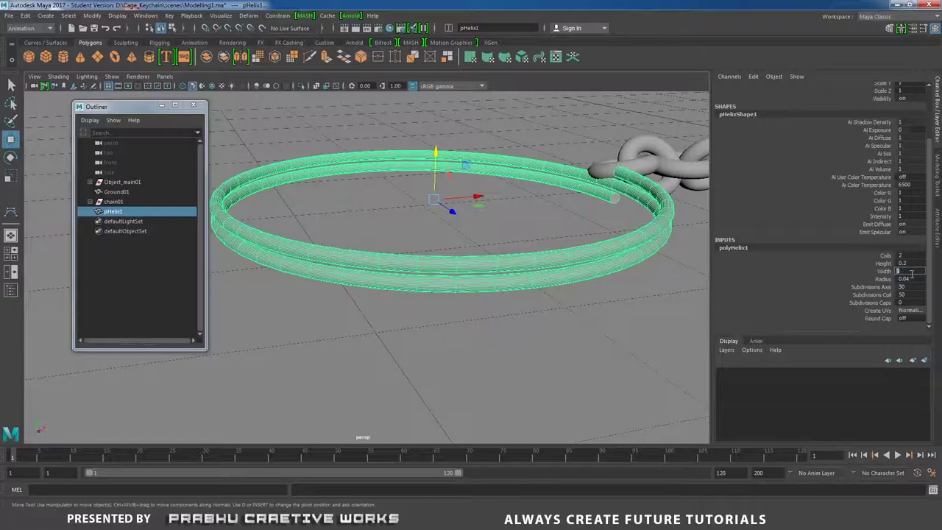
Try a helix width of 2 and compare the smaller ring with the chain
key(Return)
alt+drag(524, 241, 584, 304)
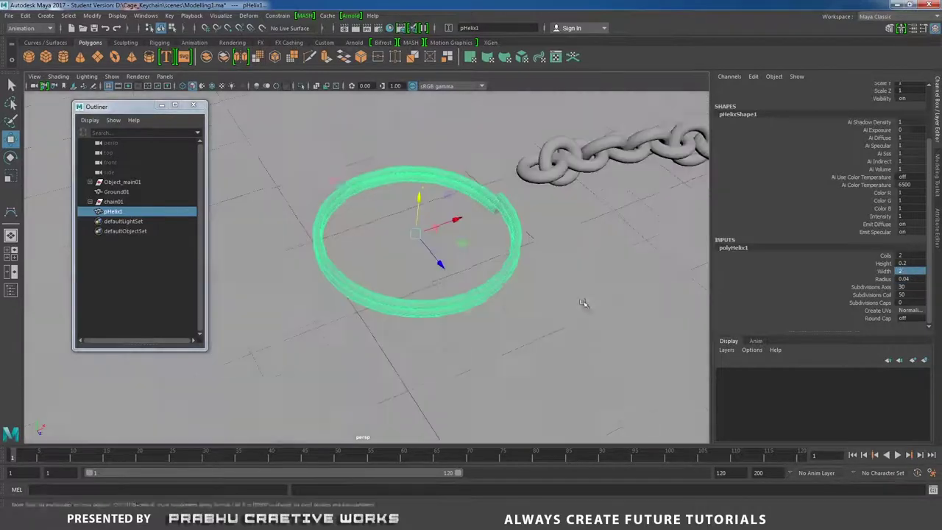
alt+right_drag(584, 304, 337, 268)
alt+drag(337, 268, 390, 328)
alt+right_drag(390, 327, 559, 317)
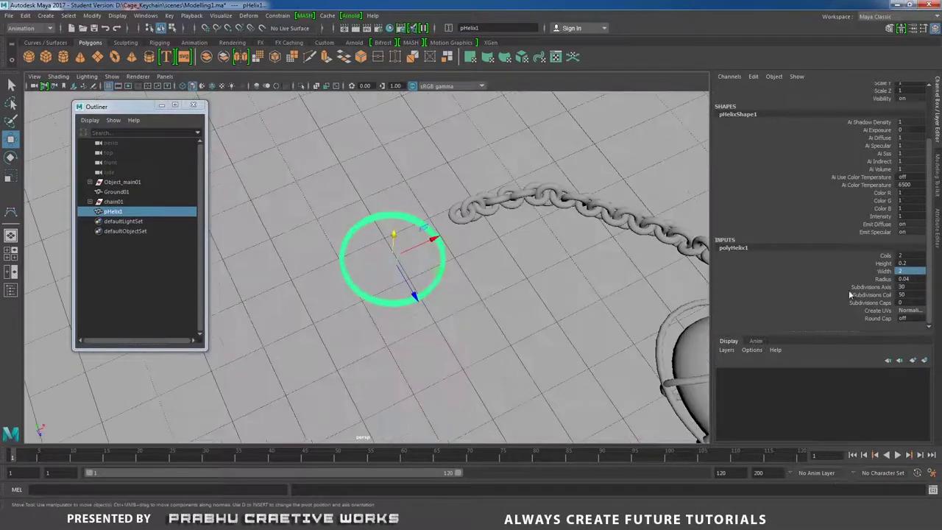
Set the helix's width to 2.5
double_click(910, 270)
key(Return)
alt+right_drag(346, 294, 406, 298)
alt+drag(406, 298, 588, 360)
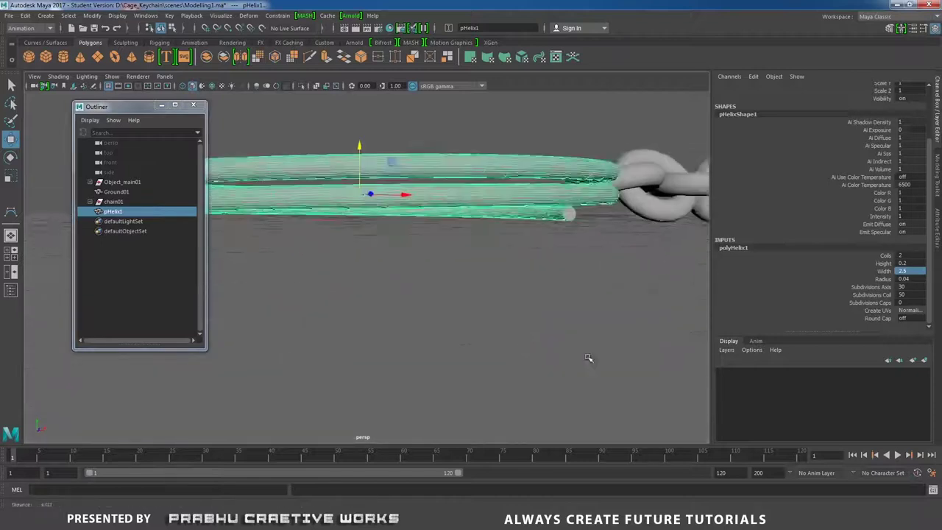
Tighten the gap between the coils by trying helix heights of 0.1 and 0.15, settling on 0.18
alt+right_drag(588, 359, 544, 334)
double_click(909, 264)
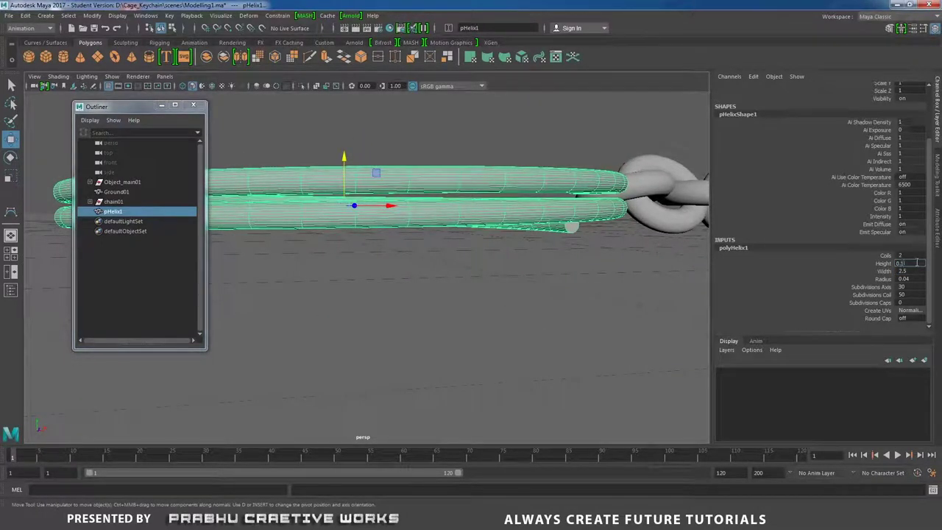
key(Return)
text(0)
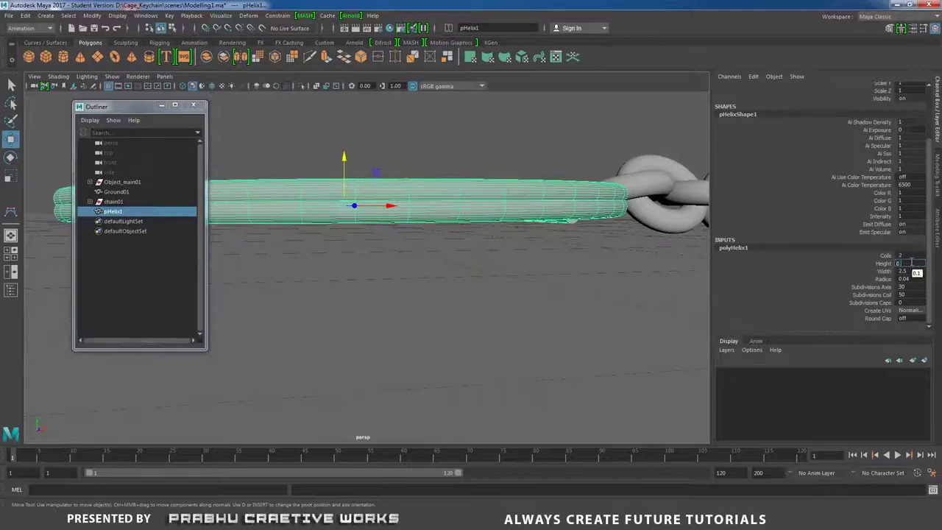
key(Return)
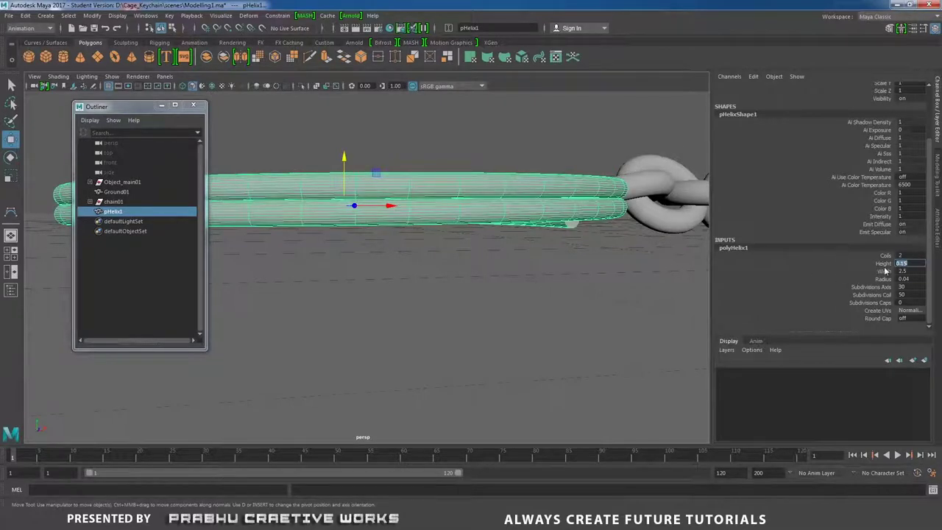
text(0.18)
key(Return)
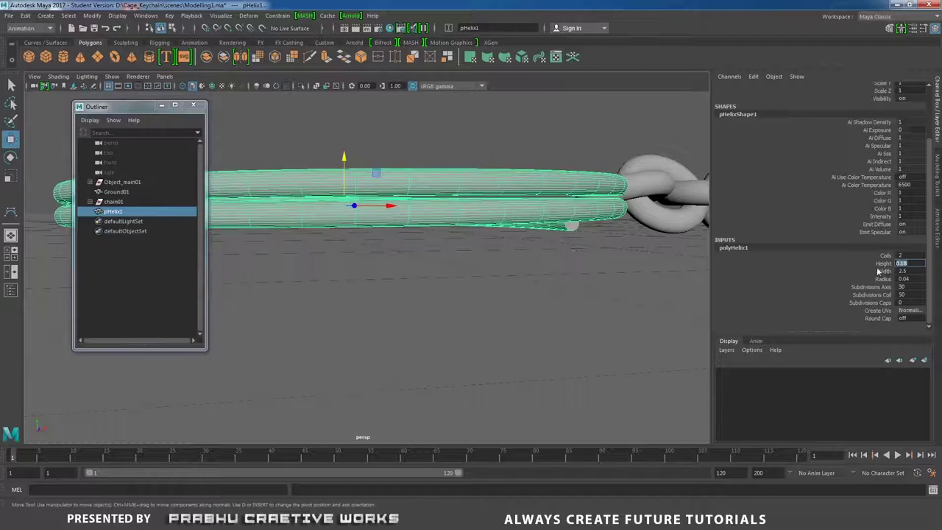
Rotate the helix about its vertical axis and shift it so its edge meets the chain's last link
alt+drag(561, 247, 463, 269)
drag(391, 272, 429, 262)
key(e)
alt+right_drag(429, 262, 431, 277)
alt+drag(431, 278, 477, 248)
key(w)
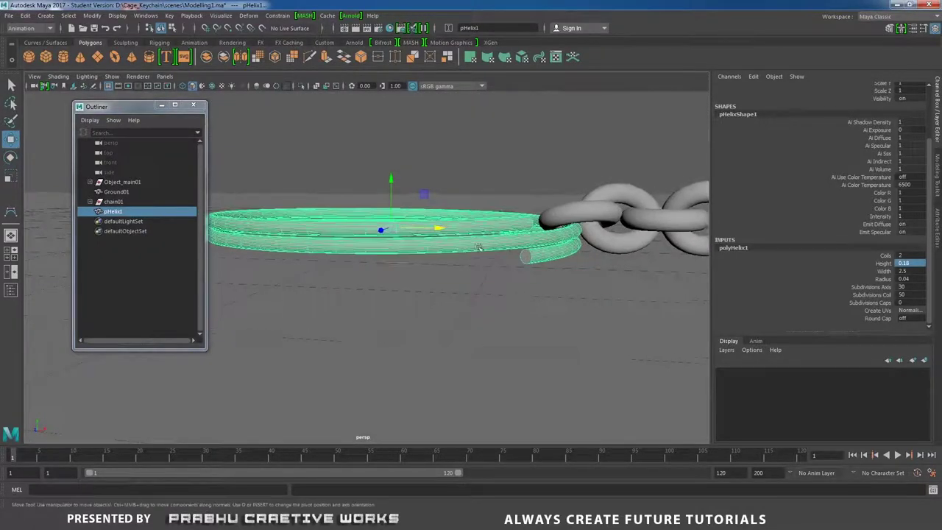
Raise the helix slightly to bring it level with the opening of the chain's end link
drag(392, 181, 392, 174)
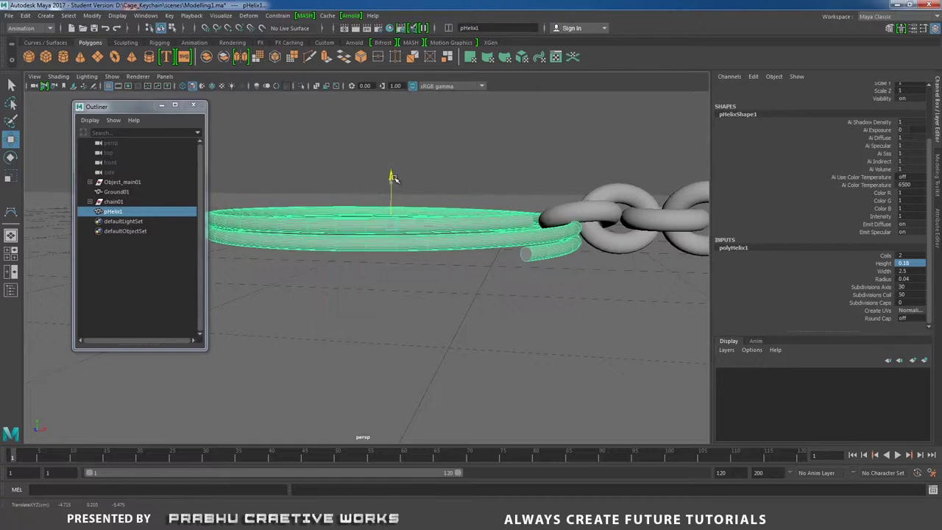
alt+drag(392, 176, 462, 197)
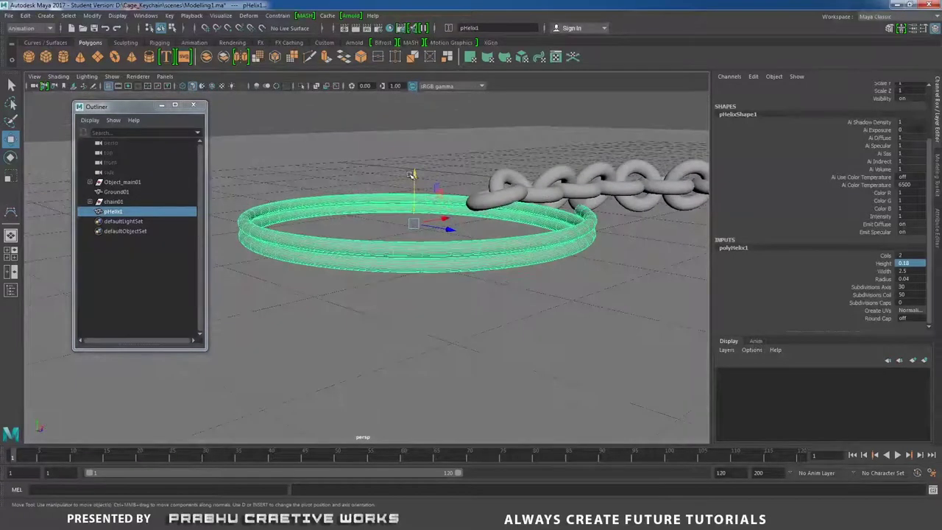
drag(412, 175, 434, 171)
Tilt the helix slightly so its coils pass through the chain's end link
key(e)
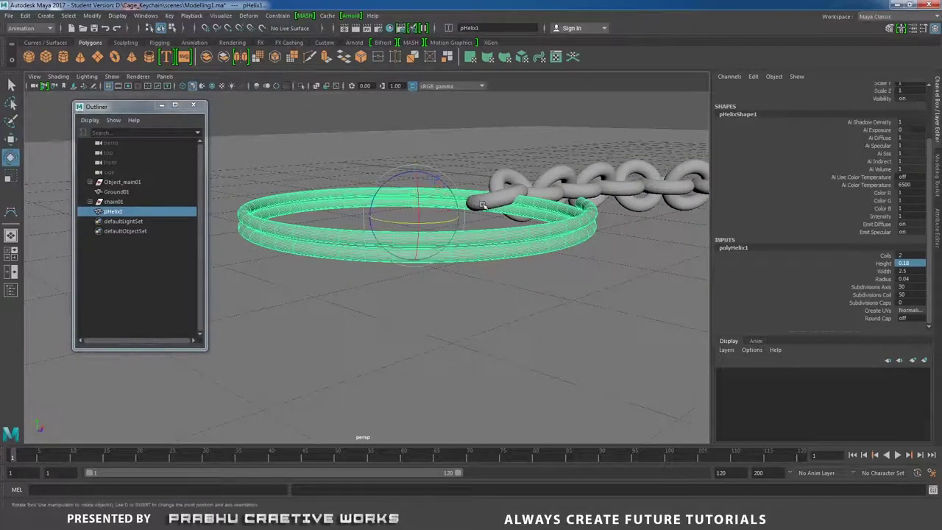
drag(440, 203, 452, 221)
alt+right_drag(452, 221, 454, 227)
alt+drag(454, 228, 442, 267)
key(w)
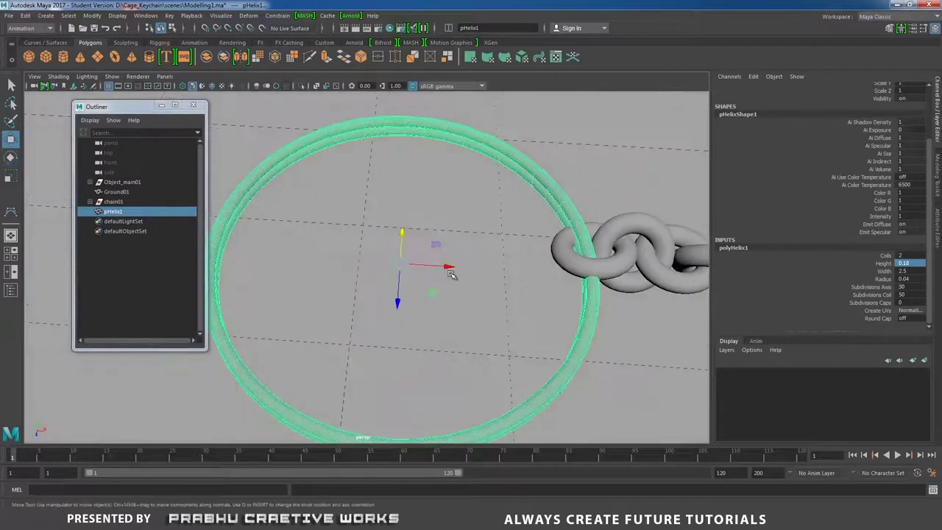
Move the helix's pivot to the point where the ring passes through the chain's last link
alt+right_drag(448, 273, 427, 243)
alt+drag(427, 242, 440, 282)
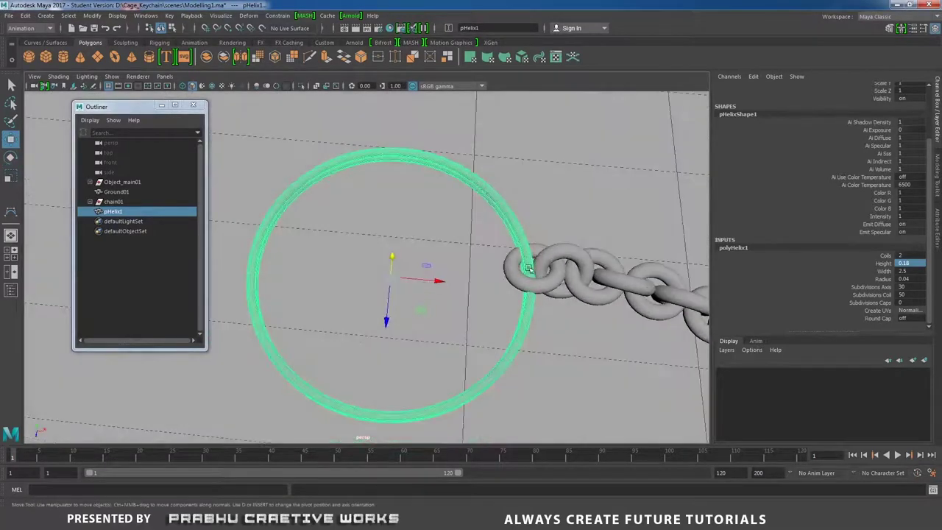
key(d)
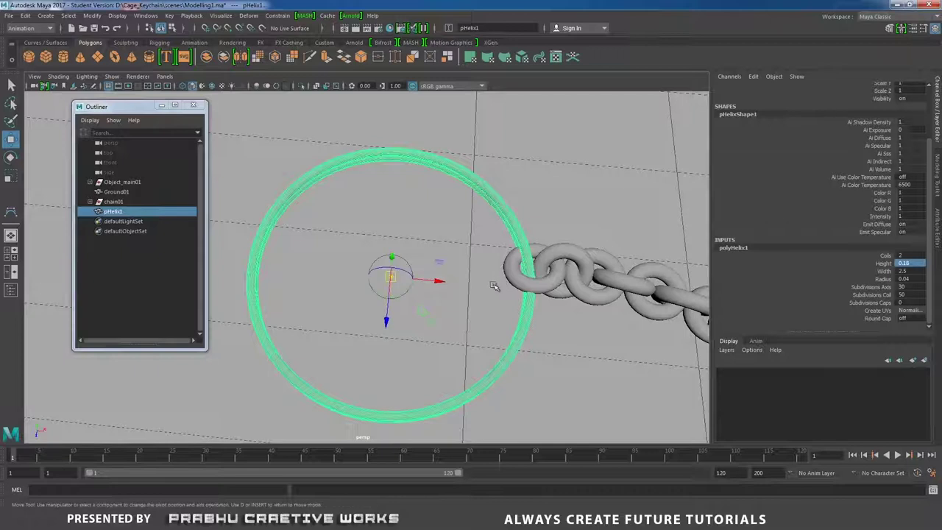
drag(438, 282, 575, 280)
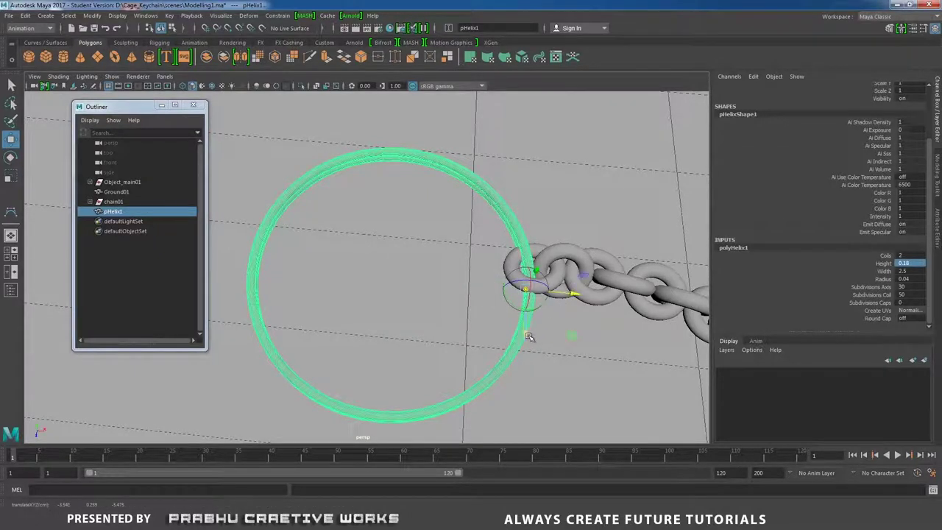
drag(528, 337, 530, 317)
key(d)
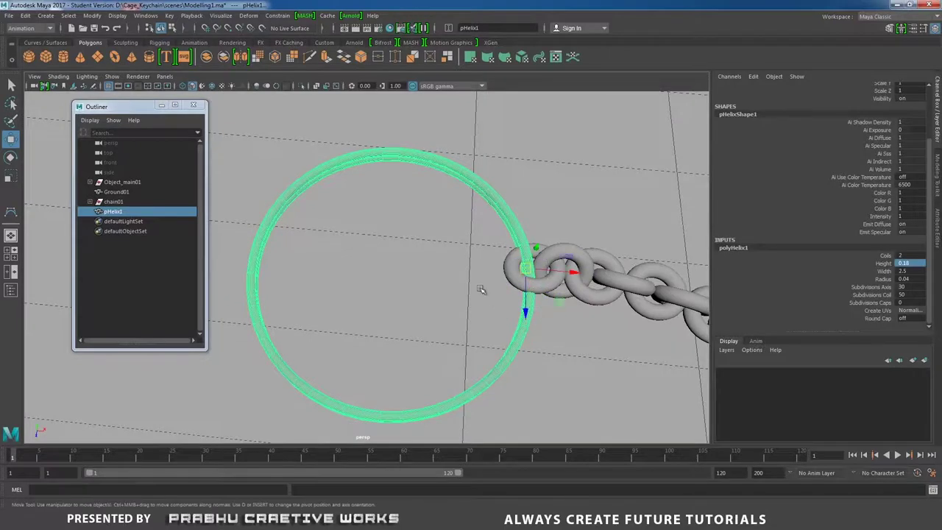
Rotate the helix slightly around the pivot so its coils run through the opening of the chain's end link
alt+drag(479, 287, 383, 217)
key(e)
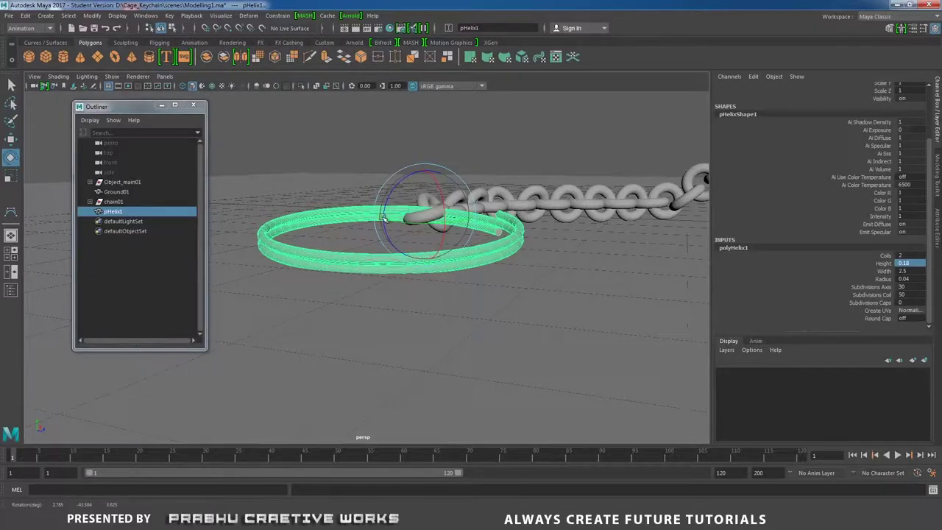
alt+right_drag(382, 217, 420, 227)
mouse_move(420, 227)
alt+mouse_down()
mouse_move(409, 229)
mouse_move(427, 240)
alt+mouse_up()
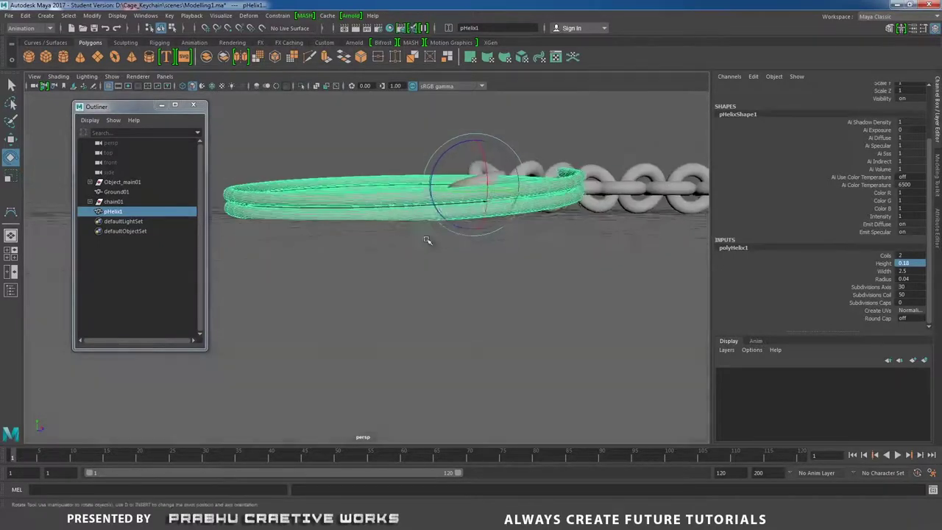
alt+right_drag(427, 240, 471, 210)
alt+drag(471, 211, 473, 187)
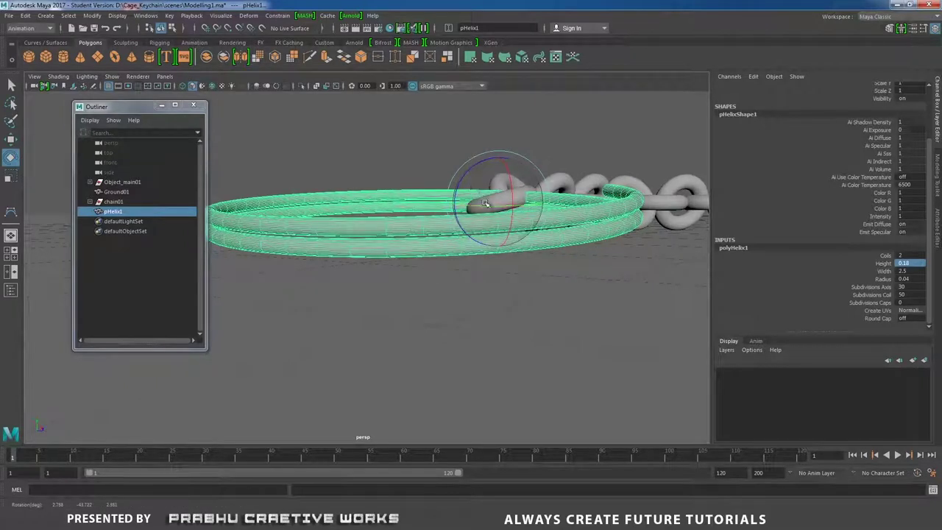
key(equal)
key(equal)
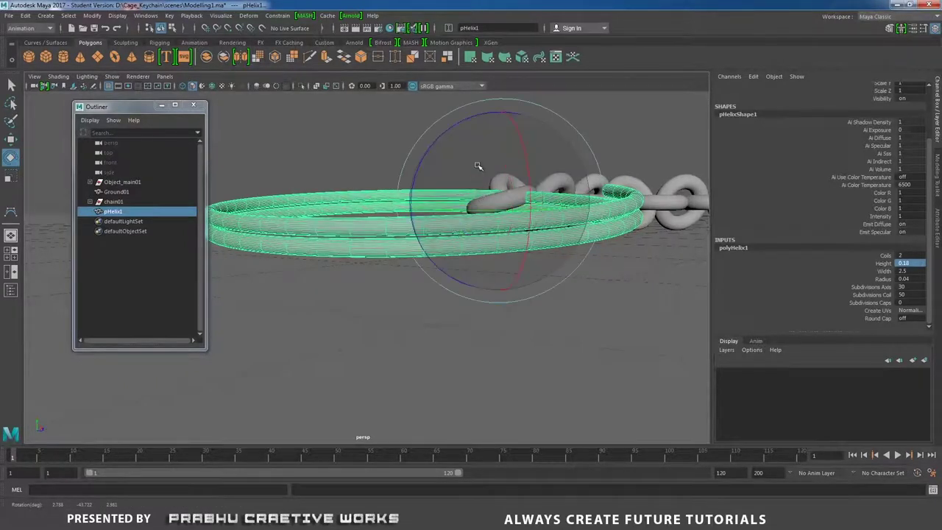
drag(476, 166, 480, 244)
Examine from several angles how the helix ring passes through the chain's end link
key(w)
alt+middle_drag(481, 243, 481, 244)
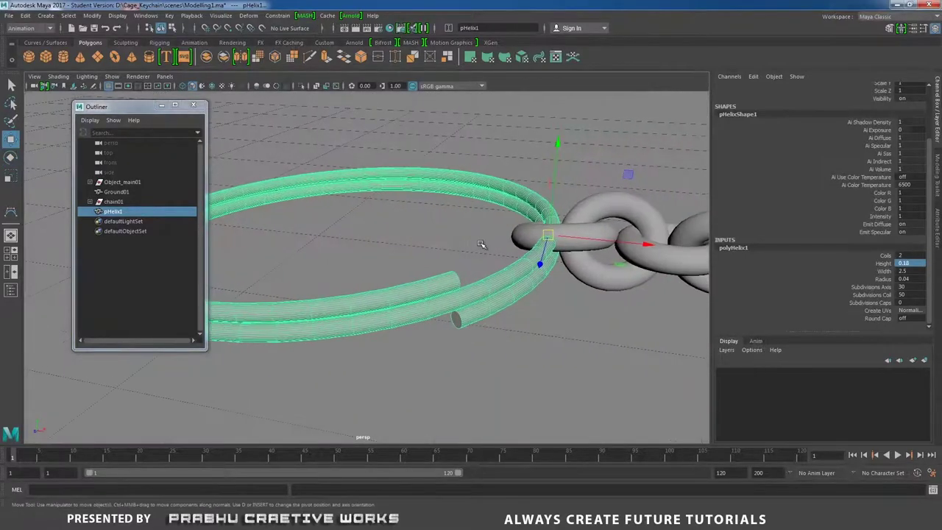
alt+drag(515, 237, 540, 239)
key(e)
alt+drag(540, 239, 546, 246)
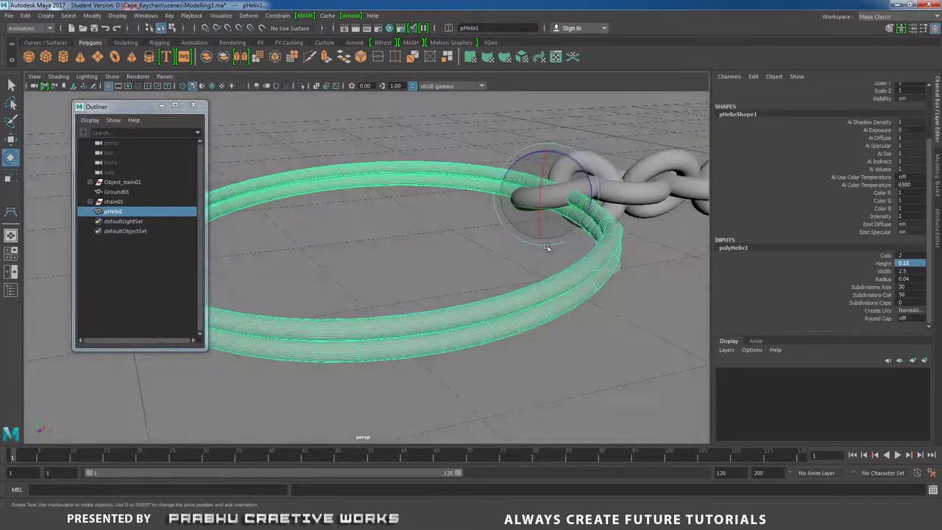
click(653, 225)
alt+drag(652, 225, 605, 223)
click(592, 214)
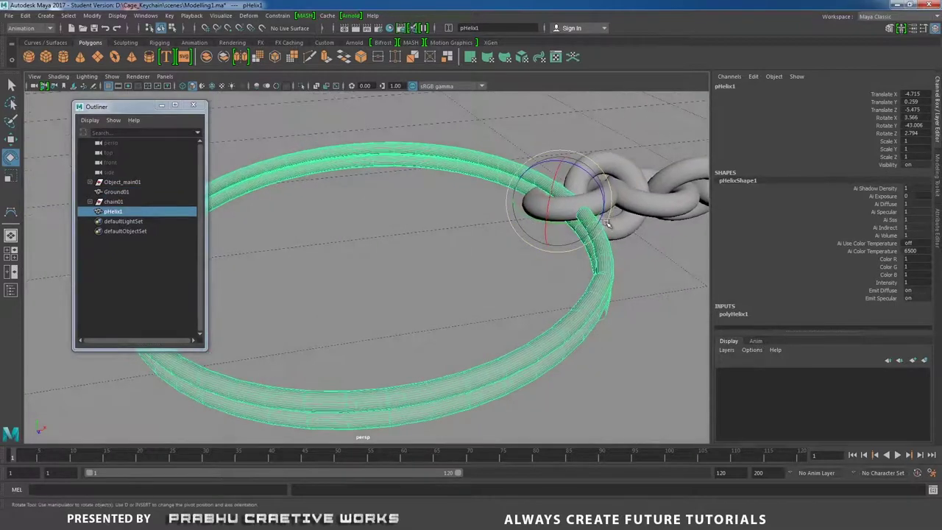
Select the chain's end link and rotate it to fit more naturally around the ring
key(w)
alt+middle_drag(604, 222, 511, 248)
click(524, 230)
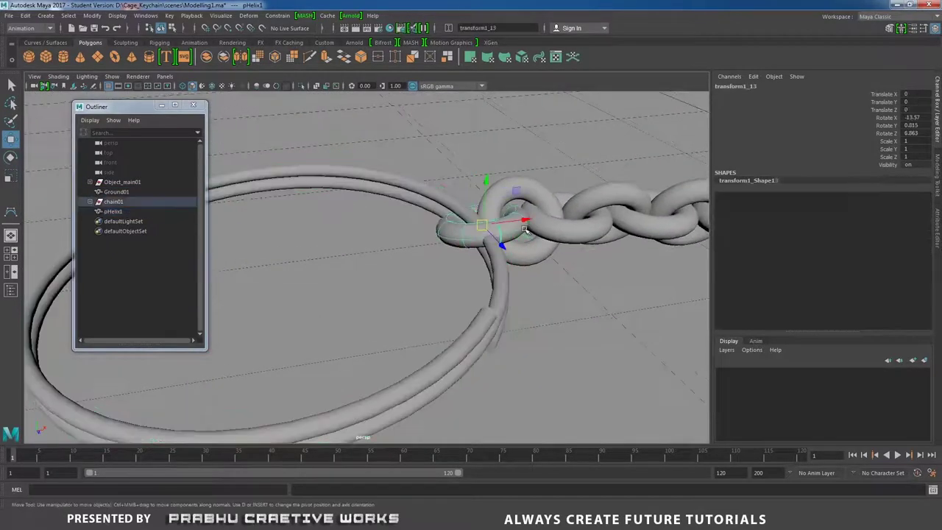
key(e)
alt+drag(511, 269, 529, 227)
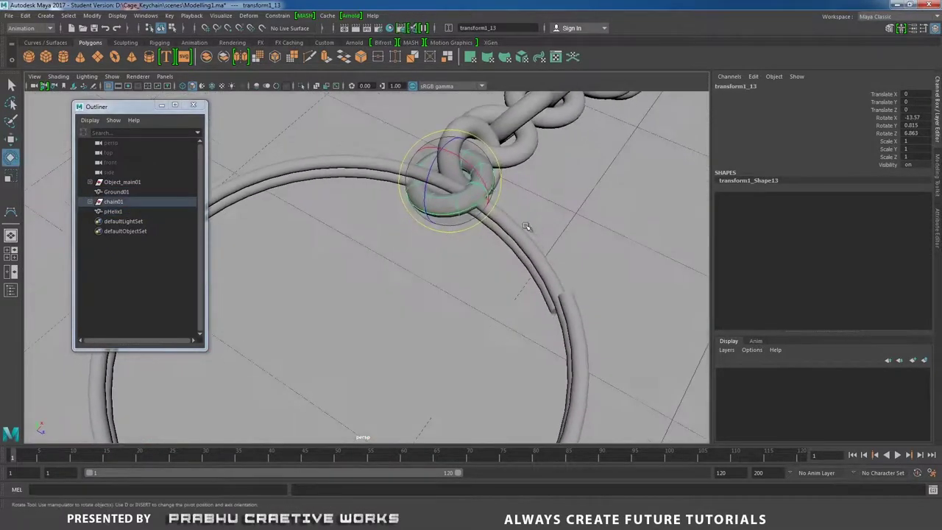
drag(483, 179, 471, 228)
Rename the helix object to Chain_ring01
alt+right_drag(471, 229, 289, 247)
alt+drag(382, 252, 336, 301)
click(336, 301)
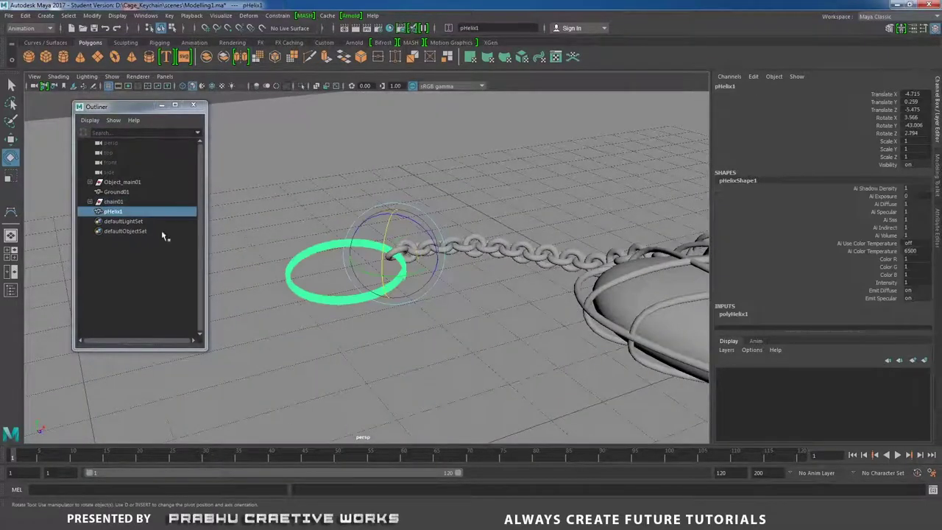
double_click(120, 213)
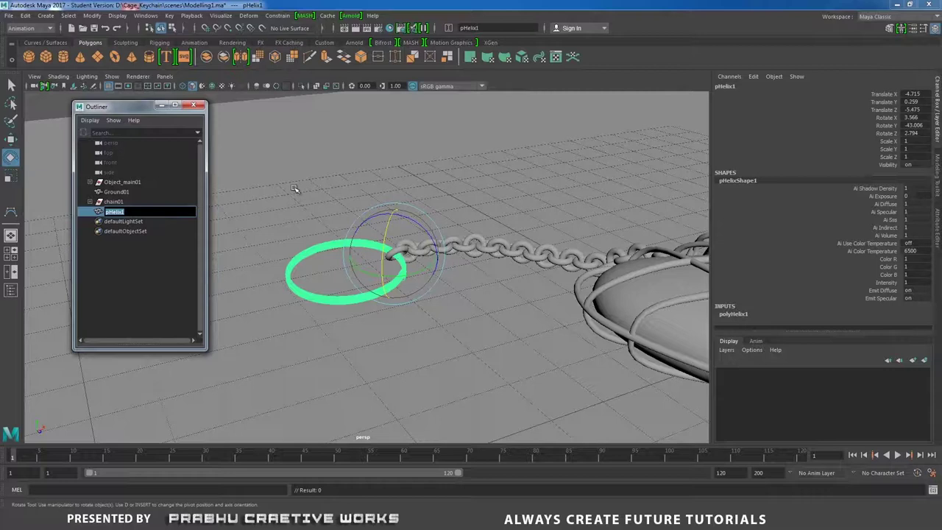
text(CN)
key(Return)
Examine the assembled heart, chain and ring from several angles and distances
scroll(543, 273, down, 6)
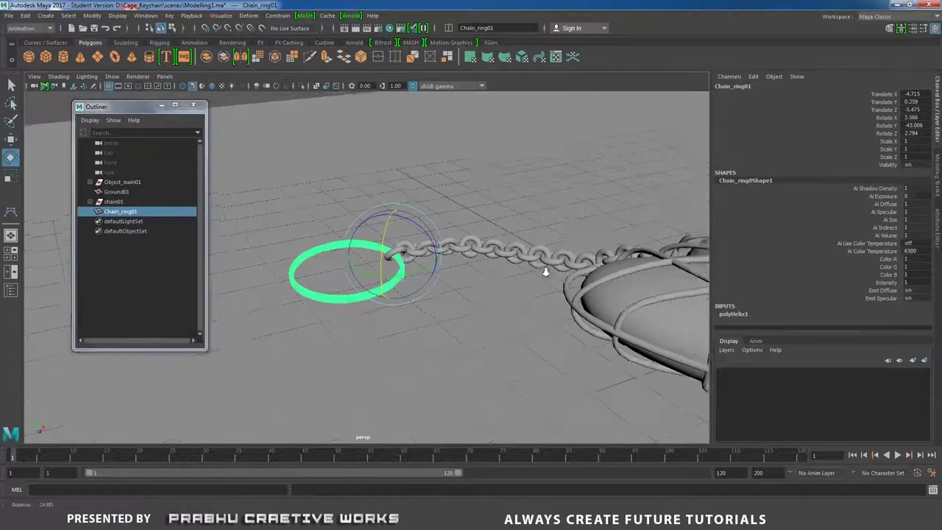
alt+drag(537, 276, 525, 362)
click(514, 294)
alt+middle_drag(520, 319, 504, 295)
alt+drag(480, 320, 523, 332)
alt+right_drag(523, 332, 557, 332)
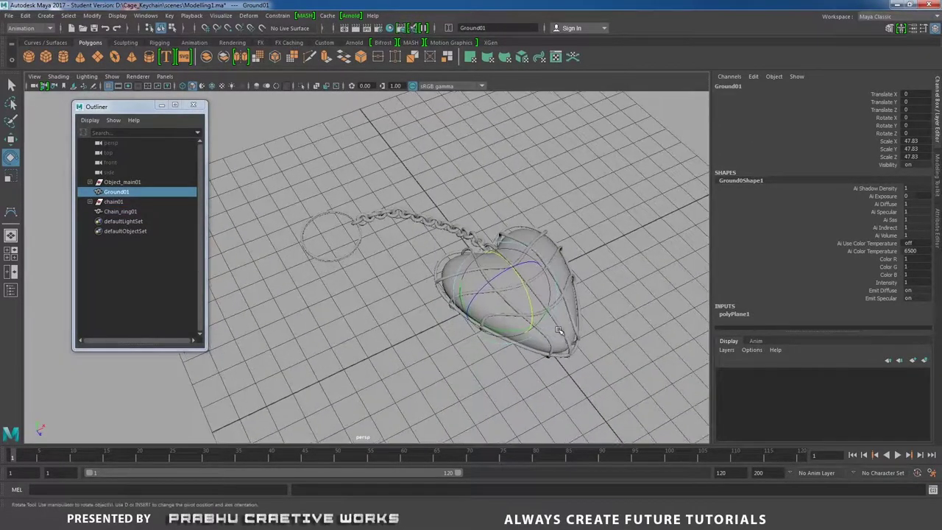
alt+drag(584, 328, 589, 350)
alt+right_drag(588, 349, 626, 361)
alt+middle_drag(611, 346, 575, 317)
alt+drag(574, 316, 569, 307)
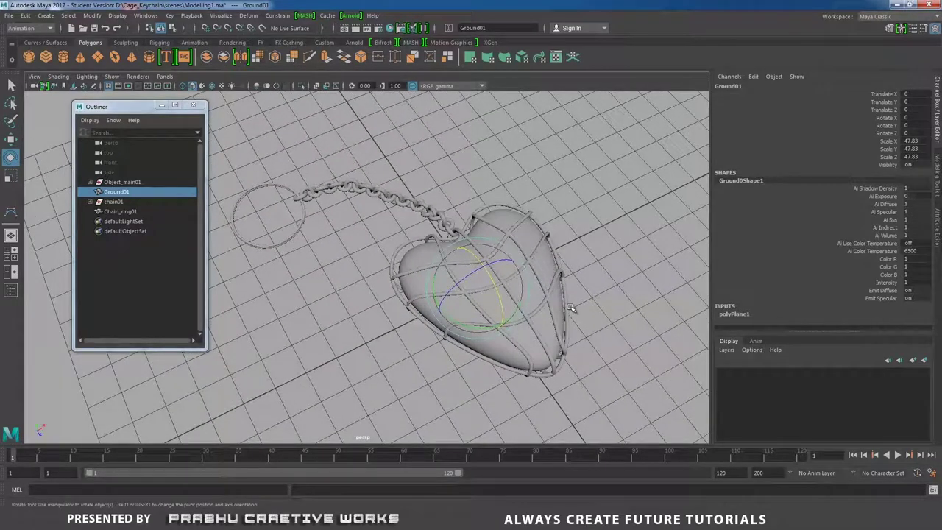
Switch to the Modeling menu set and isolate the inner heart mesh, shown in the top view
key(F2)
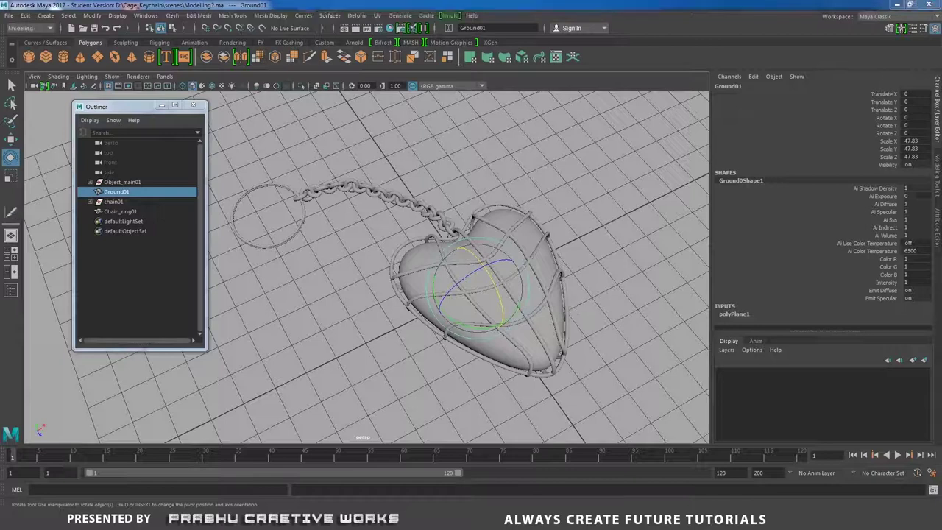
click(516, 361)
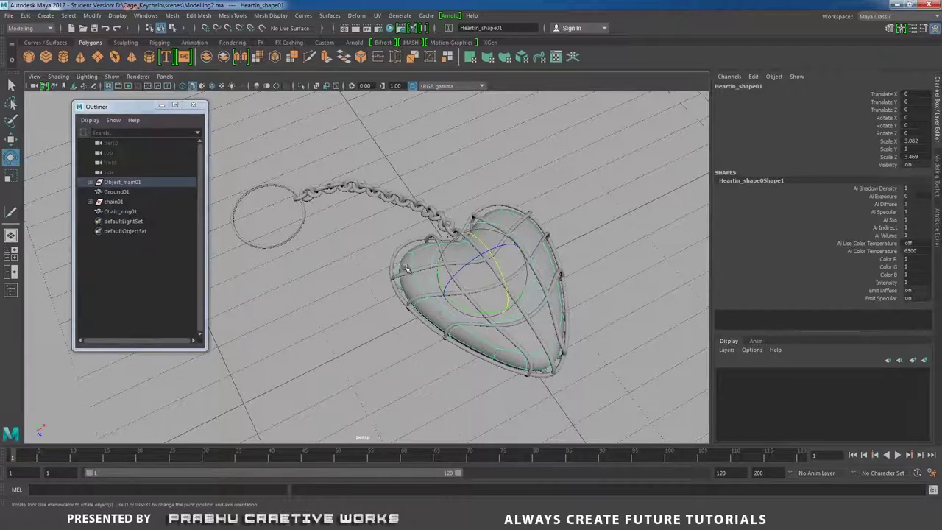
click(301, 85)
alt+drag(420, 223, 385, 226)
key(space)
click(454, 246)
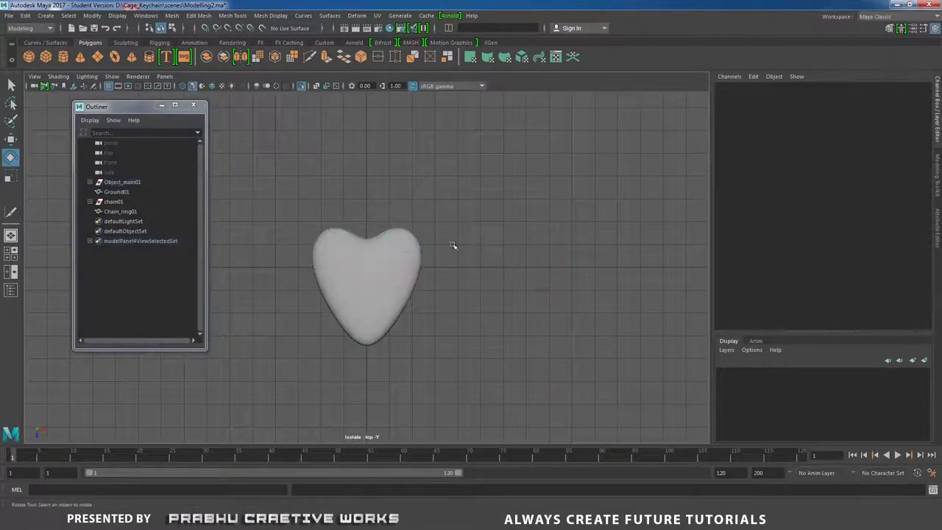
Apply a planar UV projection to the heart from the camera, fitted to the bounding box with the image width/height ratio kept
click(400, 248)
key(w)
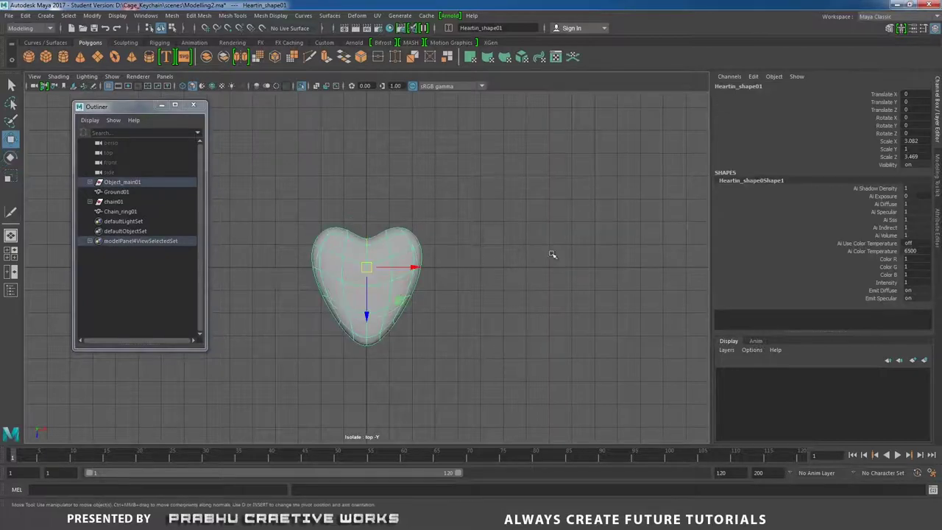
click(377, 15)
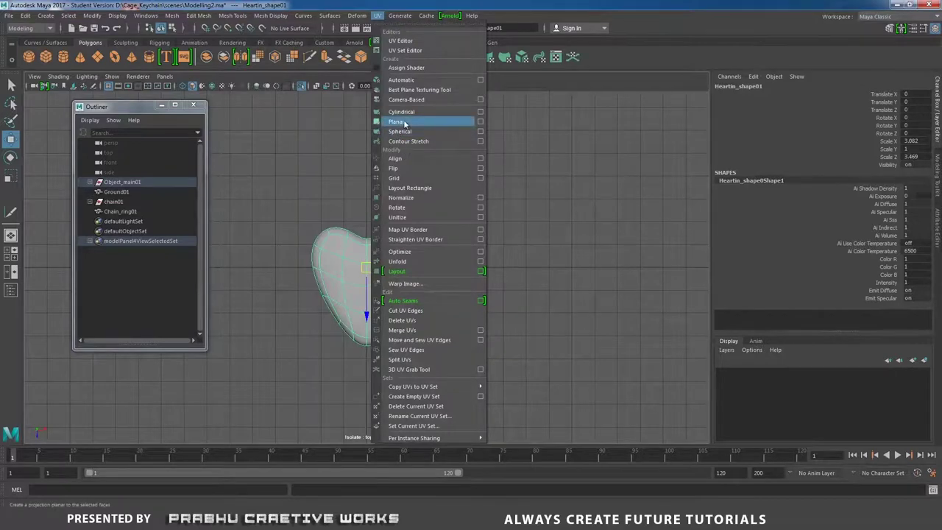
click(480, 121)
click(639, 115)
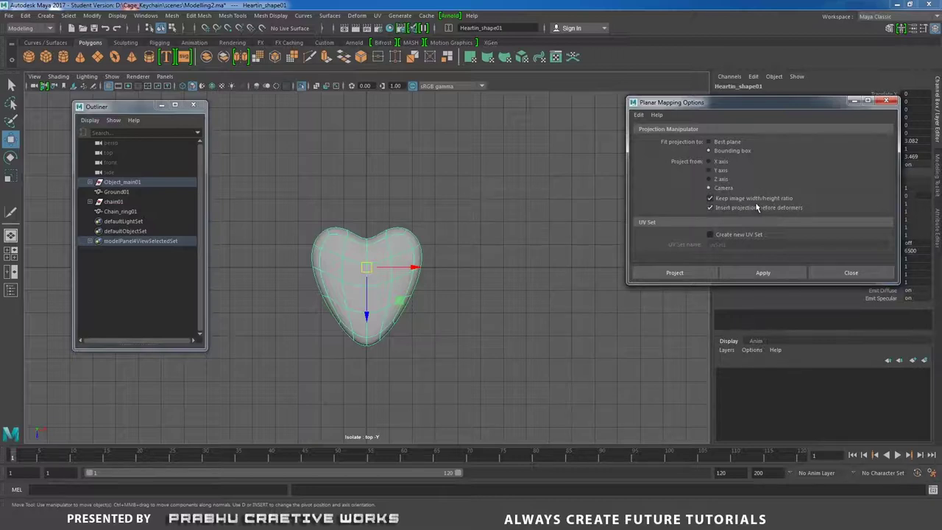
click(675, 273)
Select the middle edge loop running around the heart's side in the perspective view
right_drag(401, 258, 421, 256)
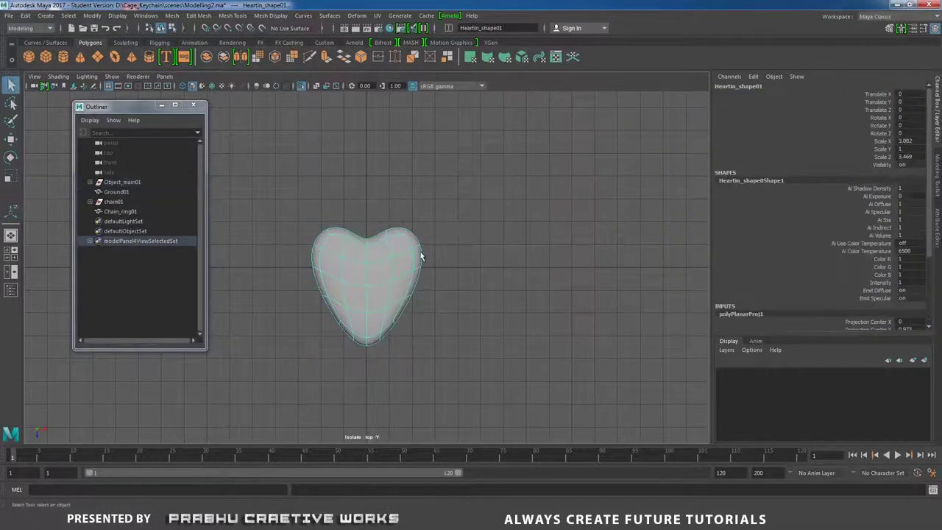
key(space)
click(483, 272)
drag(484, 272, 501, 301)
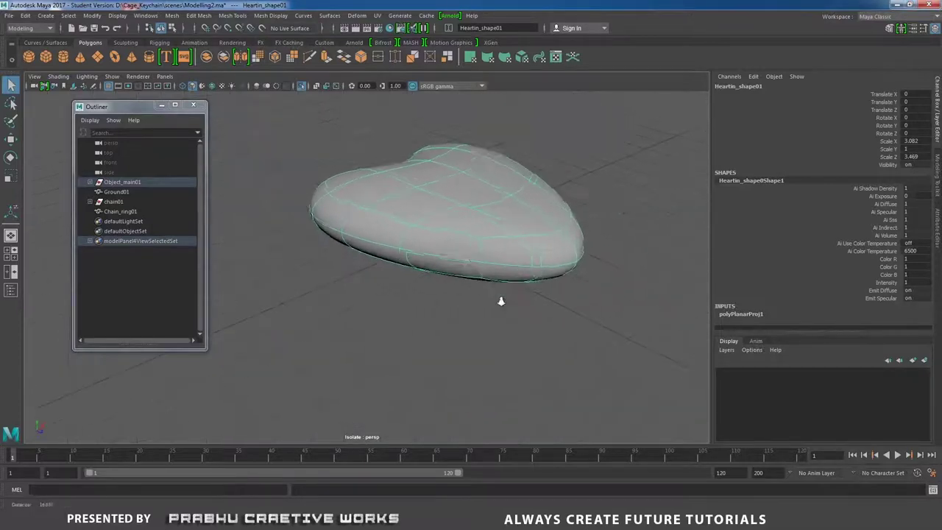
alt+right_drag(501, 301, 541, 280)
right_drag(508, 238, 507, 211)
double_click(482, 256)
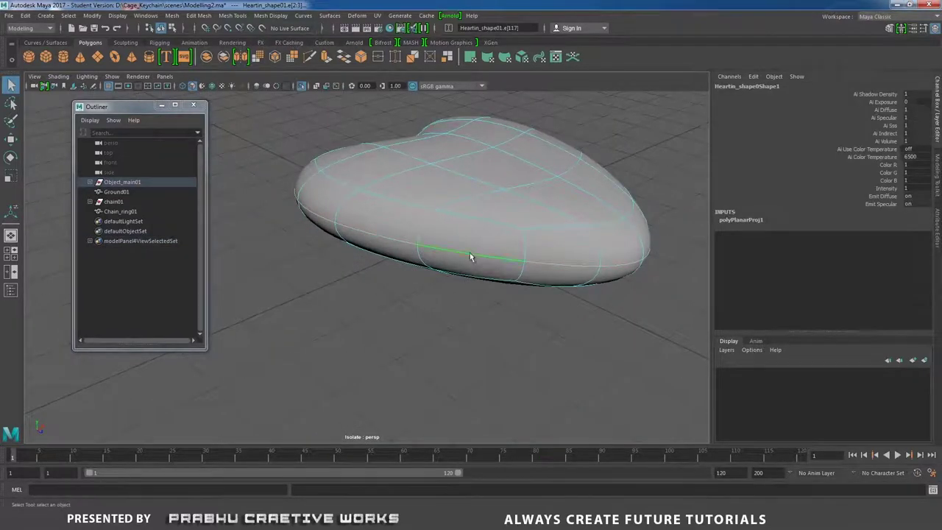
Open the UV Editor beside the model and cut the heart's UVs along the selected edge loop
click(377, 15)
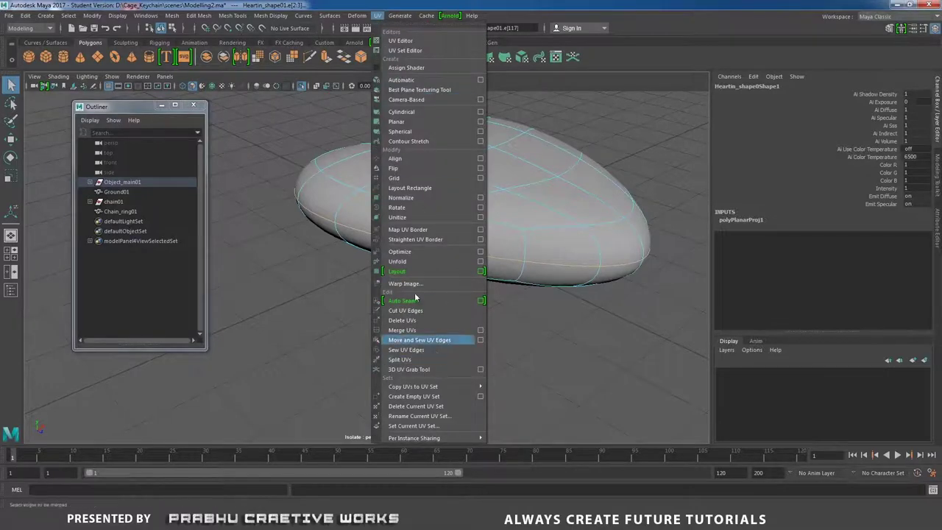
click(401, 40)
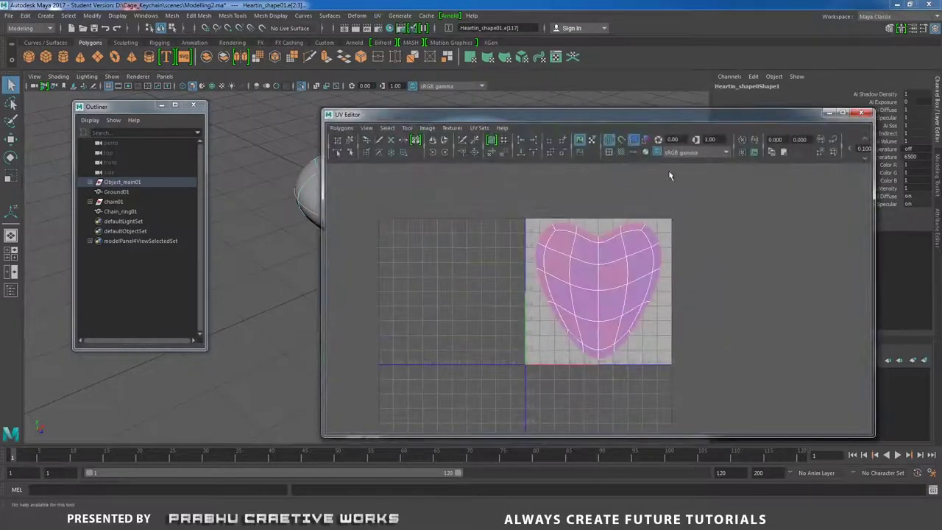
drag(645, 115, 818, 126)
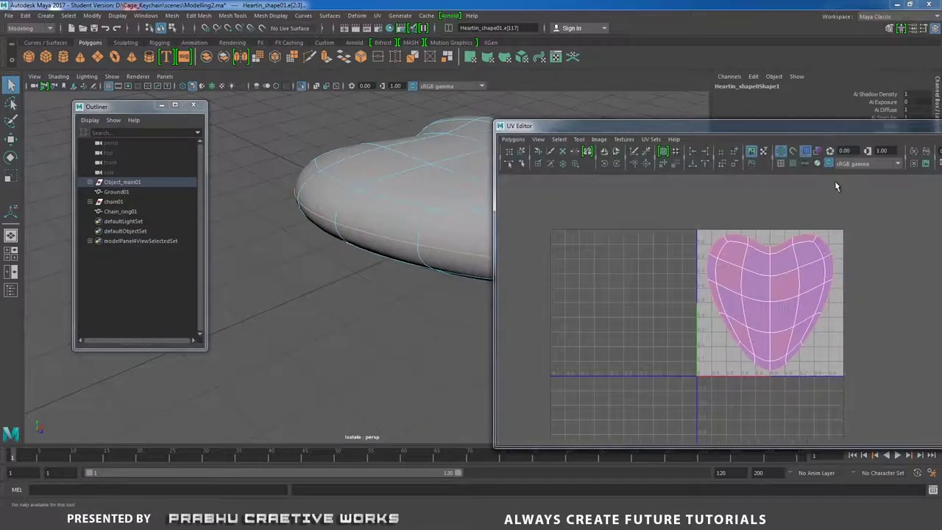
click(806, 151)
click(807, 151)
click(626, 158)
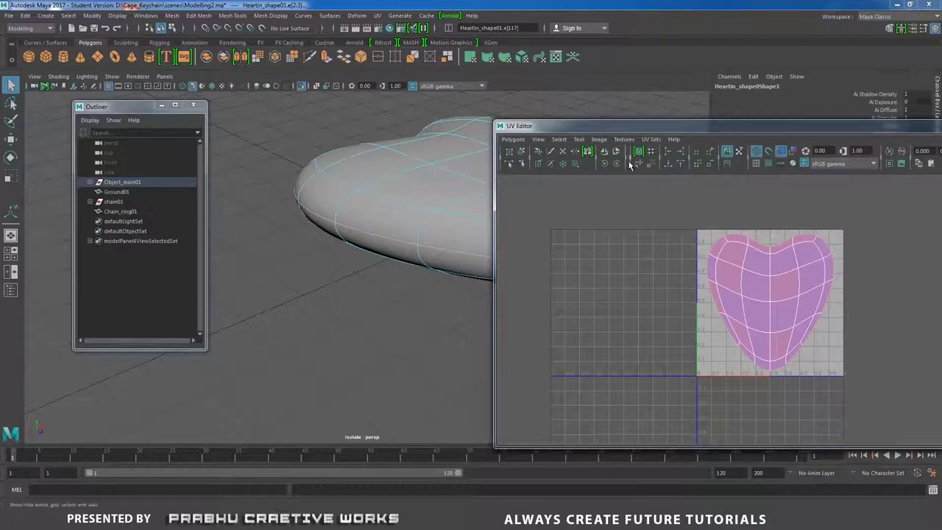
click(627, 157)
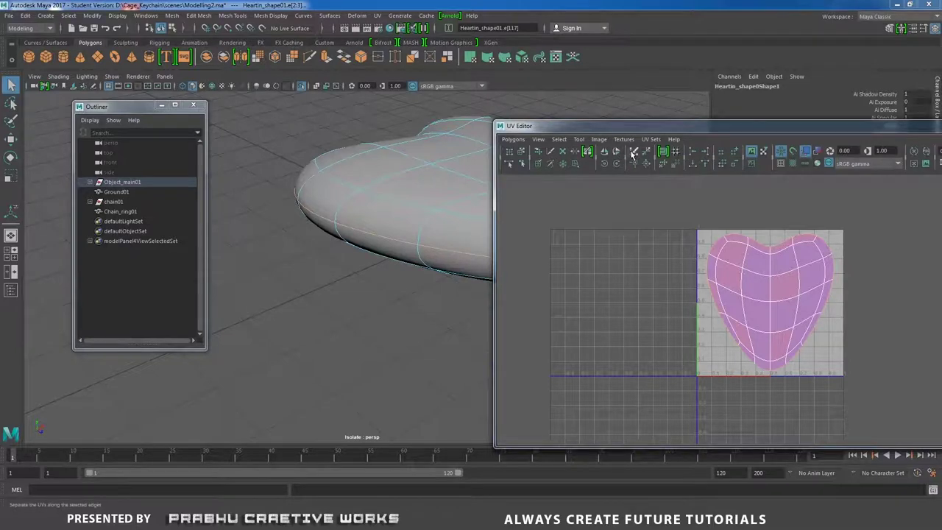
click(633, 153)
Turn on the texture border display and check the cut seam around the heart's side
alt+drag(472, 252, 295, 266)
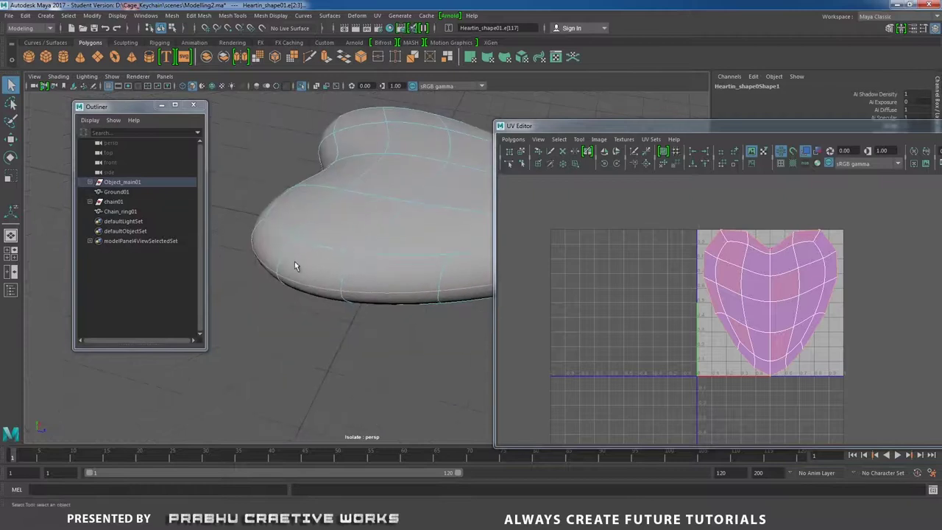
click(780, 164)
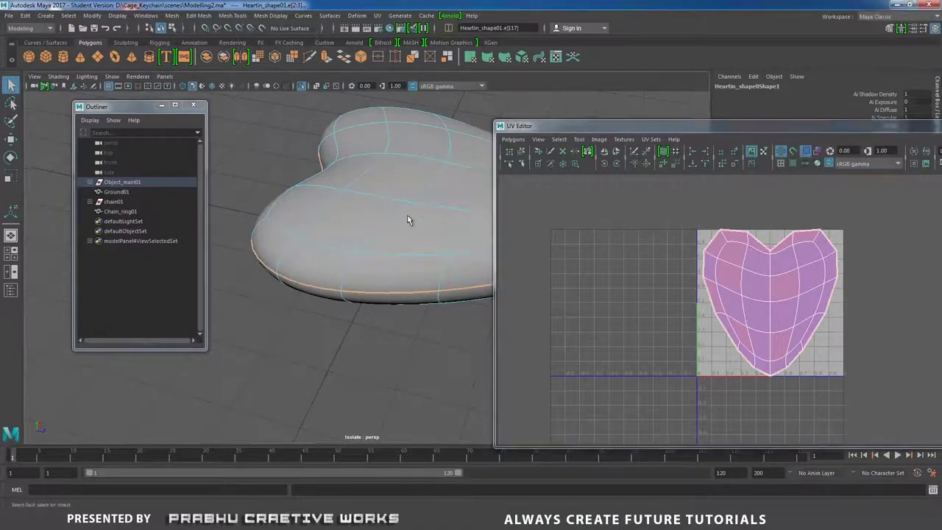
alt+drag(407, 221, 362, 229)
alt+right_drag(396, 235, 433, 259)
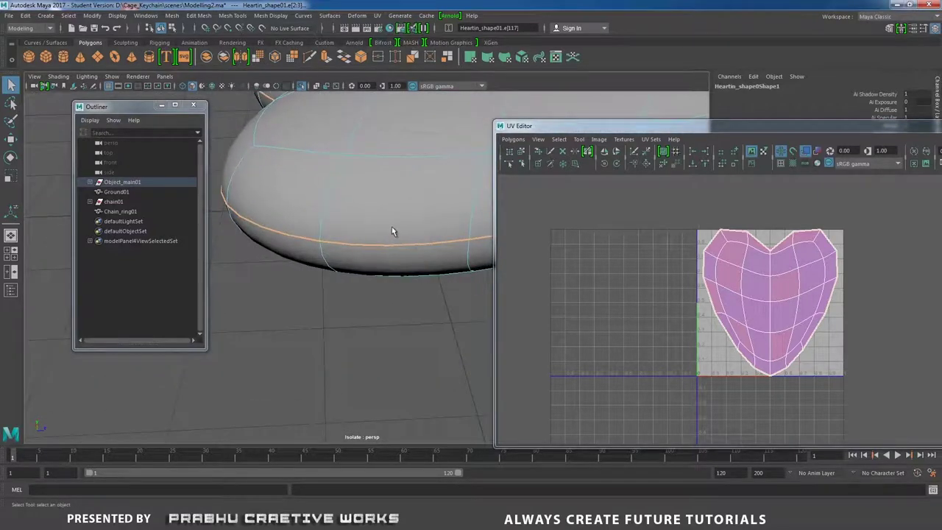
alt+drag(391, 232, 479, 238)
Select one half's whole UV shell, move it out of the 0–1 UV tile beside the other half, and unfold it
right_drag(734, 263, 772, 267)
click(743, 269)
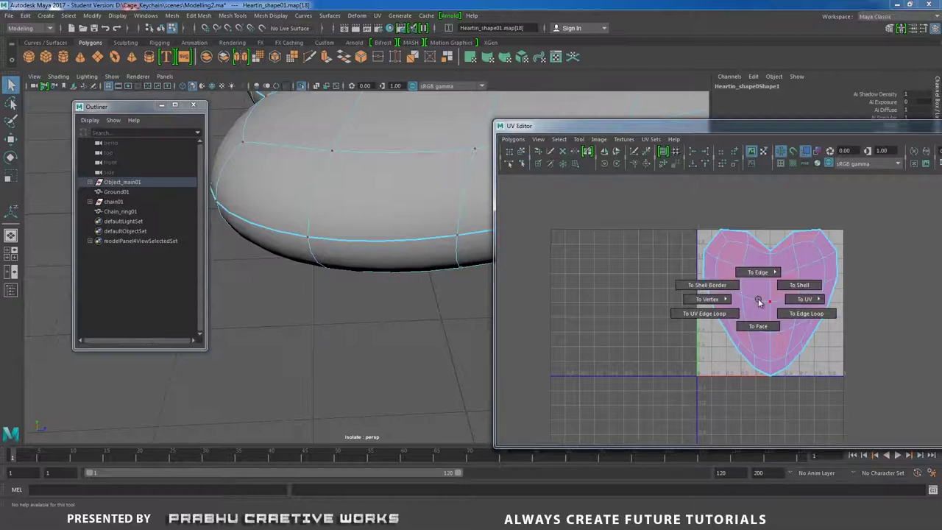
ctrl+right_drag(759, 302, 795, 288)
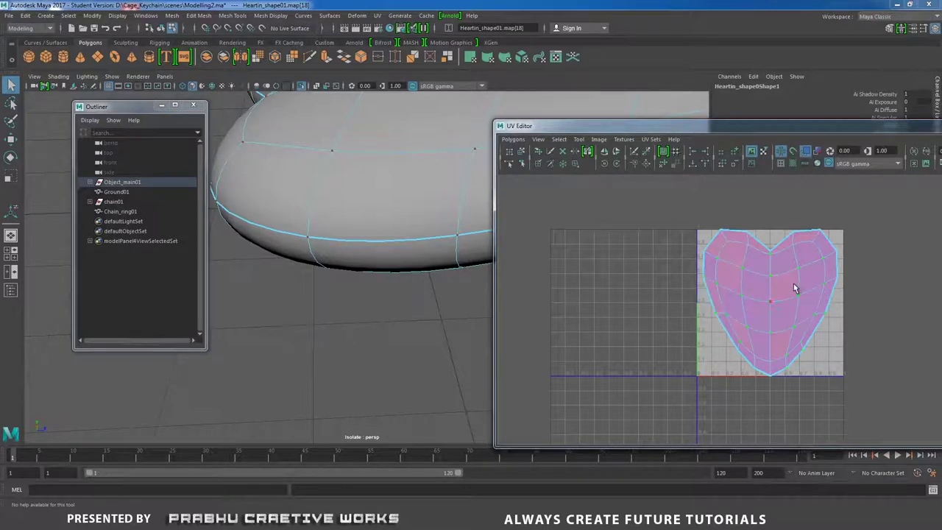
key(w)
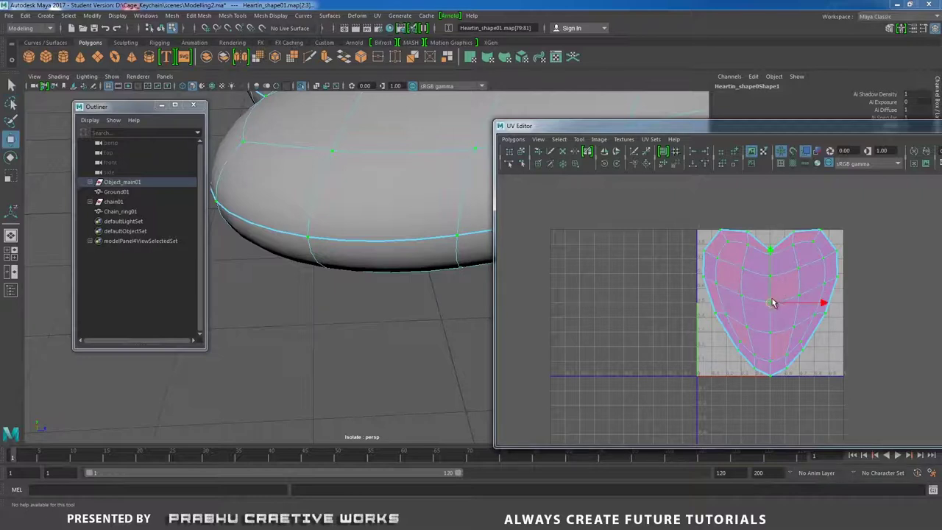
drag(769, 302, 602, 289)
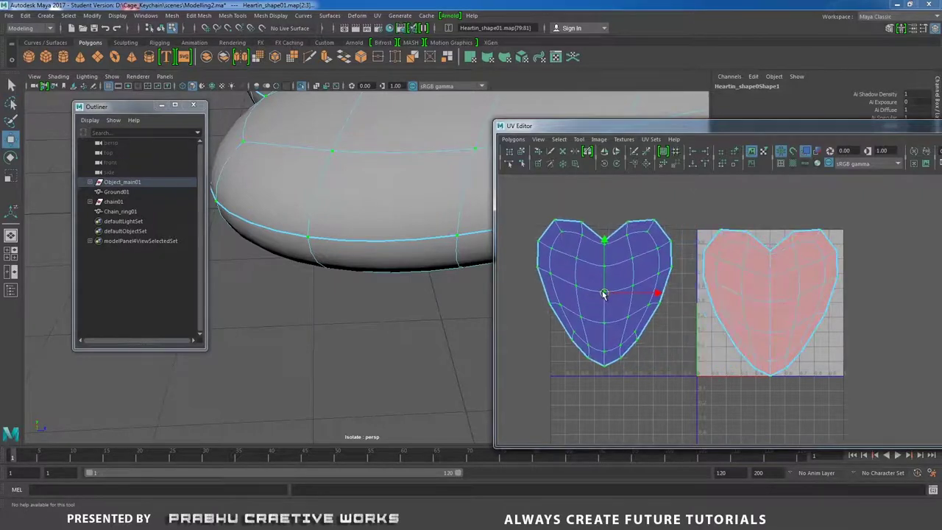
shift+right_click(623, 317)
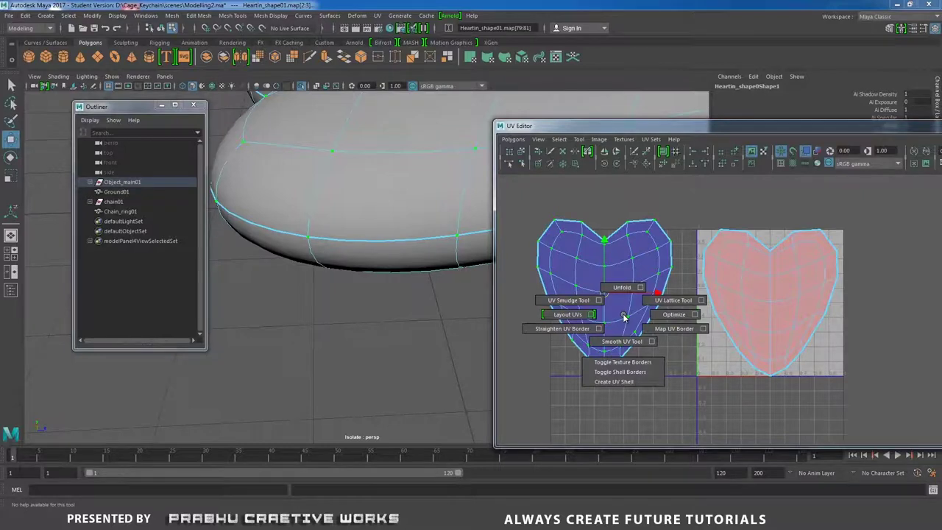
click(622, 288)
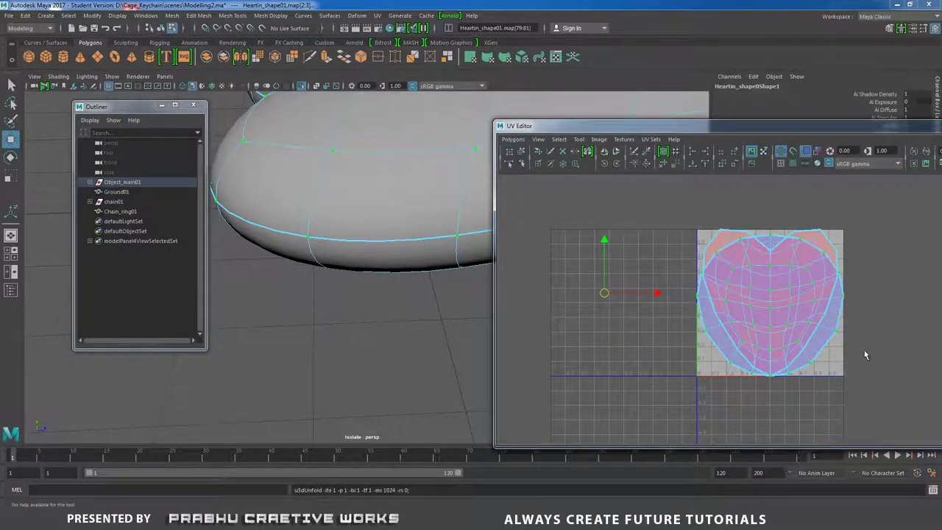
Undo the last unfold, and unfold the blue heart UV shell using the Legacy method
key(ctrl+z)
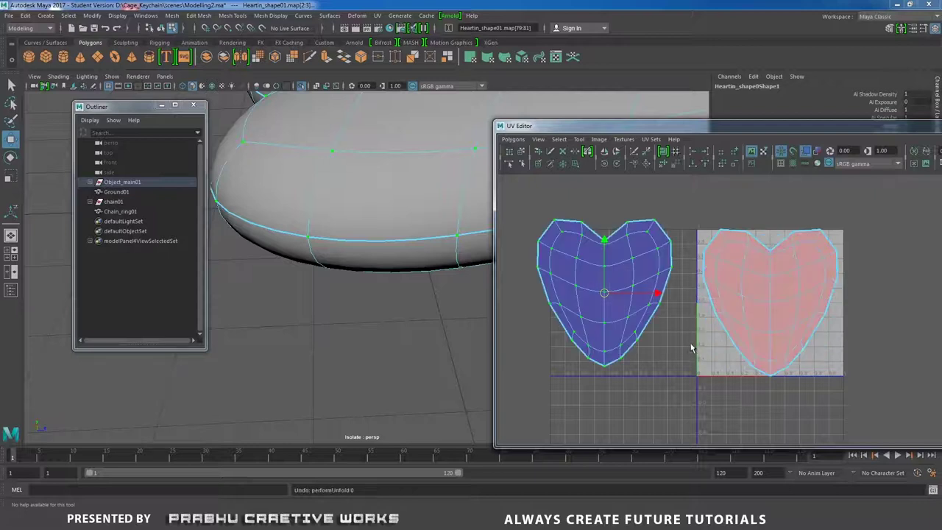
shift+right_drag(657, 269, 679, 238)
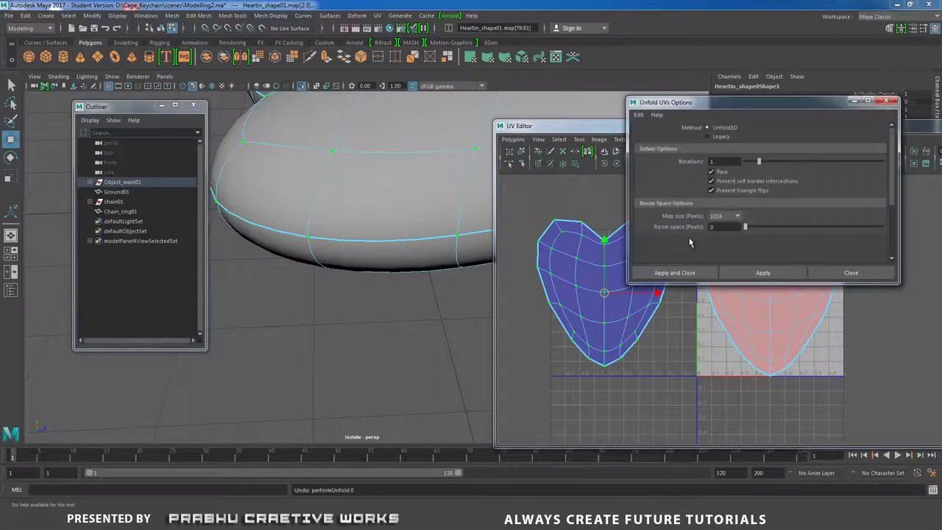
click(720, 137)
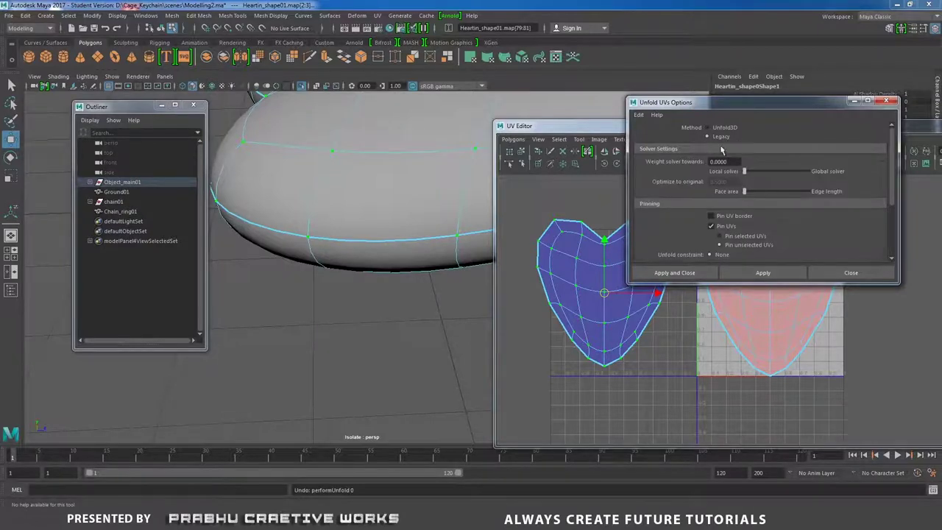
click(692, 274)
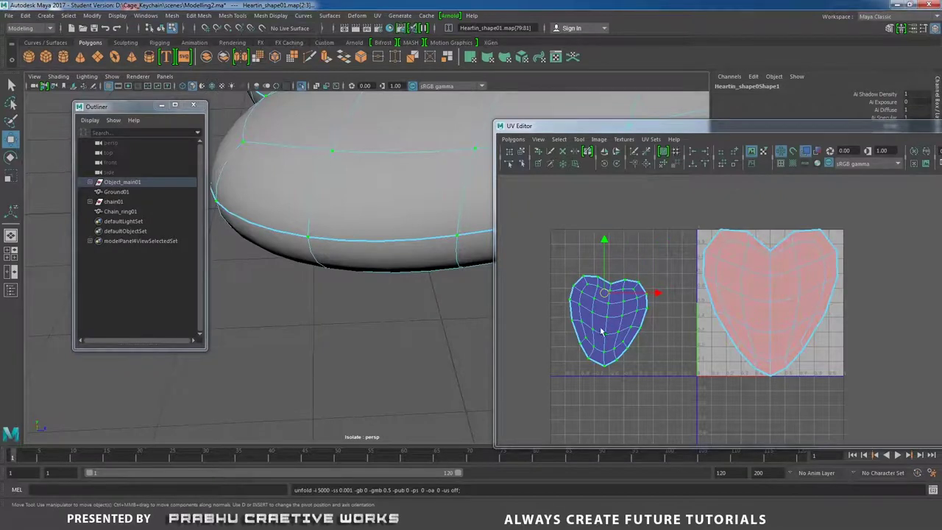
click(680, 352)
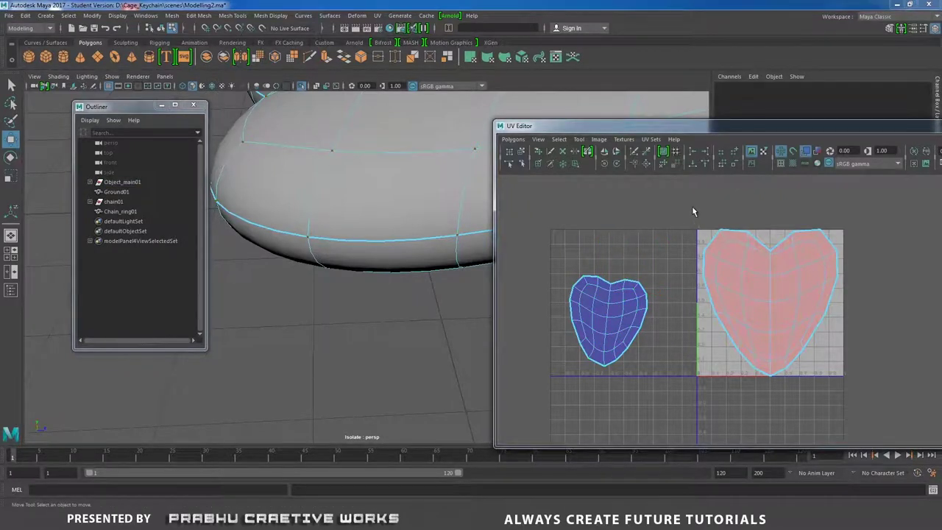
Select the whole red heart UV shell in the 0–1 tile and unfold it with the Legacy method
right_drag(748, 271, 786, 271)
click(772, 279)
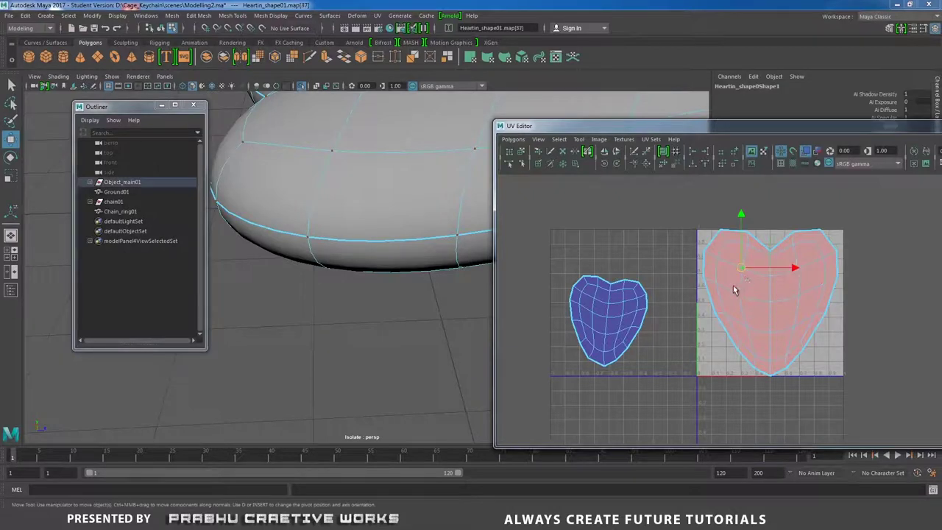
right_drag(755, 289, 795, 277)
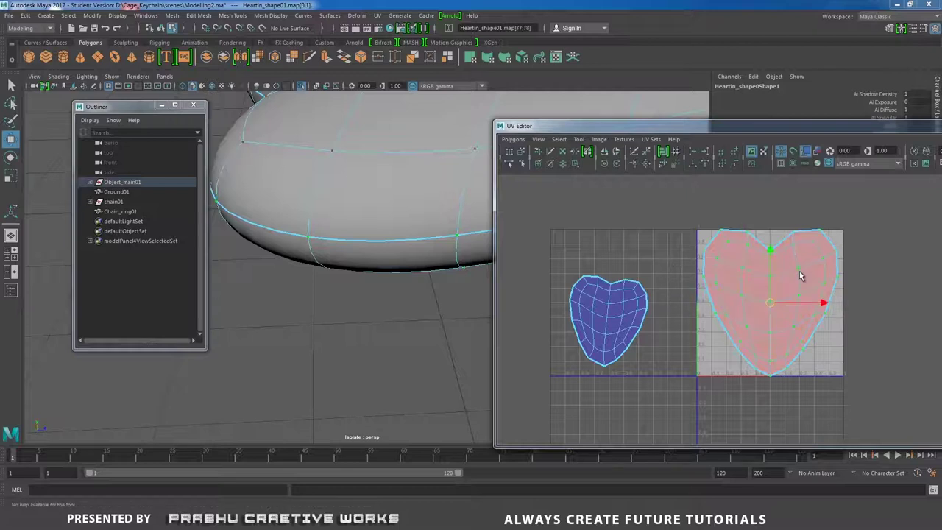
shift+right_drag(783, 323, 800, 294)
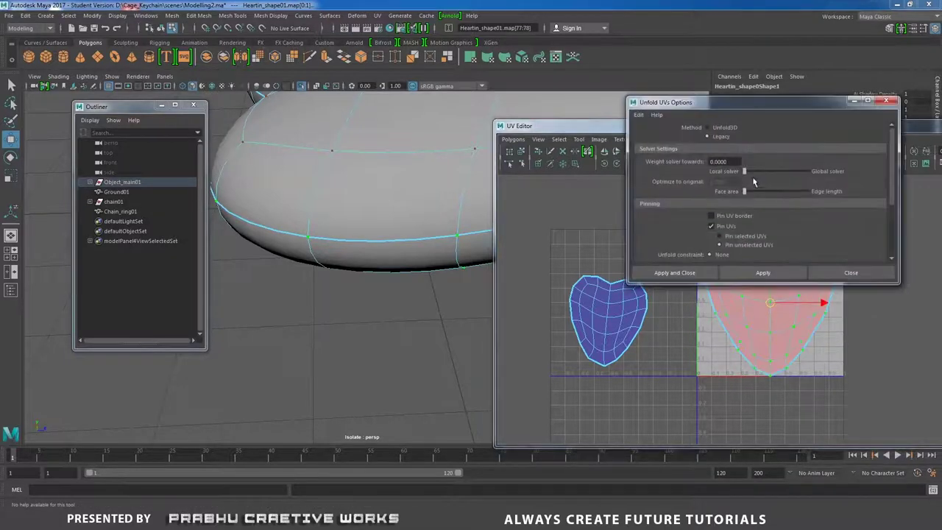
click(692, 274)
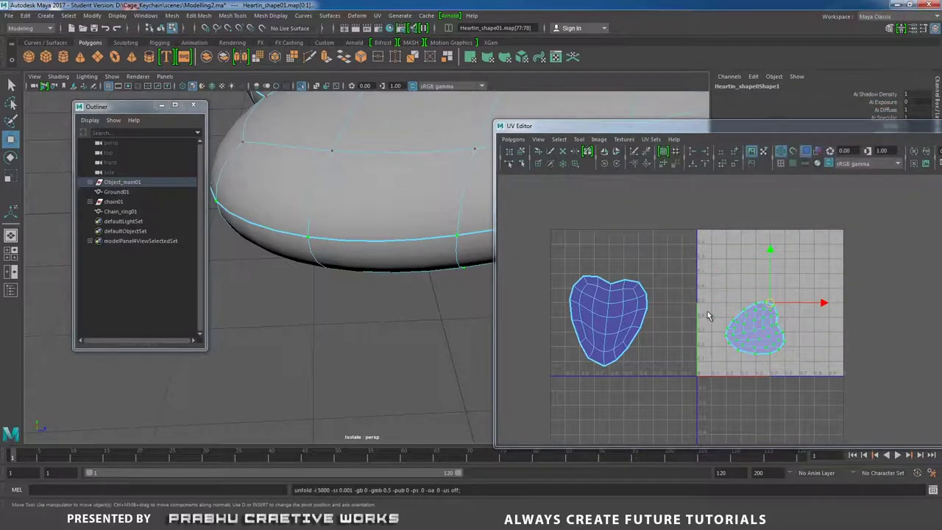
Enlarge the newly unfolded shell in the 0–1 tile and rotate it so the heart stands upright
key(r)
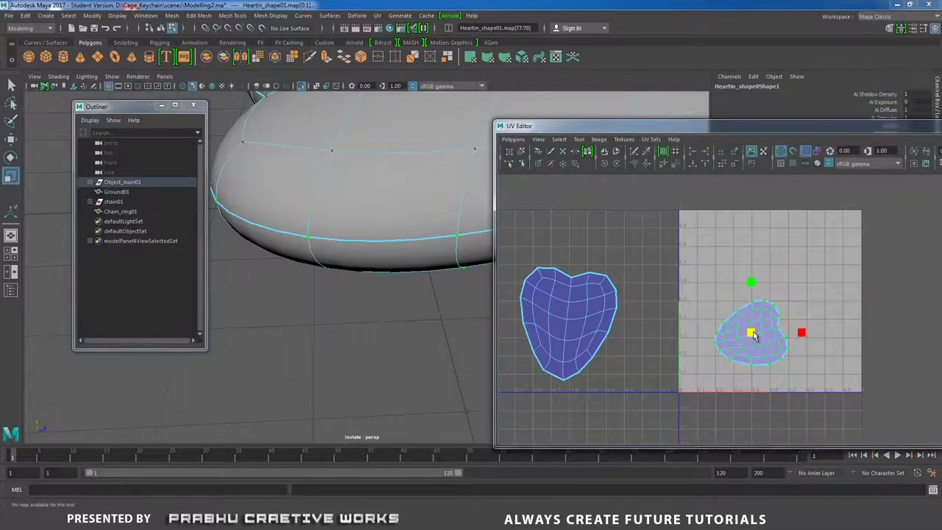
middle_drag(774, 312, 720, 289)
key(e)
drag(719, 285, 717, 285)
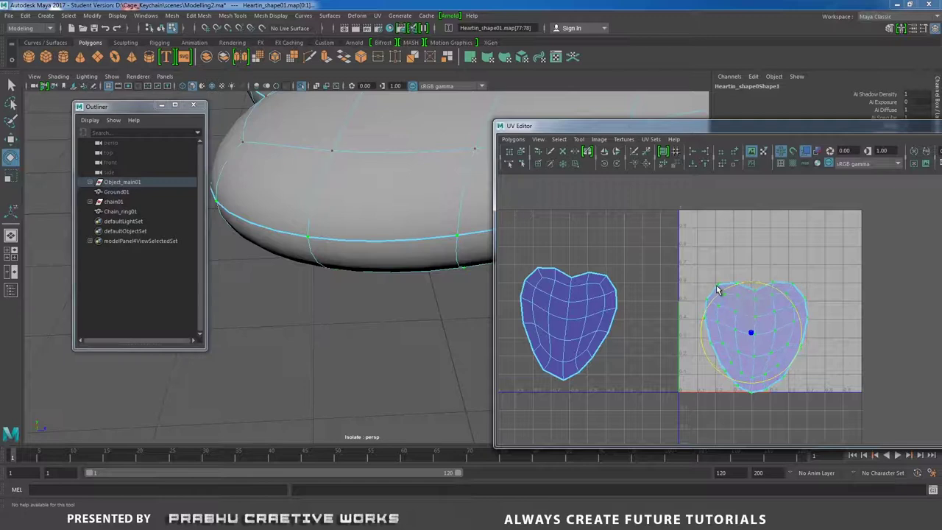
Straighten the heart shell outside the 0–1 tile by rotating it slightly, and scale it up a little
click(599, 326)
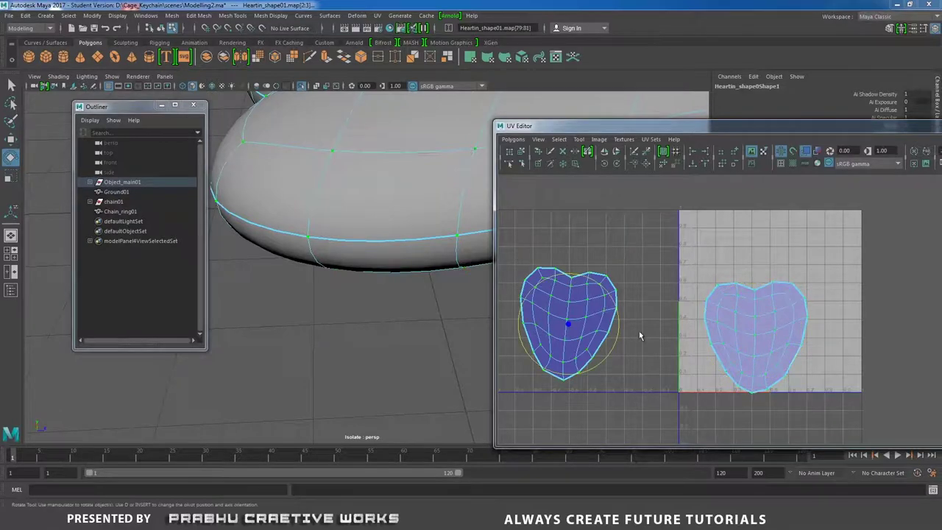
middle_drag(618, 310, 618, 307)
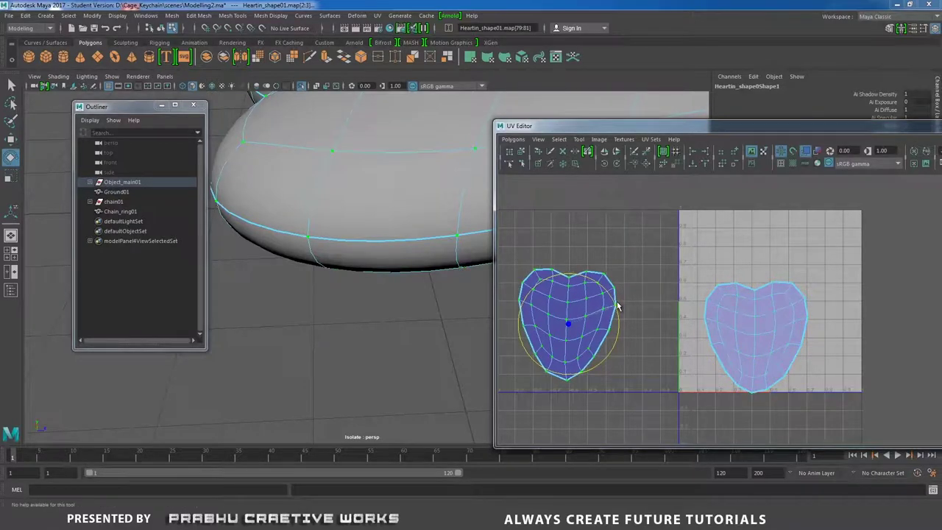
key(r)
drag(571, 323, 572, 324)
key(e)
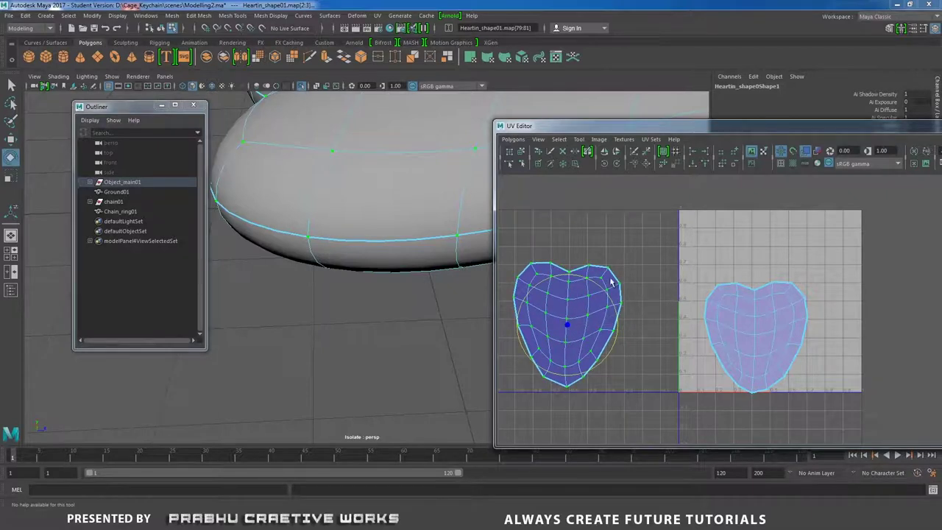
drag(602, 291, 601, 290)
Scale the heart shell inside the 0–1 tile up slightly to match the other shell's size
alt+right_drag(758, 332, 563, 298)
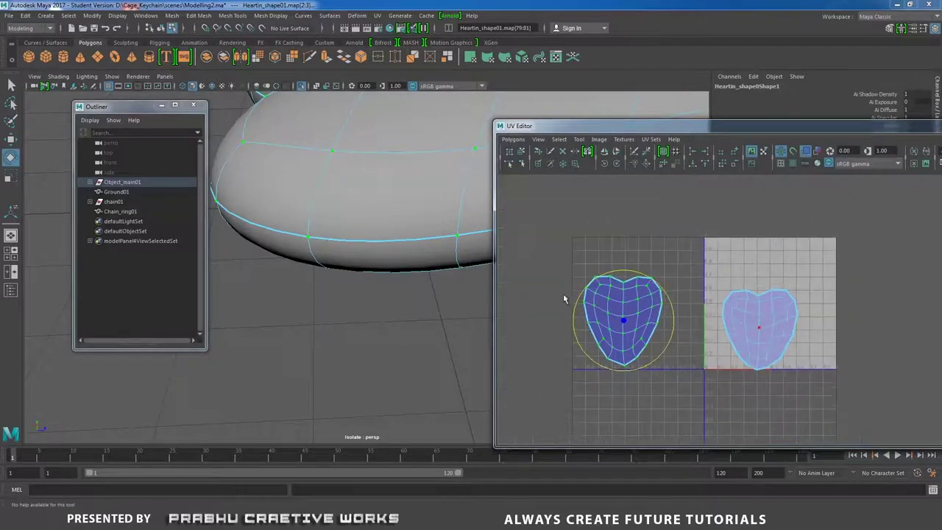
click(773, 350)
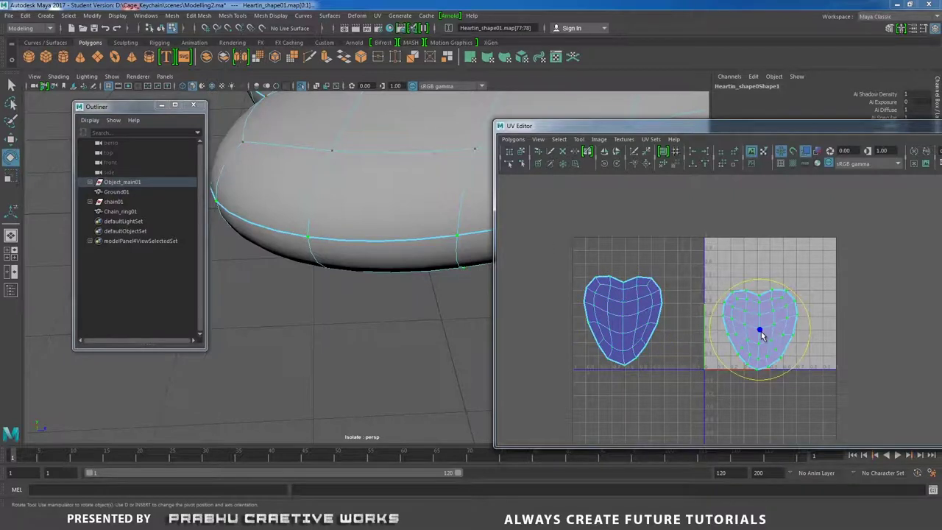
key(r)
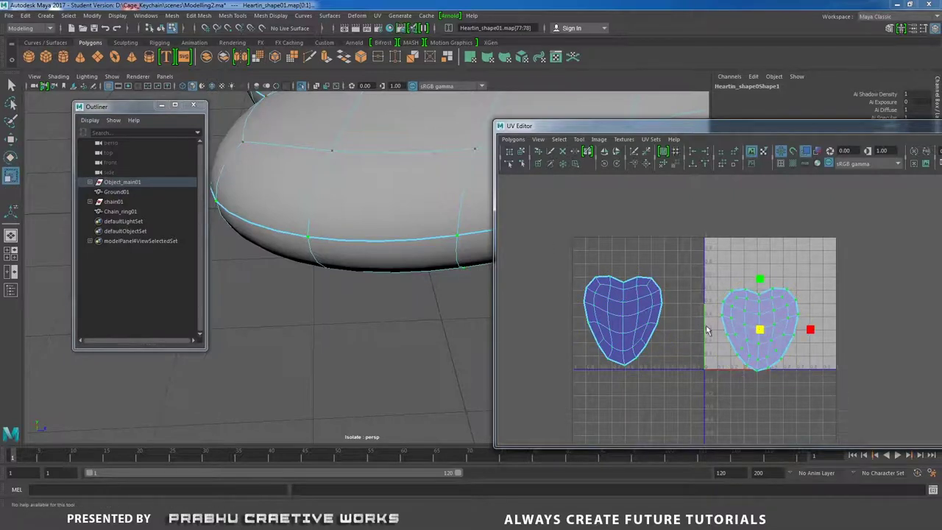
Select the UVs of both heart shells and scale them down together
click(560, 244)
drag(558, 225, 881, 434)
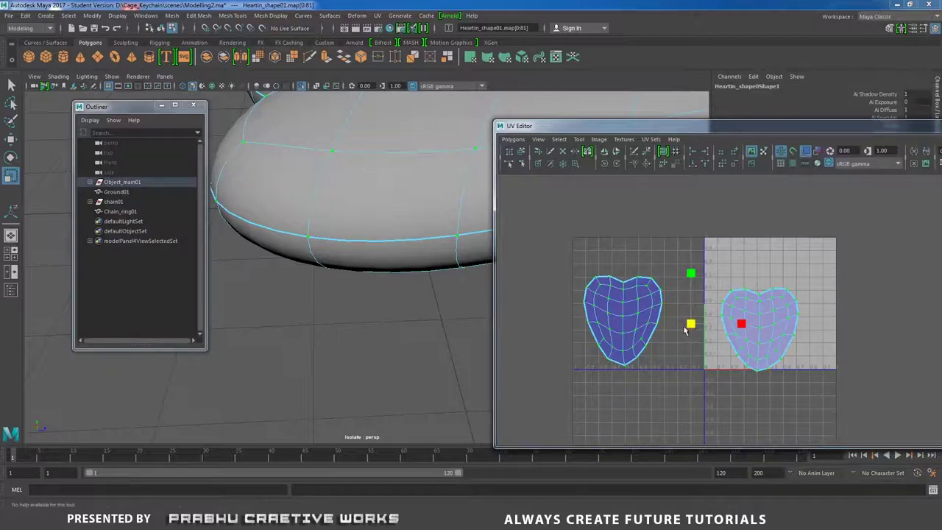
drag(689, 331, 681, 330)
click(728, 343)
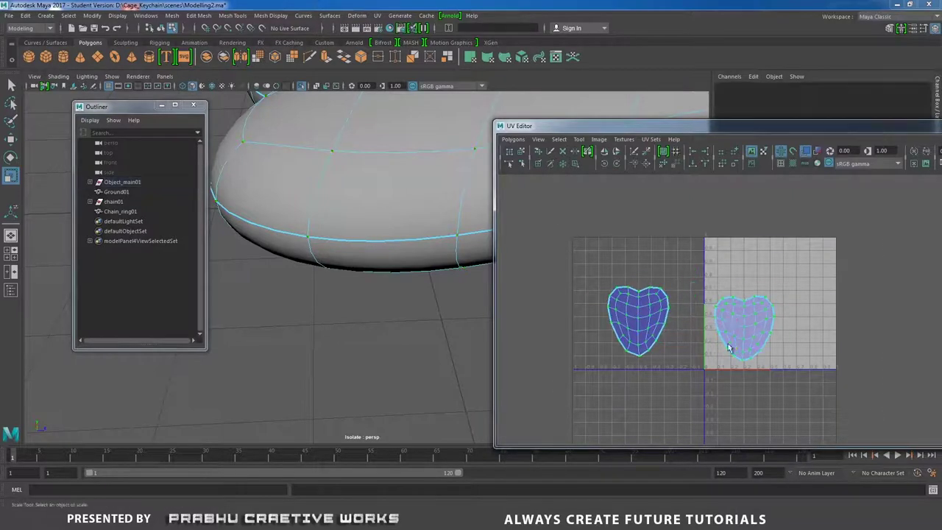
Move one heart shell to the upper right of the 0–1 tile and place the other shell beside it
drag(710, 275, 816, 385)
key(w)
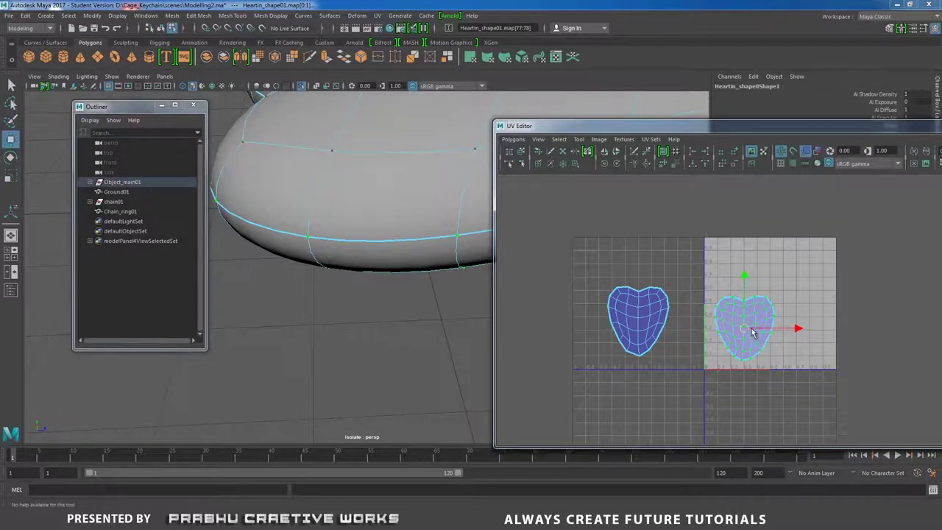
drag(746, 333, 802, 293)
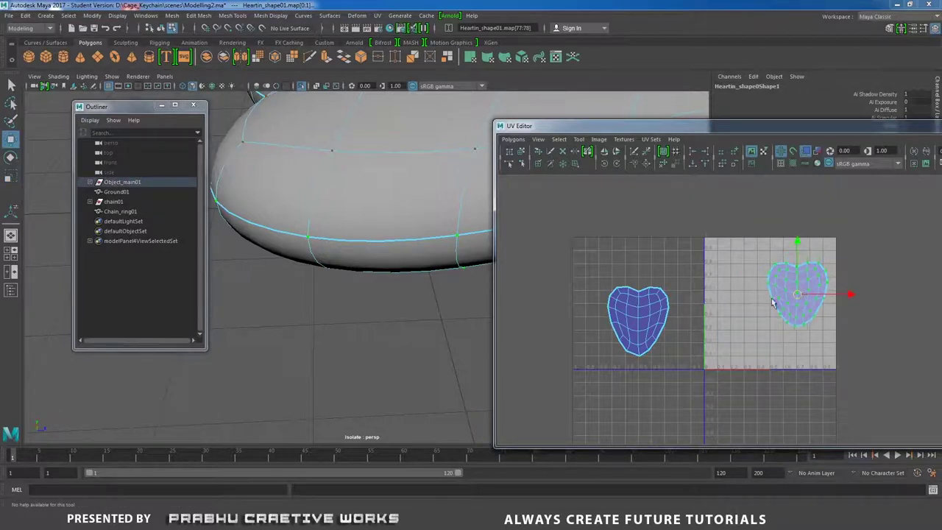
click(638, 321)
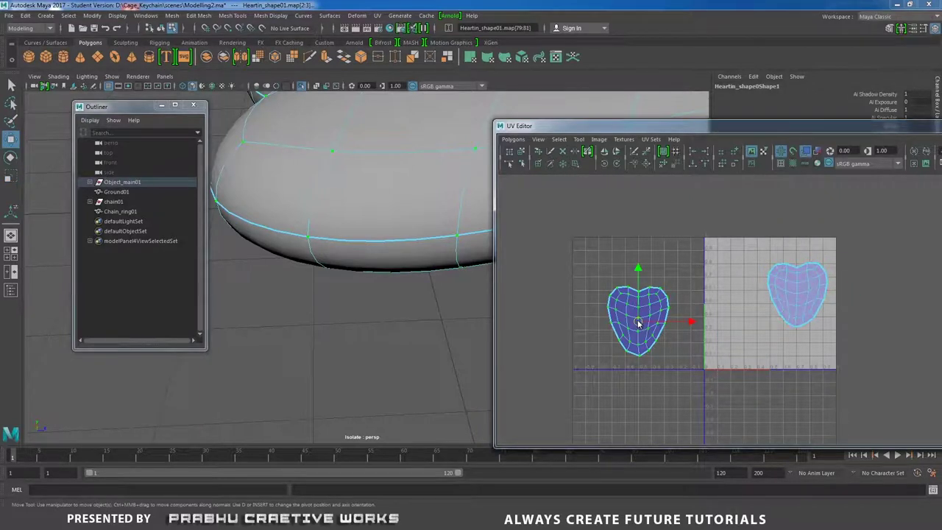
right_drag(638, 323, 702, 315)
drag(638, 323, 736, 299)
Scale the left heart shell down so it fits inside the 0–1 tile's border
scroll(848, 357, up, 2)
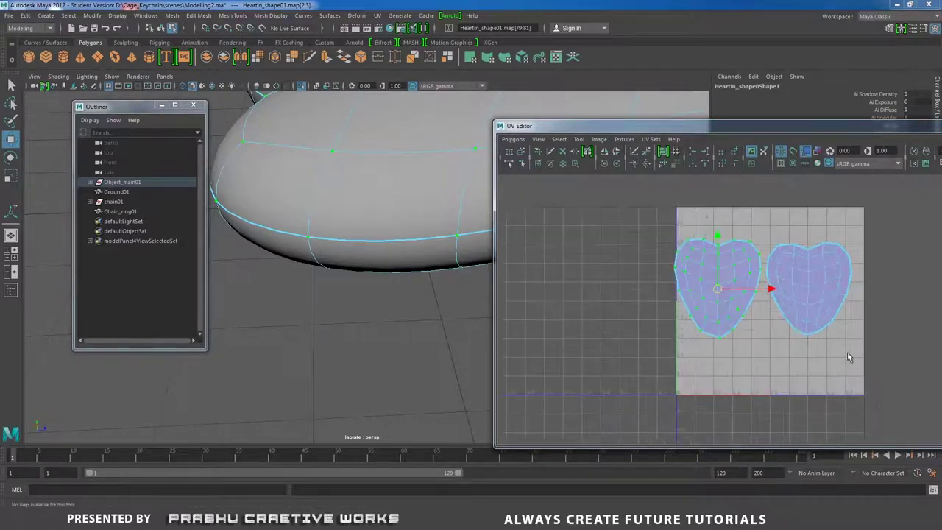
alt+middle_drag(833, 347, 779, 392)
alt+right_drag(779, 392, 765, 393)
key(r)
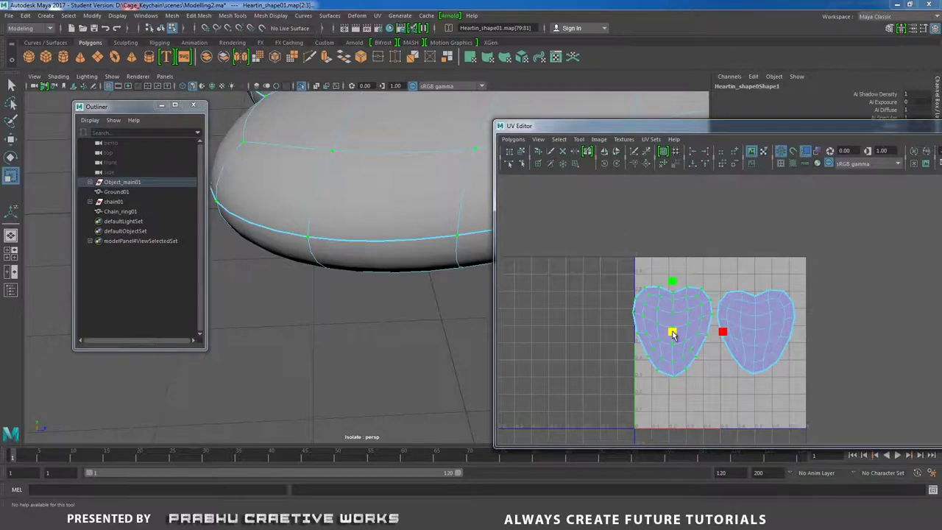
drag(673, 334, 665, 334)
Scale the right heart shell down to match the left one, and reposition both shells evenly within the 0–1 tile
alt+right_drag(573, 304, 206, 246)
alt+drag(371, 254, 375, 287)
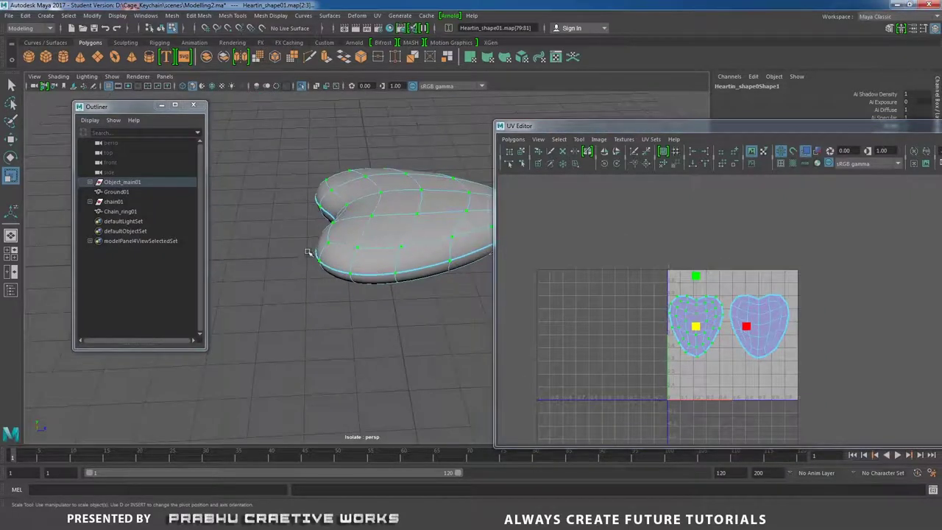
scroll(770, 311, up, 1)
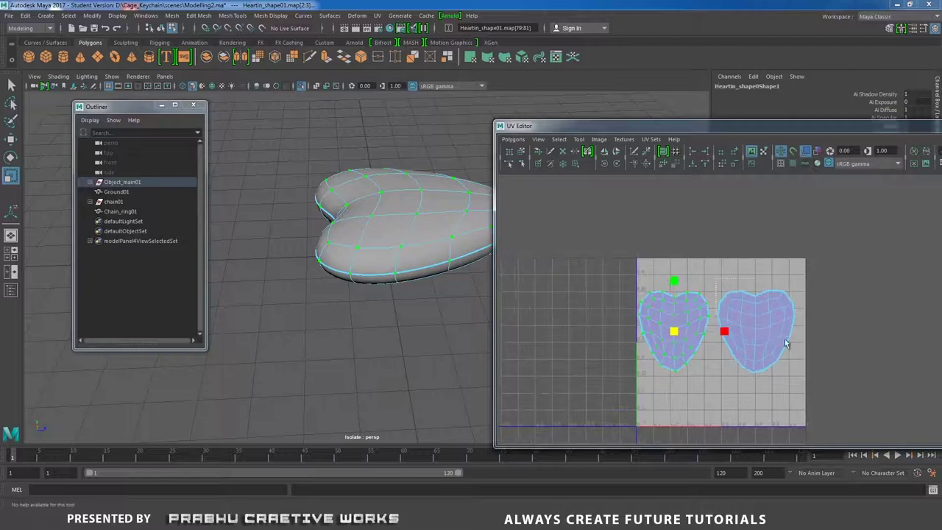
click(786, 344)
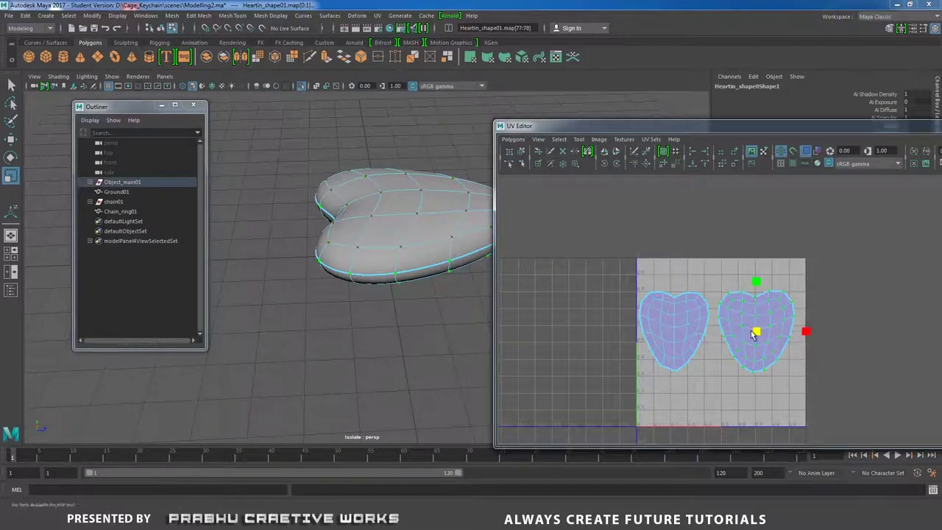
drag(753, 333, 763, 333)
key(w)
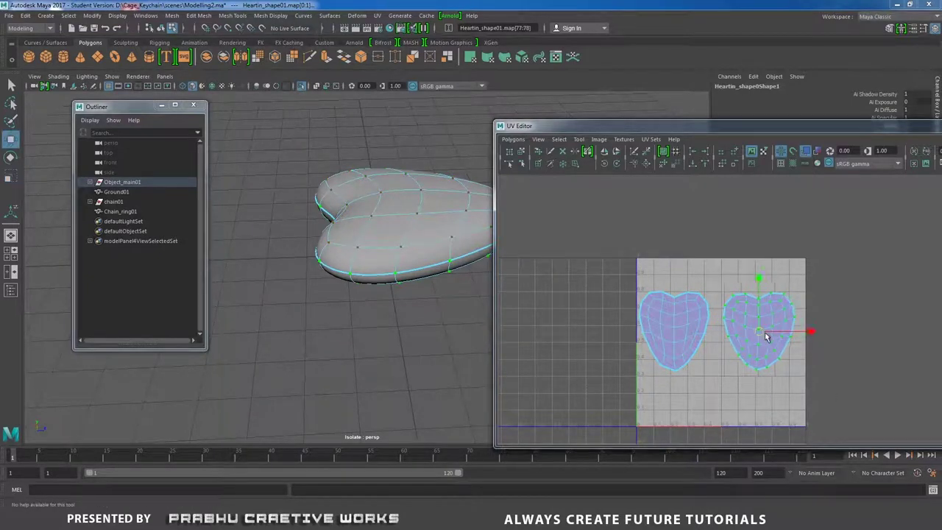
click(679, 332)
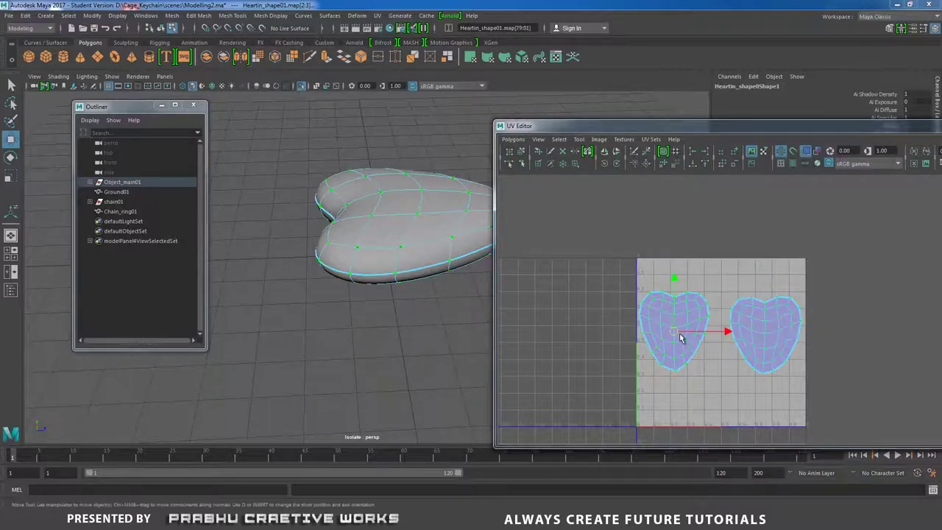
mouse_move(679, 332)
mouse_down()
mouse_move(695, 342)
mouse_move(689, 337)
mouse_up()
Scale both heart shells up slightly together, nudge them left to centre them in the 0–1 tile, and deselect them
drag(626, 254, 883, 423)
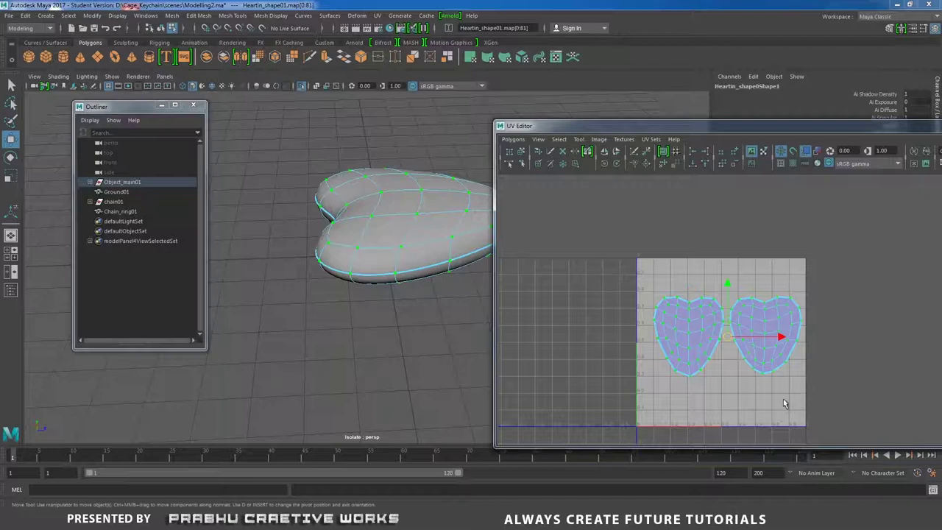
key(r)
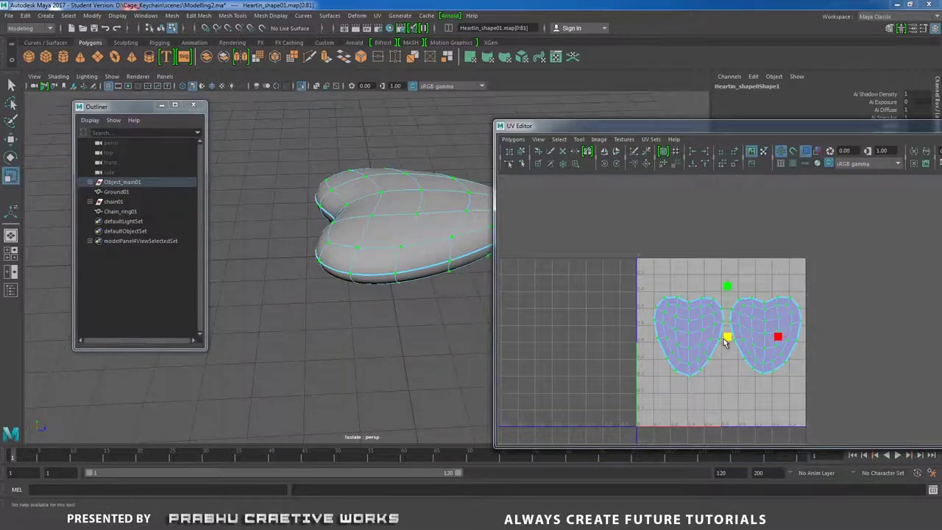
drag(726, 340, 725, 338)
key(w)
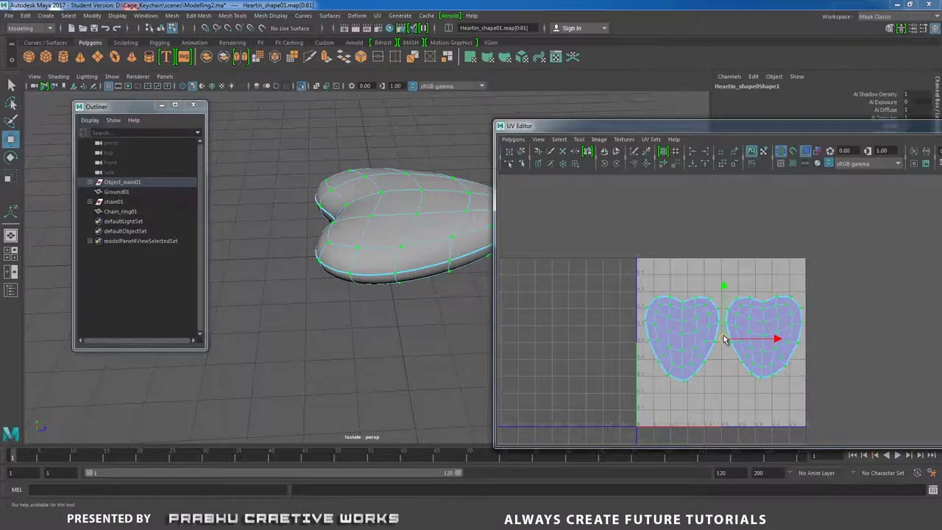
click(744, 286)
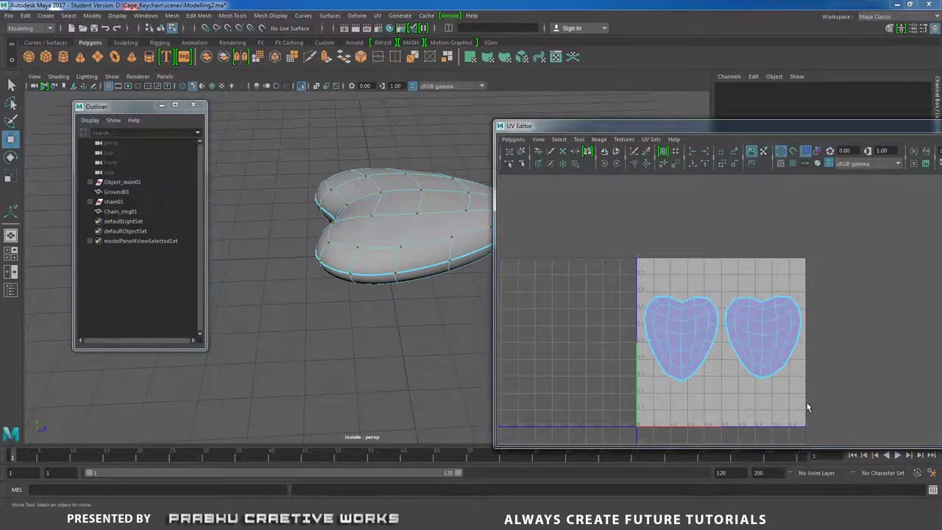
alt+right_drag(850, 355, 634, 345)
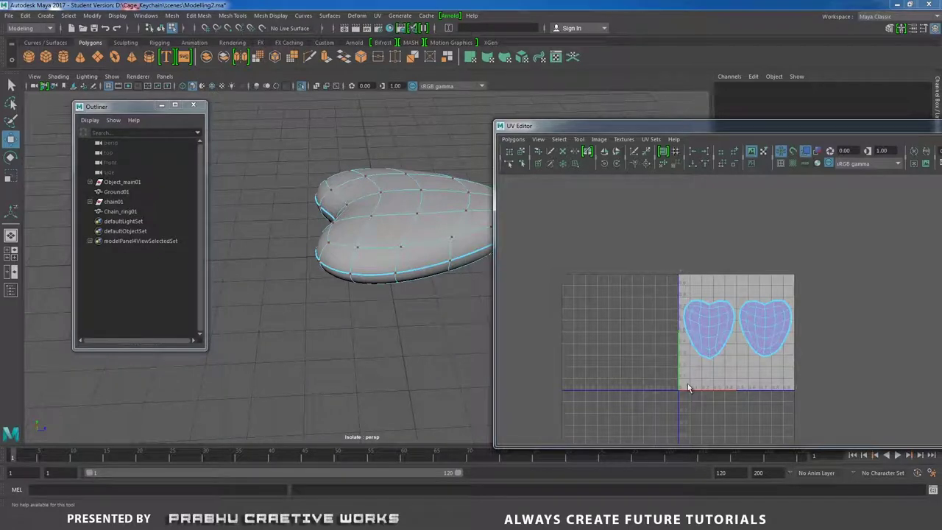
scroll(757, 330, up, 2)
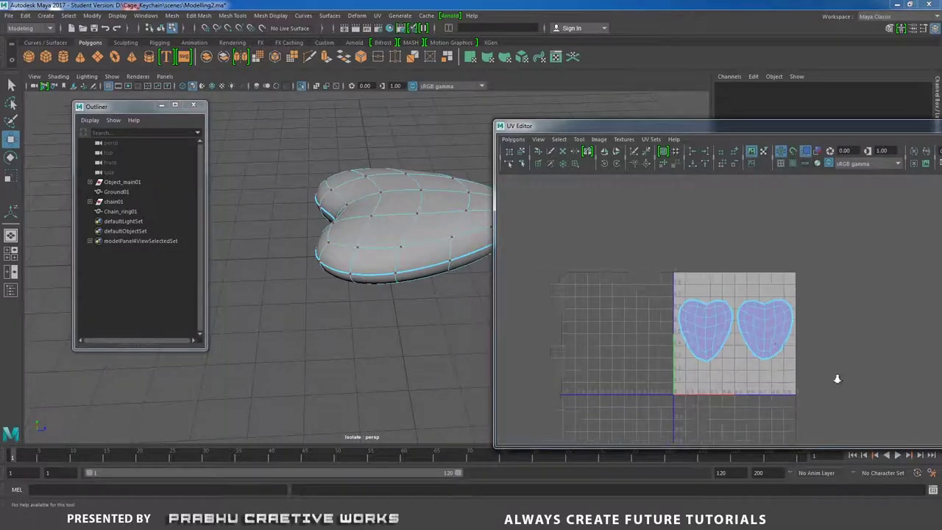
Select all UVs of both heart shells and set up a UV Snapshot named UV_heart_shape in the project's images folder
right_drag(756, 331, 755, 309)
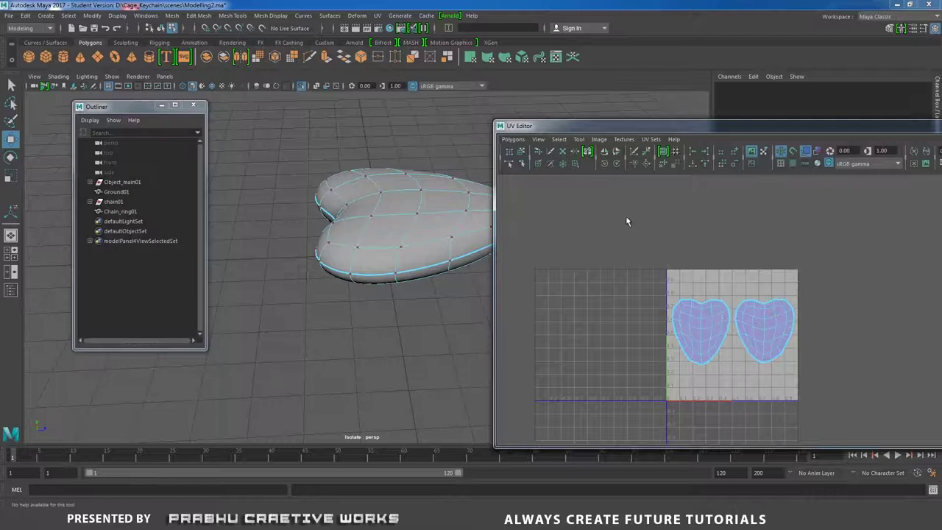
drag(626, 219, 848, 437)
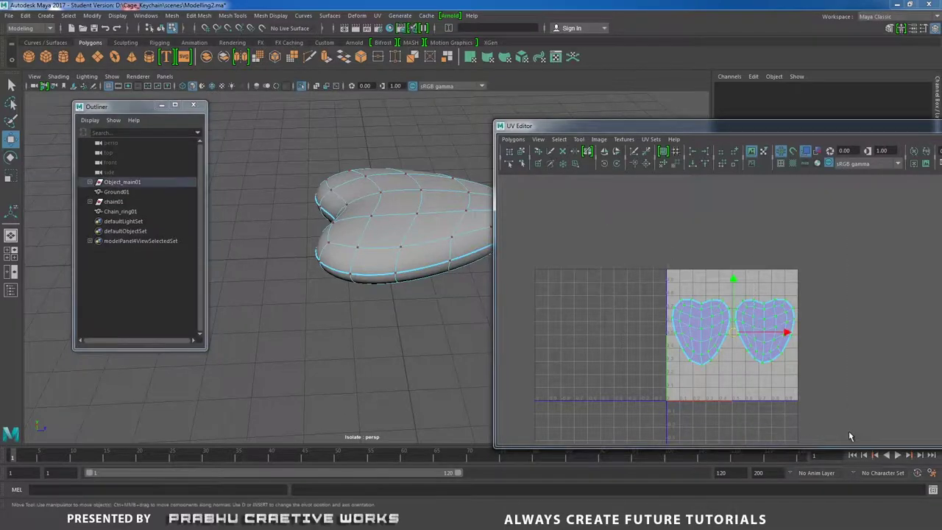
click(513, 139)
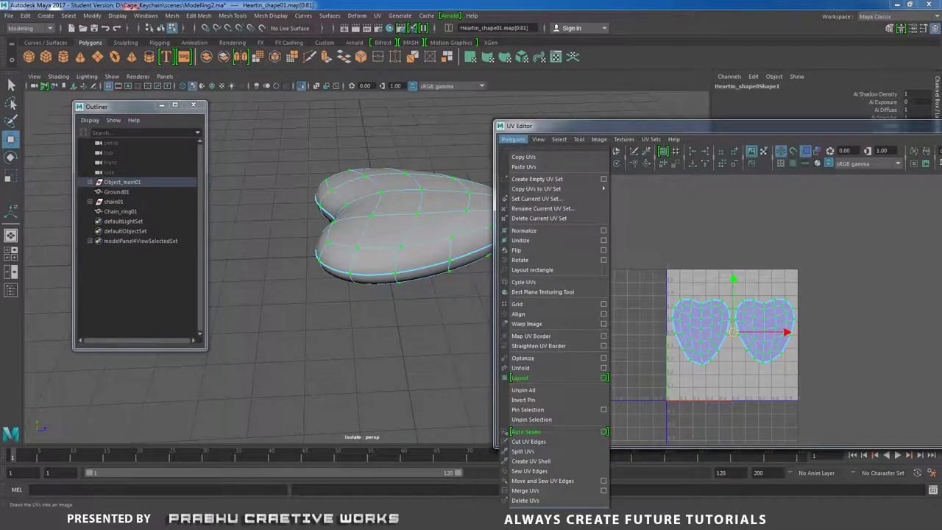
click(527, 510)
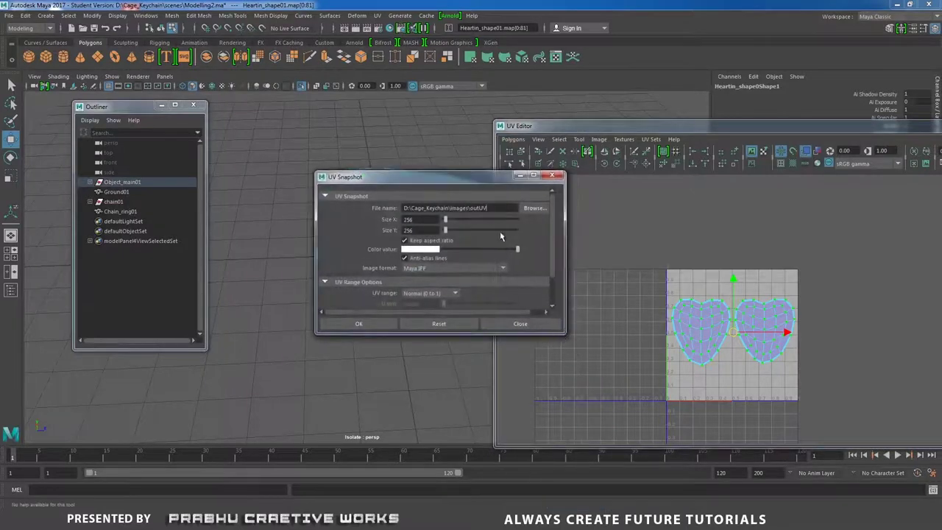
click(535, 210)
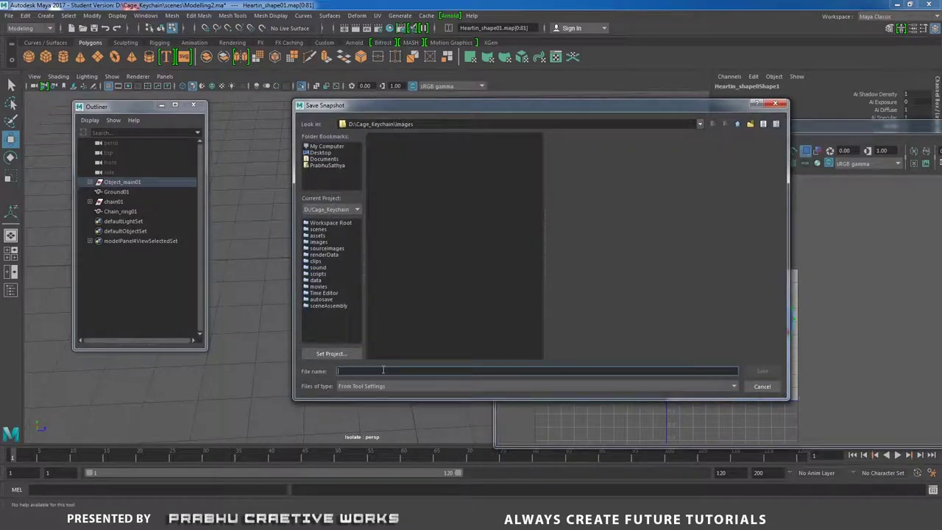
text(UV_hea)
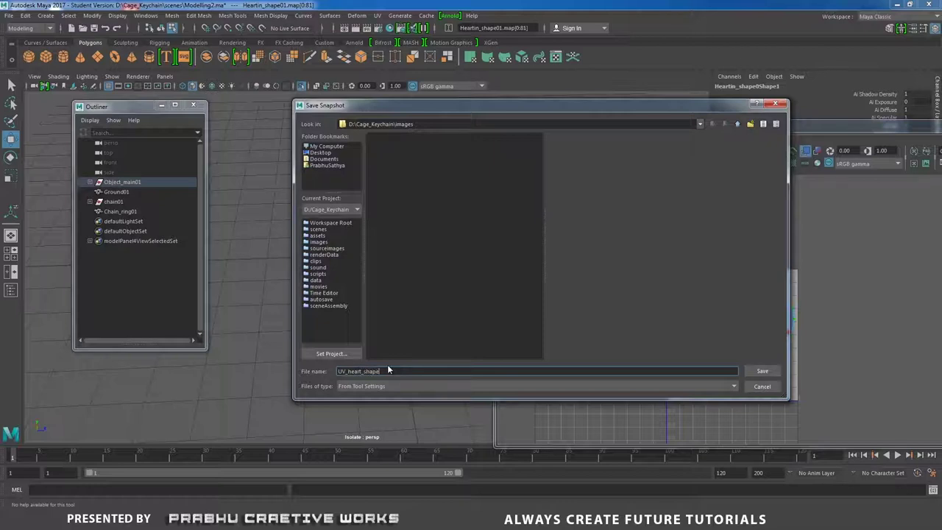
text(rt_shape)
click(772, 372)
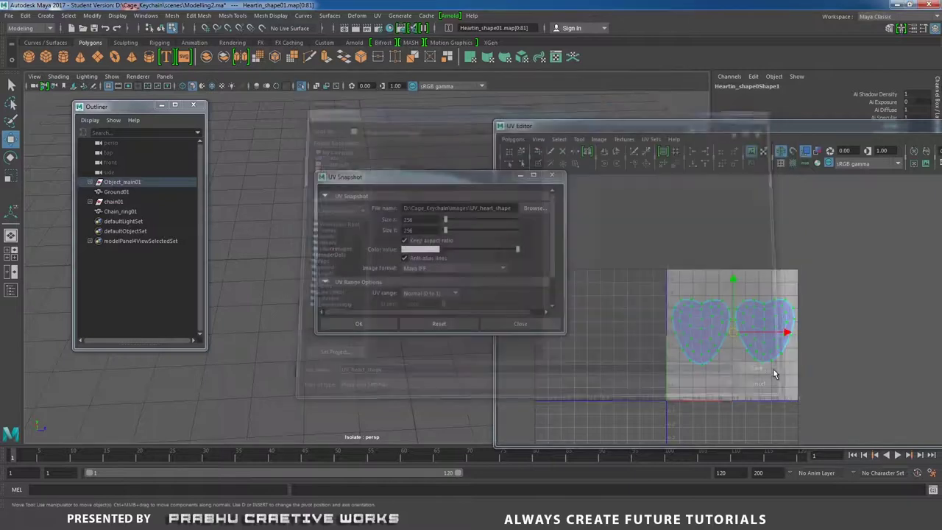
Set the UV snapshot's size to 1024 by 1024 and its line colour to red
drag(410, 219, 383, 223)
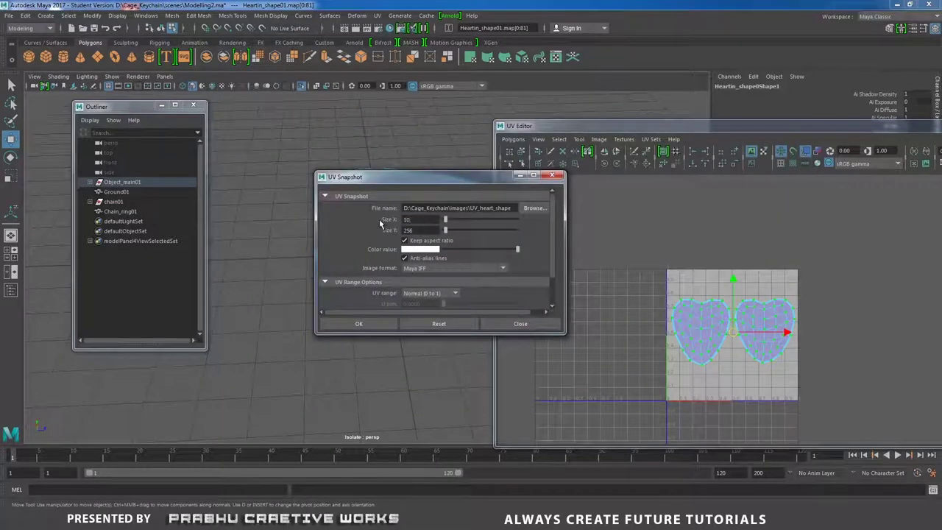
text(1024)
key(Return)
drag(425, 229, 379, 231)
click(414, 253)
click(376, 222)
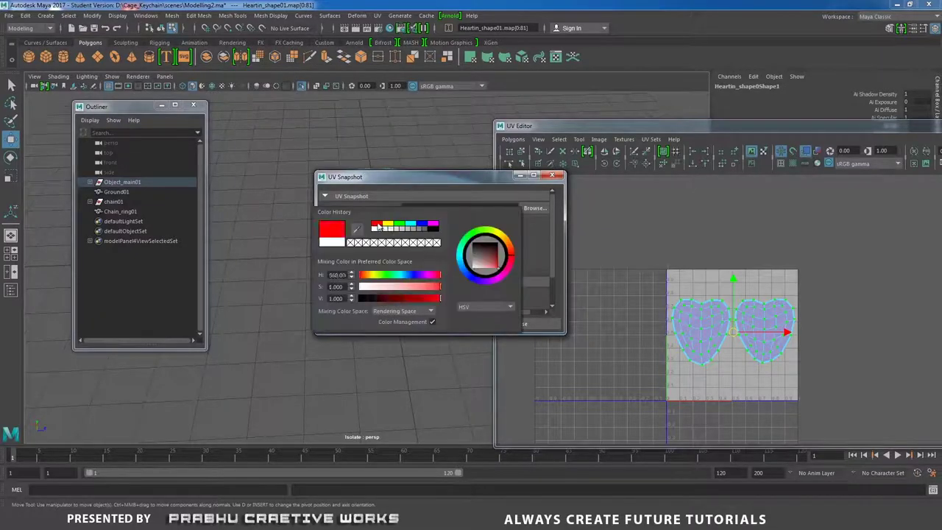
Set the snapshot's image format to PNG and export it
click(434, 270)
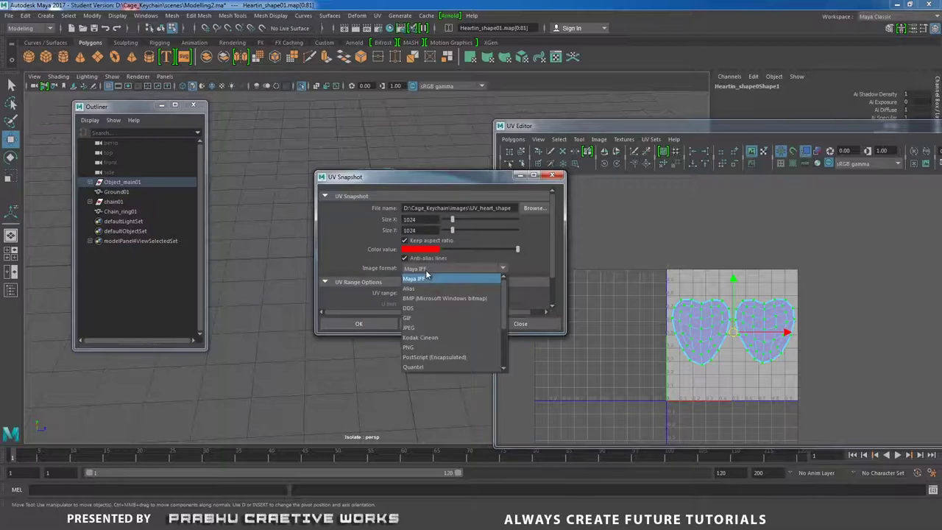
click(425, 350)
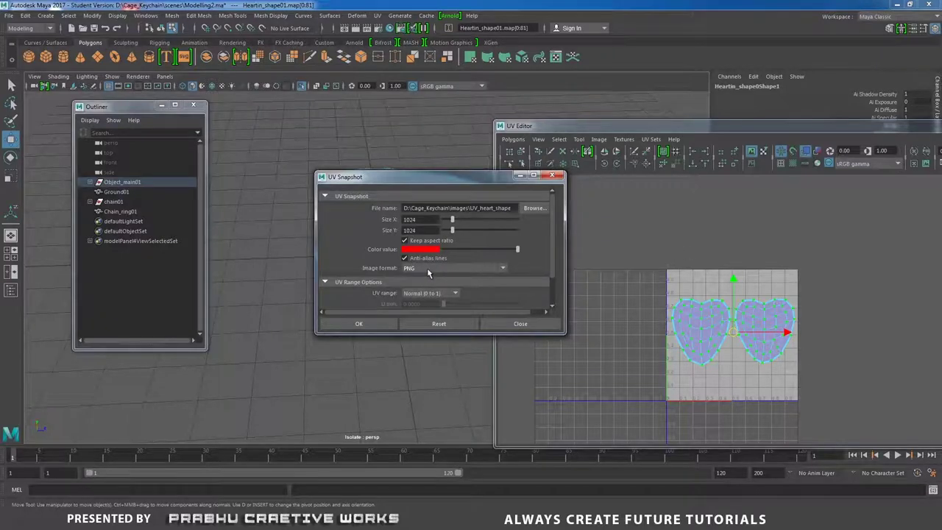
click(416, 250)
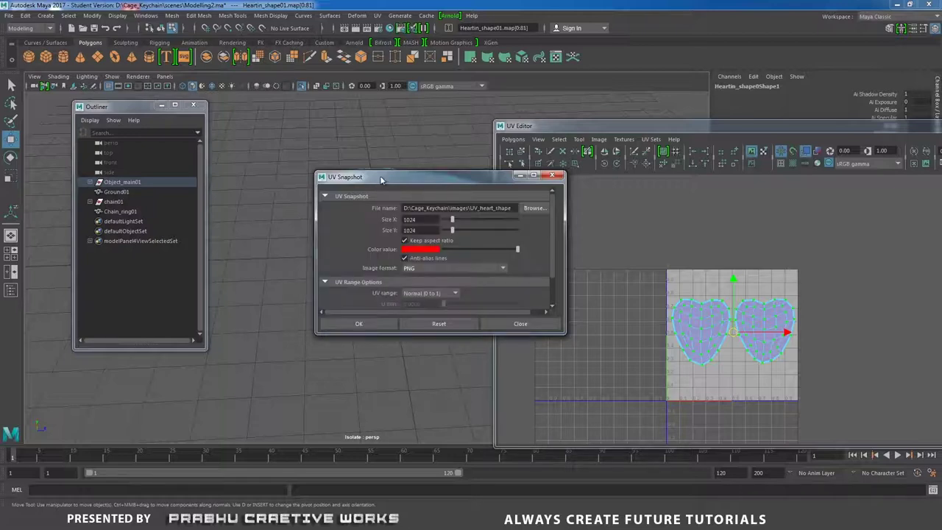
click(380, 323)
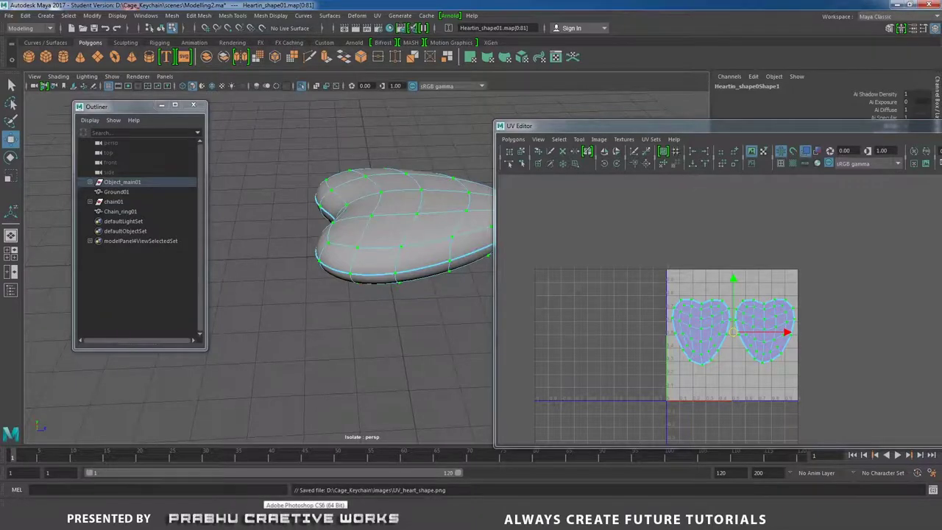
Switch to Photoshop and open the UV_heart_shape image from the images folder of Cage_Keychain on drive D
click(305, 520)
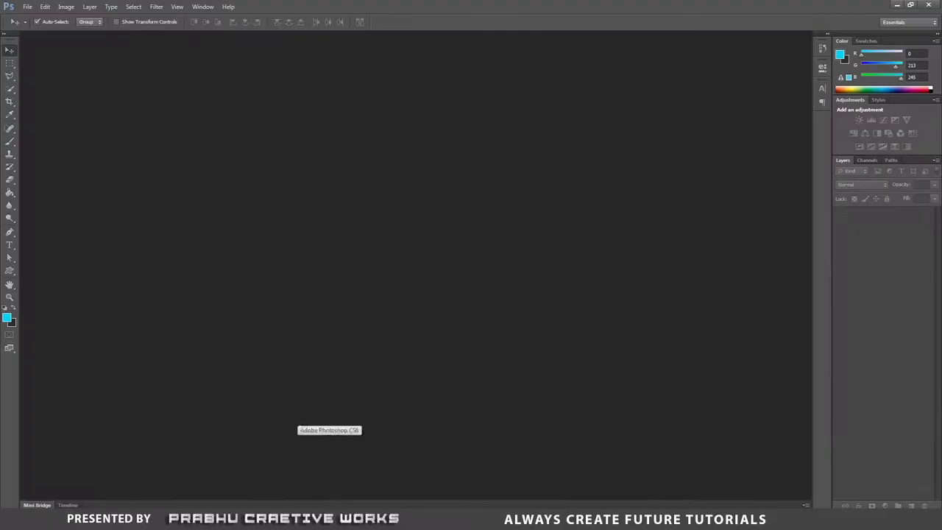
click(26, 6)
click(40, 22)
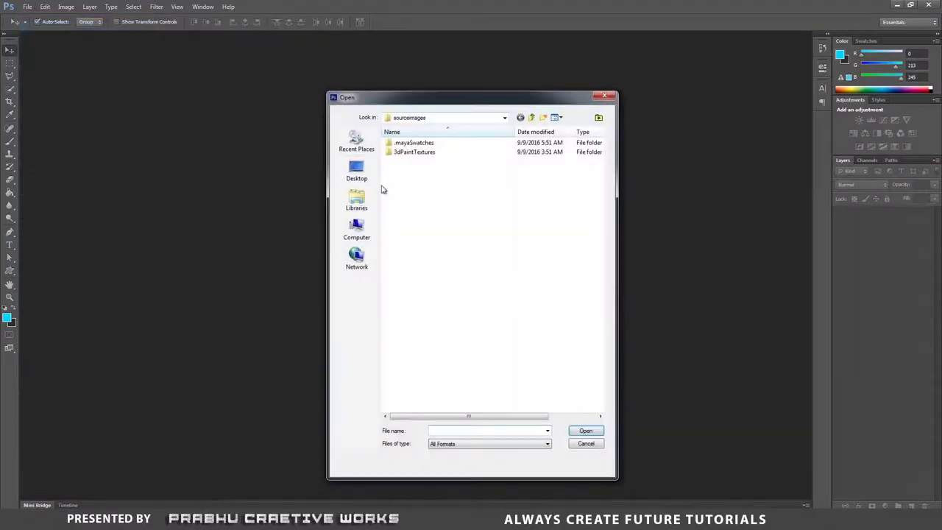
click(356, 231)
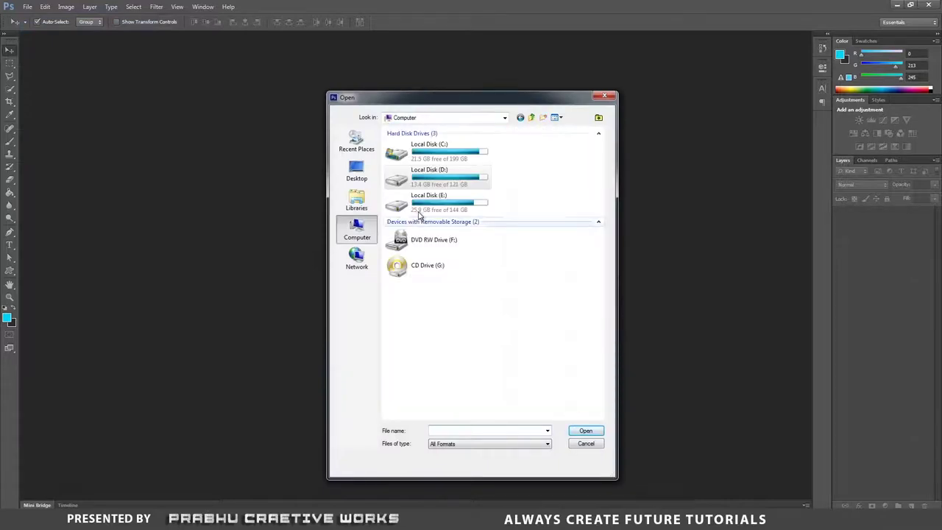
double_click(462, 182)
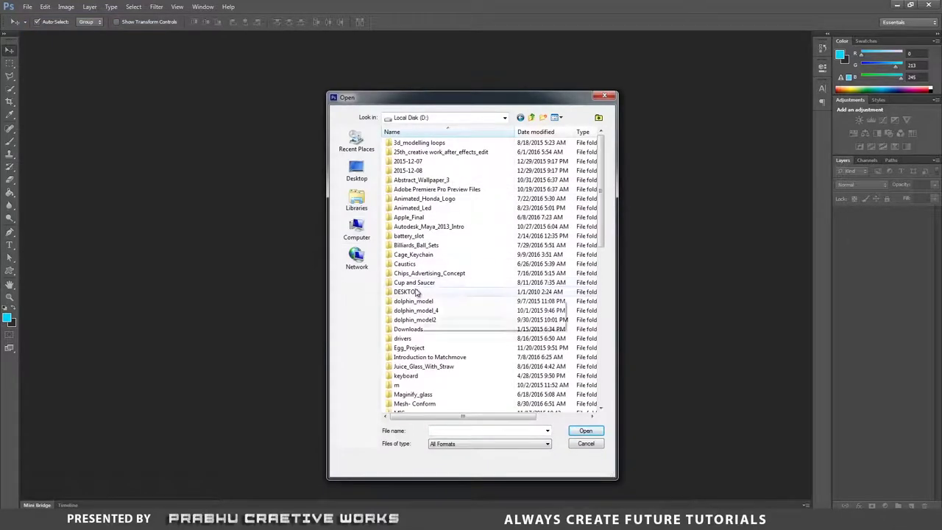
double_click(415, 255)
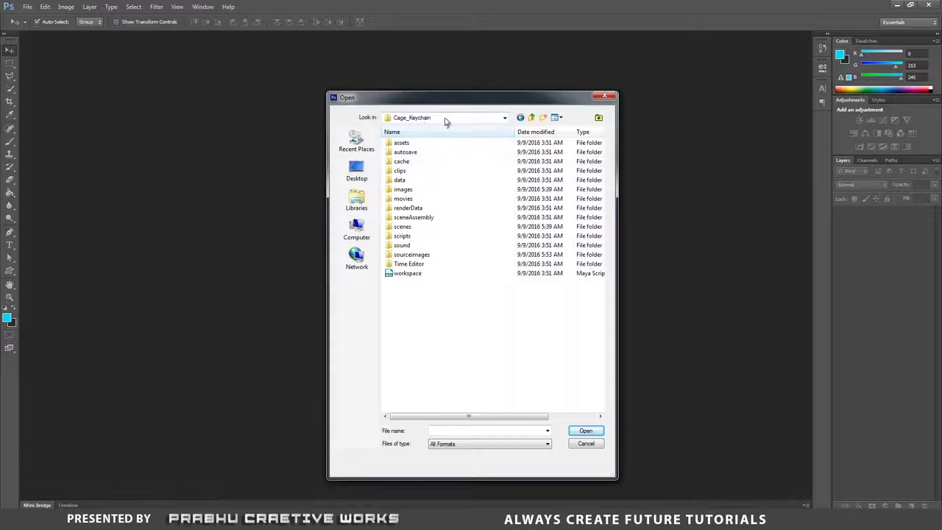
double_click(410, 190)
click(417, 146)
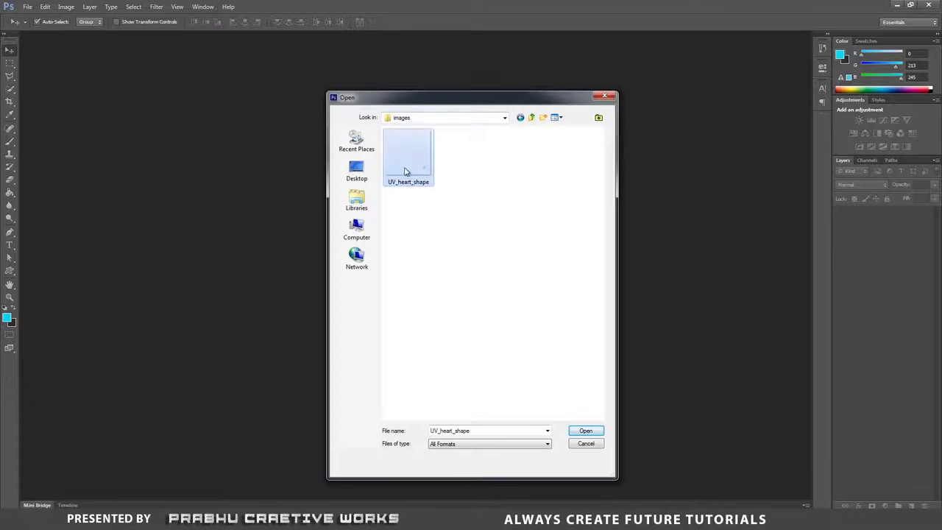
click(587, 430)
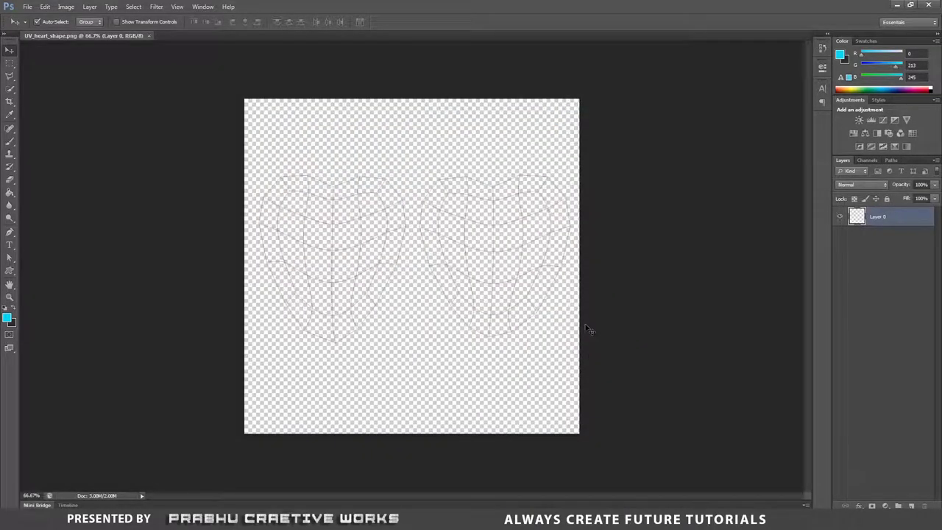
Lock all properties of the UV wireframe layer, Layer 0, and keep it selected
click(887, 199)
drag(347, 233, 545, 229)
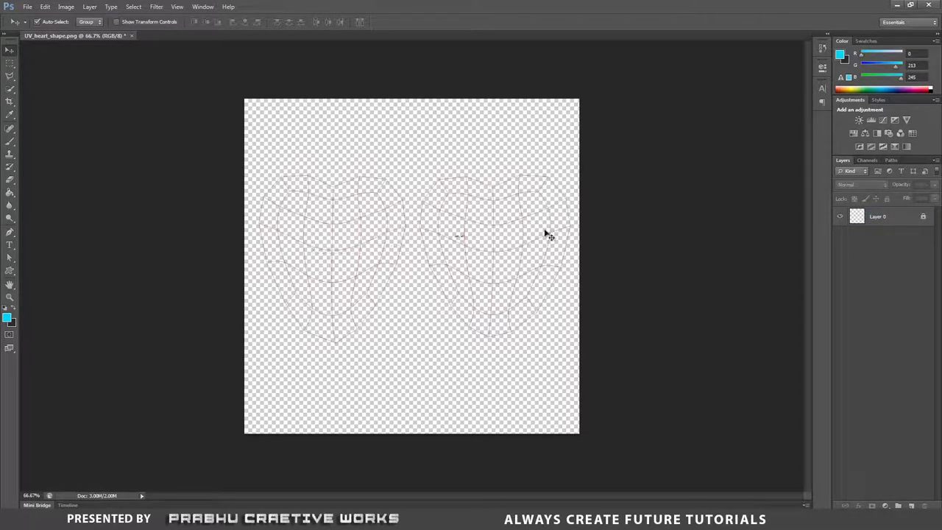
click(876, 221)
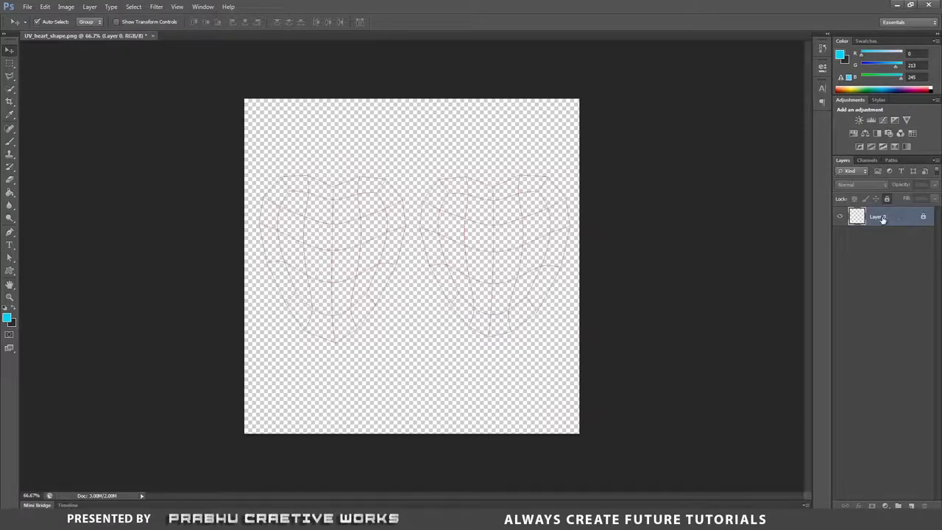
Add a new empty layer, place it below the UV wireframe layer, and make it the active layer
click(912, 506)
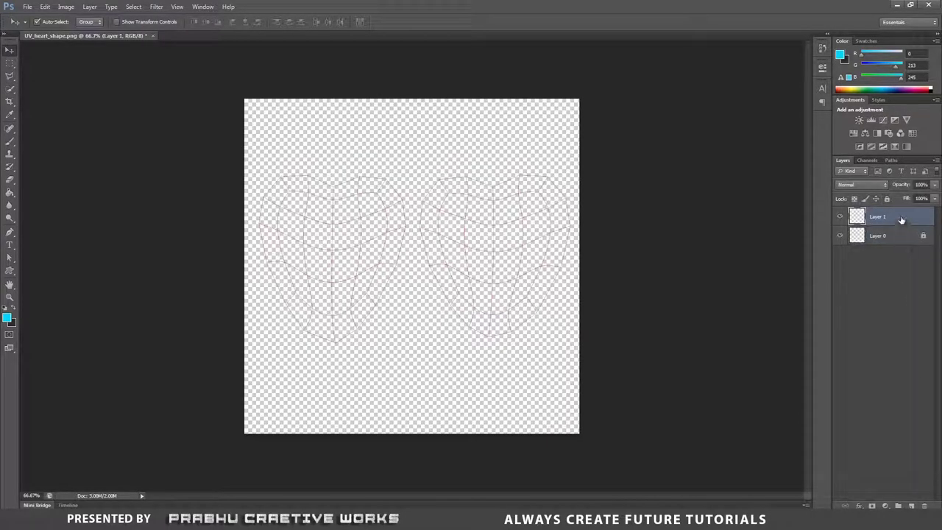
drag(903, 220, 895, 251)
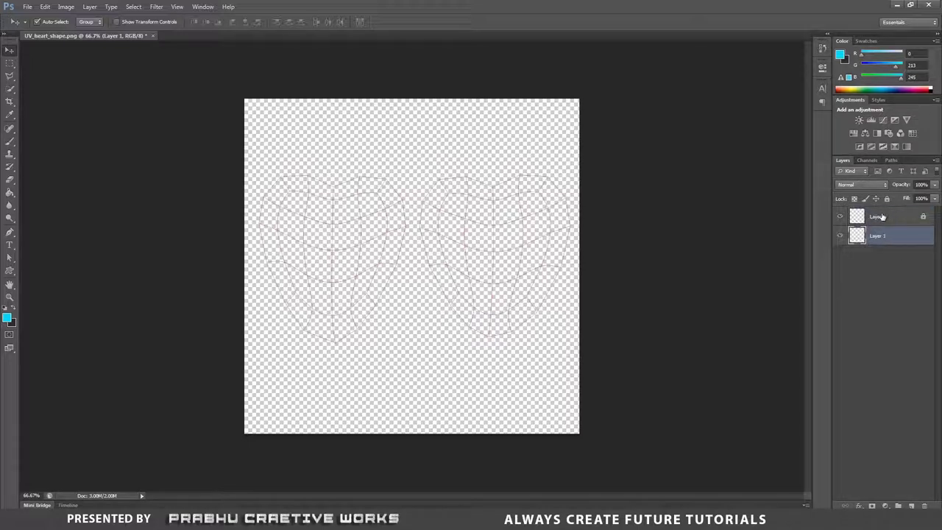
click(882, 216)
click(890, 237)
Set the foreground colour to white (ffffff) and fill the lower layer with it using the Paint Bucket
drag(10, 193, 41, 204)
click(5, 318)
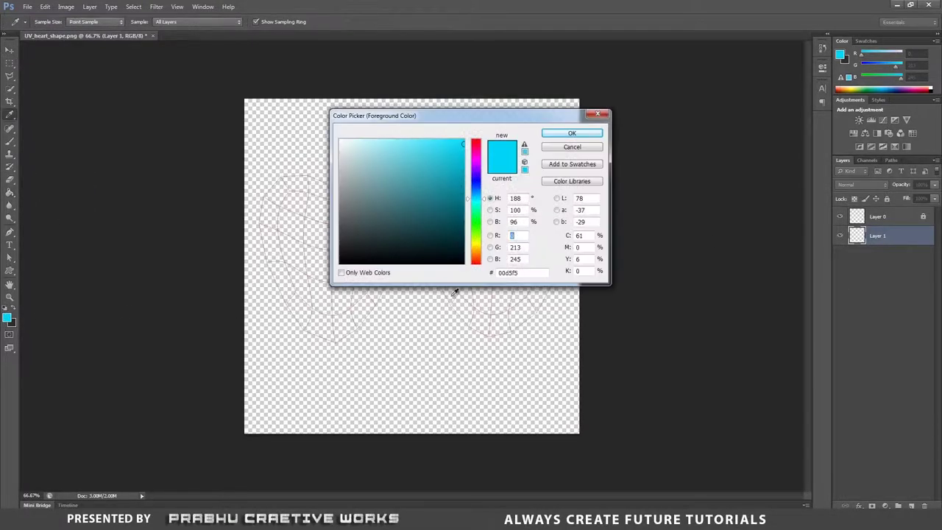
drag(376, 191, 248, 71)
click(558, 135)
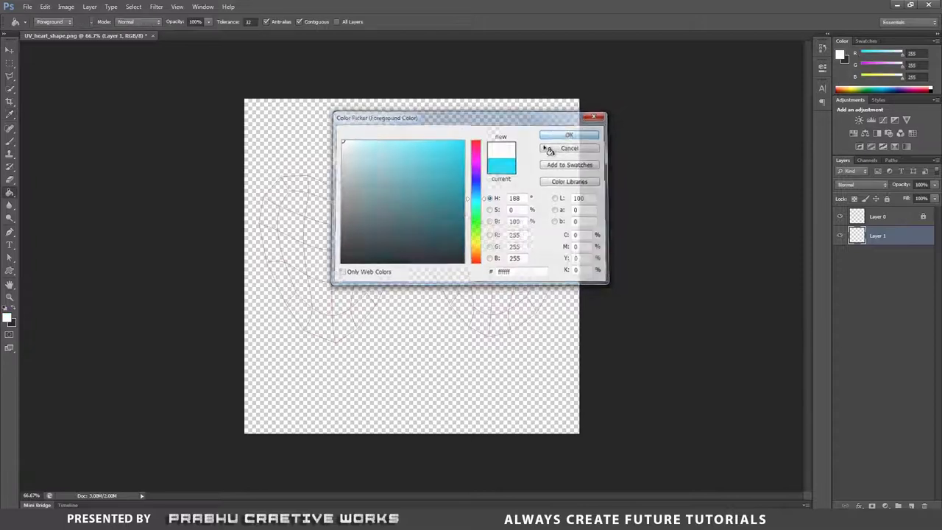
click(546, 150)
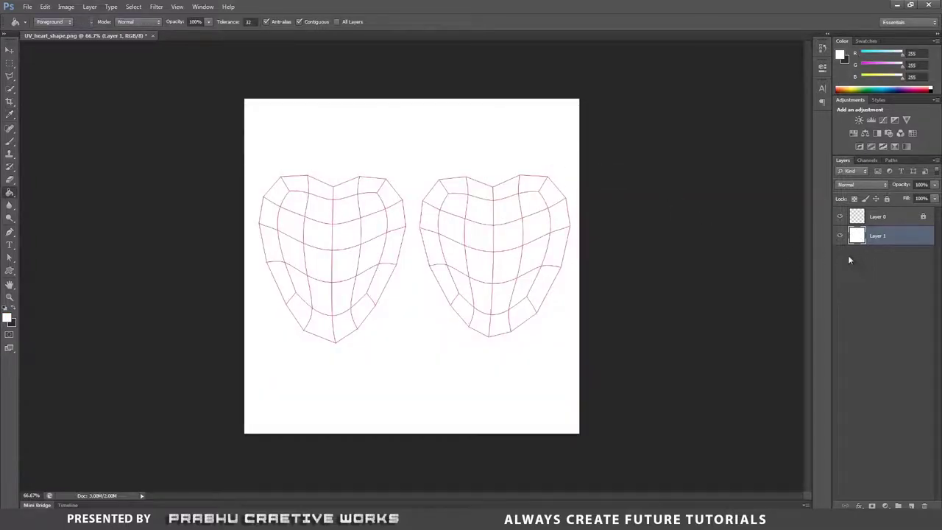
Lock the white background layer and add a new empty layer between it and the UV wireframe layer
click(888, 199)
click(9, 49)
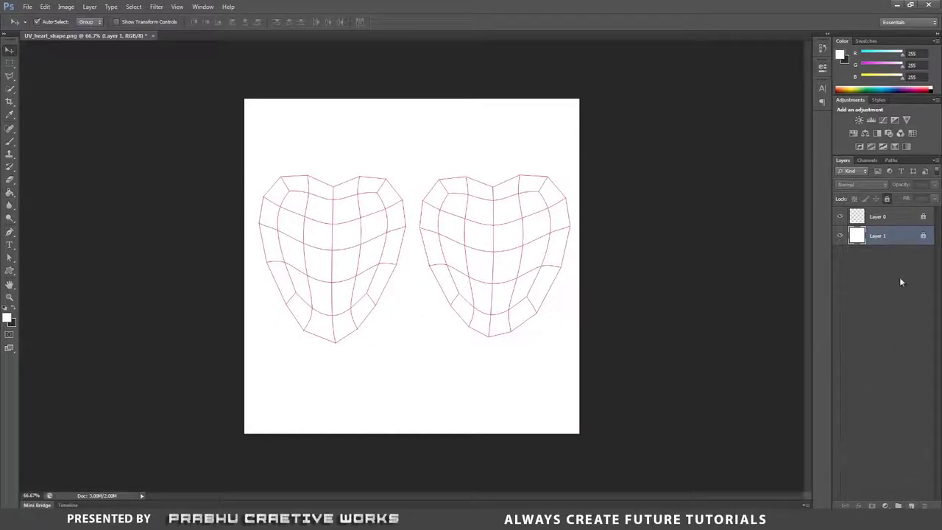
click(911, 506)
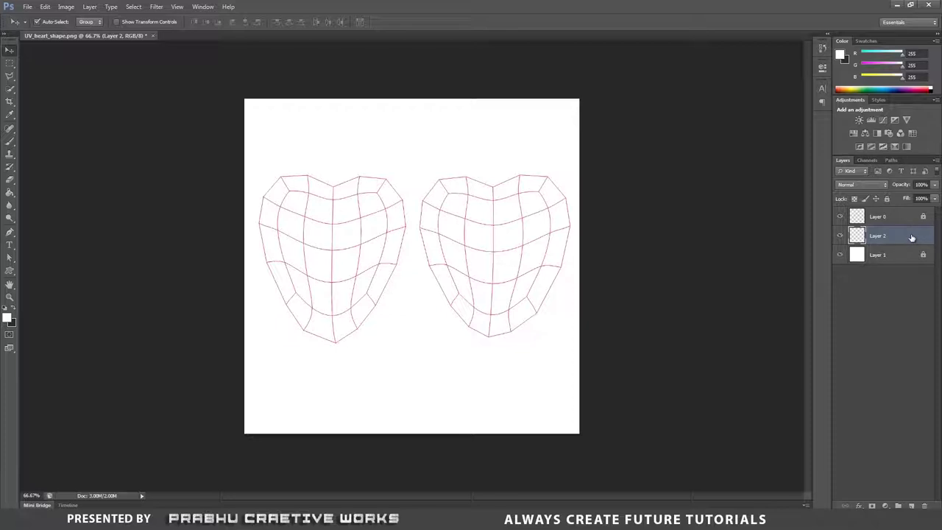
Trace a closed Polygonal Lasso selection just outside the left heart's wireframe outline, using new-selection mode
click(10, 76)
click(63, 84)
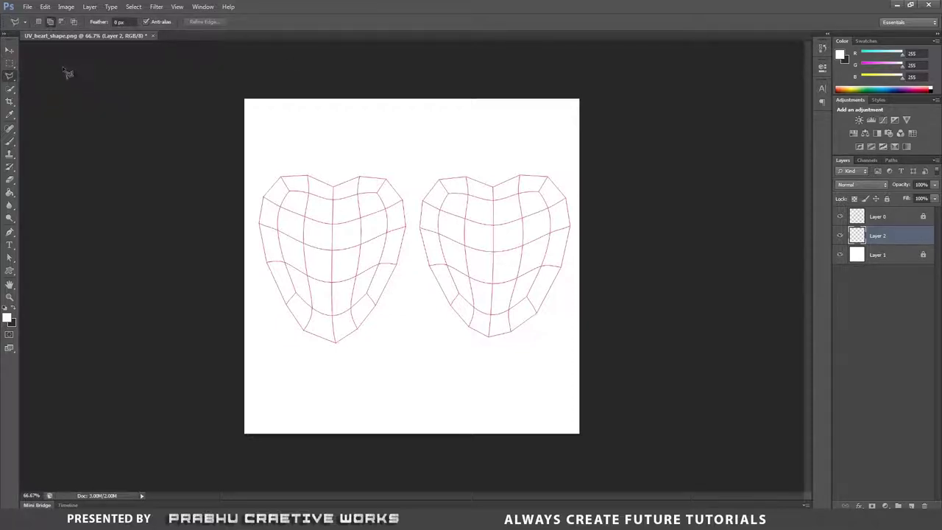
click(39, 22)
click(259, 192)
click(277, 171)
click(309, 168)
click(333, 180)
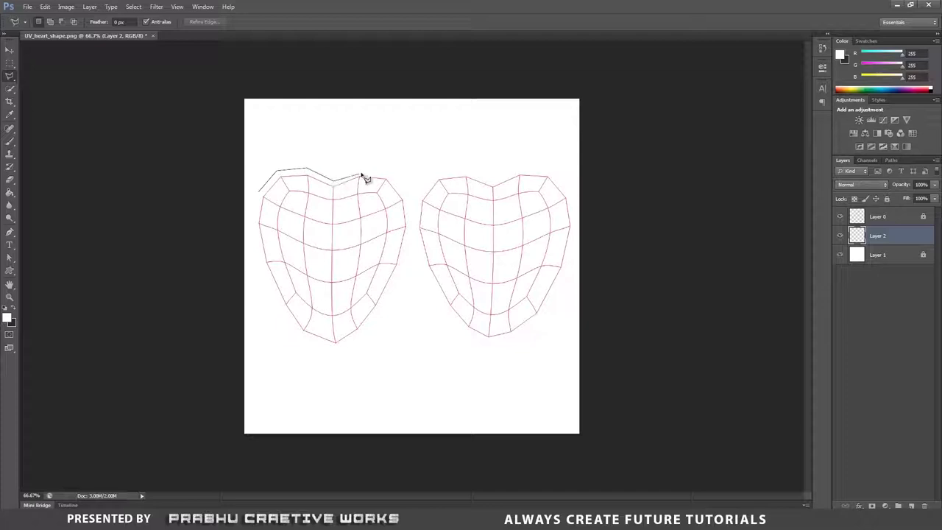
click(360, 175)
click(387, 172)
click(406, 197)
click(410, 222)
click(407, 254)
click(403, 276)
click(370, 322)
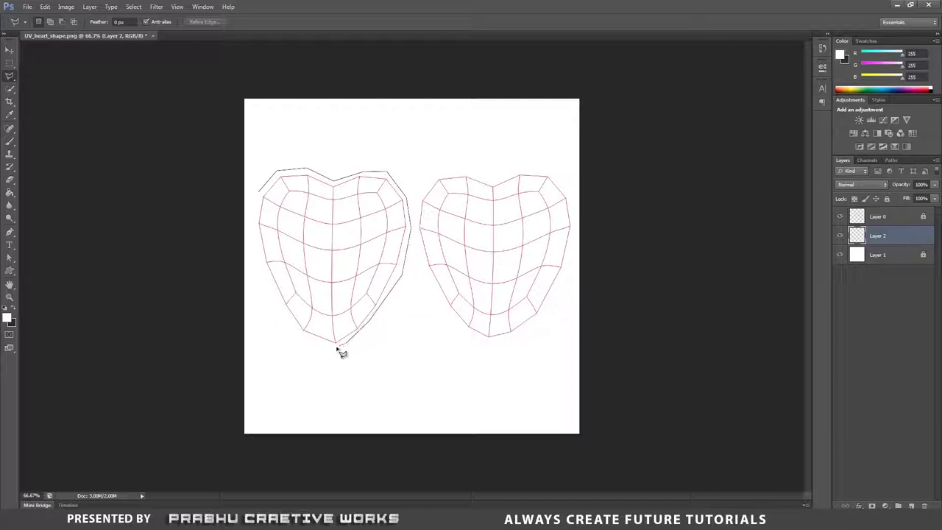
click(336, 345)
click(298, 331)
click(277, 306)
click(260, 257)
click(254, 219)
click(259, 194)
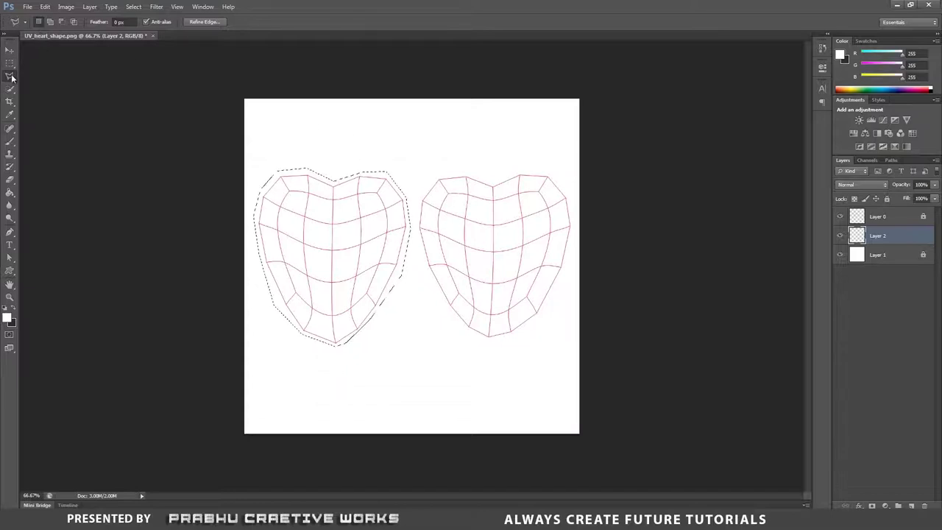
Add a closed Polygonal Lasso outline just outside the right heart's wireframe to the existing selection
click(49, 22)
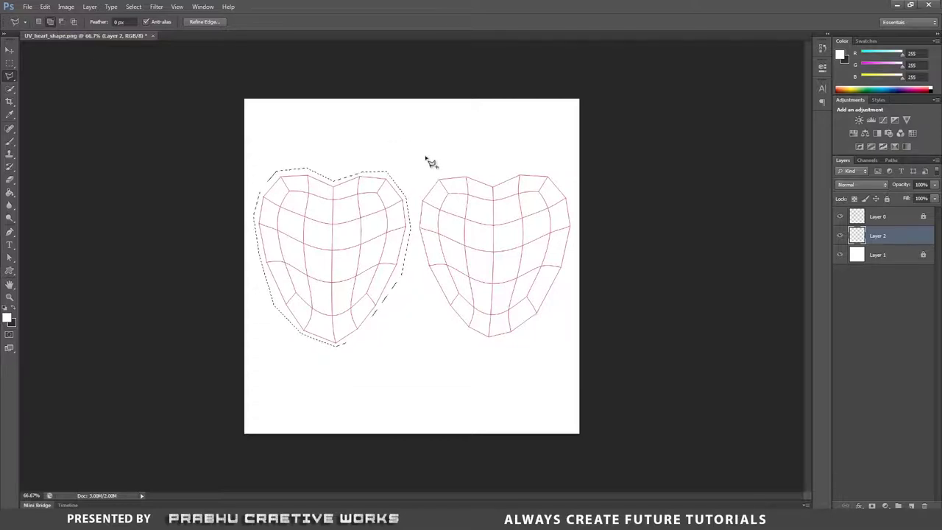
mouse_move(435, 169)
mouse_down()
mouse_move(499, 181)
mouse_move(527, 173)
mouse_move(557, 183)
mouse_move(573, 205)
mouse_move(563, 309)
mouse_move(487, 344)
mouse_move(464, 334)
mouse_move(440, 302)
mouse_up()
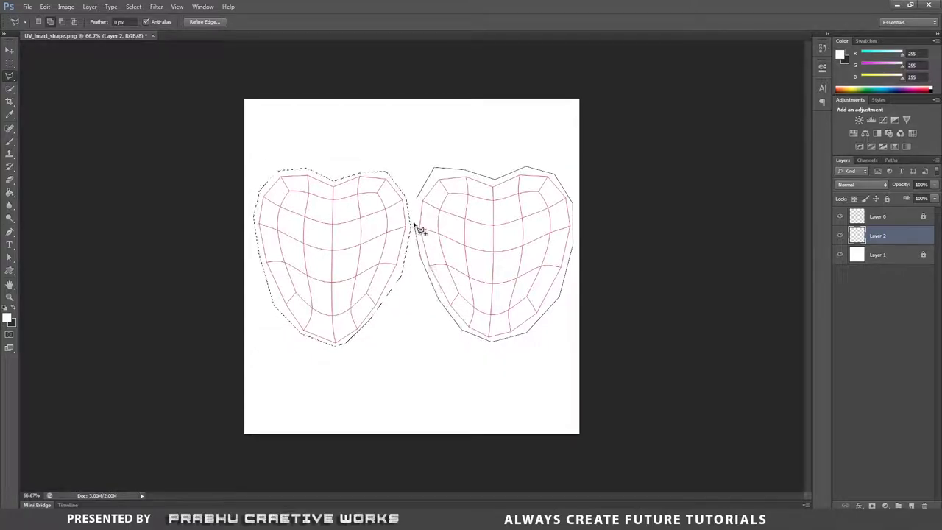
drag(418, 230, 420, 204)
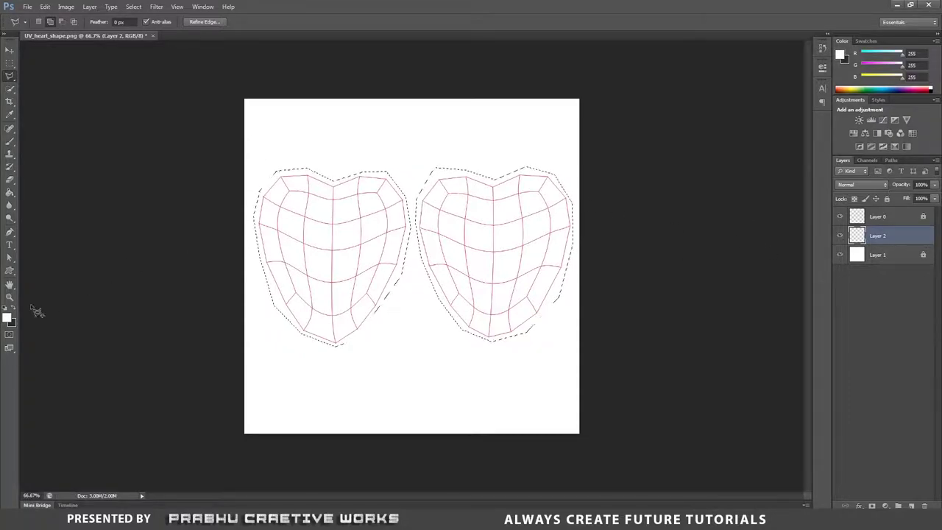
Set the foreground colour to dark red (b50011), fill both heart selections with the Paint Bucket, and deselect
click(8, 317)
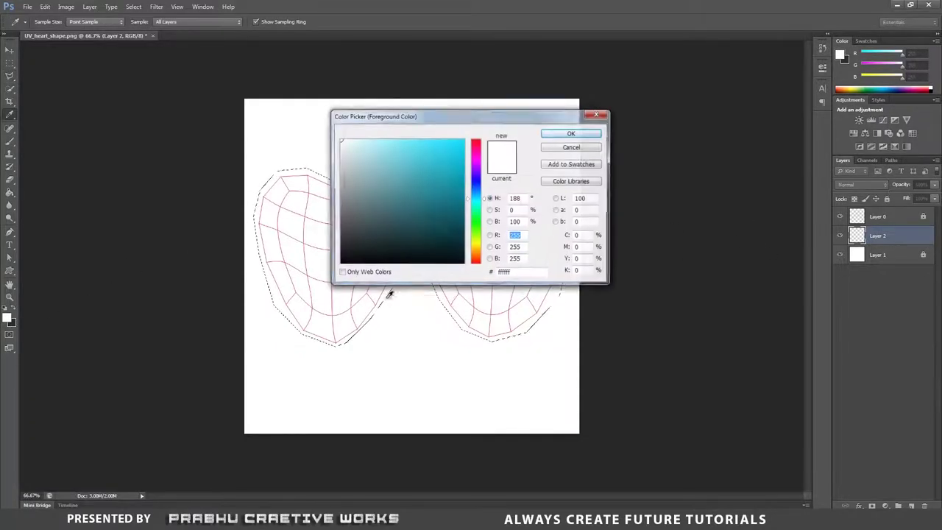
click(475, 141)
drag(459, 173, 485, 181)
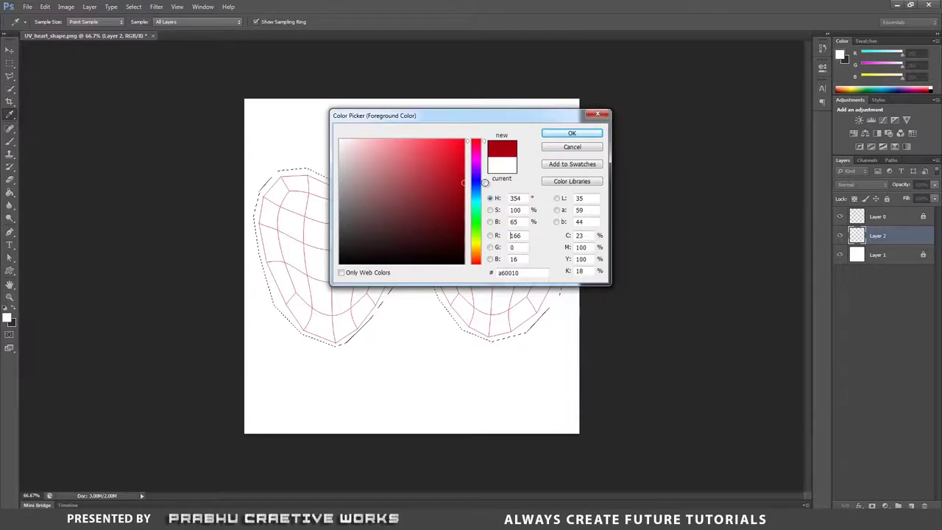
click(581, 133)
click(9, 193)
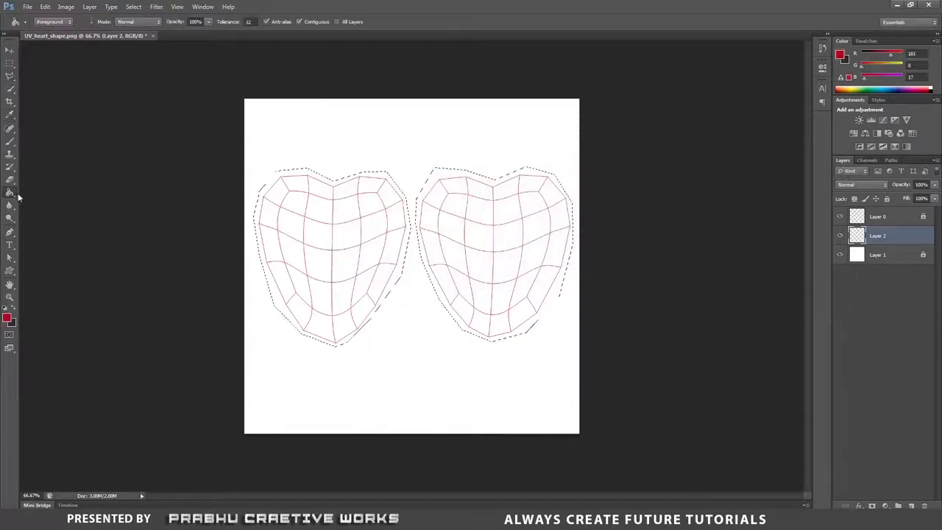
click(59, 203)
click(296, 234)
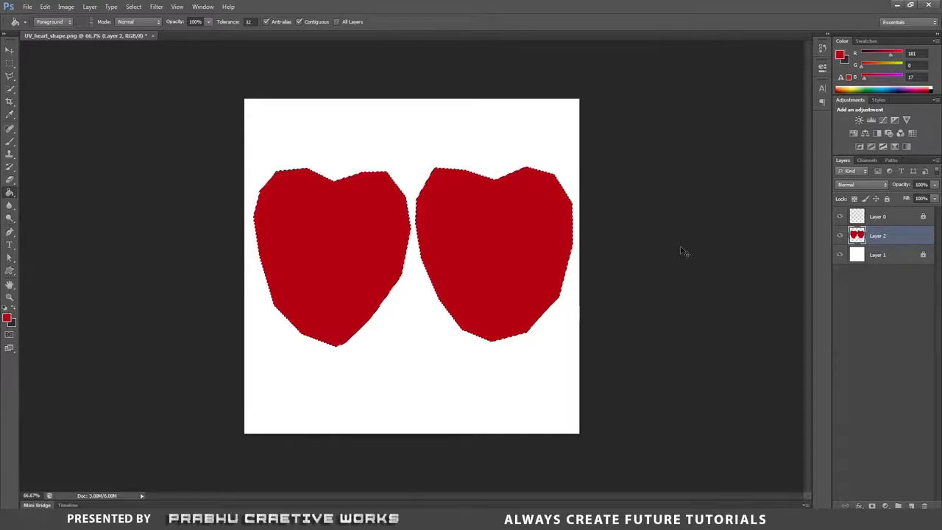
key(ctrl+d)
Hide the red hearts layer and add a new empty layer above it, below the UV wireframe layer
key(ctrl+plus)
key(ctrl+plus)
key(ctrl+minus)
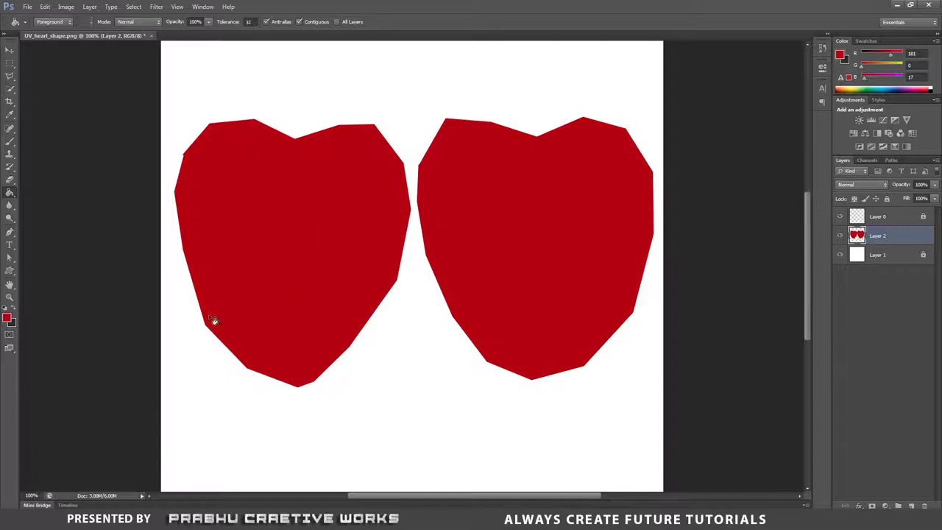
click(839, 236)
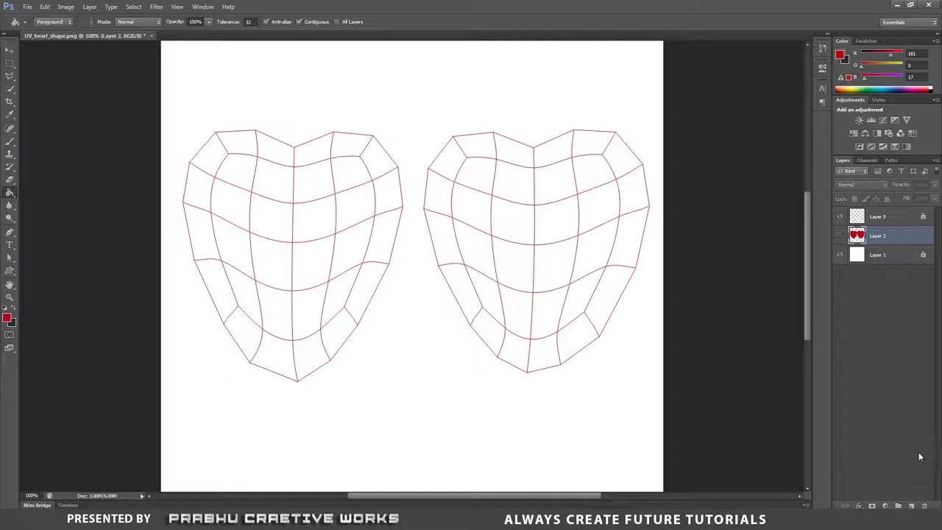
click(913, 506)
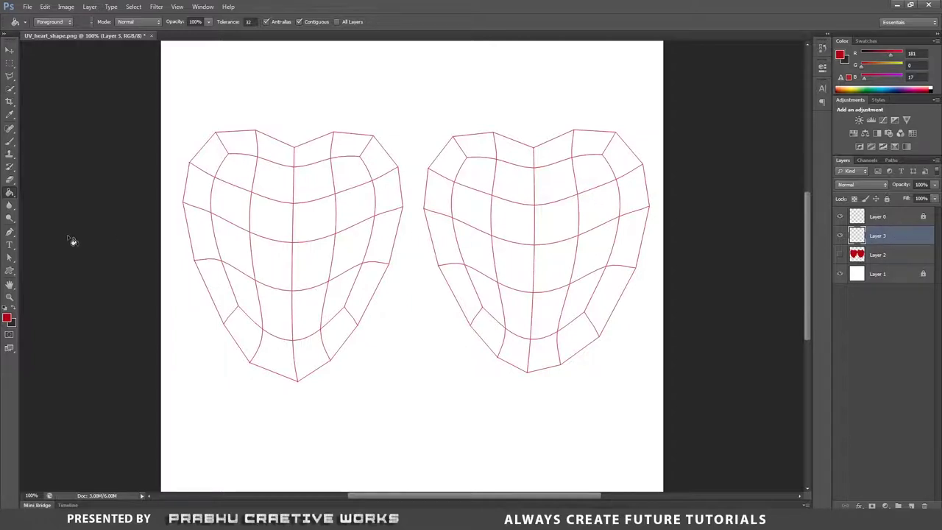
Activate the Custom Shape tool in Shape mode with a solid cyan fill and no stroke
click(10, 270)
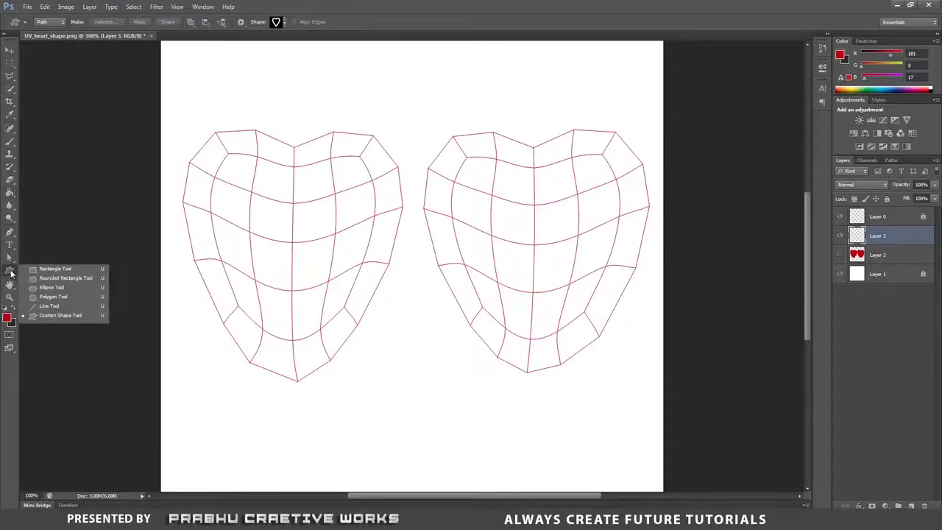
click(72, 317)
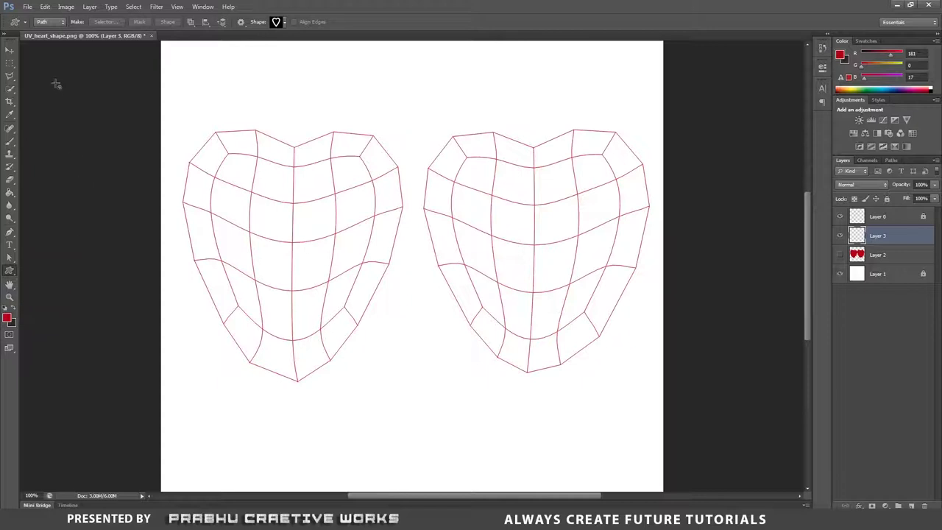
click(59, 23)
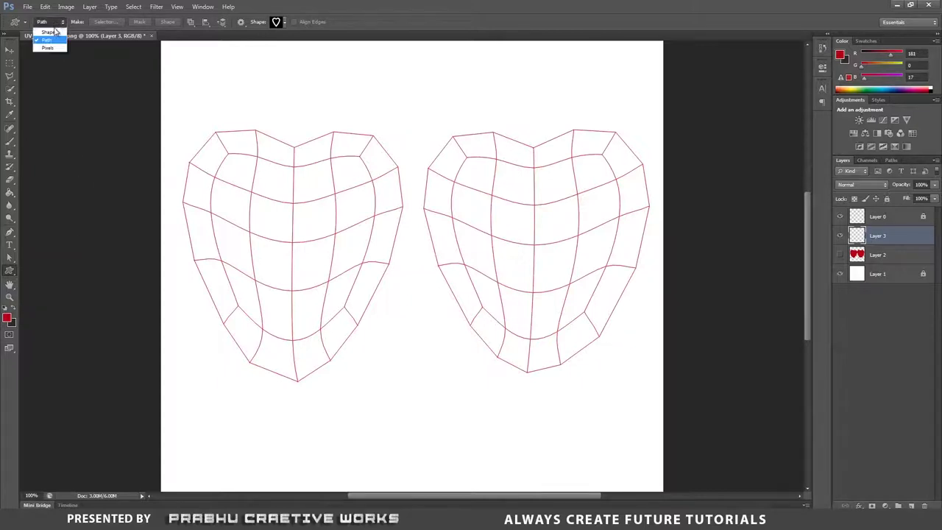
click(48, 32)
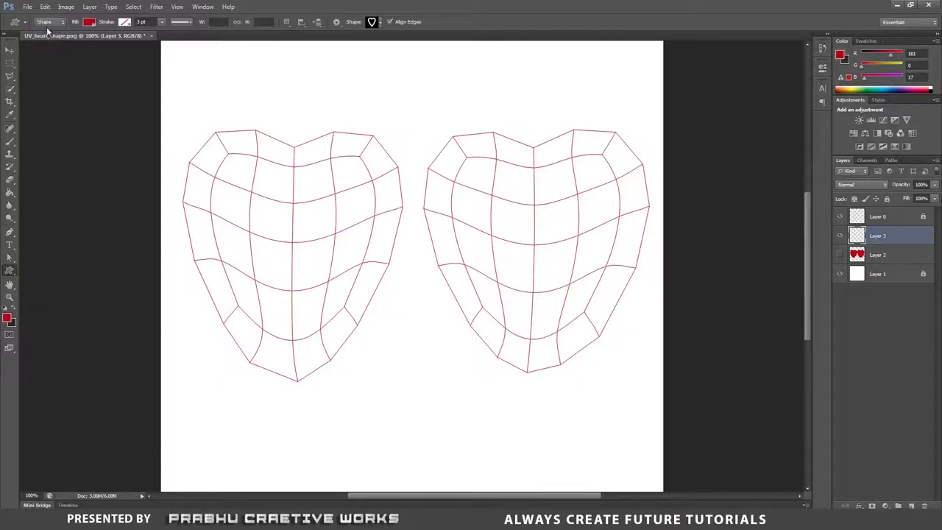
click(89, 22)
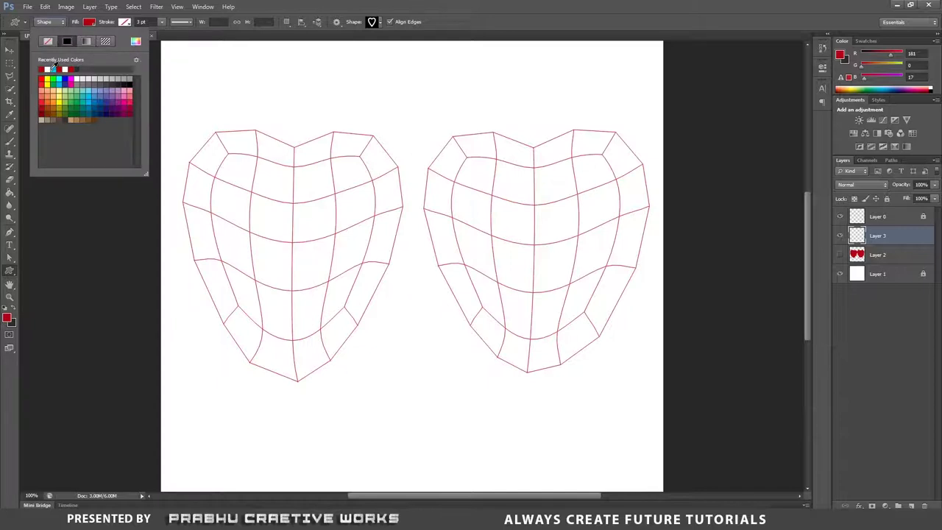
click(53, 69)
click(135, 60)
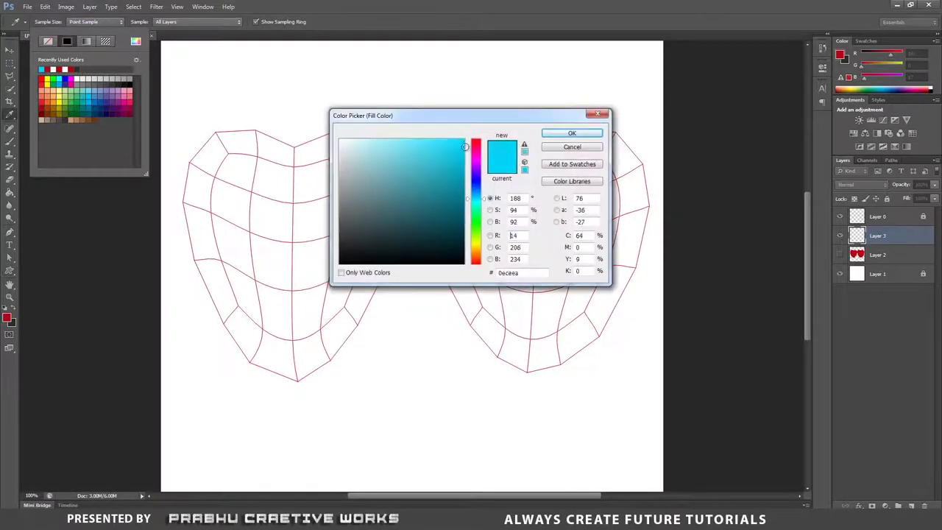
click(580, 134)
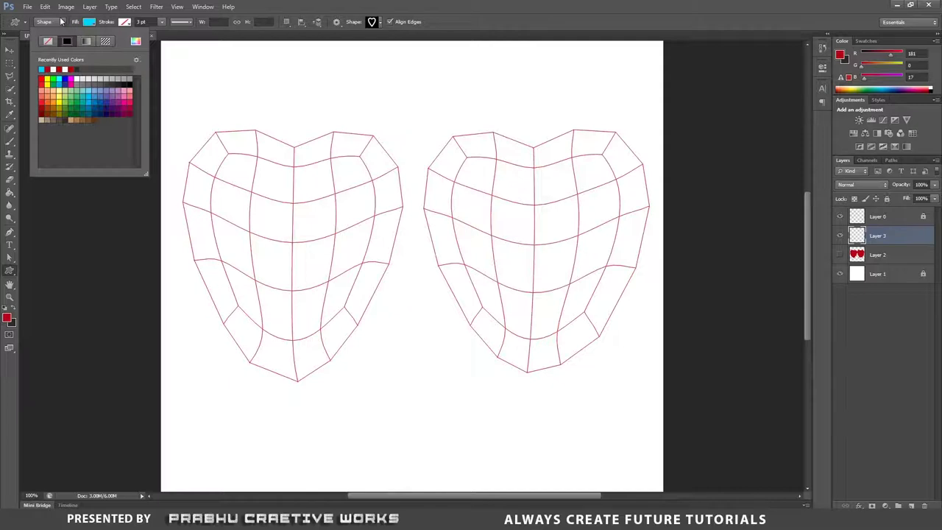
click(61, 17)
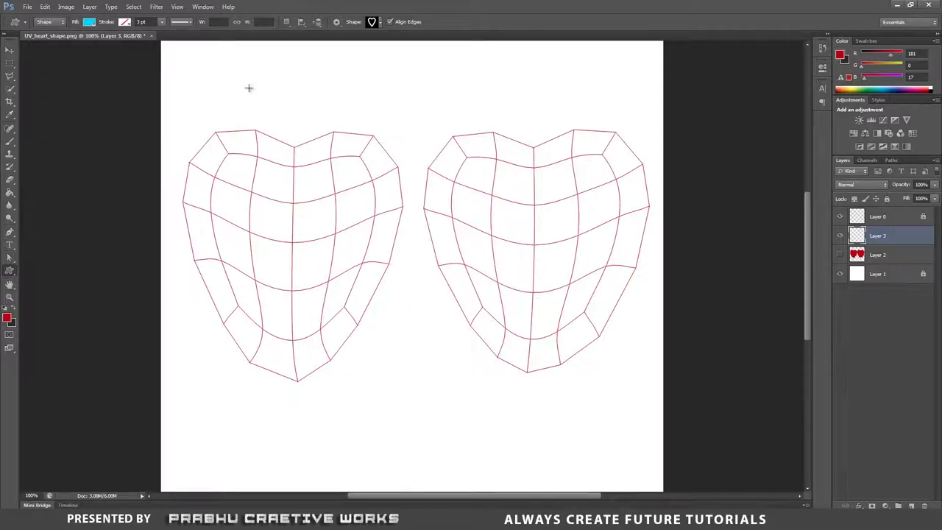
Replace the current custom shapes with the complete All shape set
click(381, 22)
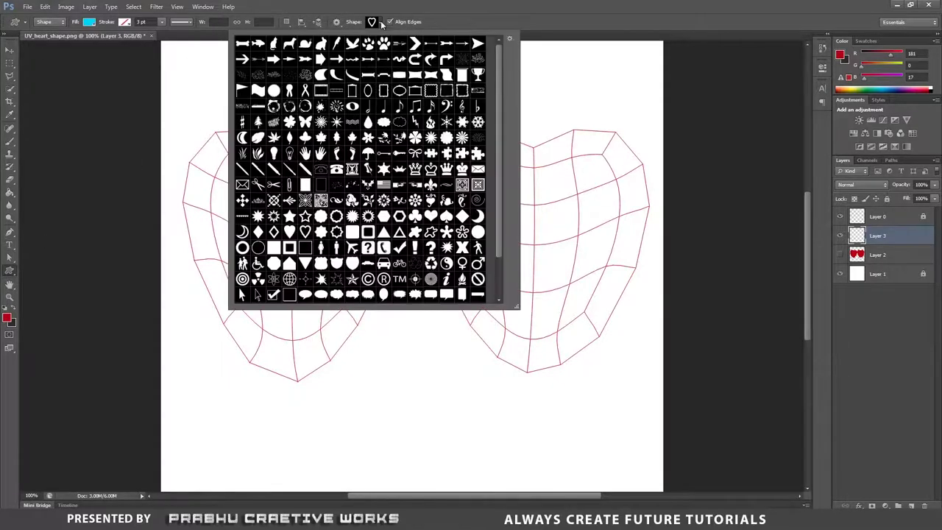
click(382, 24)
click(381, 23)
click(509, 39)
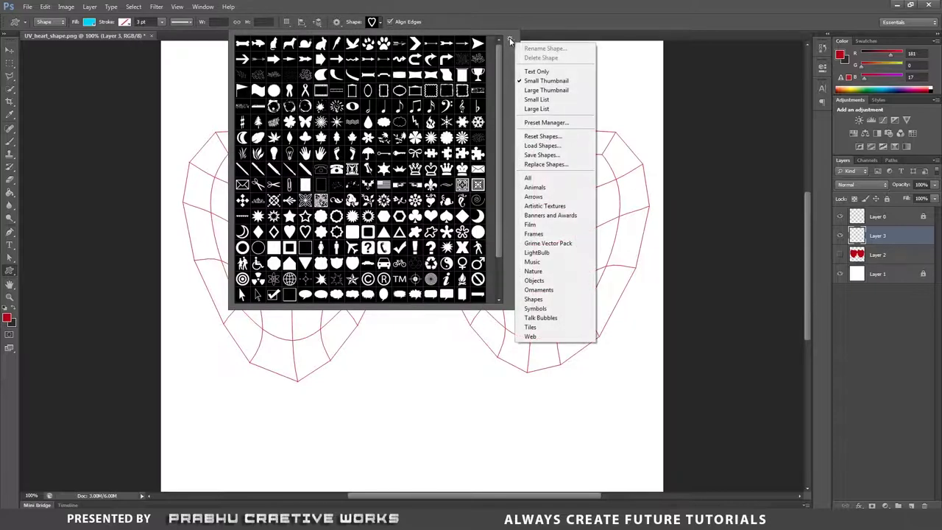
click(536, 179)
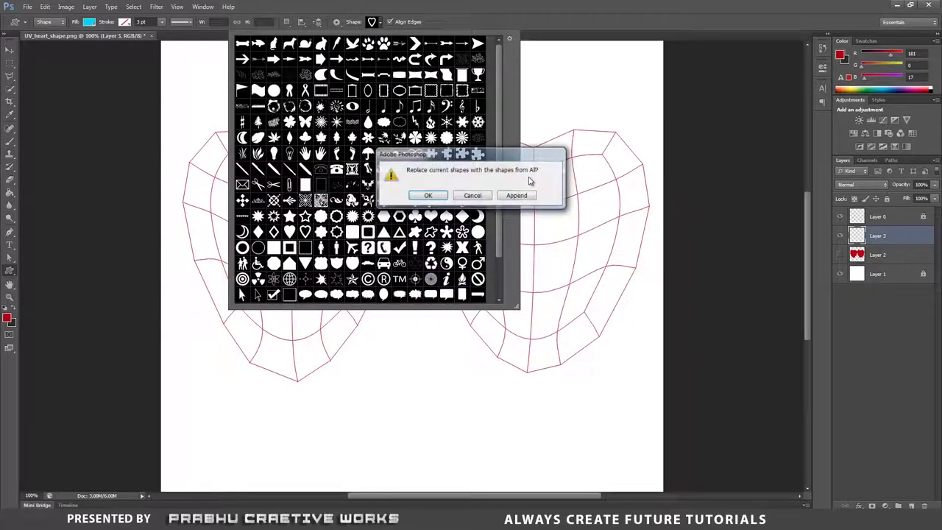
click(426, 195)
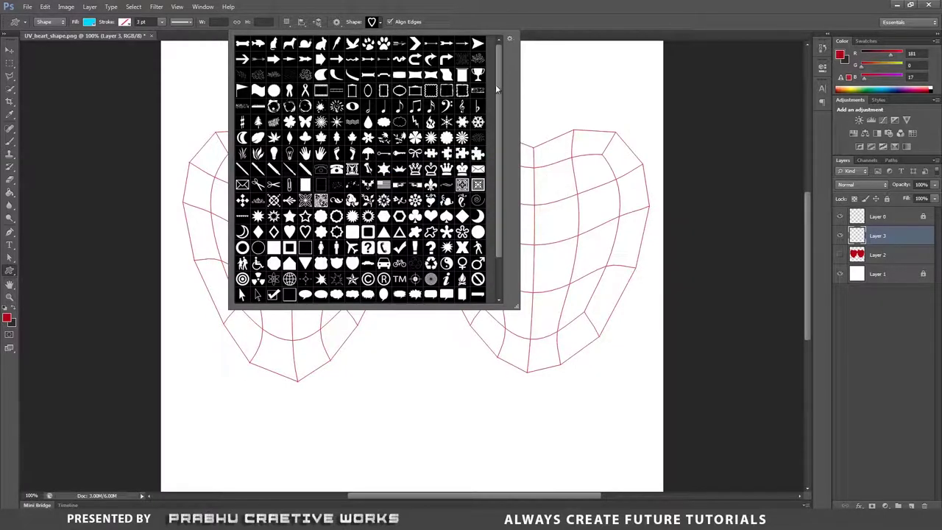
Choose the outlined heart custom shape and draw it about 168 x 244 px in the middle of the left wireframe heart
drag(498, 89, 499, 188)
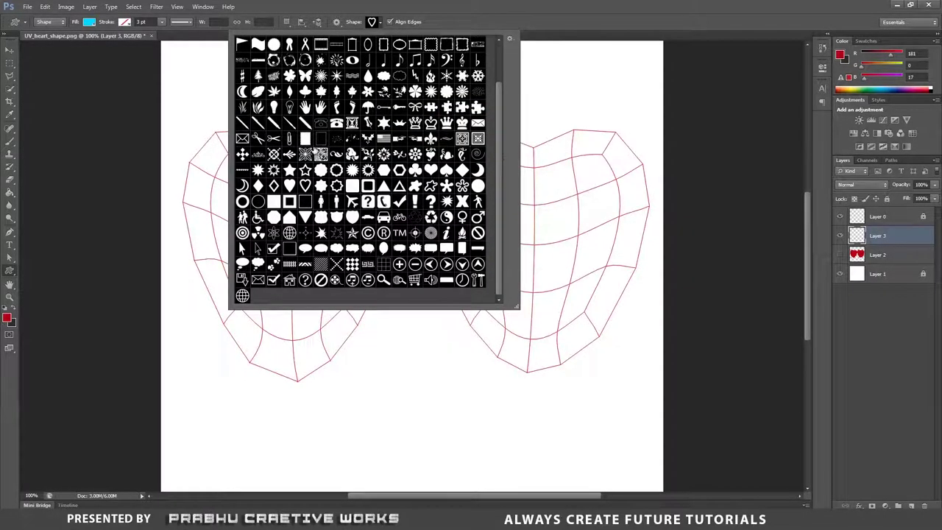
click(290, 186)
click(304, 186)
click(290, 186)
click(303, 187)
click(290, 187)
click(306, 187)
double_click(304, 188)
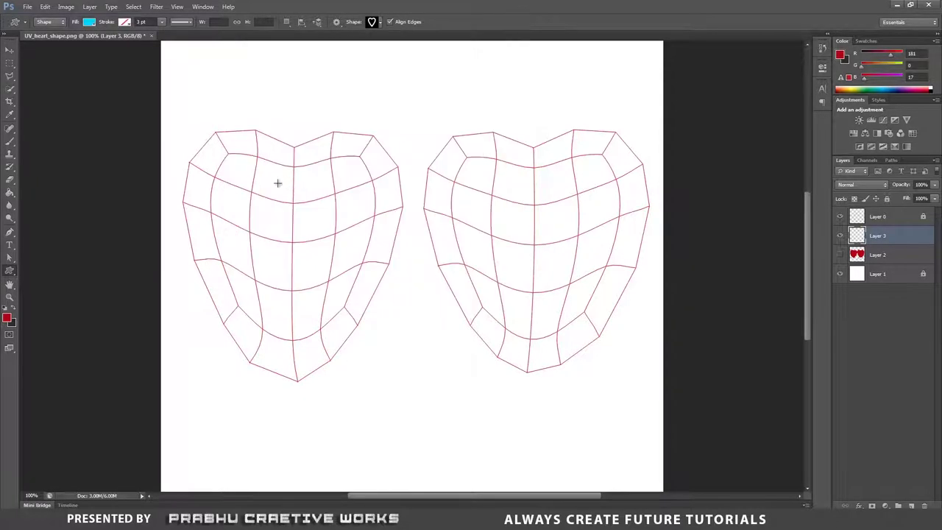
drag(256, 178, 337, 298)
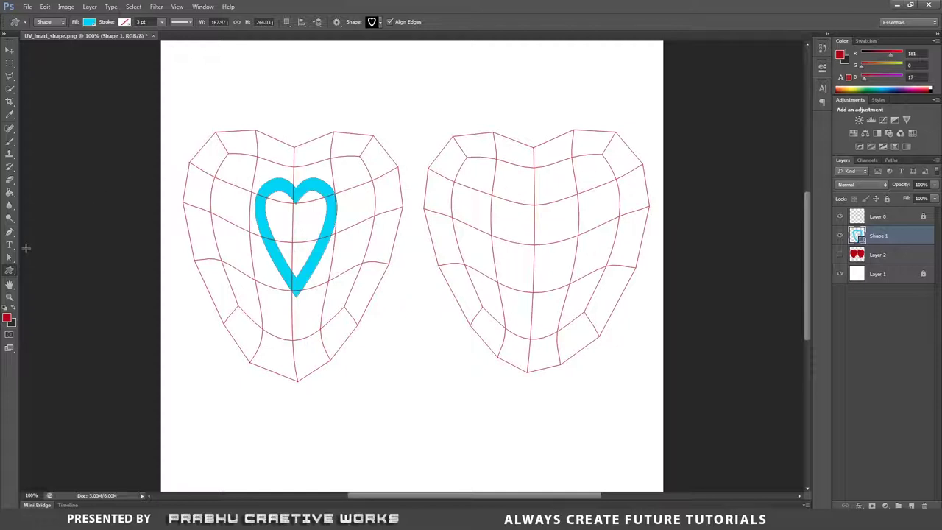
Move the cyan heart slightly down and left with the Path Selection tool, centring it on the wireframe's vertical middle line
click(17, 259)
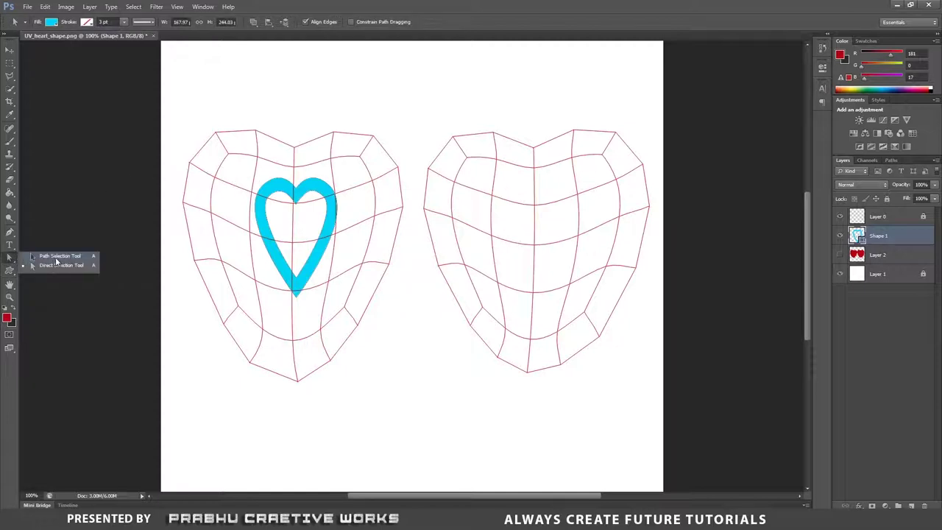
click(56, 258)
drag(291, 193, 296, 205)
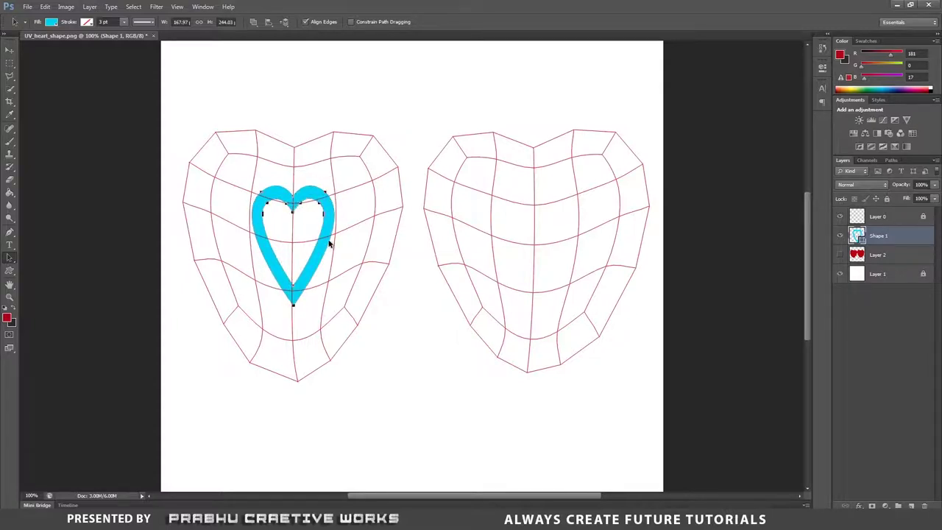
Widen the cyan heart symmetrically about its centre to about 128.6% with Free Transform, and apply it
key(ctrl+t)
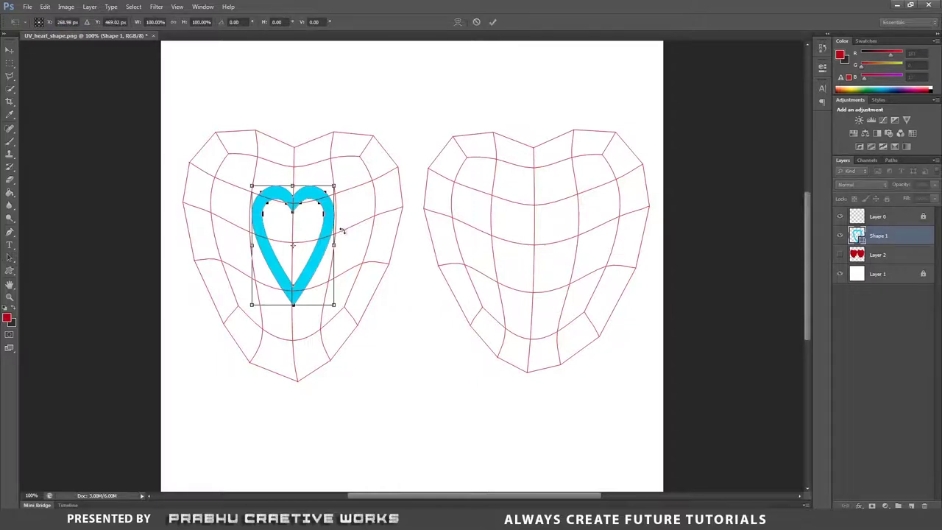
drag(334, 244, 340, 243)
drag(345, 244, 345, 225)
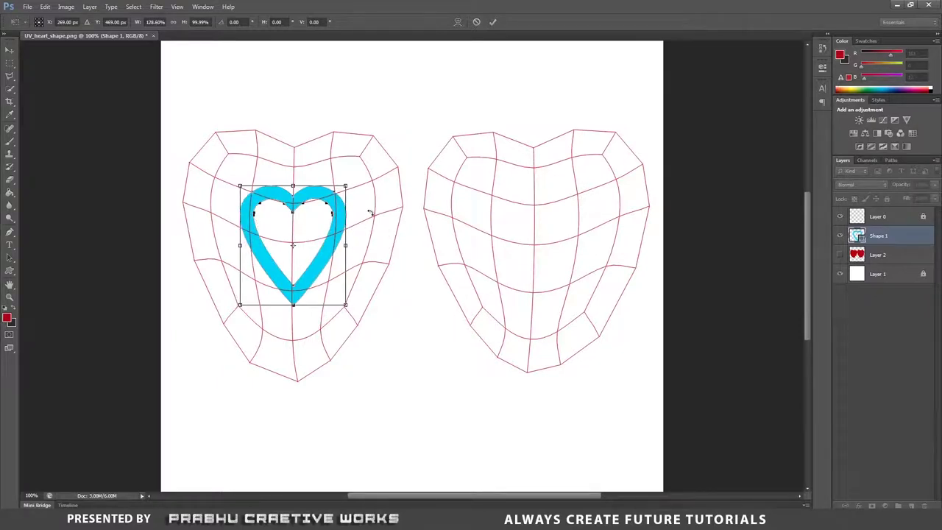
key(Return)
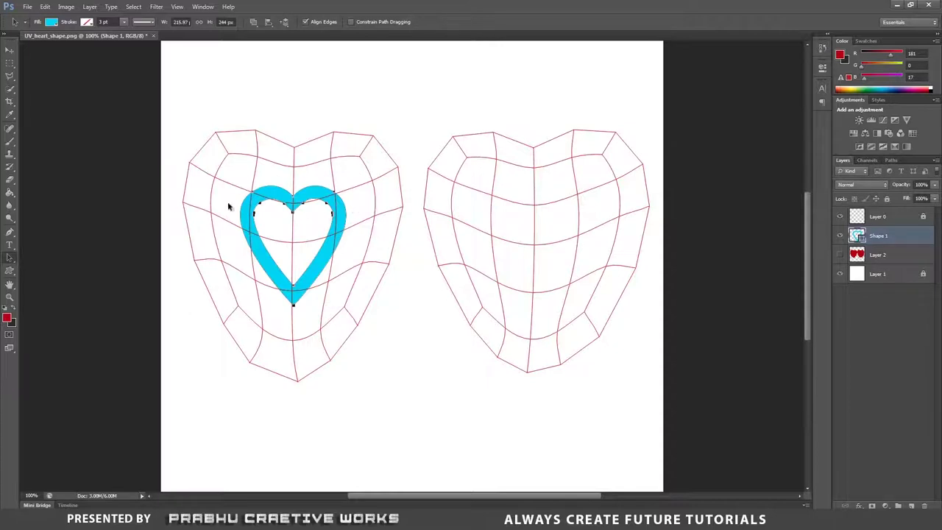
Choose the Horizontal Type tool and set the foreground colour to the heart outline's cyan (00d5f5)
click(10, 245)
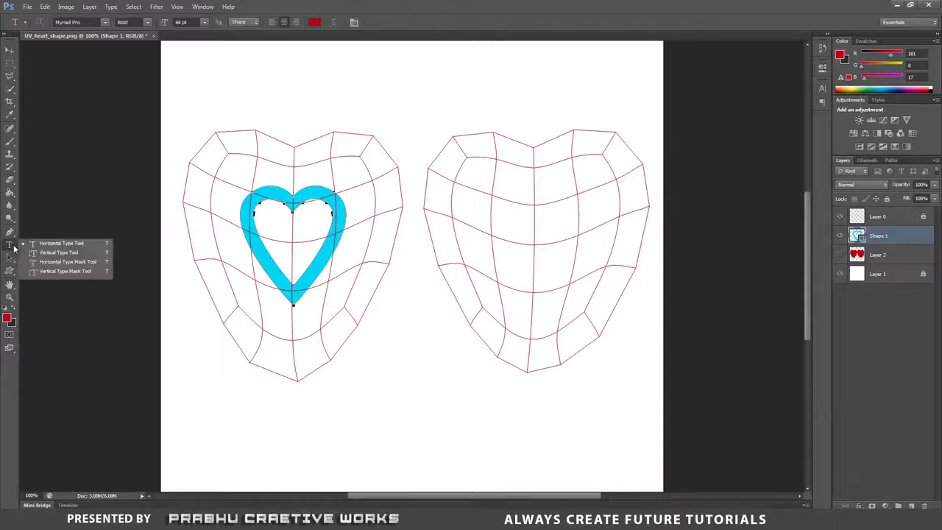
click(63, 245)
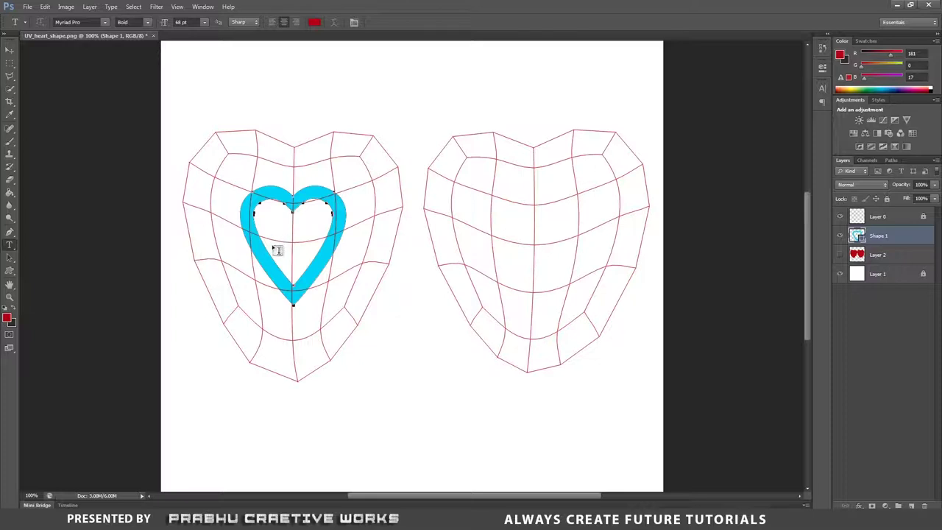
click(7, 317)
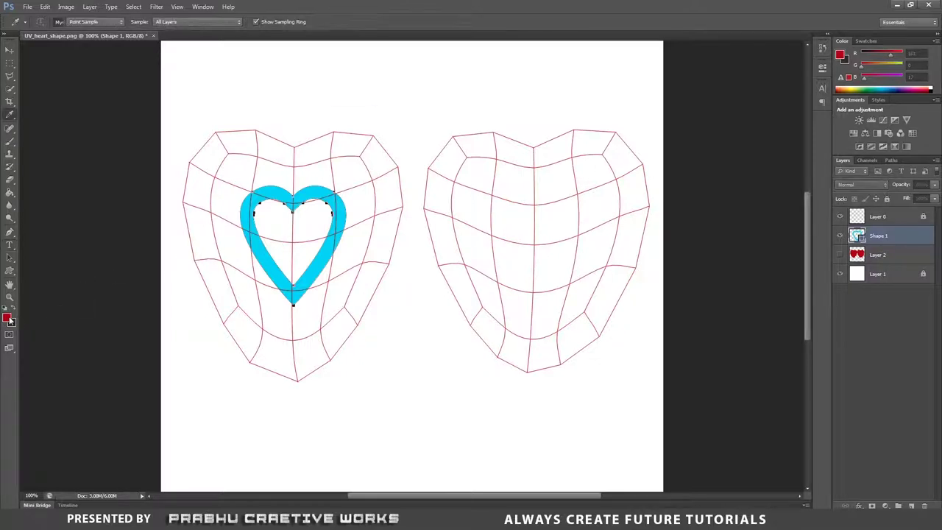
click(571, 147)
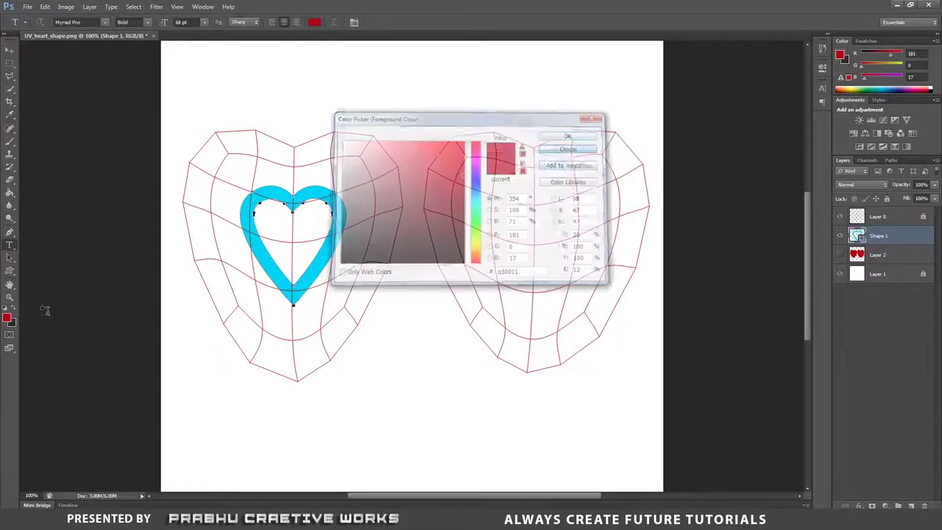
click(7, 318)
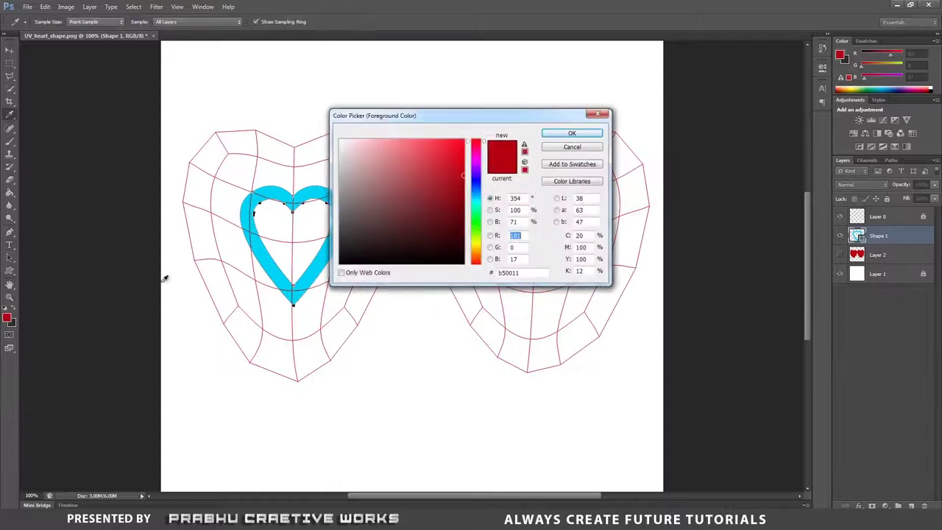
click(249, 230)
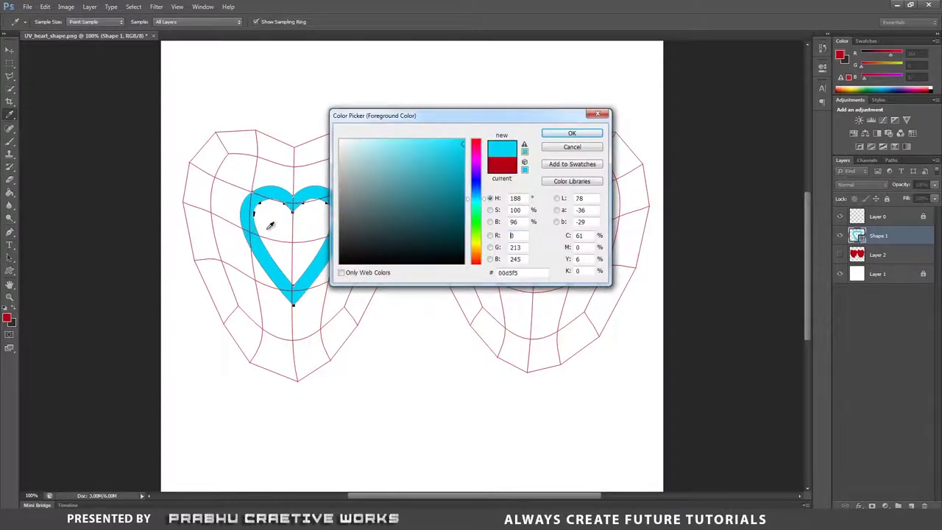
click(596, 137)
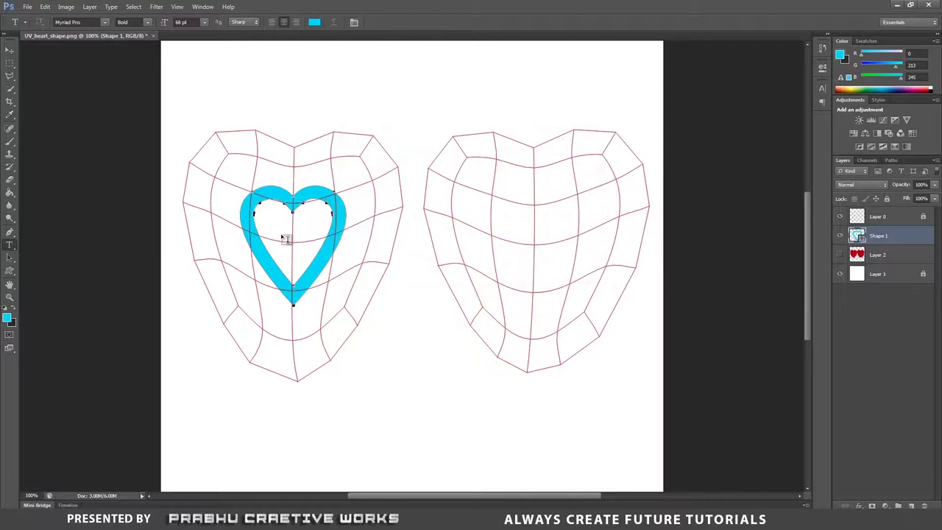
Add the text "Ps" inside the cyan heart and move it to the middle of the outline
click(279, 234)
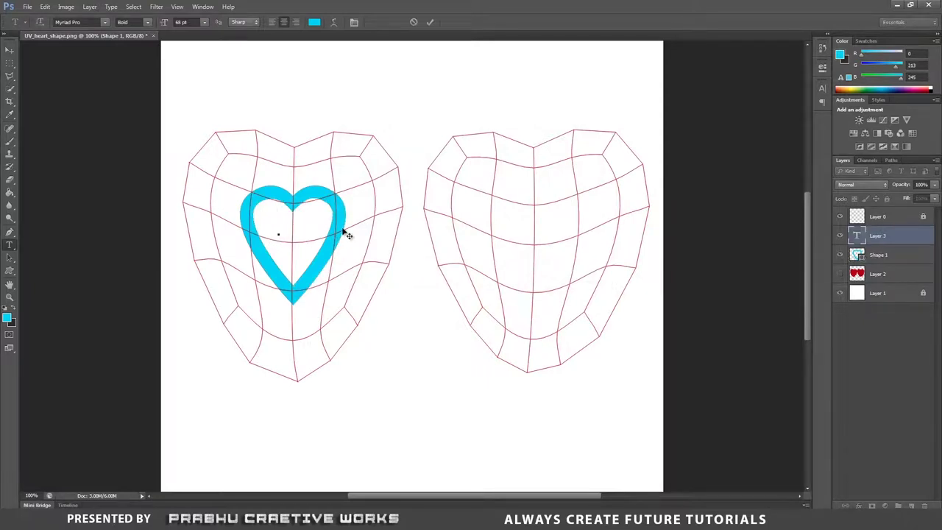
text(Ps)
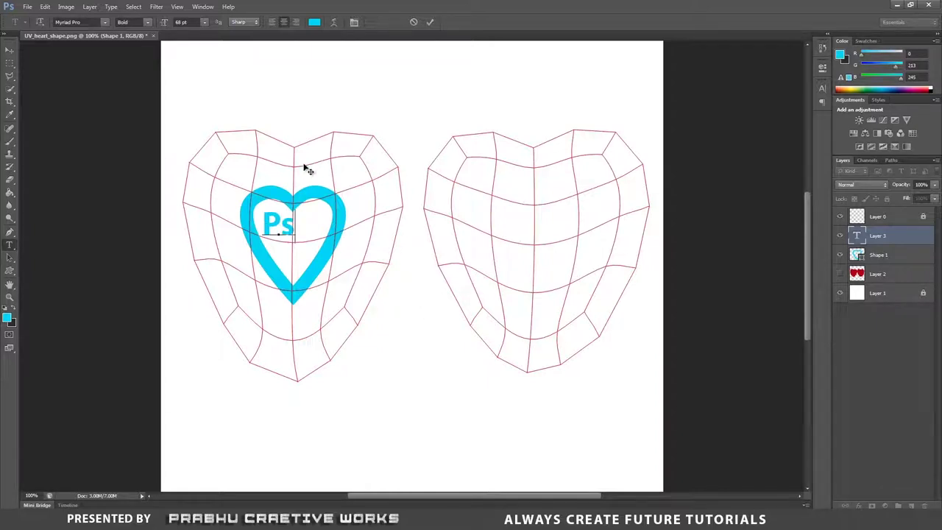
click(9, 50)
drag(266, 225, 280, 236)
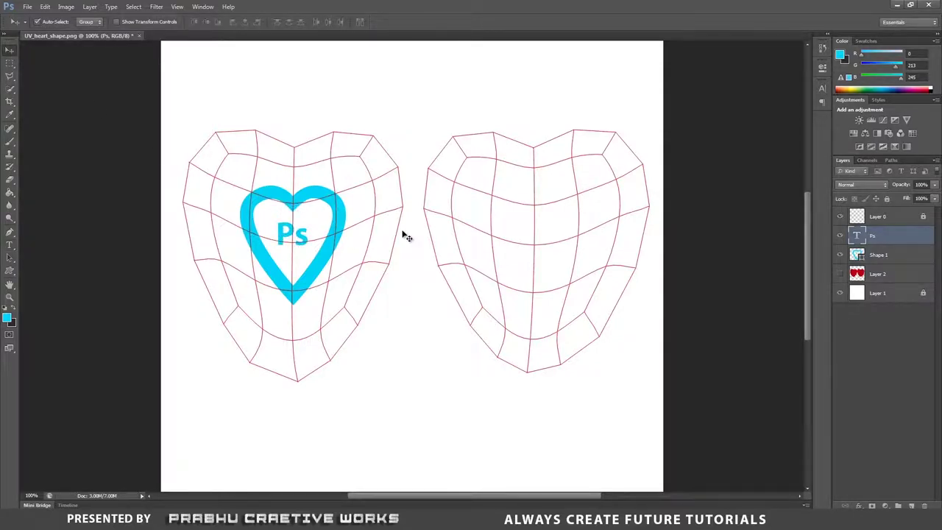
Nudge the "Ps" text slightly left to fine-tune its position inside the cyan heart
key(Down)
key(Down)
key(Down)
key(Down)
key(Down)
key(Up)
key(Up)
key(Up)
key(Up)
key(Up)
key(Left)
key(Left)
key(Left)
key(Left)
key(Left)
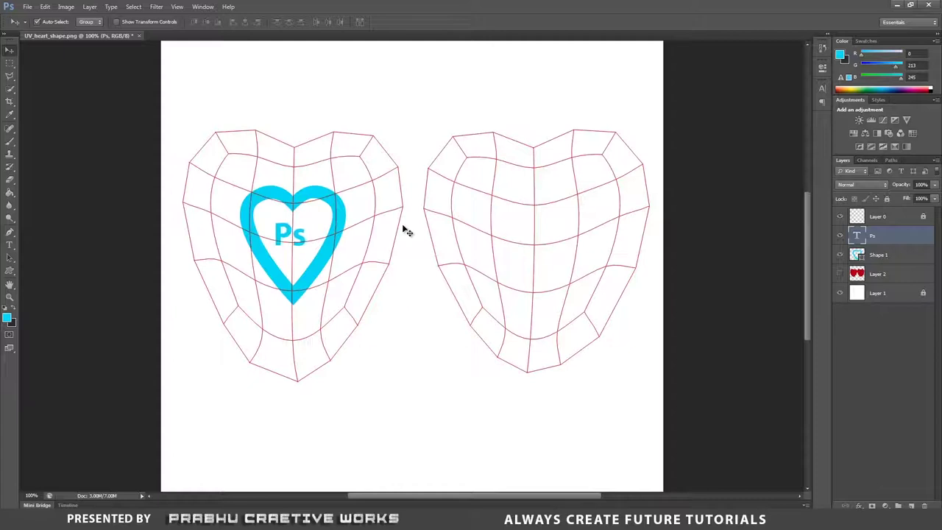
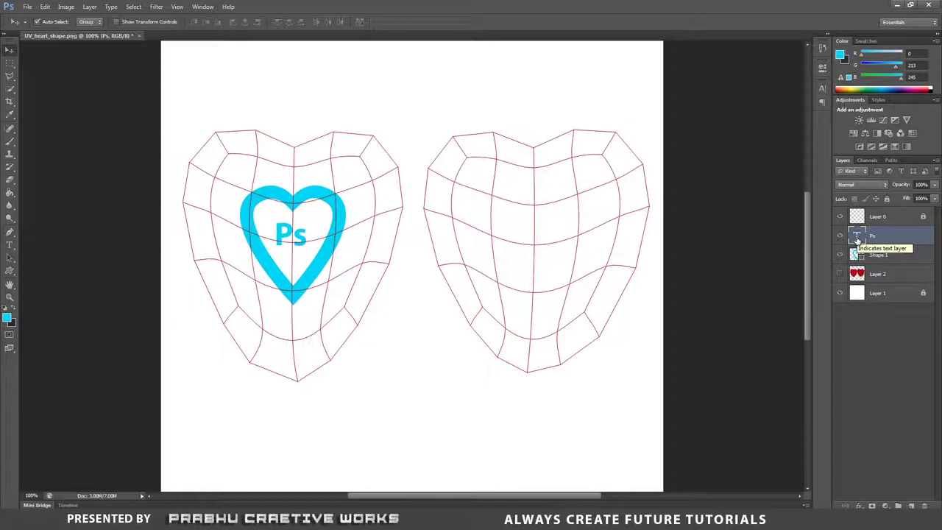
Reduce the "Ps" text's font size slightly, keeping the Myriad Pro font, and apply the edit
double_click(858, 237)
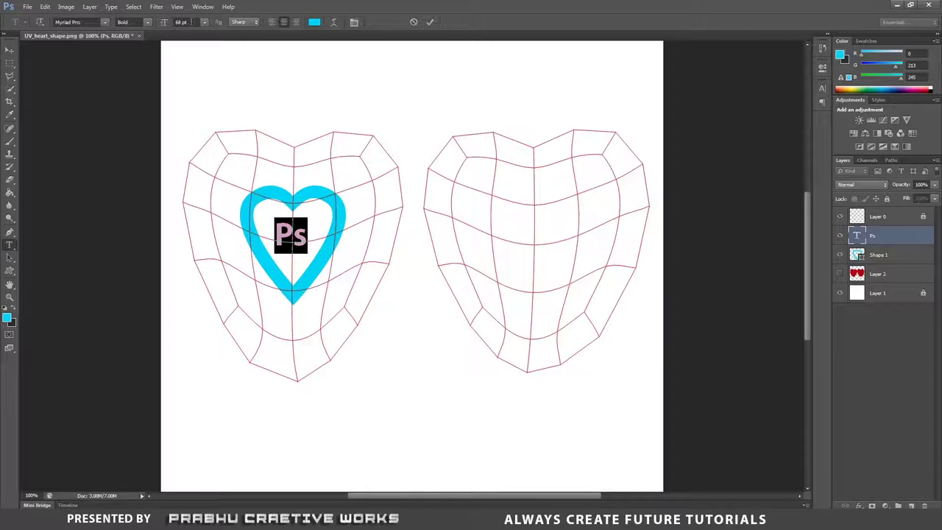
mouse_move(164, 24)
mouse_down()
mouse_move(177, 24)
mouse_move(160, 27)
mouse_up()
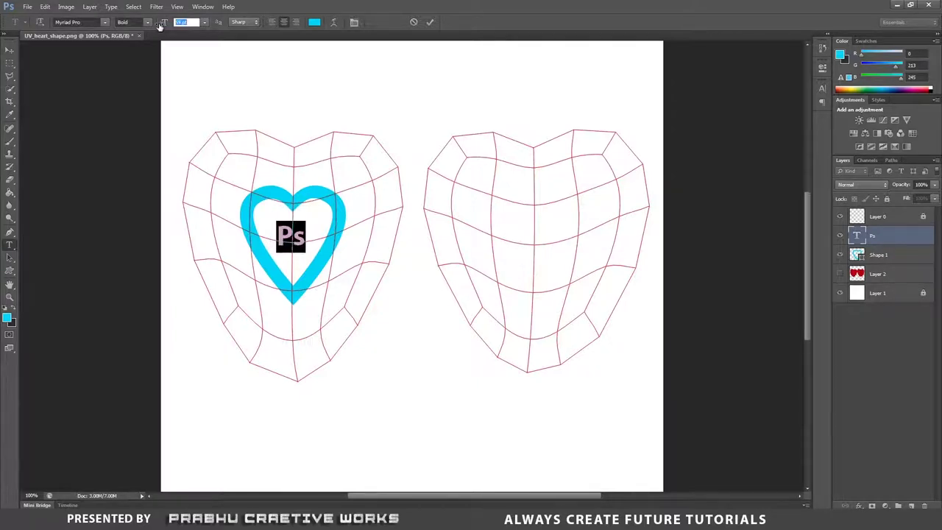
click(105, 24)
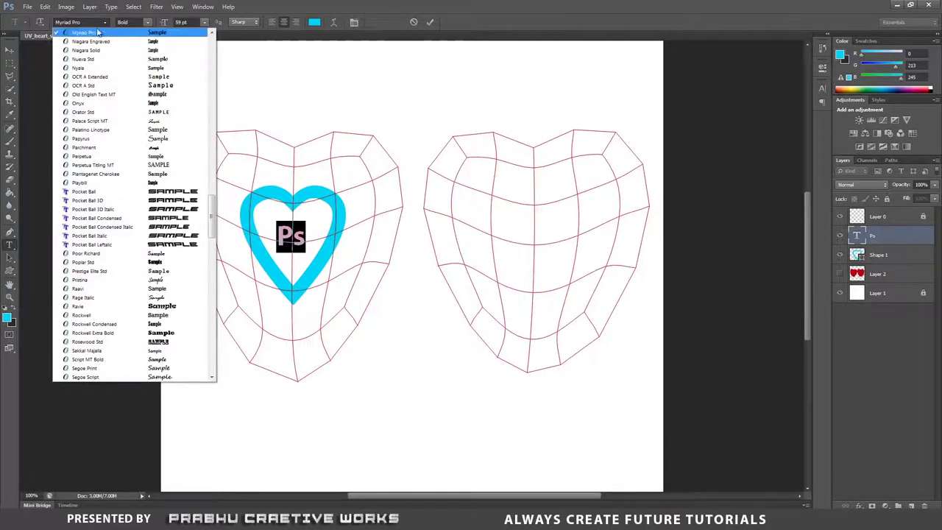
click(103, 31)
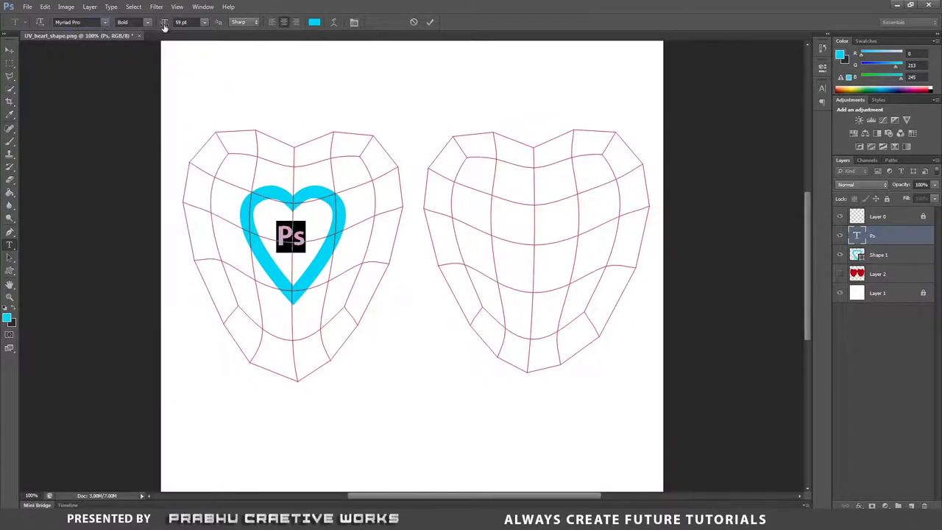
drag(163, 25, 165, 24)
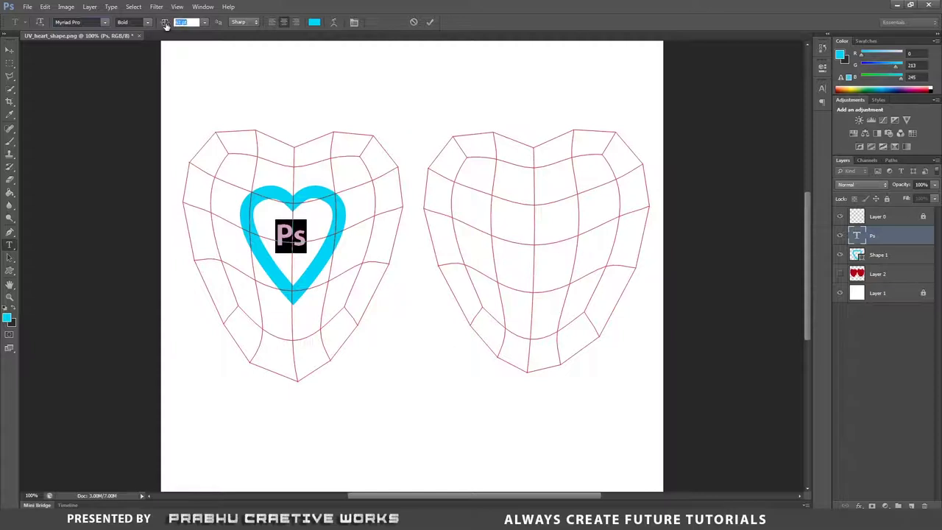
click(9, 49)
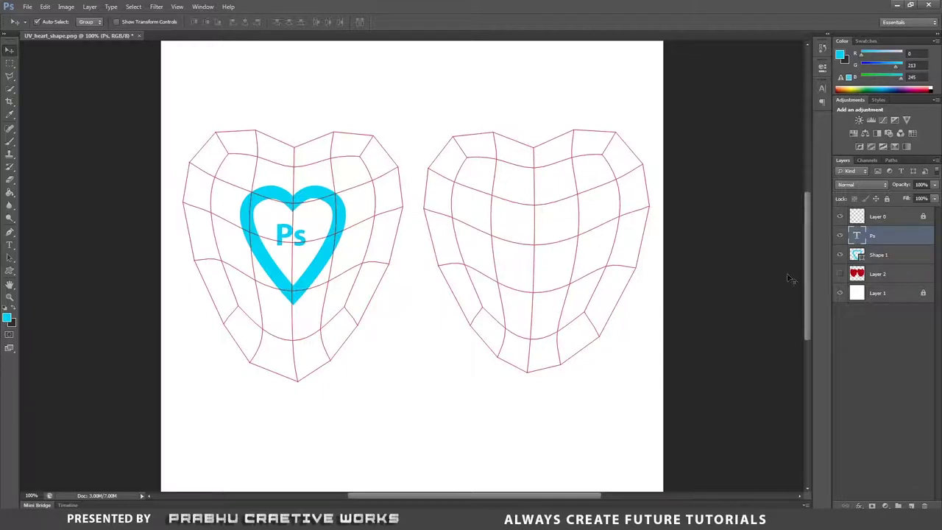
Hide the wireframe on Layer 0 and show the red hearts on Layer 2
click(840, 217)
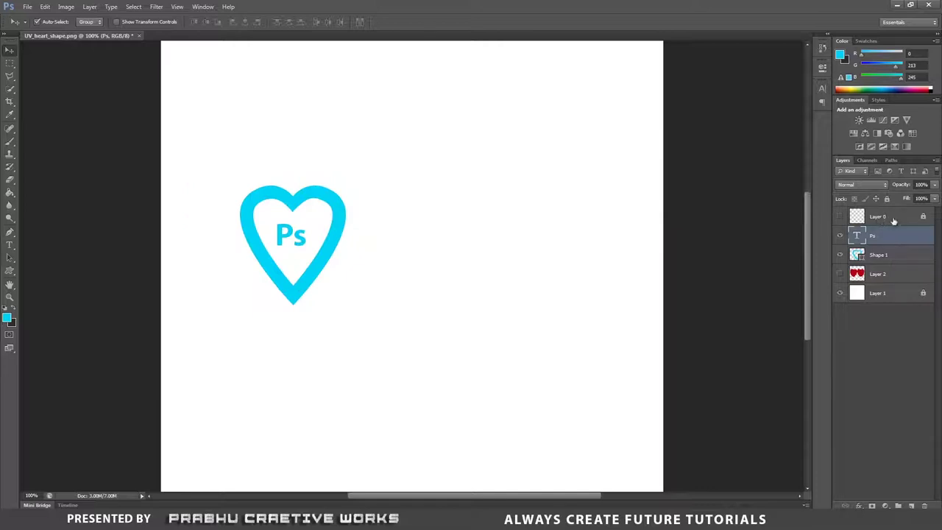
click(840, 274)
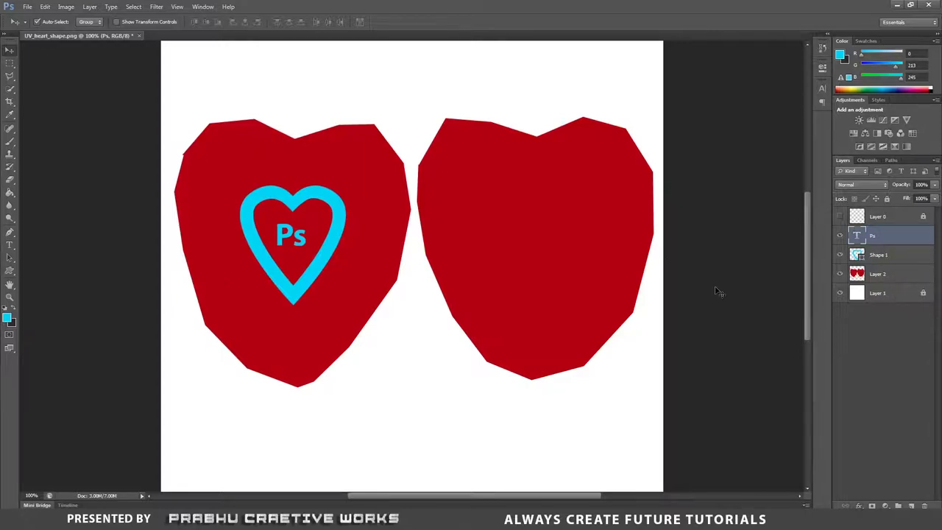
key(ctrl+minus)
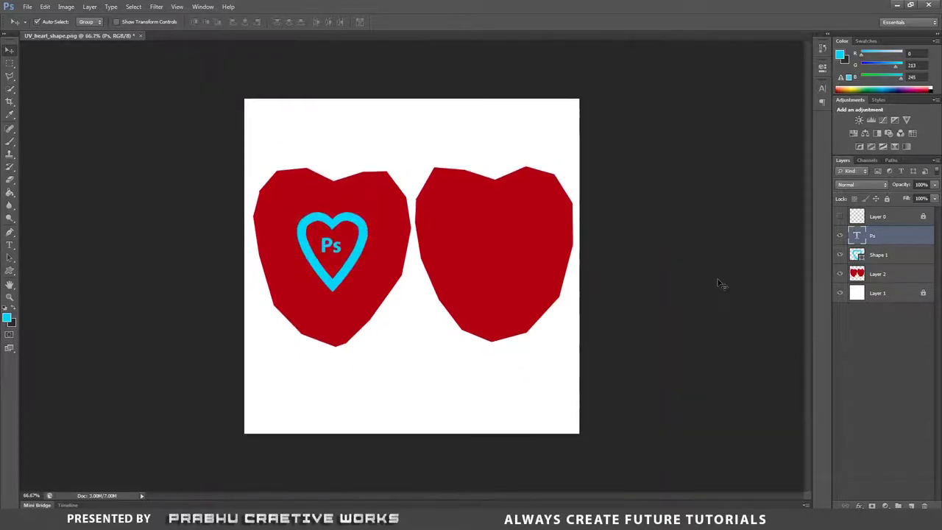
Save the document in Photoshop format as heart_shape in the images folder, keeping its layers
click(28, 8)
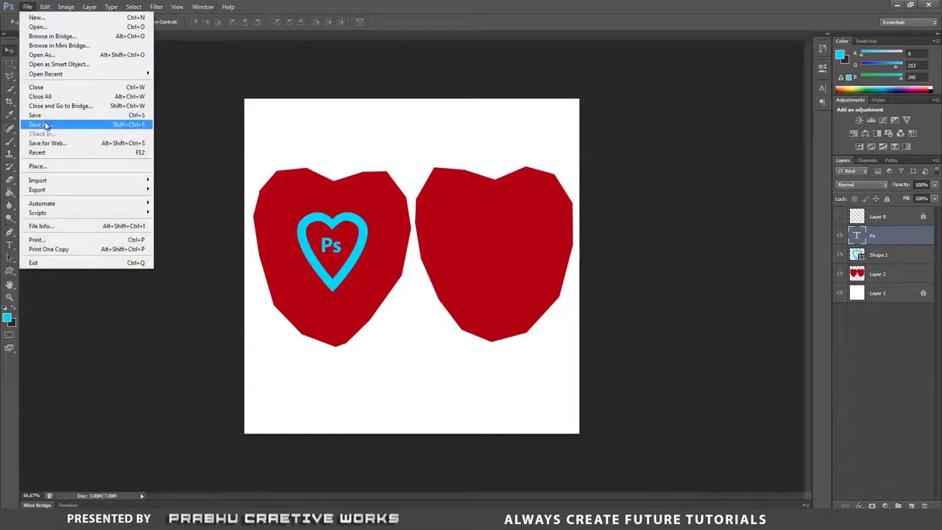
click(45, 125)
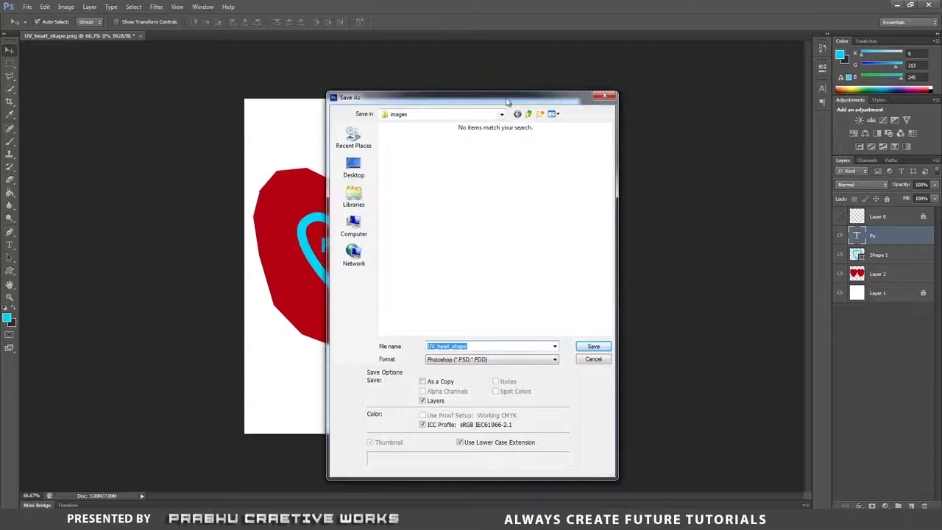
drag(508, 98, 688, 68)
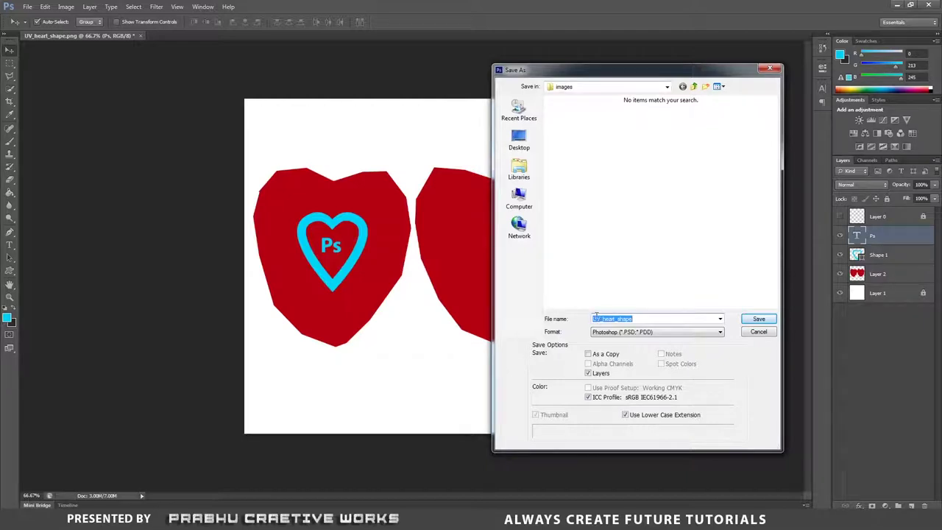
click(636, 318)
drag(602, 318, 582, 321)
key(BackSpace)
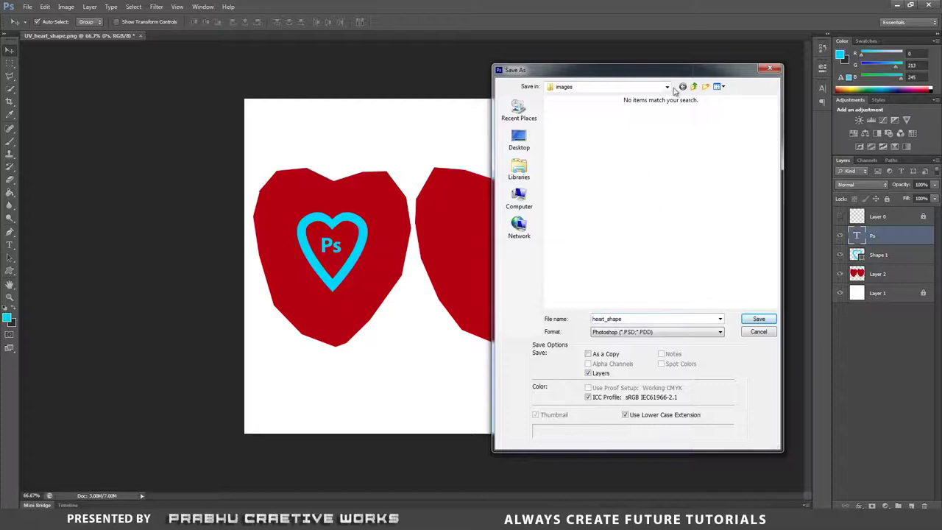
click(747, 320)
click(588, 161)
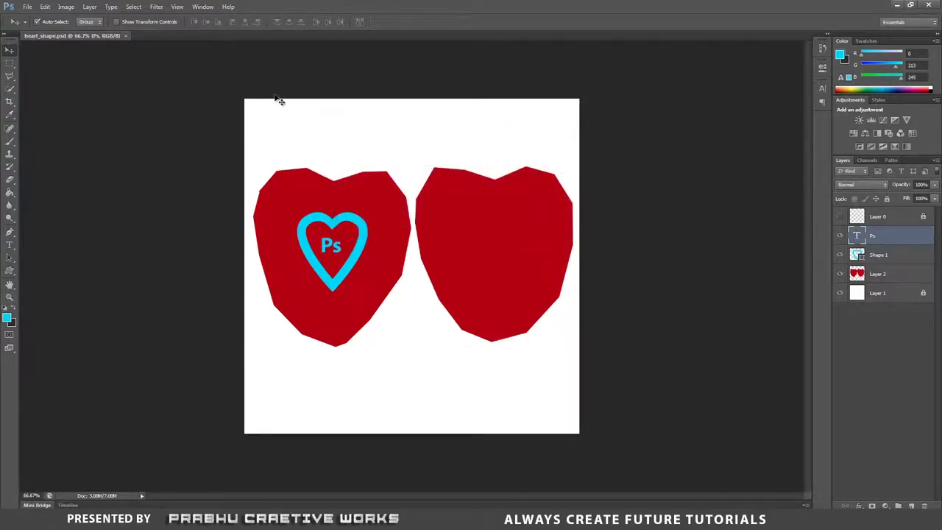
Save a Targa copy as heart_shape.tga in the sourceimages folder at 24 bits/pixel, and switch to Maya
click(27, 7)
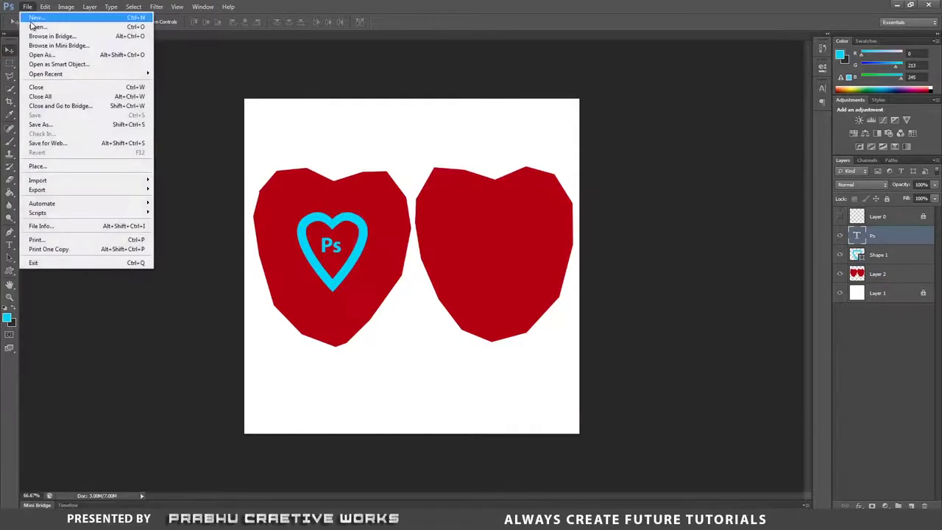
click(59, 124)
click(655, 332)
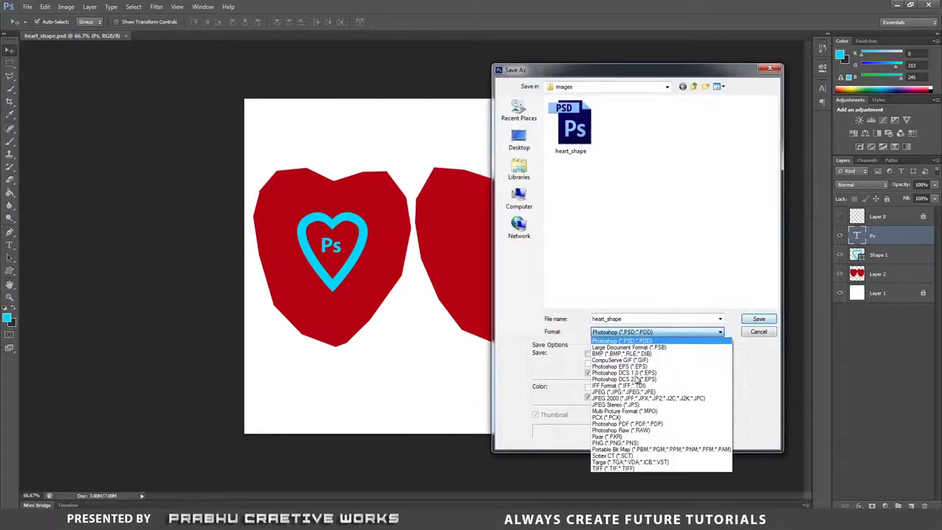
click(633, 453)
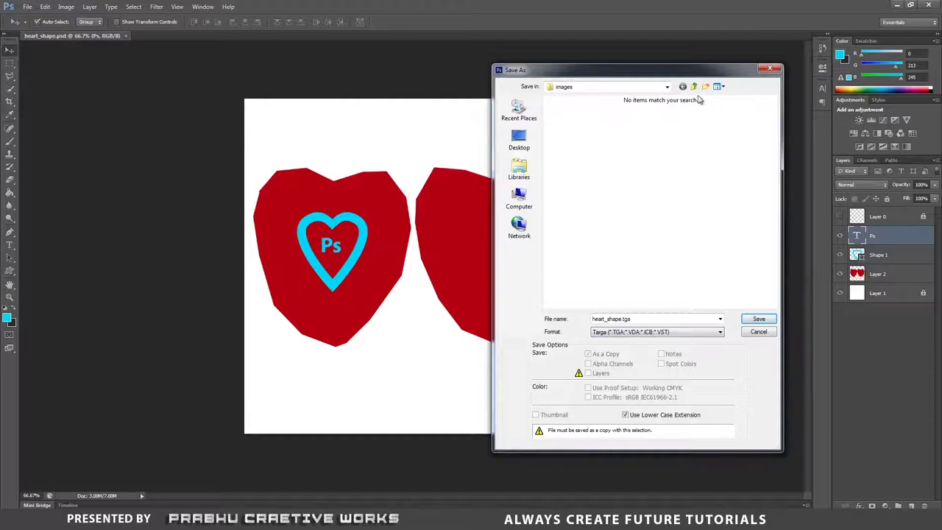
click(693, 86)
double_click(576, 225)
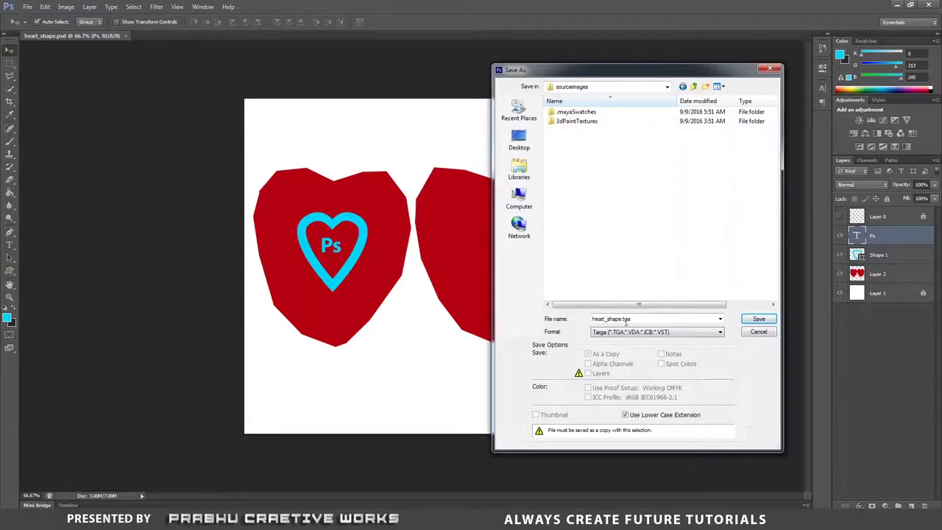
double_click(627, 322)
click(627, 332)
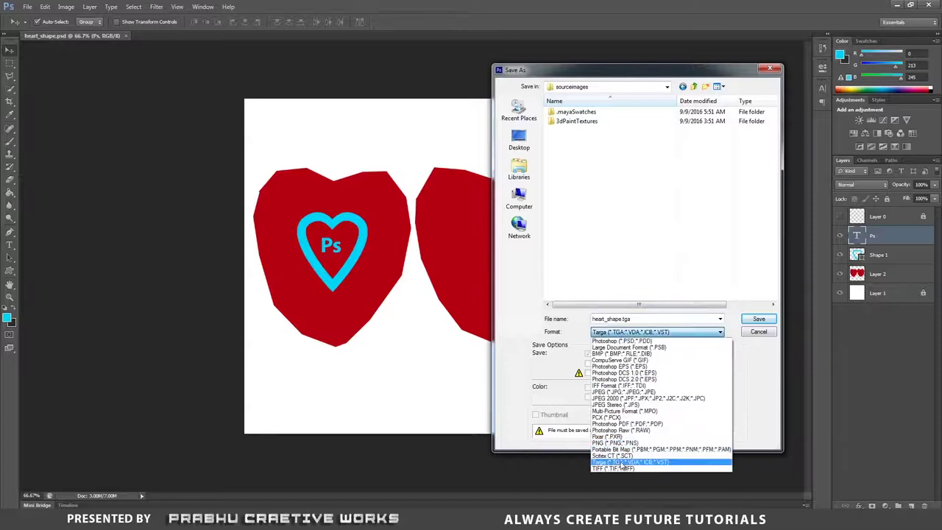
click(621, 462)
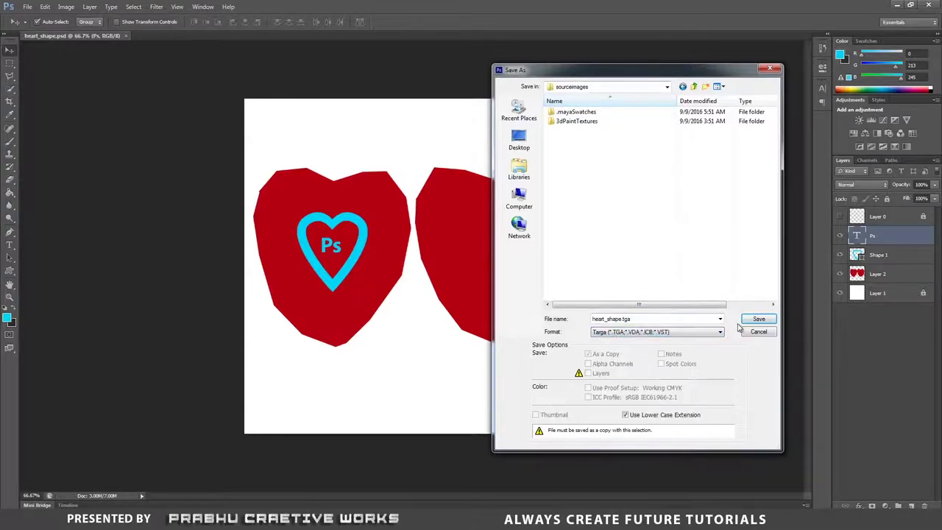
click(749, 319)
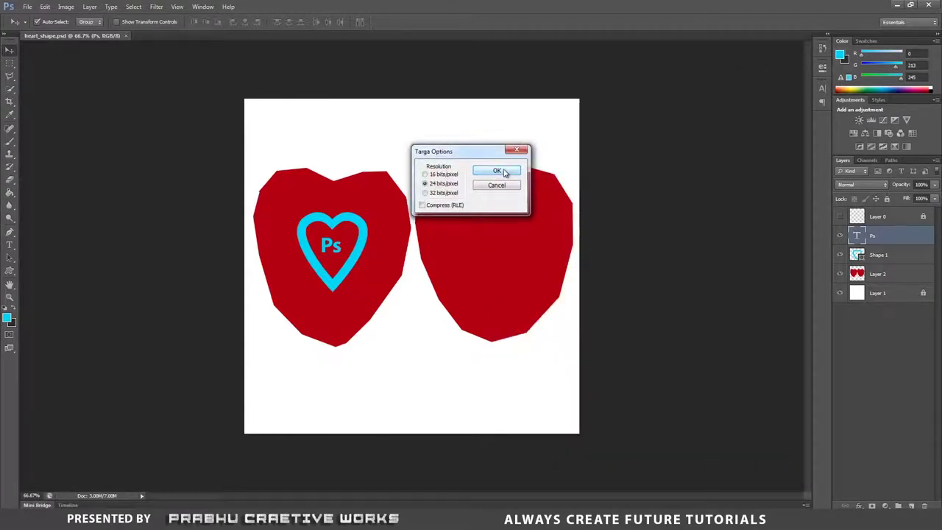
click(498, 172)
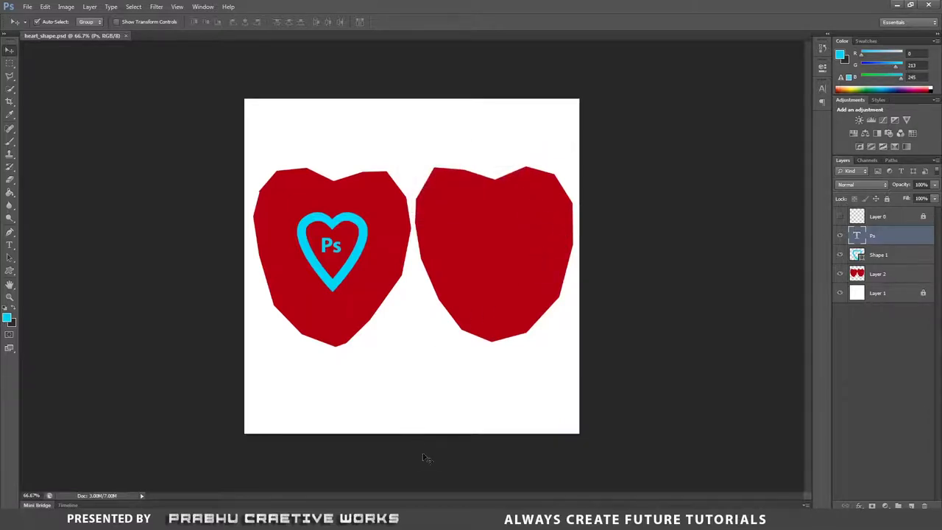
key(alt+Tab)
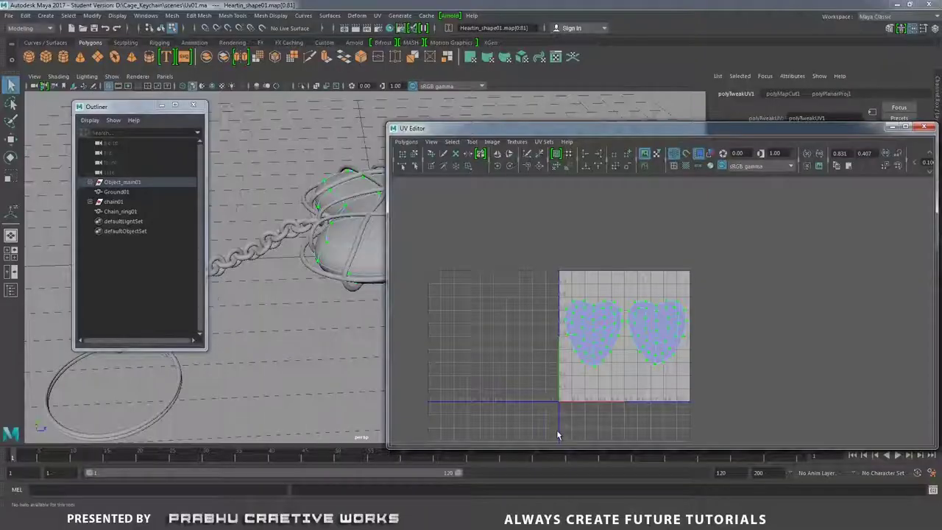
Close the UV Editor, return to object selection and isolate the Heartin_shape01 mesh in the viewport
click(924, 128)
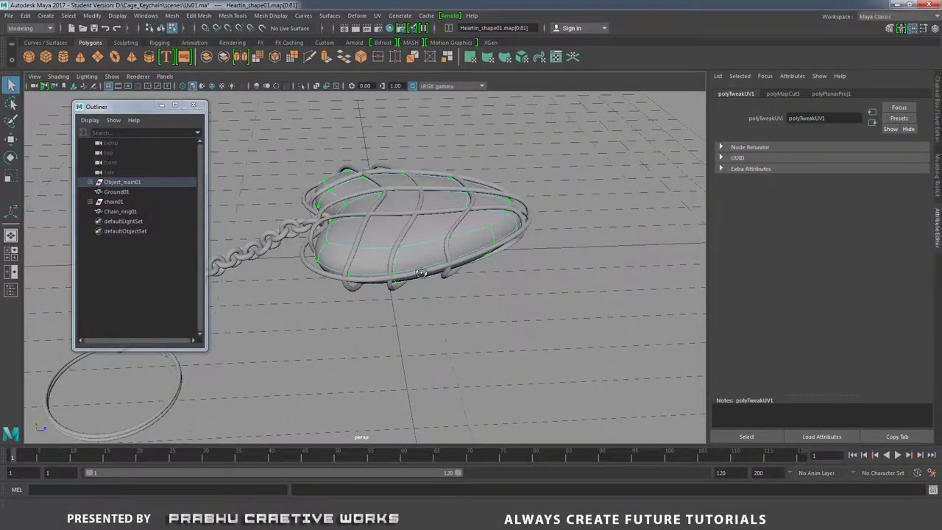
alt+drag(420, 272, 333, 244)
right_drag(333, 244, 376, 234)
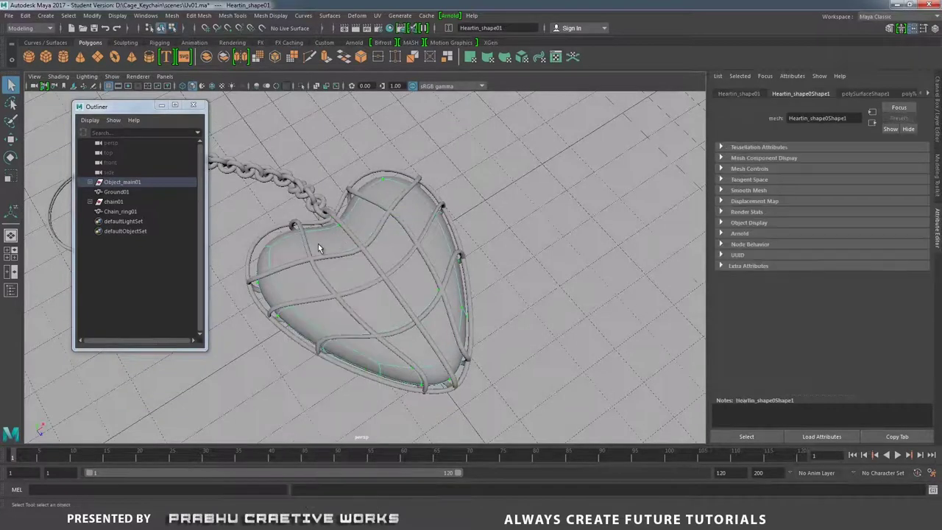
click(317, 243)
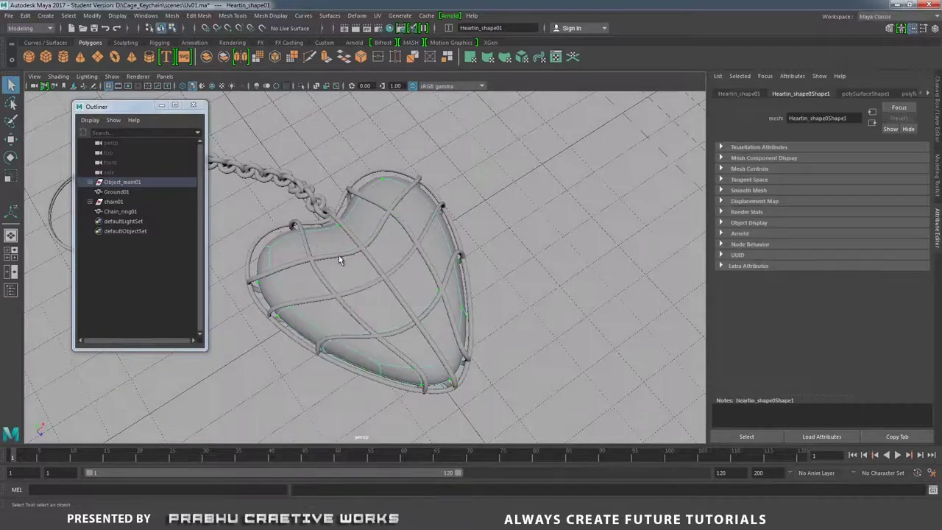
click(301, 85)
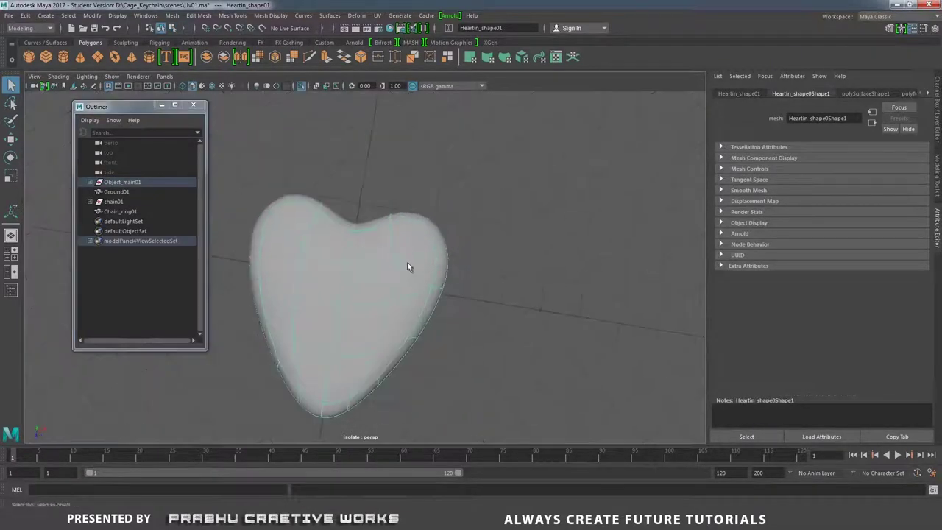
Assign a new Arnold aiStandard material to the isolated heart and rename it heart_shape_aiStandard1
alt+drag(409, 267, 388, 235)
right_drag(388, 235, 381, 483)
click(550, 210)
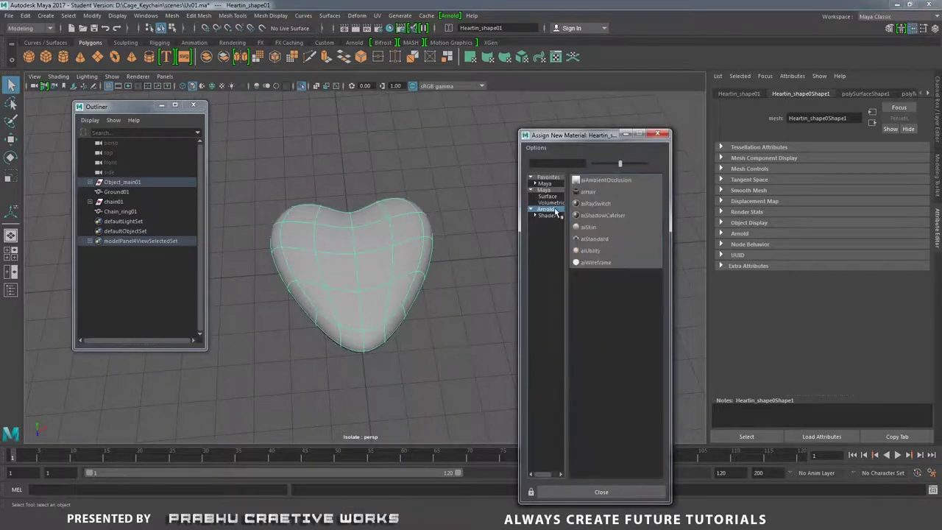
click(596, 238)
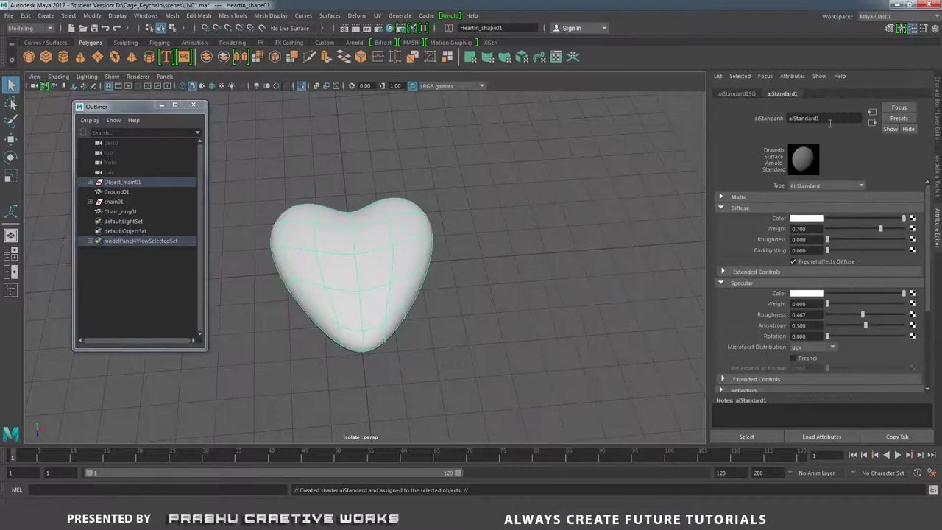
drag(820, 118, 773, 128)
click(790, 120)
text(heart_shape_)
key(Return)
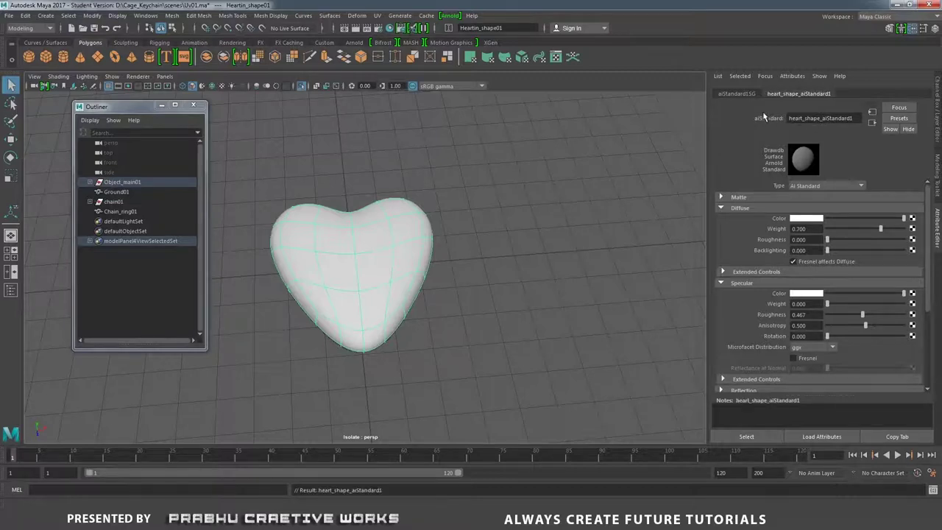
Connect a File texture to the heart material's diffuse color, with filter type Off and heart_shape.tga from sourceimages as its image
click(912, 219)
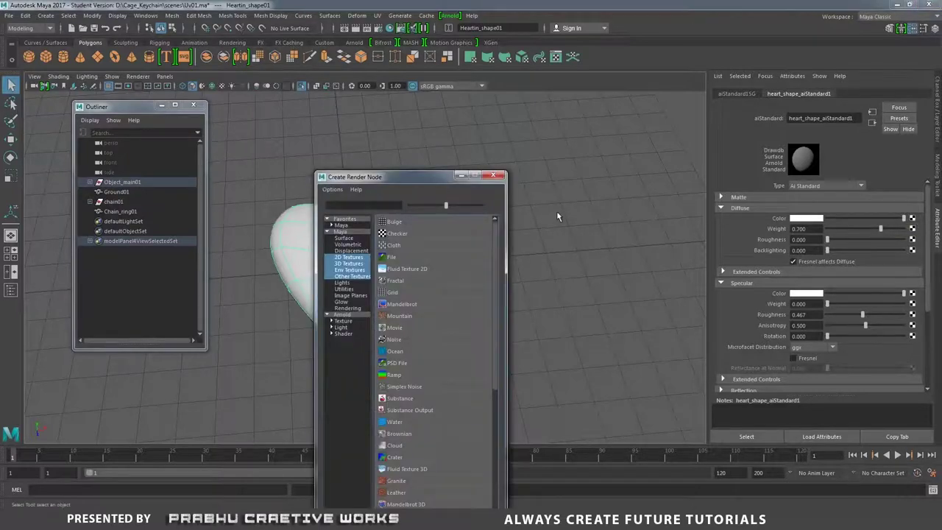
click(423, 256)
click(812, 193)
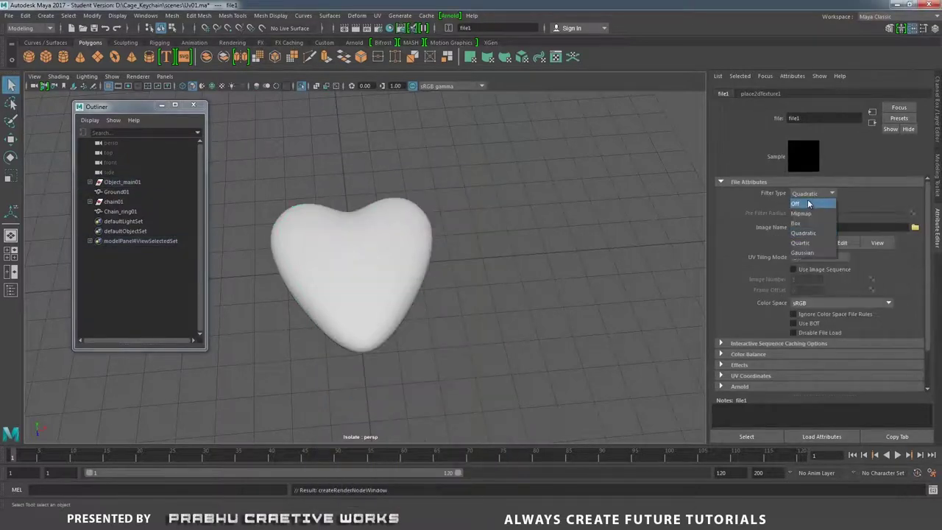
click(805, 203)
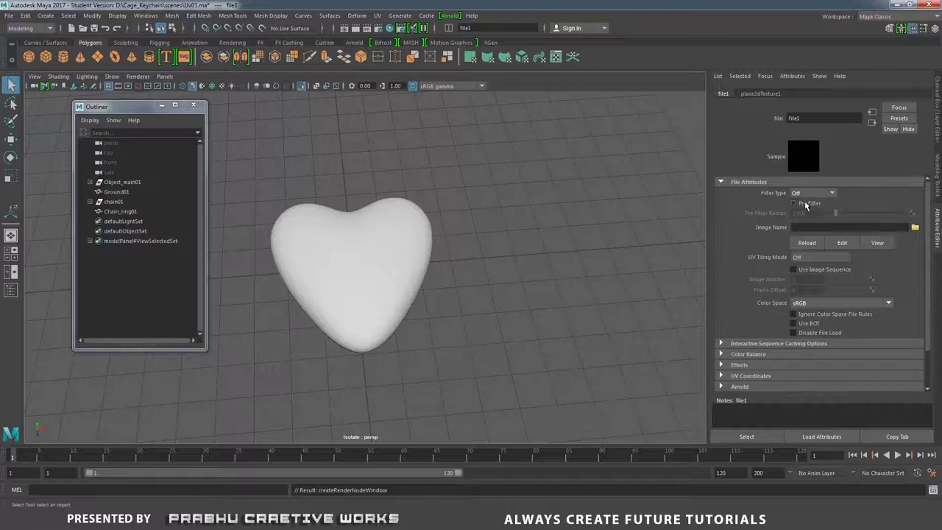
click(915, 228)
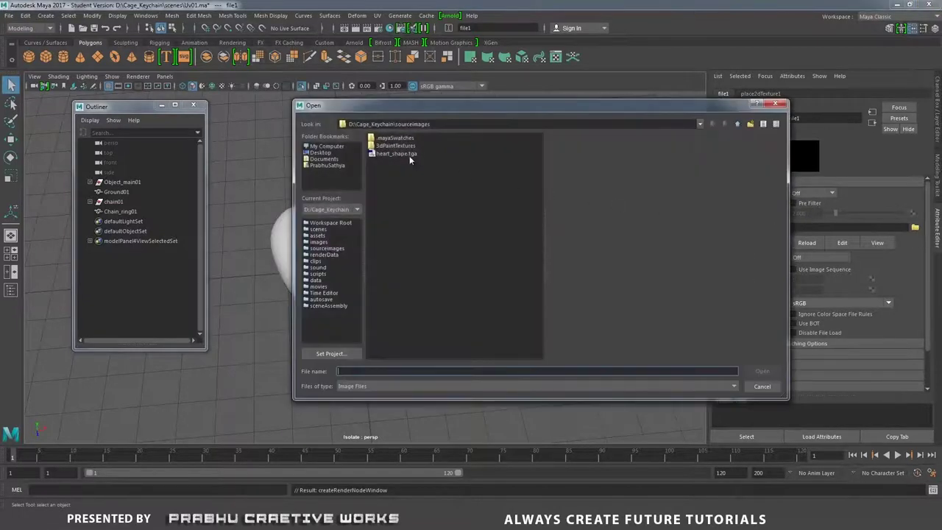
click(397, 154)
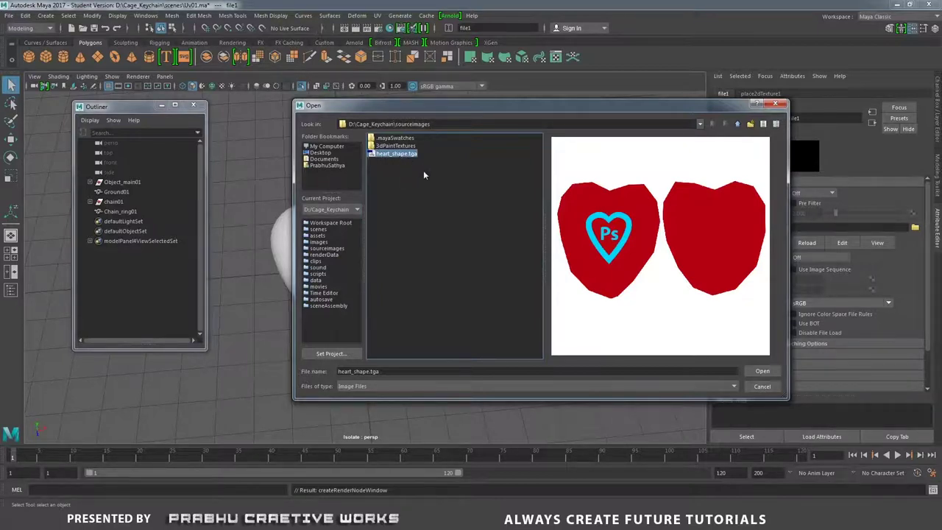
click(769, 370)
Turn on textured display in the viewport and end the heart's isolation to show the whole keychain
alt+drag(498, 263, 532, 280)
key(6)
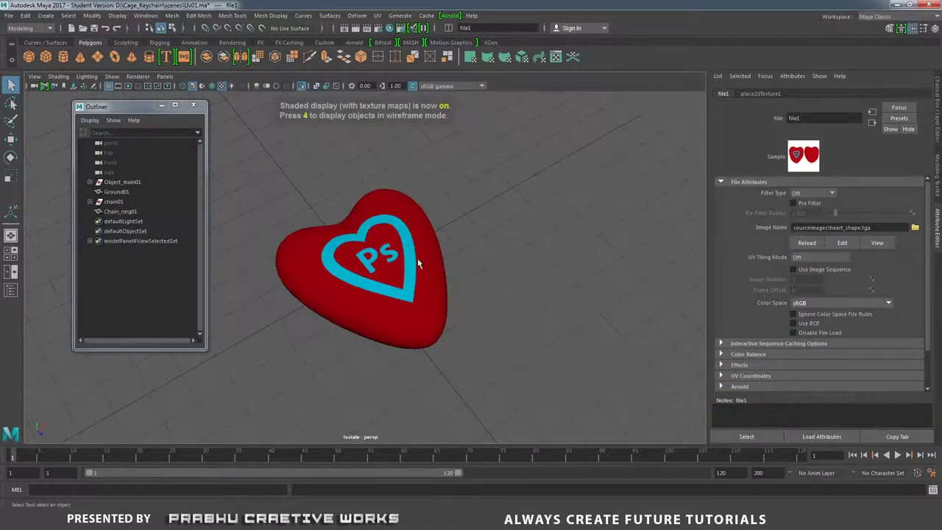
alt+drag(464, 303, 446, 286)
click(441, 284)
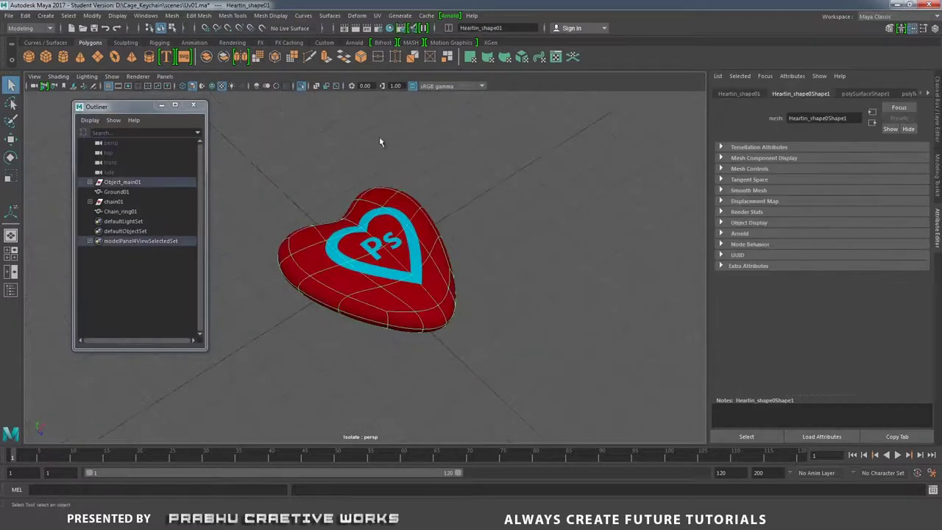
click(300, 86)
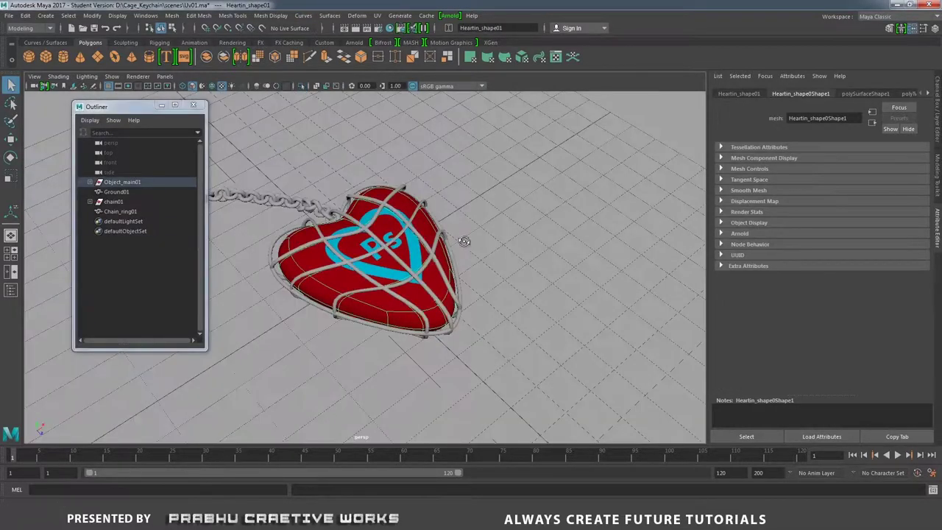
Examine the textured heart, its cage wires and the chain from several angles
alt+drag(465, 242, 401, 269)
alt+right_drag(372, 243, 379, 241)
alt+drag(378, 240, 379, 210)
alt+right_drag(380, 209, 439, 269)
alt+drag(439, 269, 419, 276)
click(542, 233)
click(425, 242)
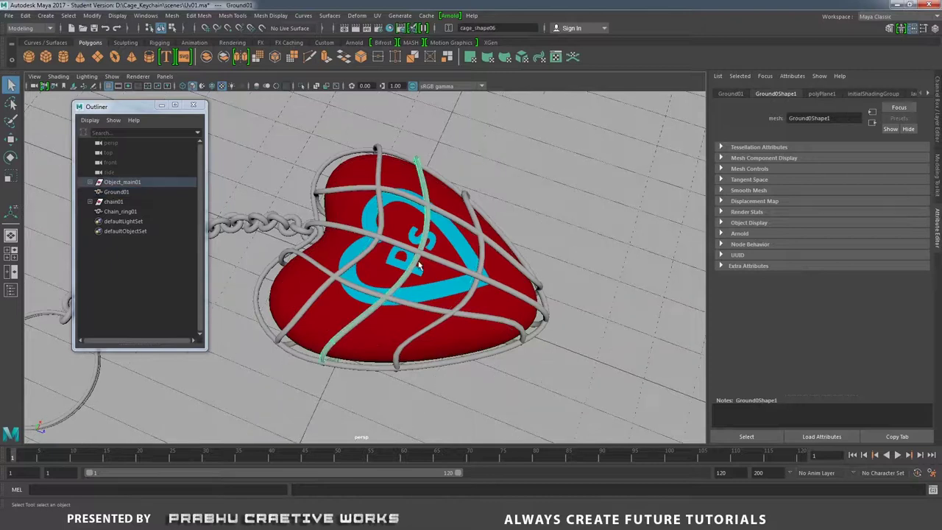
alt+drag(641, 276, 545, 267)
alt+middle_drag(544, 267, 633, 243)
alt+right_drag(633, 242, 496, 256)
alt+drag(496, 254, 411, 211)
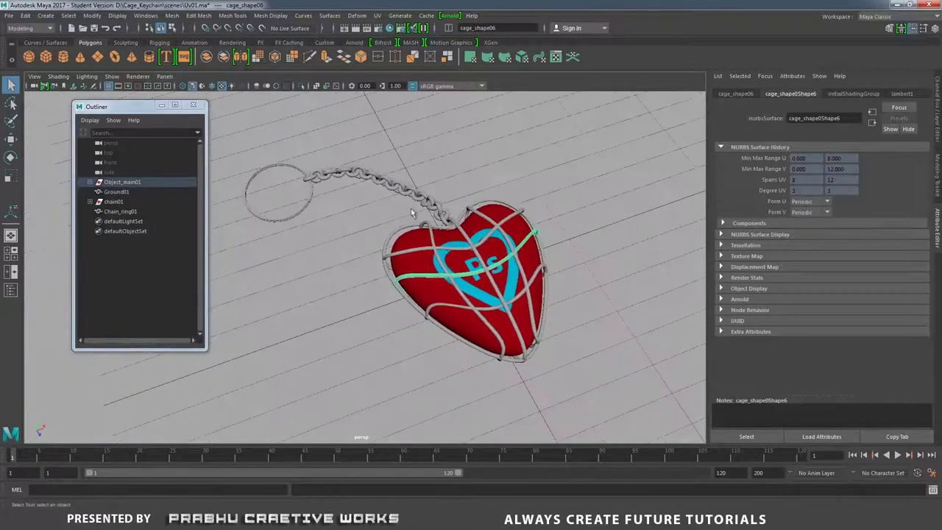
click(386, 269)
click(432, 254)
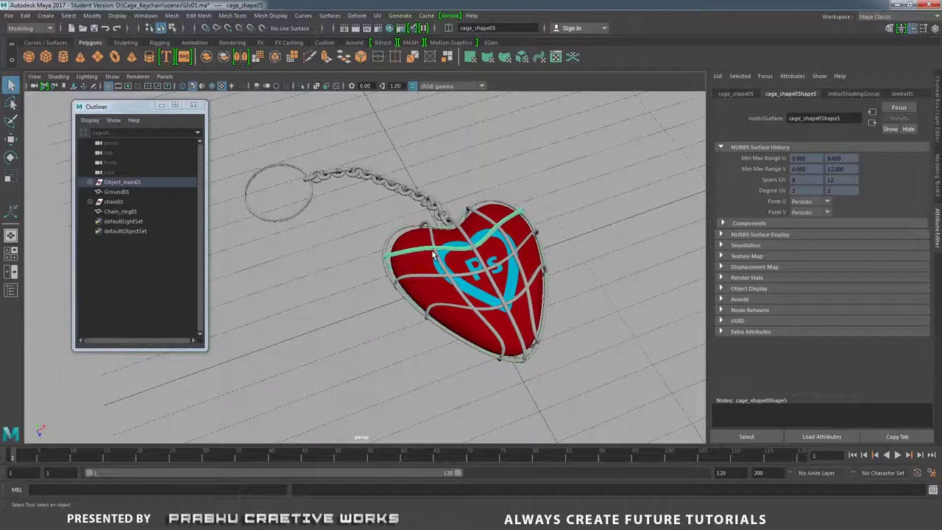
Select all seven cage_shape objects inside Object_main01 together with the chain01 group and Chain_ring01
click(97, 183)
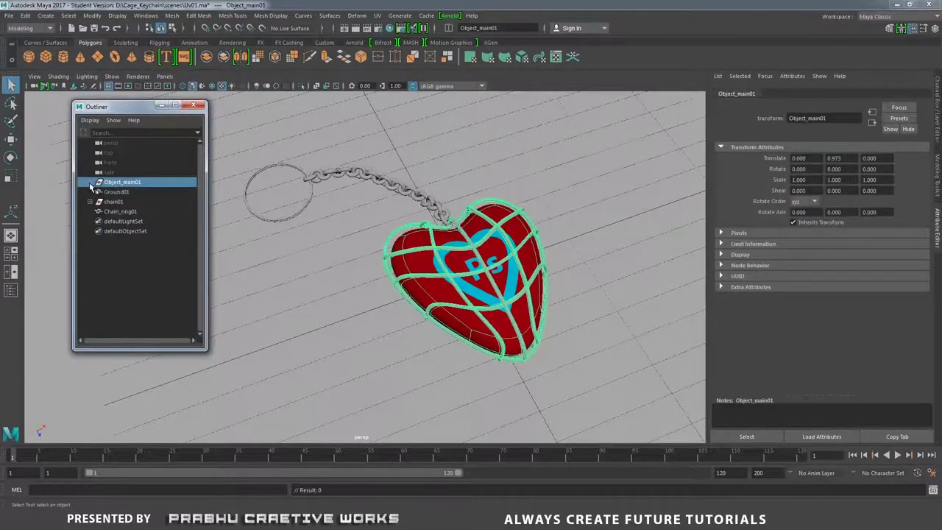
click(89, 181)
click(126, 192)
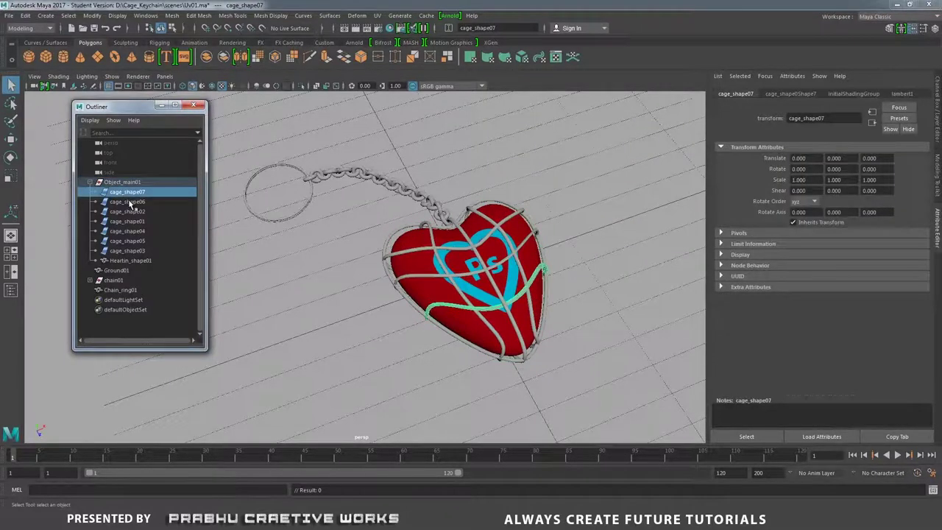
drag(130, 204, 135, 261)
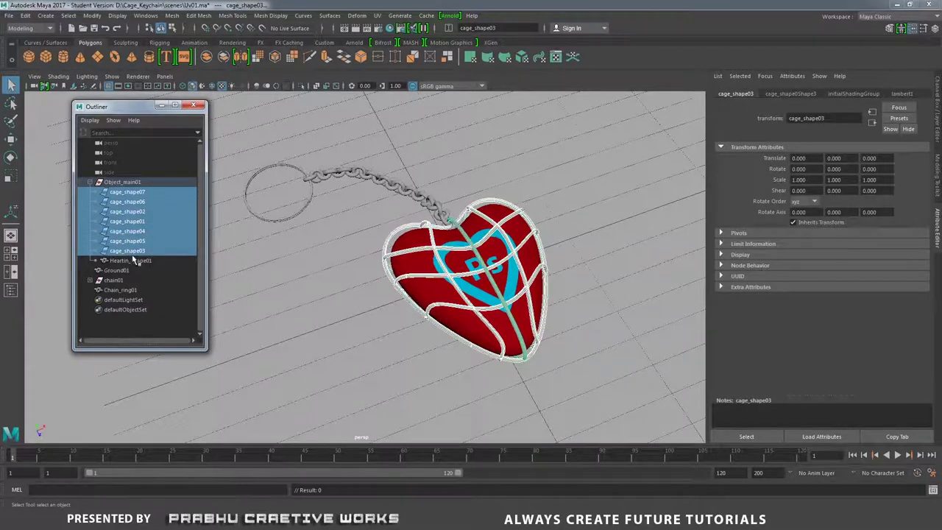
click(89, 280)
drag(199, 227, 203, 256)
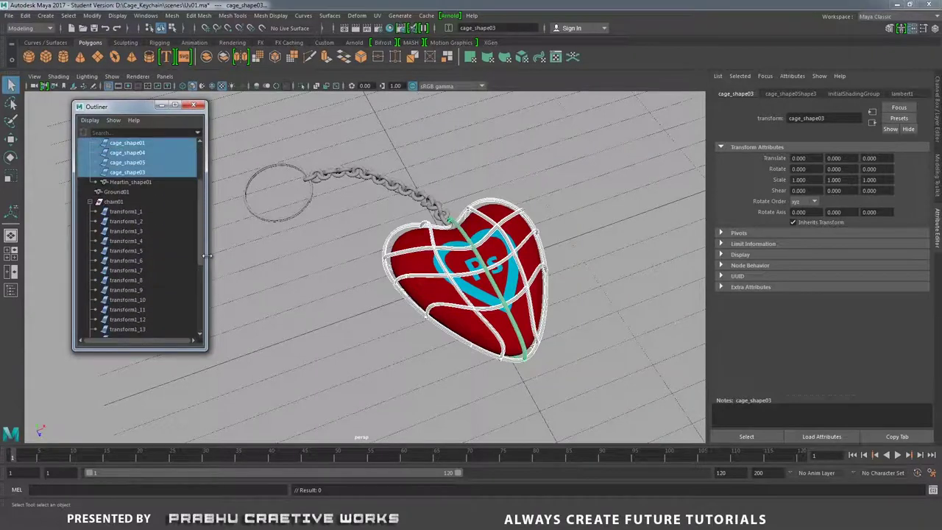
ctrl+click(112, 202)
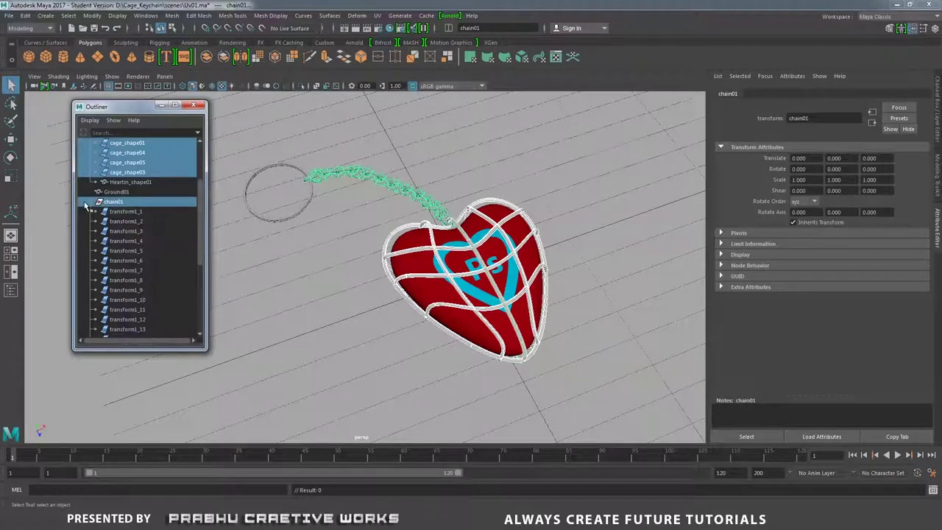
click(93, 202)
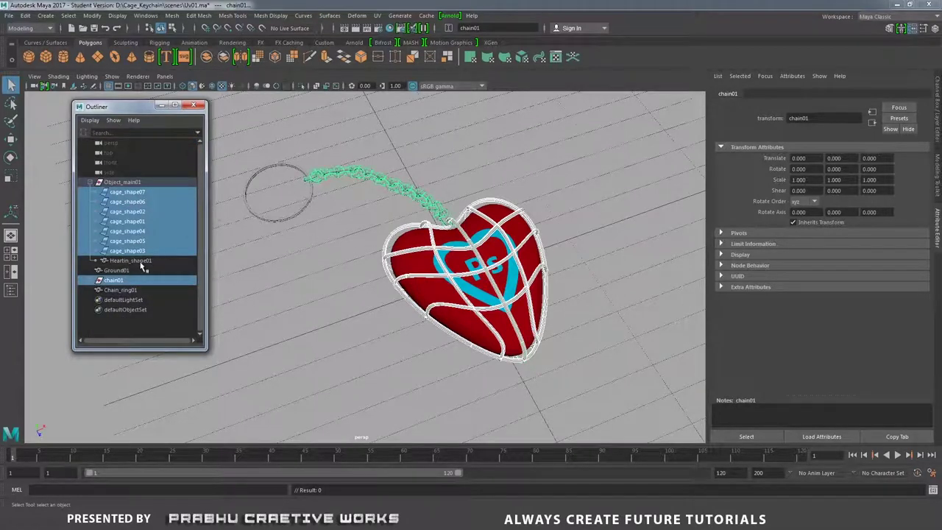
ctrl+click(122, 291)
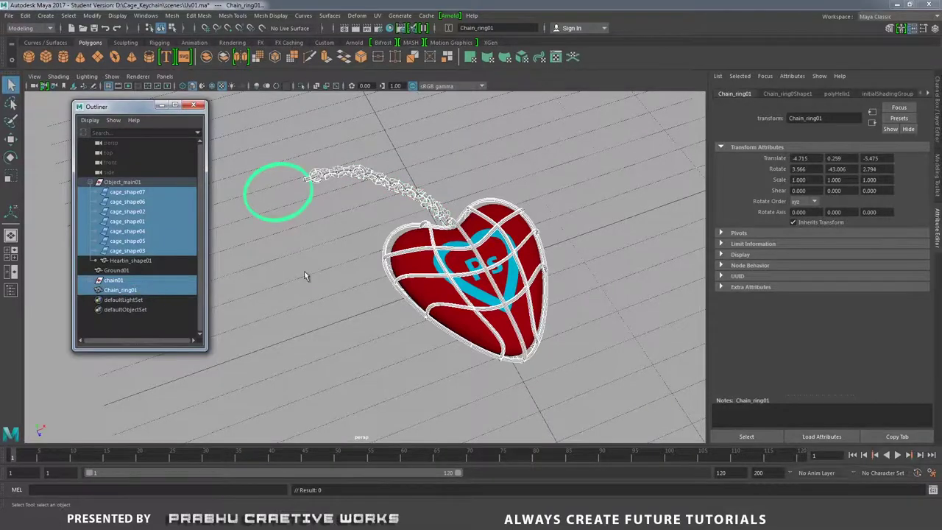
Assign a new Arnold aiStandard material to the selected cage, chain and ring, and rename it steel_aiStandard2
alt+drag(403, 267, 428, 288)
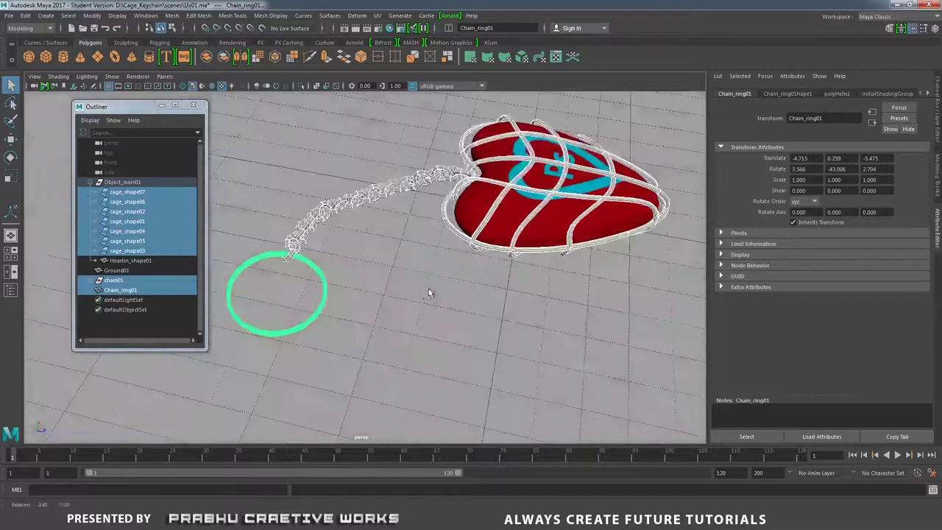
alt+drag(389, 218, 387, 214)
right_drag(388, 204, 388, 429)
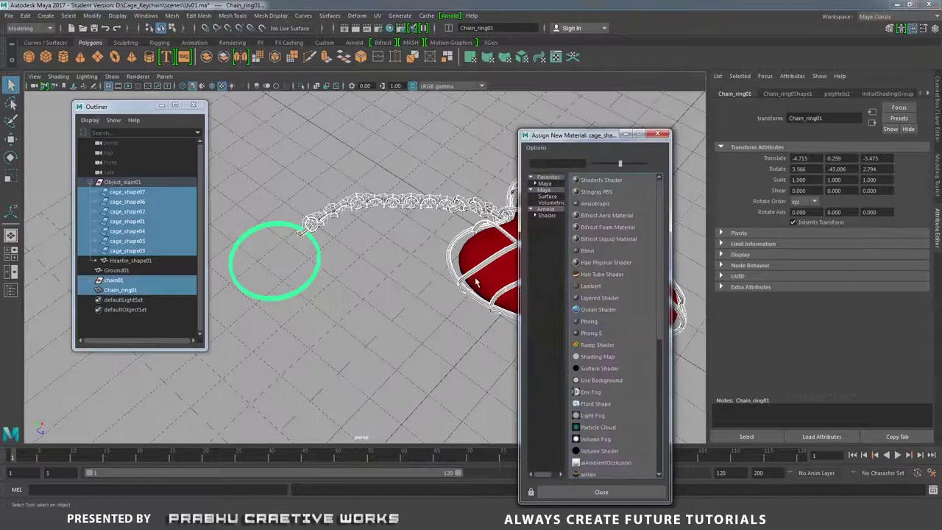
click(550, 209)
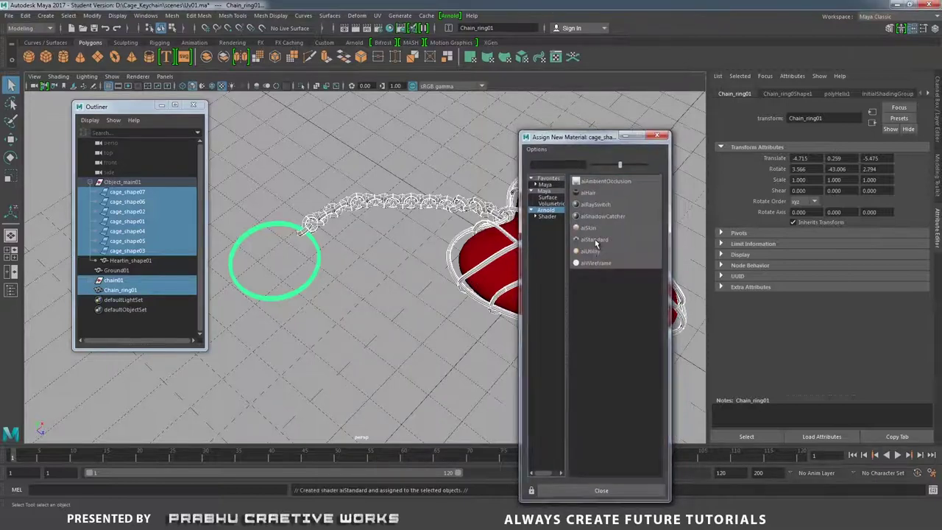
click(596, 242)
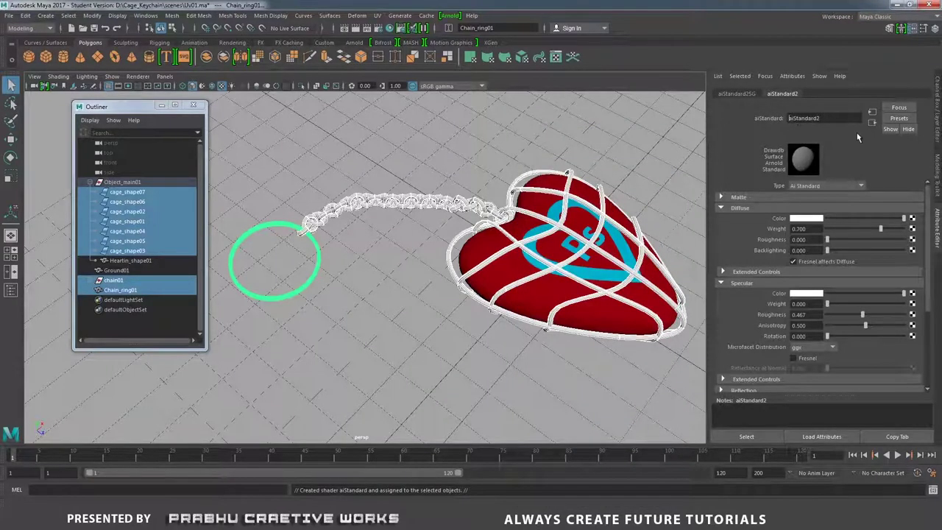
text(steel_)
key(Return)
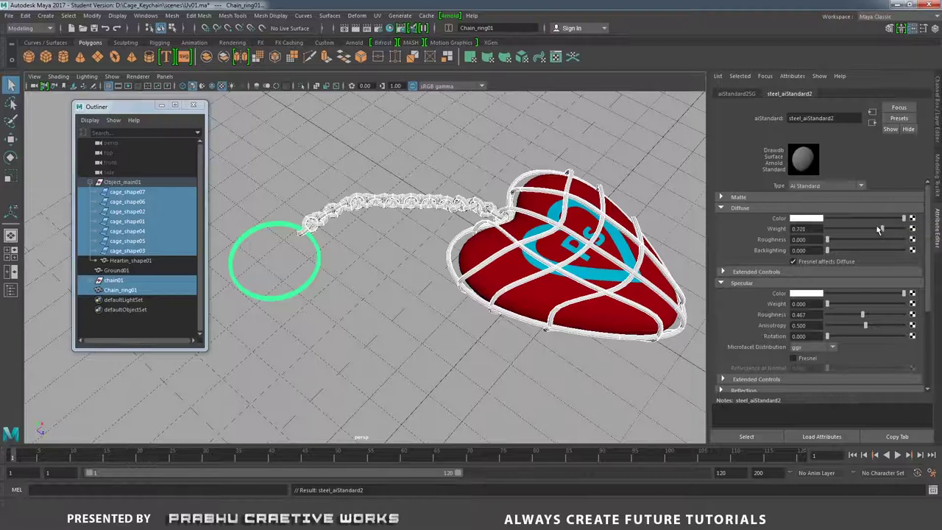
Set the steel material's diffuse weight to 0, its diffuse color to black and its specular weight to 1
drag(879, 228, 827, 228)
drag(905, 219, 740, 248)
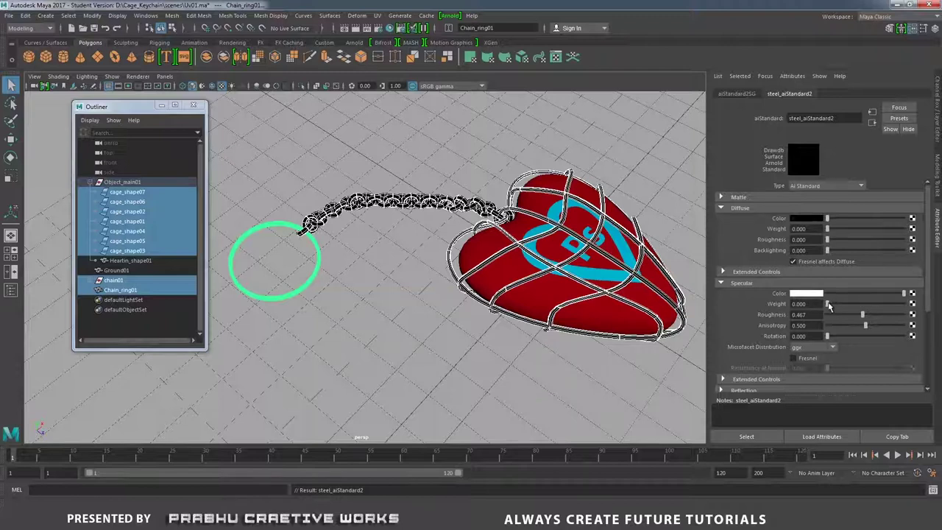
drag(828, 304, 904, 304)
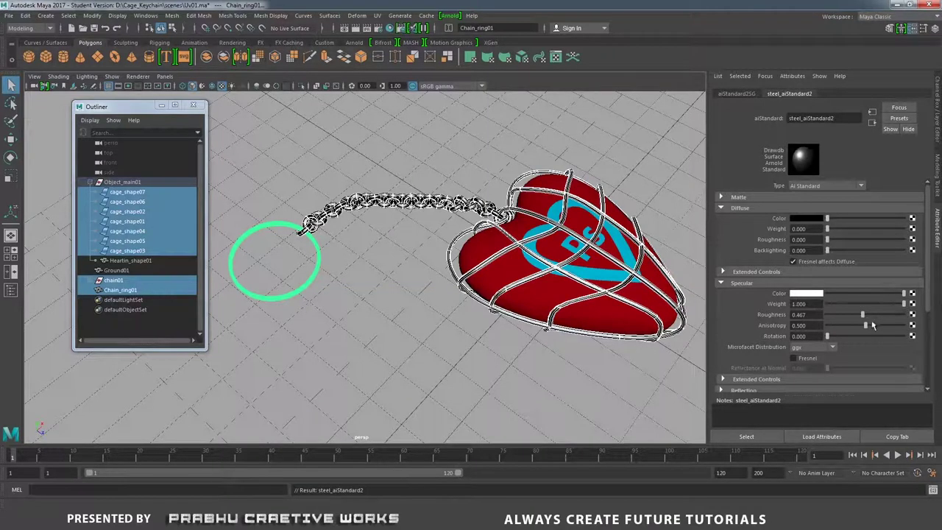
Set the steel material's specular roughness to 0.2 and enable Fresnel with a Reflectance at Normal of 0.9
click(817, 315)
text(0.2)
key(Return)
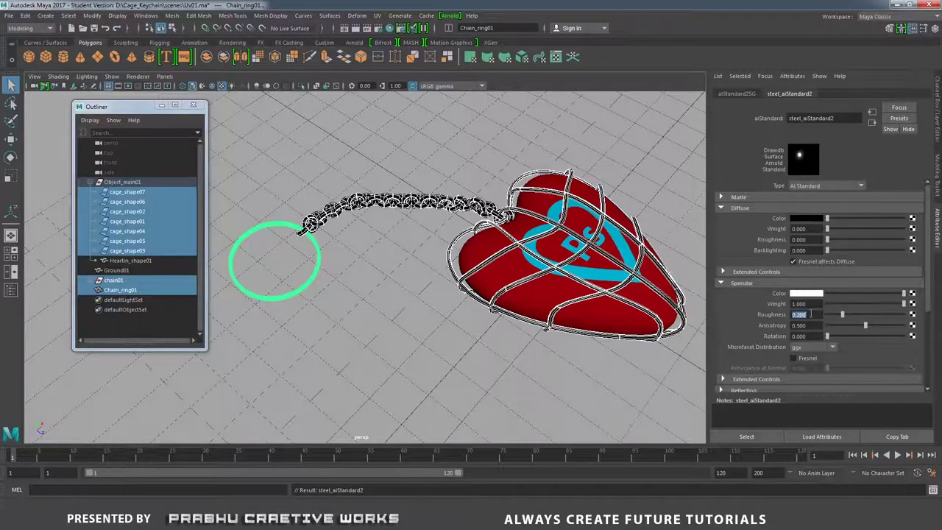
click(807, 359)
drag(825, 368, 894, 369)
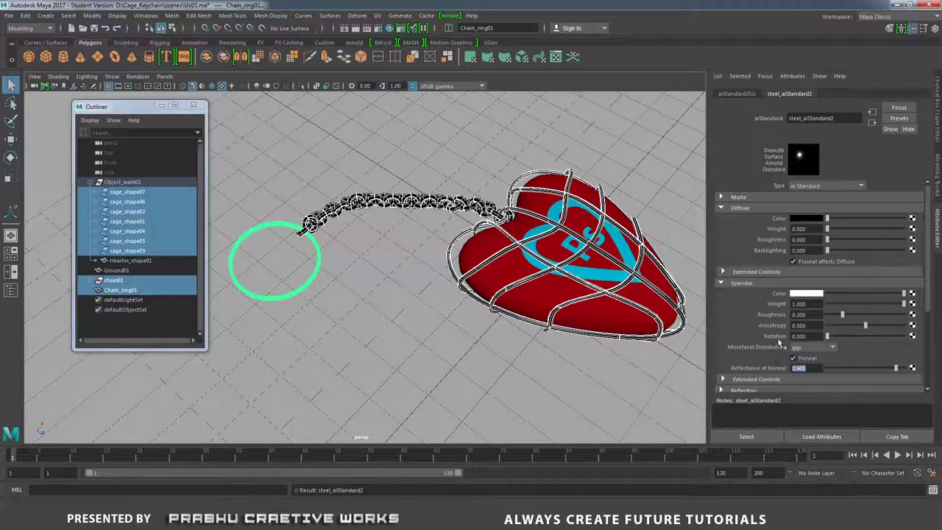
alt+right_drag(488, 301, 434, 293)
alt+drag(435, 293, 383, 313)
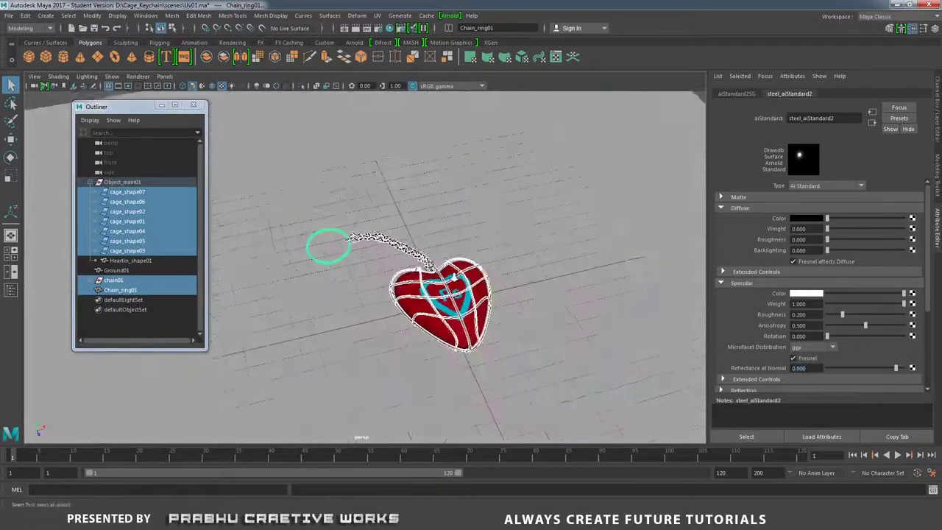
Start a live Arnold RenderView render of the perspective view and place its window clear of the model
mouse_move(464, 300)
alt+right_down()
mouse_move(442, 298)
mouse_move(475, 298)
alt+right_up()
alt+drag(475, 298, 486, 294)
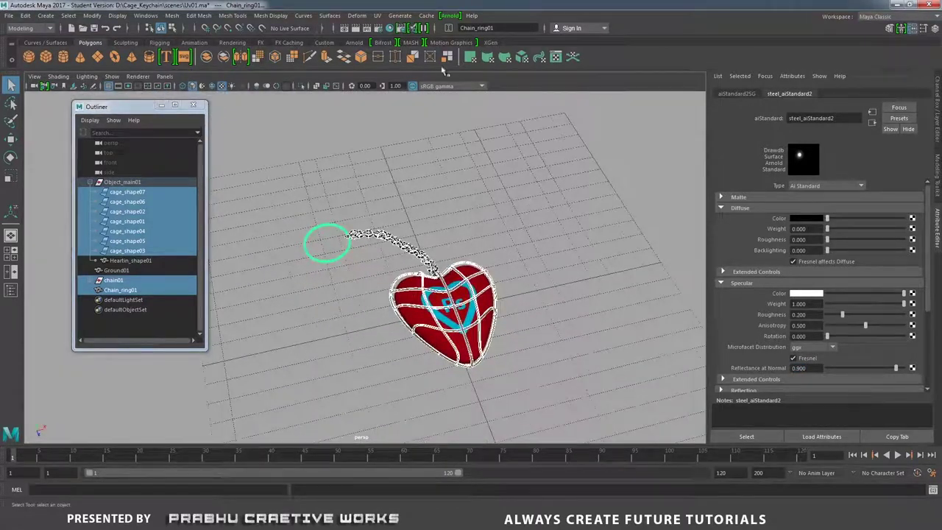
click(449, 16)
click(475, 33)
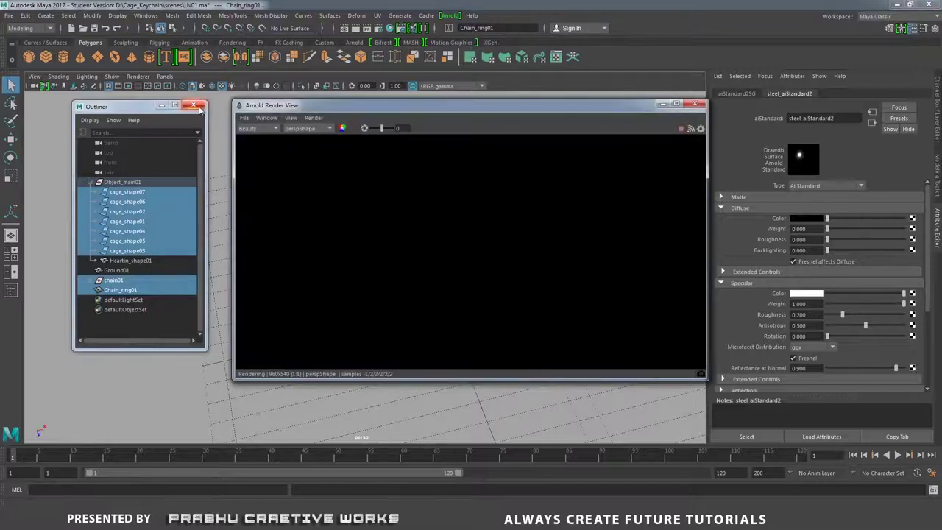
drag(588, 109, 874, 97)
alt+drag(388, 247, 414, 235)
alt+right_drag(414, 236, 304, 221)
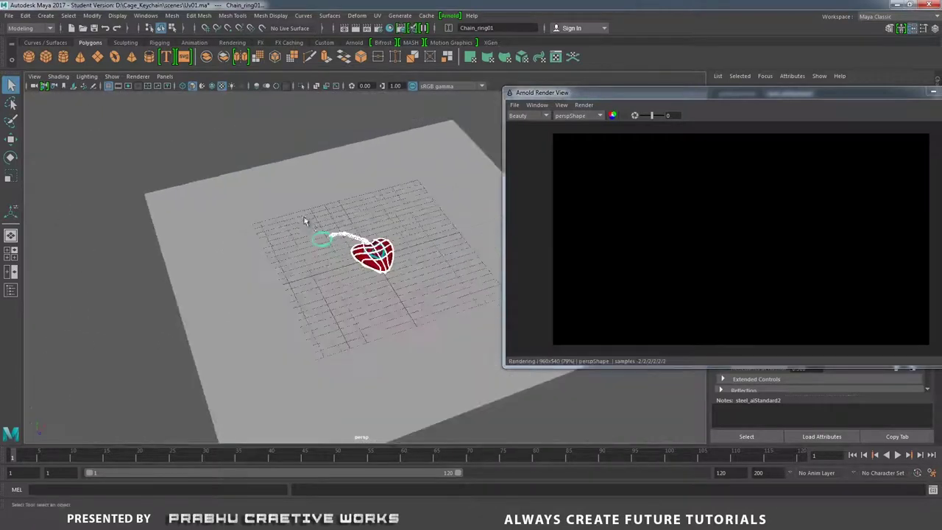
Switch to the four-view layout, minimize the render window and enlarge the top and perspective views to full height
key(space)
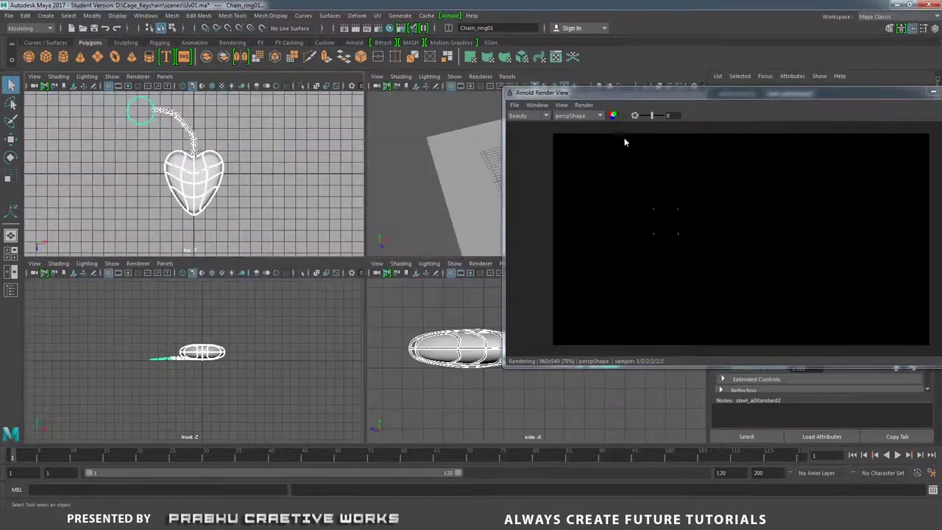
drag(637, 91, 555, 162)
drag(436, 191, 406, 171)
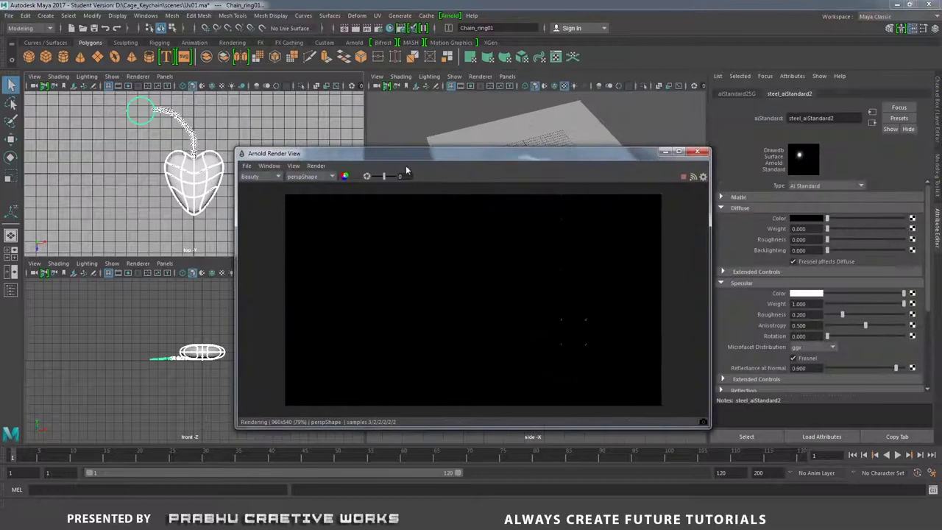
click(663, 153)
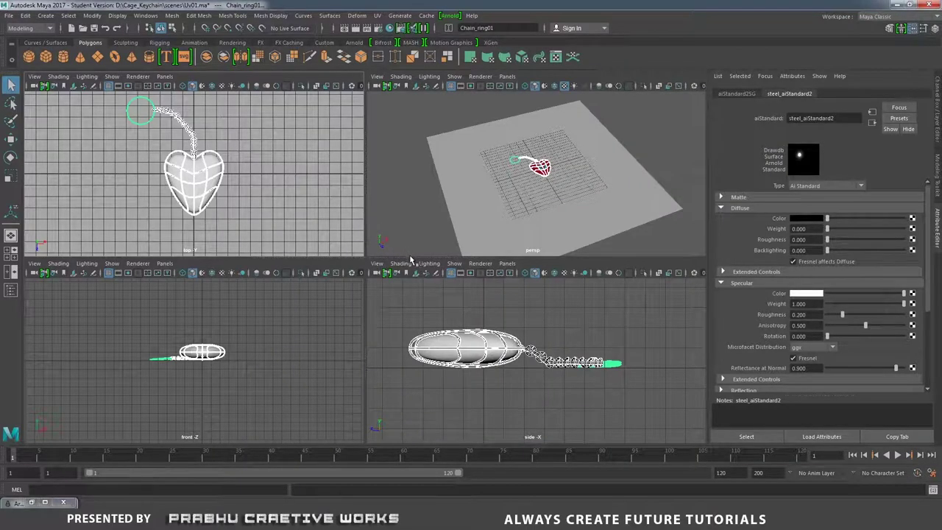
drag(411, 259, 434, 446)
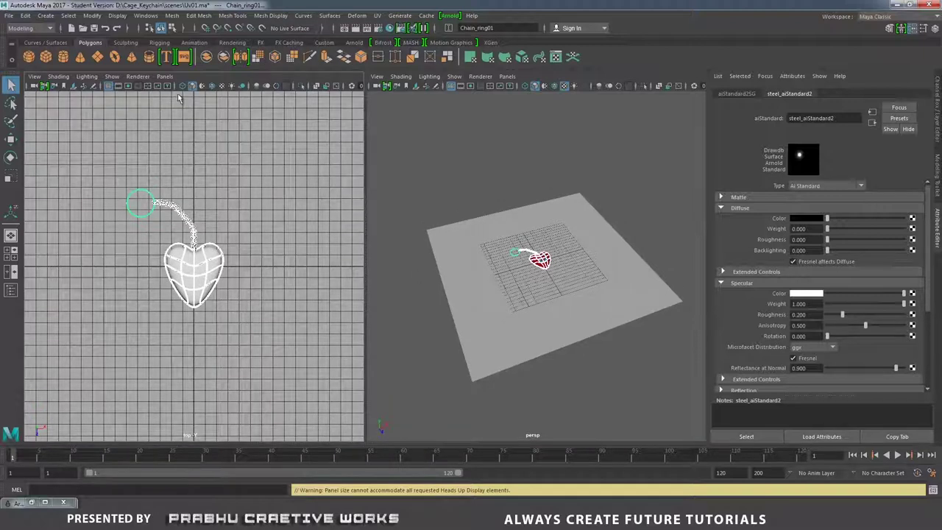
Create a camera at the origin and scale it uniformly to about 11
click(245, 43)
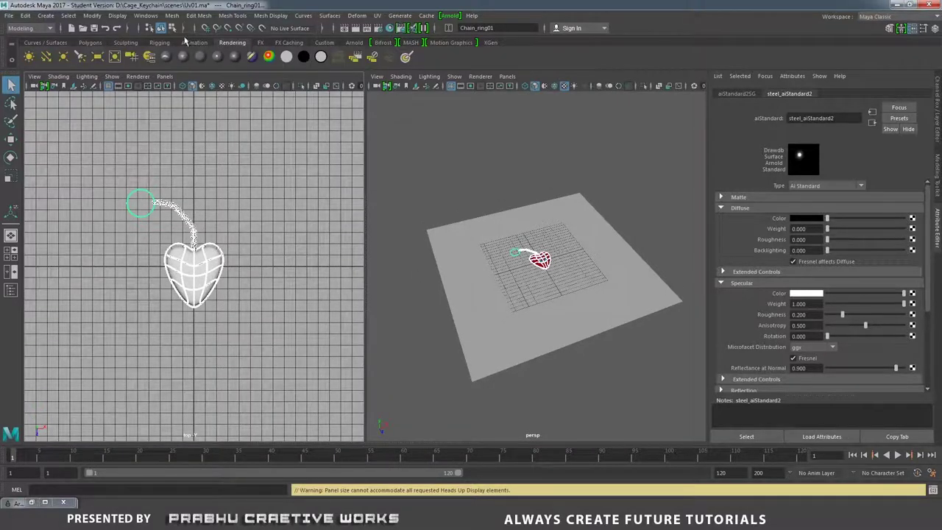
click(131, 57)
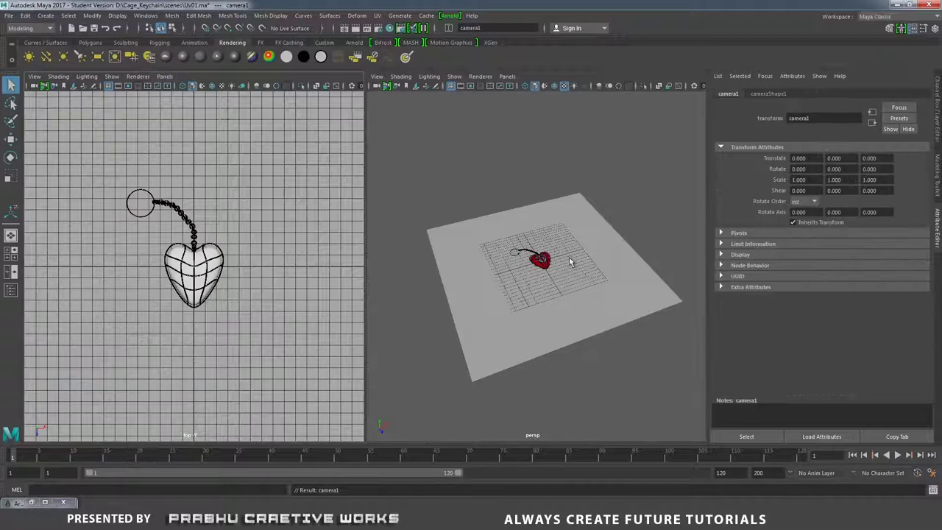
key(r)
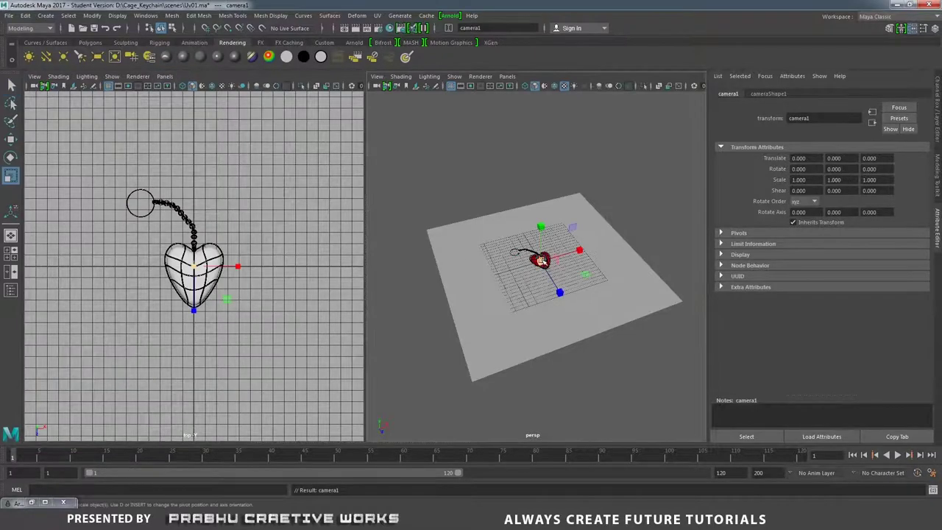
drag(541, 260, 622, 265)
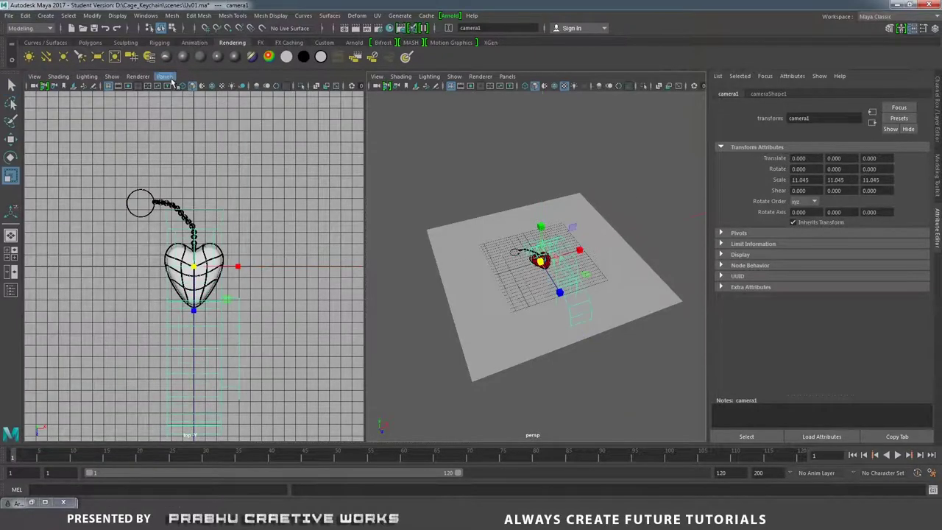
Replace the top view with the new camera's view, show it textured and frame the whole keychain from above at an angle
click(167, 77)
mouse_move(193, 90)
click(274, 89)
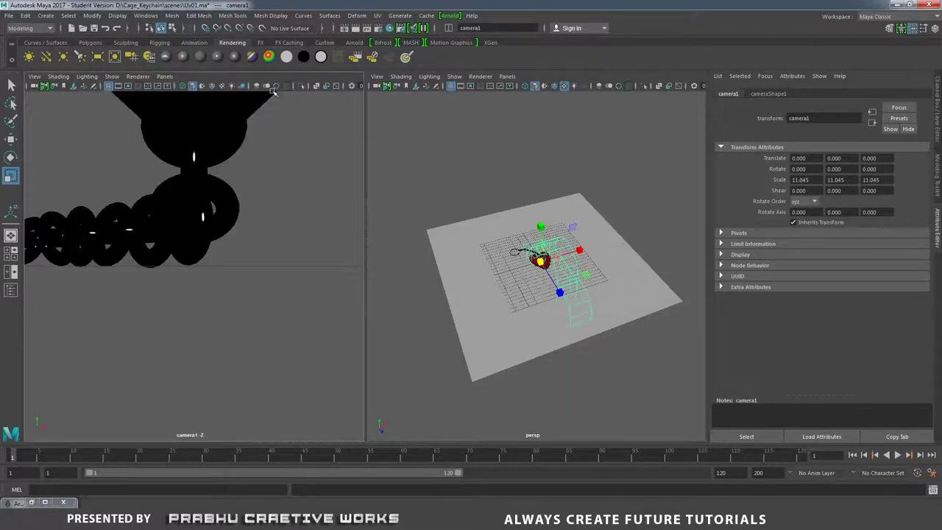
alt+drag(255, 261, 281, 328)
key(6)
key(bracketleft)
alt+middle_drag(273, 303, 307, 281)
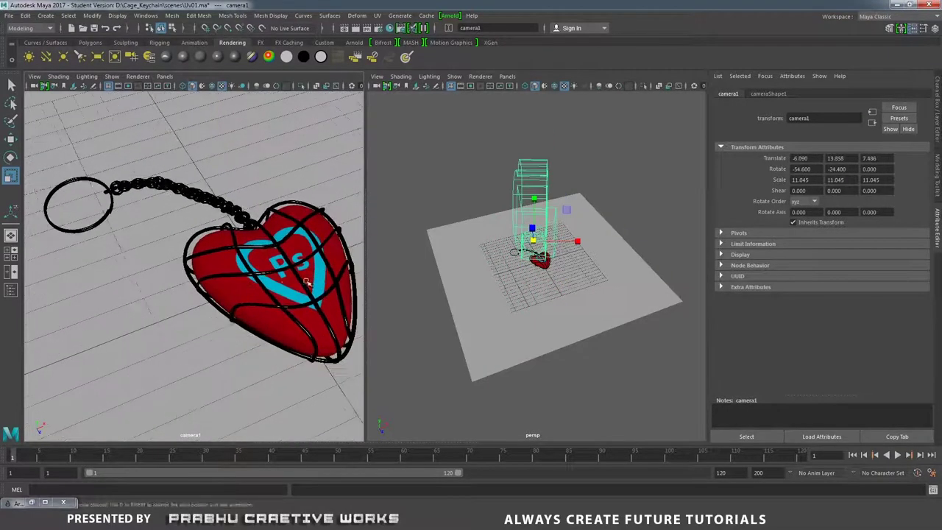
scroll(318, 285, down, 2)
scroll(291, 318, down, 2)
alt+drag(273, 305, 275, 313)
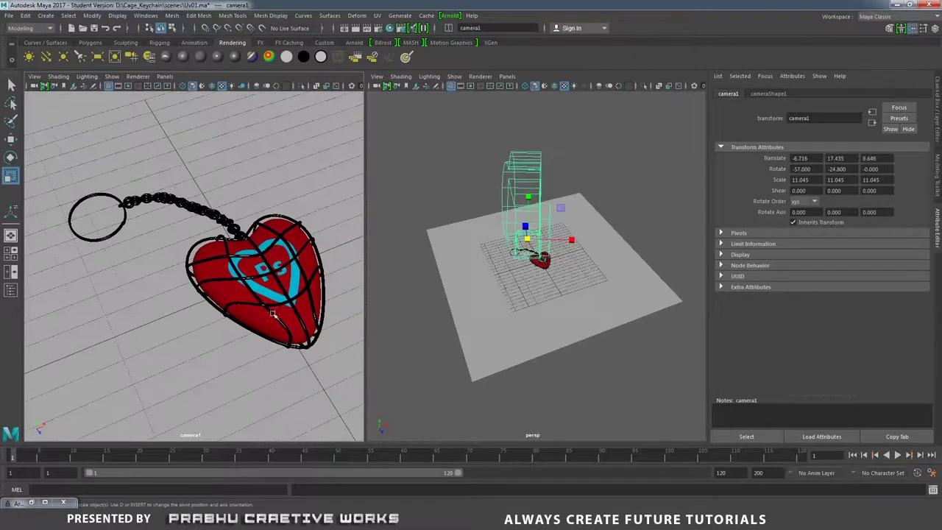
Set the camera view to Overscan and display its Resolution Gate
click(35, 76)
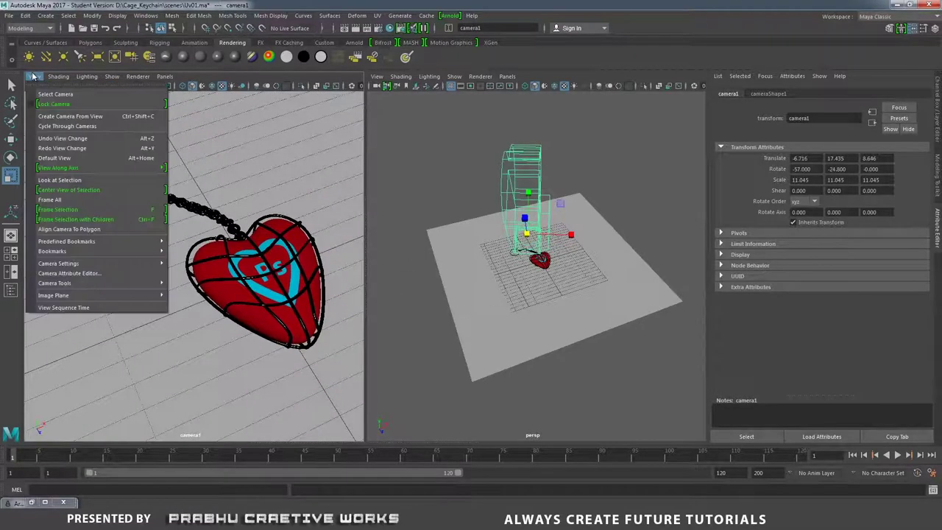
mouse_move(57, 265)
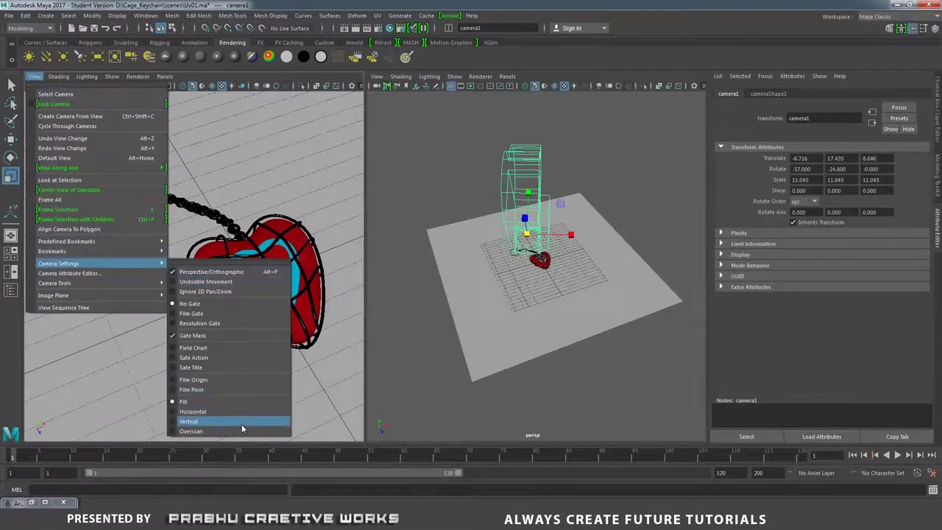
click(241, 429)
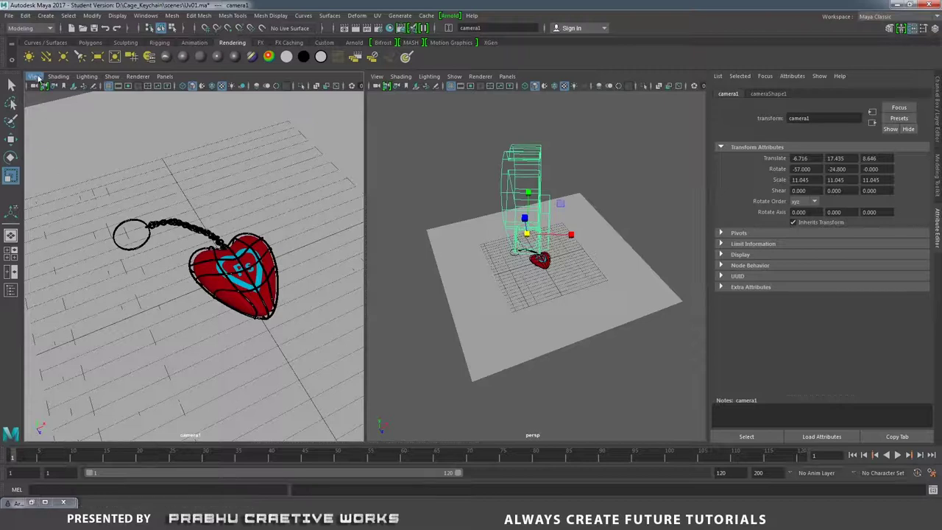
click(35, 77)
mouse_move(64, 264)
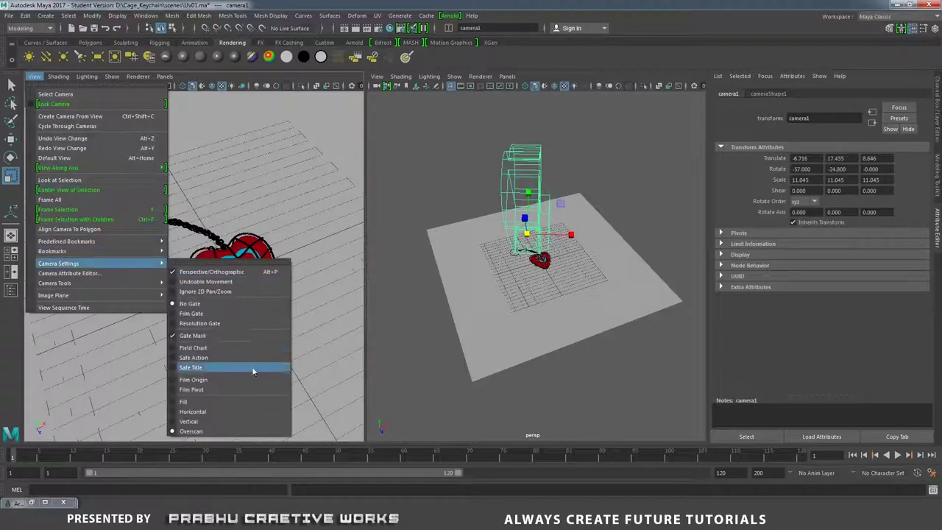
click(235, 319)
Reframe the keychain closely inside the resolution gate and lock the camera
alt+right_drag(238, 259, 252, 275)
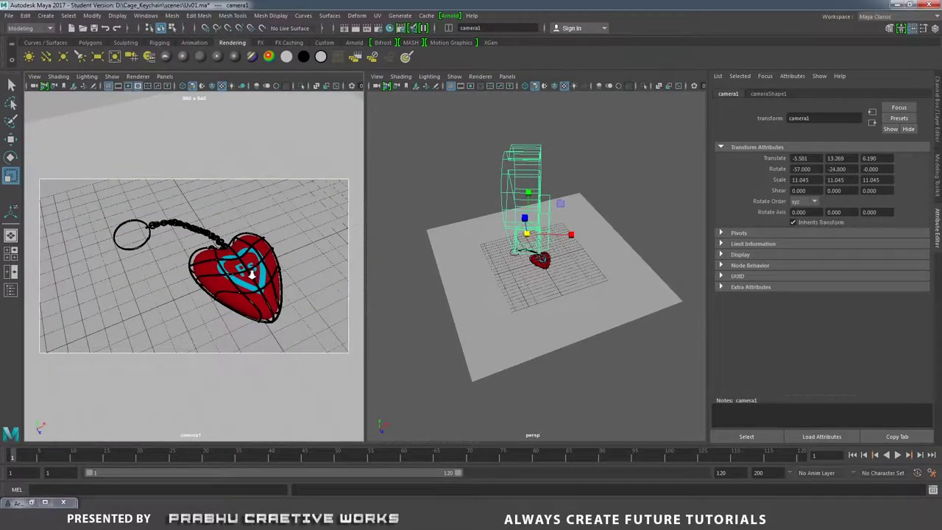
alt+drag(253, 275, 255, 253)
alt+right_drag(256, 255, 237, 270)
alt+middle_drag(235, 269, 249, 271)
alt+right_drag(248, 271, 257, 274)
alt+drag(258, 274, 260, 280)
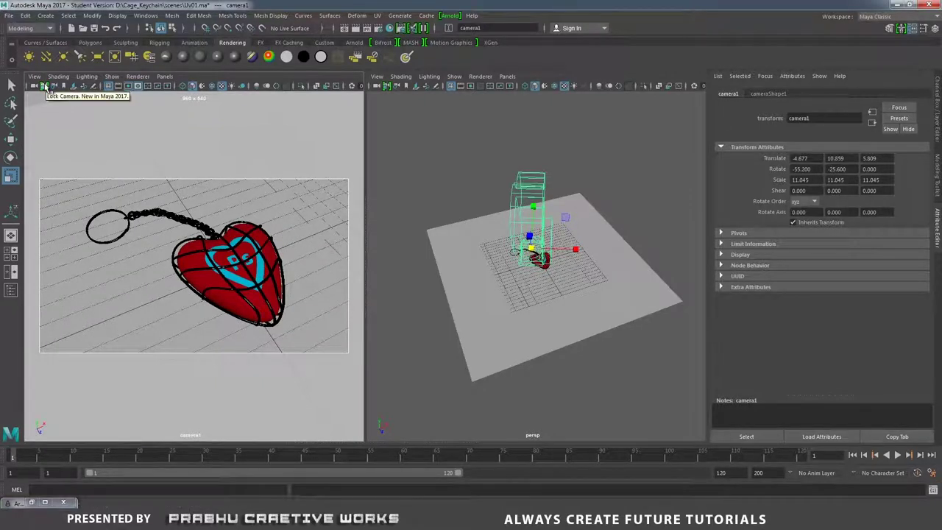
click(44, 86)
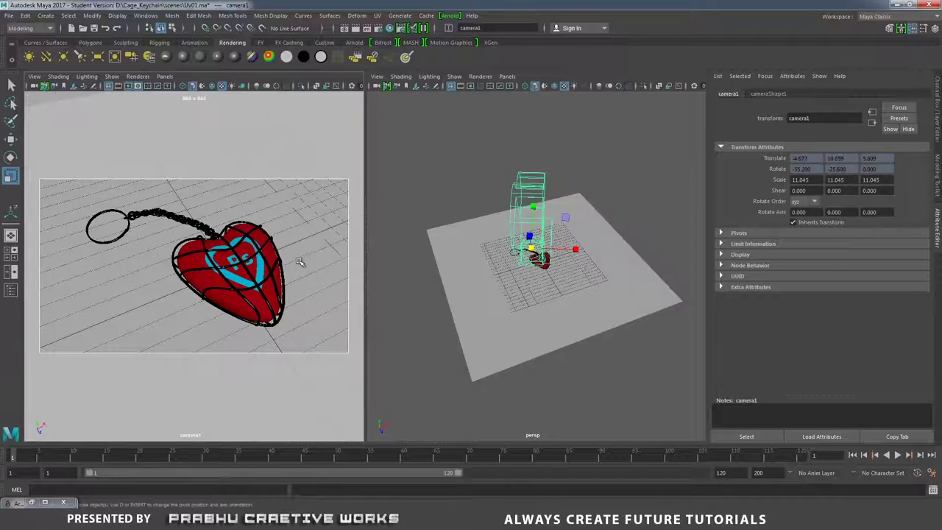
Hide cameras in the perspective view and bring the keychain closer there
click(610, 169)
alt+drag(610, 169, 627, 181)
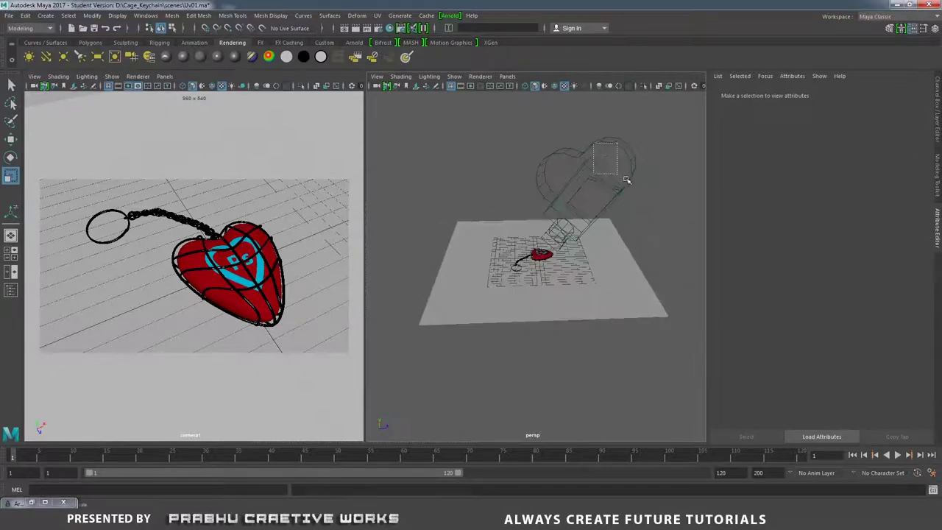
click(454, 77)
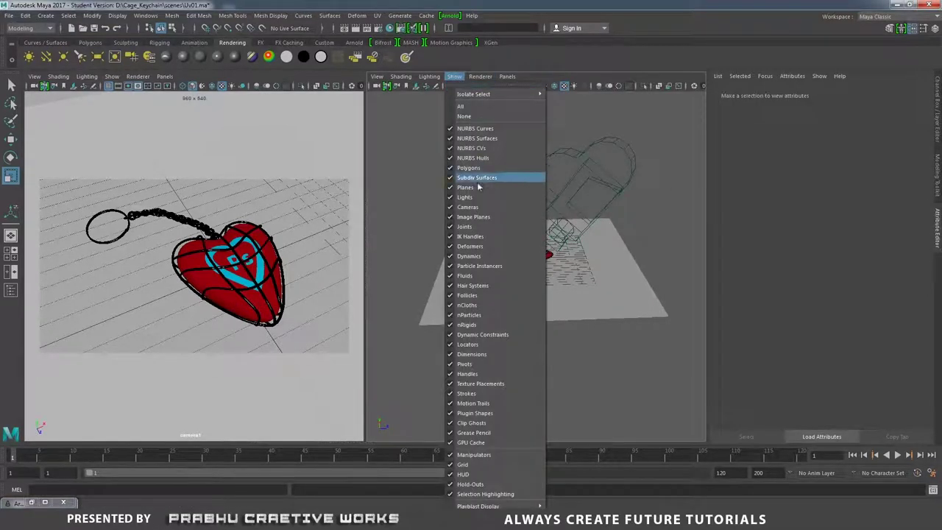
click(461, 208)
alt+drag(562, 211, 593, 230)
scroll(593, 275, up, 5)
alt+drag(593, 275, 574, 270)
scroll(599, 277, up, 3)
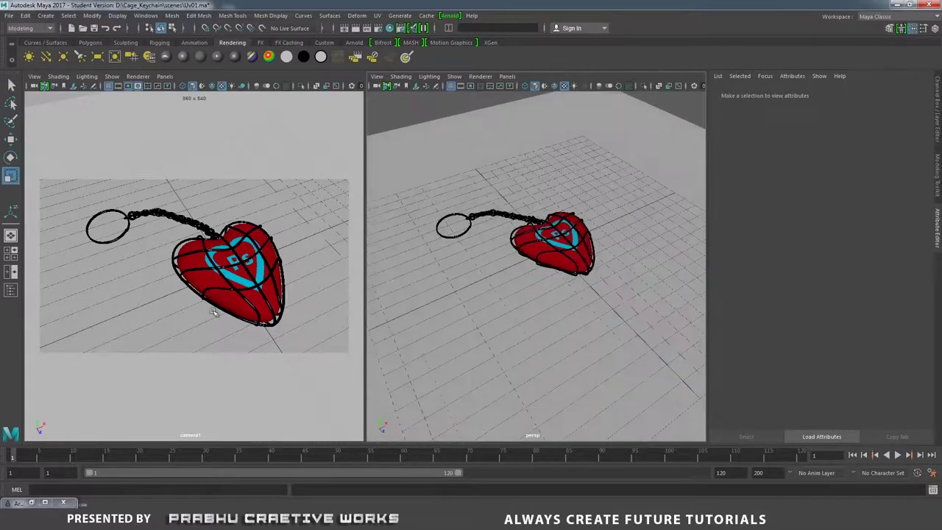
Restore the Arnold render window, render through cameraShape1, and move and resize the window to leave the perspective view uncovered
click(32, 502)
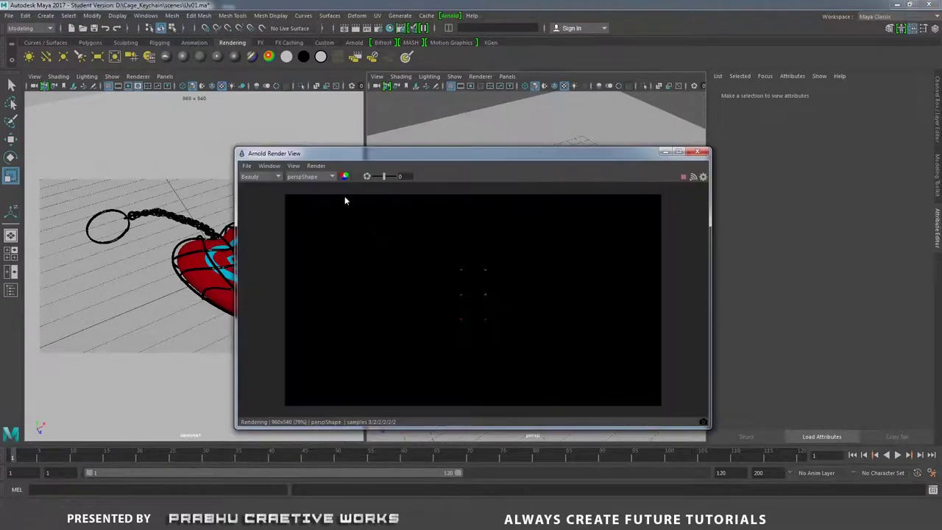
click(313, 176)
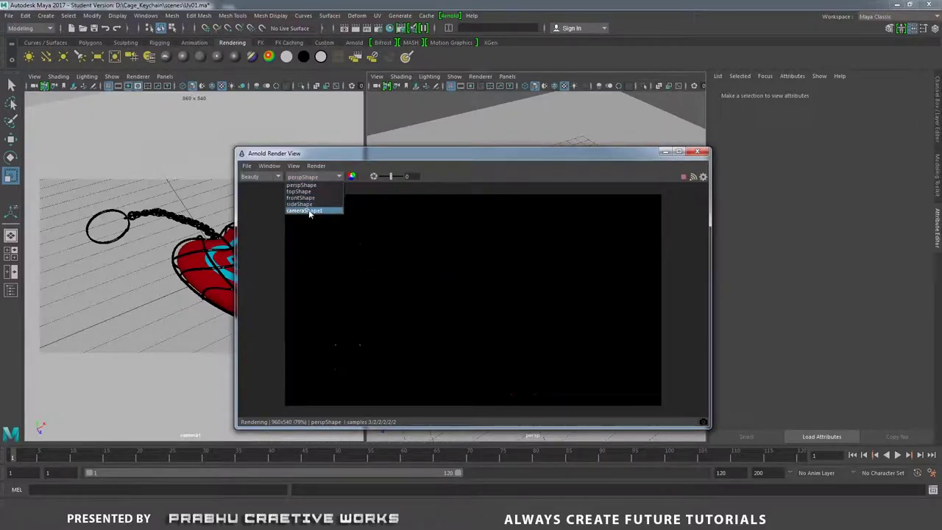
click(301, 210)
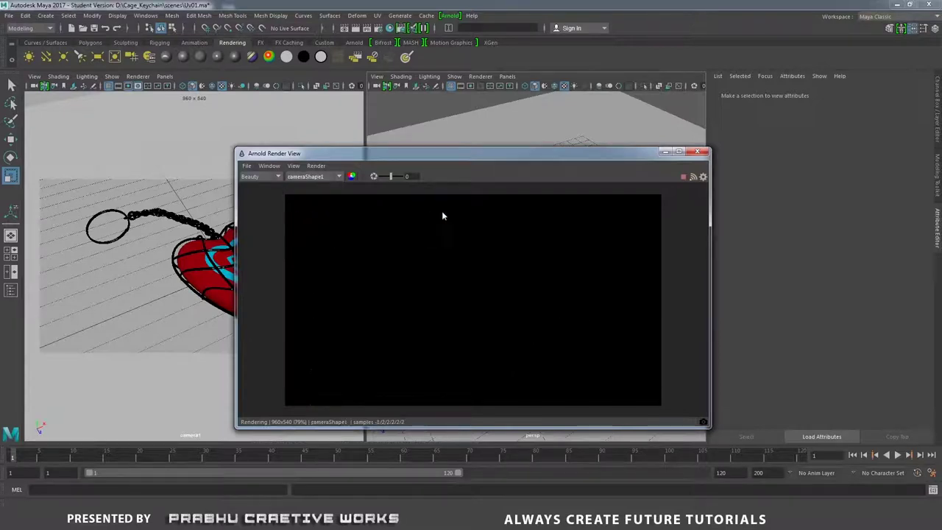
drag(625, 153, 366, 137)
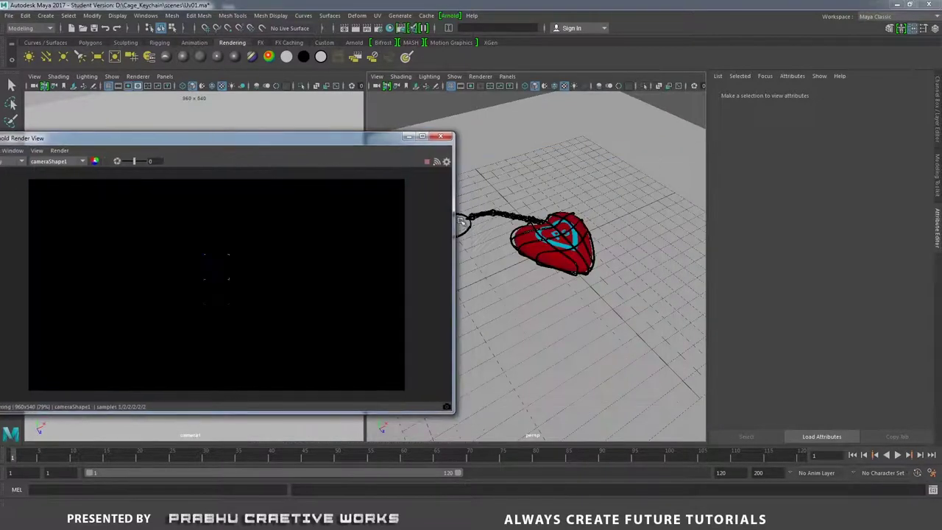
drag(444, 263, 417, 263)
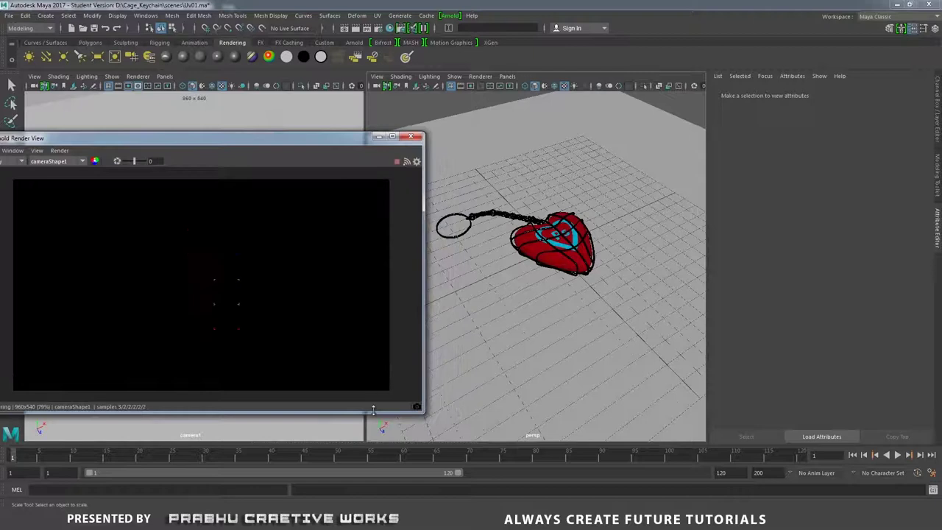
drag(373, 409, 373, 436)
drag(425, 346, 414, 346)
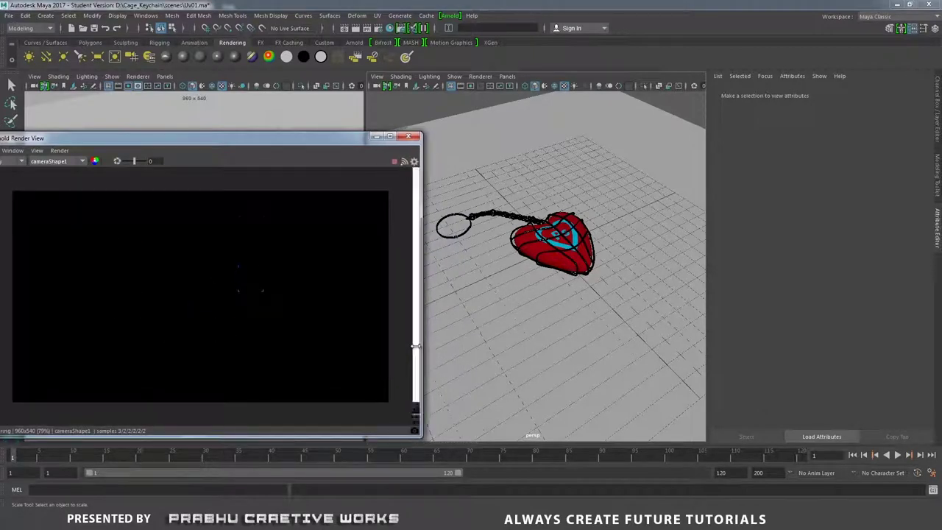
Add an Arnold Skydome Light to the scene with the whole ground plane in the perspective view
alt+right_drag(647, 229, 519, 185)
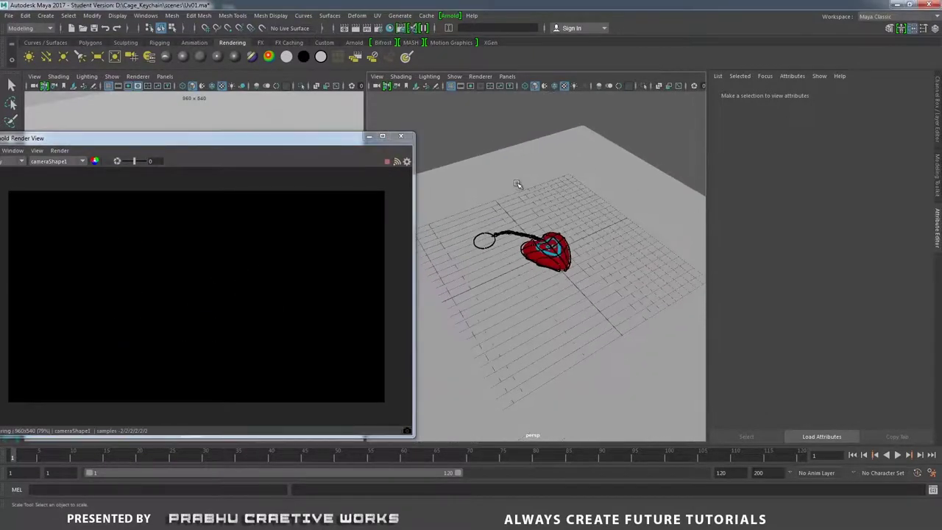
alt+middle_drag(519, 184, 582, 208)
alt+right_drag(582, 208, 518, 221)
scroll(568, 245, up, 2)
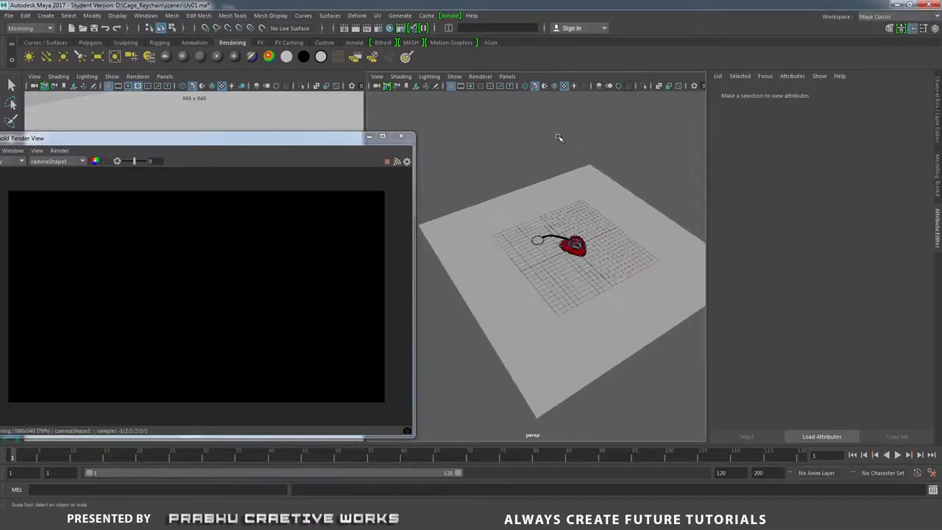
click(449, 16)
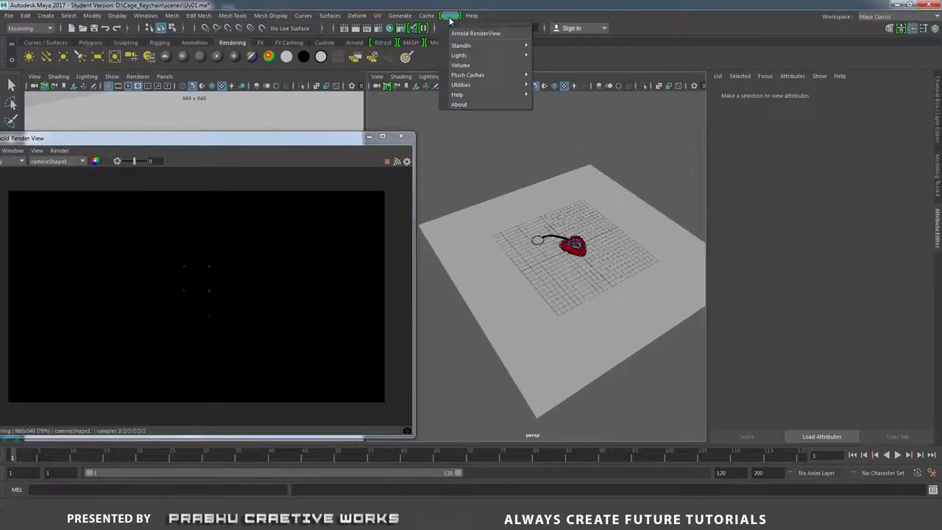
mouse_move(461, 47)
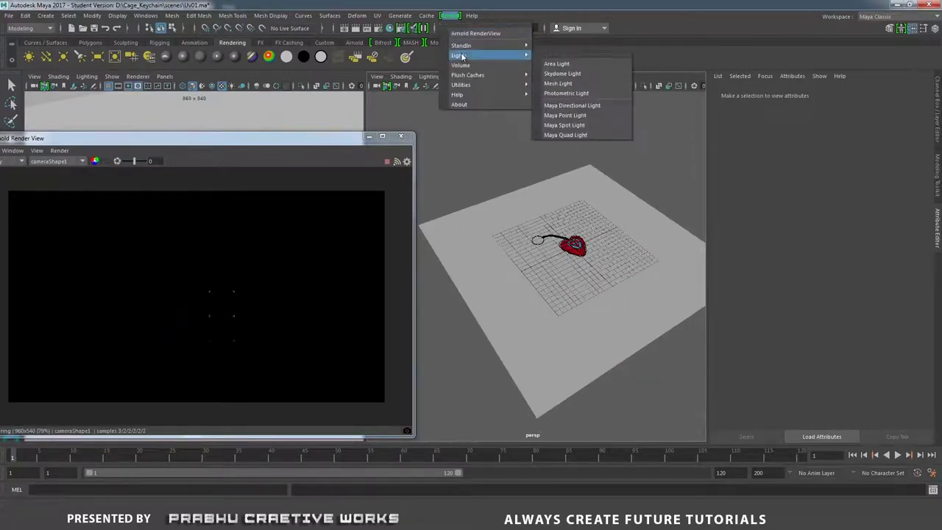
click(574, 75)
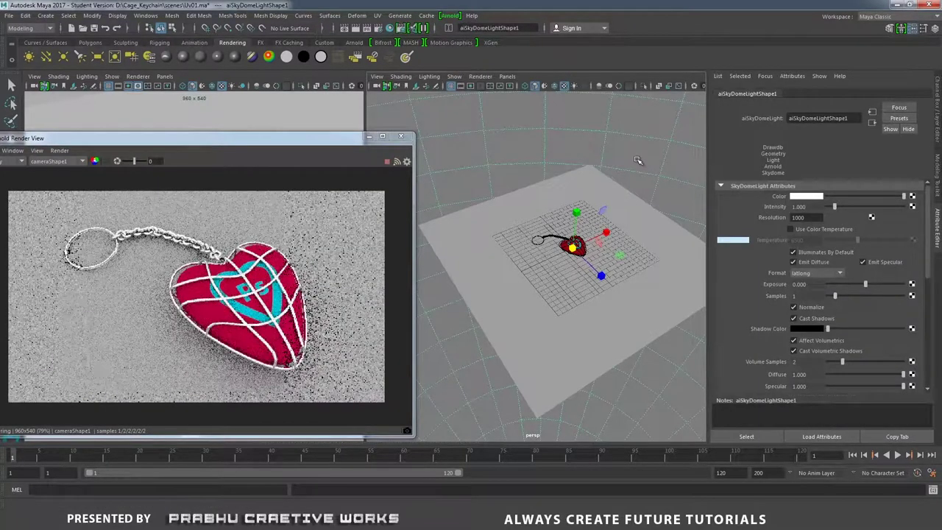
Select the skydome light in the perspective view and display the aiSkyDomeLightShape1 attributes
alt+right_drag(640, 161, 610, 163)
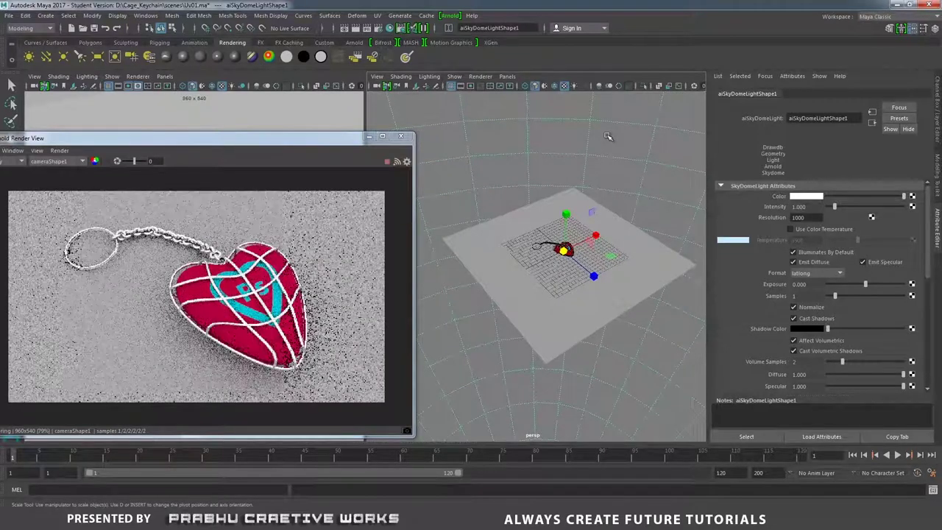
click(601, 130)
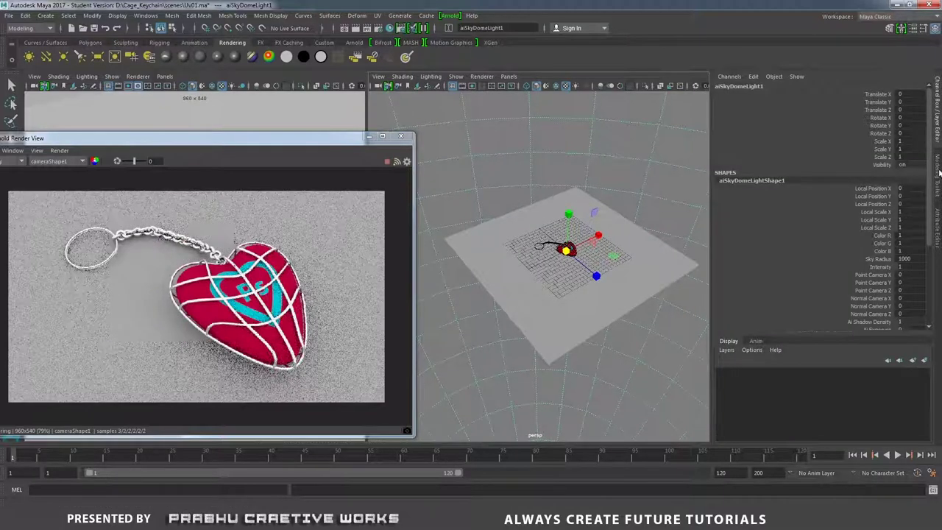
click(936, 222)
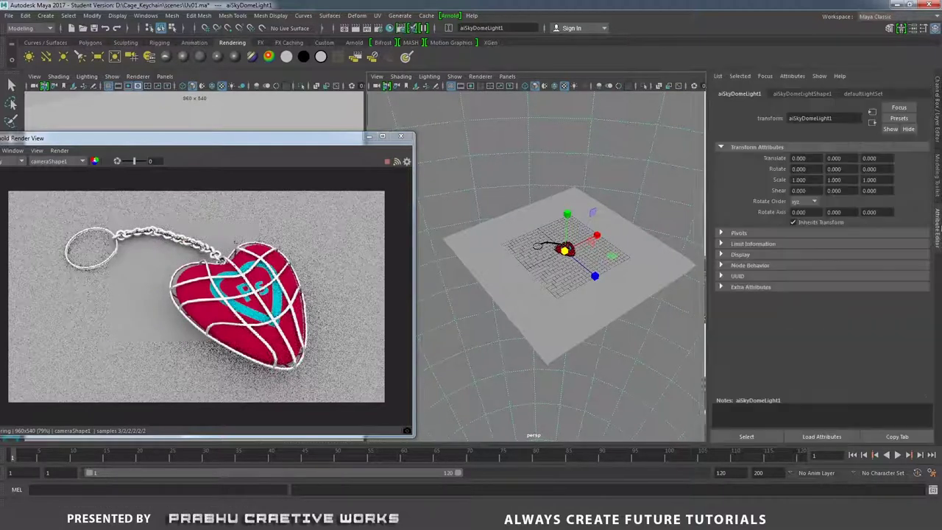
click(802, 94)
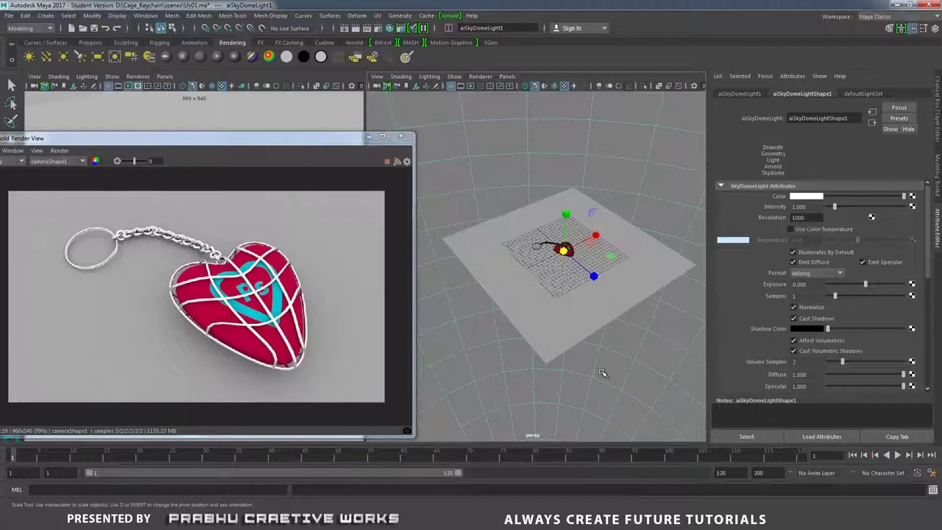
Copy the Dropbox link to hdri_map.hdr from the Notepad file and paste it into the web browser's address field
click(593, 521)
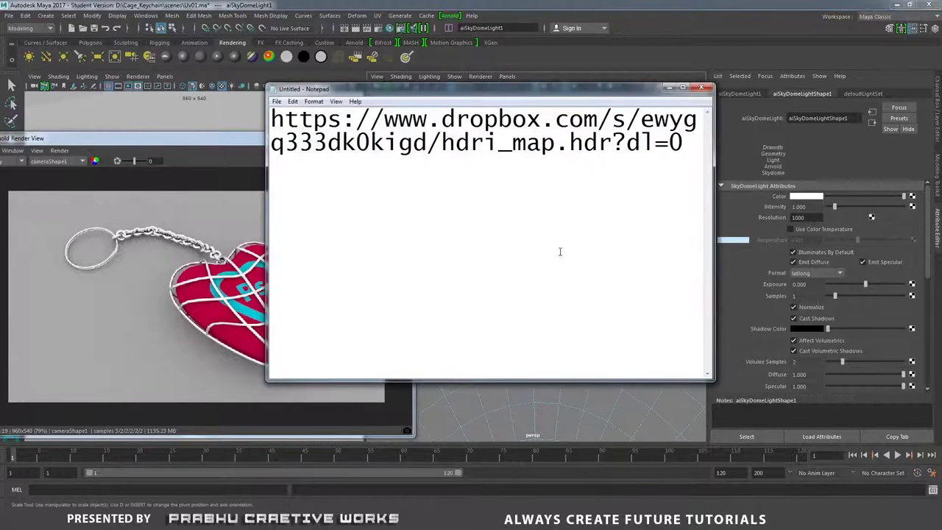
drag(687, 148, 274, 104)
right_click(340, 119)
click(361, 148)
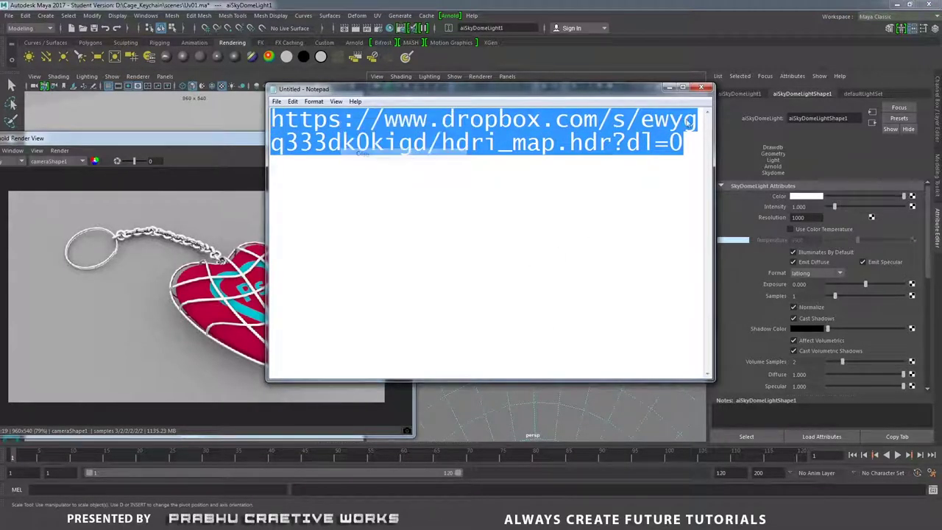
click(667, 88)
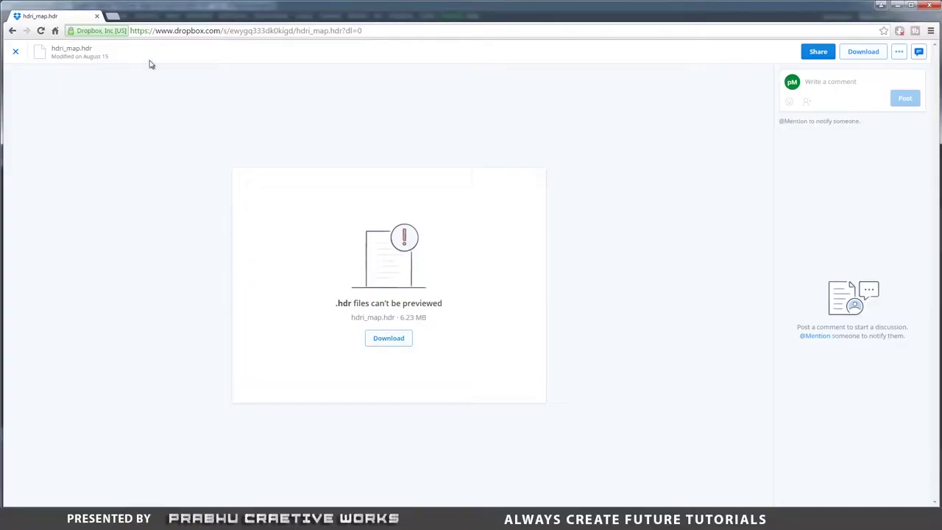
right_click(161, 31)
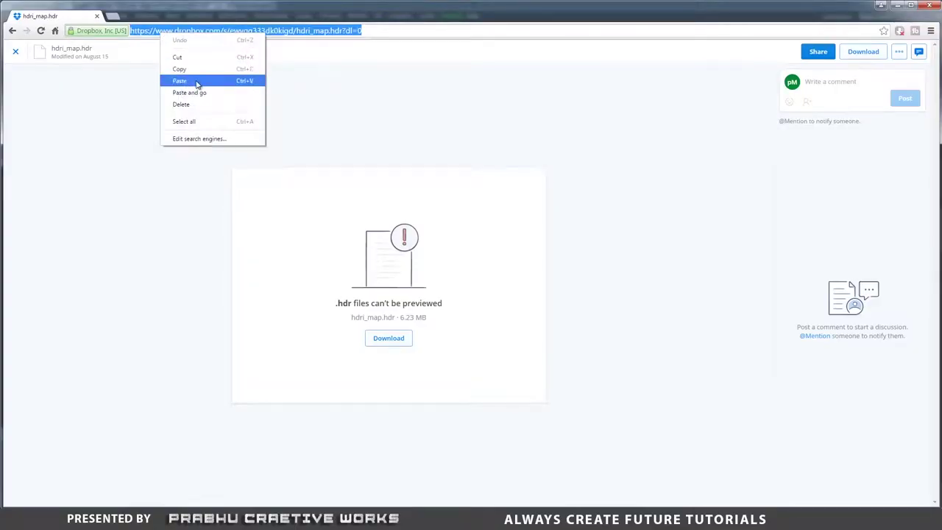
click(198, 81)
click(319, 145)
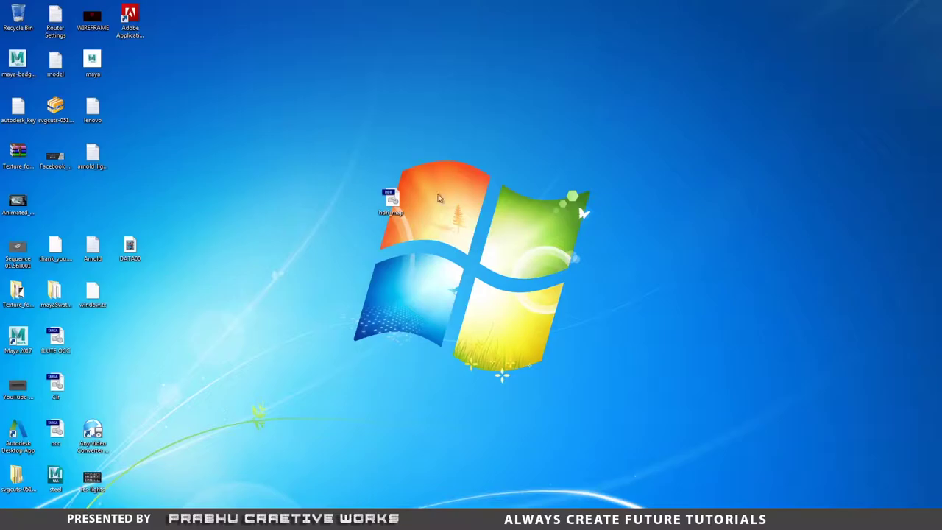
Reposition the hdri_map file on the desktop and copy it
drag(389, 213, 314, 170)
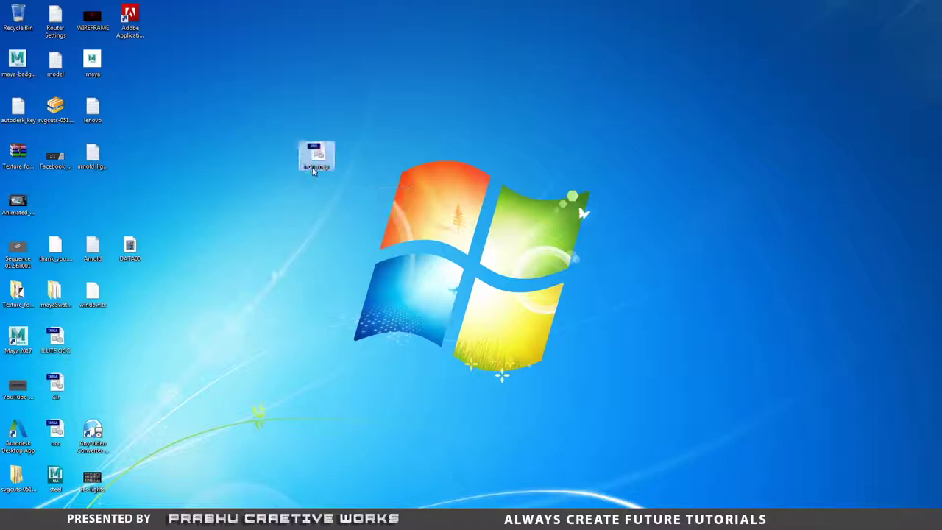
drag(273, 114, 343, 207)
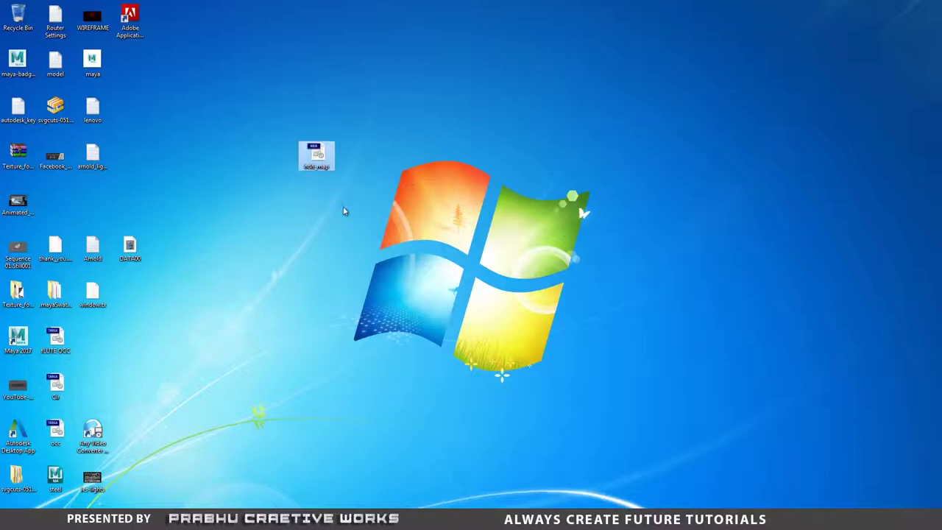
click(341, 206)
drag(273, 115, 332, 188)
right_click(321, 158)
click(347, 354)
Paste the hdri_map file into the sourceimages folder of D:\Cage_Keychain and close the folder window
click(13, 519)
click(147, 354)
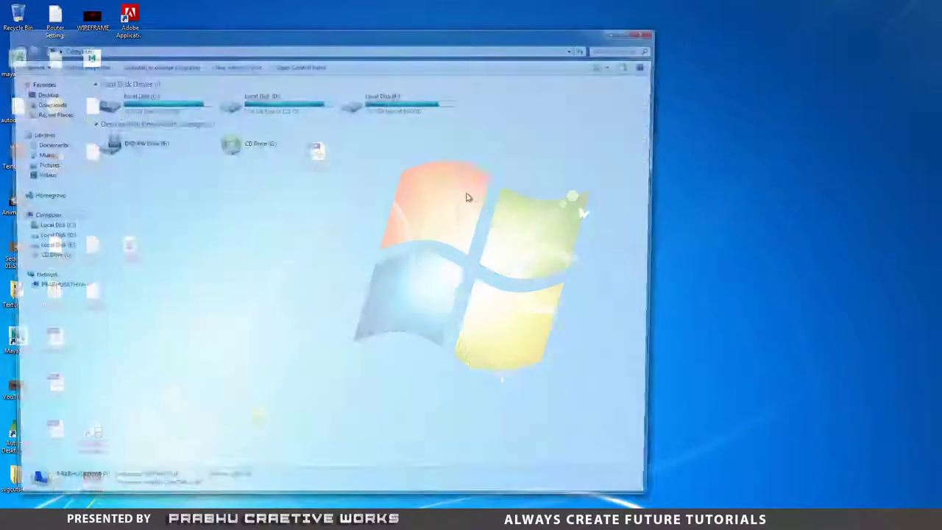
click(310, 106)
double_click(311, 106)
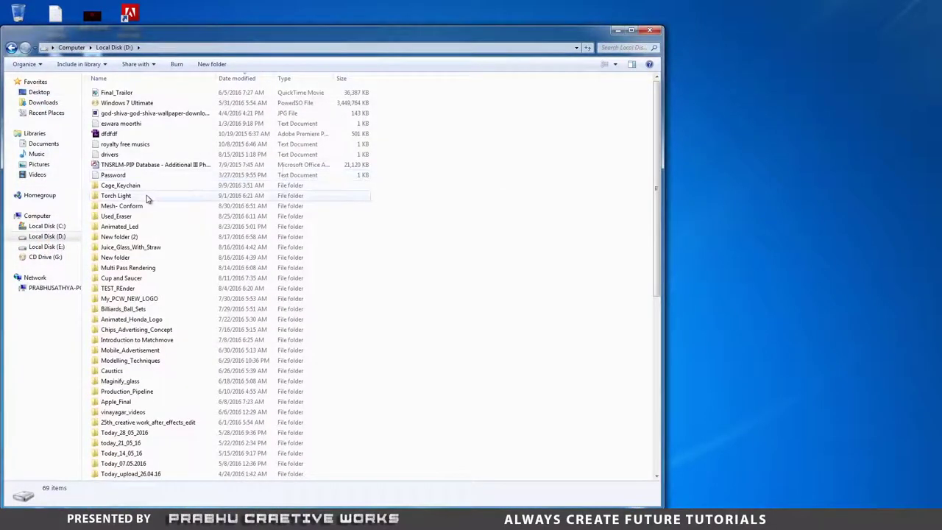
double_click(147, 186)
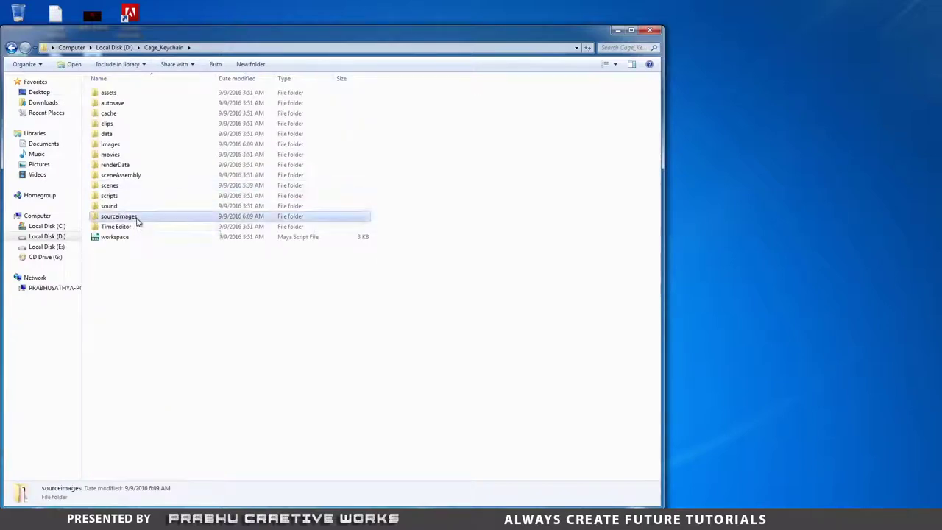
double_click(130, 216)
right_click(179, 162)
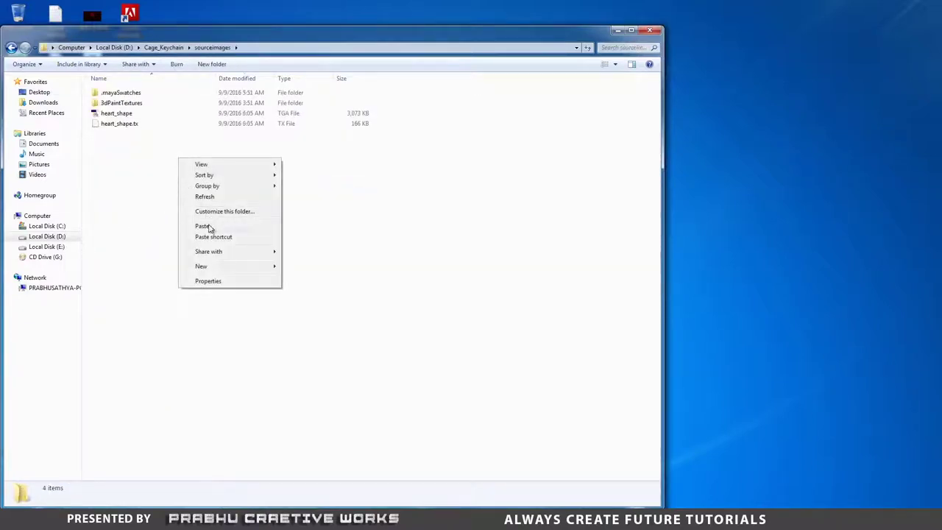
click(202, 226)
click(273, 234)
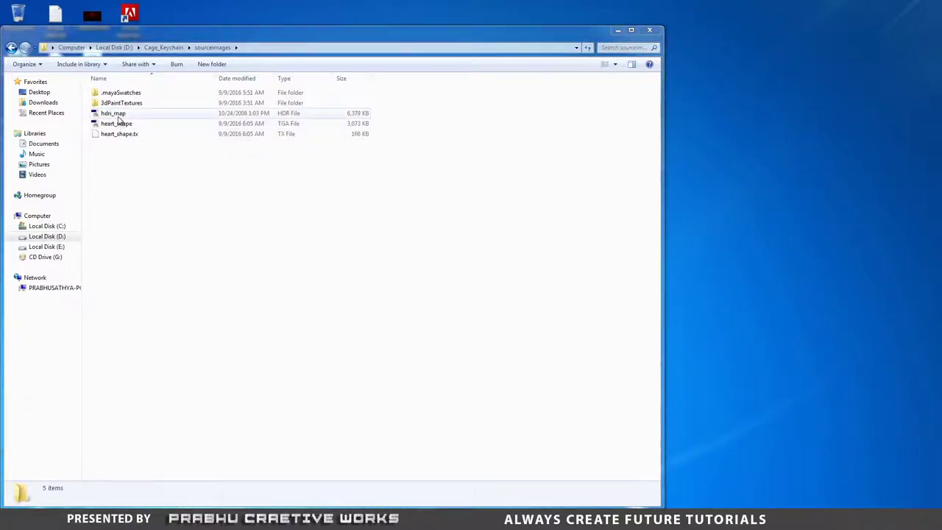
click(649, 30)
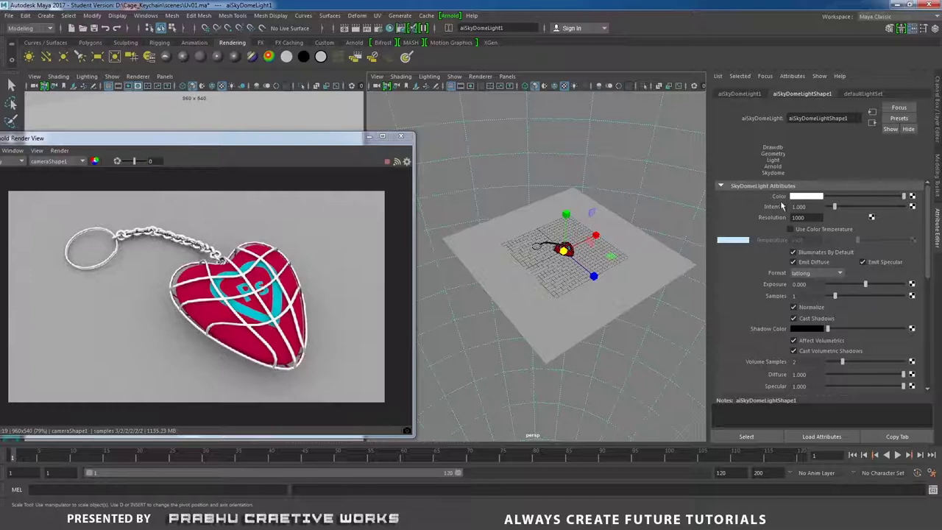
Connect a File texture to the skydome light's color, set its filter type to Off and load hdri_map.hdr
click(912, 197)
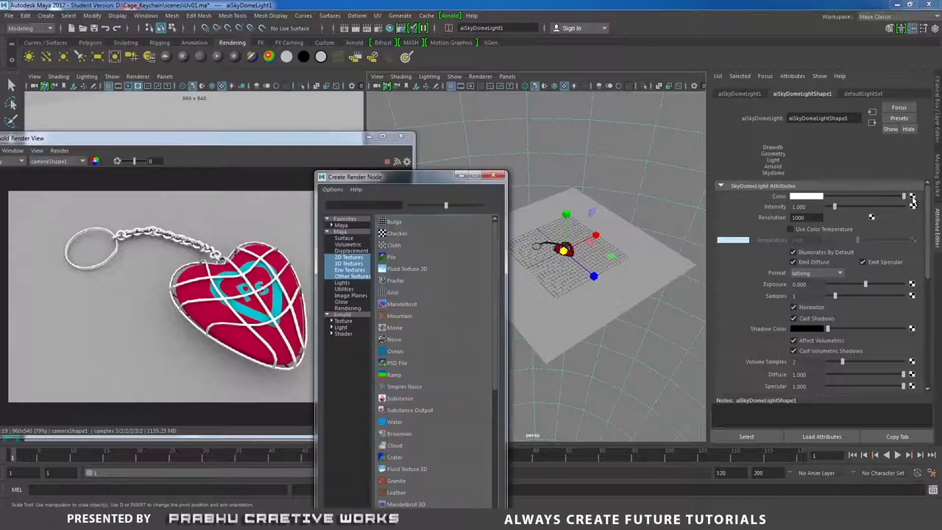
click(387, 259)
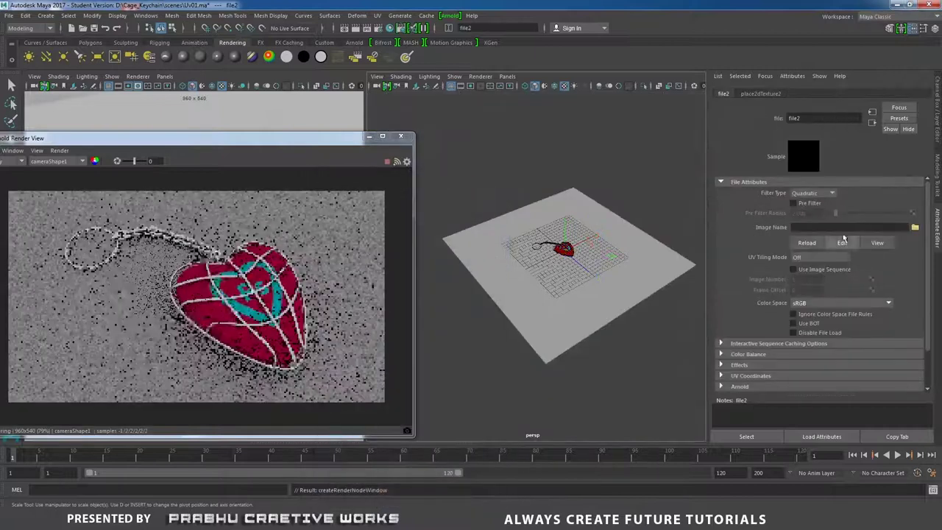
click(825, 195)
click(795, 203)
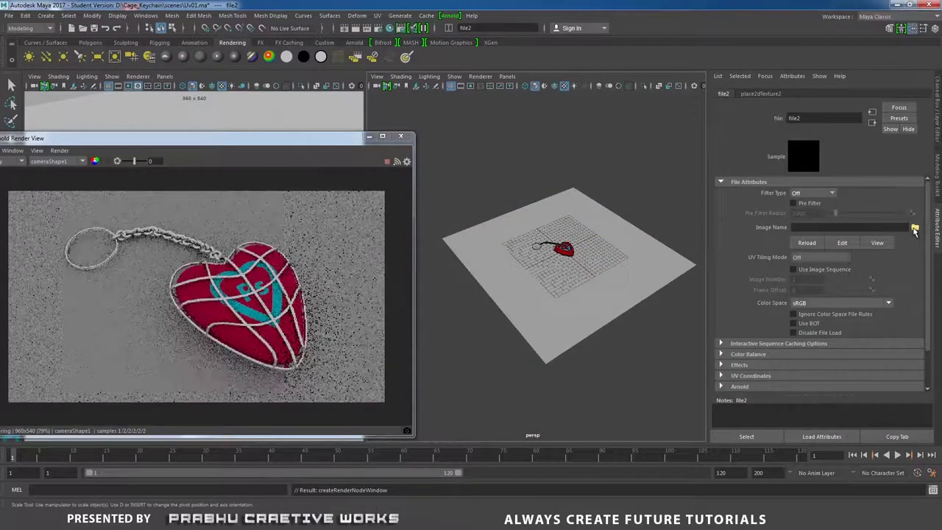
click(915, 229)
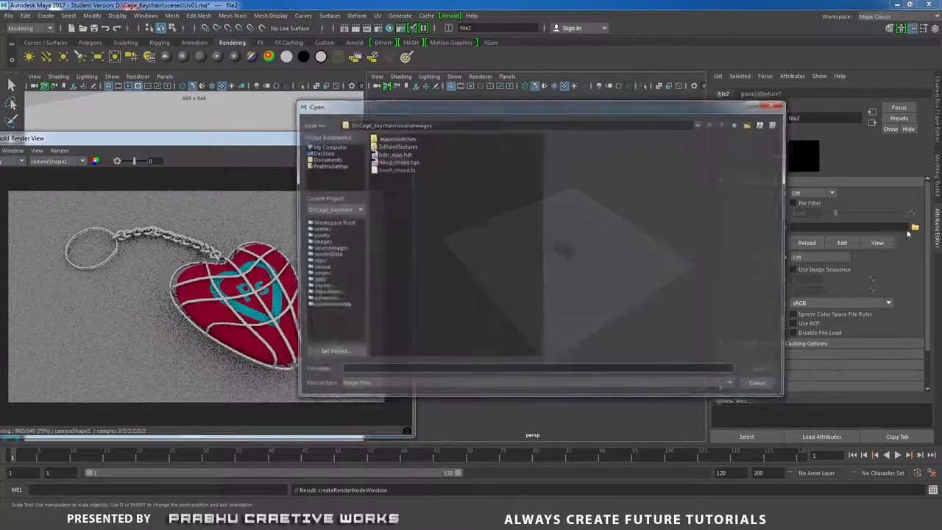
click(393, 155)
click(762, 371)
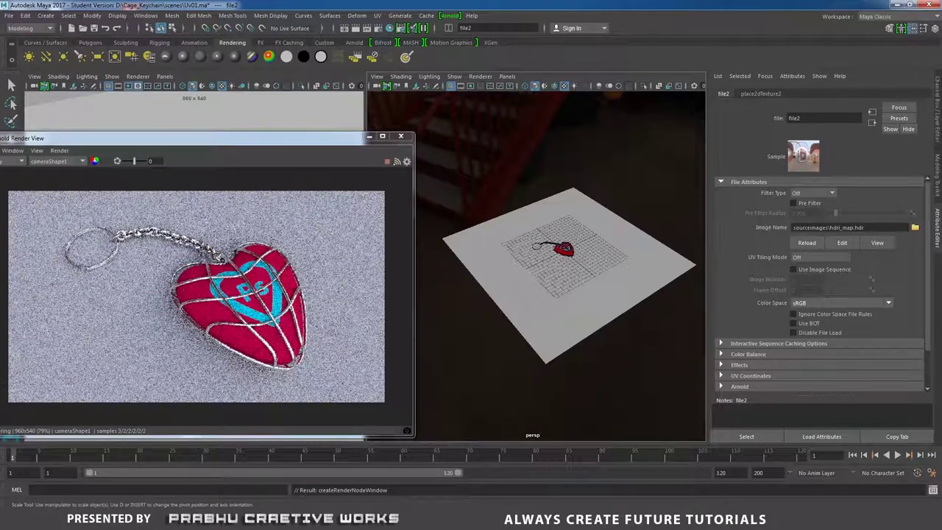
Examine the metal ring, chain and heart up close in the Arnold render
scroll(409, 336, up, 1)
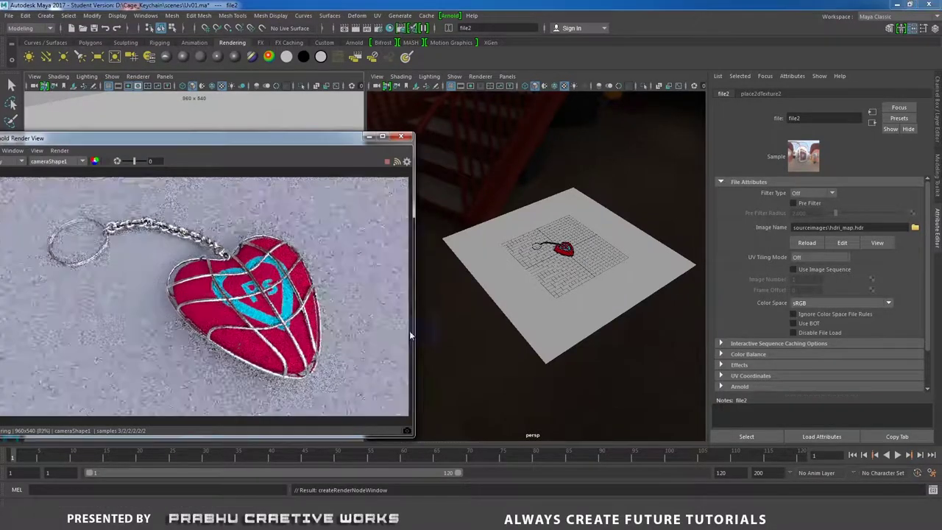
scroll(246, 297, up, 8)
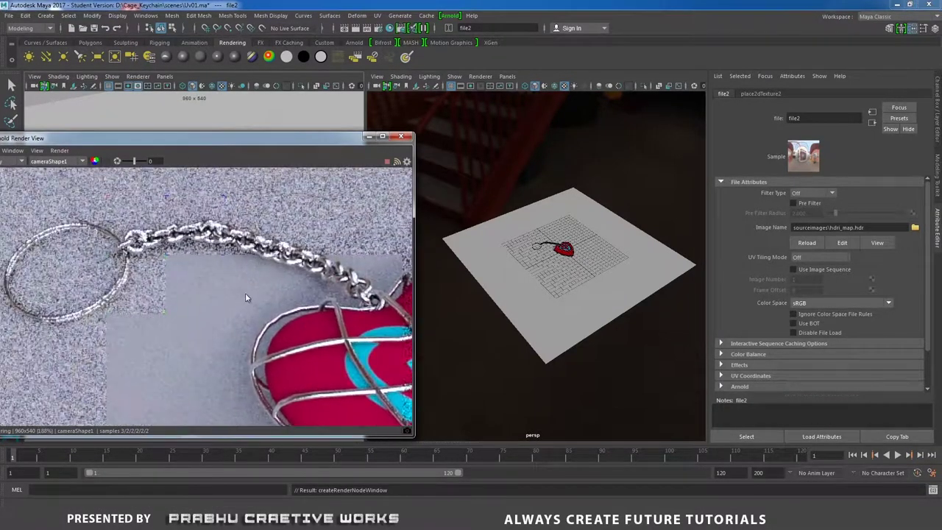
scroll(247, 297, up, 2)
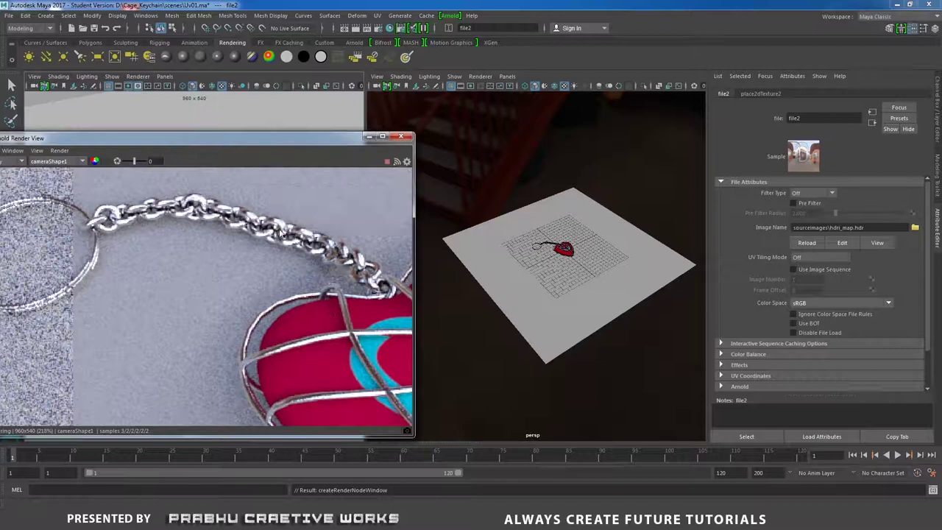
scroll(96, 263, down, 4)
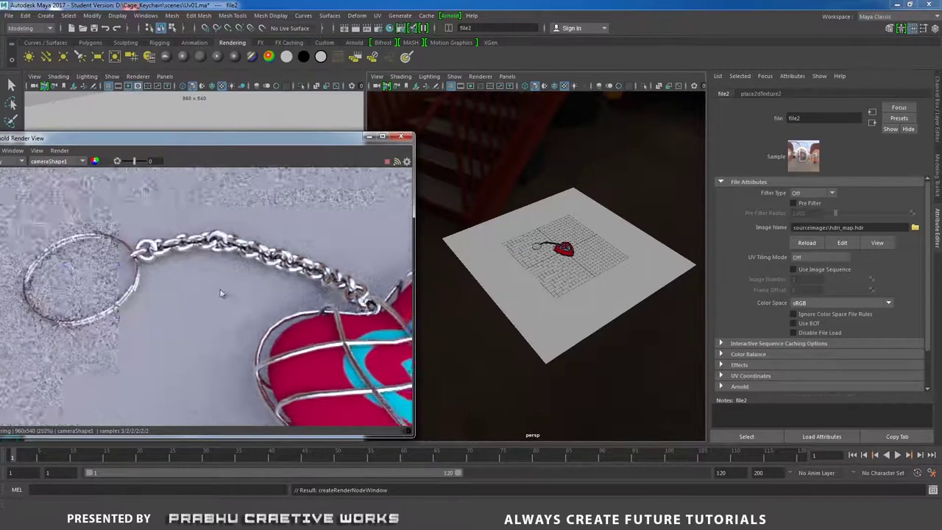
middle_drag(314, 294, 262, 293)
scroll(268, 315, down, 1)
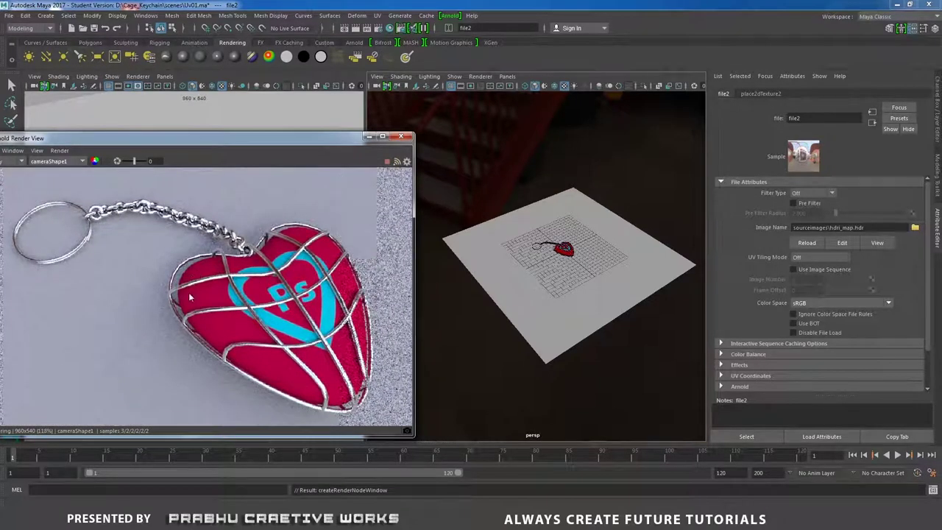
Select the heart mesh inside the cage in the perspective view and open its aiStandard material attributes
alt+right_drag(566, 268, 647, 272)
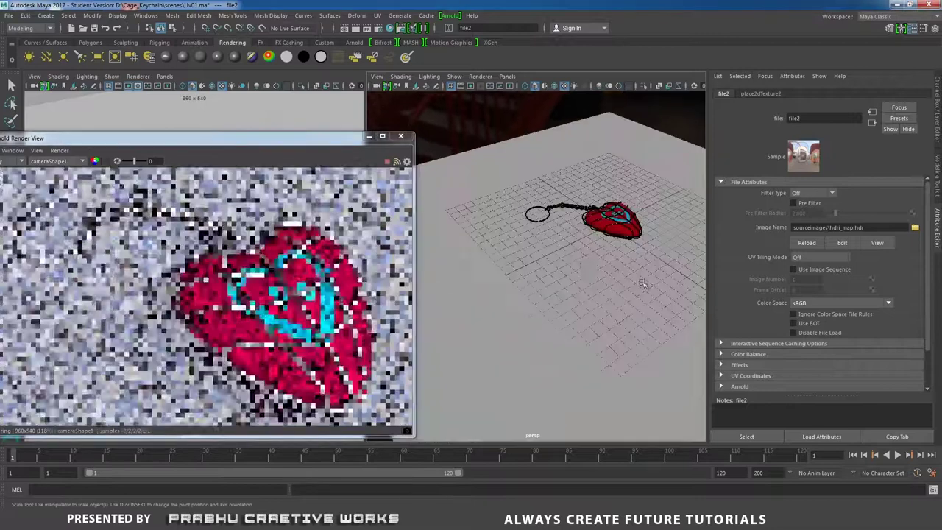
alt+drag(588, 269, 595, 277)
alt+middle_drag(518, 265, 479, 279)
alt+right_drag(479, 280, 595, 322)
alt+drag(596, 322, 578, 276)
click(521, 263)
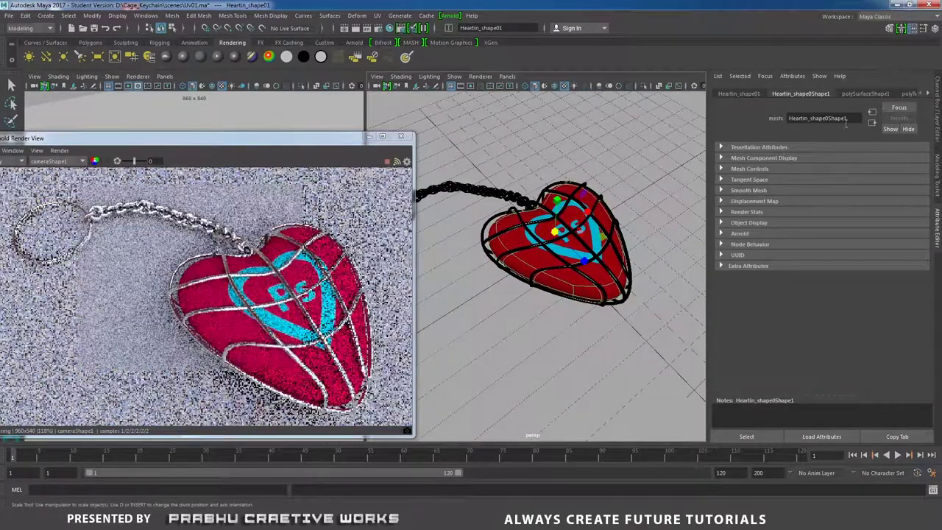
right_click(513, 242)
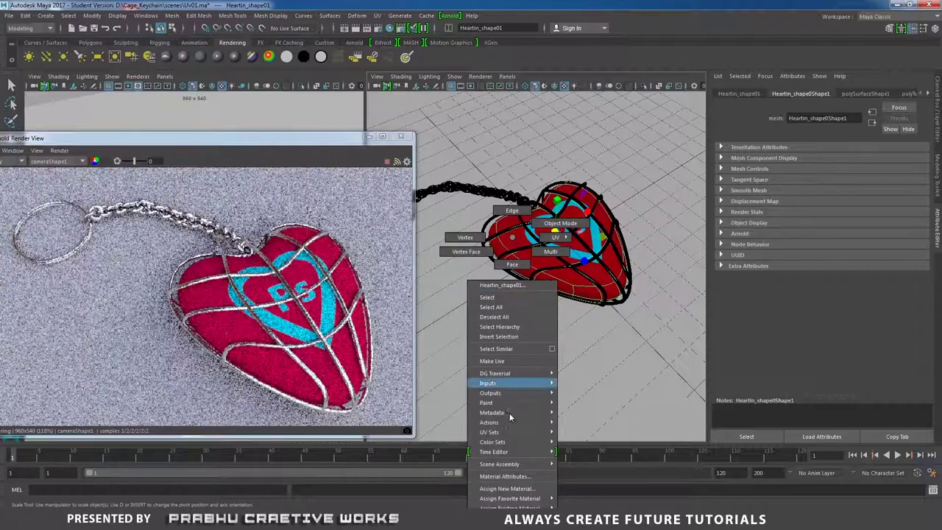
click(511, 477)
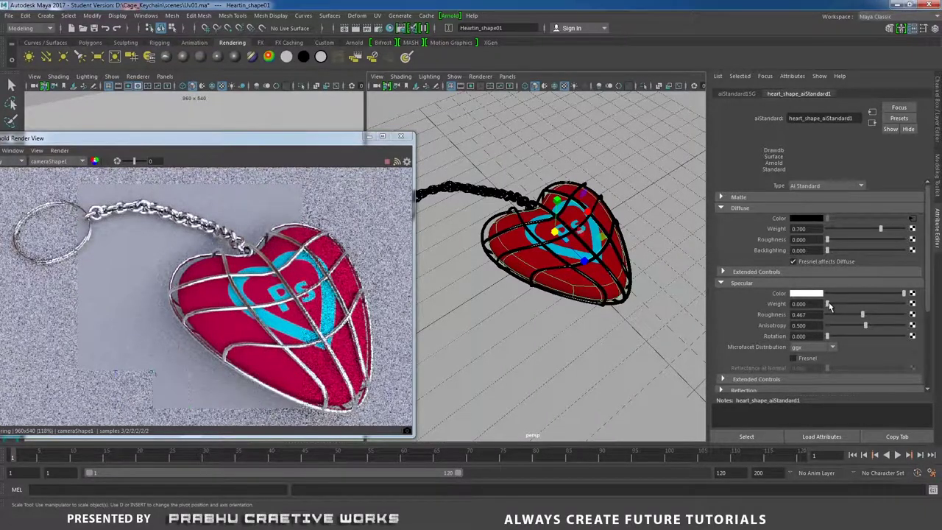
Set the heart material's specular weight to 0.071 and specular roughness to 0.006
drag(828, 303, 905, 303)
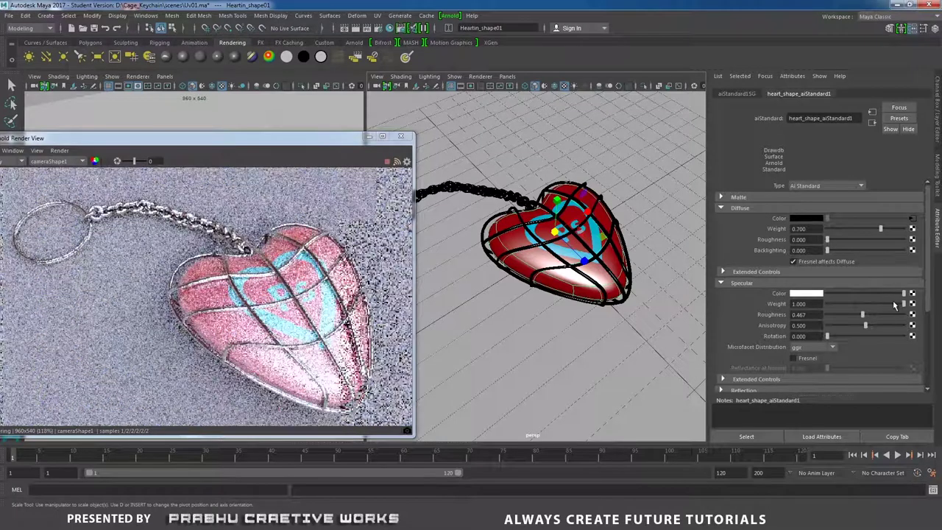
drag(862, 315, 751, 321)
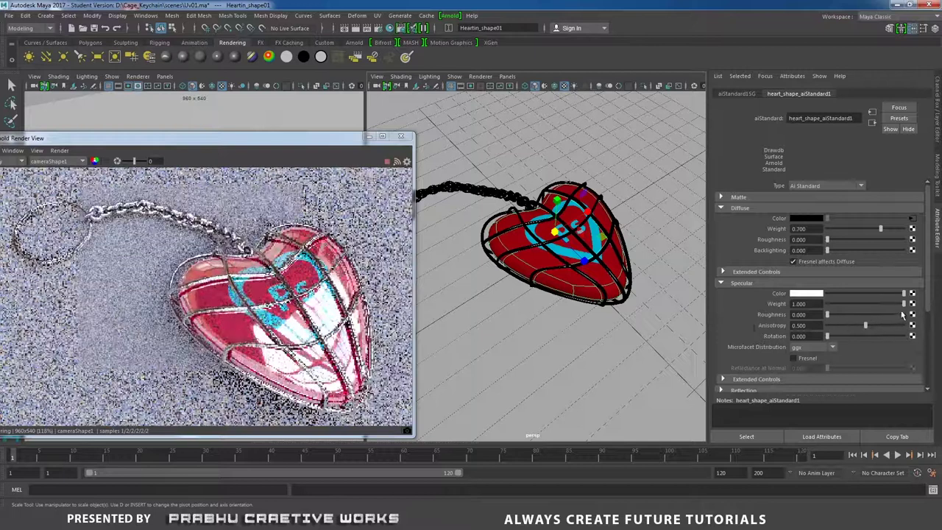
drag(902, 303, 832, 304)
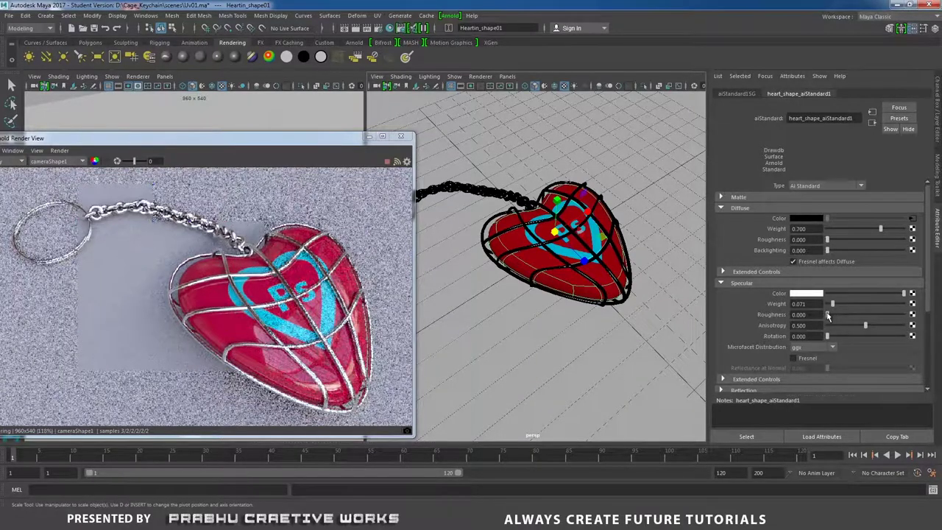
click(827, 315)
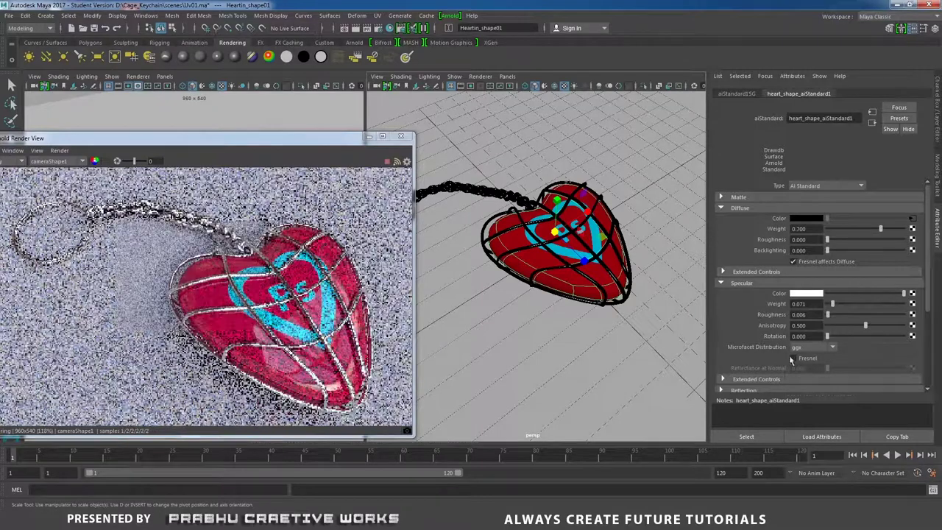
Set the heart material's specular roughness to 0.1 and its specular weight to 0.07
drag(809, 315, 776, 315)
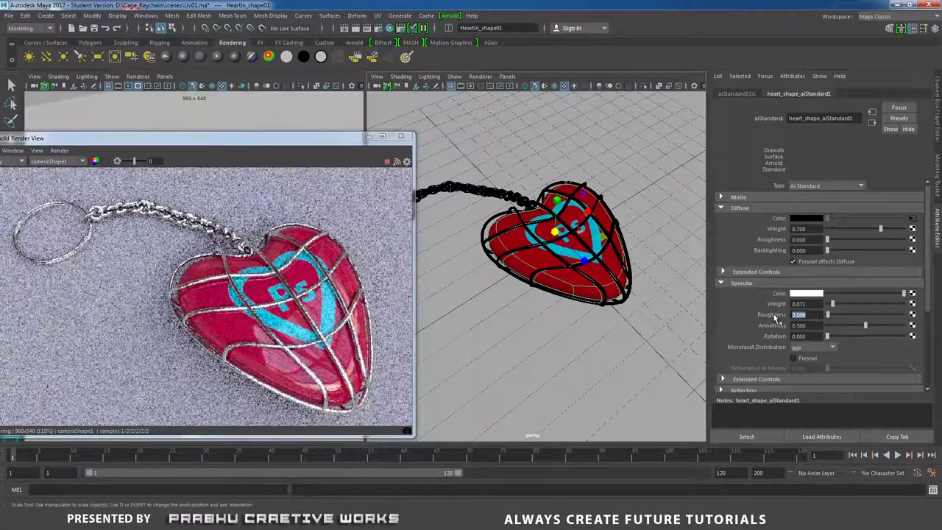
text(0.1)
key(Return)
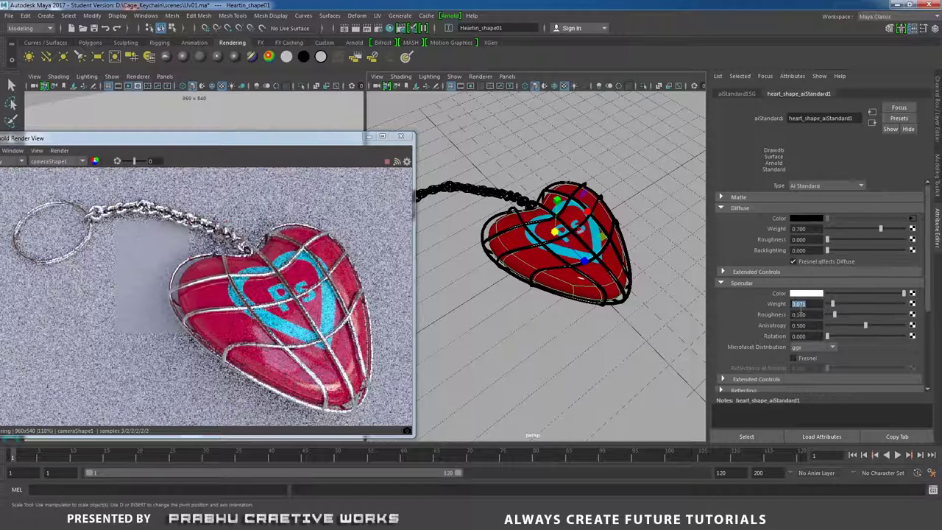
drag(799, 305, 813, 303)
text(7)
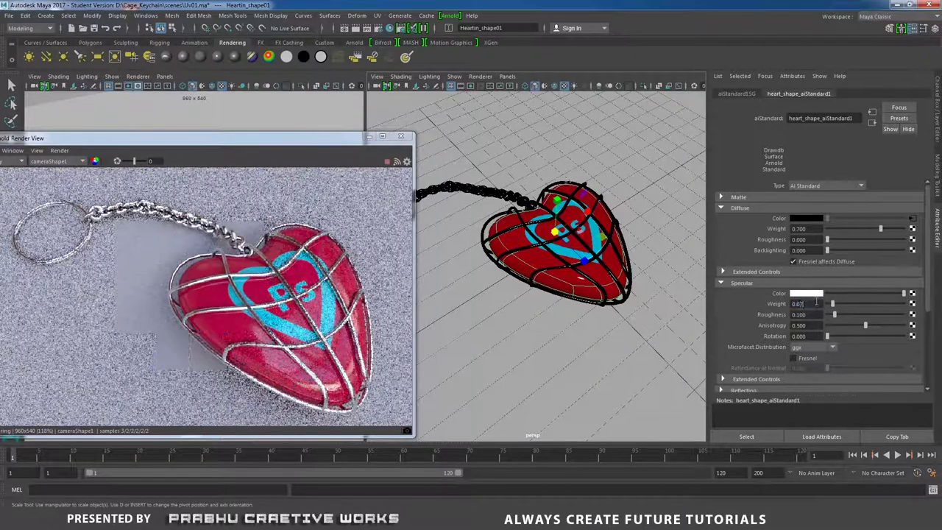
text(0.07)
key(Return)
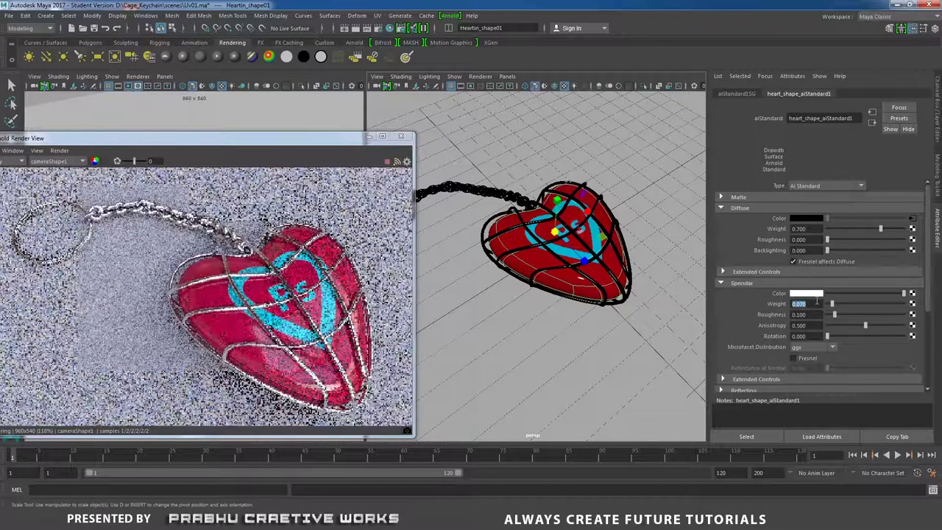
Bring the whole render window into view and limit rendering to a region from below the chain to the middle of the heart
drag(309, 137, 466, 95)
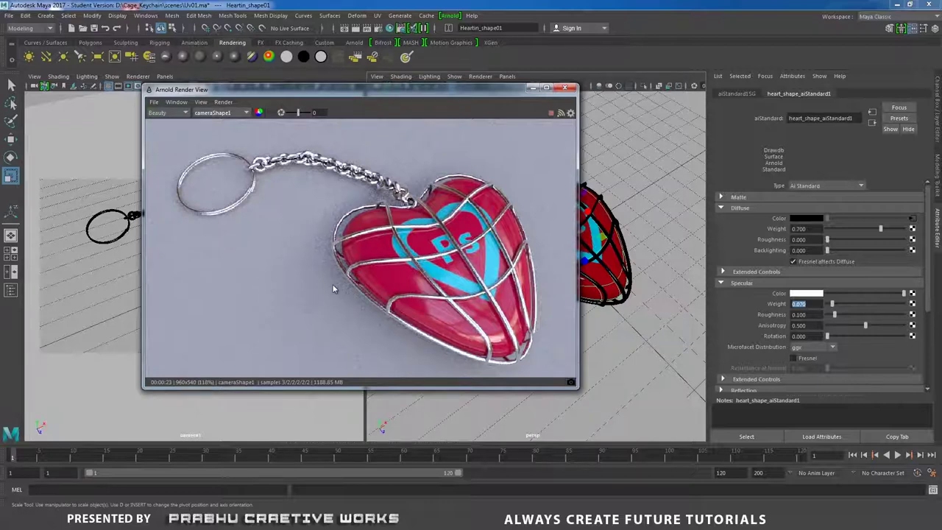
key(alt+Tab)
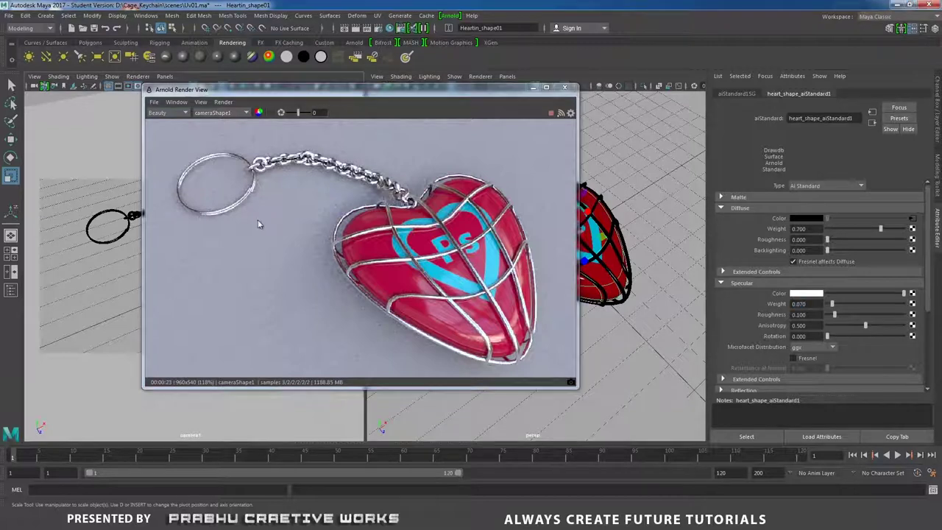
drag(280, 178, 459, 323)
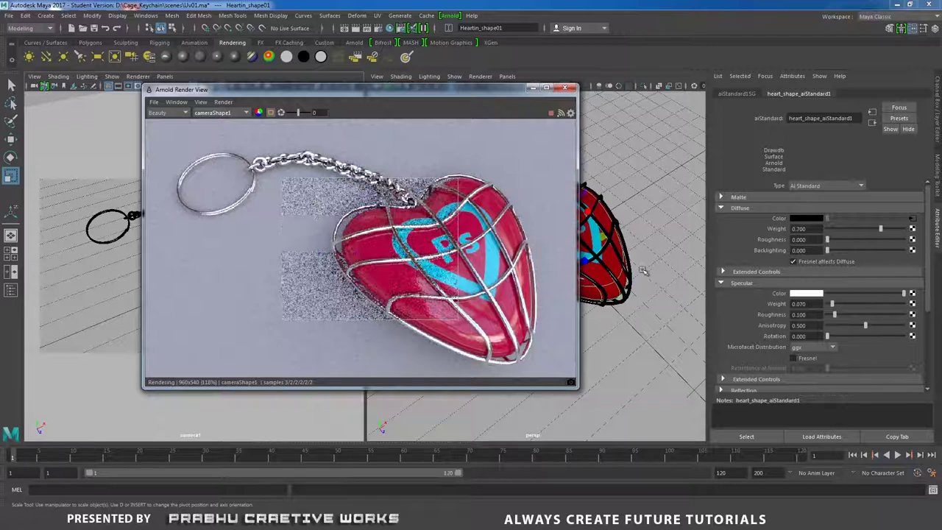
Select the skydome light in the perspective view and set its samples to 5 and resolution to 3000
alt+right_drag(618, 317, 604, 284)
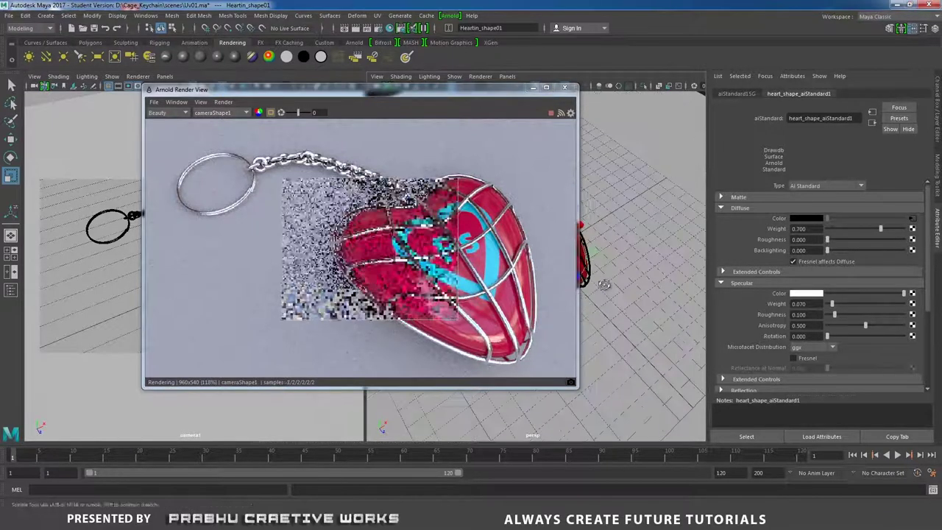
alt+drag(603, 284, 656, 238)
click(649, 172)
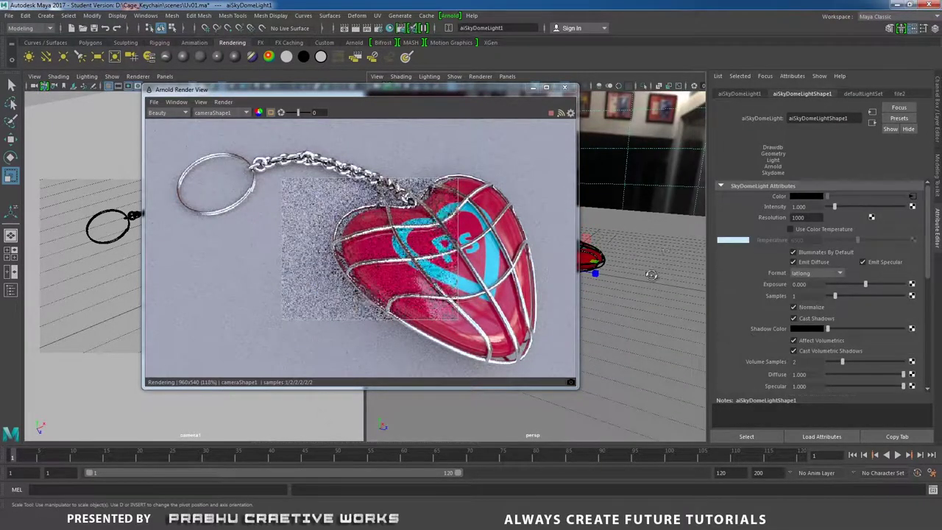
alt+drag(654, 275, 637, 294)
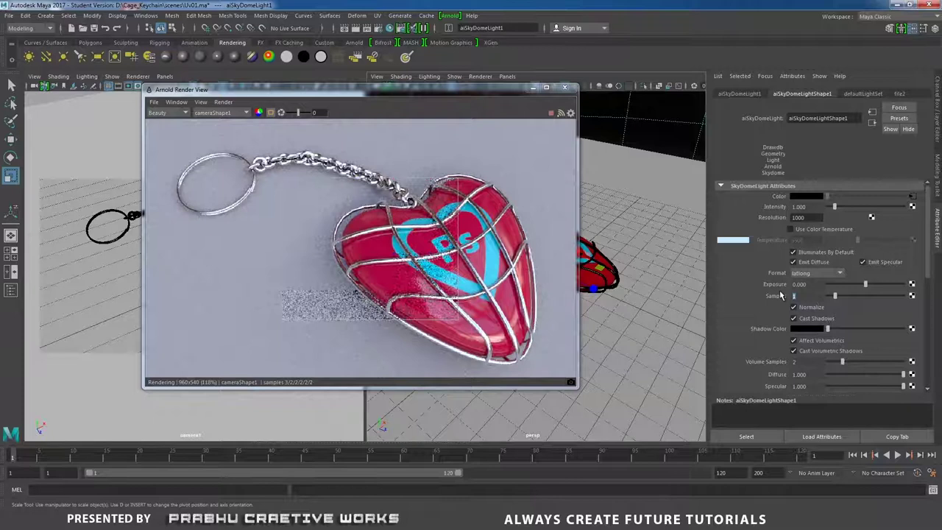
text(5)
key(Return)
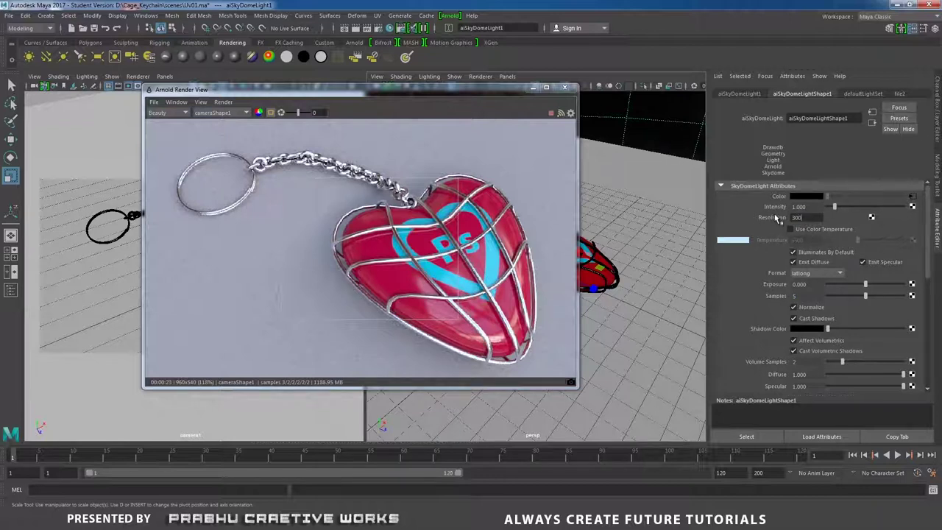
key(Return)
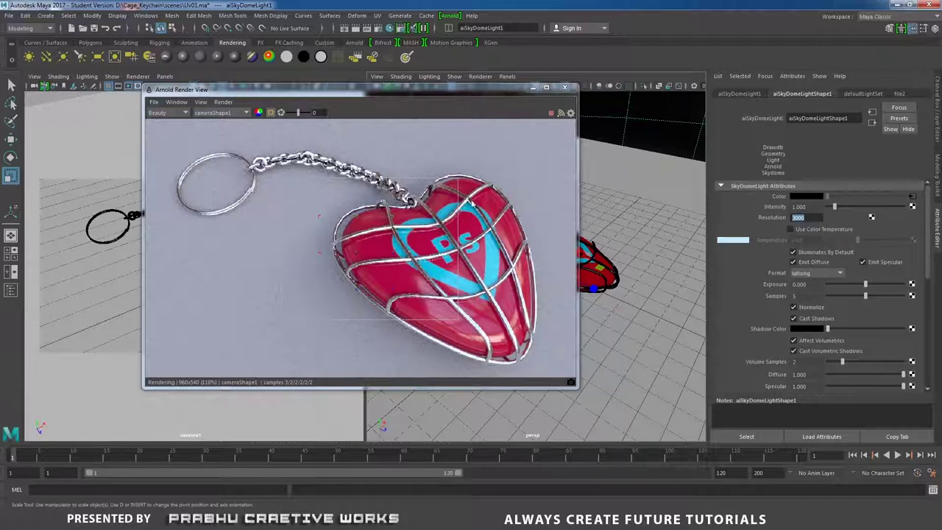
Turn off the render region and set the render image size preset to HD_1080
scroll(242, 139, down, 4)
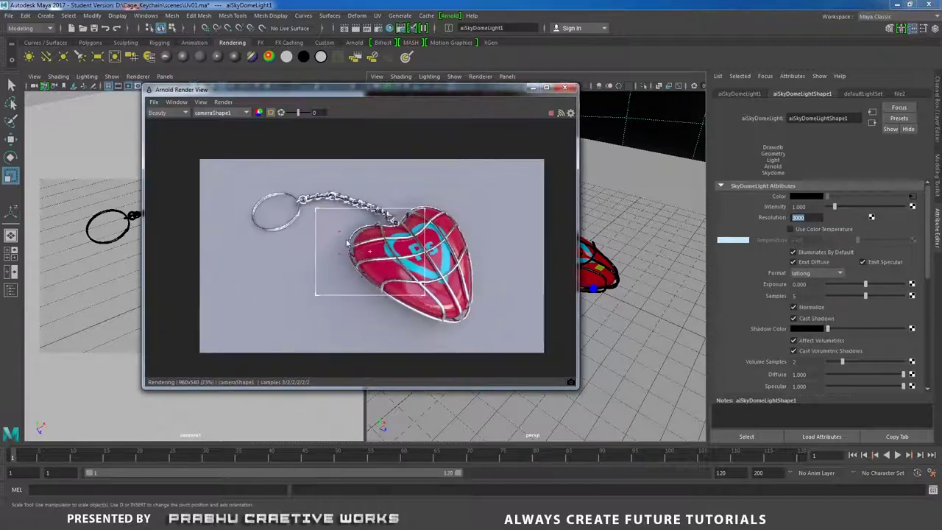
click(270, 114)
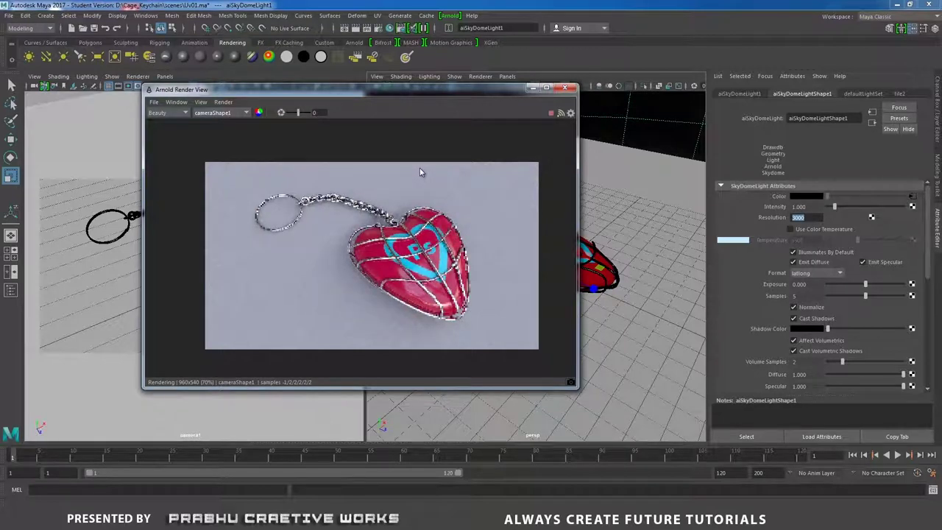
click(380, 29)
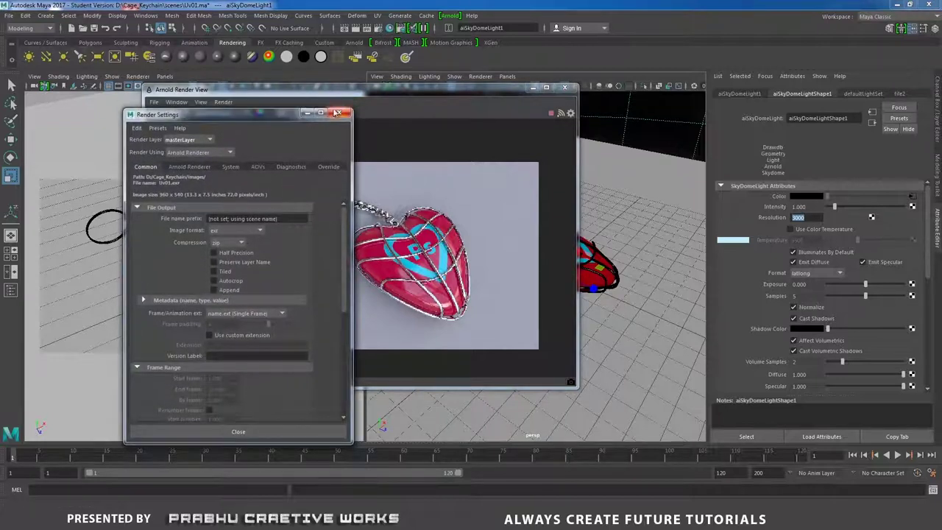
drag(332, 118, 749, 67)
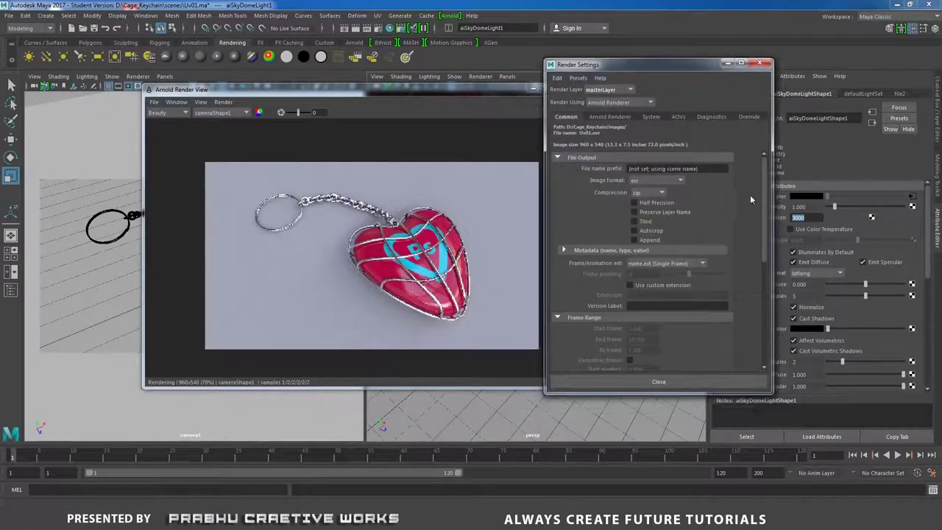
scroll(761, 206, down, 5)
click(652, 235)
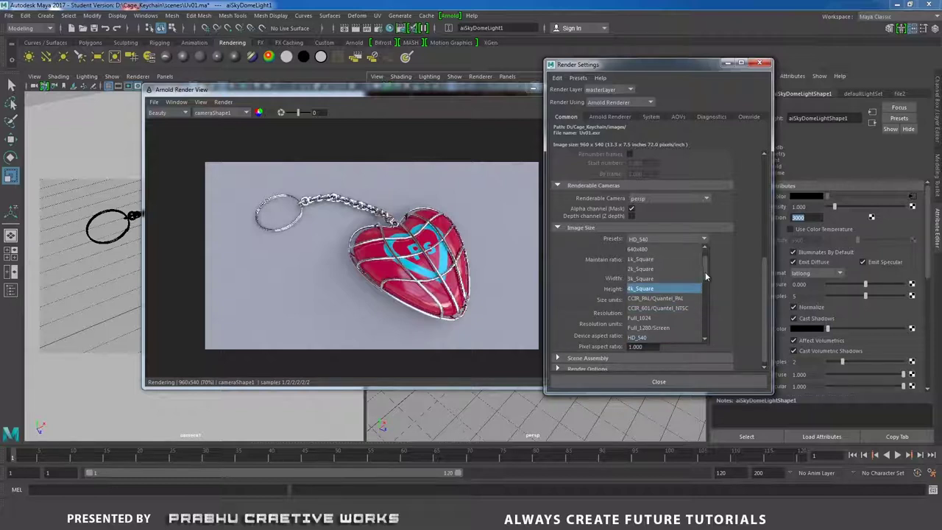
drag(705, 272, 705, 283)
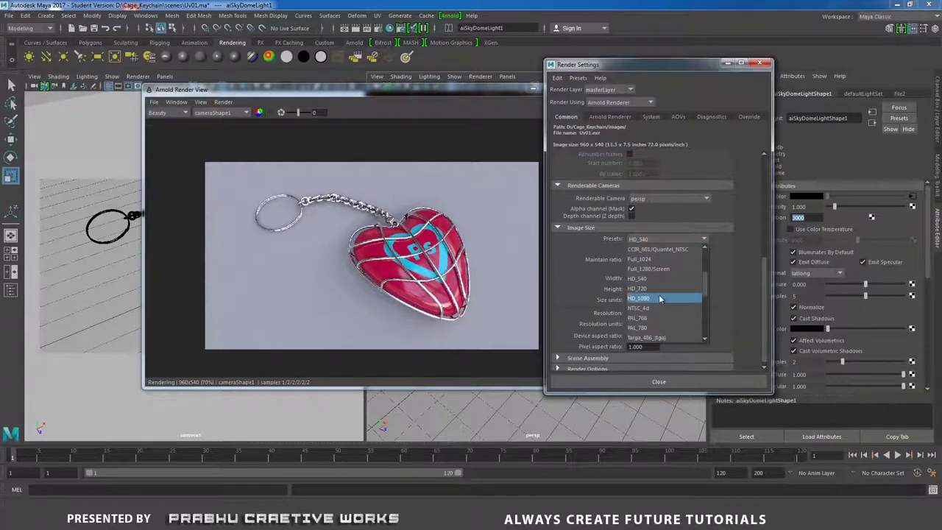
click(658, 298)
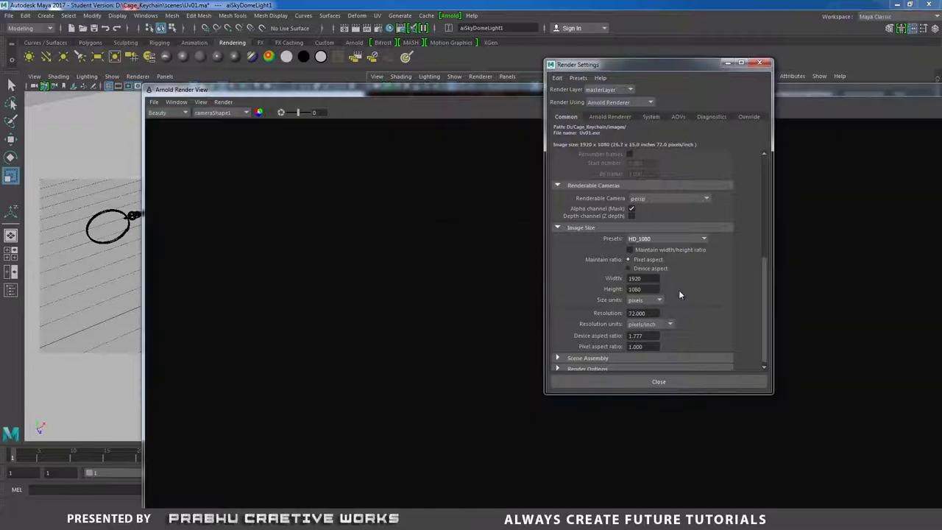
click(659, 380)
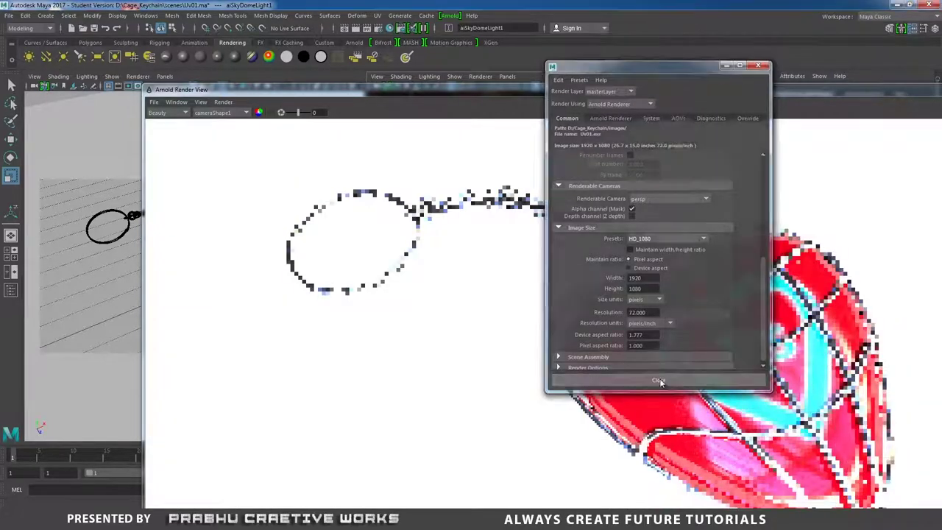
Lower the Arnold render view's display exposure to -1.59
drag(699, 89, 504, 1)
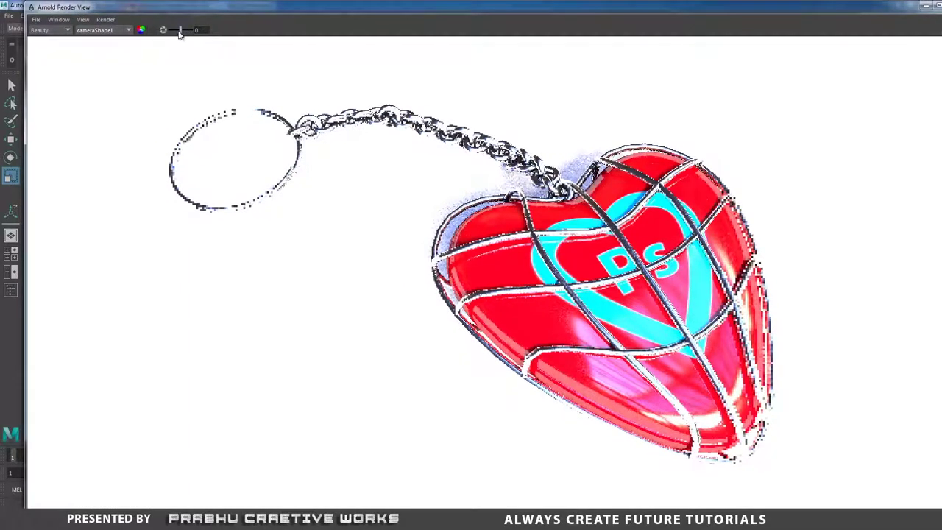
drag(181, 32, 175, 33)
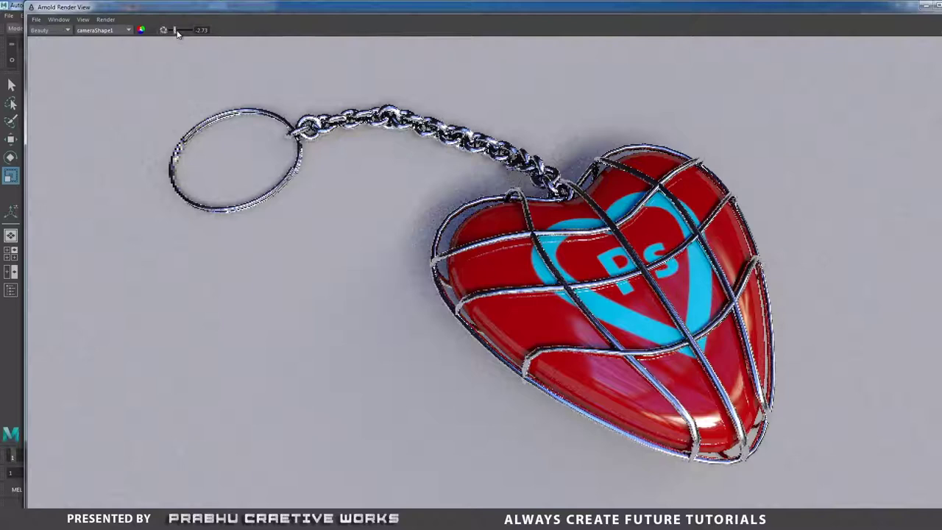
click(178, 33)
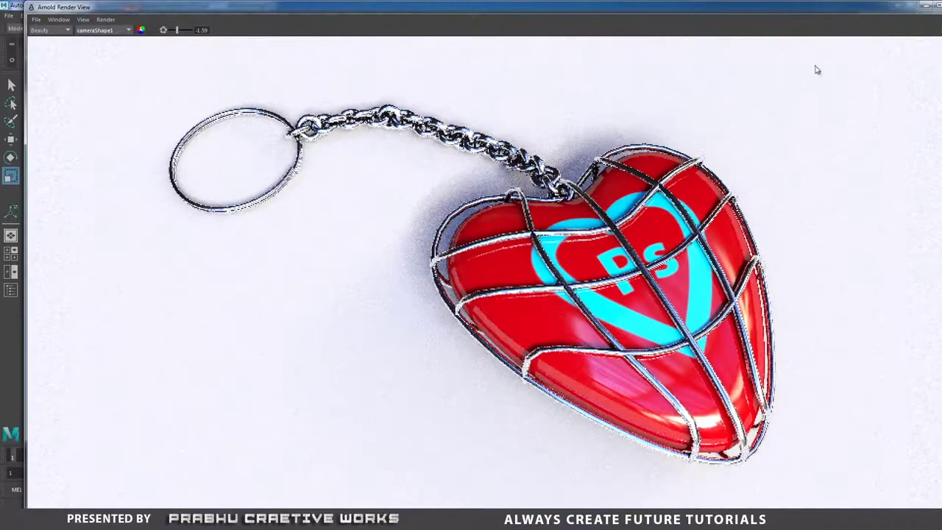
Shrink the Arnold render window so the whole keychain fits inside and the skydome light attributes are uncovered
drag(847, 14, 607, 53)
drag(236, 33, 344, 34)
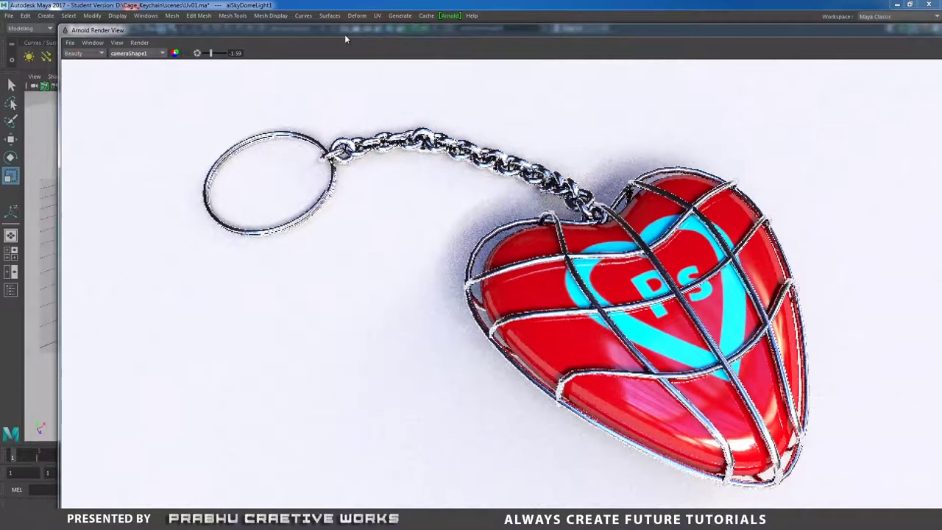
drag(60, 26, 147, 62)
alt+right_drag(449, 207, 346, 184)
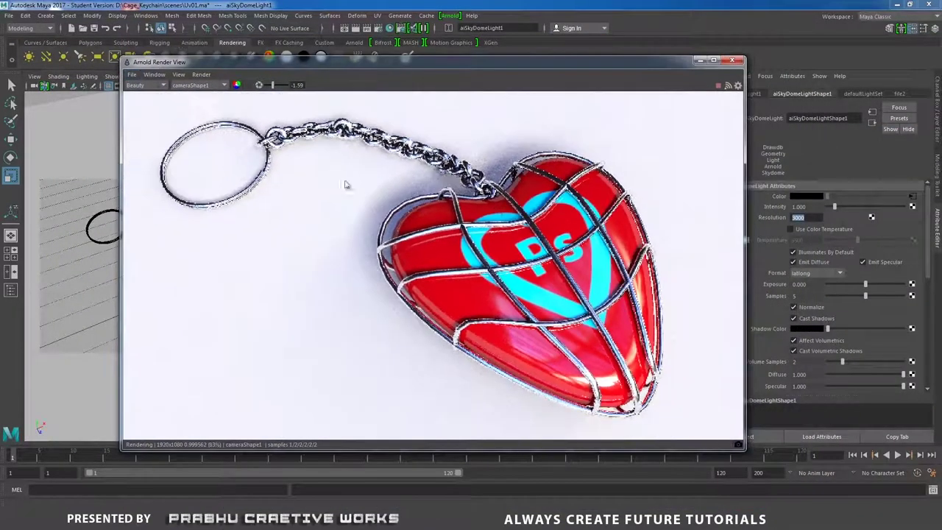
alt+right_drag(478, 187, 412, 193)
alt+right_drag(505, 207, 429, 201)
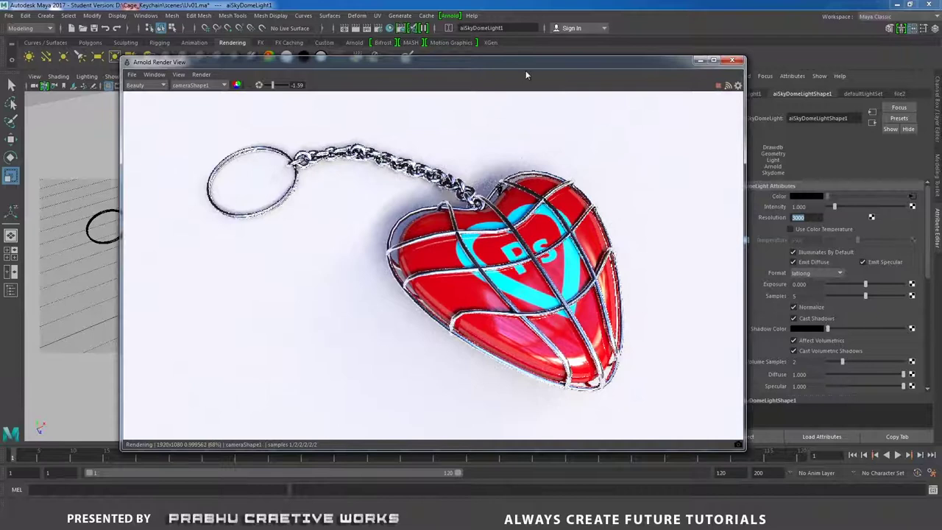
drag(526, 63, 375, 94)
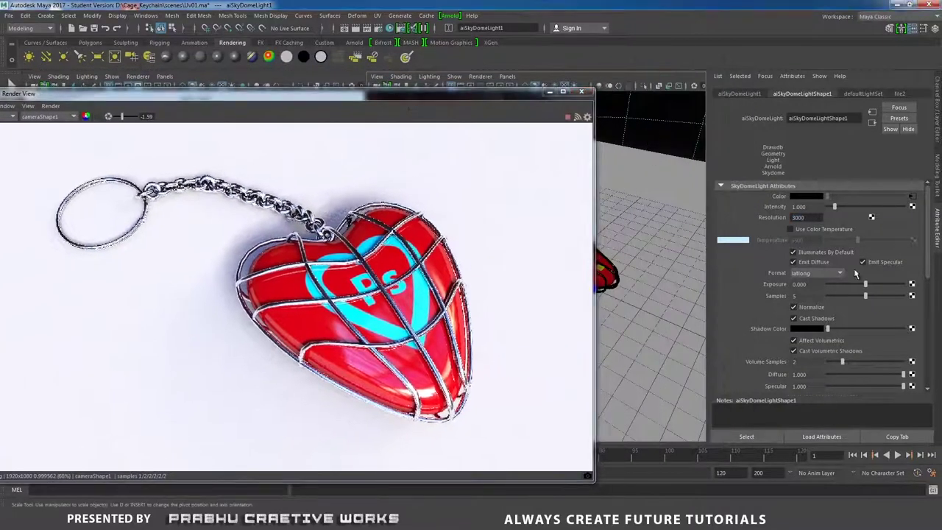
Set the skydome light's exposure to -0.8
drag(867, 289, 864, 287)
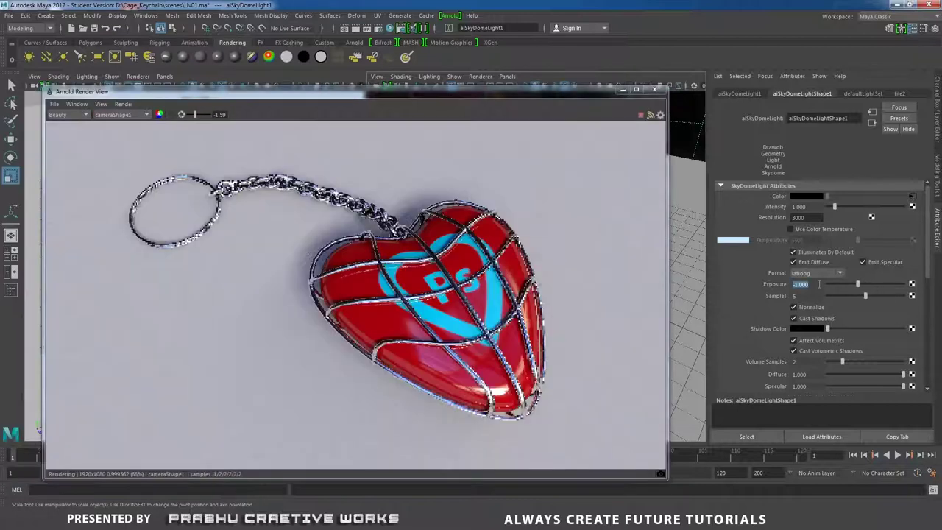
click(819, 284)
text(-)
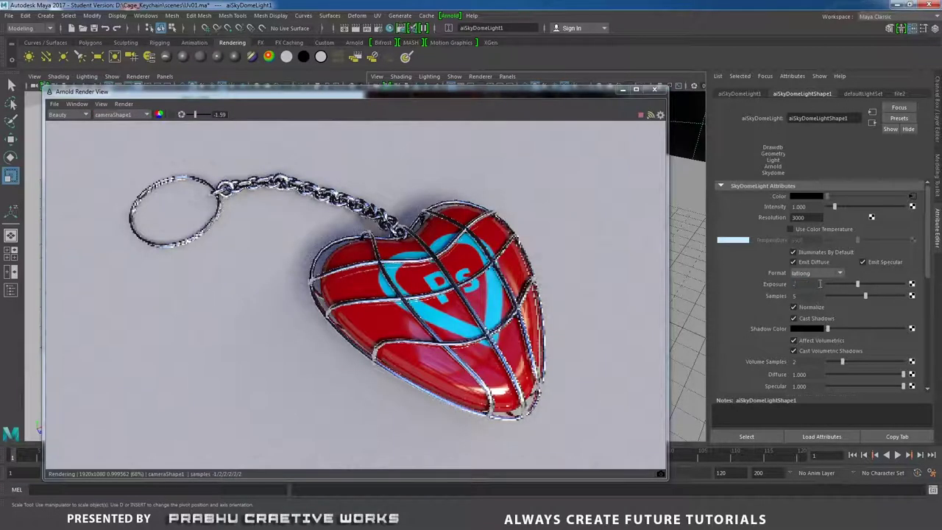
text(0.8)
key(Return)
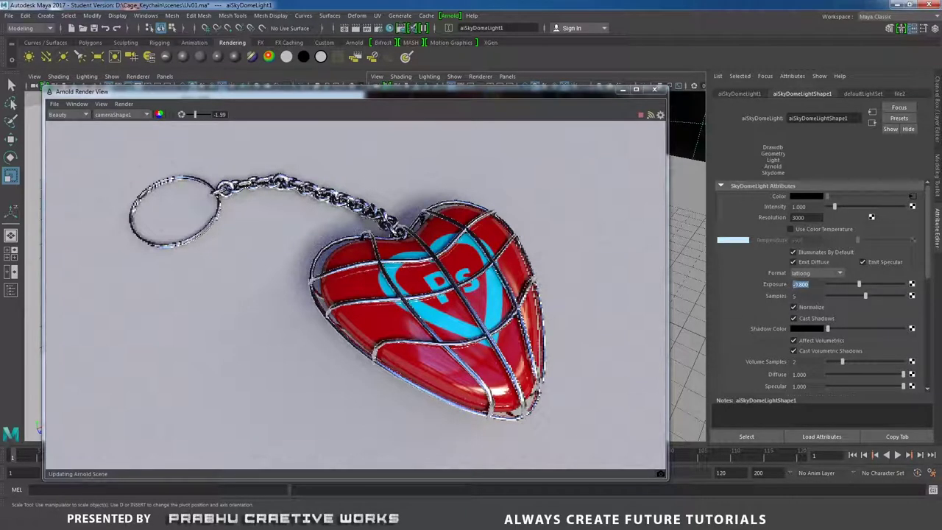
drag(795, 284, 810, 284)
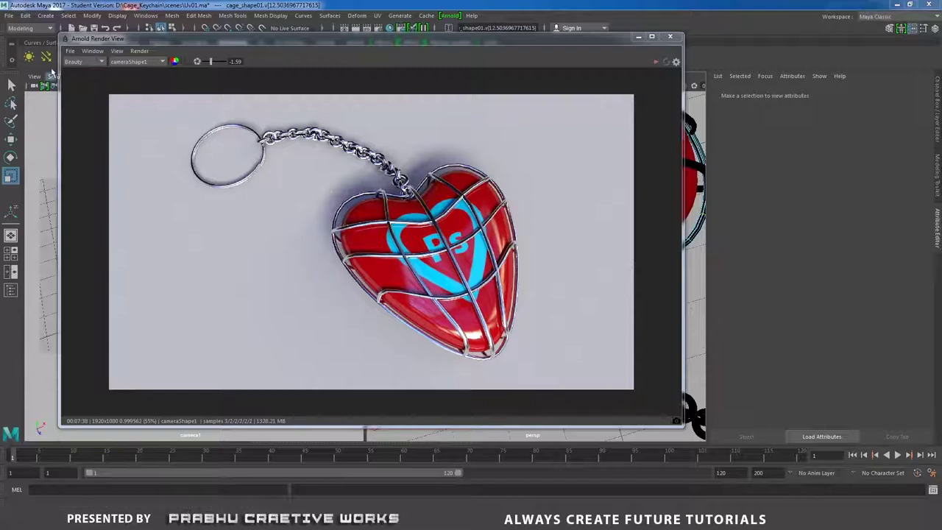
Save the color-corrected render to the Desktop as Cage_keychain.jpg
click(69, 50)
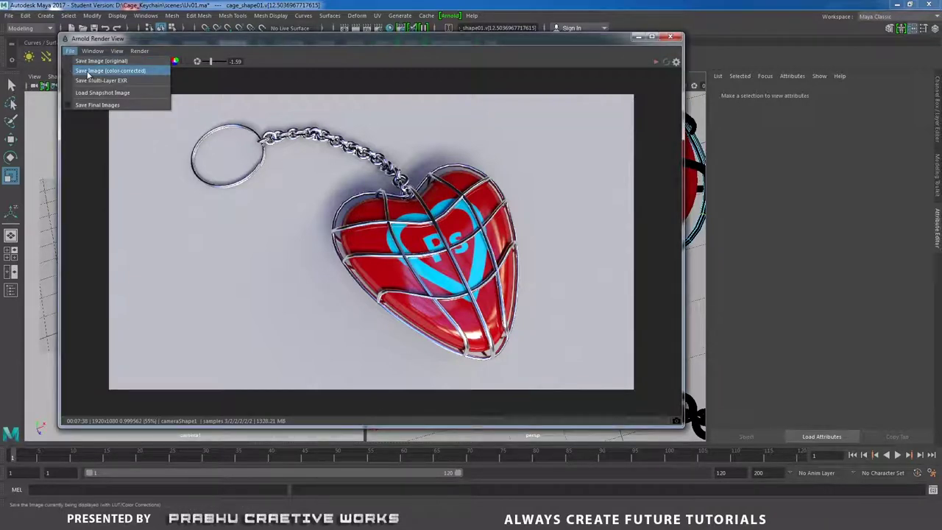
click(87, 70)
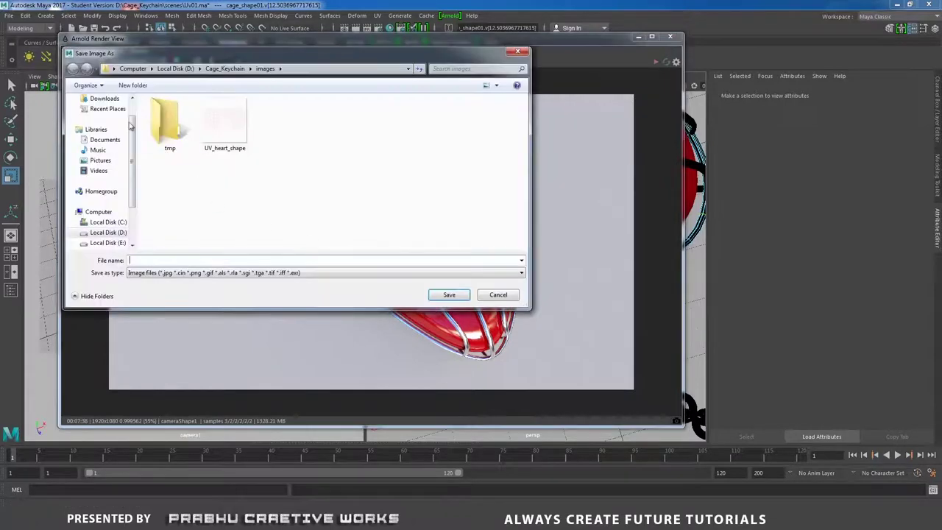
click(100, 113)
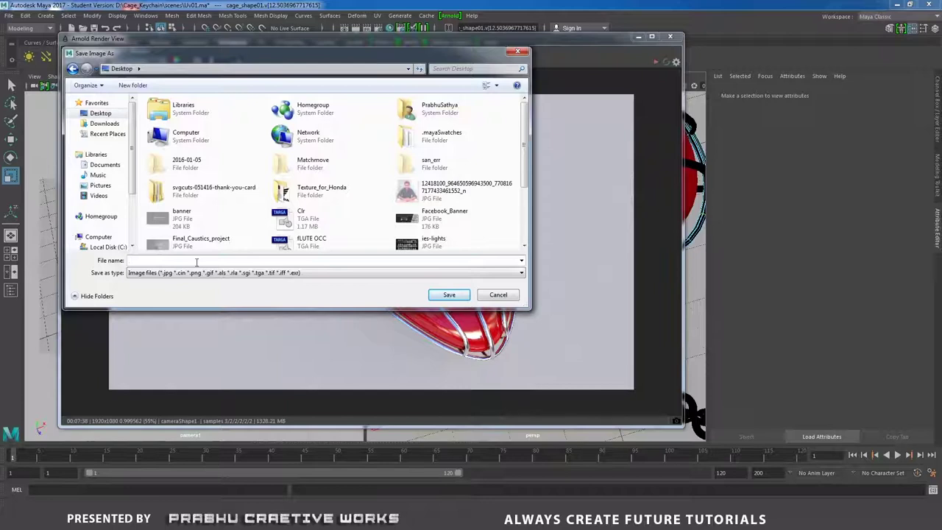
text(Cage_ke)
text(ychain.jpg)
key(Return)
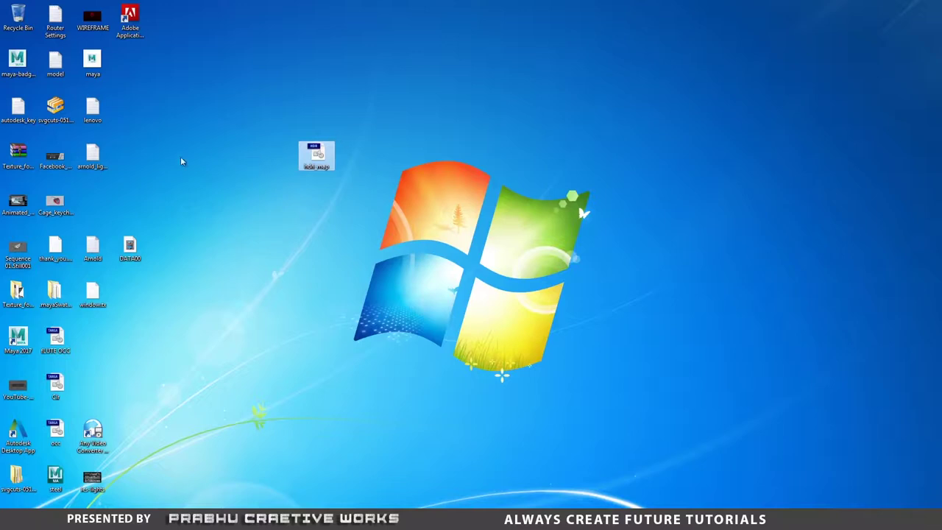
Open the saved Cage_keychain image from the desktop in Windows Photo Viewer to examine the final render
click(164, 209)
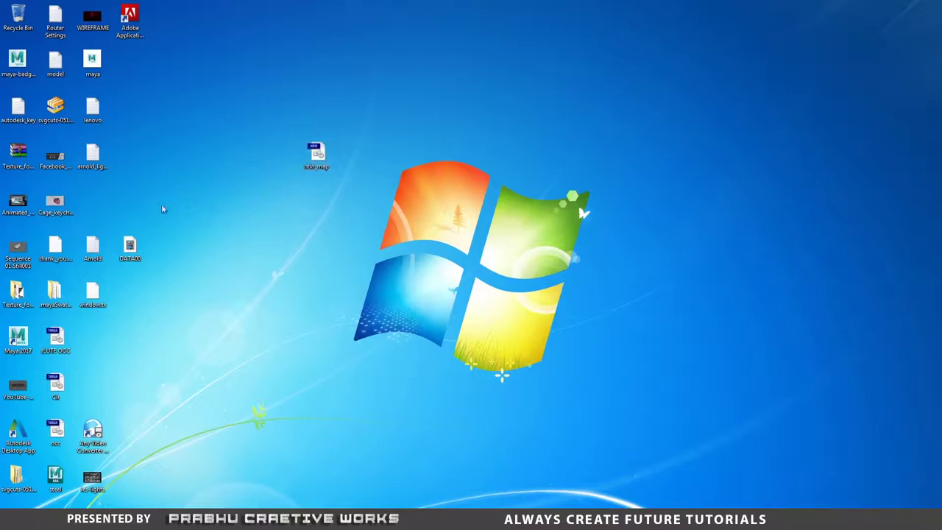
right_click(66, 206)
click(99, 254)
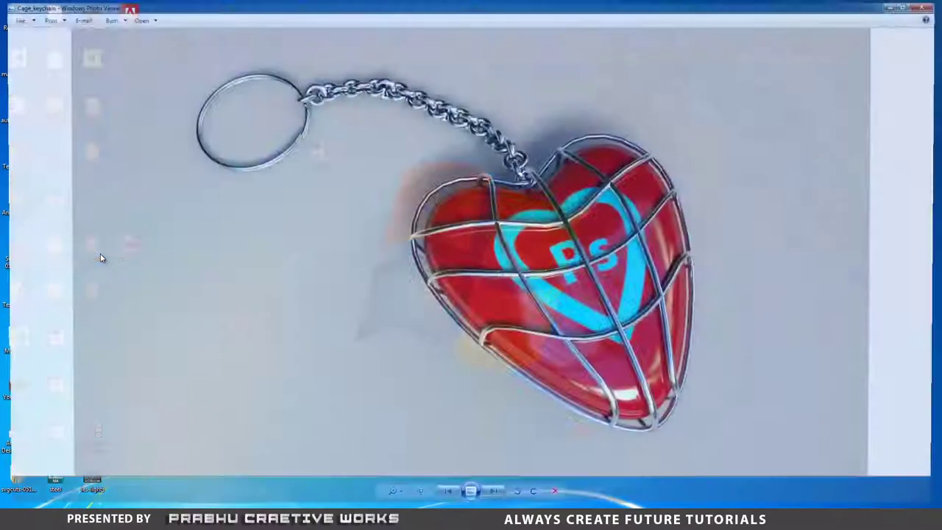